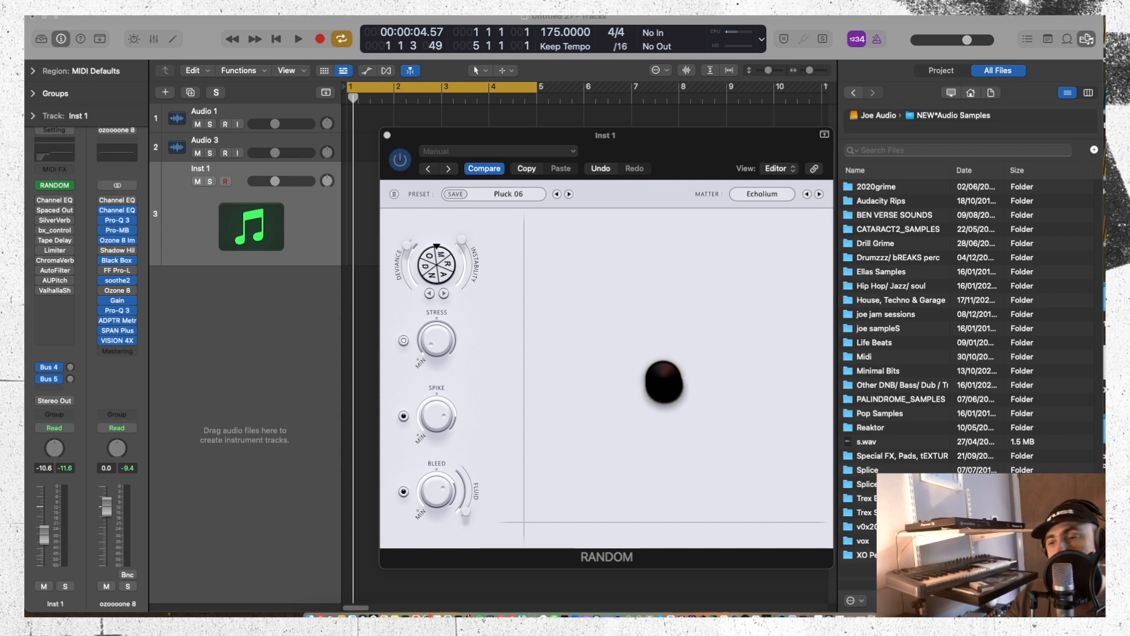
Load the BEATSURFING RANDOM instrument on the Inst 1 track and set the track's volume to -2.0 dB
left_click_drag(677, 136, 960, 18)
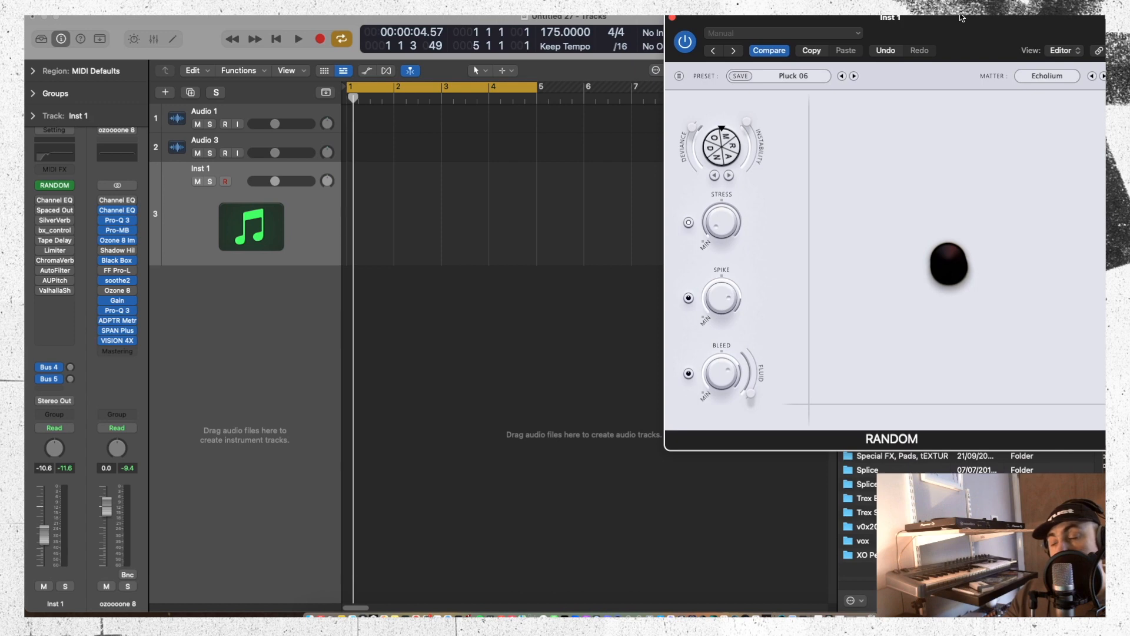
left_click_drag(961, 18, 951, 19)
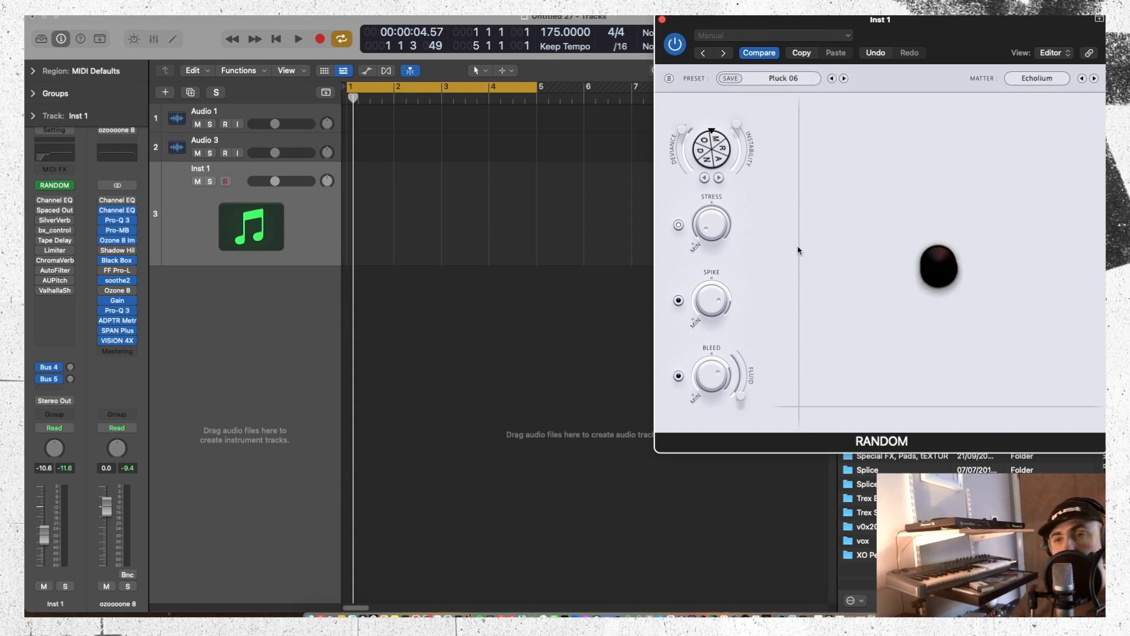
left_click_drag(969, 50, 796, 50)
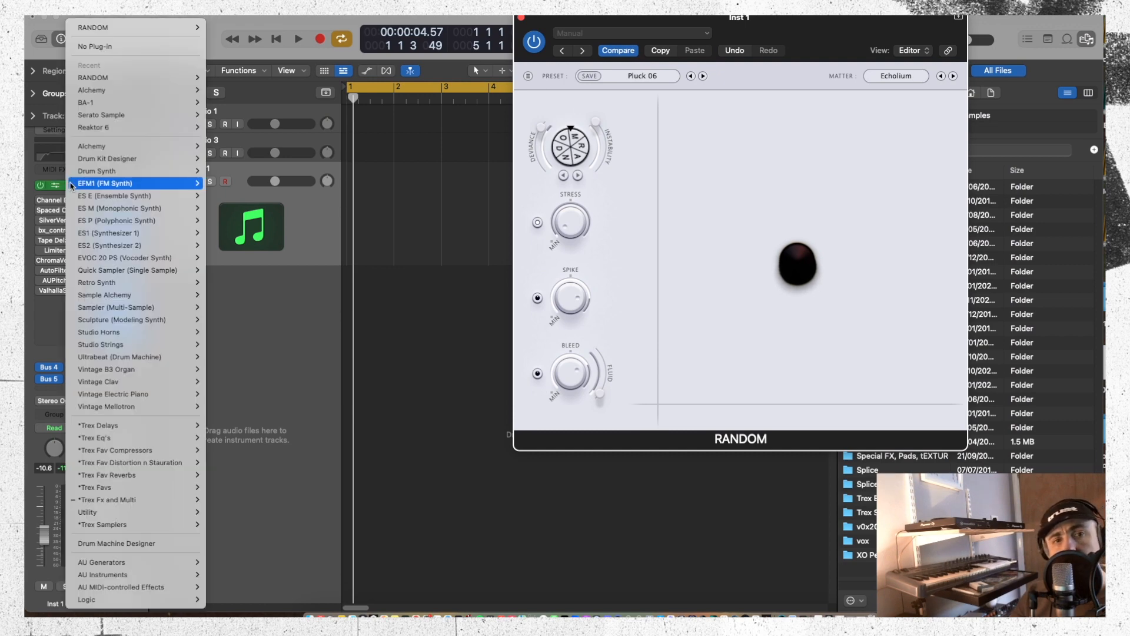
left_click(70, 184)
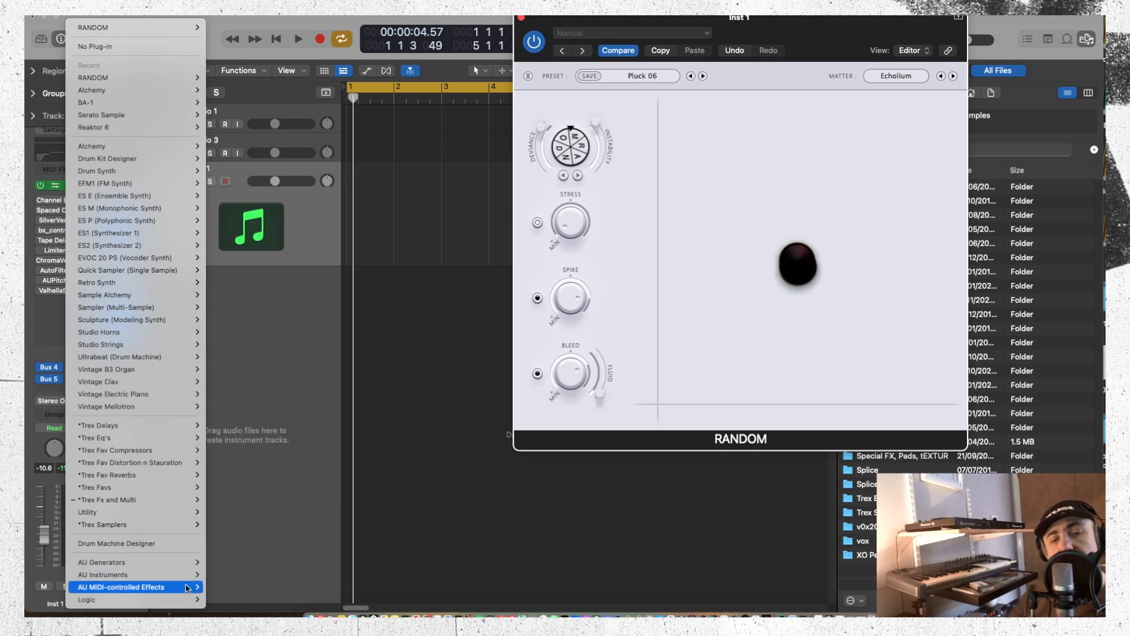
mouse_move(103, 575)
mouse_move(235, 280)
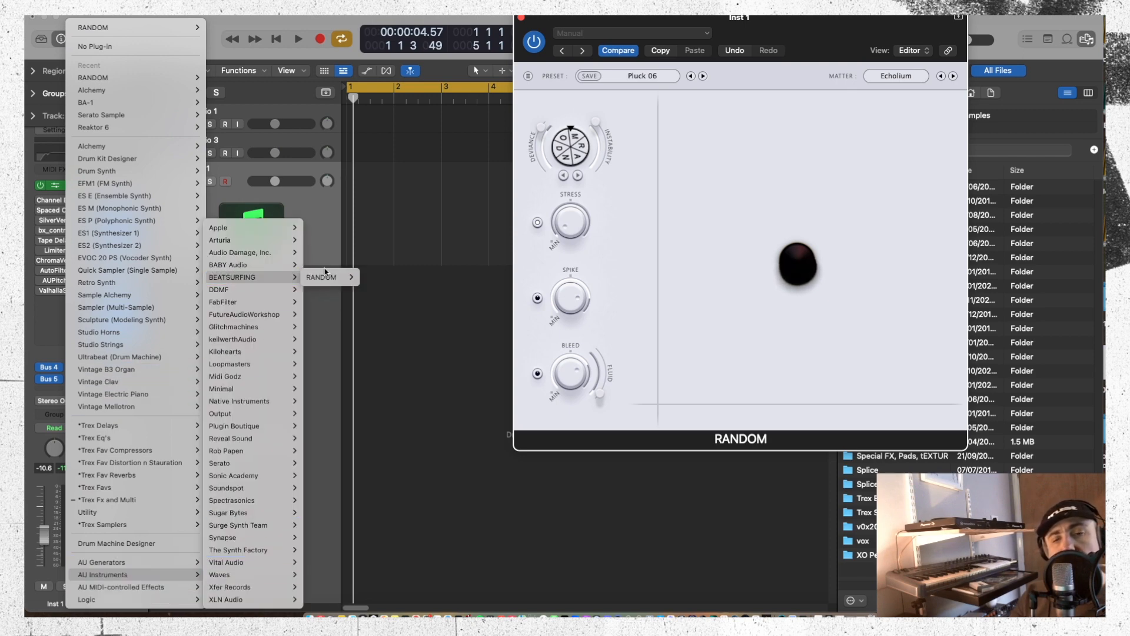
mouse_move(328, 277)
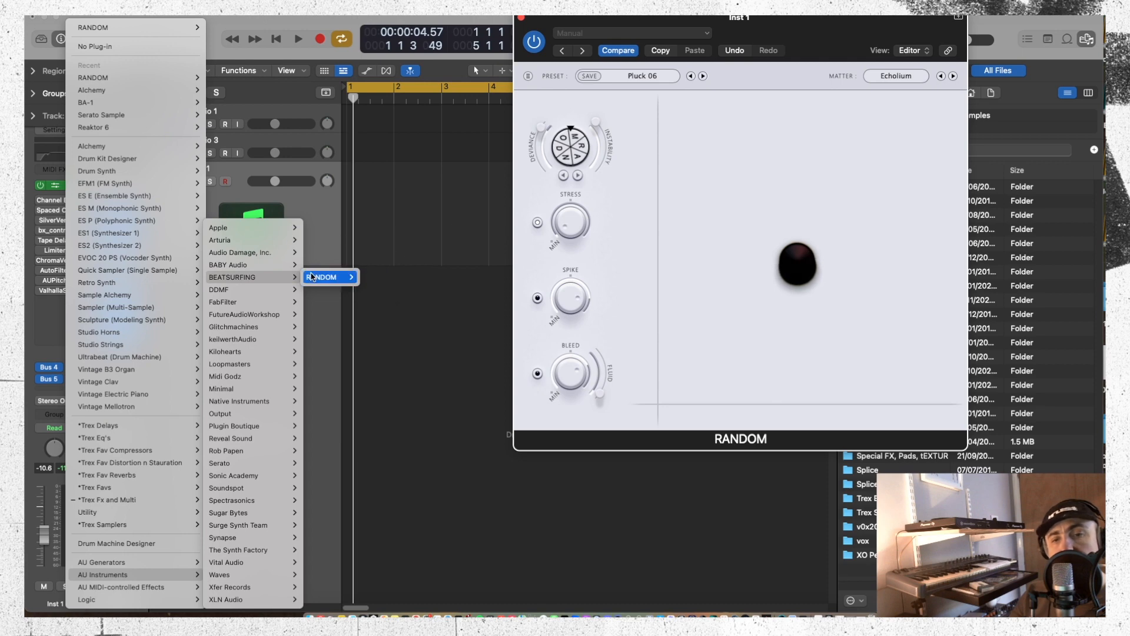
left_click(381, 289)
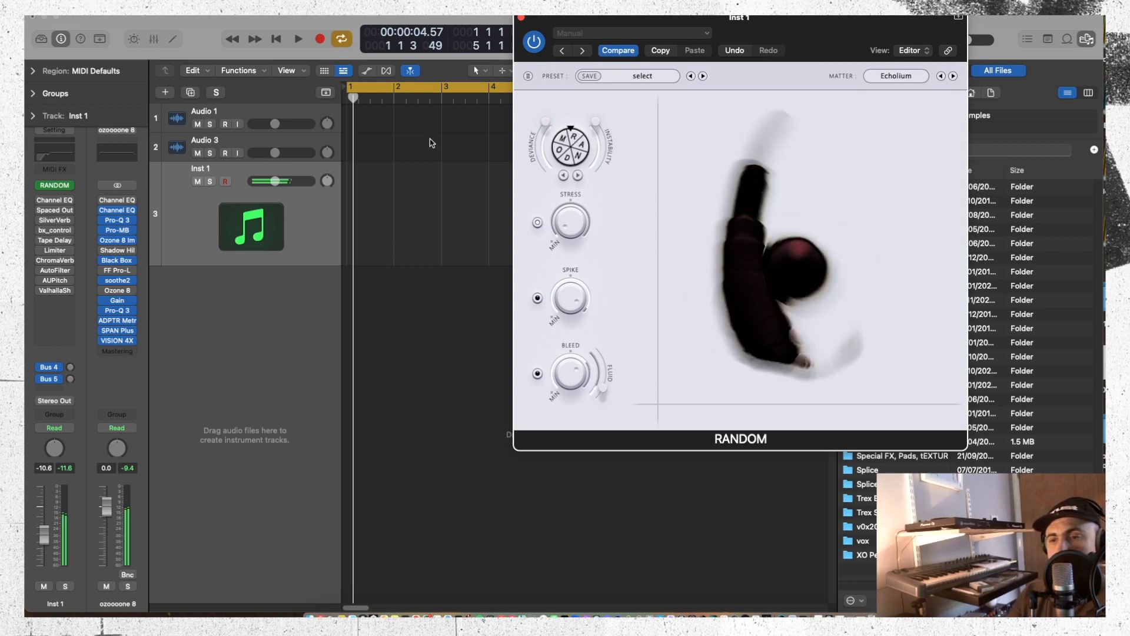
left_click_drag(44, 535, 44, 514)
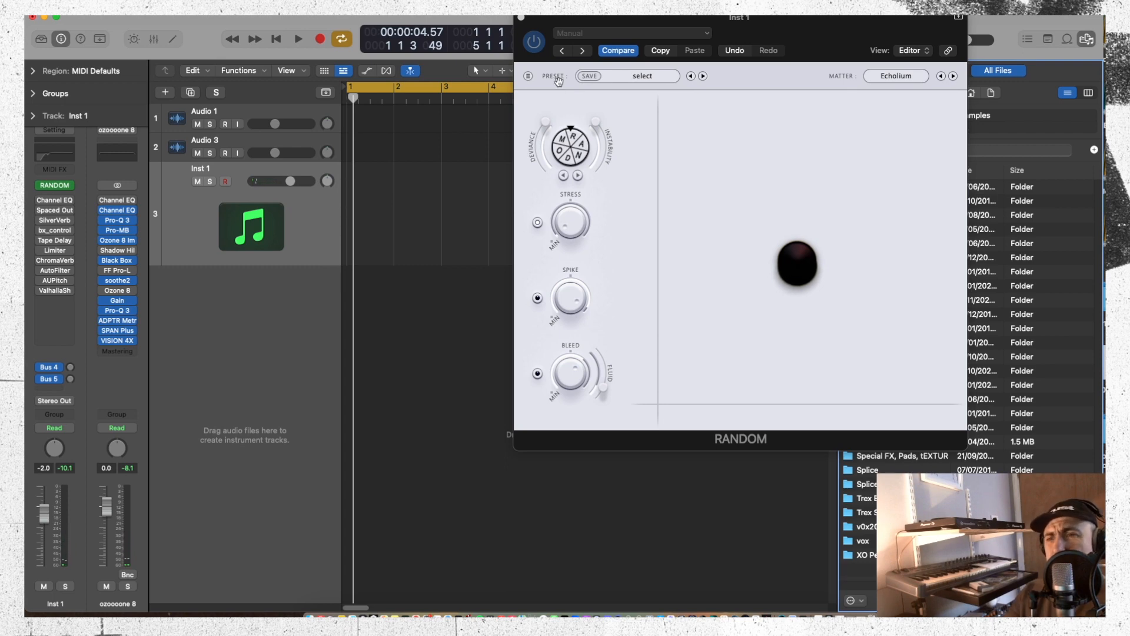
Load the factory preset Pluck 01 in RANDOM
left_click(644, 79)
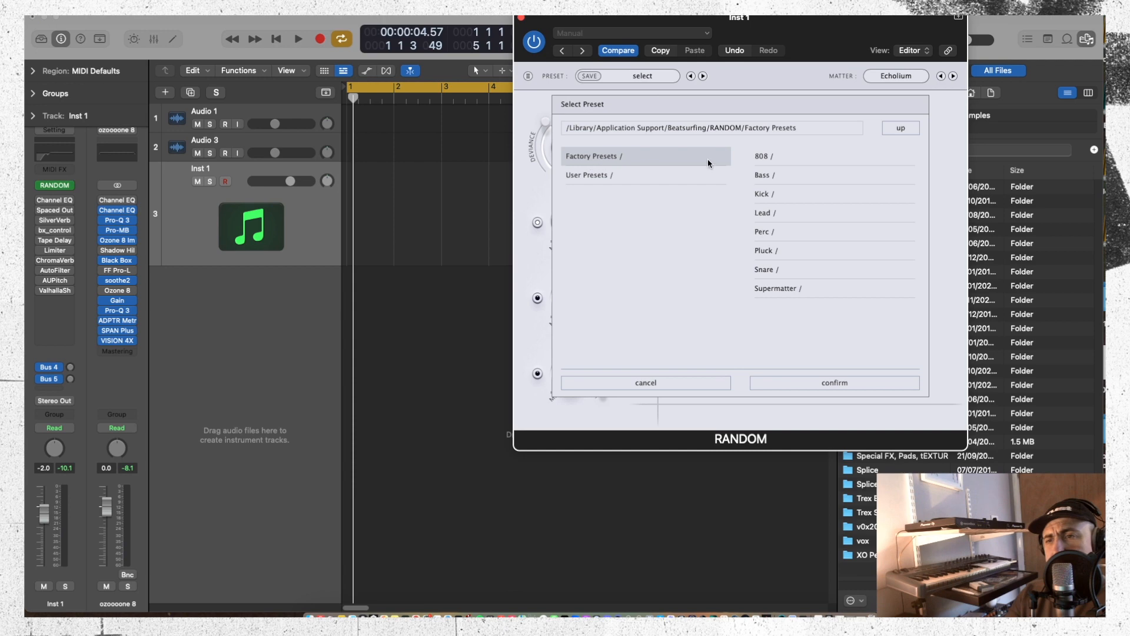
left_click(763, 157)
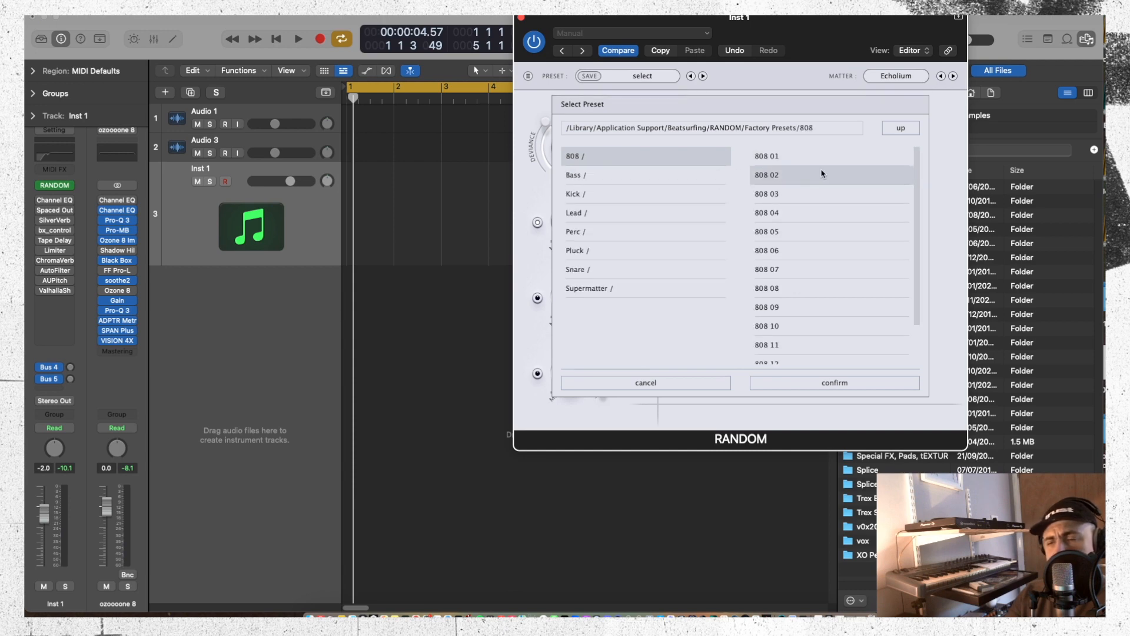
left_click(630, 175)
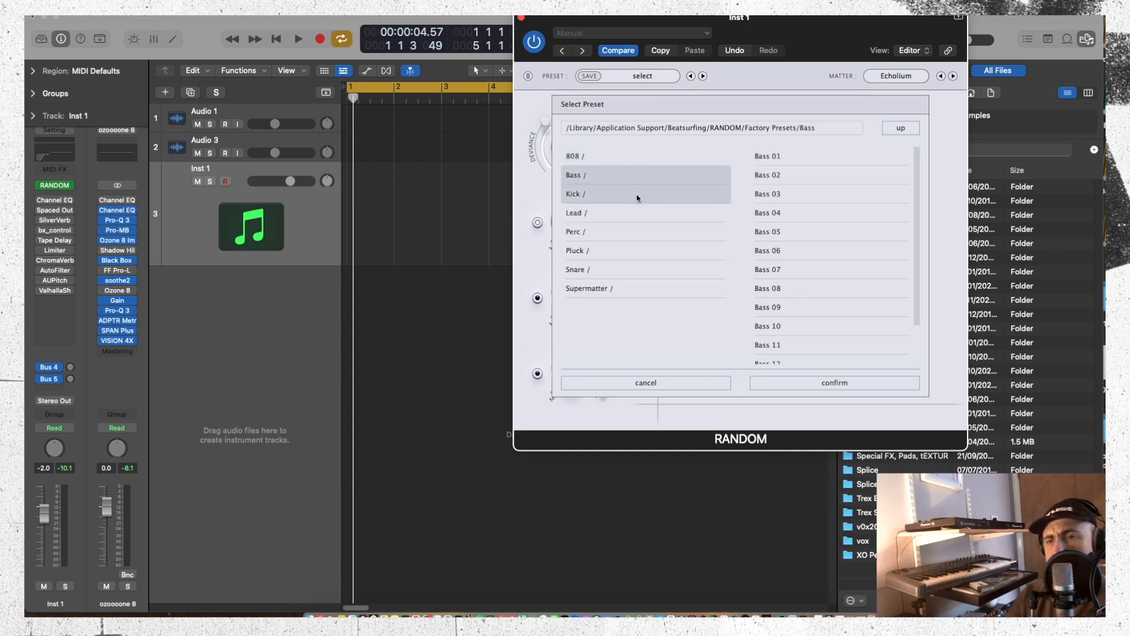
left_click(638, 214)
left_click(638, 248)
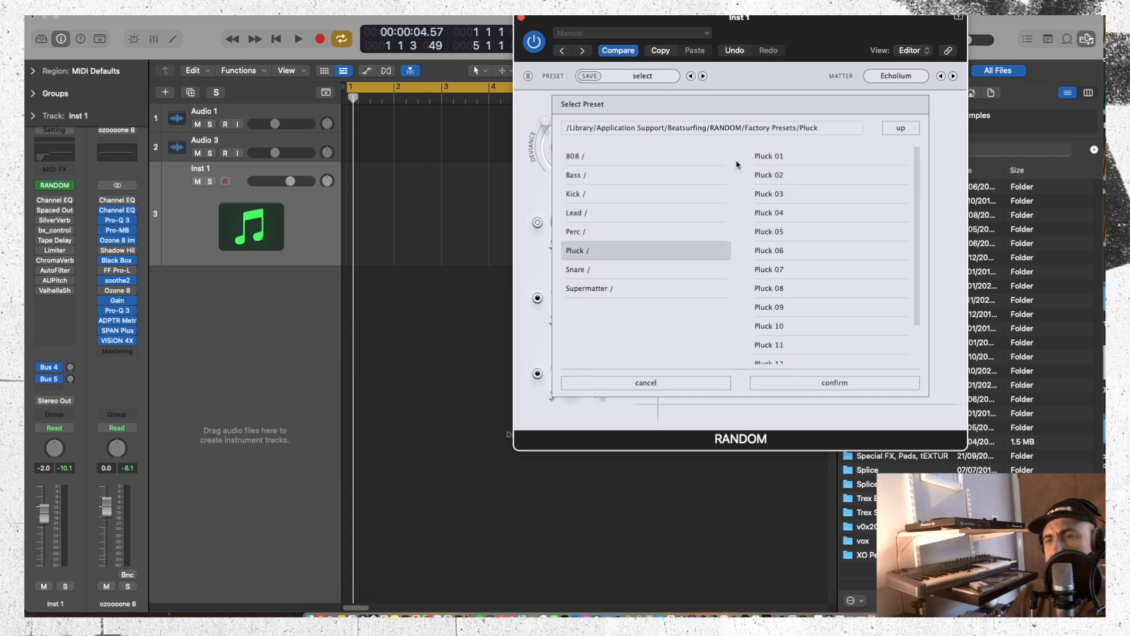
left_click(762, 158)
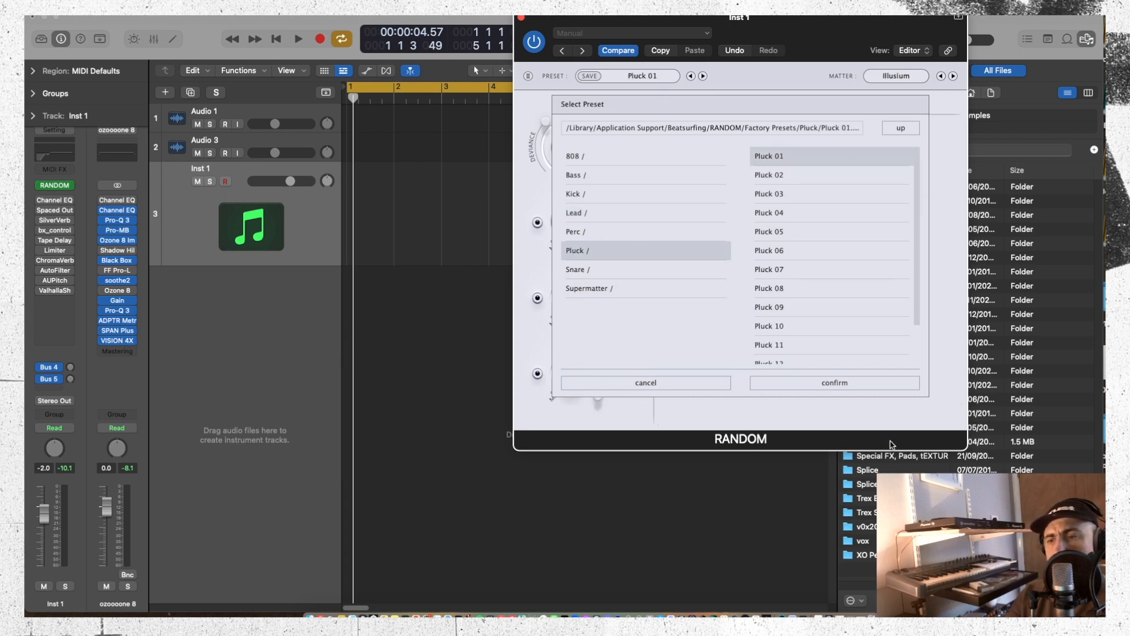
left_click(855, 387)
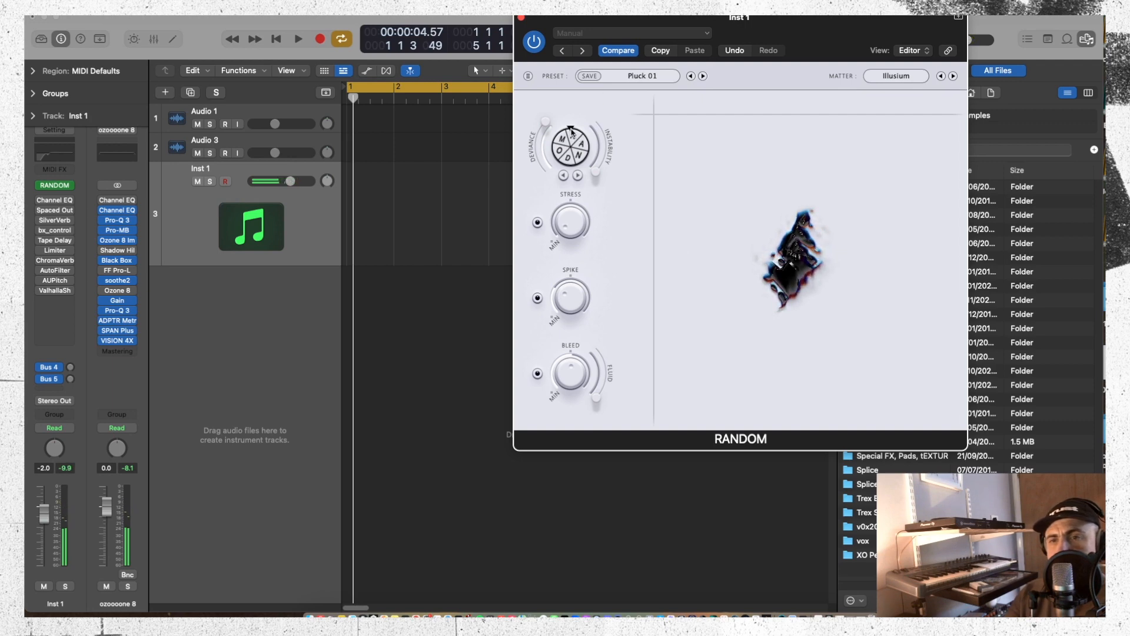
Shift the Deviance slider slightly and move the Instability slider to about its middle position
mouse_move(597, 173)
left_mouse_down()
mouse_move(606, 125)
mouse_move(597, 179)
left_mouse_up()
mouse_move(547, 124)
left_mouse_down()
mouse_move(540, 154)
mouse_move(542, 126)
left_mouse_up()
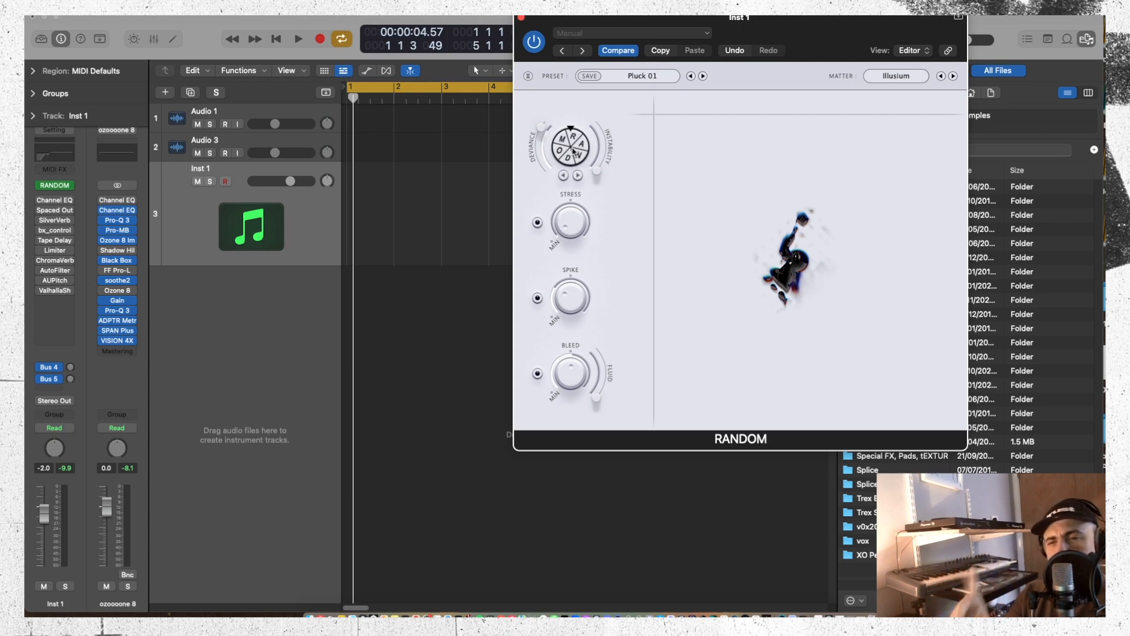
left_click_drag(596, 170, 605, 149)
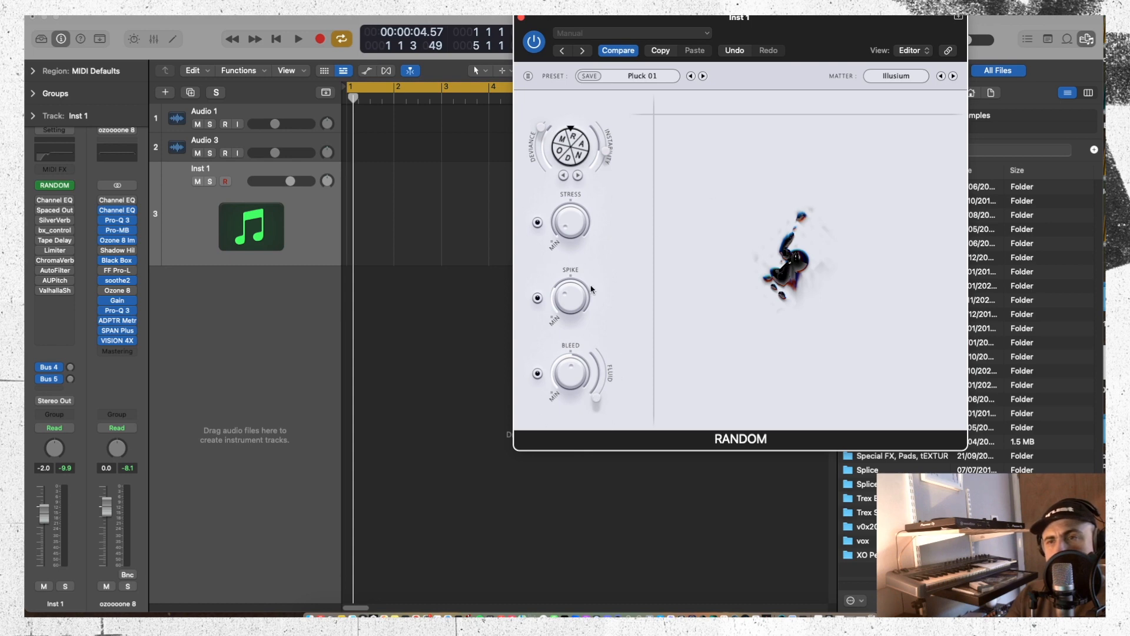
Switch the matter to Celestium and position the crosshair over the orb
left_click(904, 84)
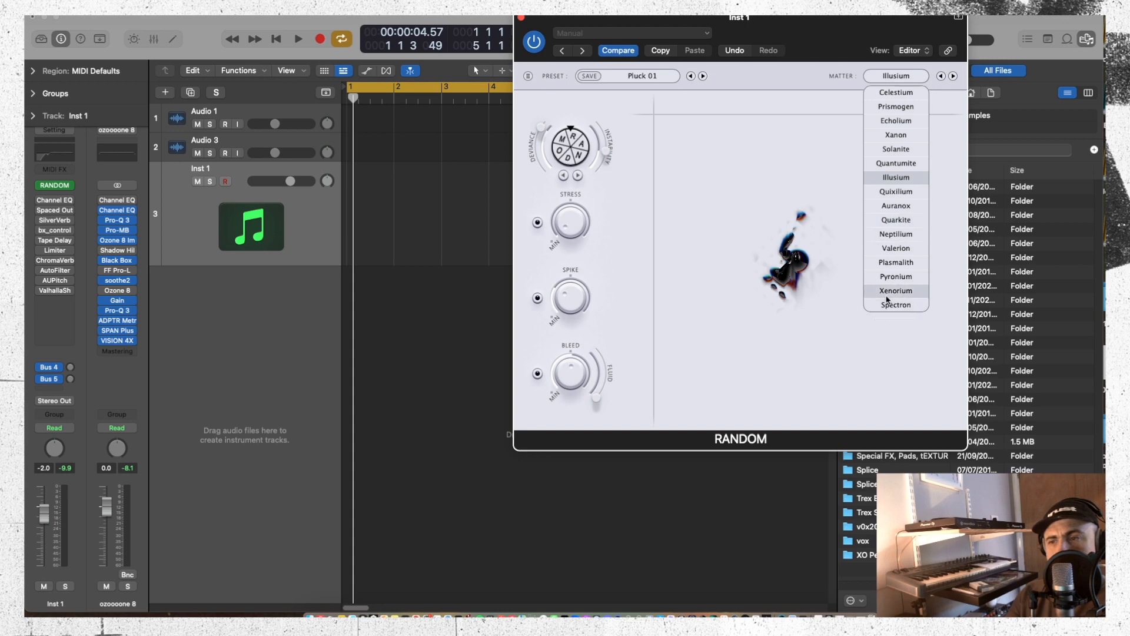
left_click(888, 93)
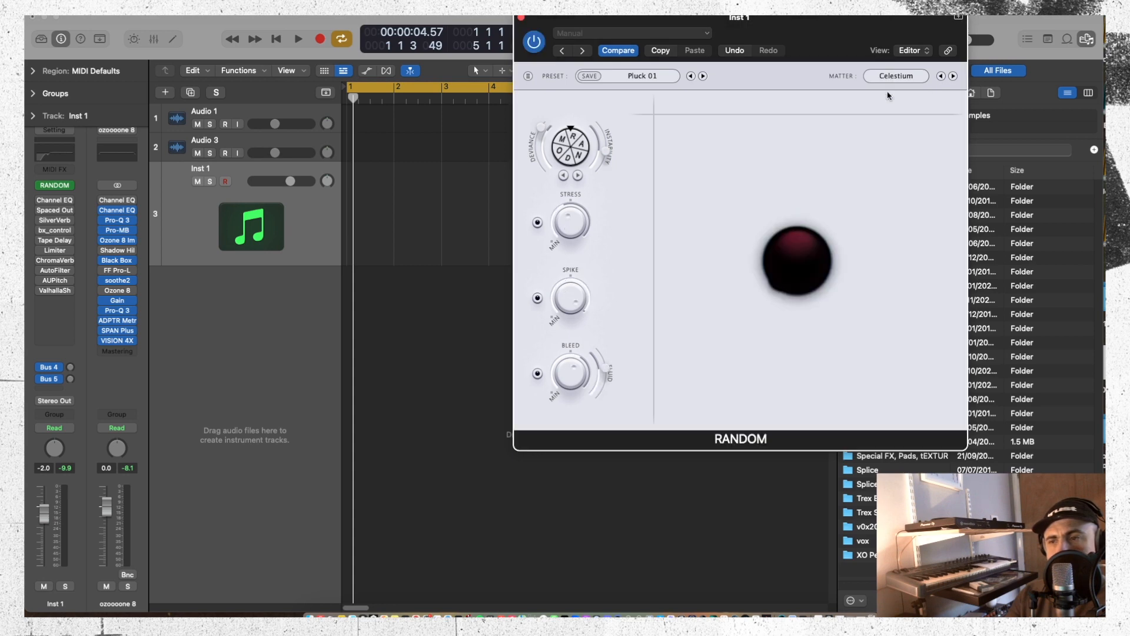
left_click(895, 76)
left_click_drag(800, 262, 782, 149)
left_click(883, 76)
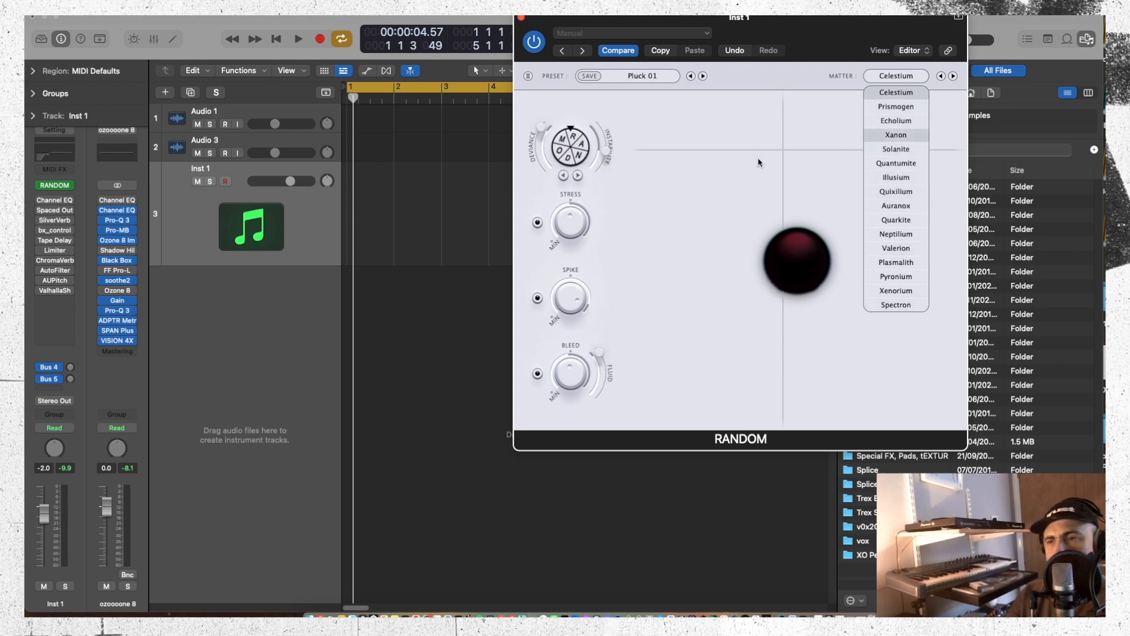
left_click(797, 270)
left_click_drag(783, 269, 799, 250)
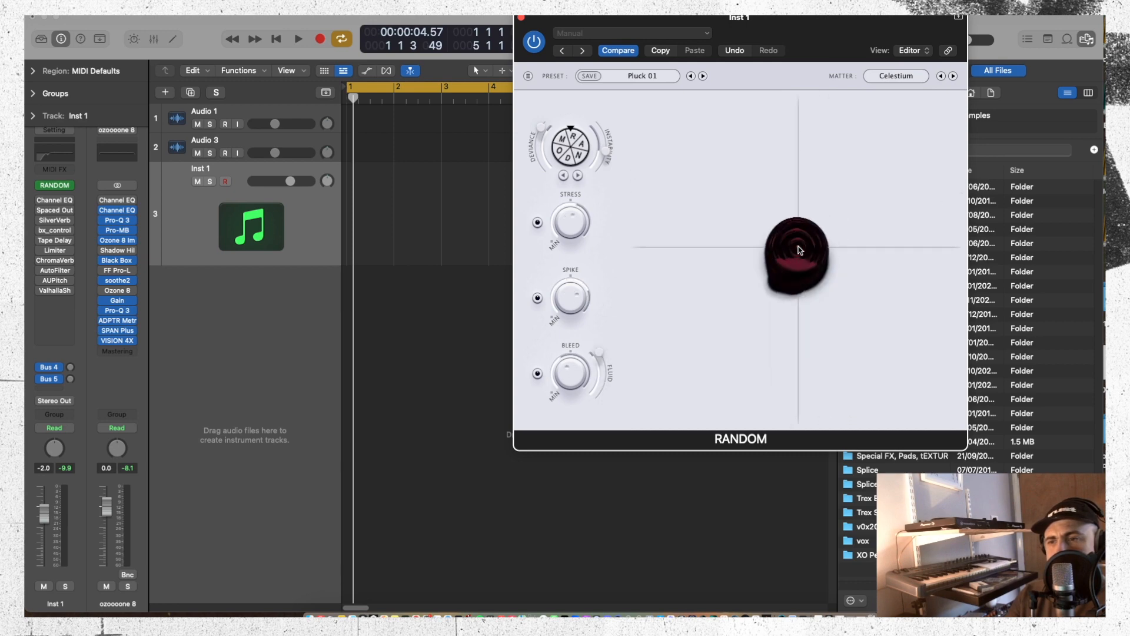
Audition the matters from Prismogen through to Xenorium and randomize the sound with the RANDOM wheel
left_click(894, 76)
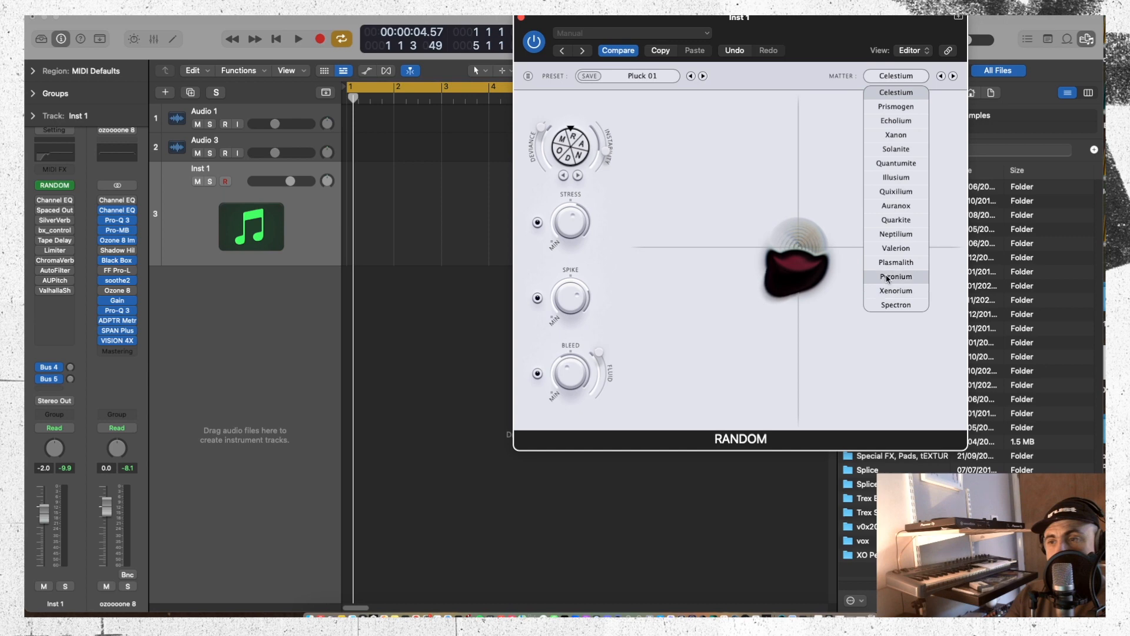
left_click(894, 107)
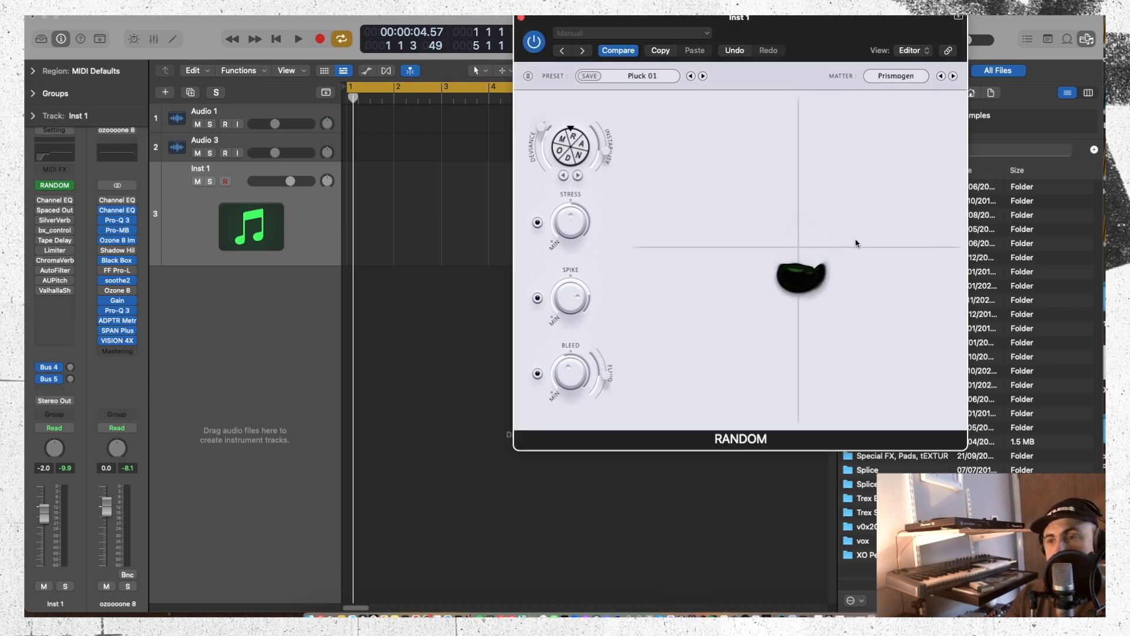
left_click(805, 236)
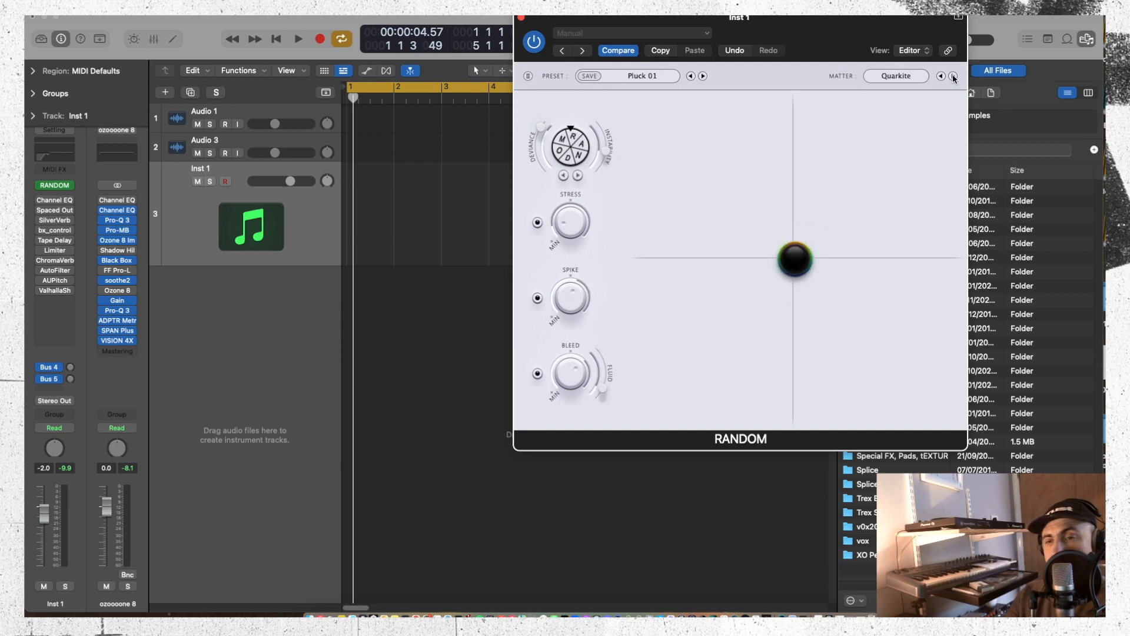
left_click(953, 76)
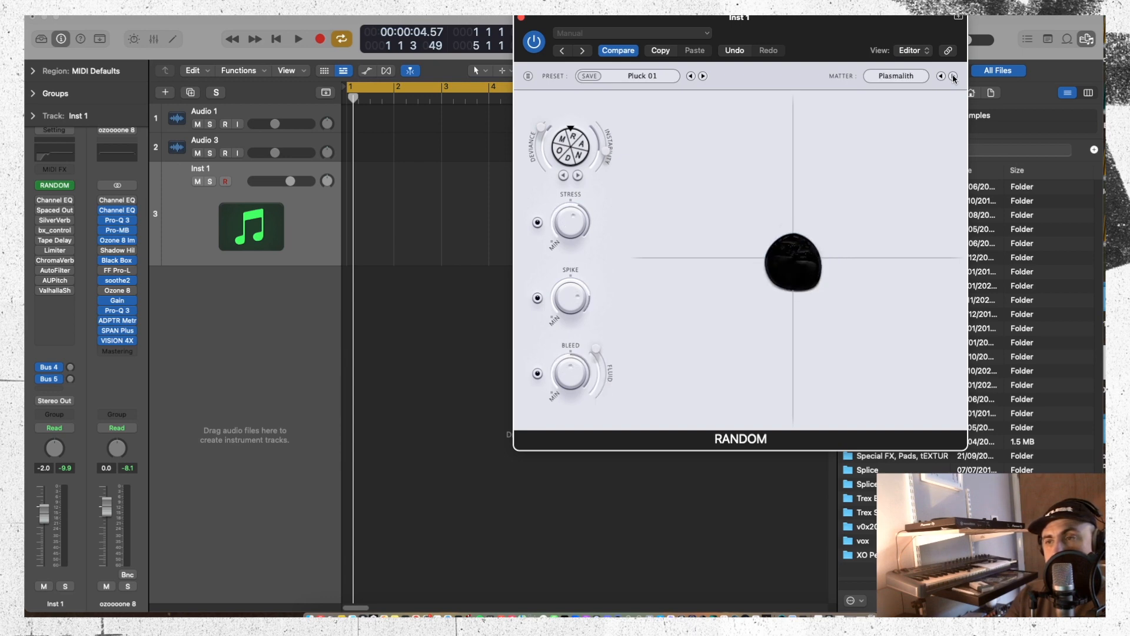
left_click(952, 77)
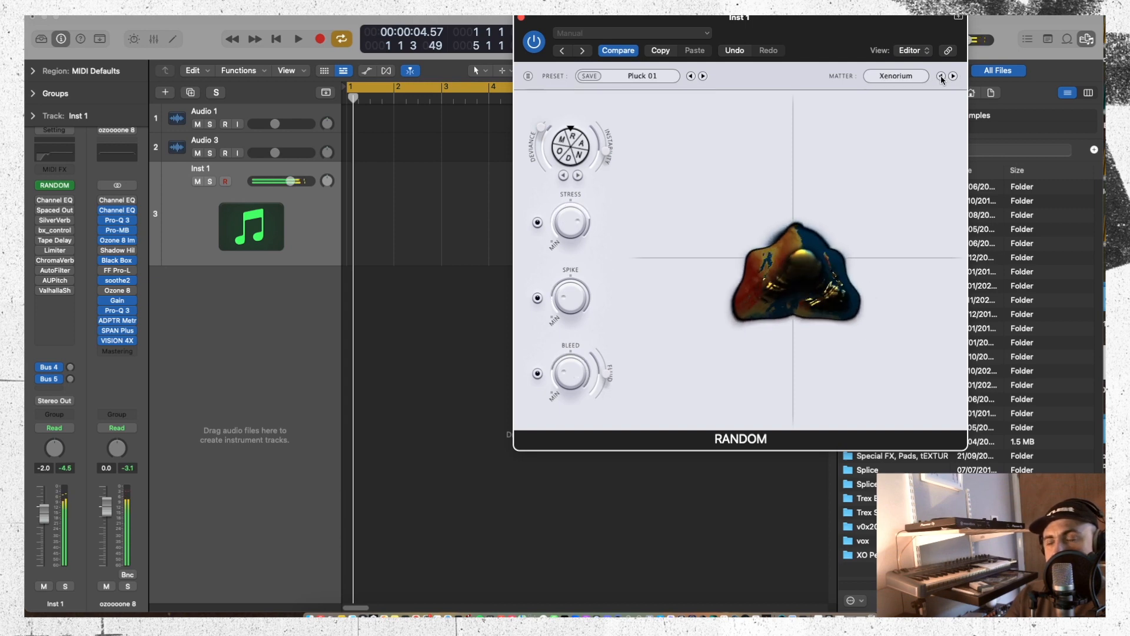
left_click(580, 164)
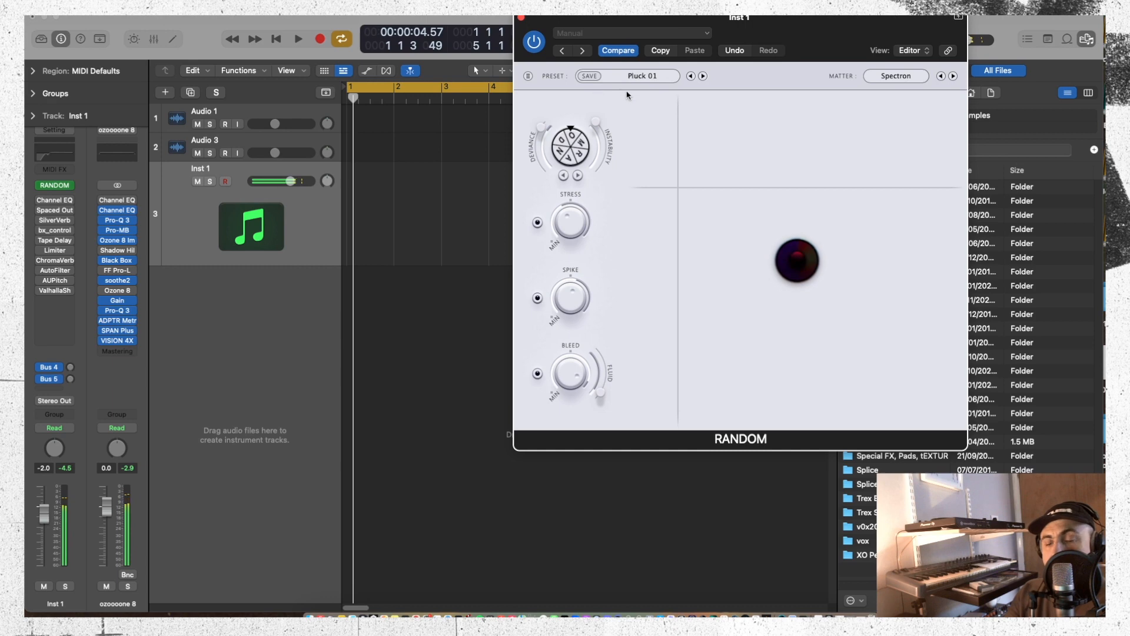
Try the Quixilium matter with the crosshair above and to the right of the orb, and change the matter to Quantumite
left_click(640, 77)
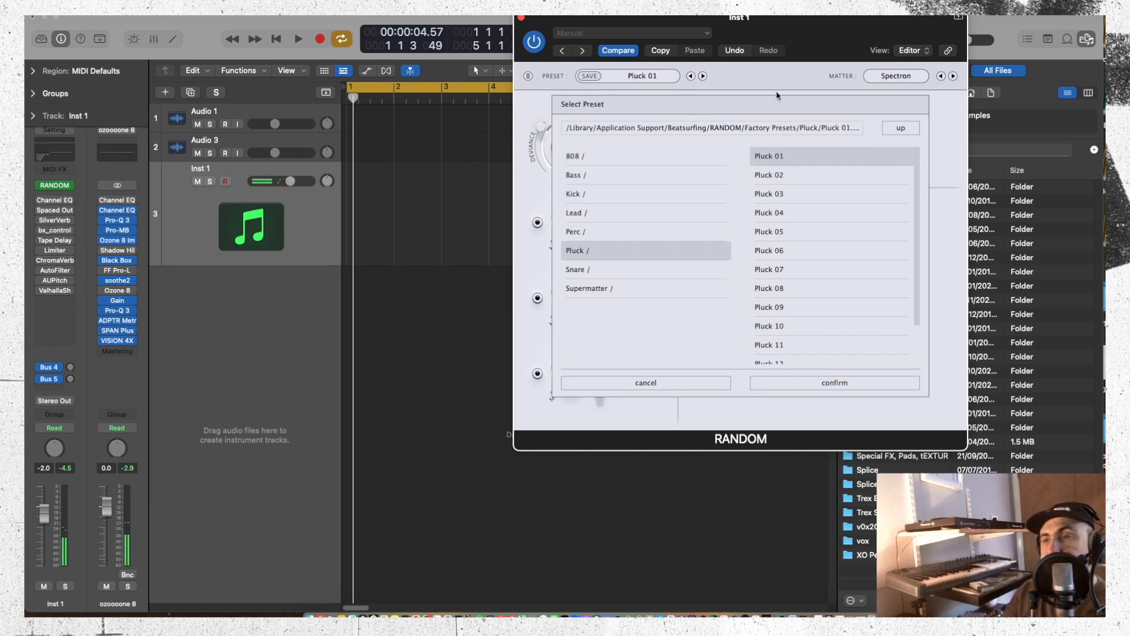
left_click(768, 75)
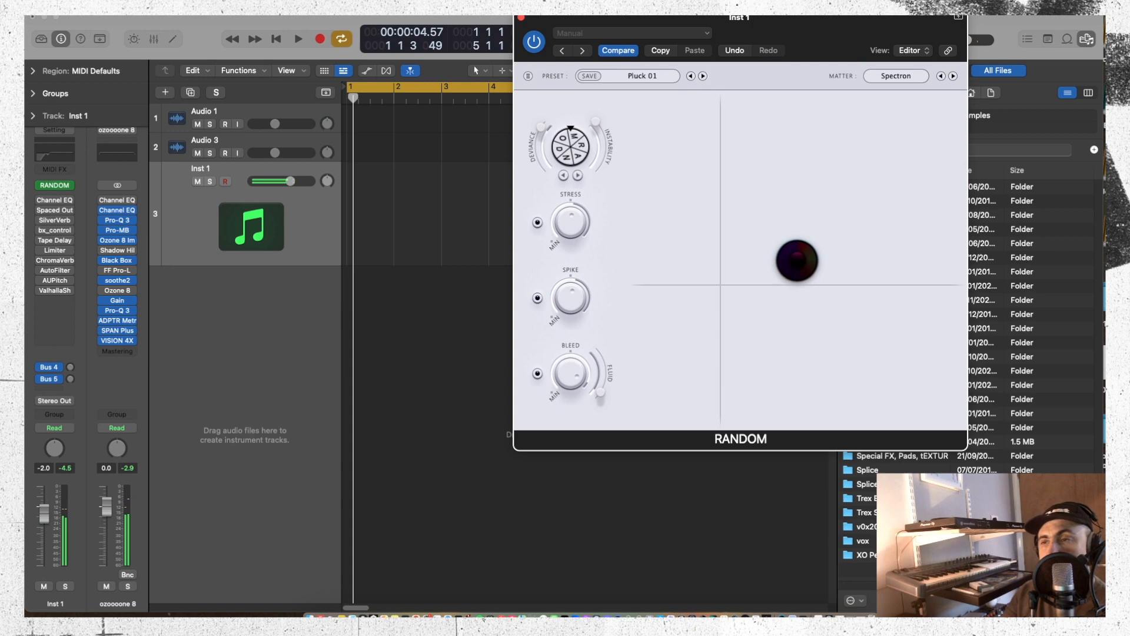
left_click(952, 76)
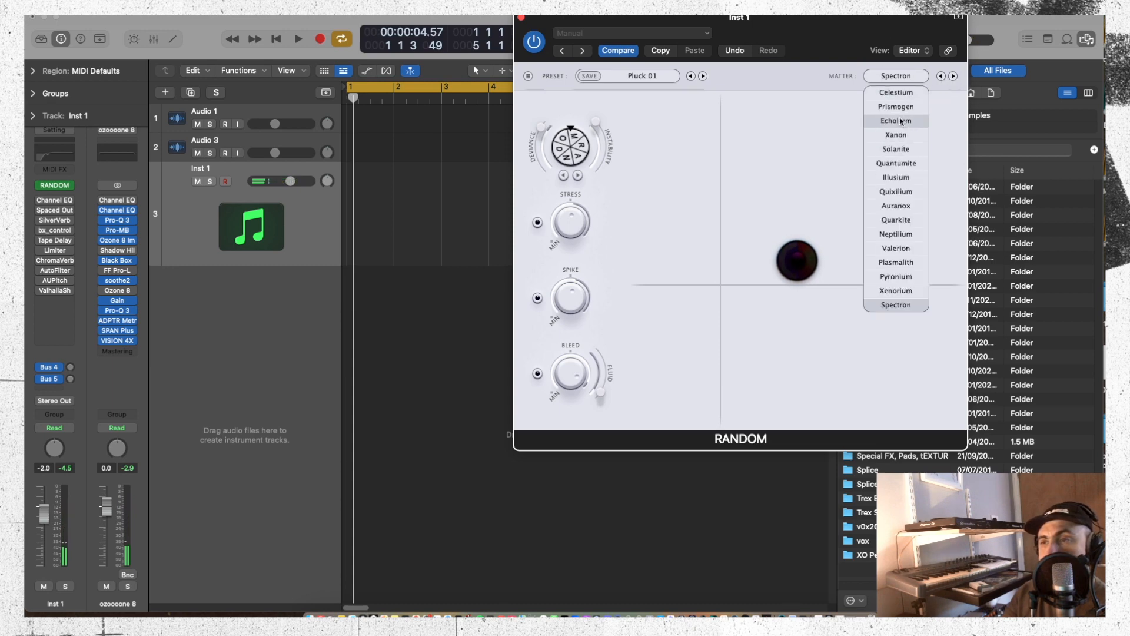
left_click(892, 192)
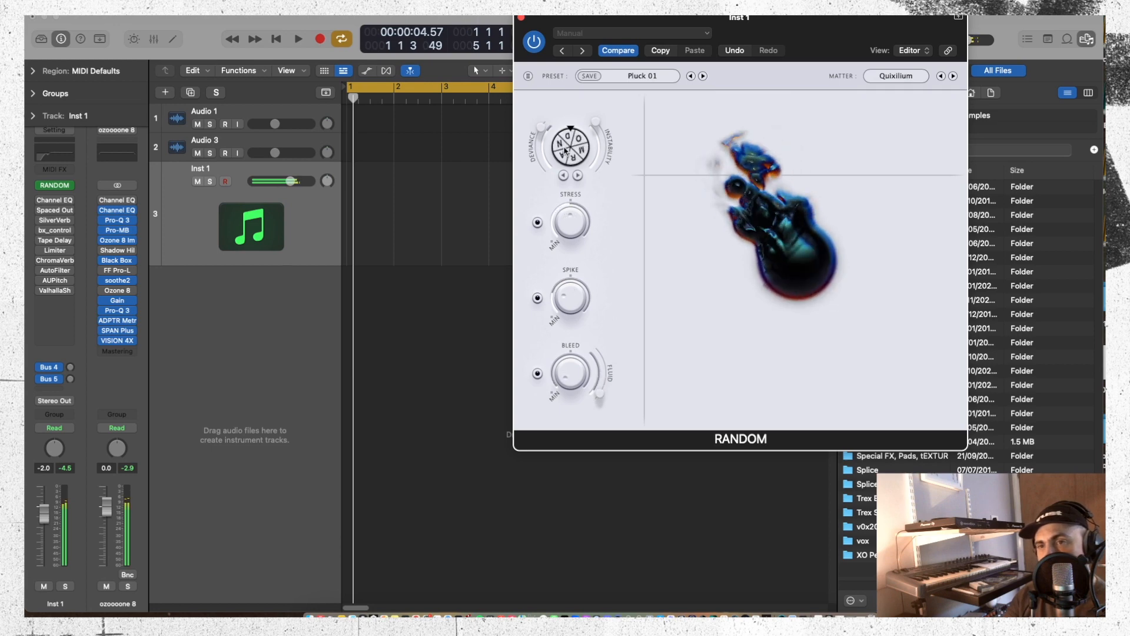
left_click_drag(639, 174, 905, 184)
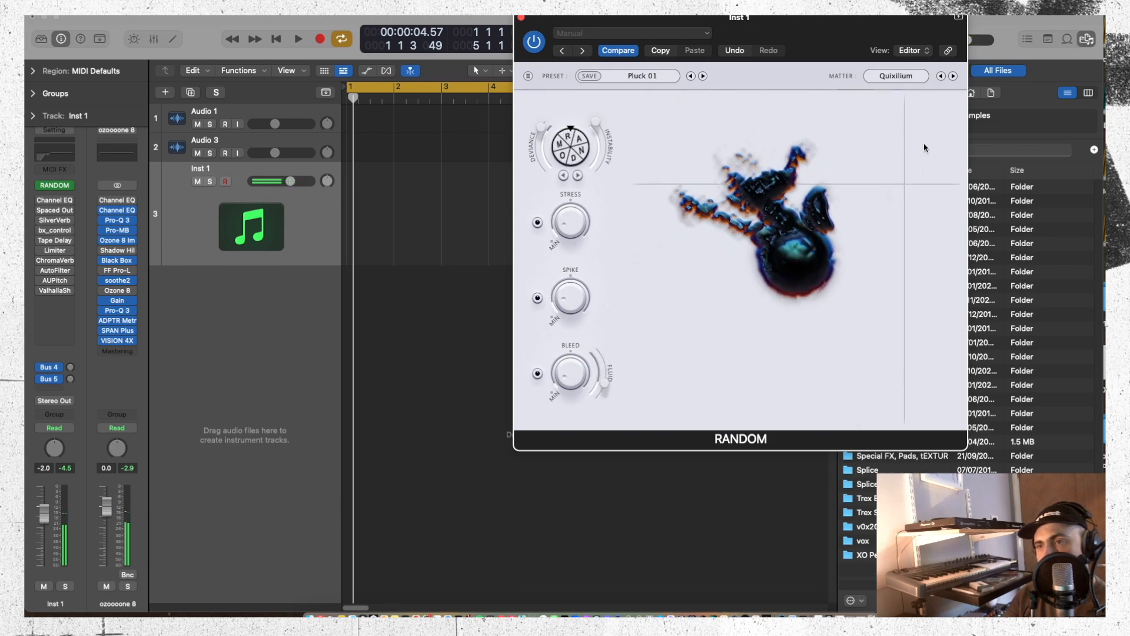
left_click(940, 77)
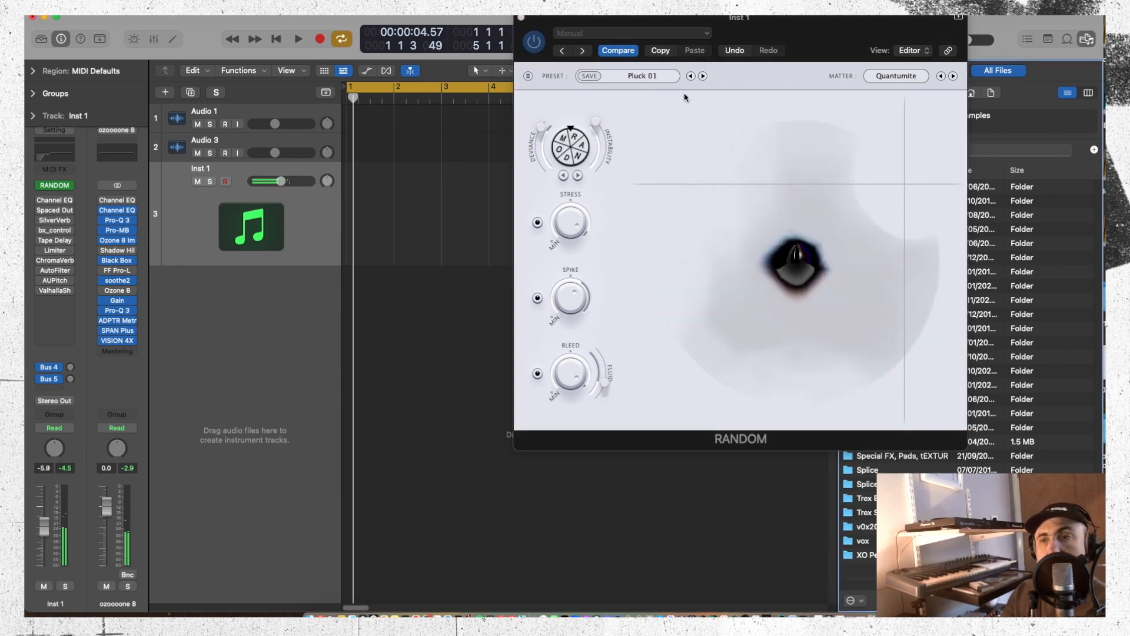
Record a single-note MIDI region on the Inst 1 track from bar 1
left_click_drag(630, 24, 853, 80)
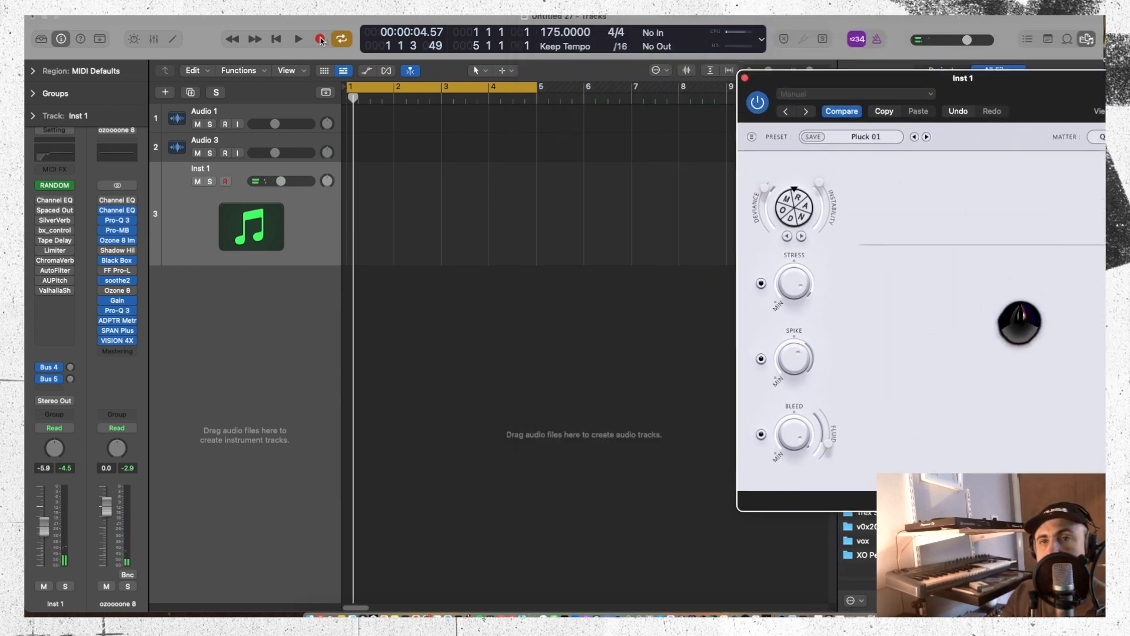
left_click(320, 39)
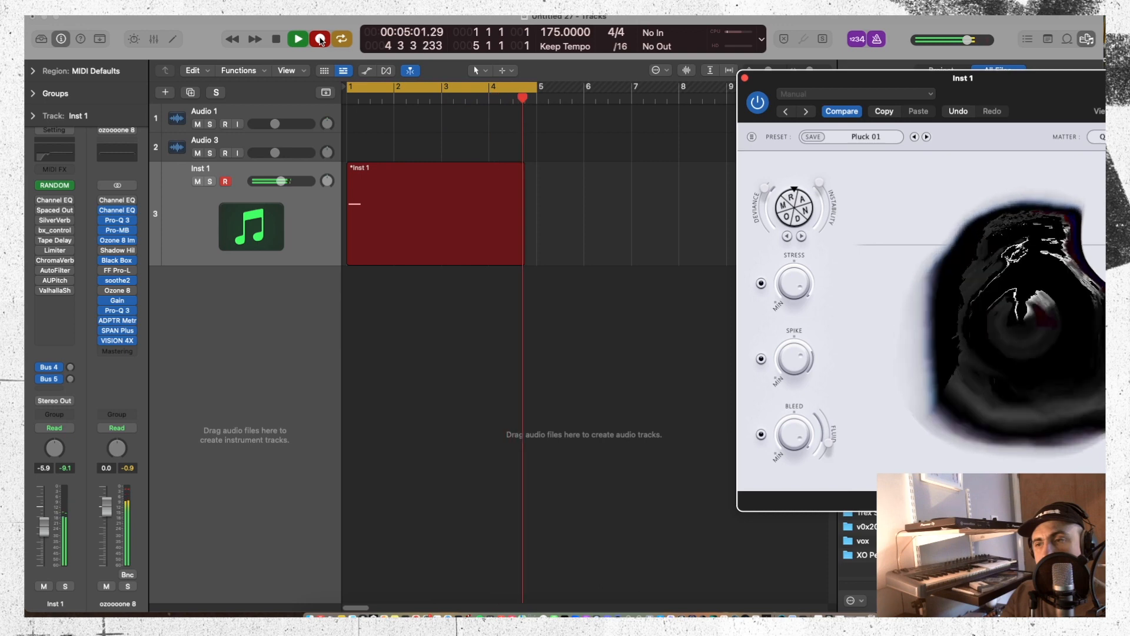
key("space")
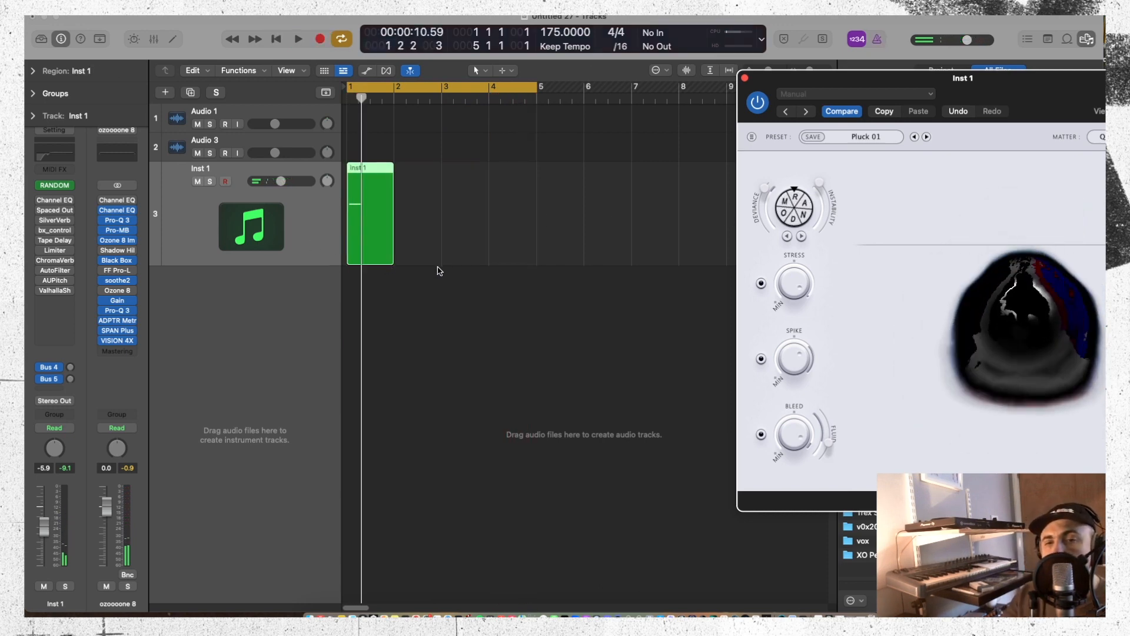
Extend the Inst 1 MIDI region to bar 5, move the RANDOM window clear of it, and play the region back
left_click(422, 276)
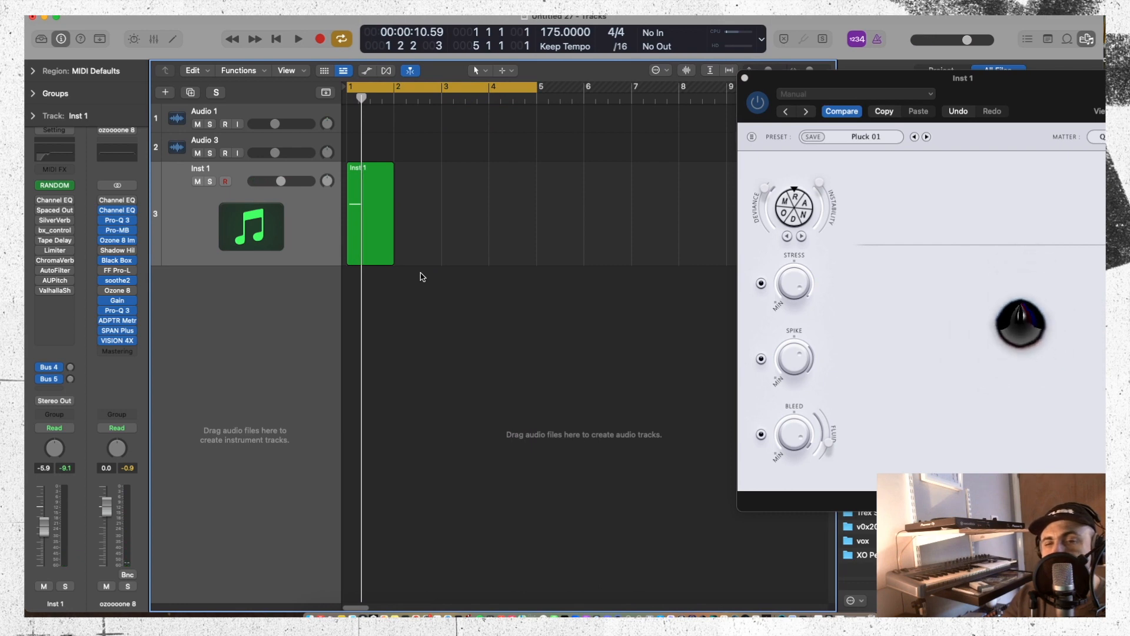
double_click(383, 250)
left_click_drag(393, 250, 535, 233)
left_click_drag(1062, 97, 987, 35)
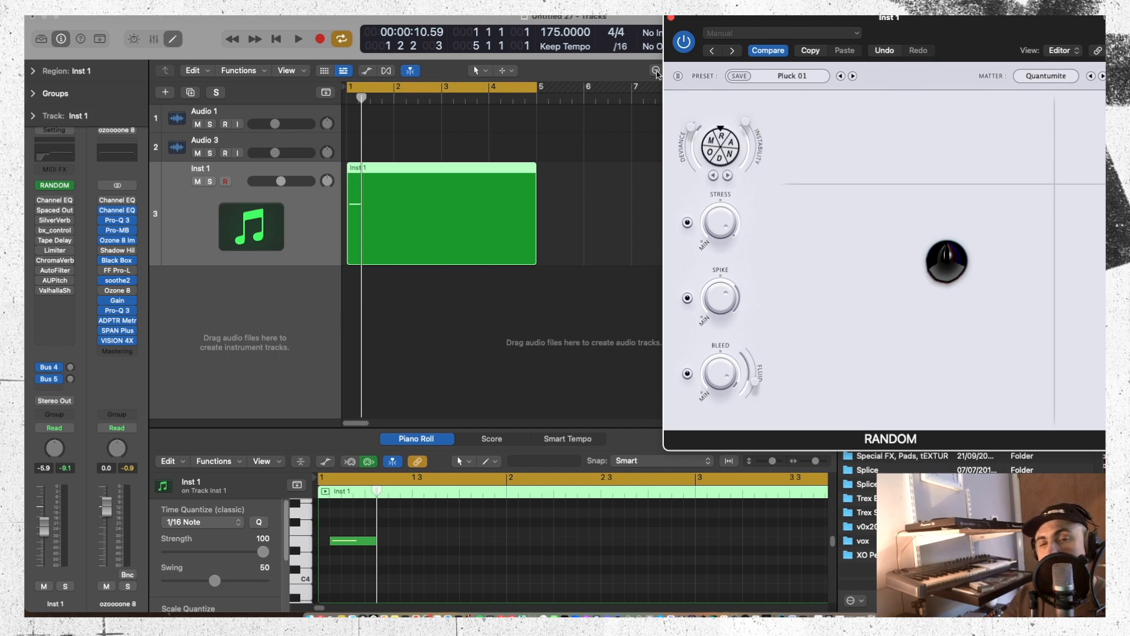
key("space")
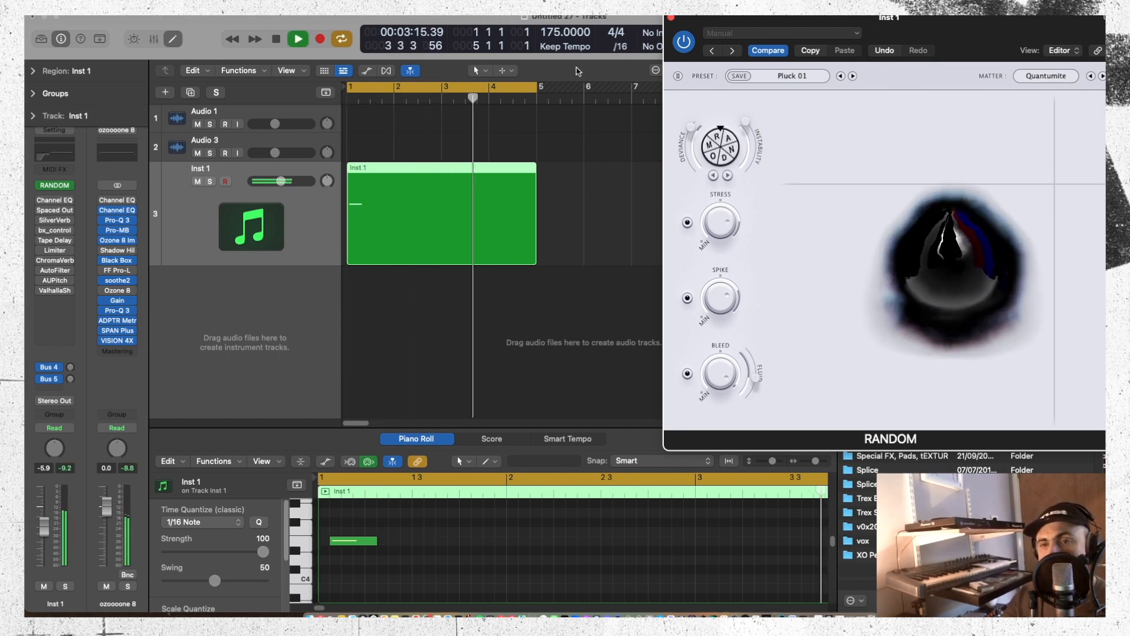
key("space")
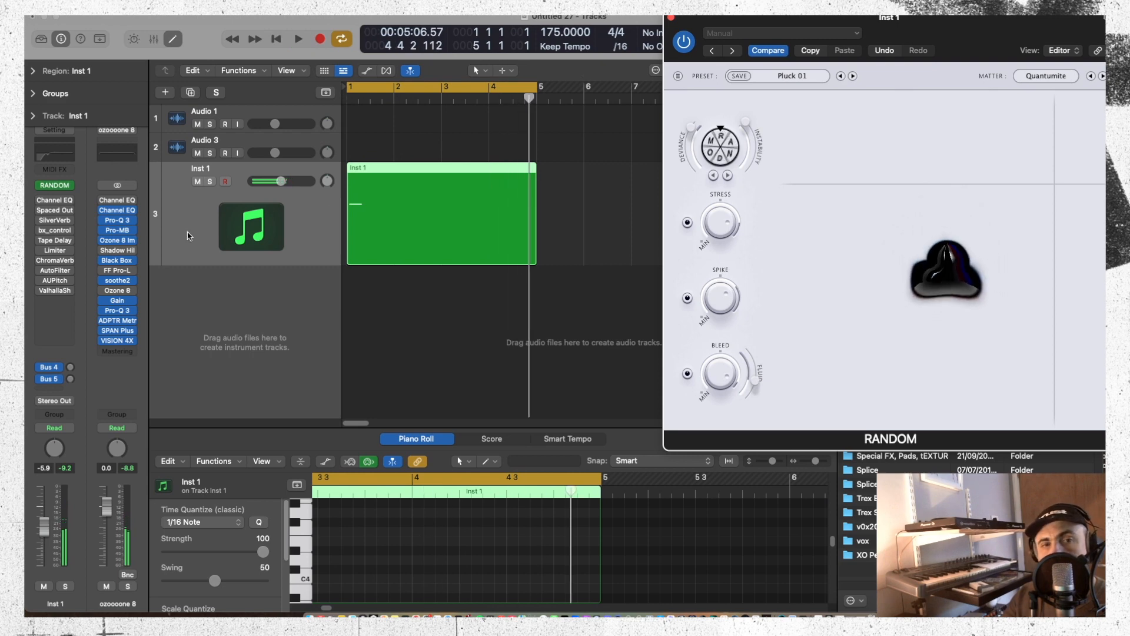
Enable and open the Spaced Out effect on the Inst 1 track, and audition the region through it
mouse_move(40, 211)
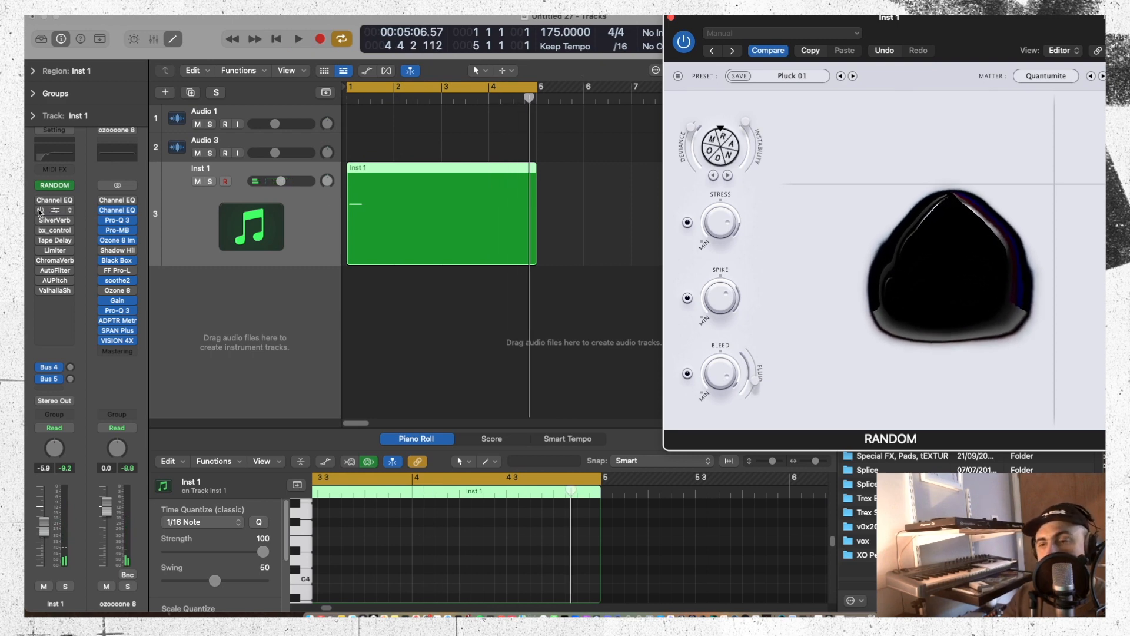
left_click(55, 210)
left_click_drag(719, 192, 568, 236)
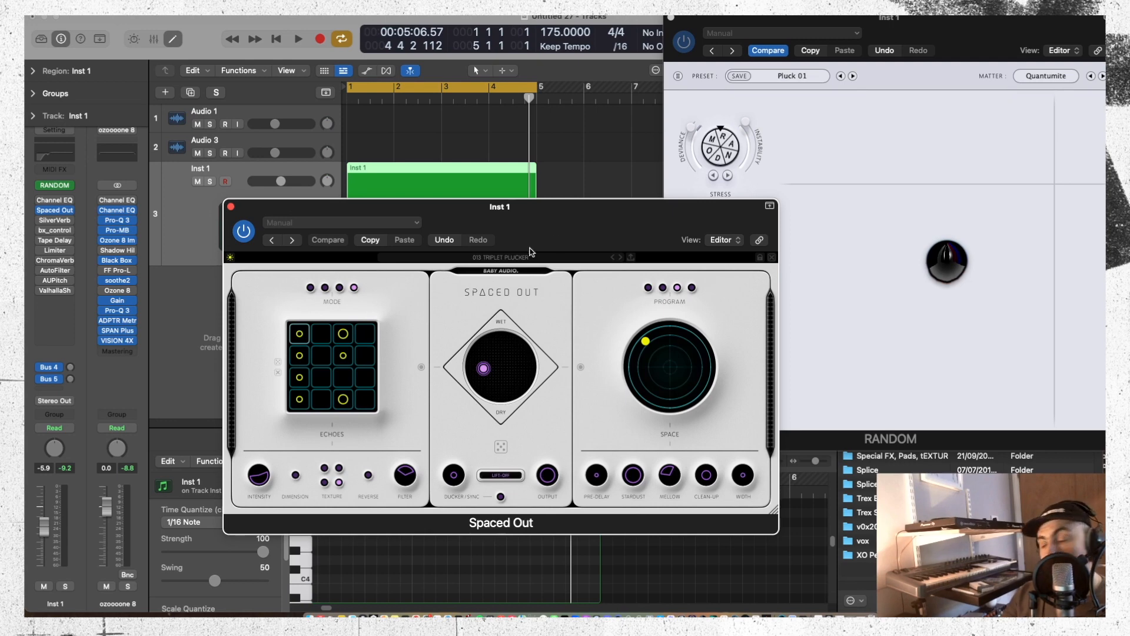
key("space")
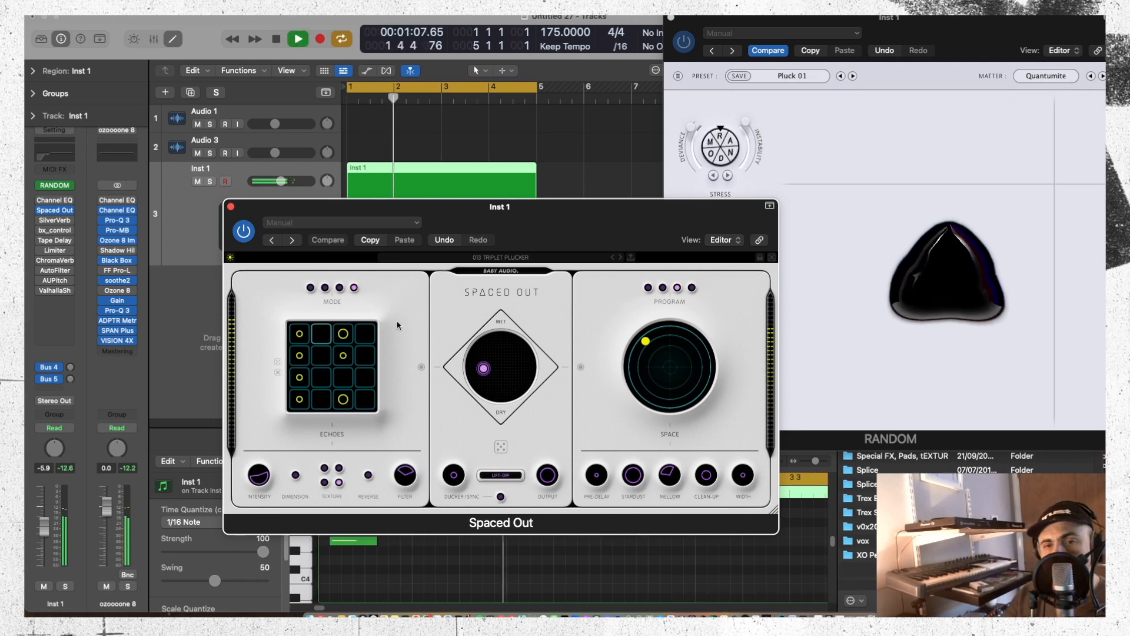
key("space")
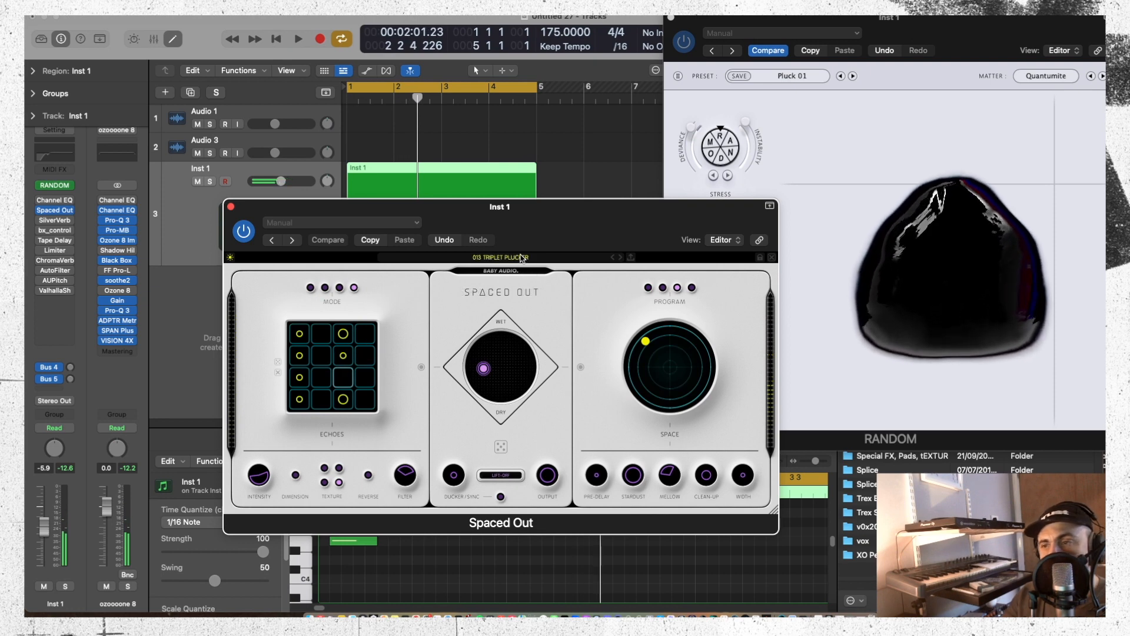
Load the 001 BOOMERANG preset in Spaced Out and move its window up
left_click(521, 257)
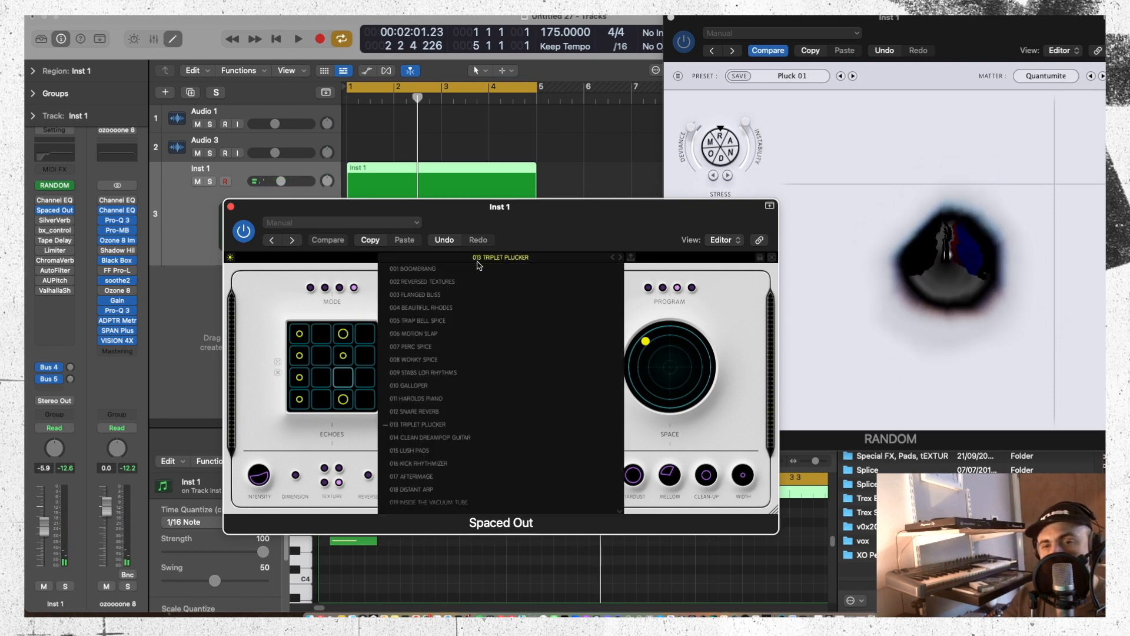
left_click(412, 268)
left_click_drag(562, 221, 575, 165)
Raise the high-pass frequency of Spaced Out's echo filter during playback, audition the result, and close the effect
key("space")
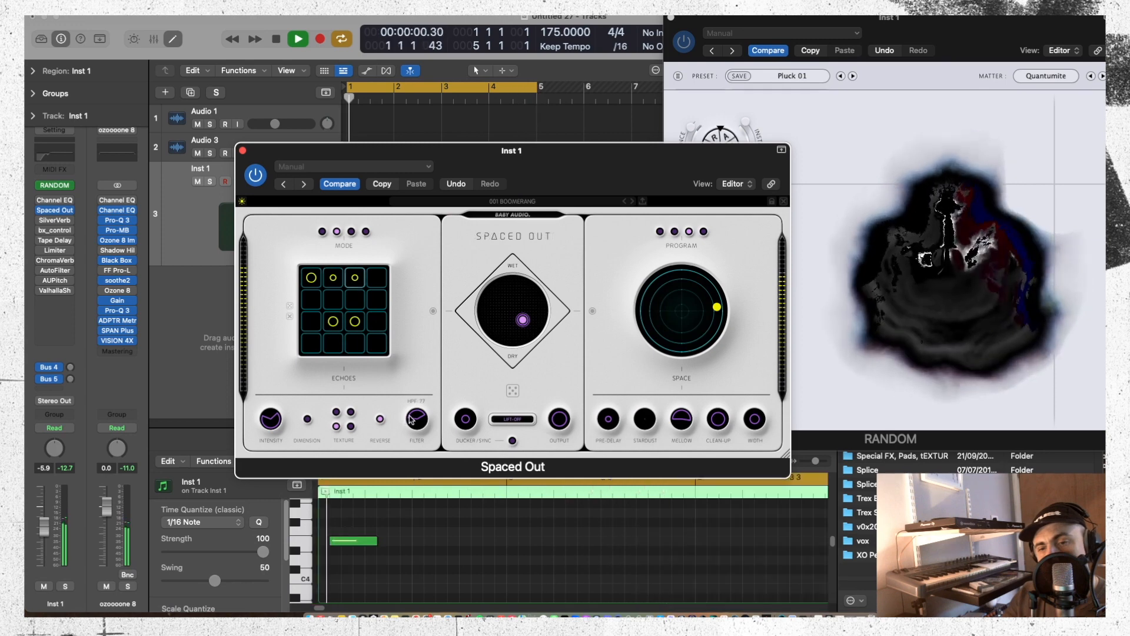
left_click_drag(411, 419, 421, 367)
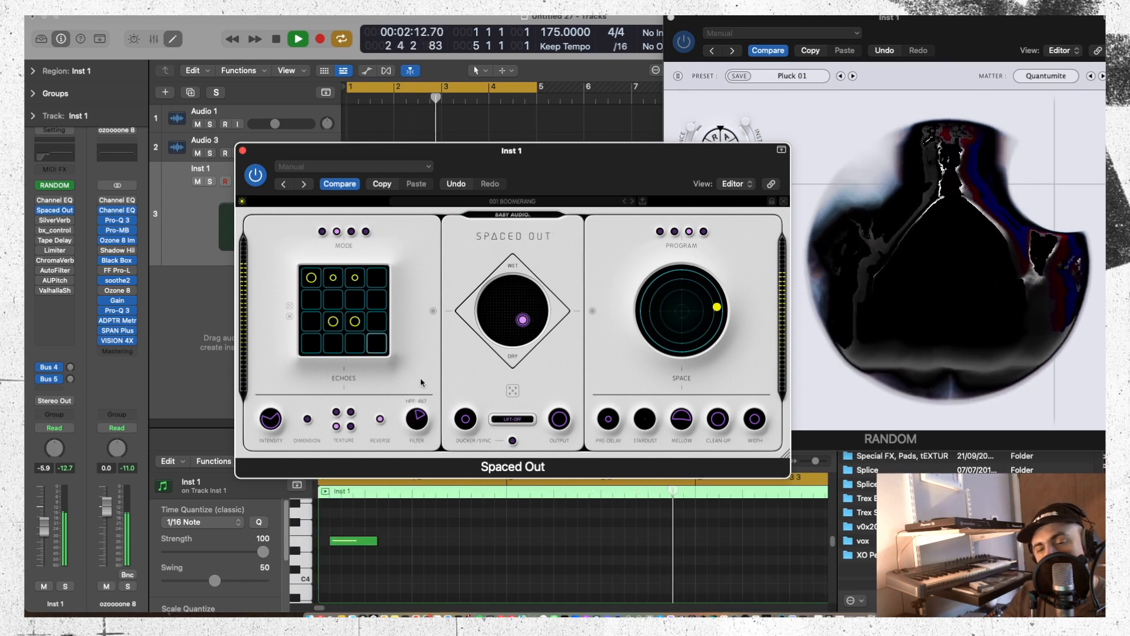
key("space")
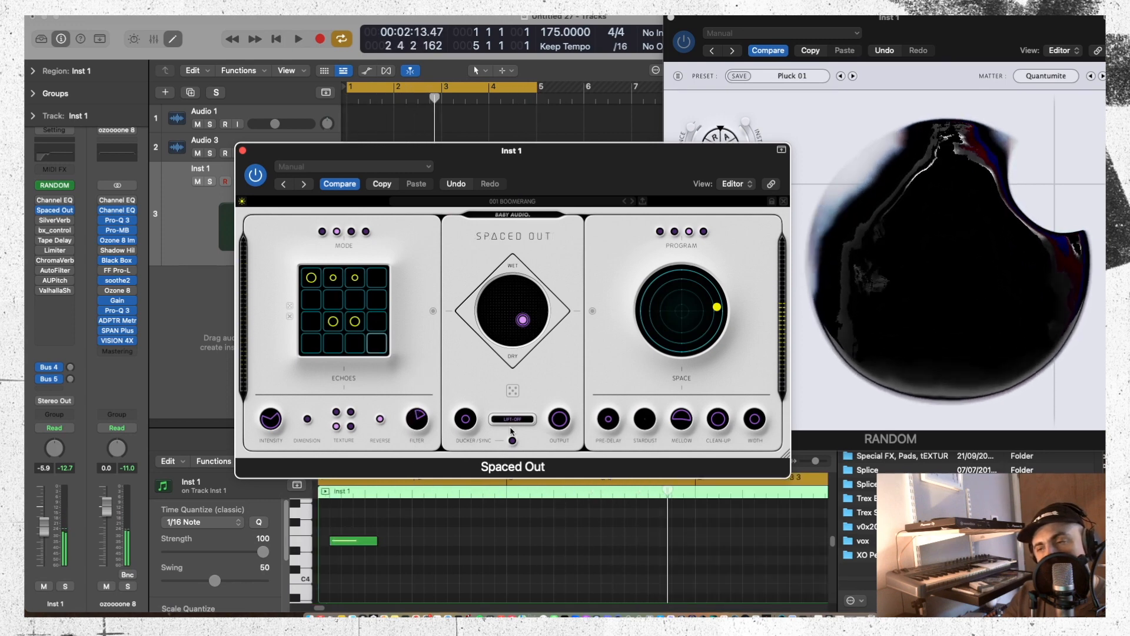
key("space")
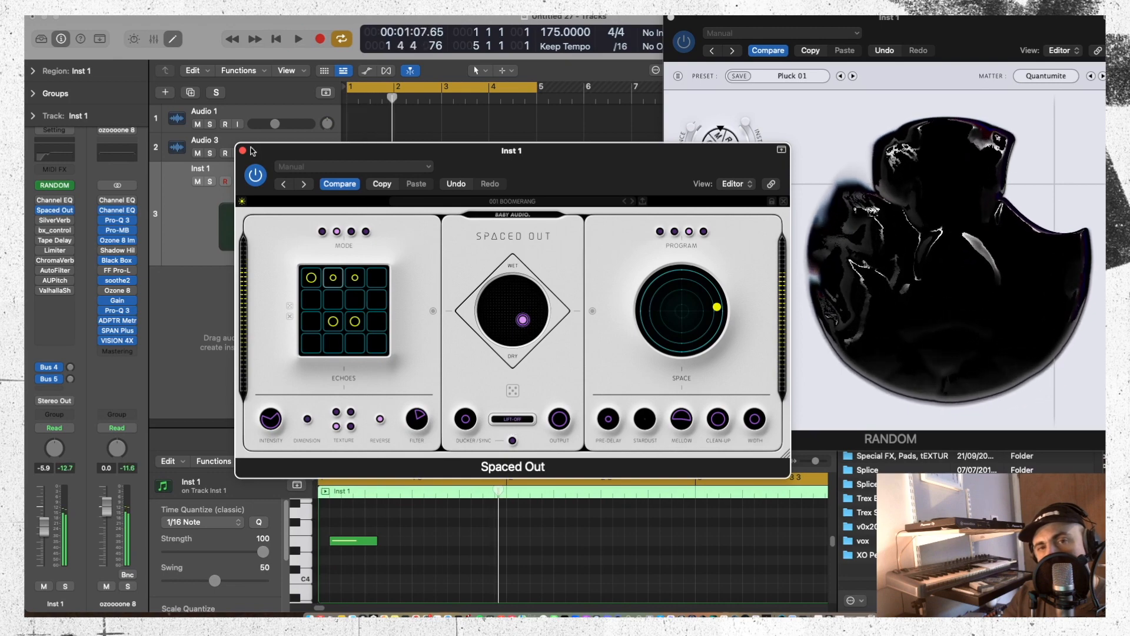
left_click(243, 151)
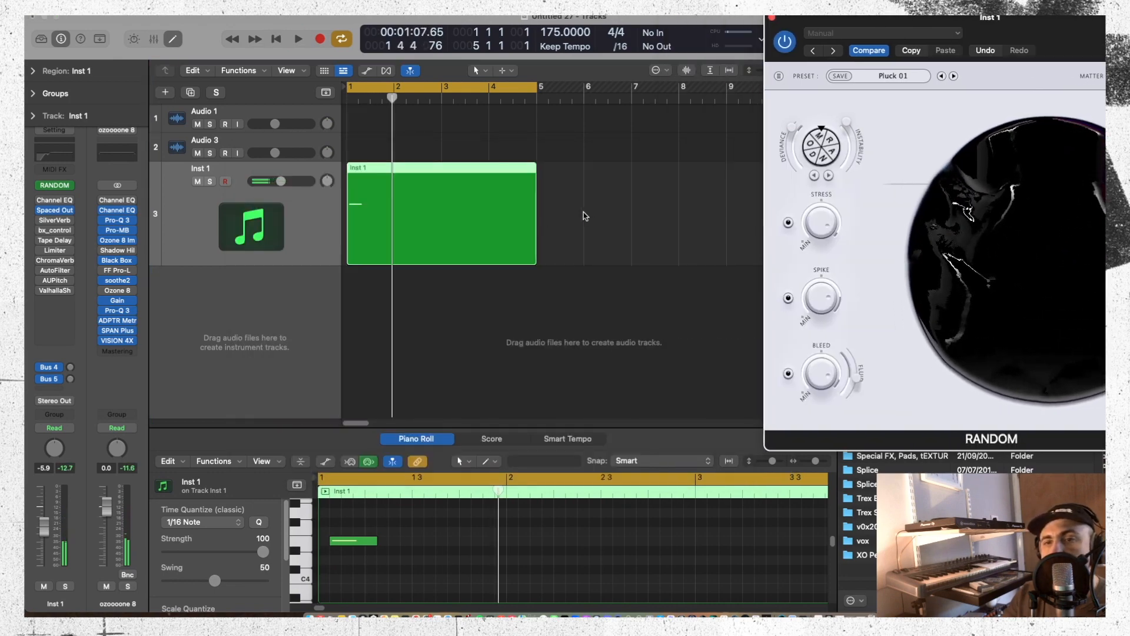
Bounce the Inst 1 region in place to a new track named Random Pad, muting the source
right_click(585, 216)
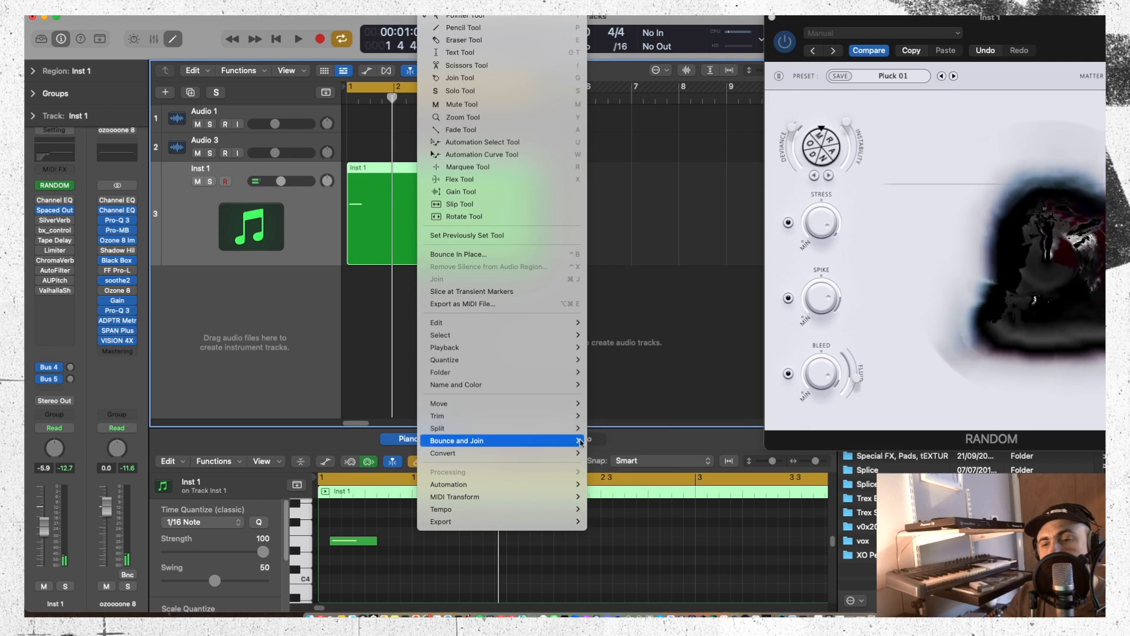
left_click(605, 441)
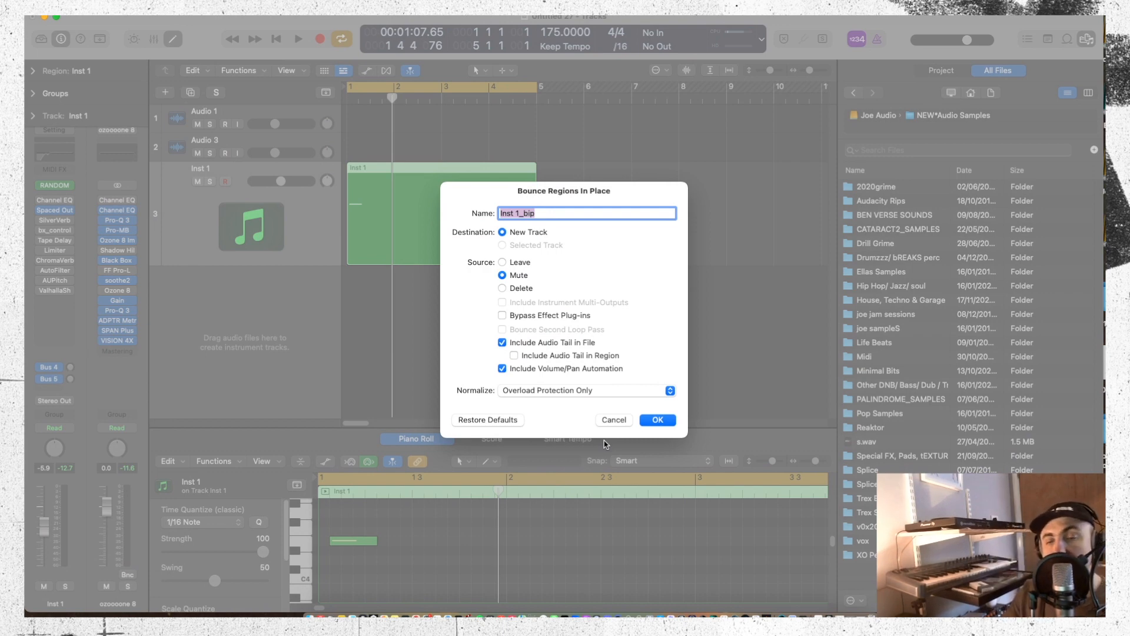
type("E")
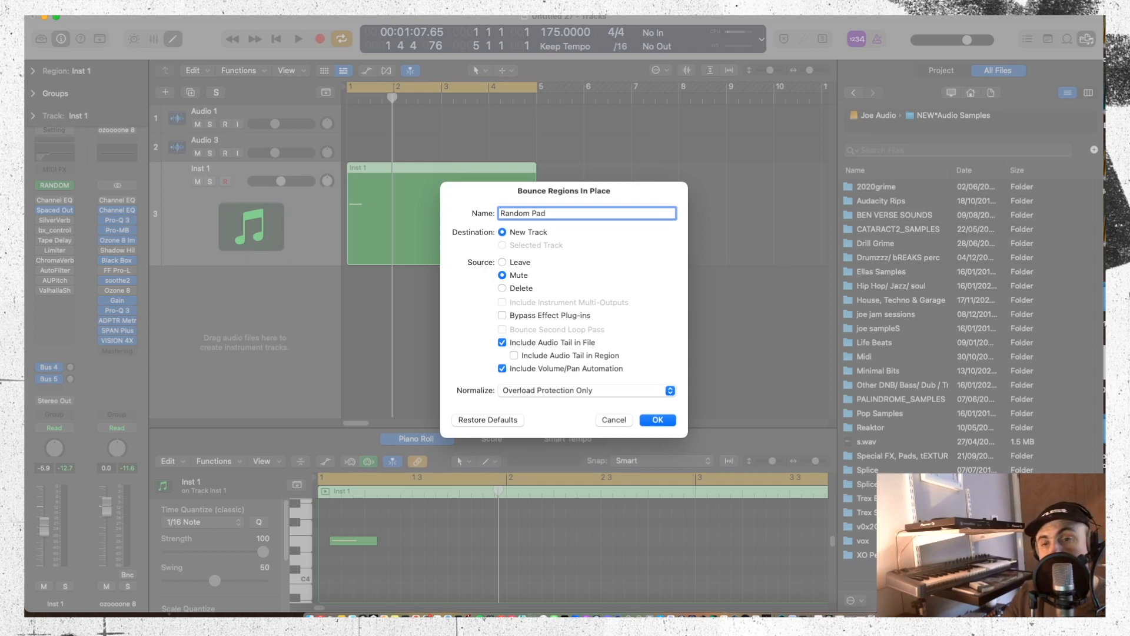
key("Return")
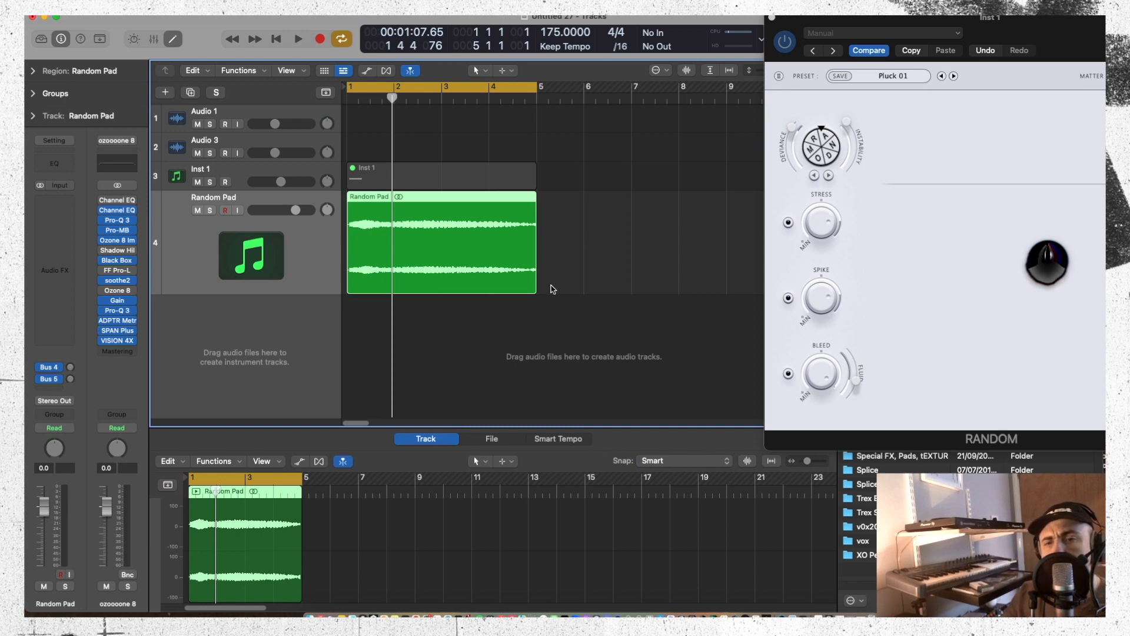
Extend the Random Pad audio region to bar 9 and play it back
left_click_drag(534, 288, 704, 276)
key("space")
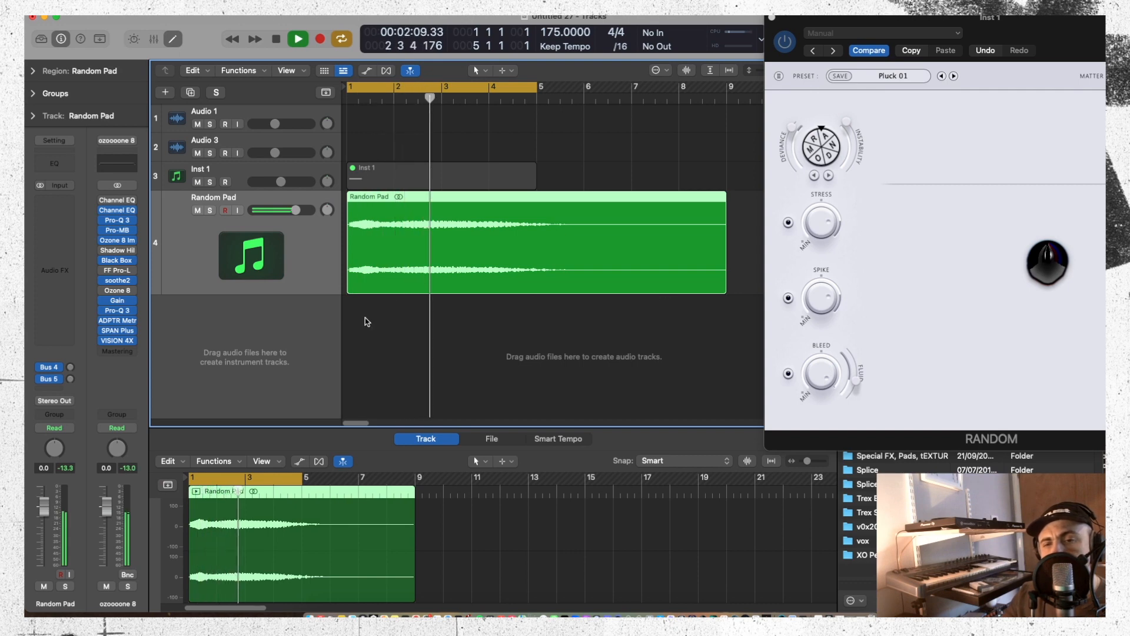
key("space")
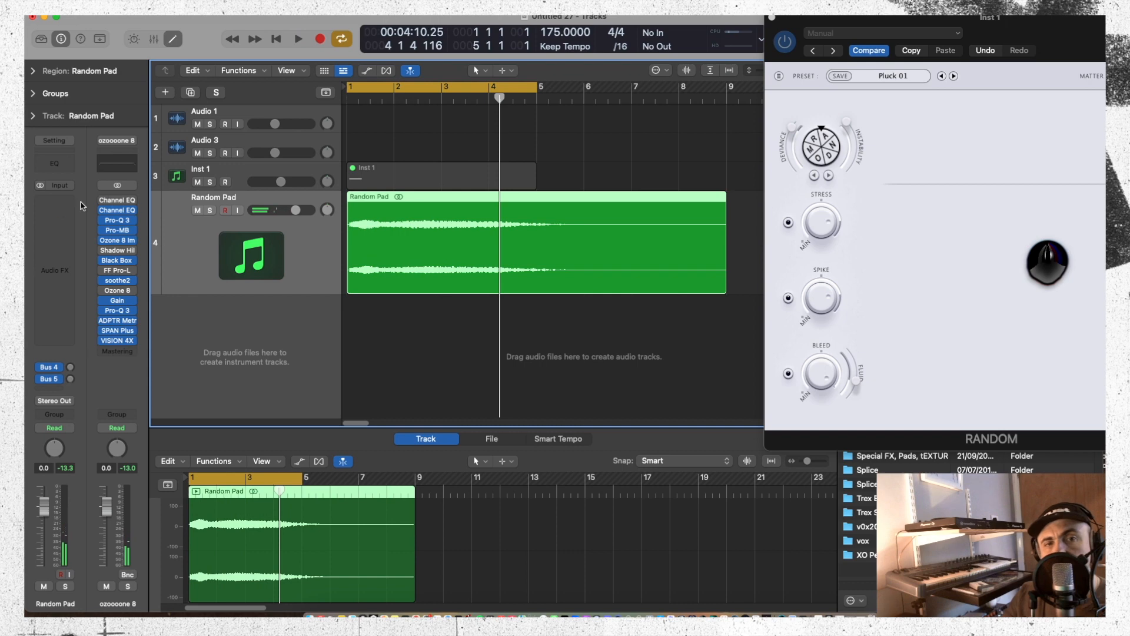
Insert Efx MOTIONS in stereo as the first audio effect on the Random Pad track
left_click(56, 209)
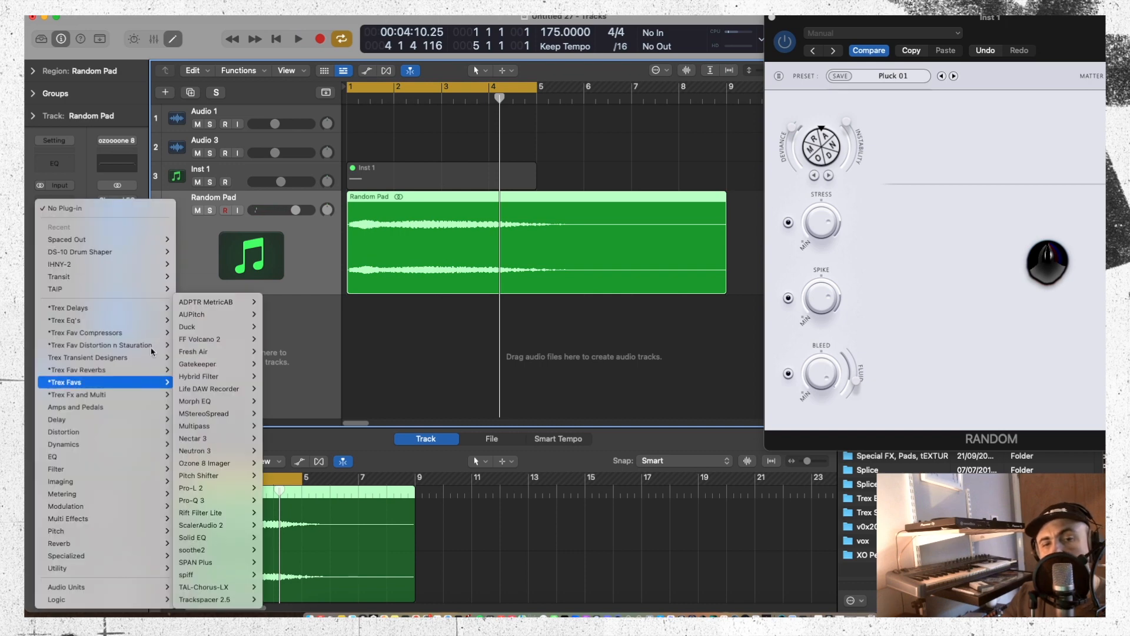
mouse_move(89, 395)
mouse_move(258, 560)
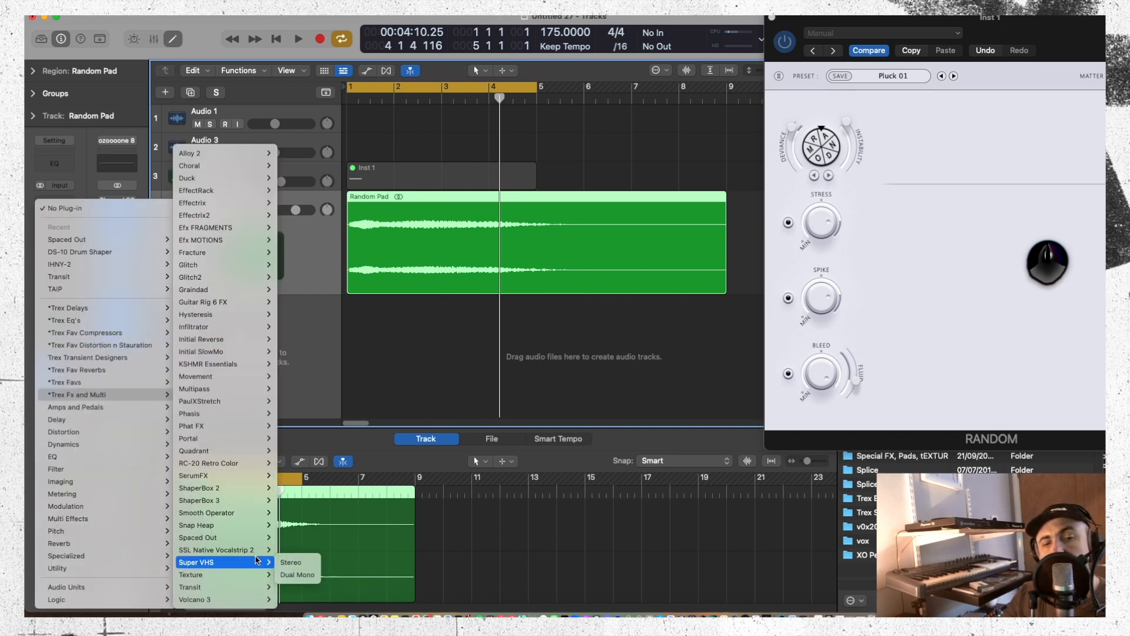
mouse_move(246, 587)
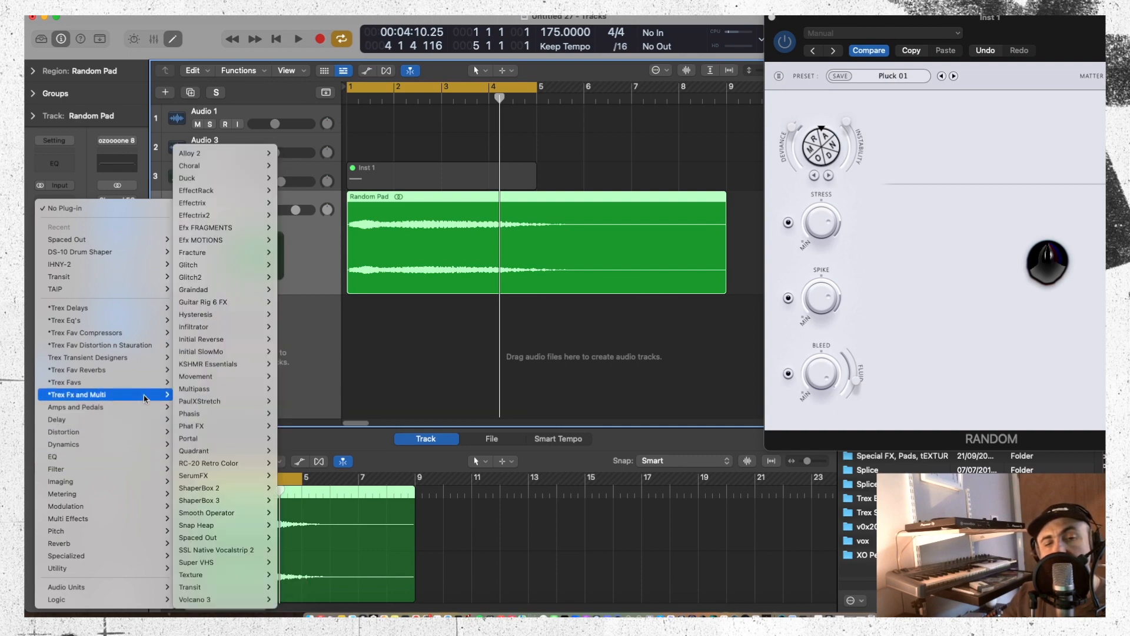
mouse_move(209, 377)
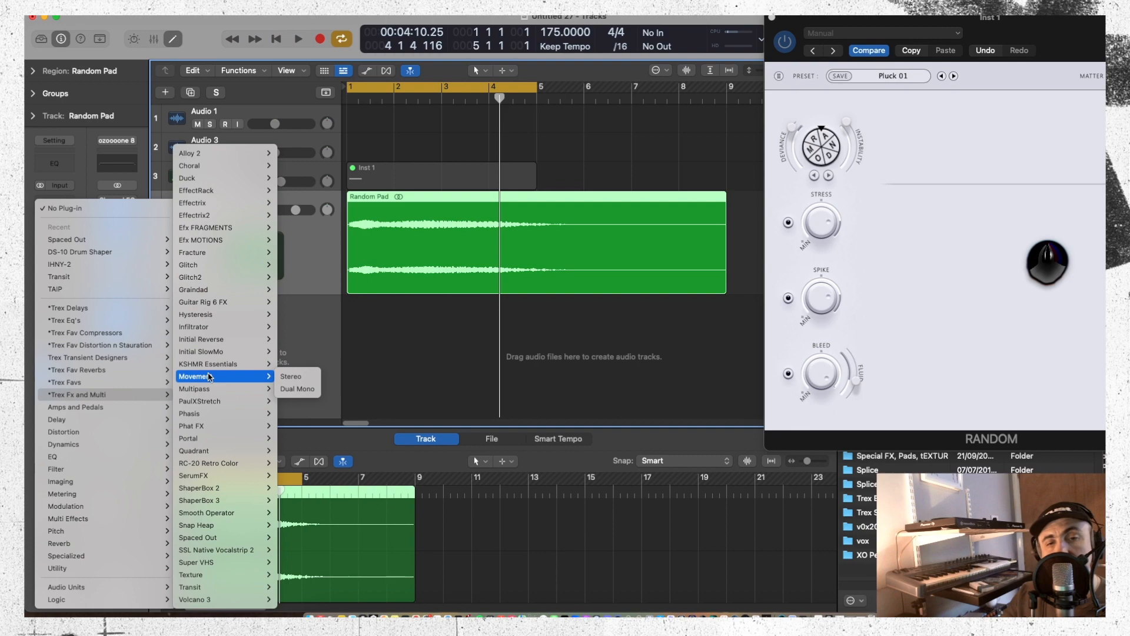
mouse_move(240, 240)
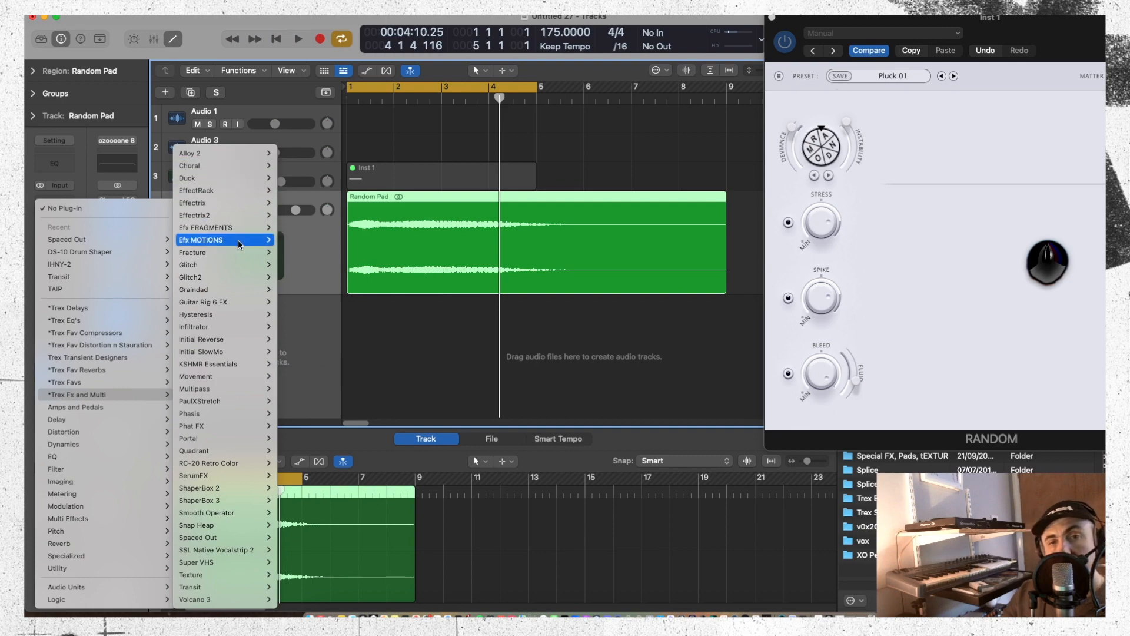
left_click(293, 242)
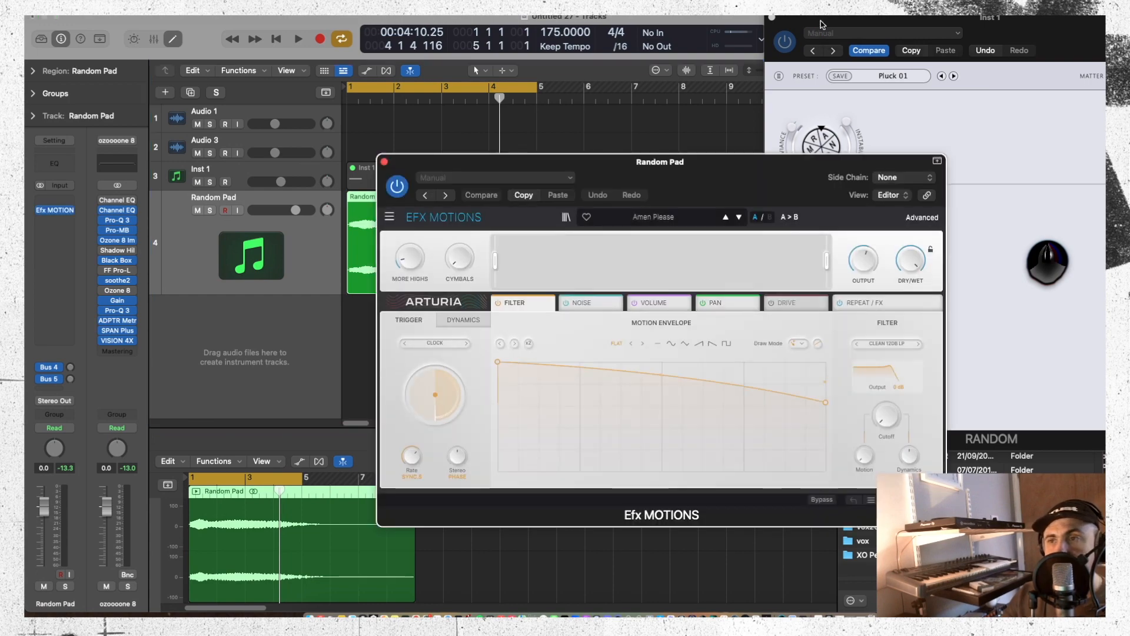
Close the RANDOM synth window and move the Efx MOTIONS window above the audio editor
left_click_drag(819, 23, 559, 49)
left_click(507, 44)
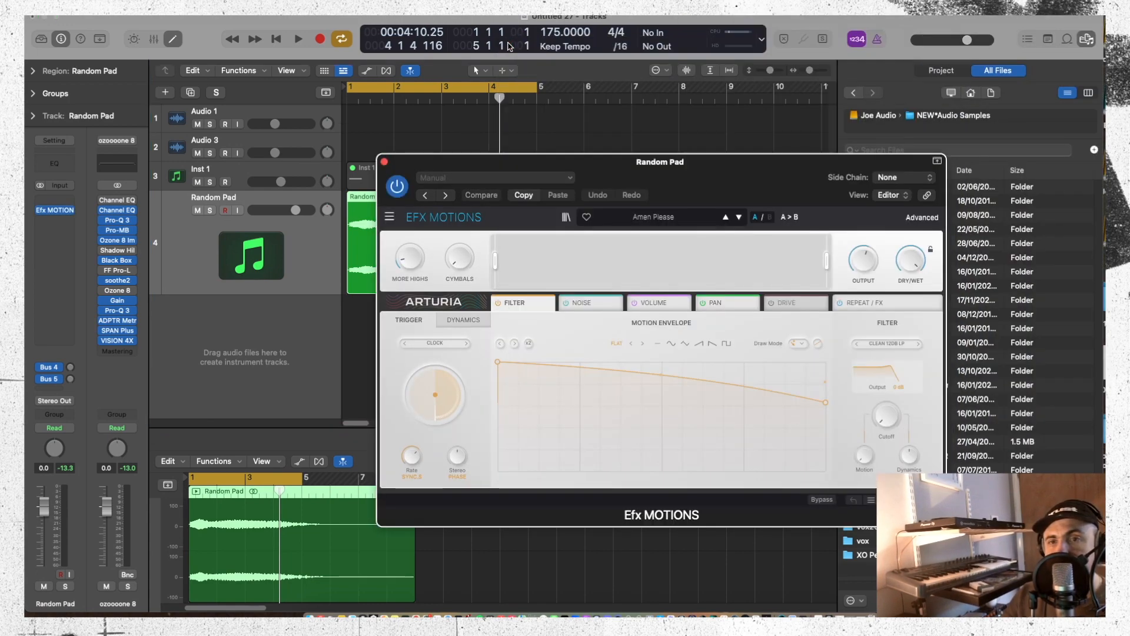
left_click_drag(638, 170, 616, 64)
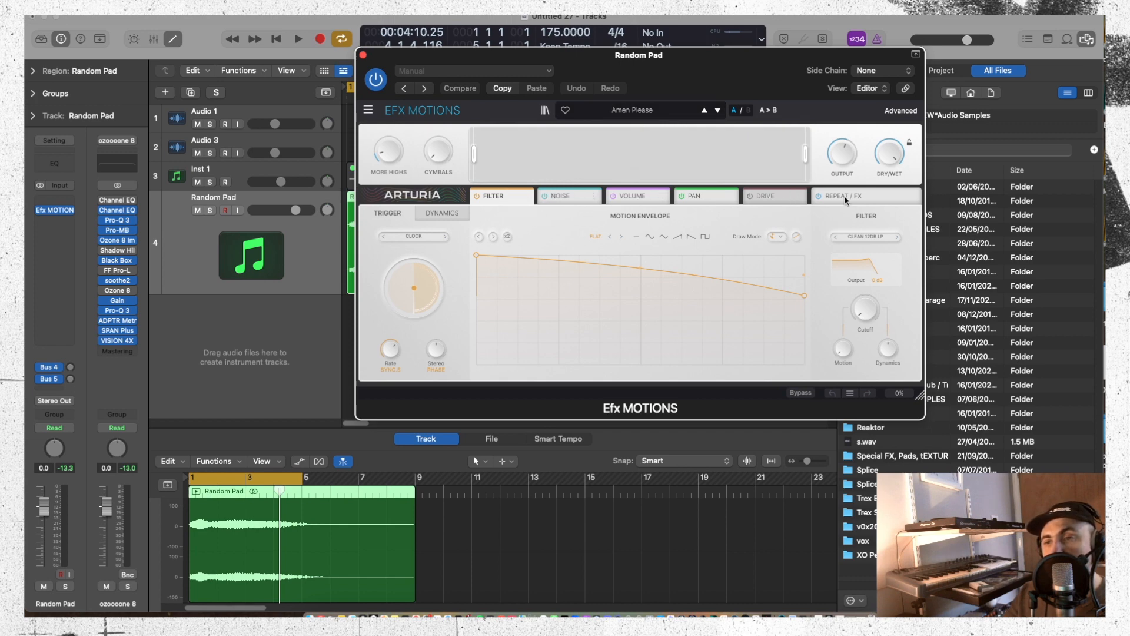
Show the Dynamics settings, add two points to the Filter motion envelope, lower its start to the minimum, and audition it
left_click(438, 213)
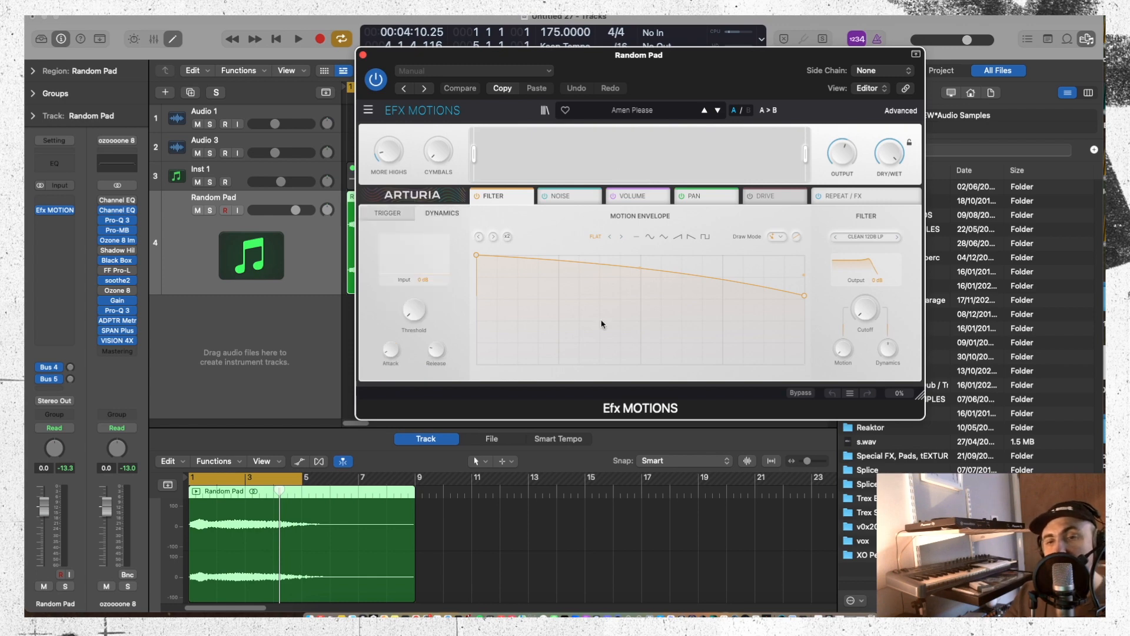
left_click(661, 267)
left_click(599, 256)
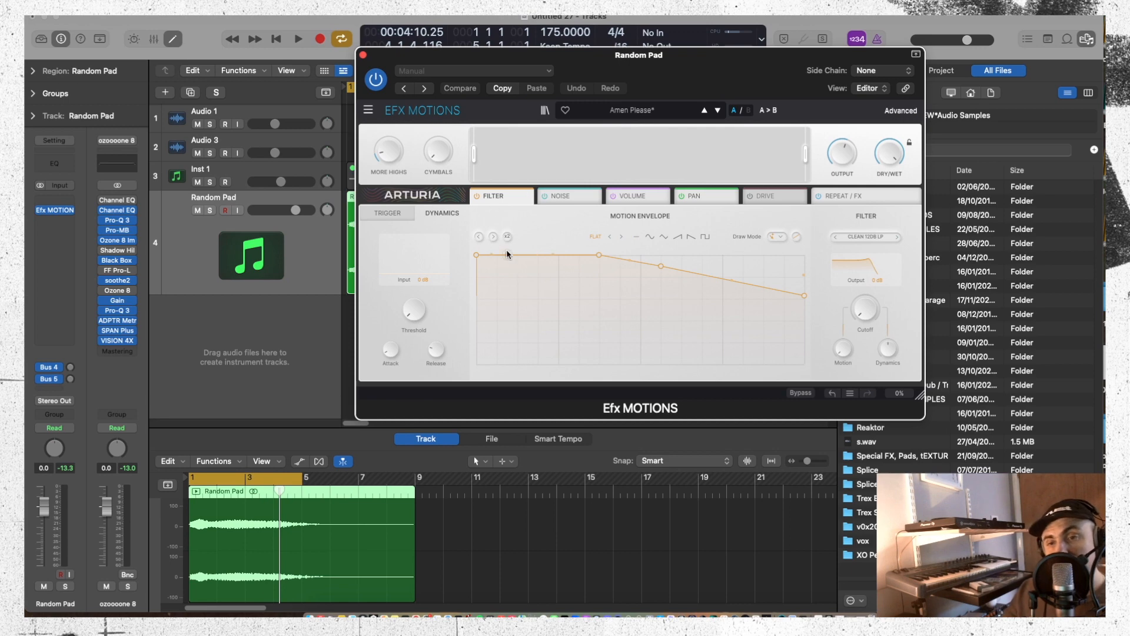
left_click_drag(505, 254, 444, 393)
key("space")
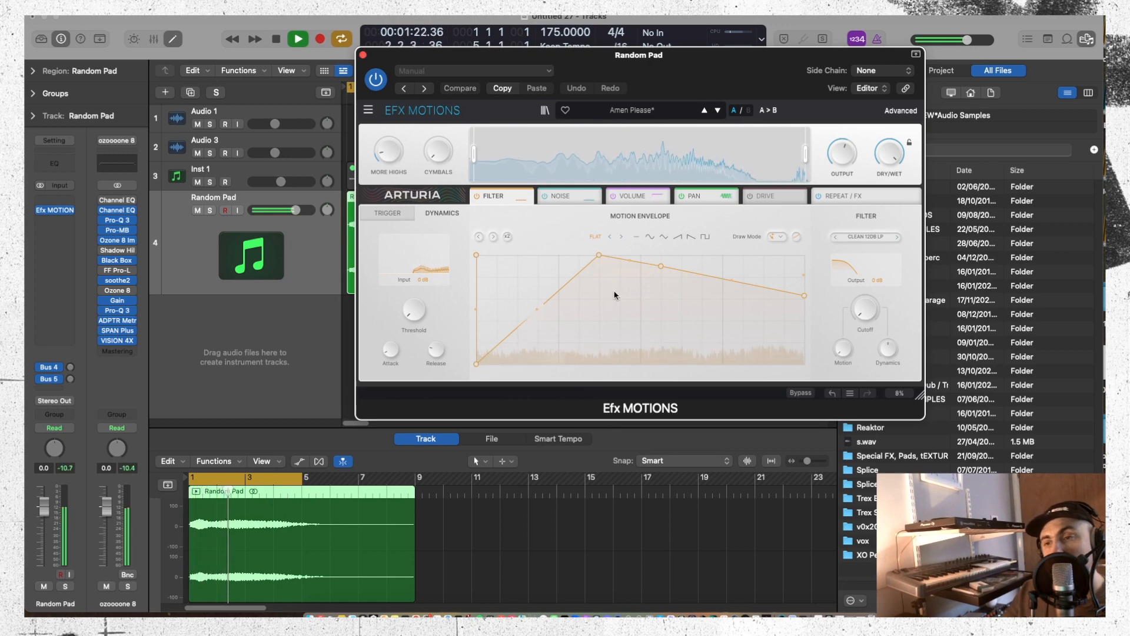
key("space")
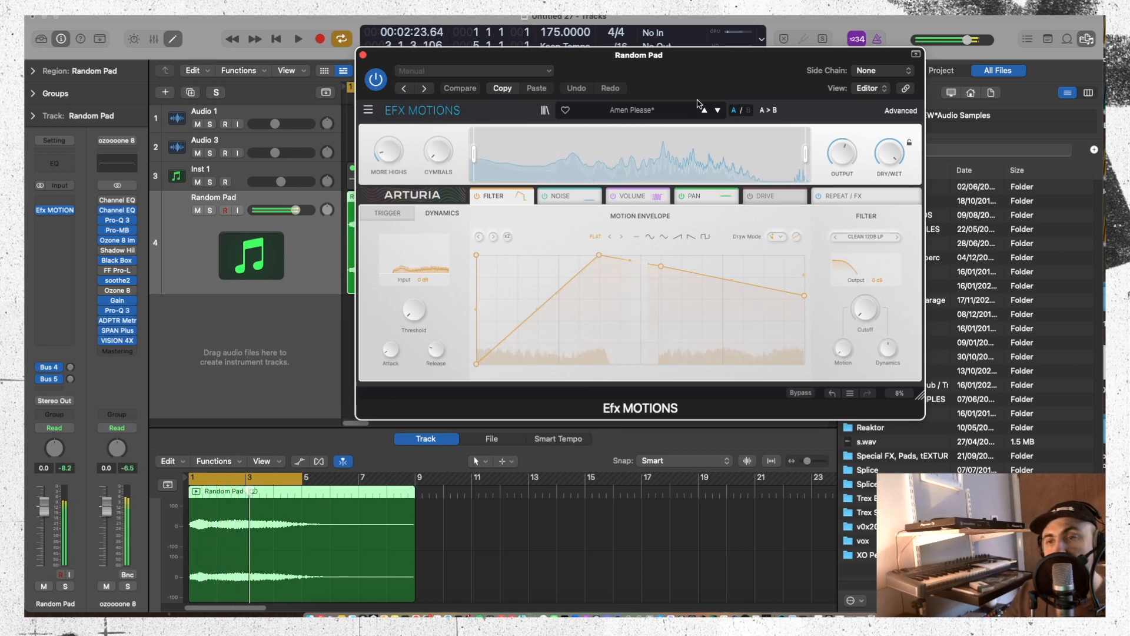
Load the Baile Bailar preset in Efx MOTIONS from the list of all presets
left_click(654, 112)
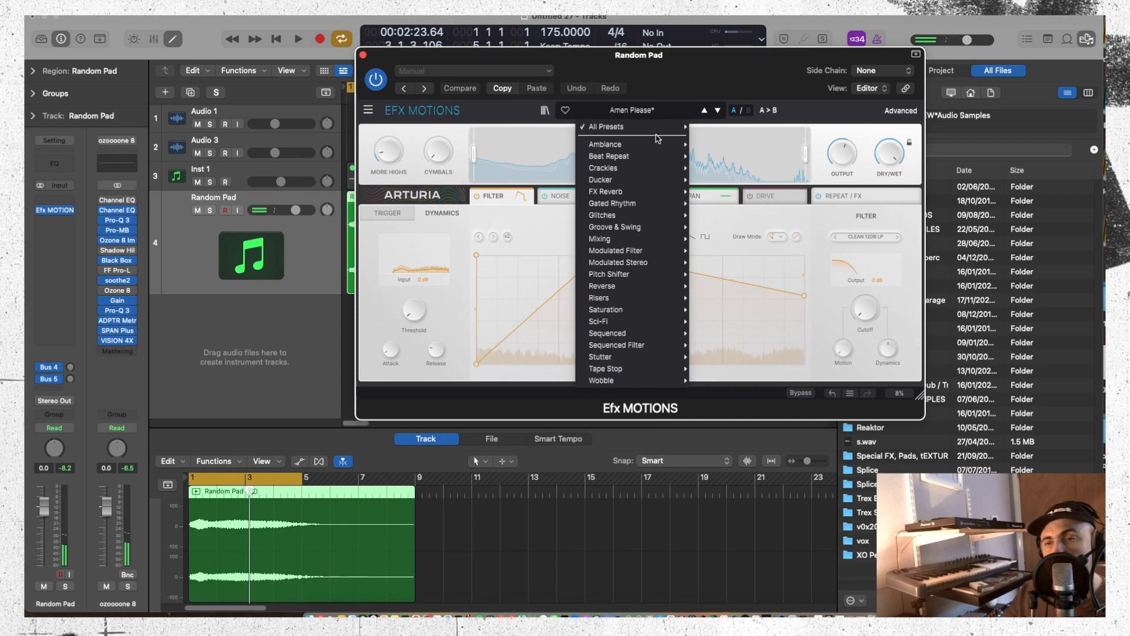
mouse_move(658, 145)
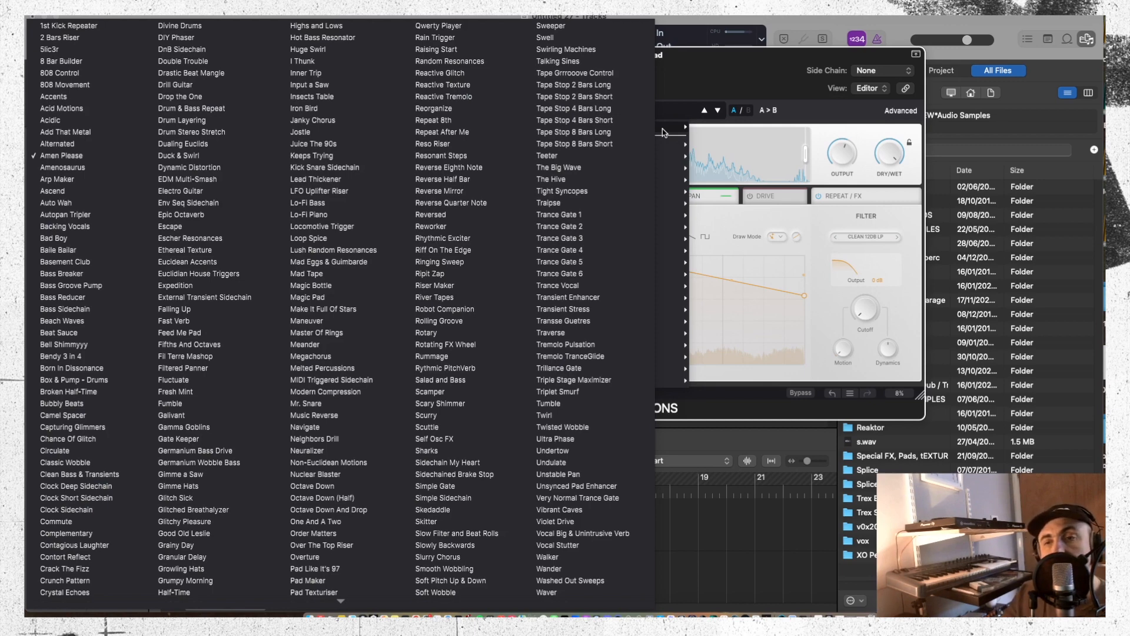
left_click(50, 251)
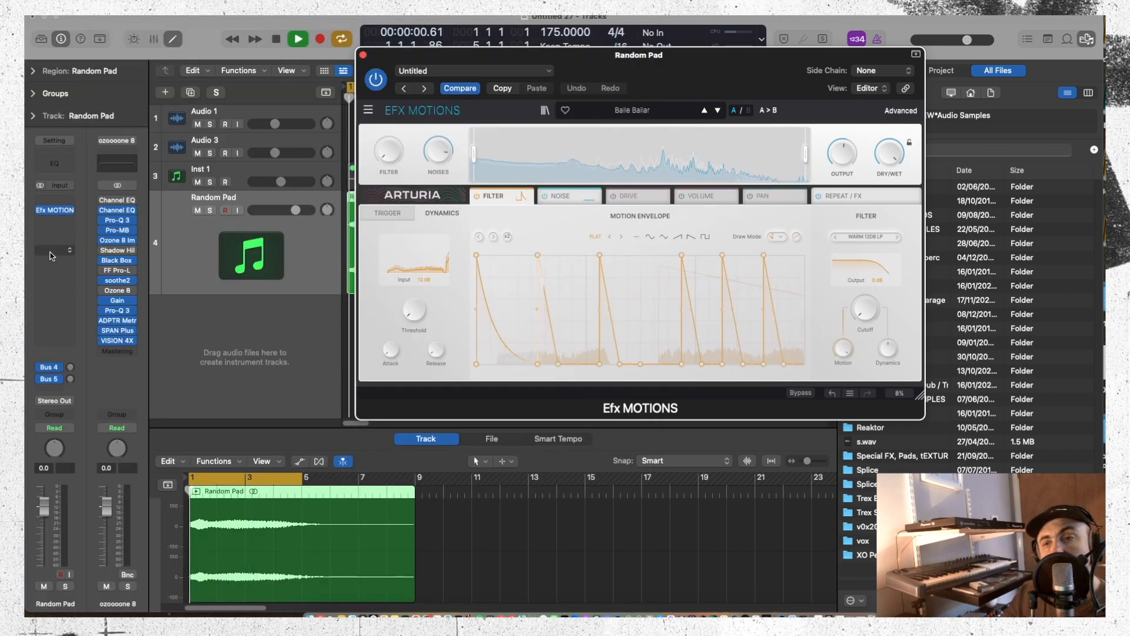
Stop the Baile Bailar audition and look over the Efx MOTIONS preset categories without loading one
key("space")
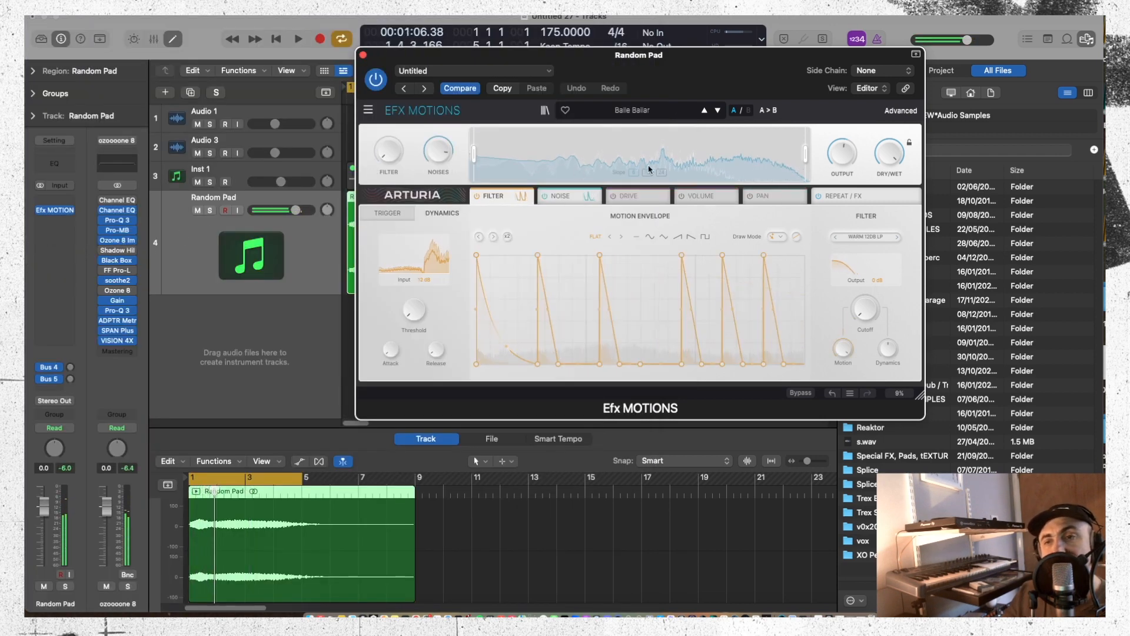
left_click(619, 112)
mouse_move(628, 125)
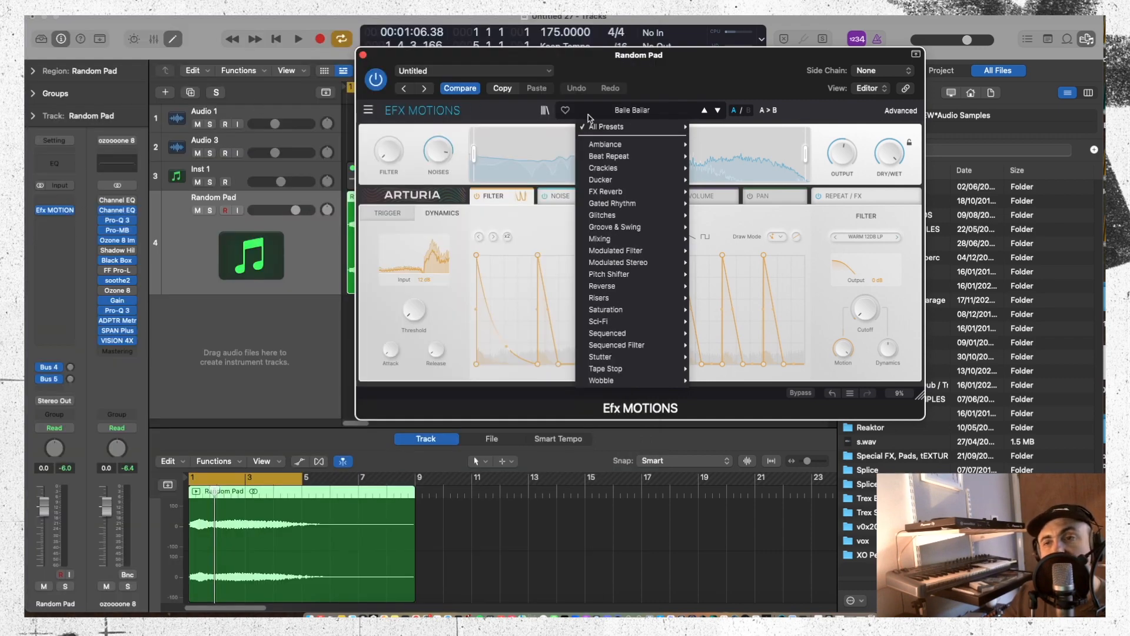
mouse_move(590, 125)
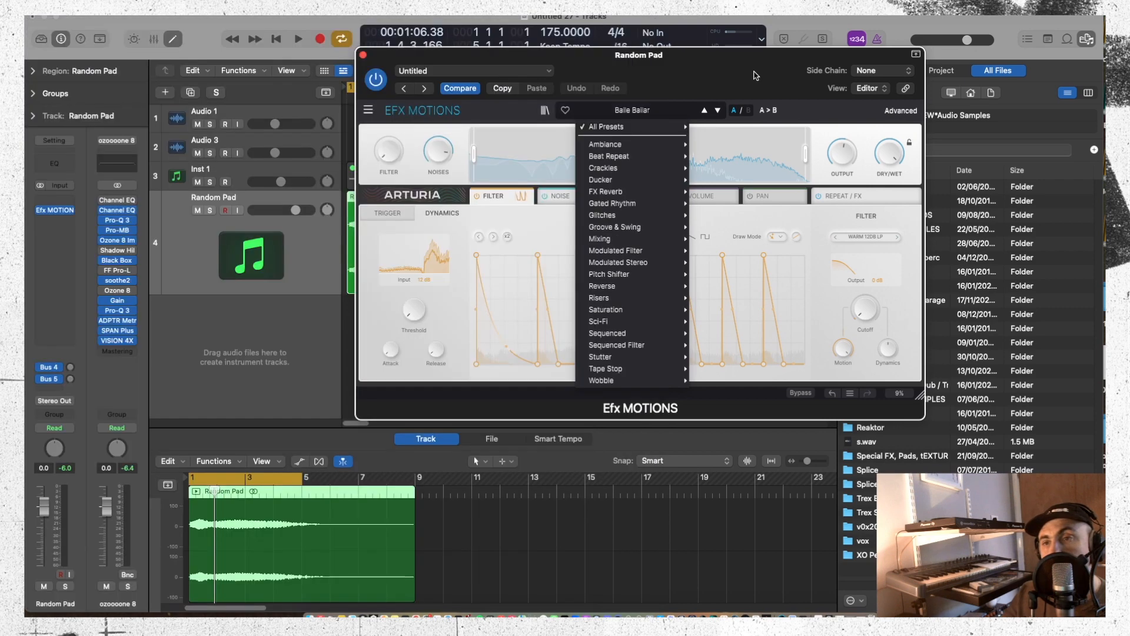
left_click(672, 80)
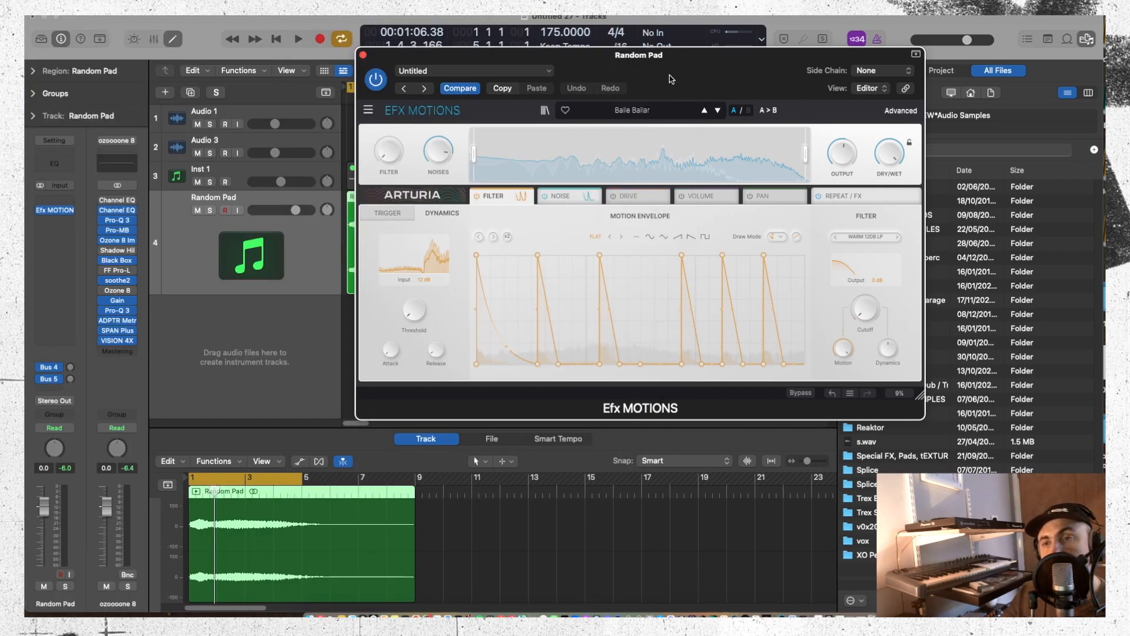
Start playback and audition the next two Efx MOTIONS presets, Basement Club and Bass Breaker
key("space")
left_click(717, 112)
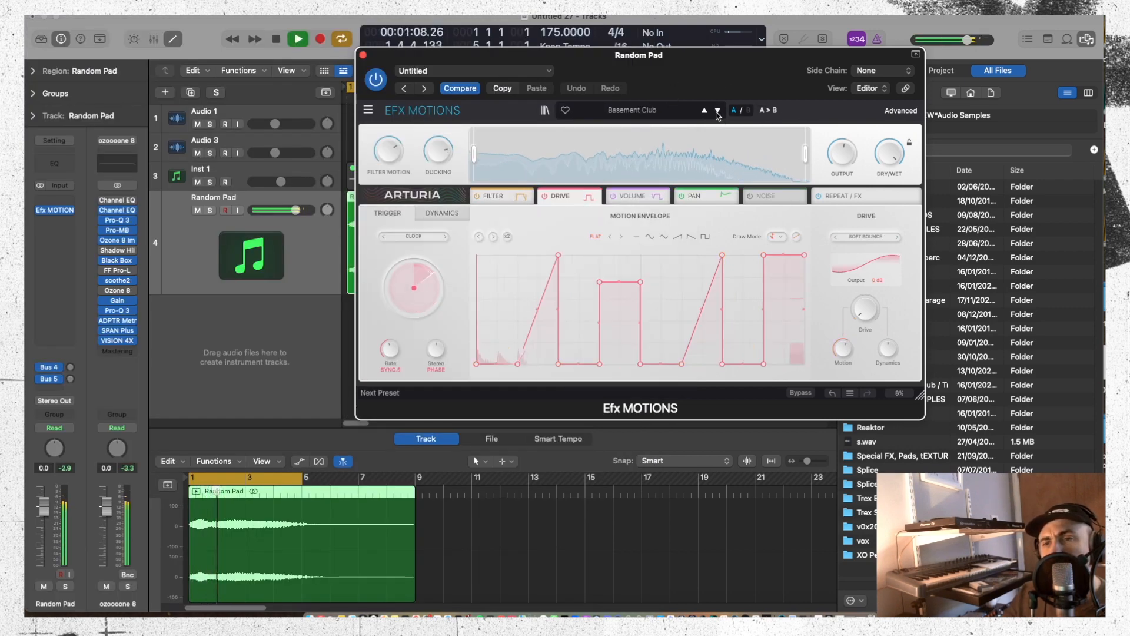
left_click(717, 111)
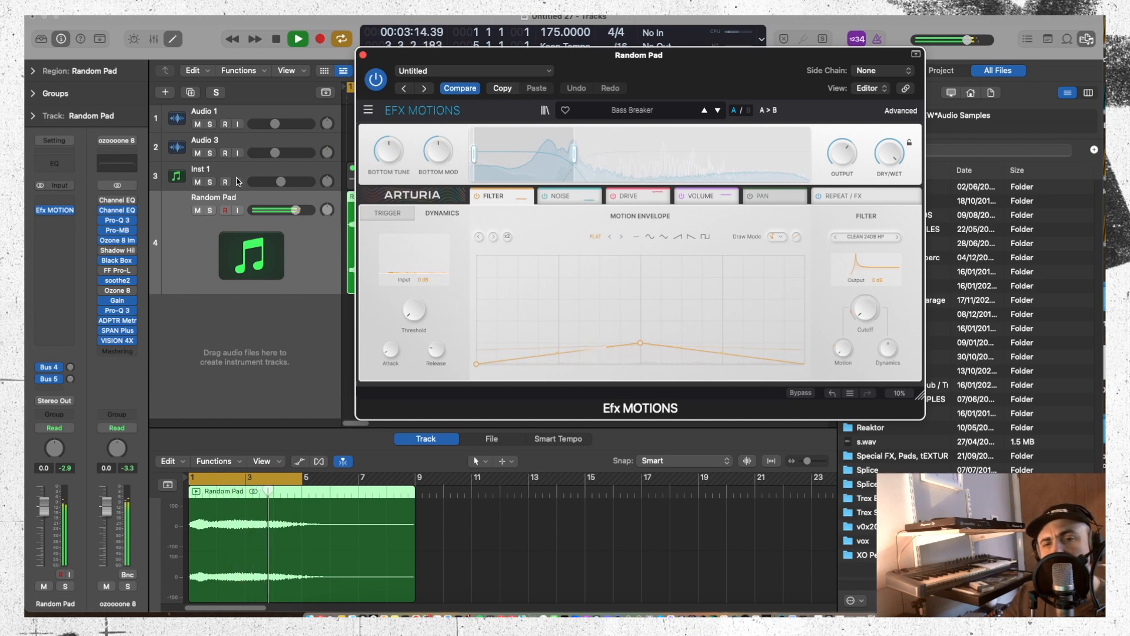
Add a Channel EQ to Random Pad with a 121 Hz low cut, a 7150 Hz high cut, and the 2500 Hz band at 11900 Hz, -1.1 dB
left_click(52, 157)
left_click_drag(441, 340, 580, 348)
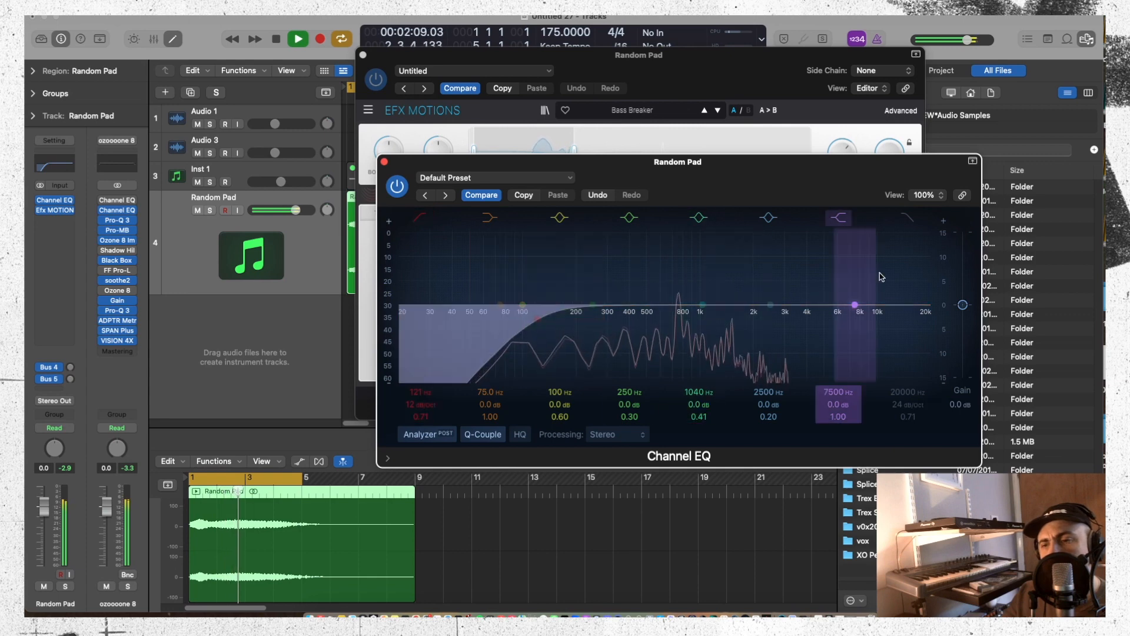
left_click(910, 219)
left_click_drag(894, 323, 814, 380)
left_click_drag(754, 313, 836, 305)
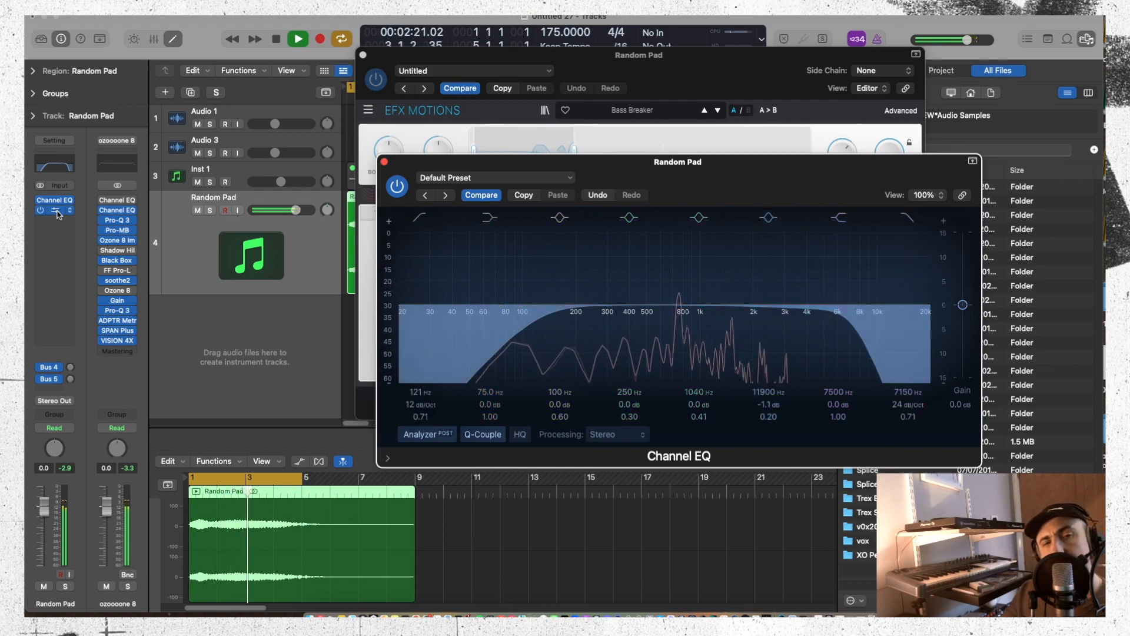
Move Channel EQ below Efx MOTIONS in the Random Pad effect chain and stop playback
left_click_drag(53, 241, 55, 239)
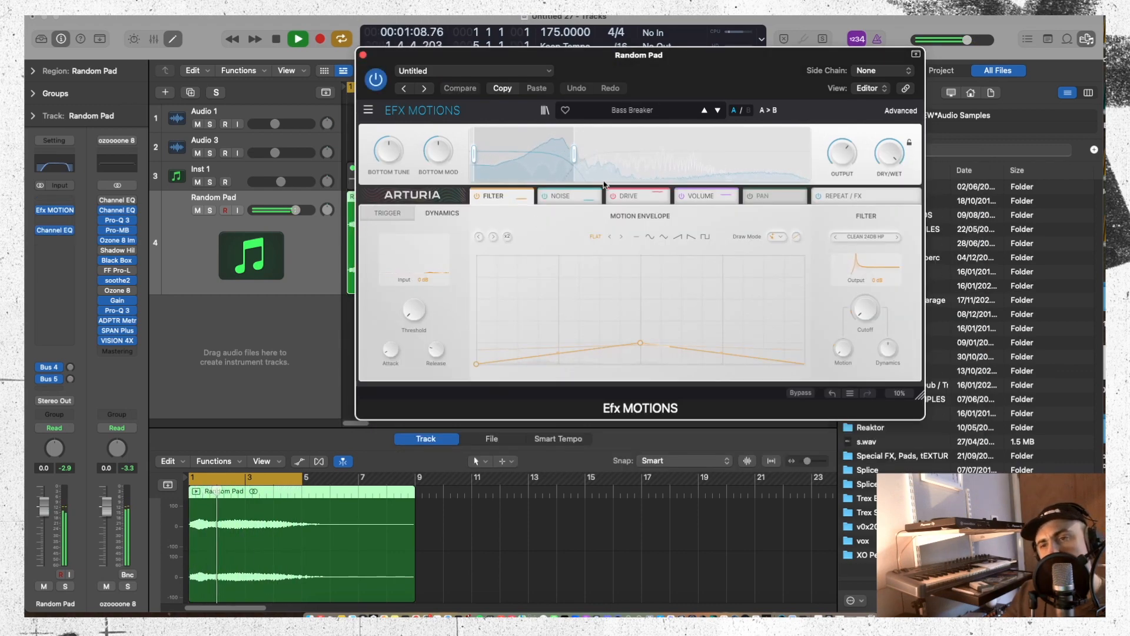
key("space")
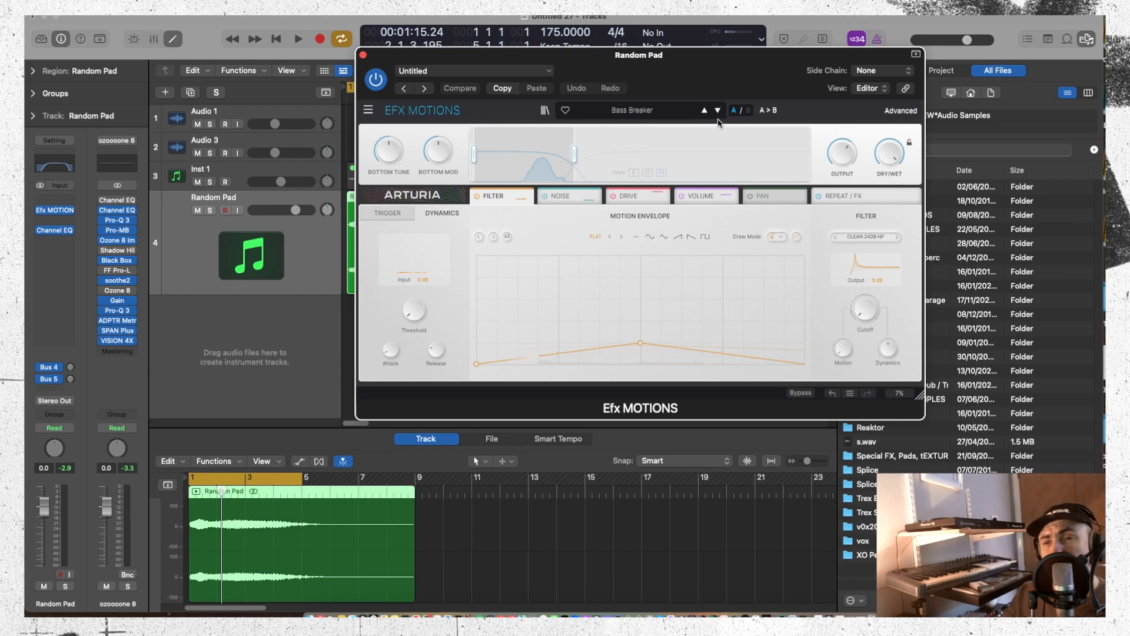
Raise the Efx MOTIONS window and audition the following presets, including Bass Groove Pump, Bass Reducer and Beat Sauce, ending on Born In Dissonance
left_click_drag(467, 58, 491, 35)
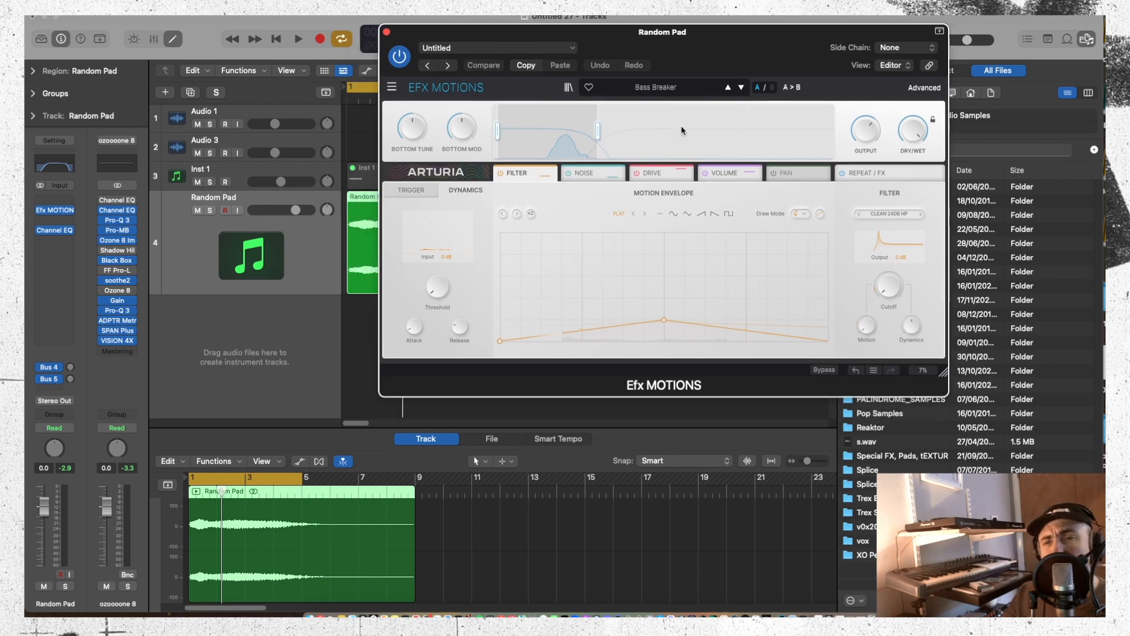
key("space")
left_click(741, 88)
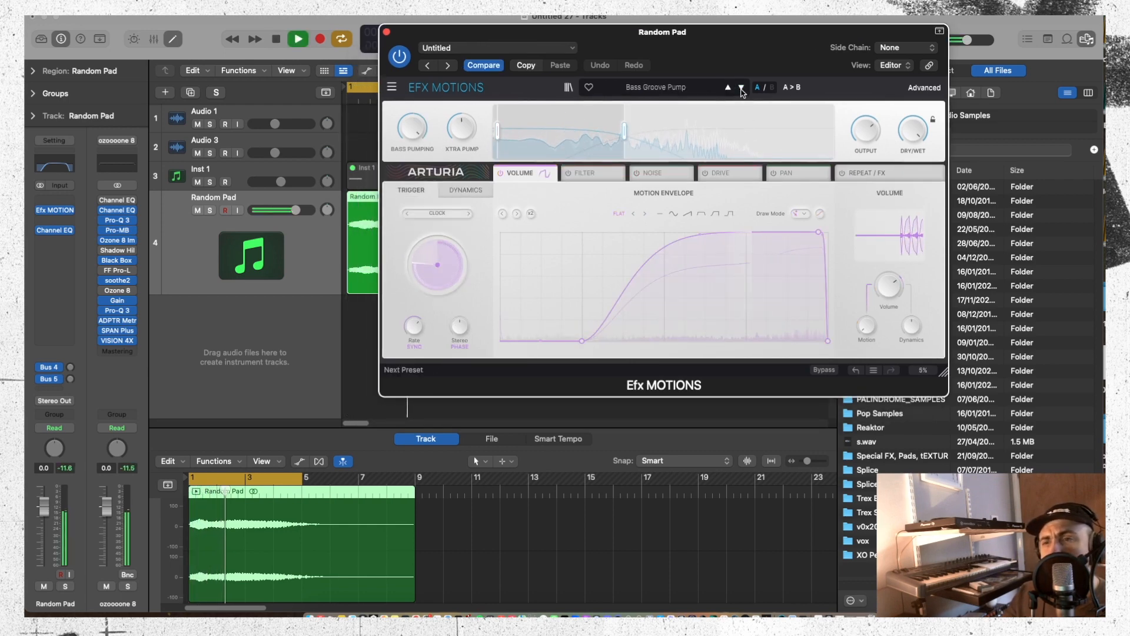
left_click(741, 88)
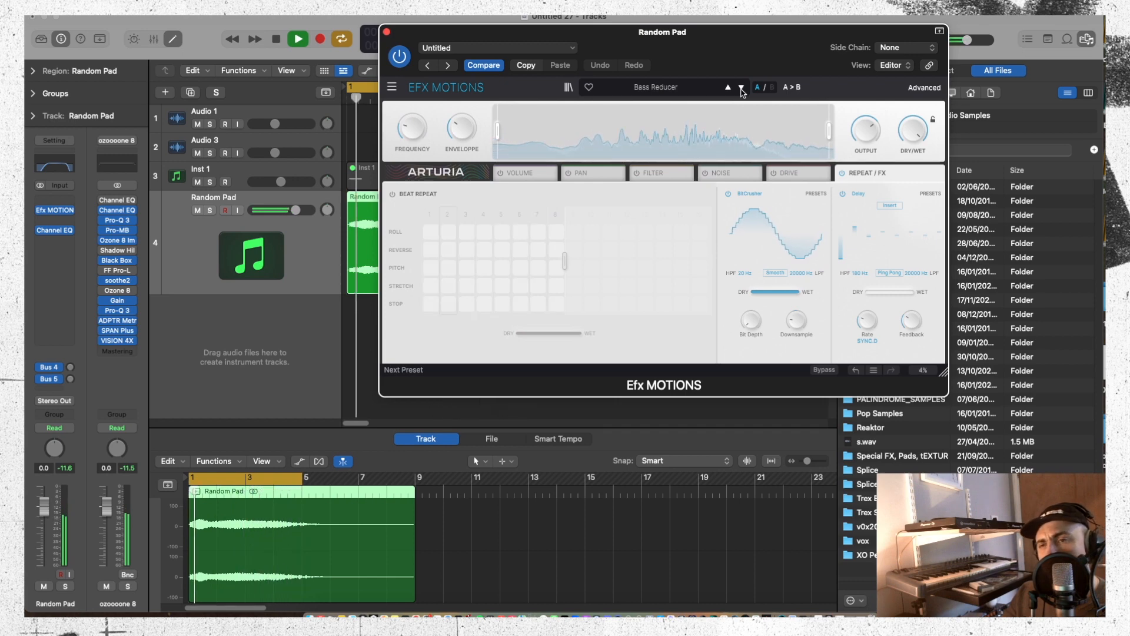
left_click(741, 88)
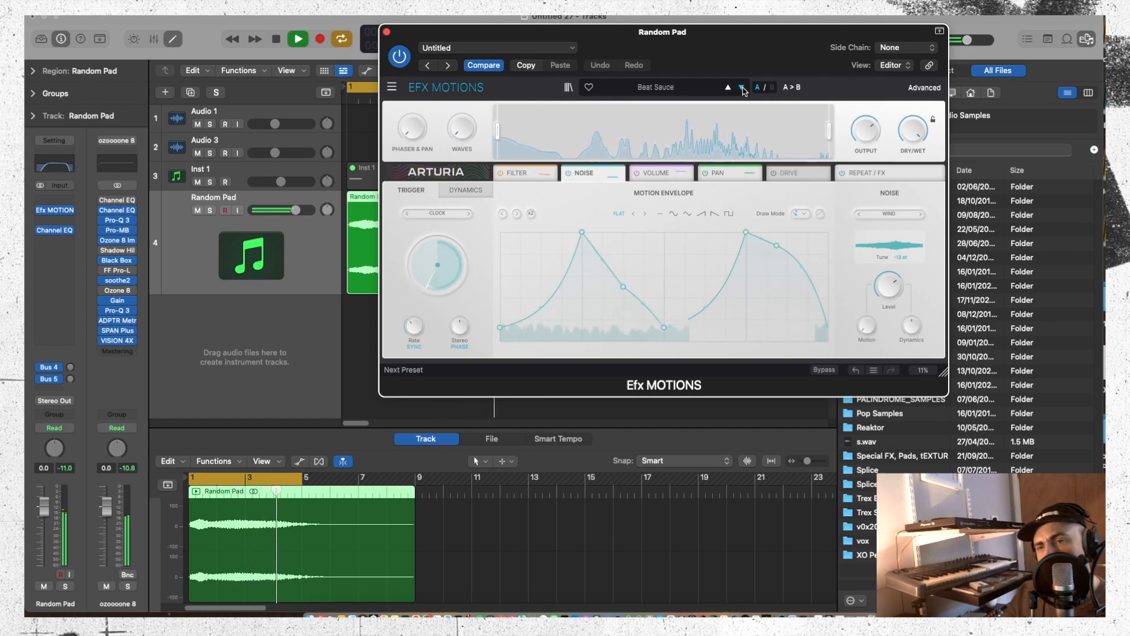
left_click(741, 89)
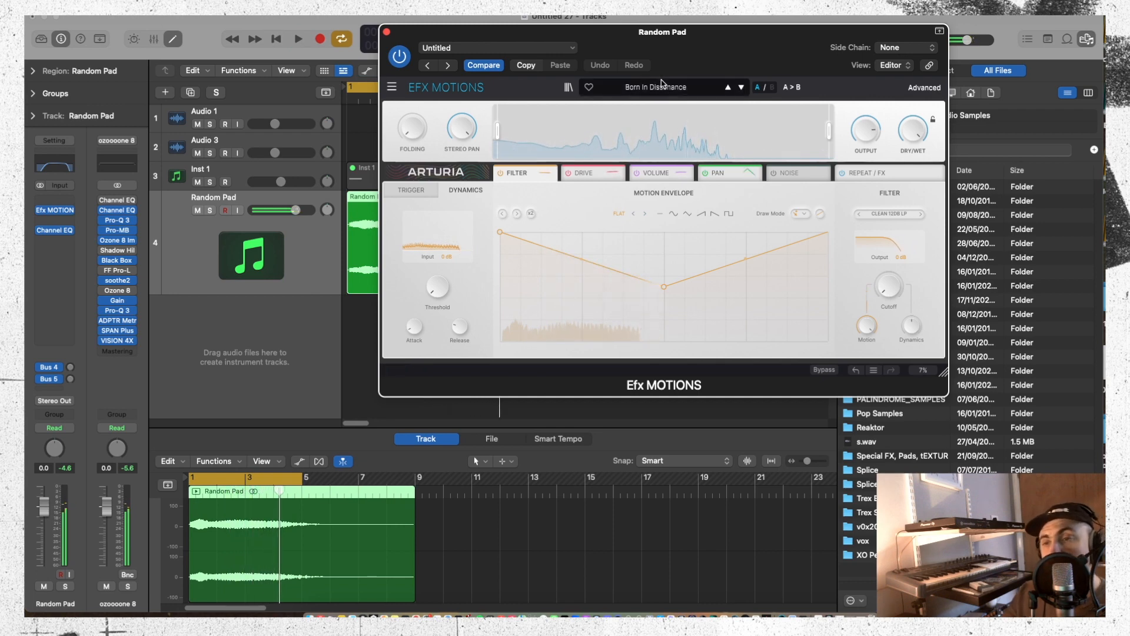
Move the Efx MOTIONS window farther away from the track headers and briefly audition Born In Dissonance again
left_click(505, 45)
left_click(766, 49)
left_click_drag(722, 40, 784, 48)
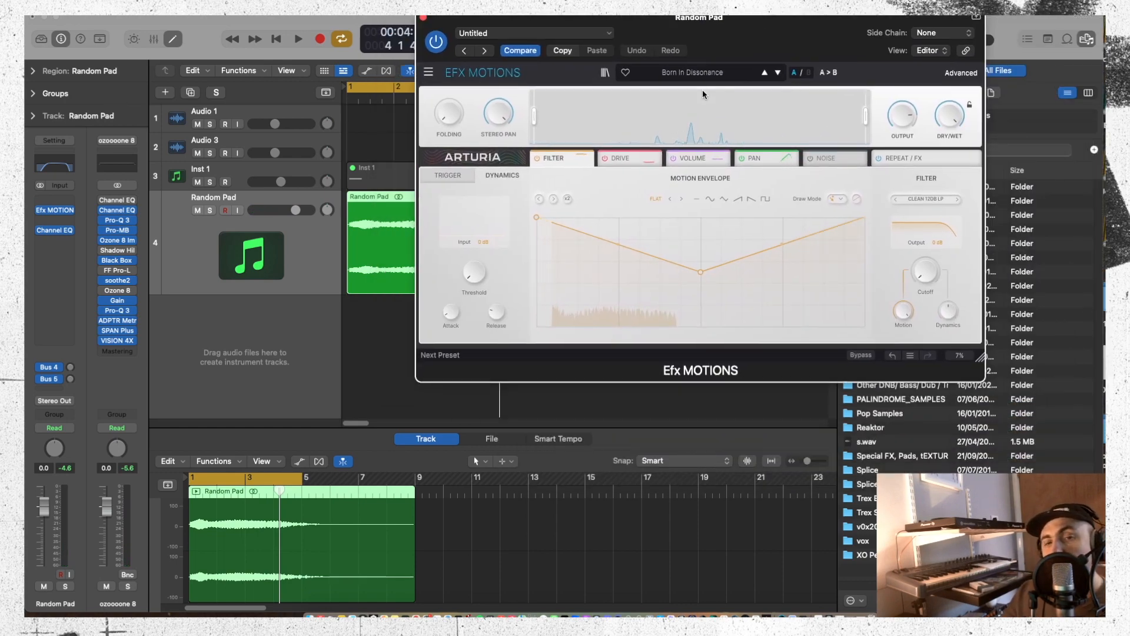
key("space")
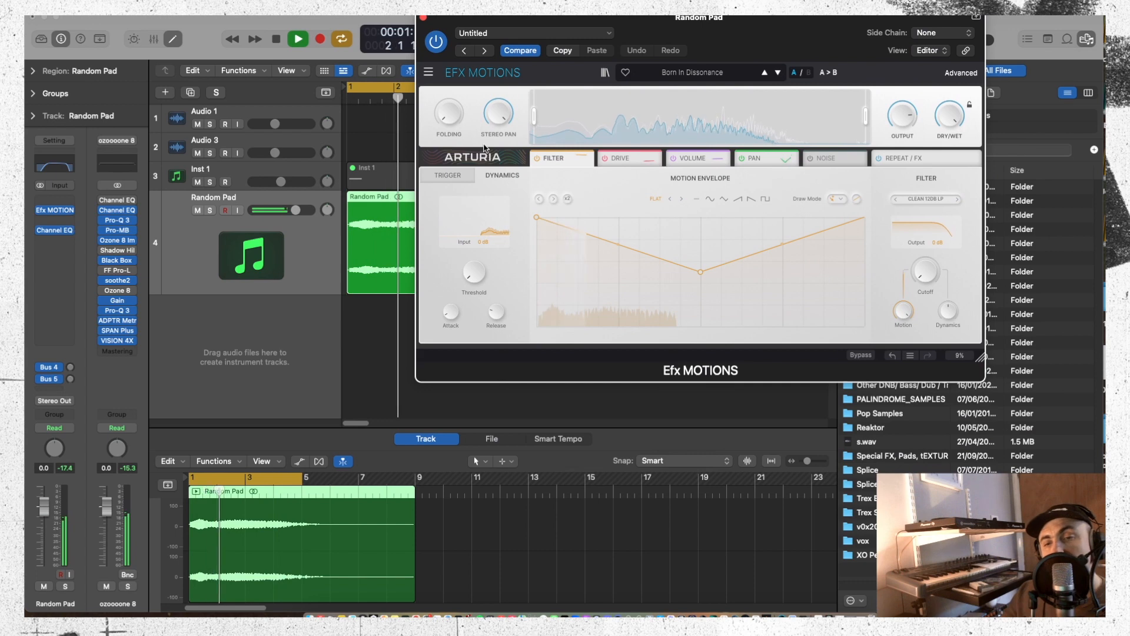
key("space")
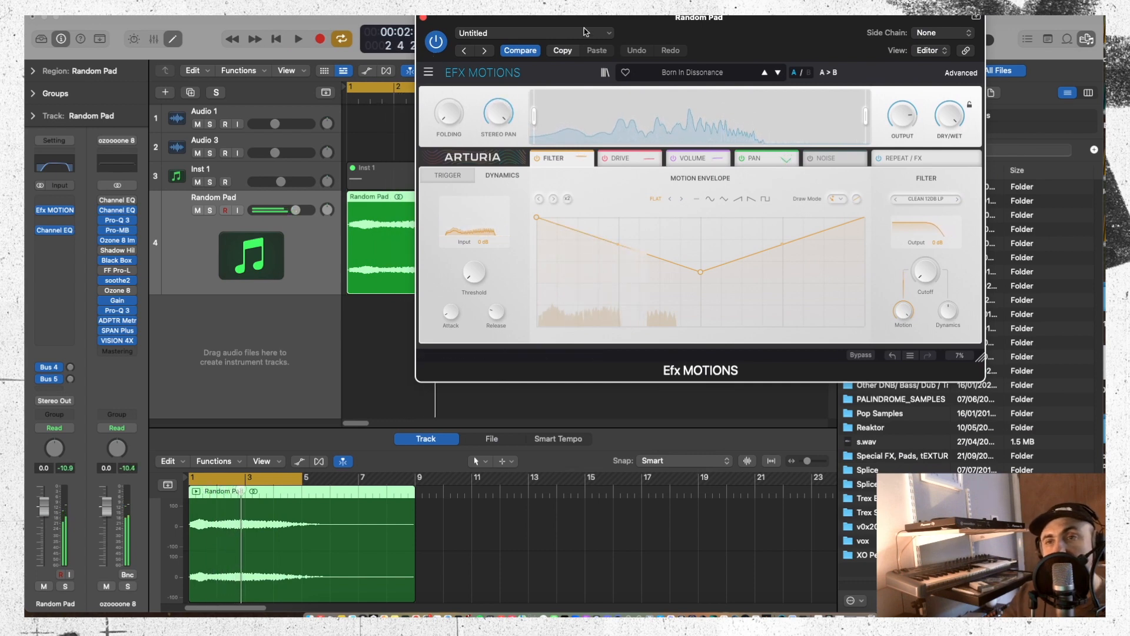
Step onward through the Efx MOTIONS presets to Bubbly Beats, auditioning Broken Half-Time on the way
left_click(779, 72)
key("space")
left_click(778, 73)
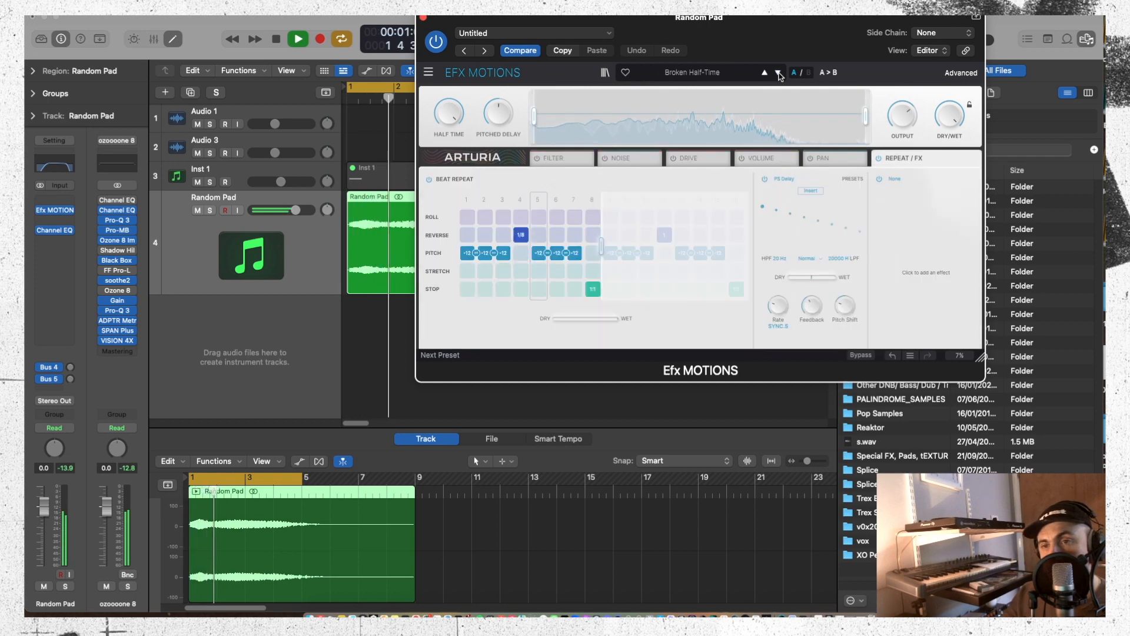
key("space")
left_click(778, 72)
key("space")
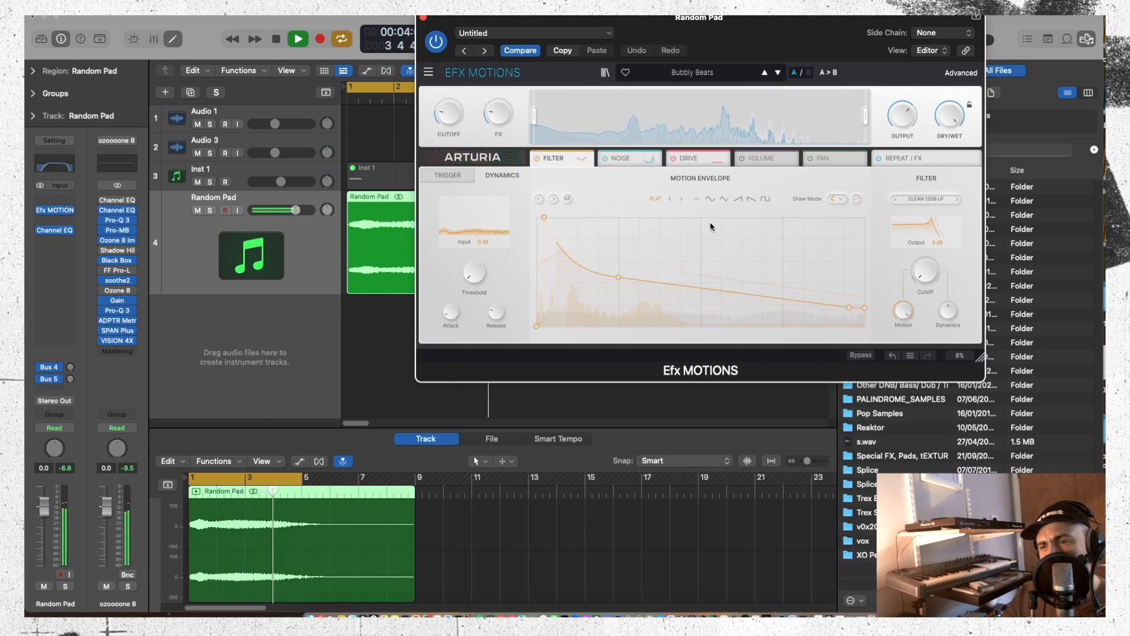
Check the Noise module of Bubbly Beats, give the Filter motion envelope a sine shape, and show the Filter's Trigger settings
left_click(625, 158)
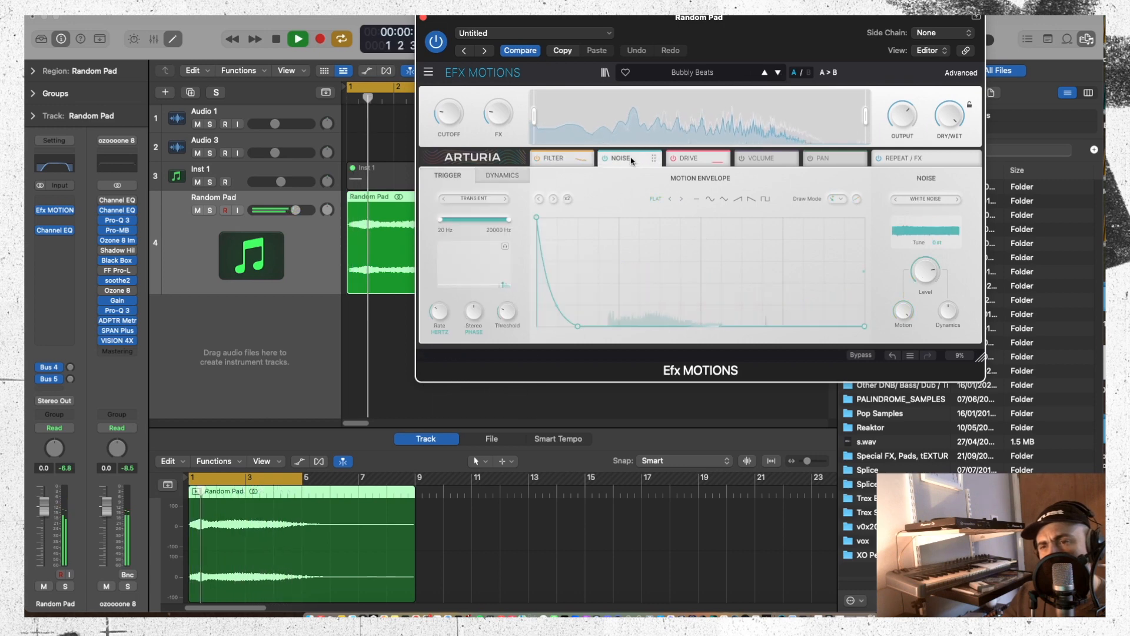
left_click(571, 158)
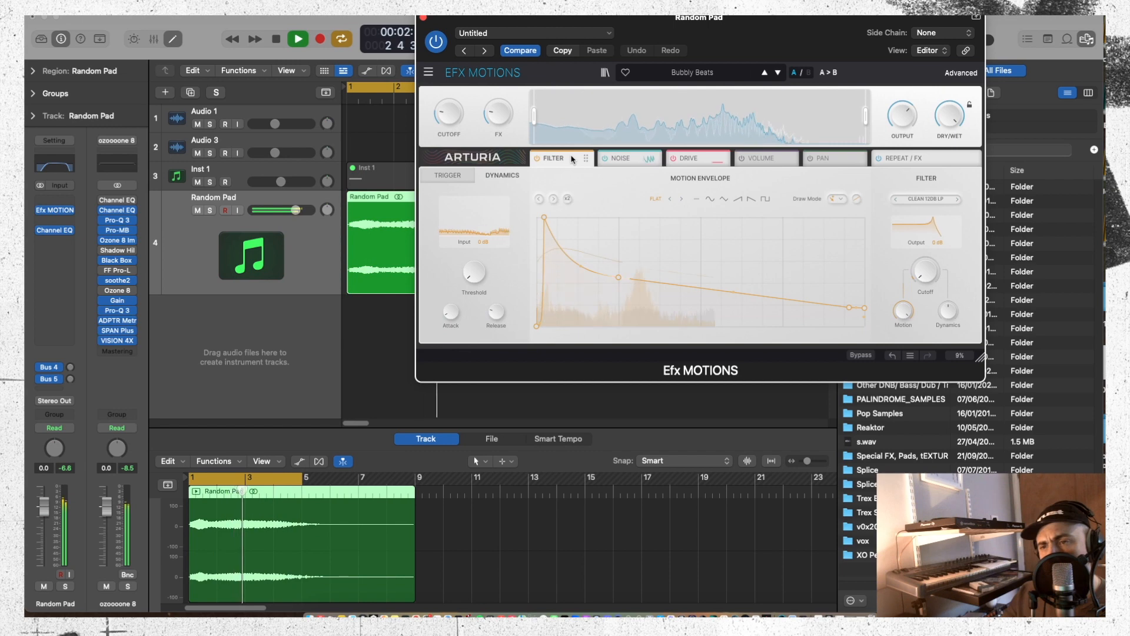
left_click(709, 199)
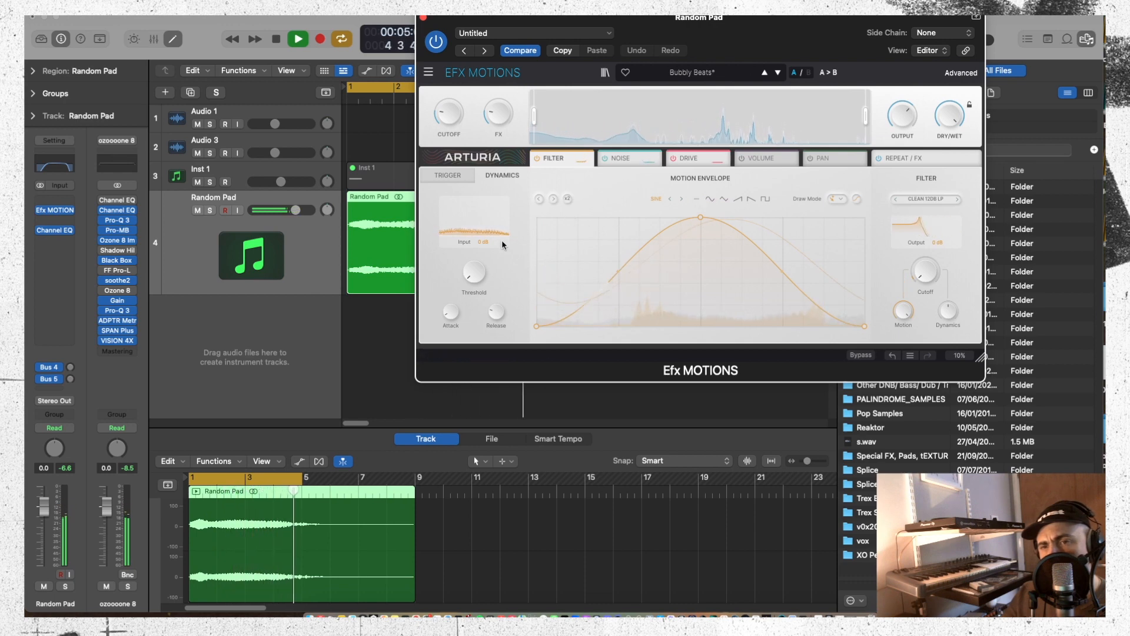
left_click(451, 176)
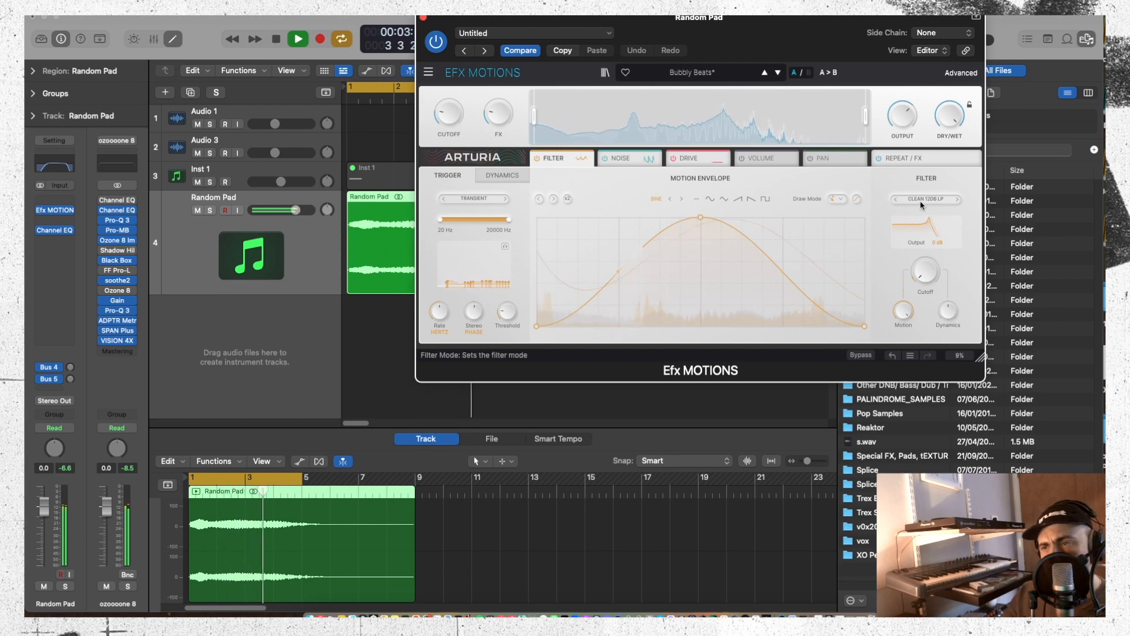
Set the filter mode to Clean 12dB BP and raise the low band split to the middle of the spectrum
left_click(957, 198)
left_click(957, 198)
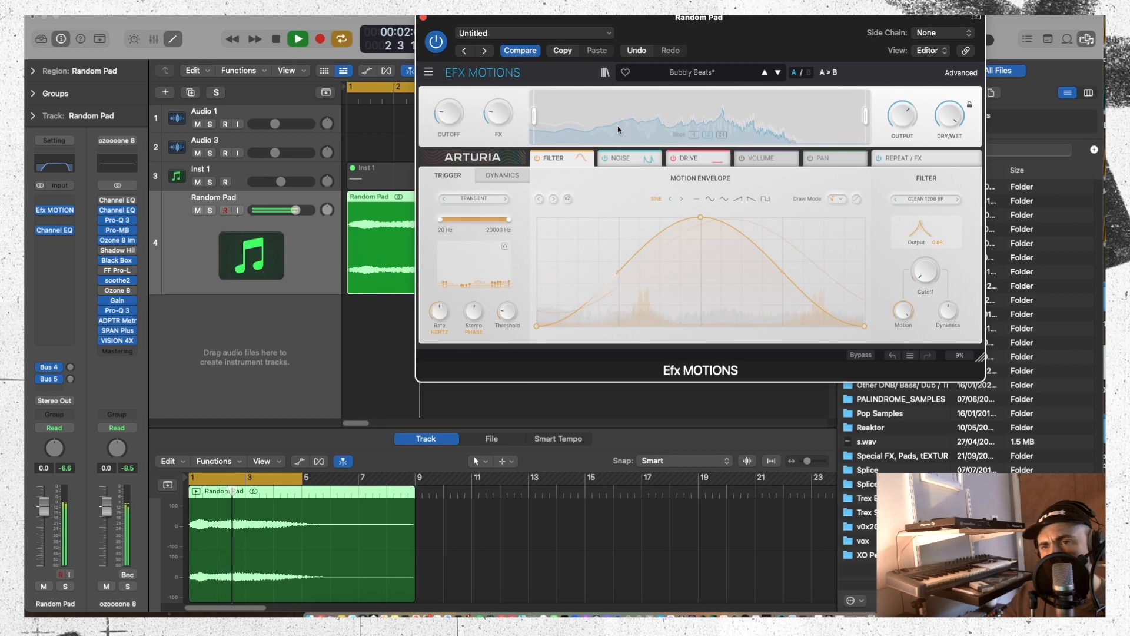
left_click_drag(534, 116, 709, 115)
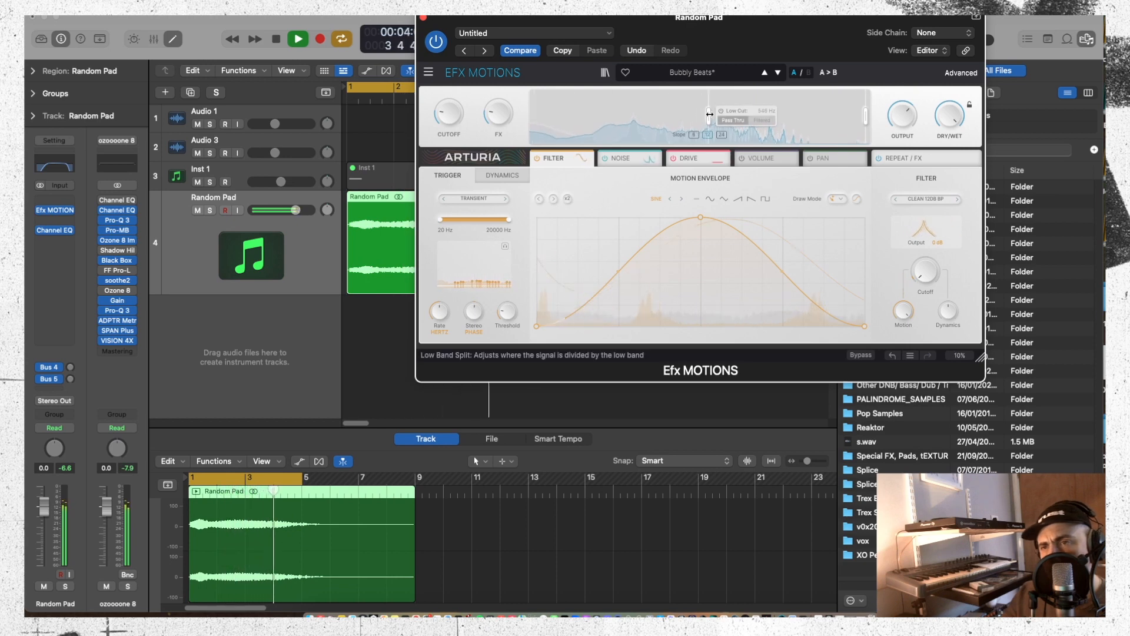
Load the Camel Spacer preset and advance the Volume module's envelope sequence pattern by two
left_click(778, 72)
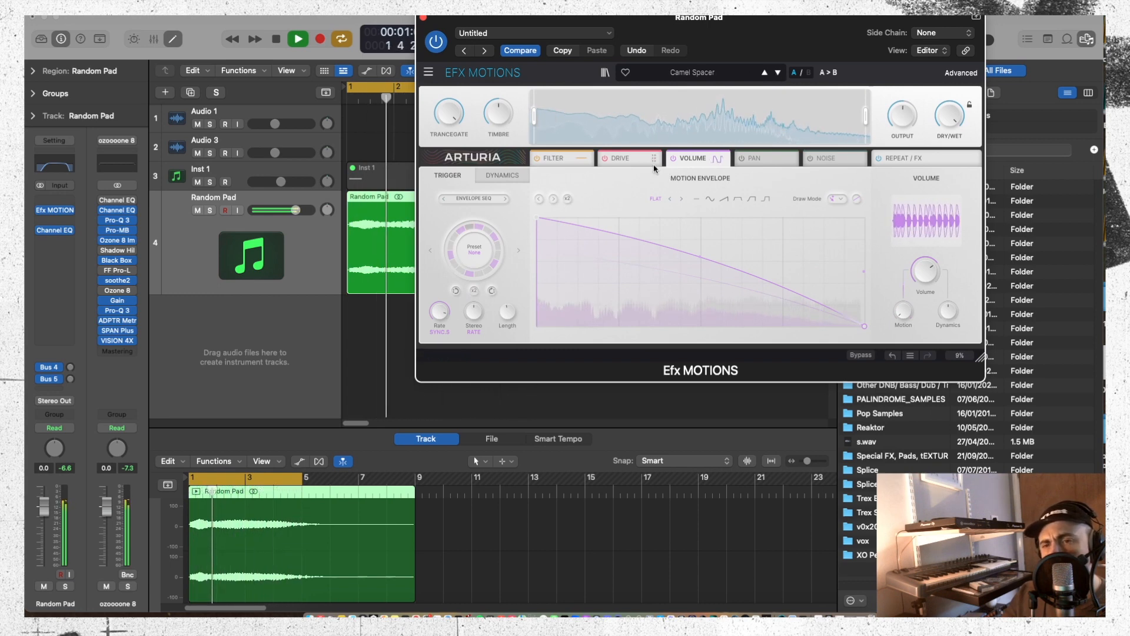
left_click(518, 250)
left_click(518, 250)
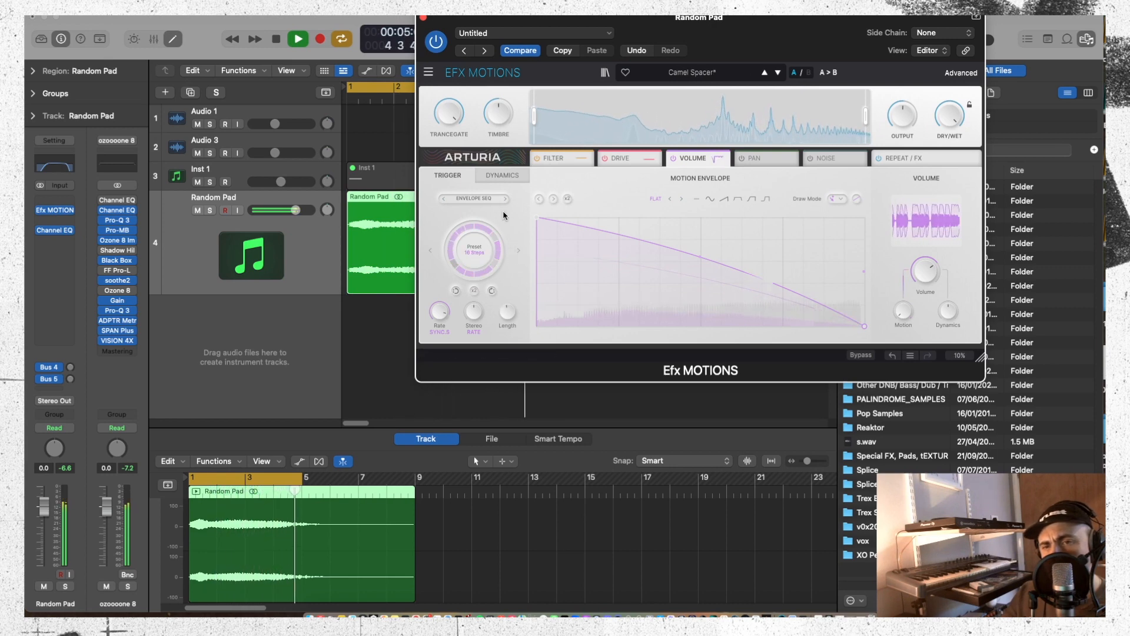
Switch the Volume trigger type to Euclidean, turn its rate down, and stop playback
left_click(493, 197)
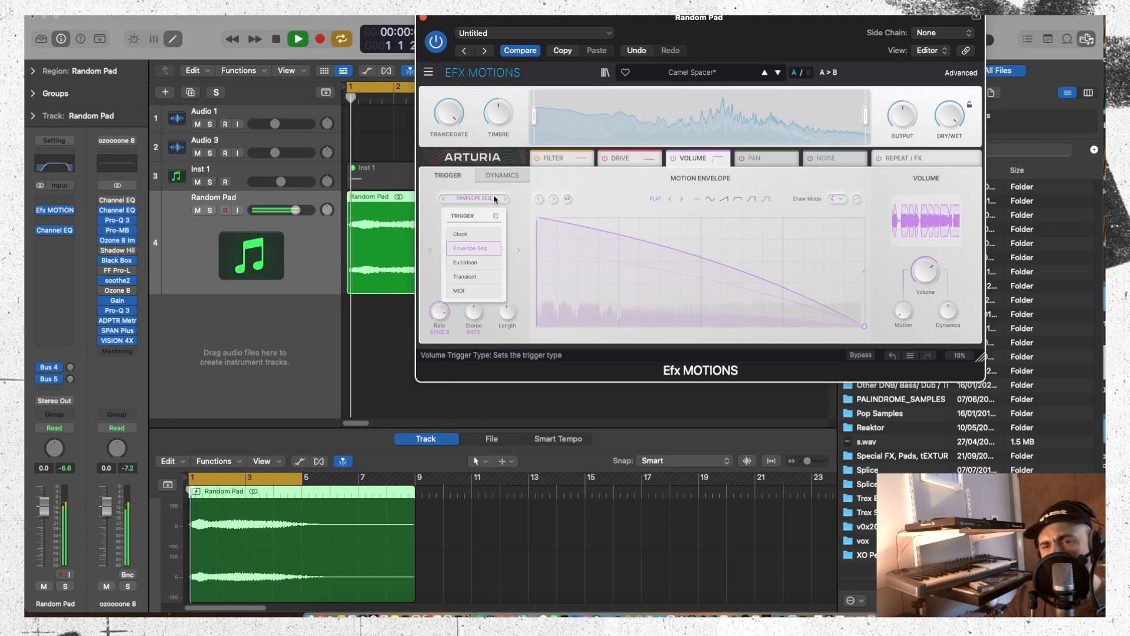
left_click(476, 264)
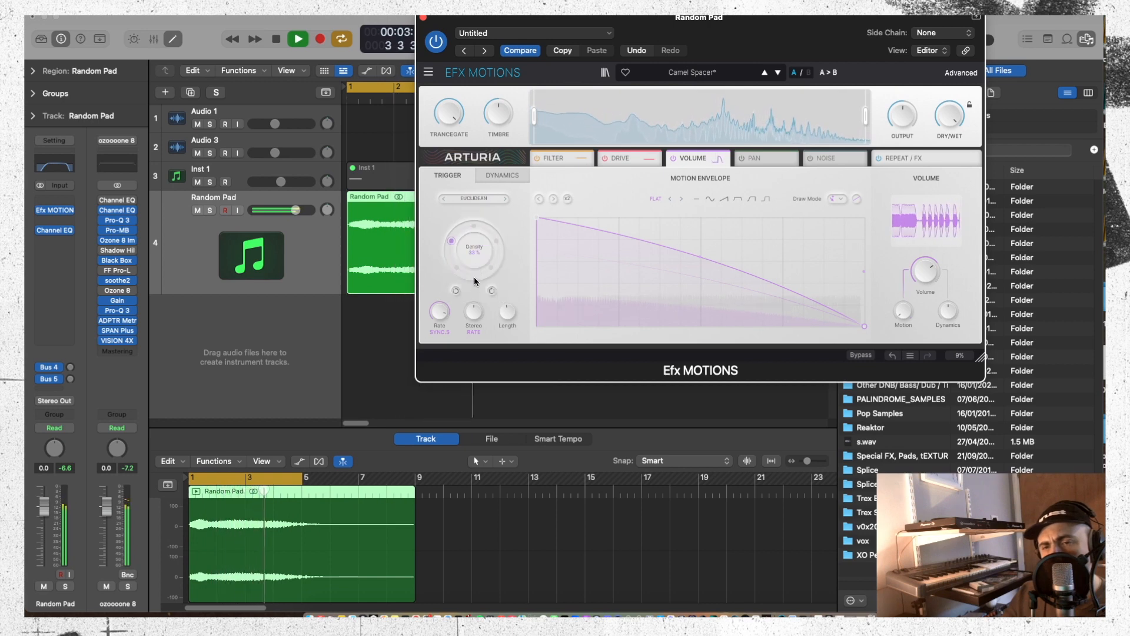
left_click_drag(441, 312, 441, 354)
key("space")
Audition the Camel Spacer Drive module with the Tape and Asymmetrical drive modes
left_click(621, 158)
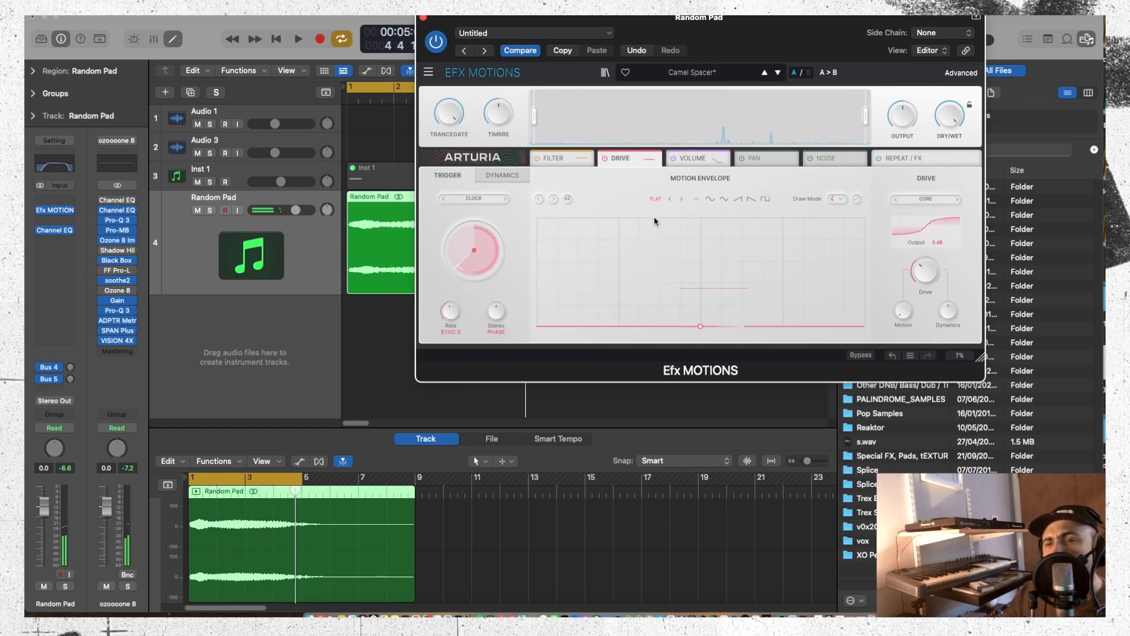
left_click(929, 203)
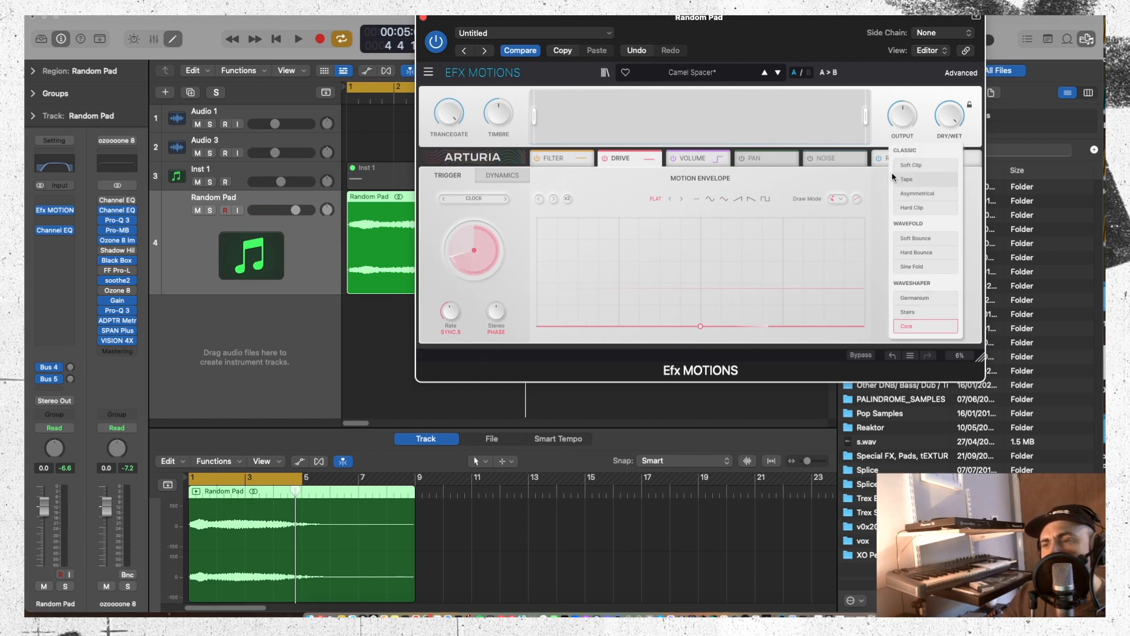
left_click(910, 180)
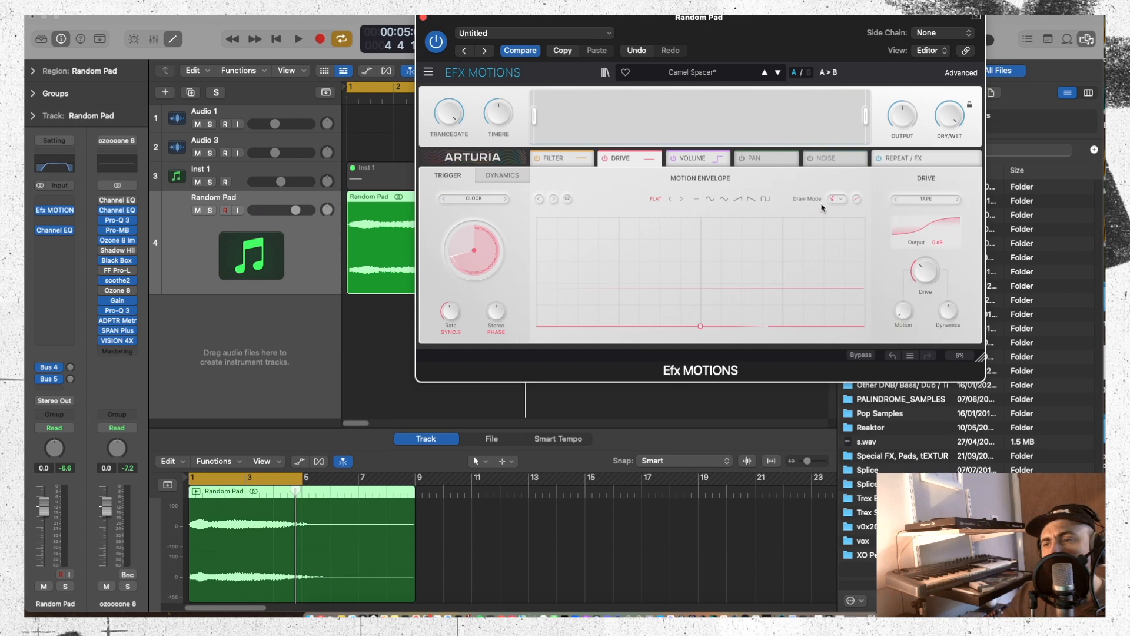
key("space")
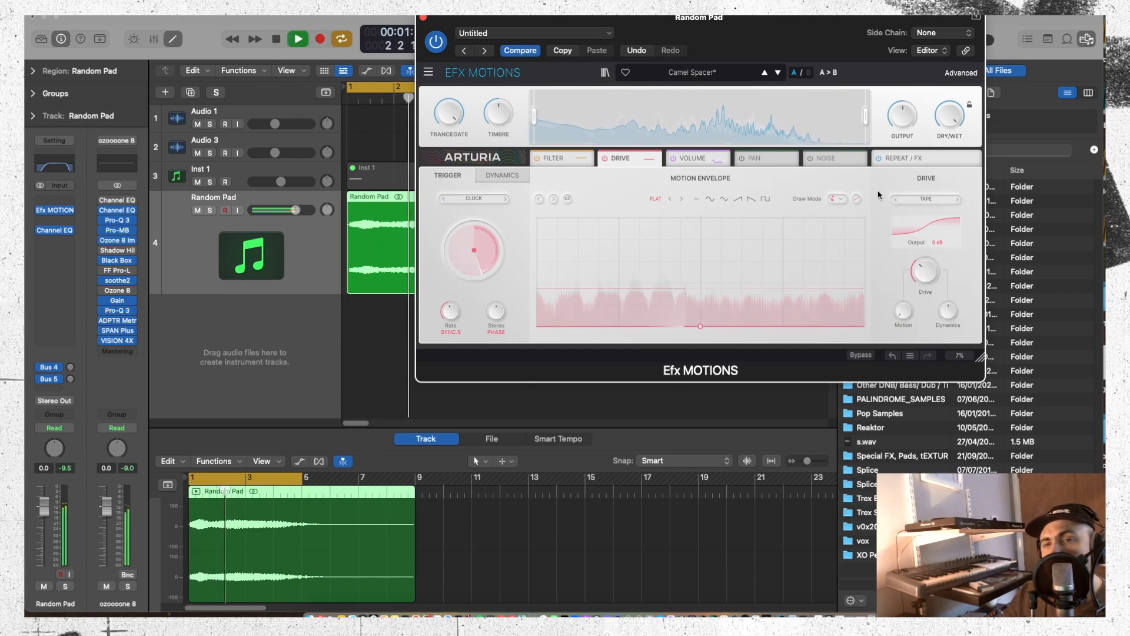
key("space")
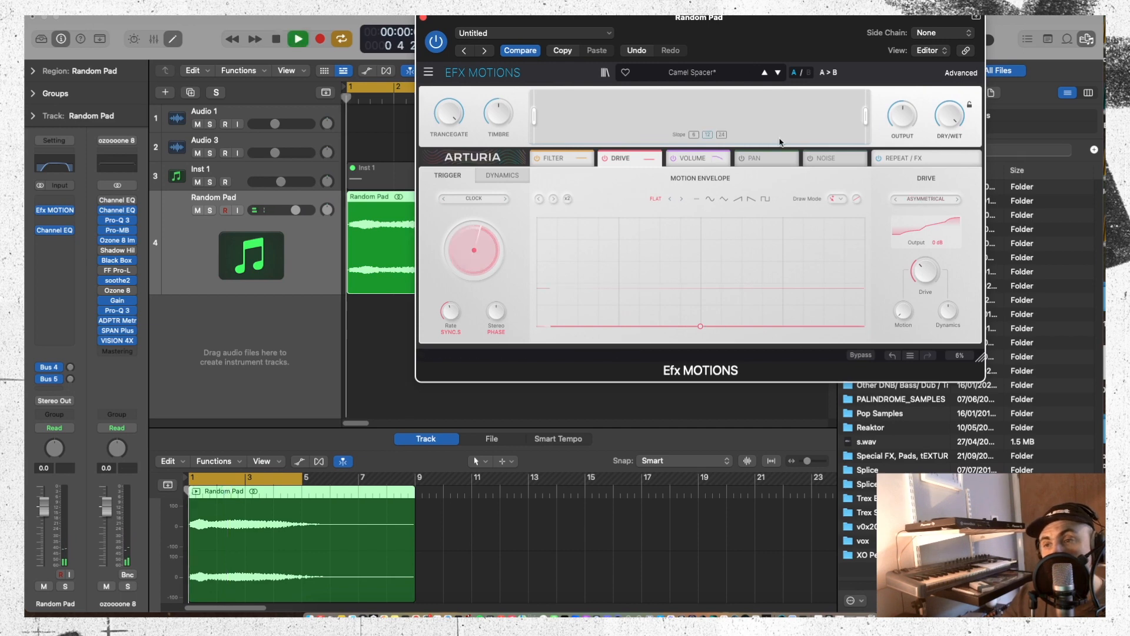
Audition the Camel Spacer Drive module with the Hardclip, Soft Bounce, Hard Bounce and Sine Fold modes
key("space")
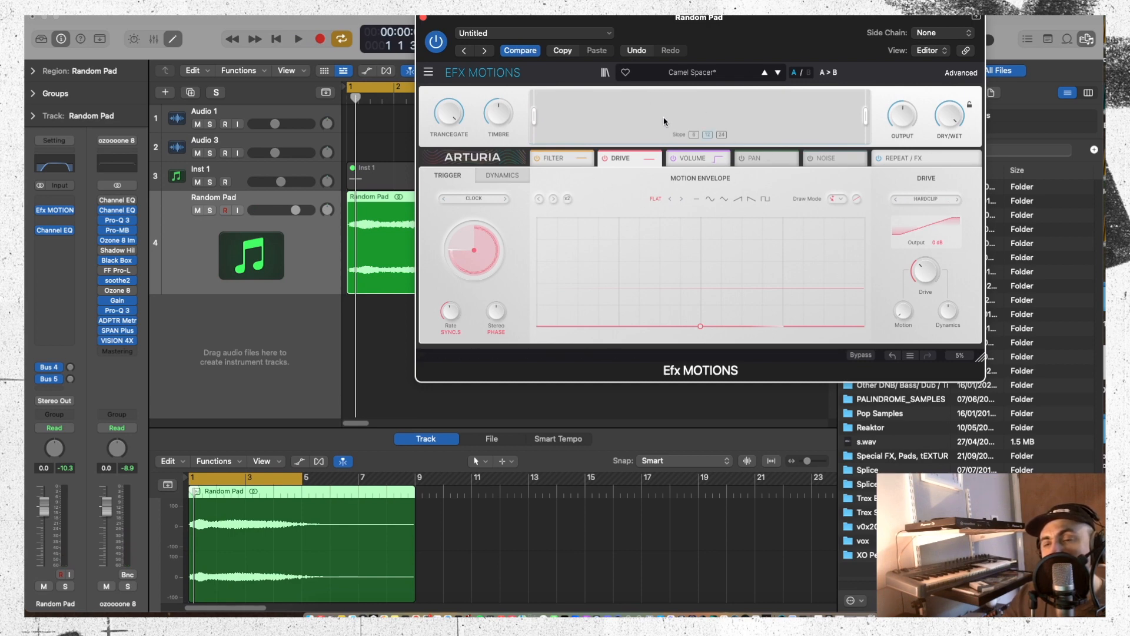
key("space")
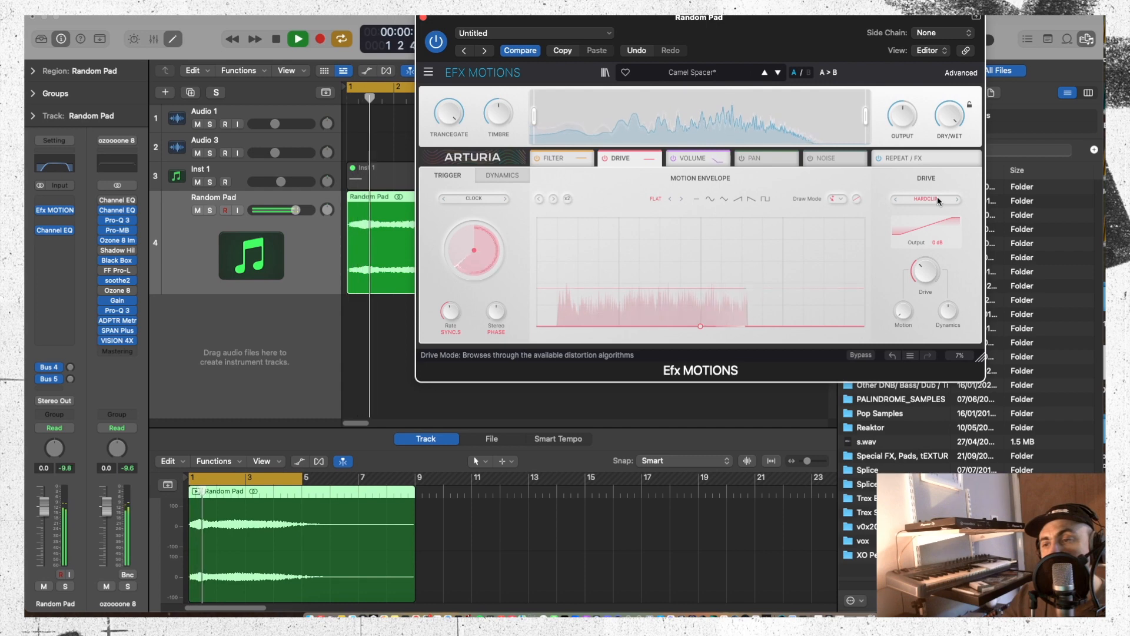
key("space")
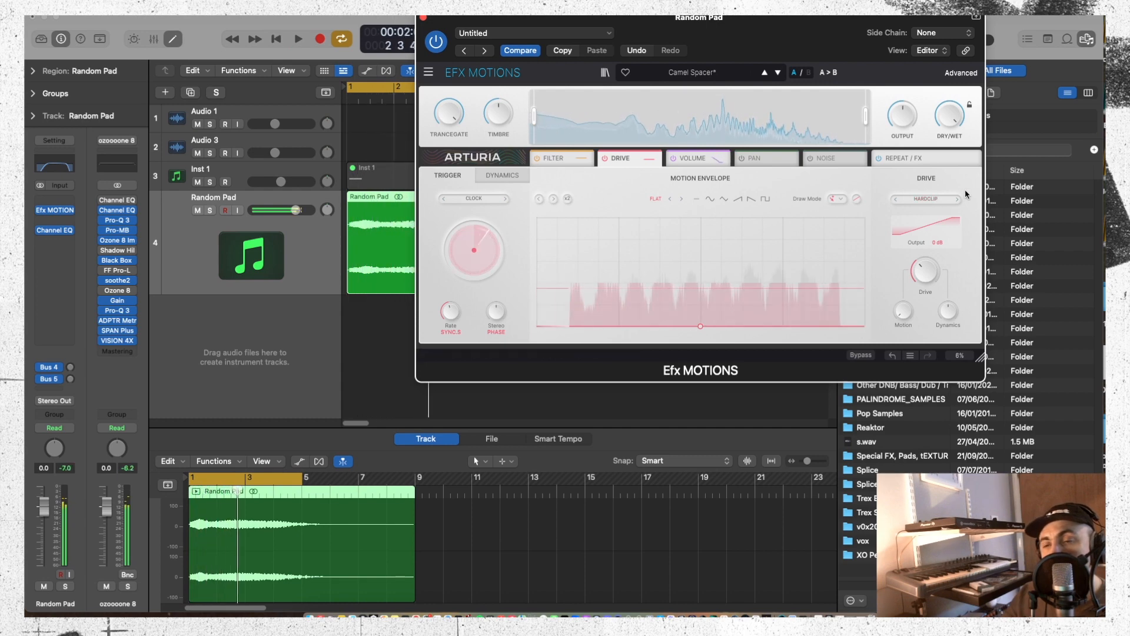
left_click(959, 200)
key("space")
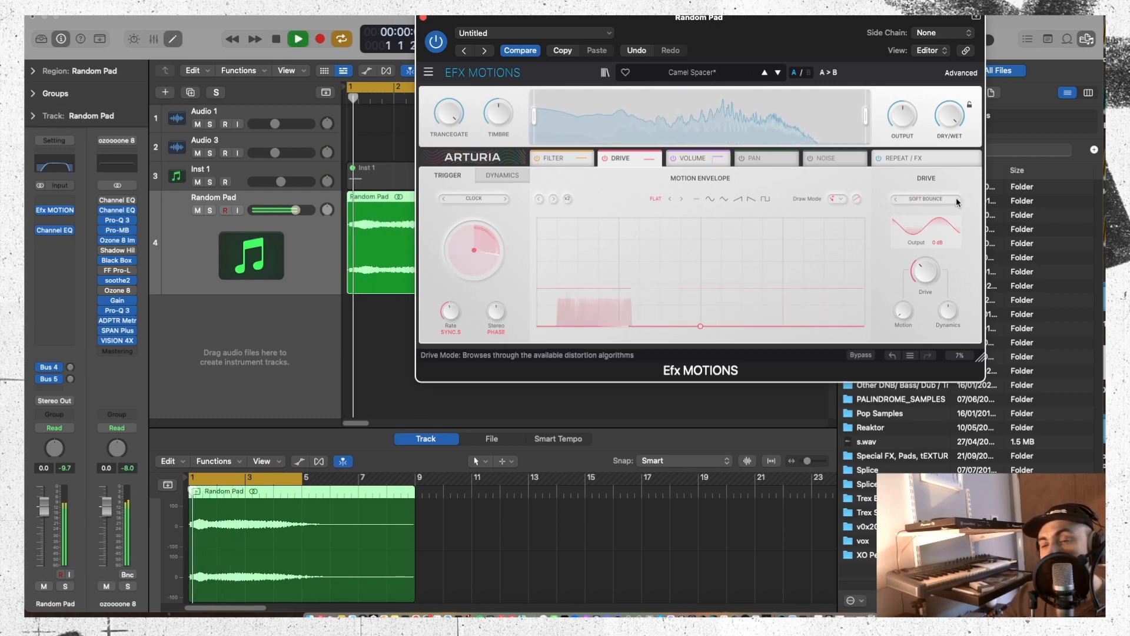
key("space")
left_click(957, 200)
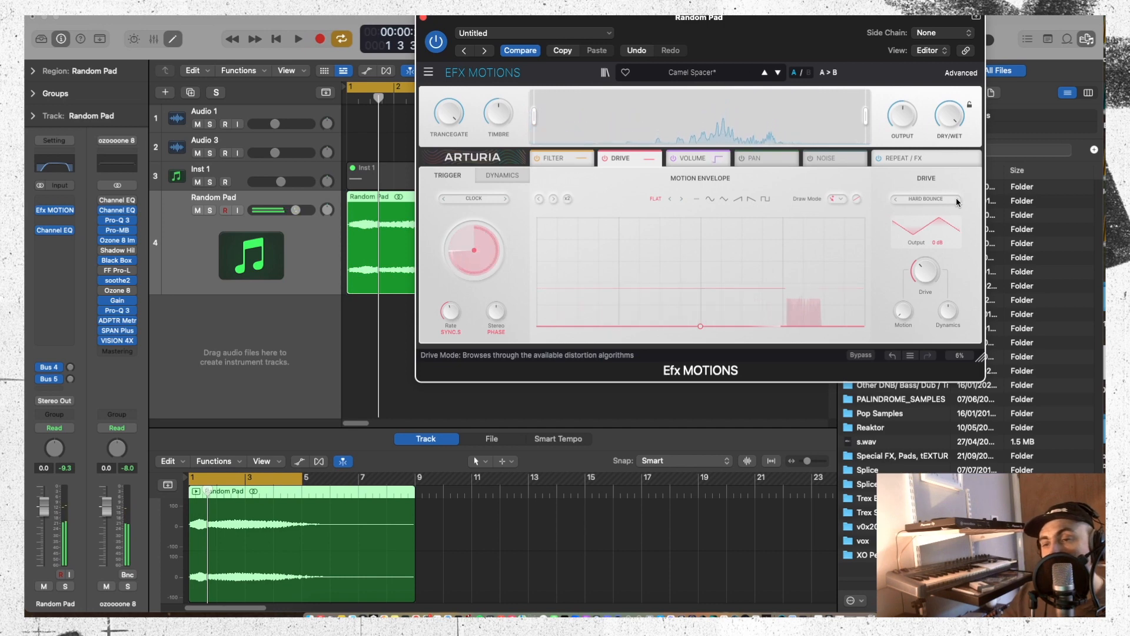
left_click(956, 199)
key("space")
key("space")
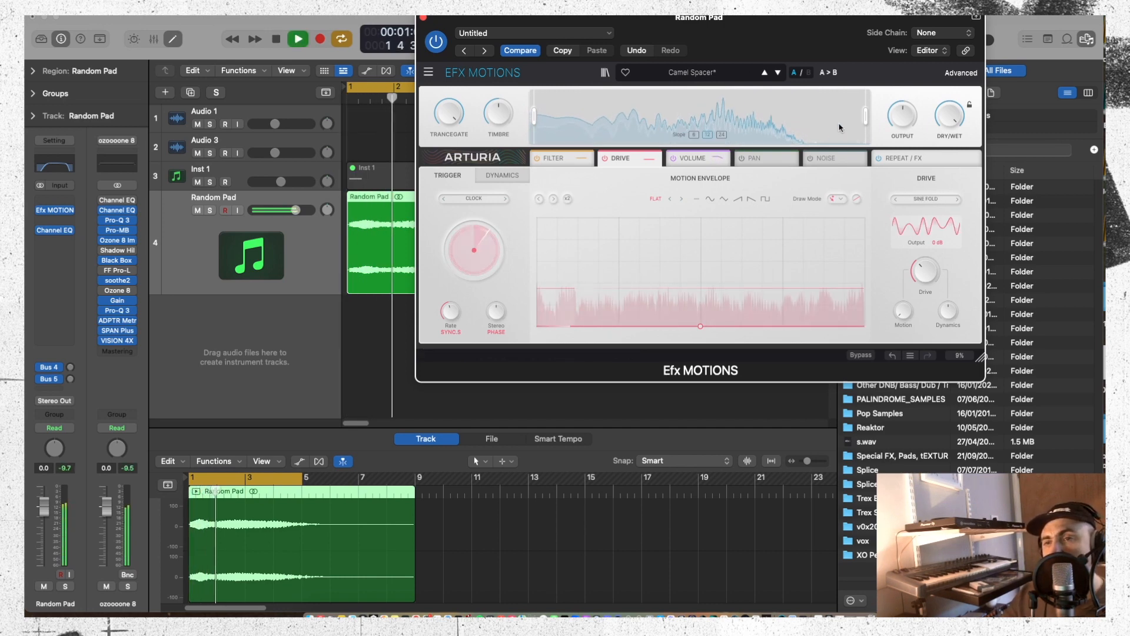
key("space")
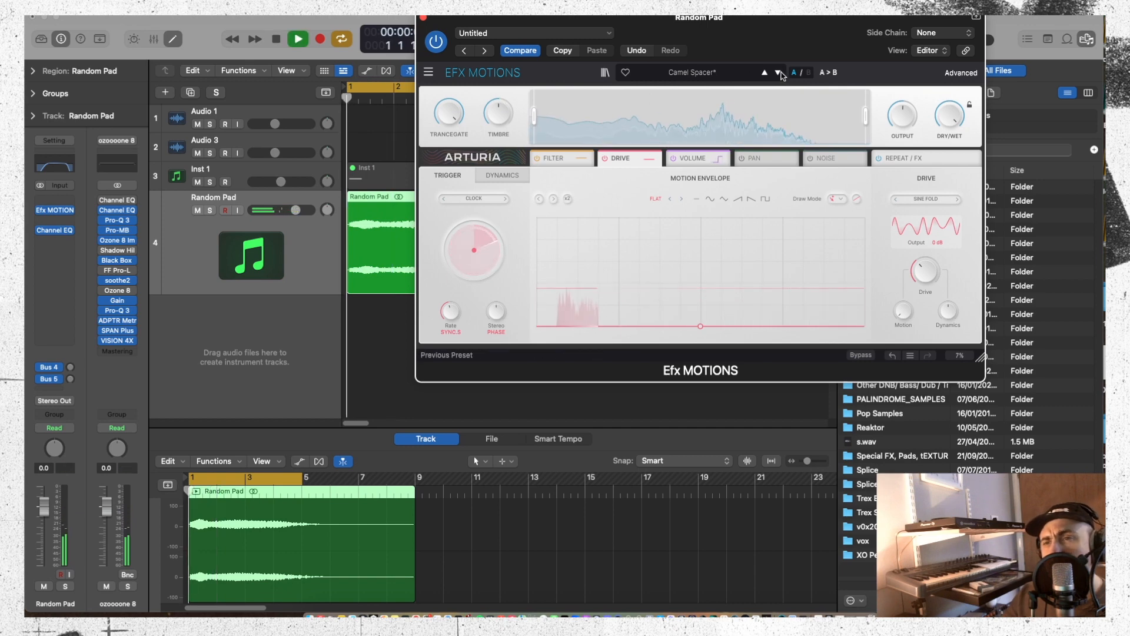
Advance past Chance Of Glitch to the Classic Wobble preset and set its filter rate to 1/8 bar
left_click(779, 74)
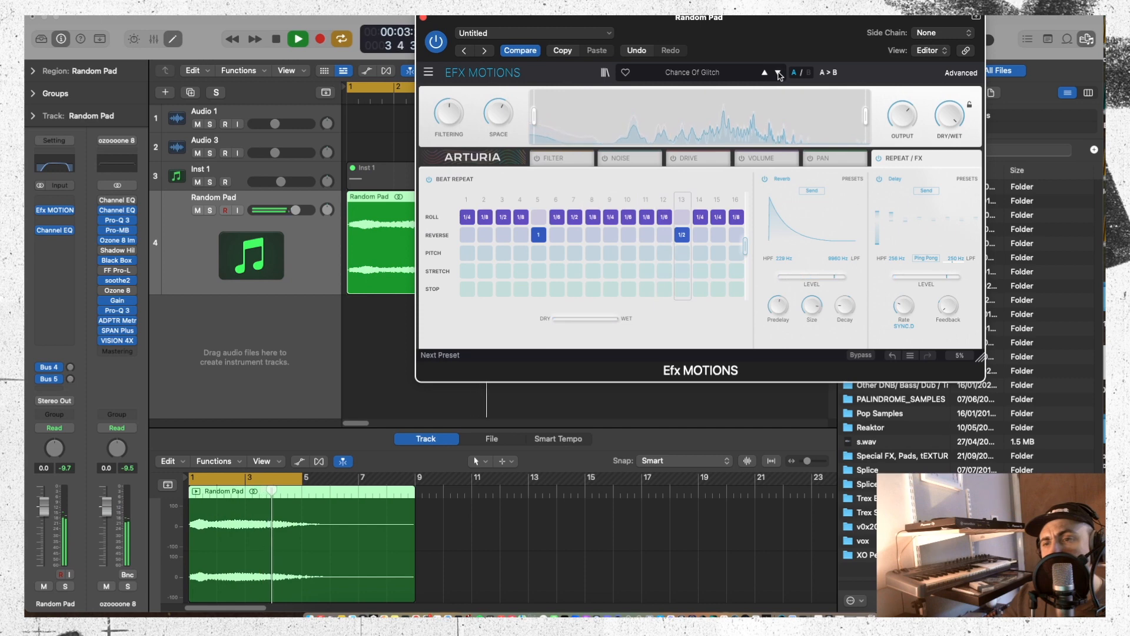
left_click(778, 74)
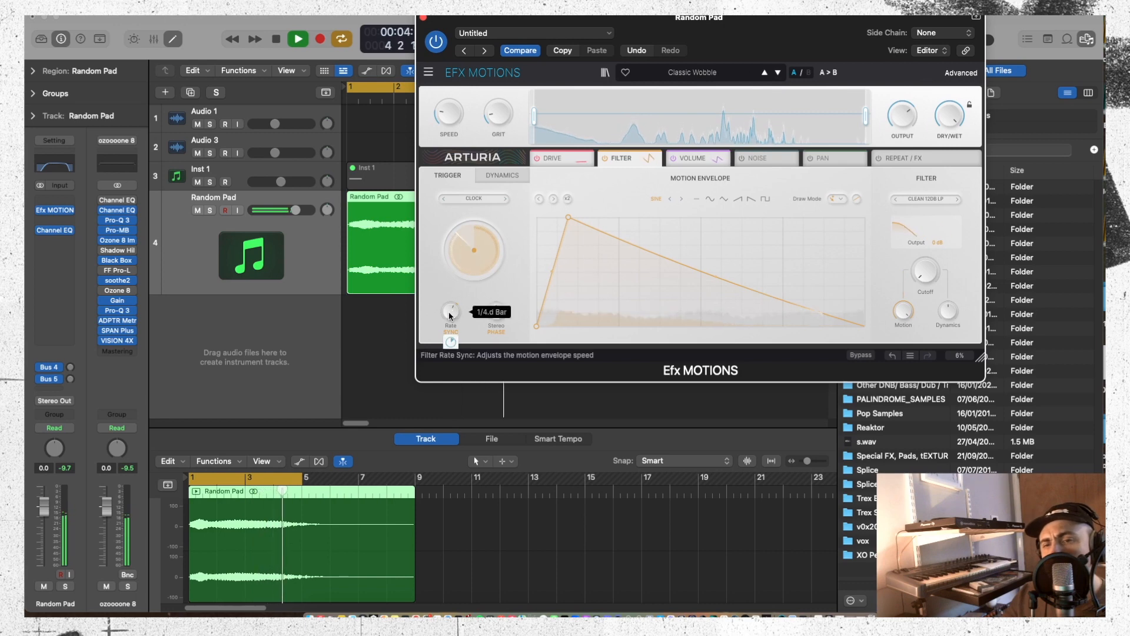
left_click_drag(451, 311, 450, 339)
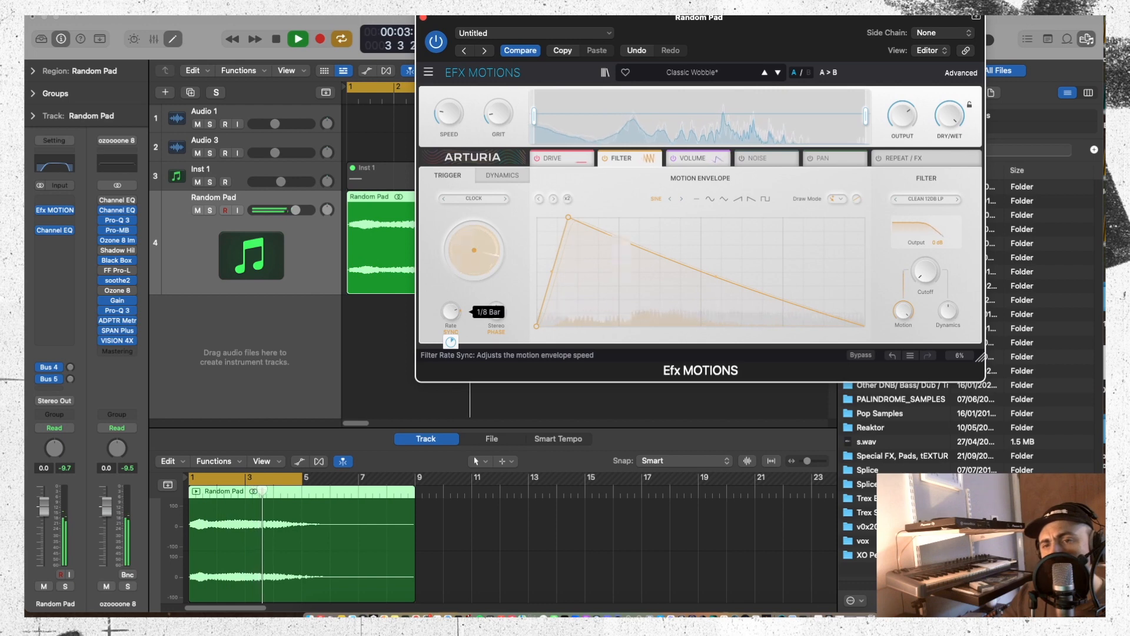
Reshape the Classic Wobble filter envelope with a slightly later peak and an added point just after it, and set its trigger to Envelope Seq
mouse_move(569, 217)
left_mouse_down()
mouse_move(605, 285)
mouse_move(800, 217)
mouse_move(557, 217)
mouse_move(577, 218)
left_mouse_up()
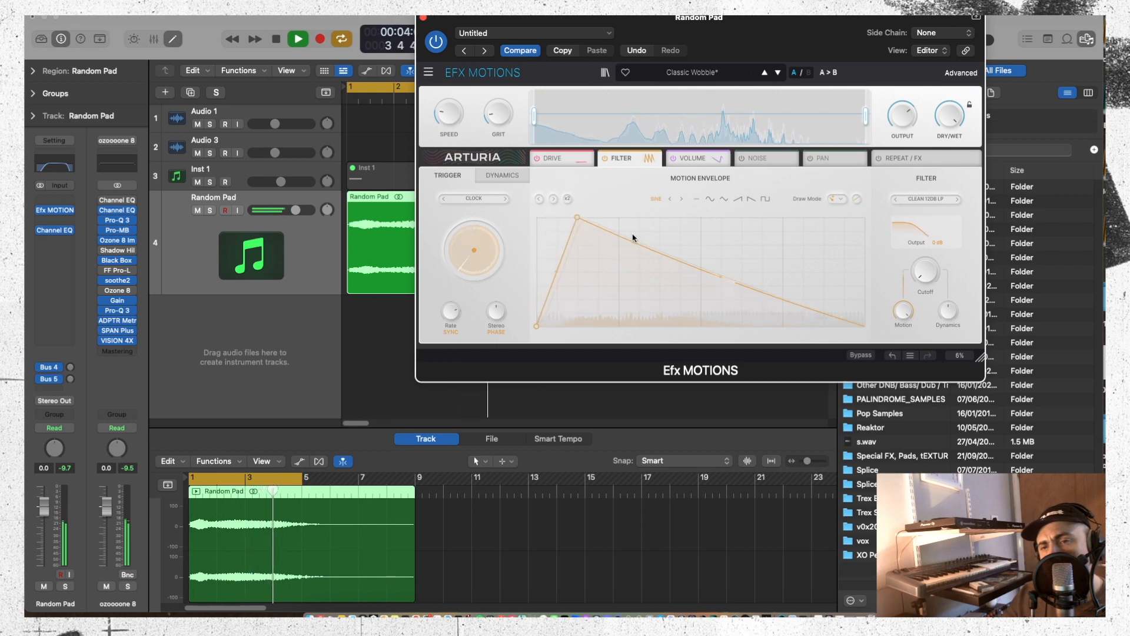
left_click_drag(665, 253, 589, 257)
left_click(480, 197)
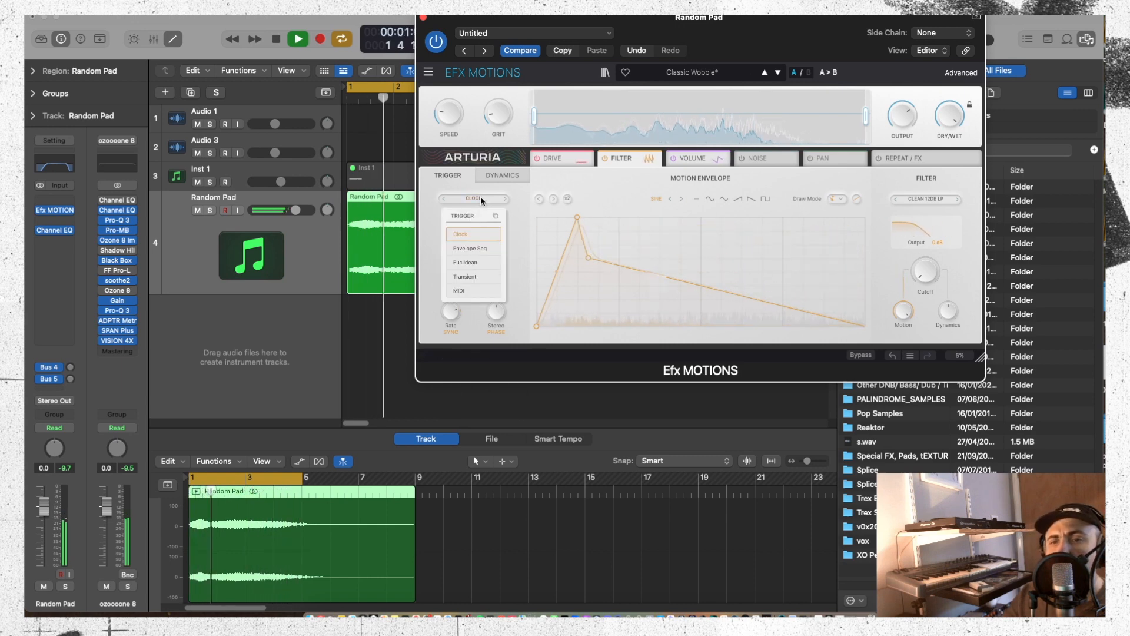
left_click(481, 248)
key("space")
key("space")
Advance through Clock Deep Sidechain to the Clock Sidechain preset and stop playback
left_click(778, 72)
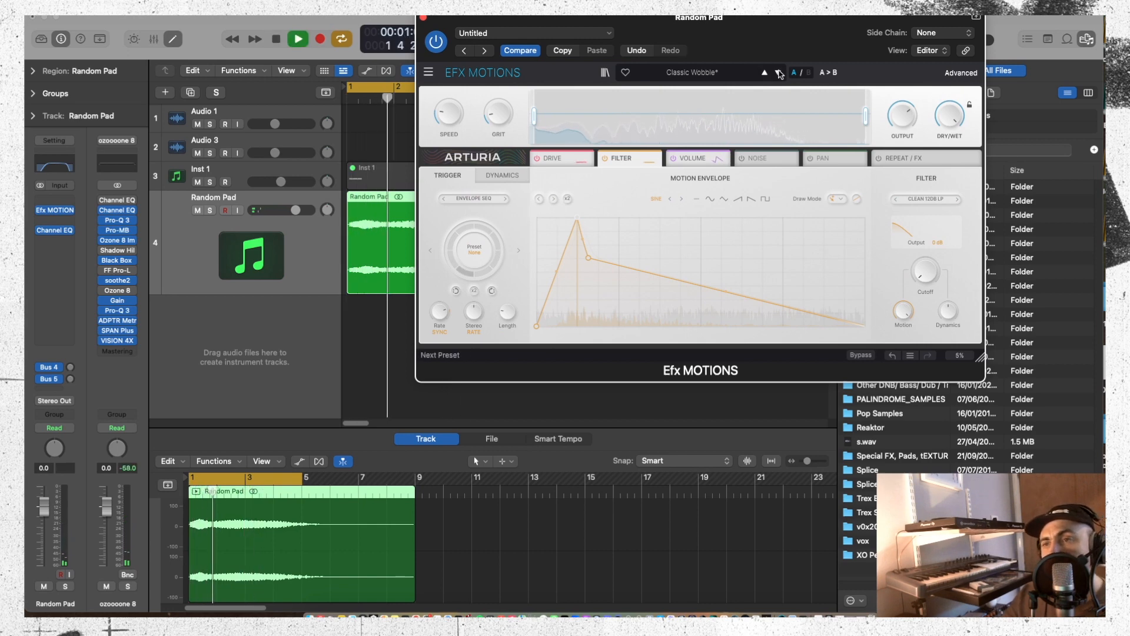
left_click(779, 72)
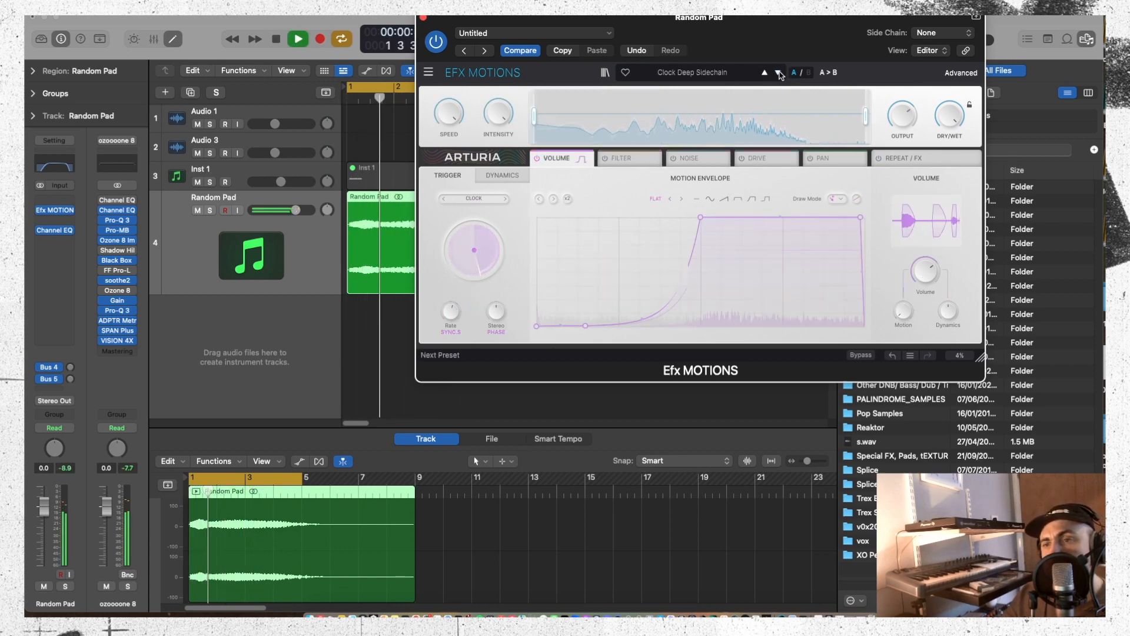
left_click(779, 72)
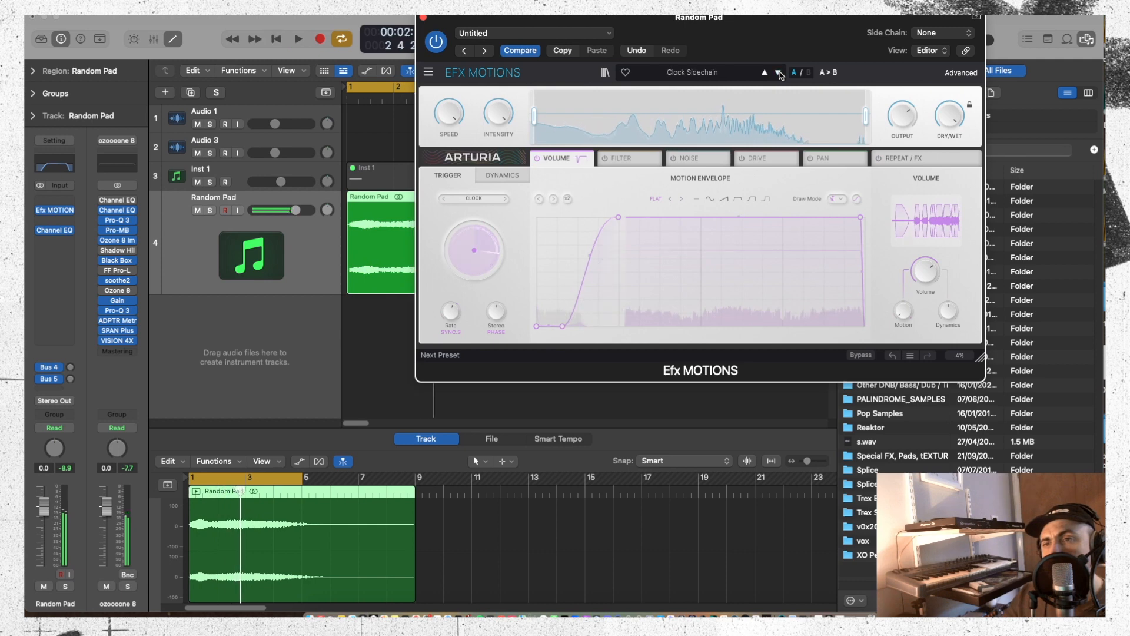
key("space")
Bypass Efx MOTIONS and insert the stereo ShaperBox 3 plug-in after it on the Random Pad track
left_click(628, 162)
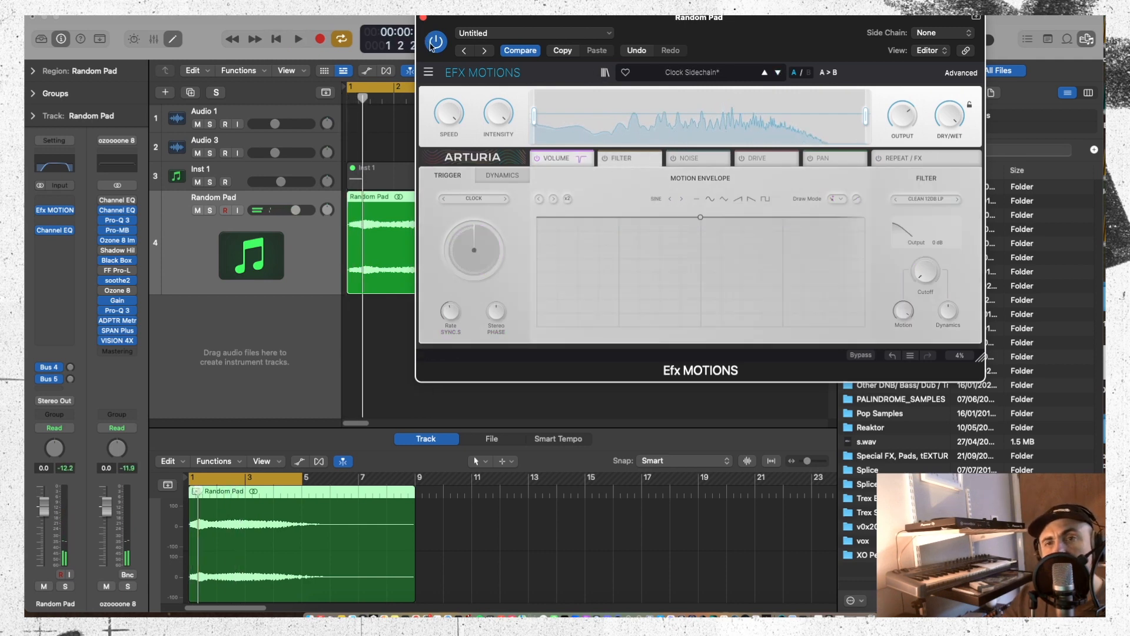
left_click(423, 18)
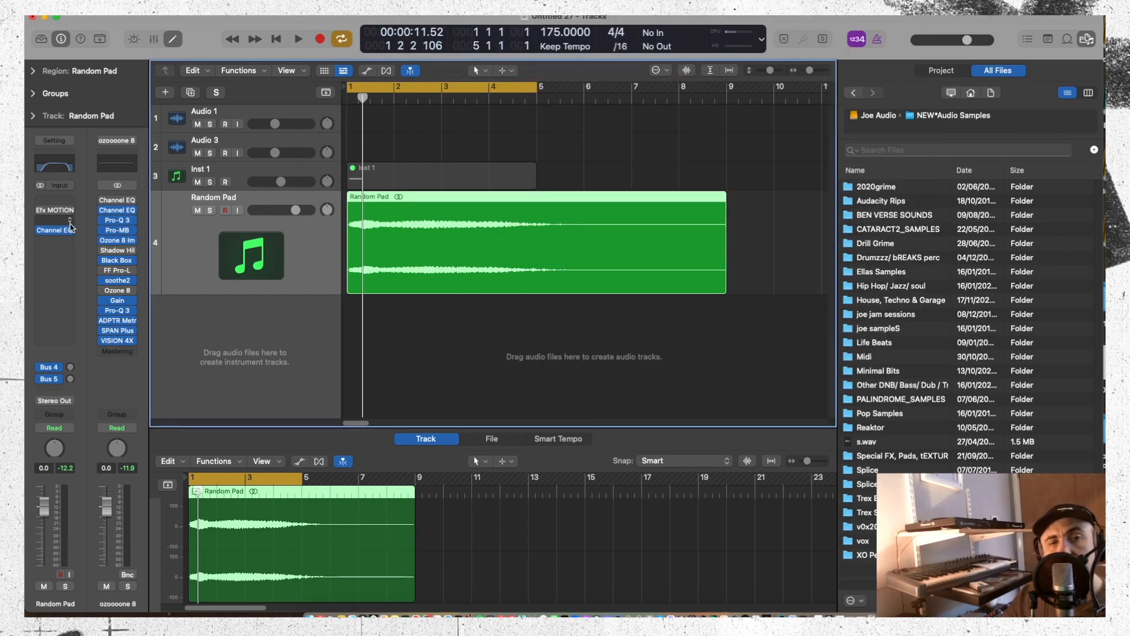
left_click(72, 228)
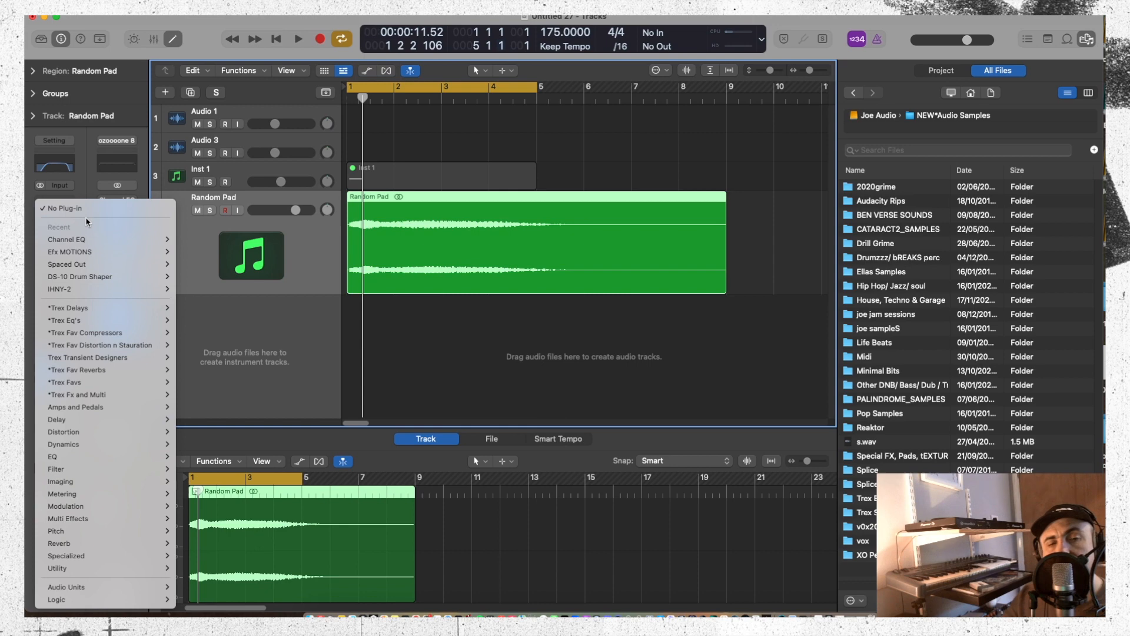
mouse_move(143, 586)
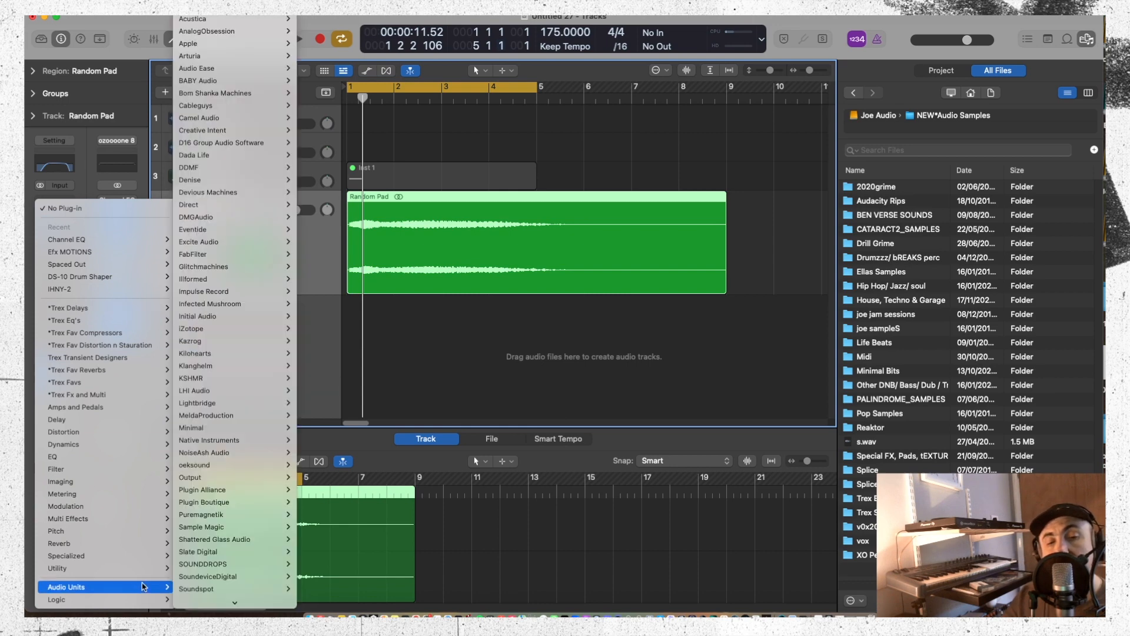
mouse_move(118, 395)
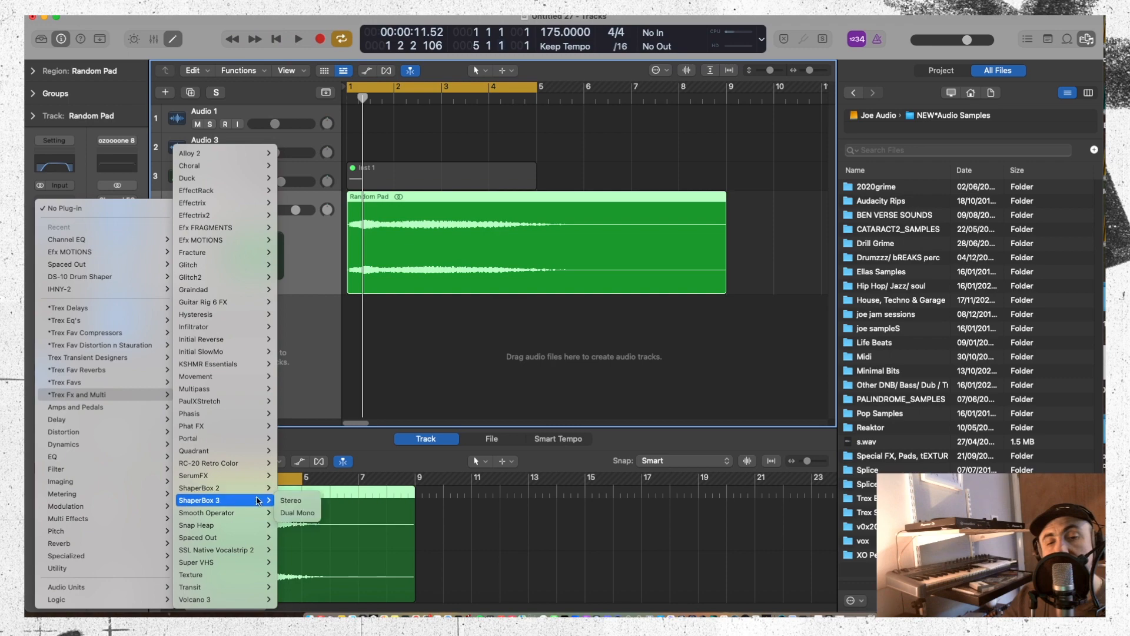
left_click(291, 500)
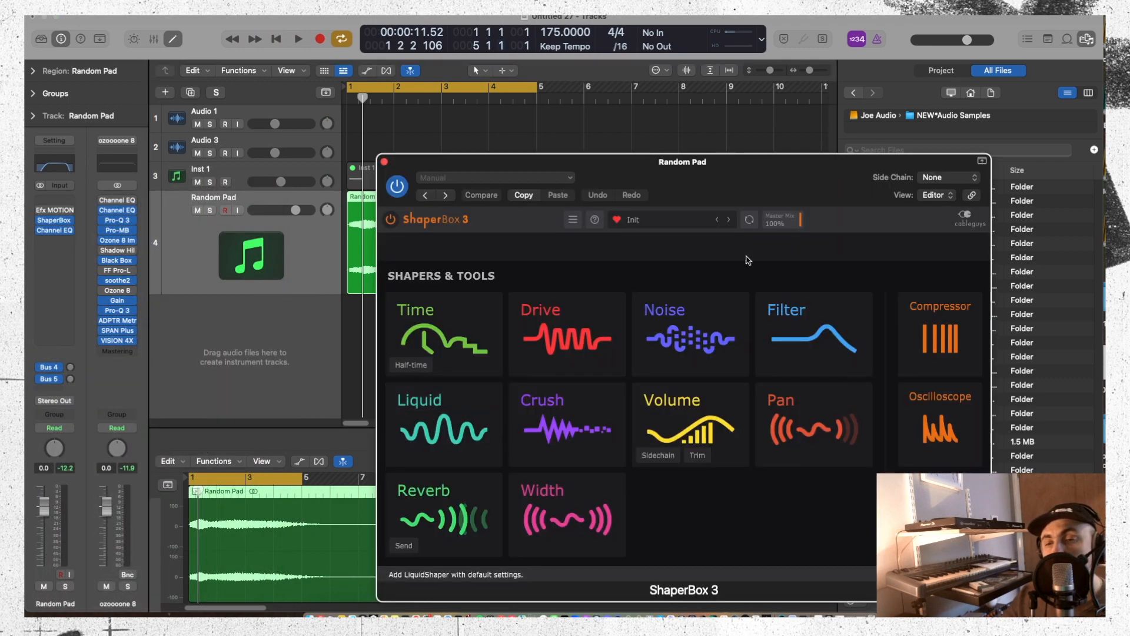
left_click_drag(683, 175, 590, 46)
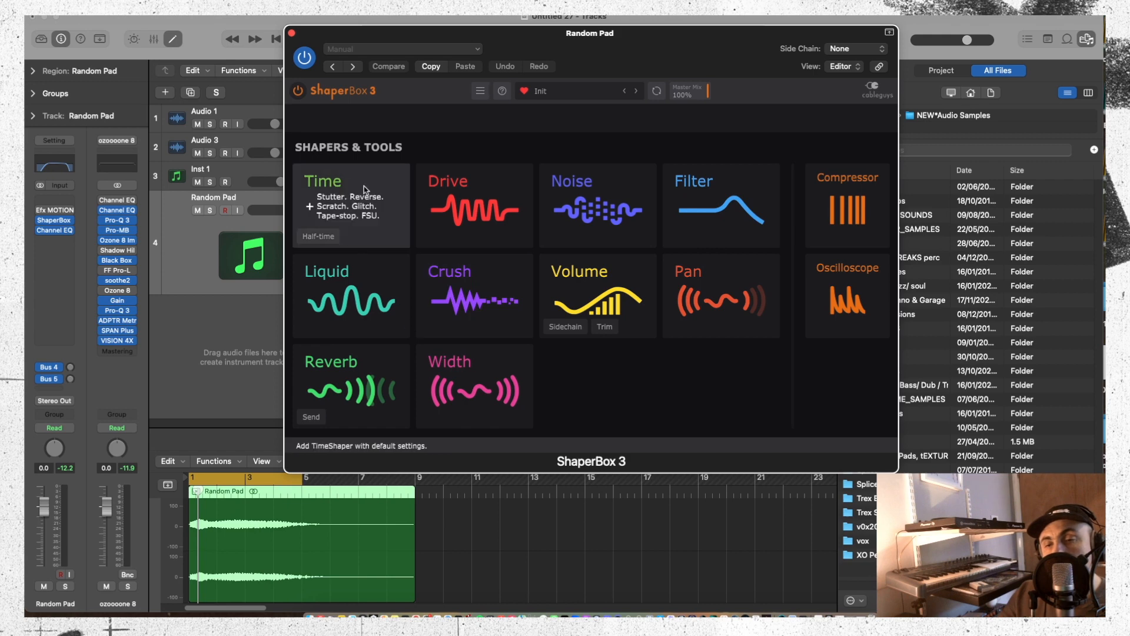
Browse all ShaperBox presets and audition SB2 Psycho reverser, SB2 Stutter faster and SB2 Overtones
left_click(562, 97)
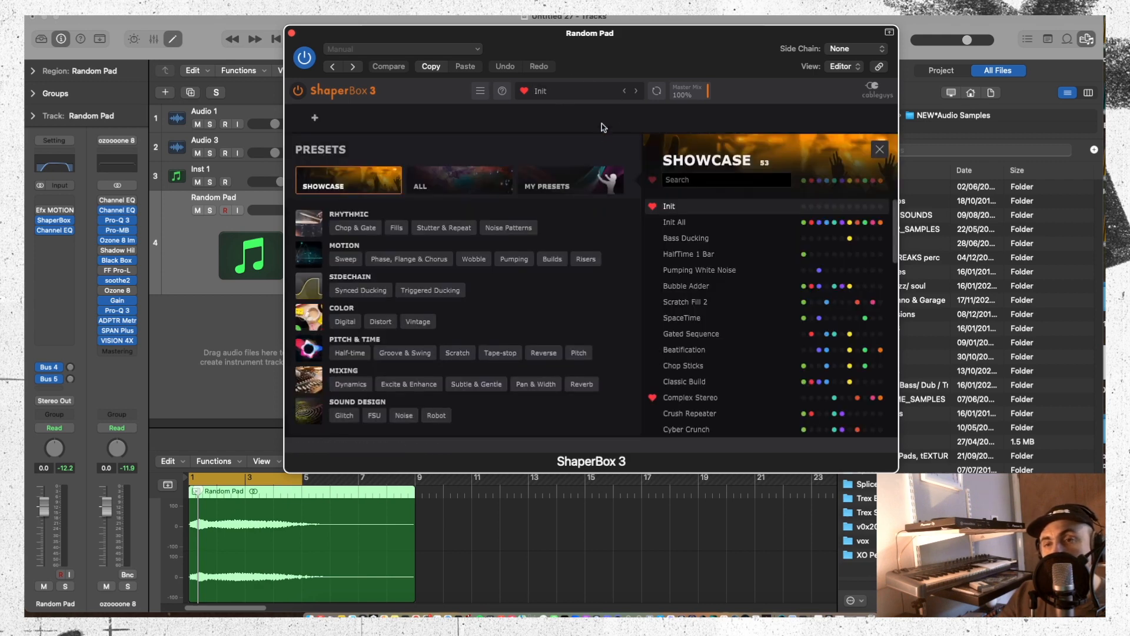
left_click(465, 188)
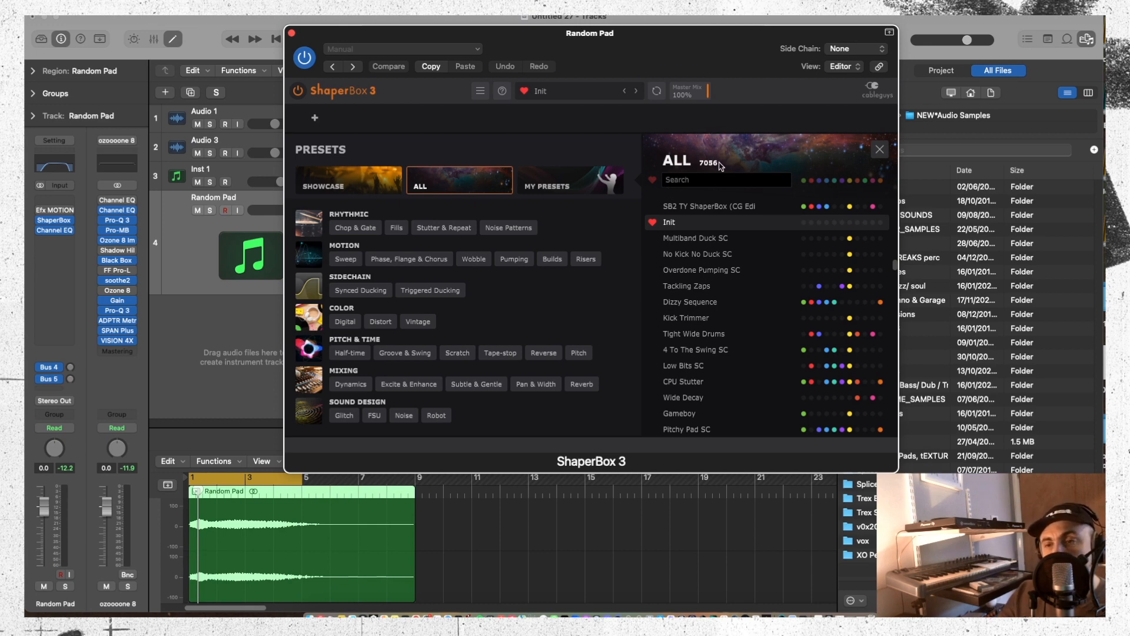
scroll(730, 305, "down", 10)
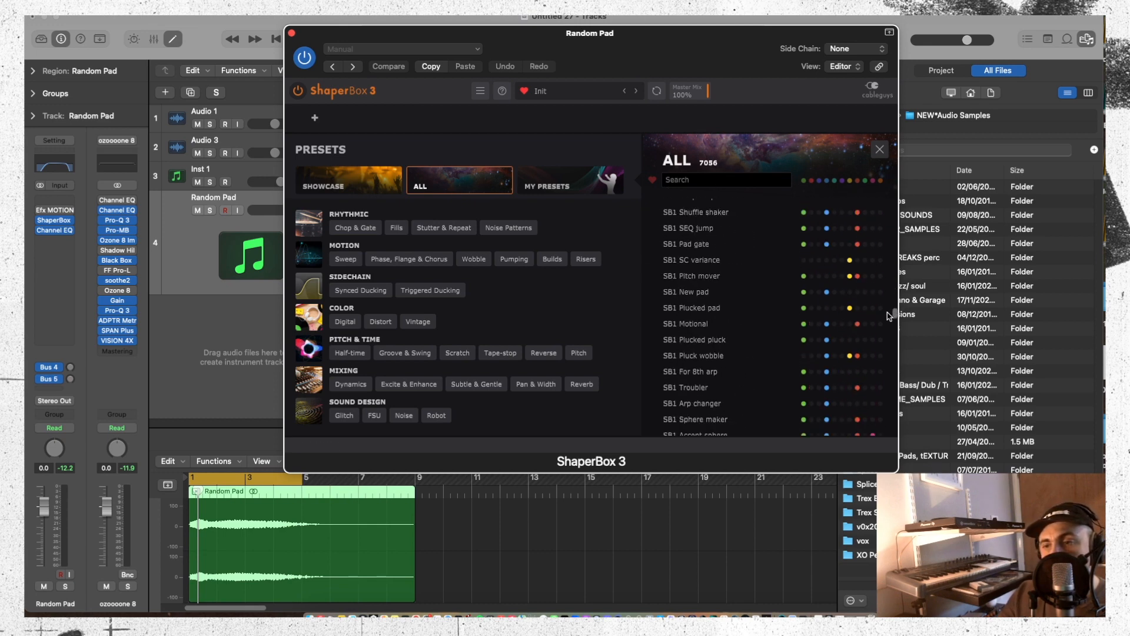
left_click(712, 304)
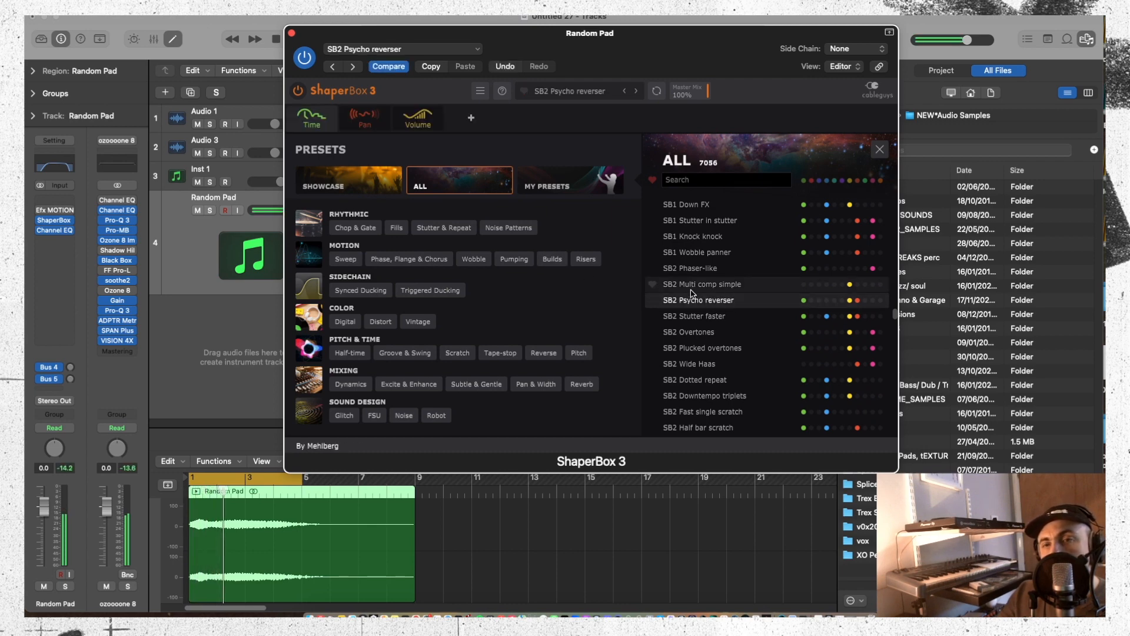
left_click(706, 317)
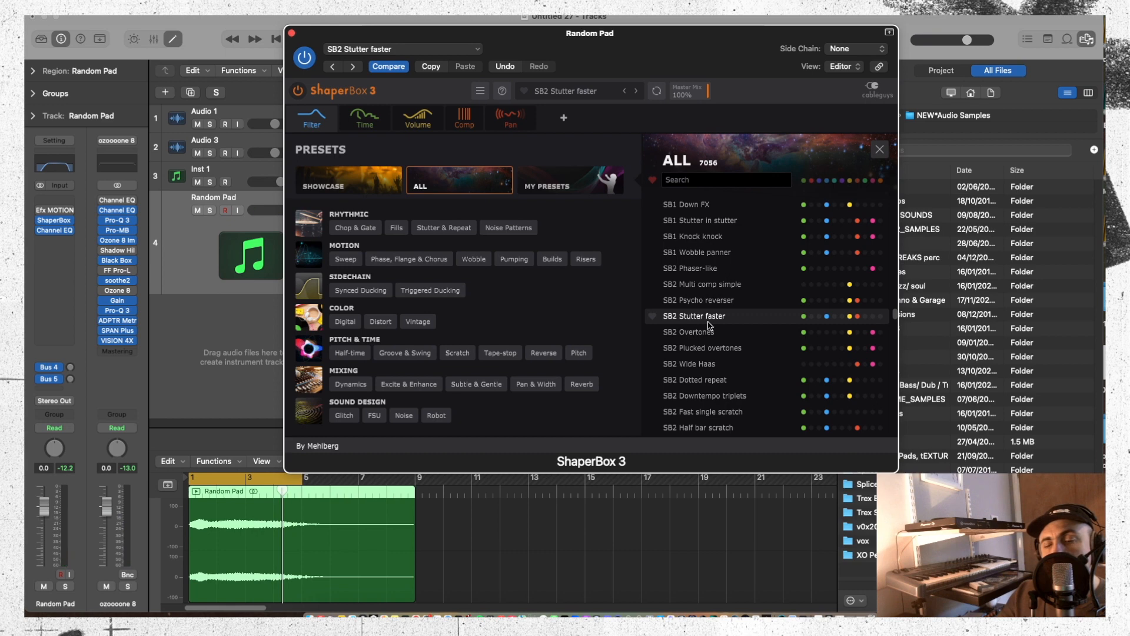
left_click(711, 333)
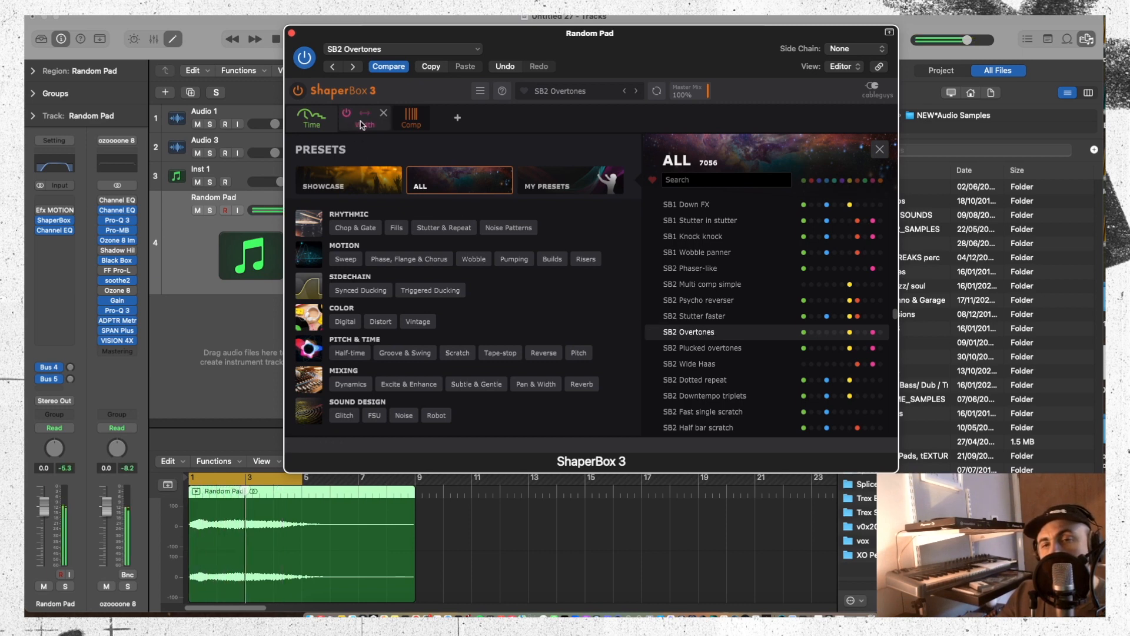
Examine the Time and Width shapers of the SB2 Overtones preset
left_click(313, 118)
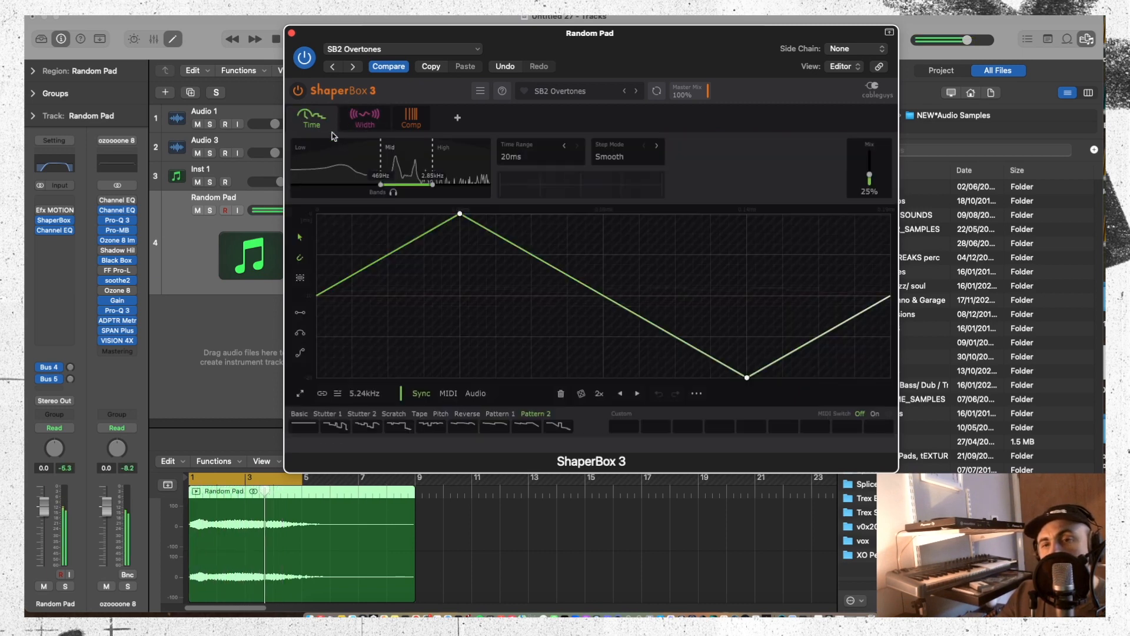
left_click(367, 120)
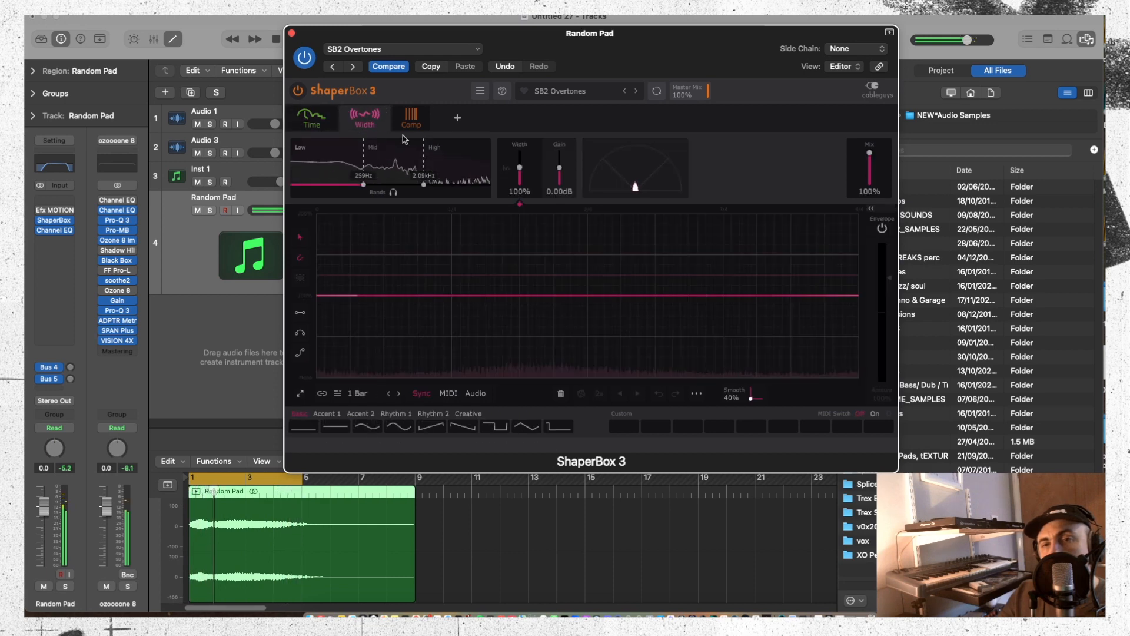
left_click(326, 121)
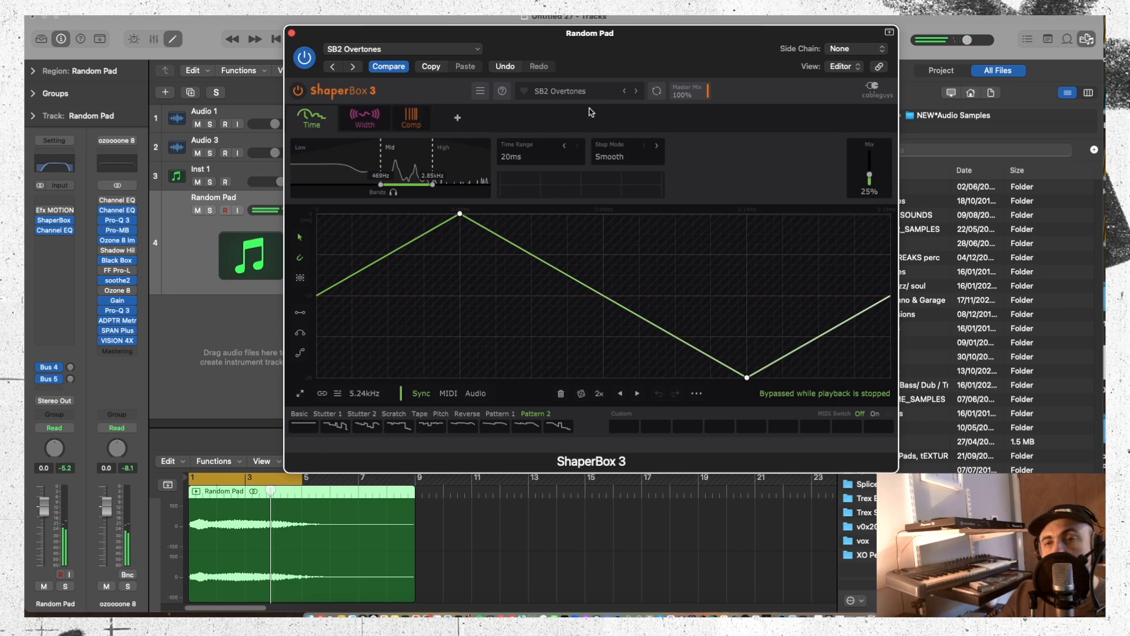
Load the SB2 Plucked overtones preset, stop playback, and remove its Time, Width and Volume shapers
left_click(634, 91)
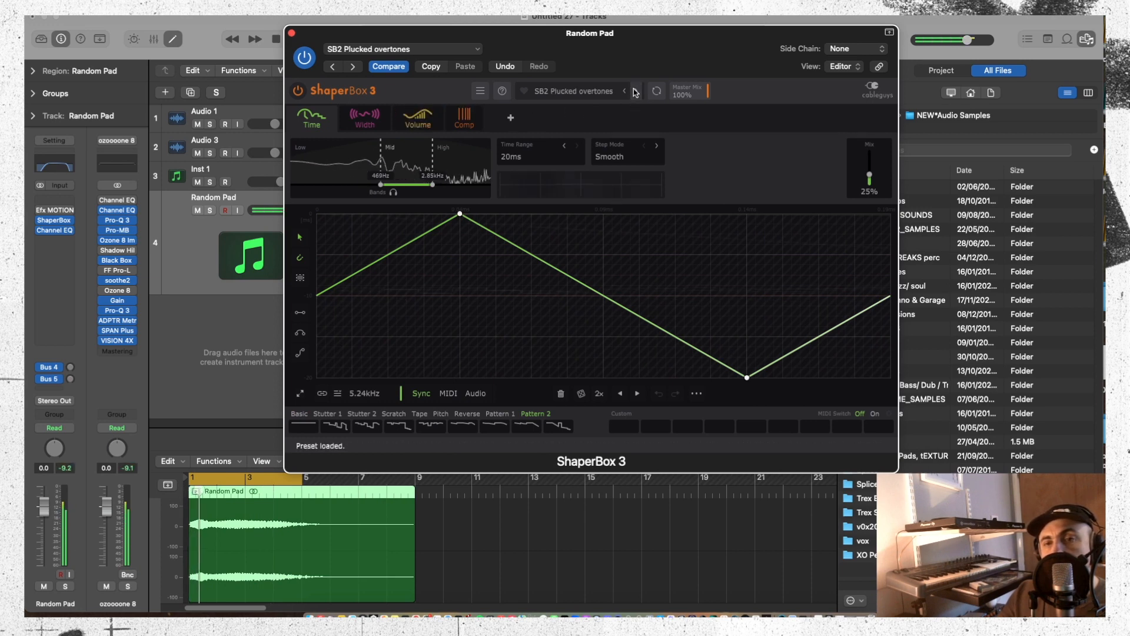
key("space")
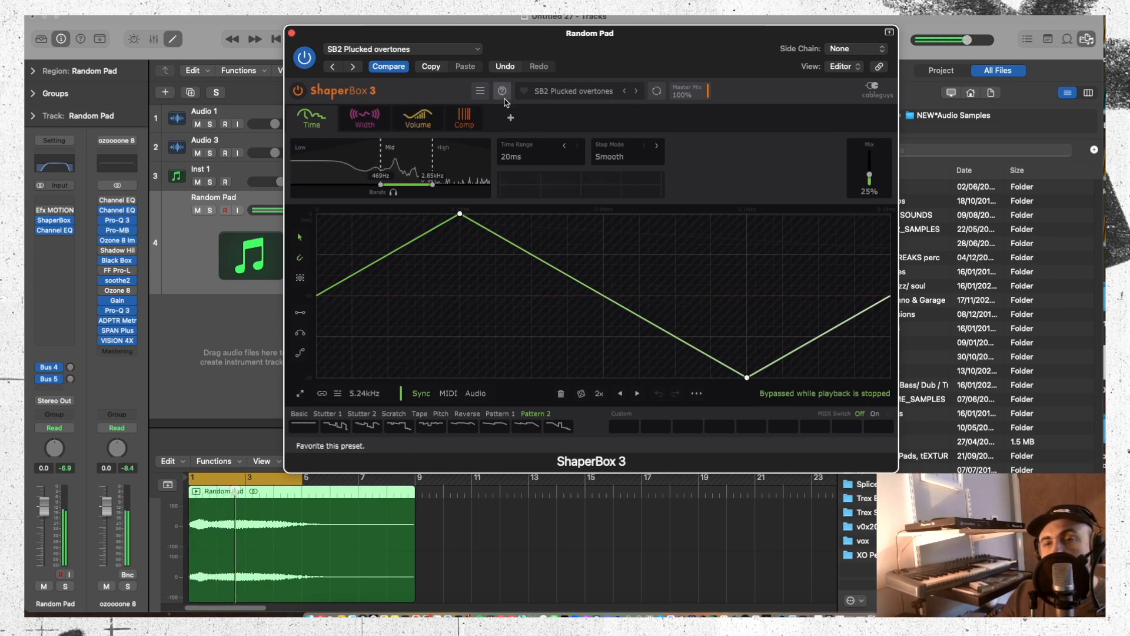
left_click(331, 113)
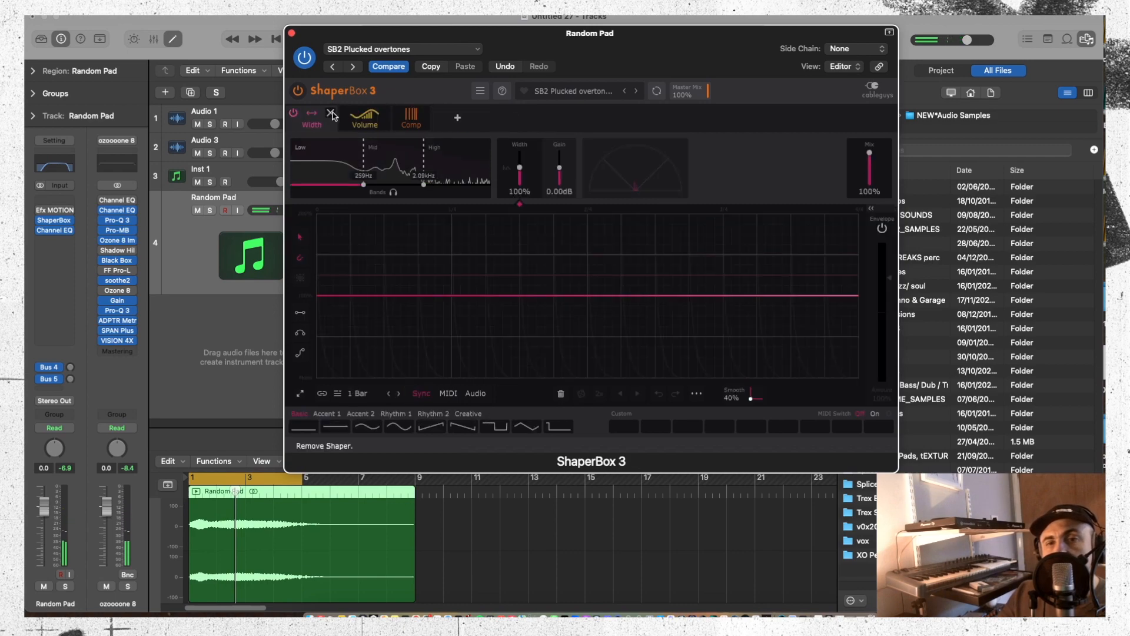
left_click(331, 113)
left_click(332, 114)
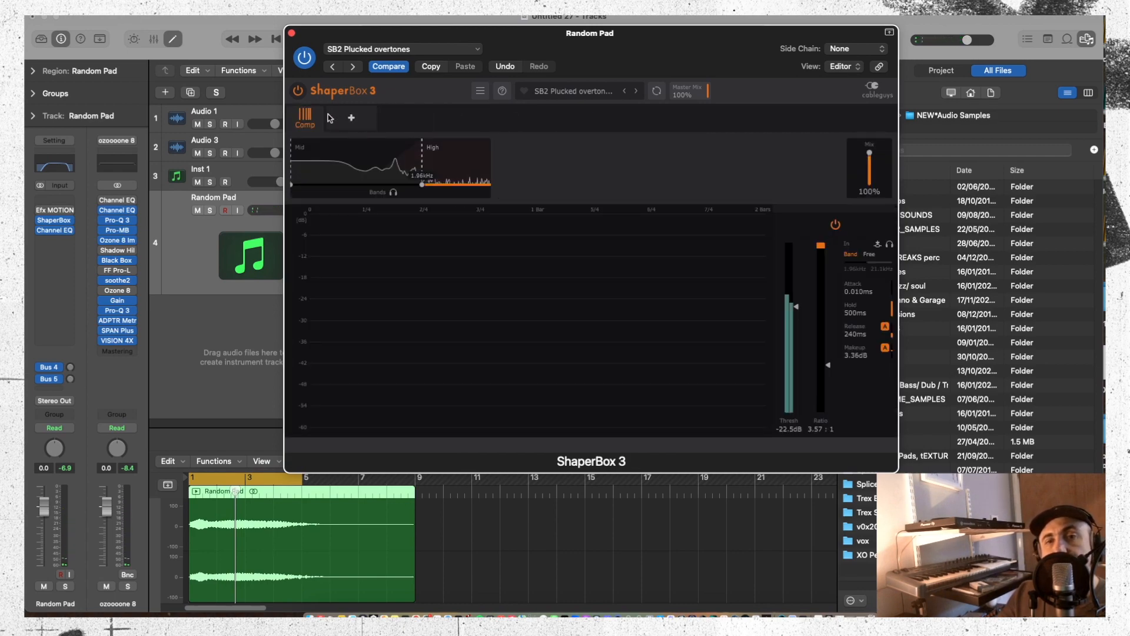
Remove the remaining Compressor and add a Filter shaper in its place
left_click(316, 113)
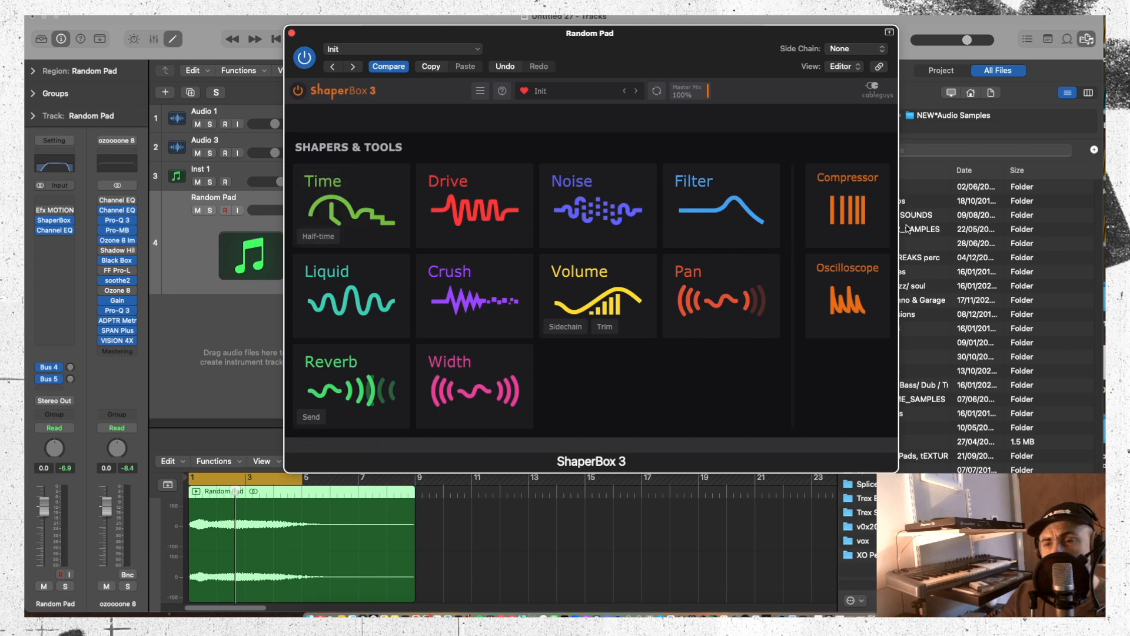
left_click(711, 204)
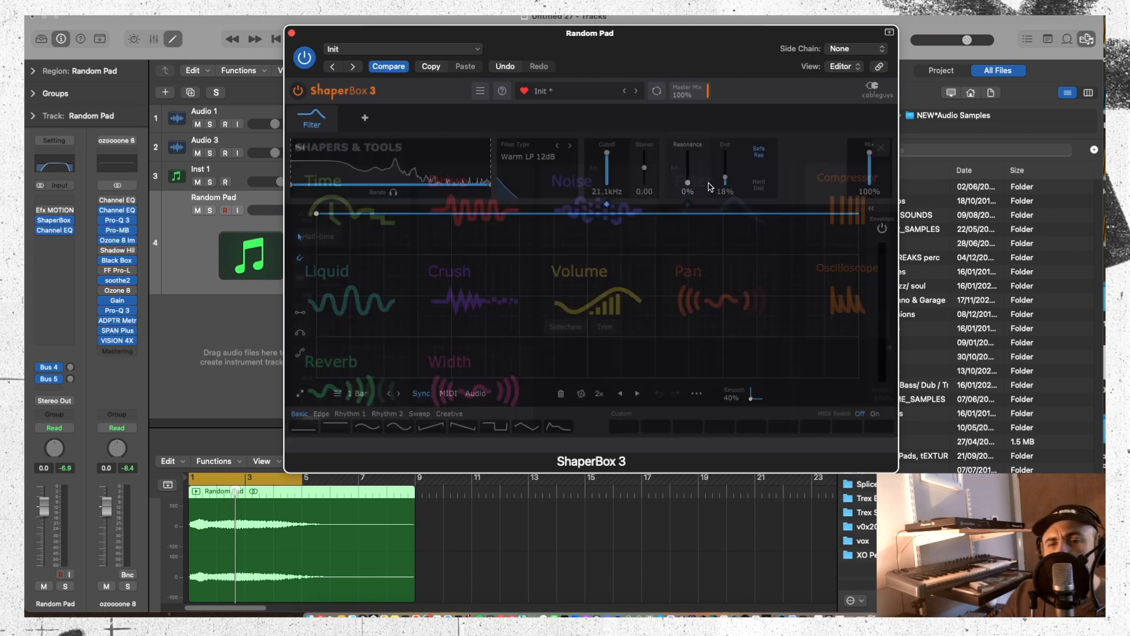
Bend the filter's cutoff line into a curve with an added breakpoint, and shift a selected section of it further along the bar
left_click(477, 213)
left_click_drag(322, 214, 647, 316)
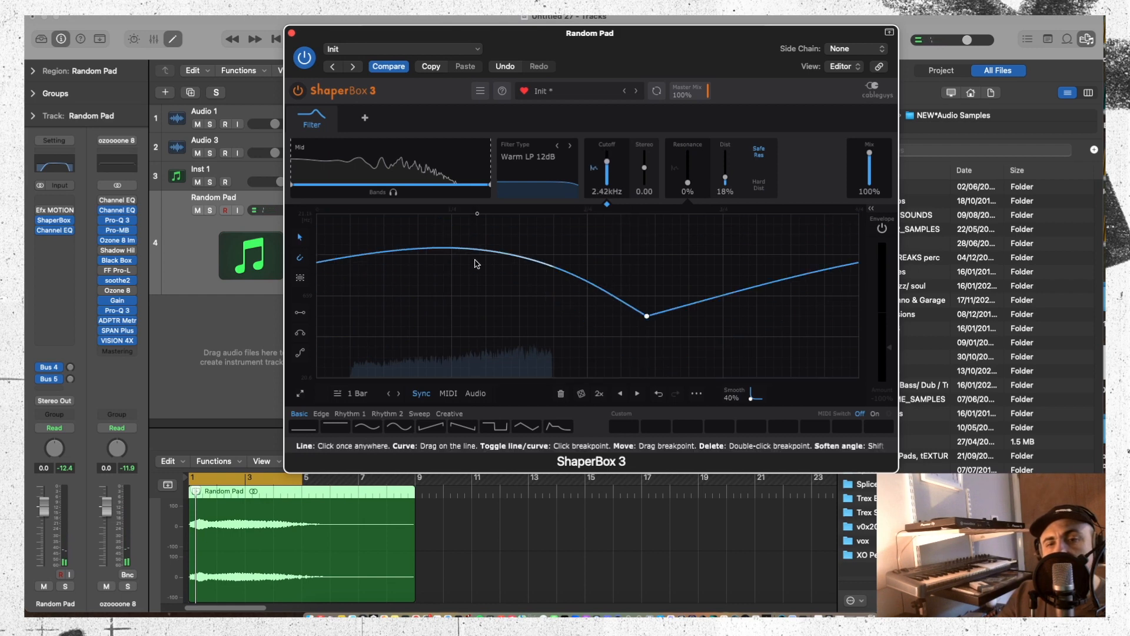
left_click_drag(320, 260, 455, 377)
left_click(300, 278)
left_click_drag(512, 299, 638, 299)
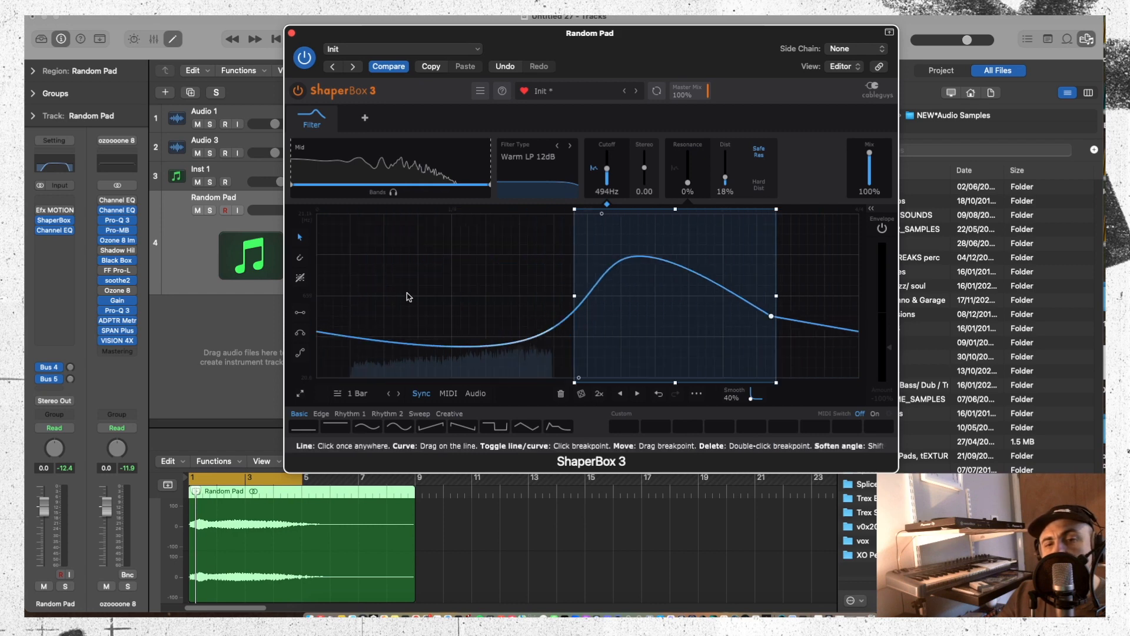
Draw straight segments into the cutoff curve, including a long fall from the maximum at the bar start to just before its midpoint
left_click(300, 313)
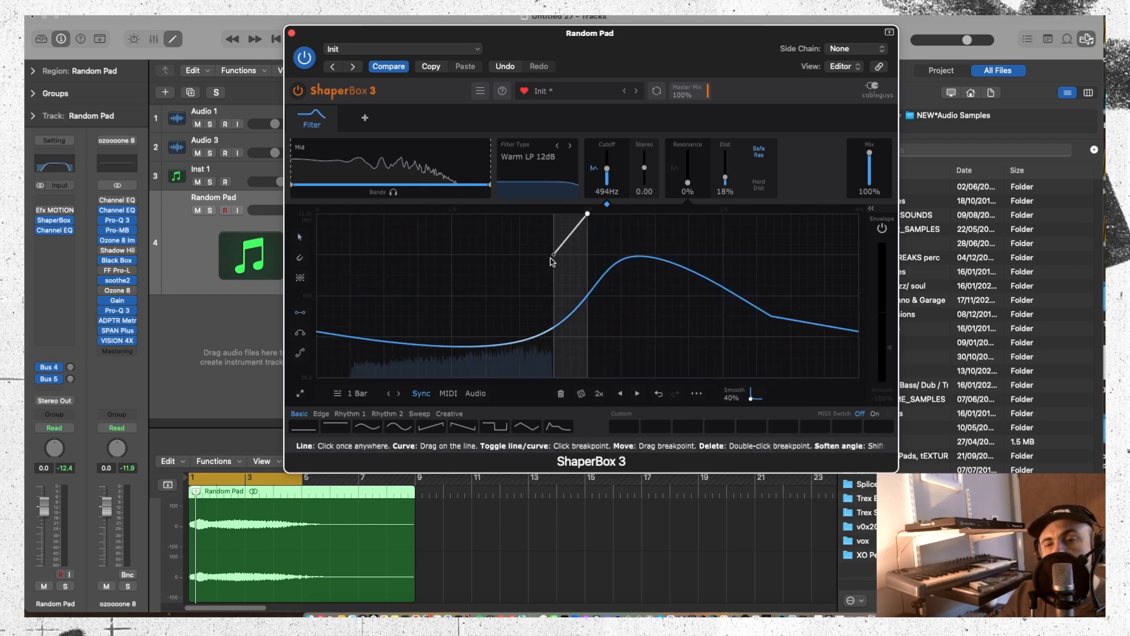
left_click(571, 305)
left_click_drag(571, 316, 316, 214)
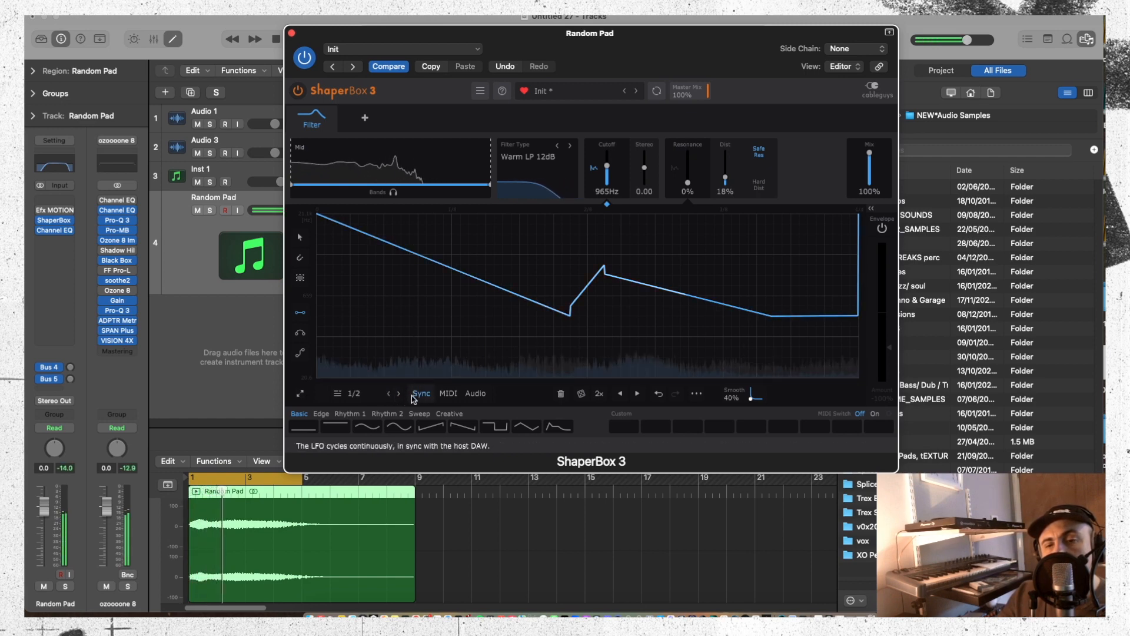
Try the filter LFO at a length of 1/16 and set it back to 1/2
left_click(389, 395)
left_click(389, 395)
left_click(389, 395)
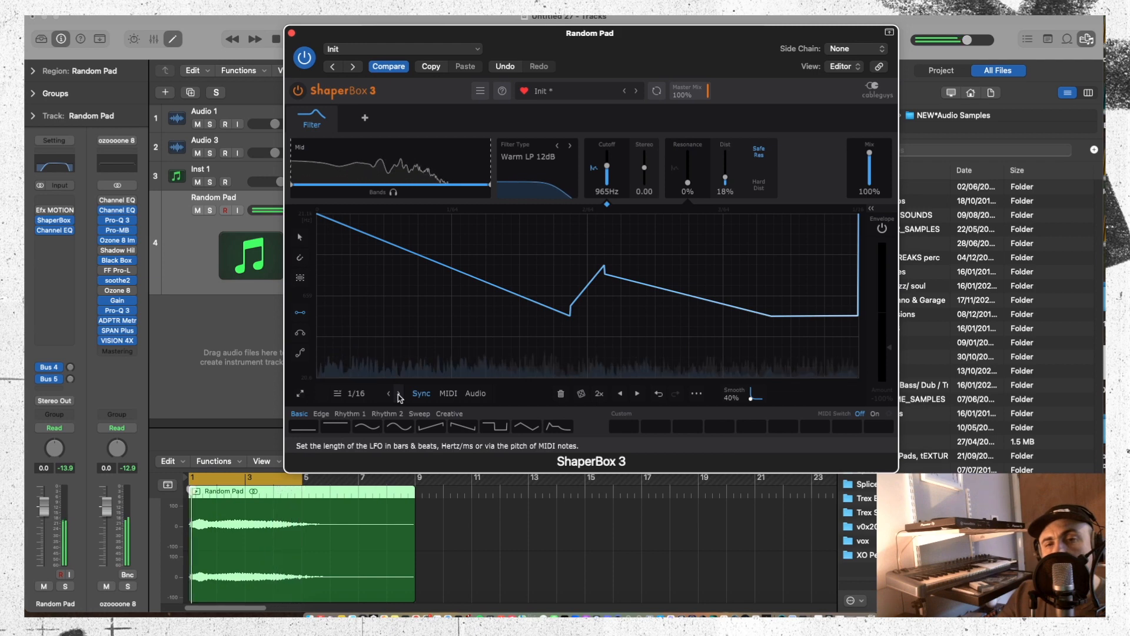
left_click(398, 394)
left_click(398, 394)
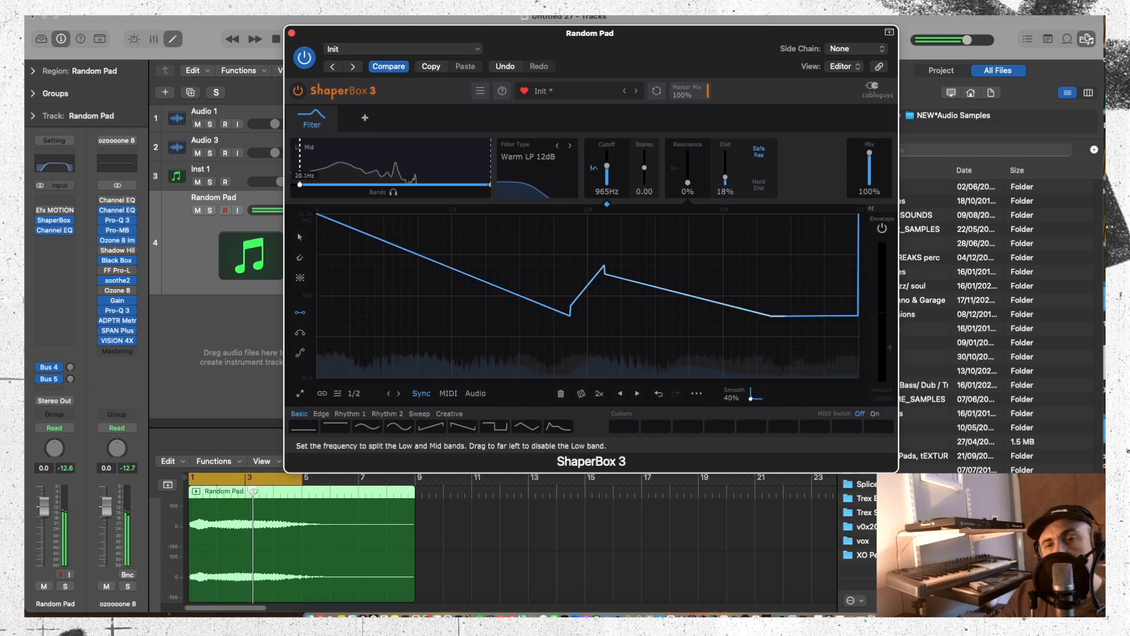
Audition the Warm Notch 12dB, Clean Notch 24dB, Clean Peak 12dB and Clean Peak 24dB filters, with the Low/Mid split at 24.8 Hz
left_click(528, 156)
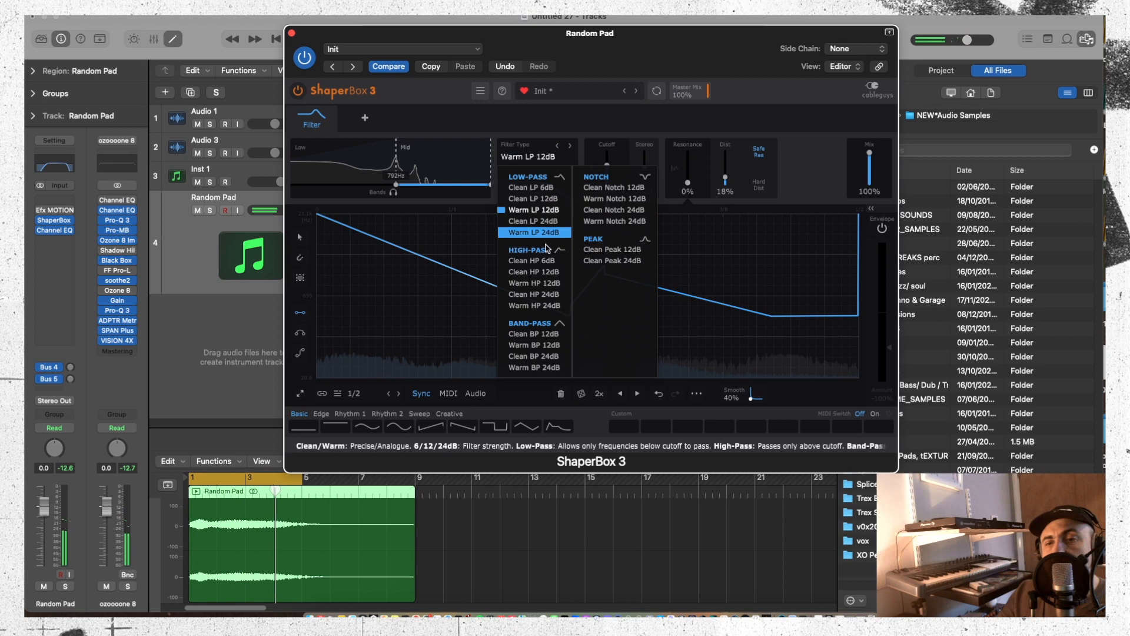
left_click(596, 199)
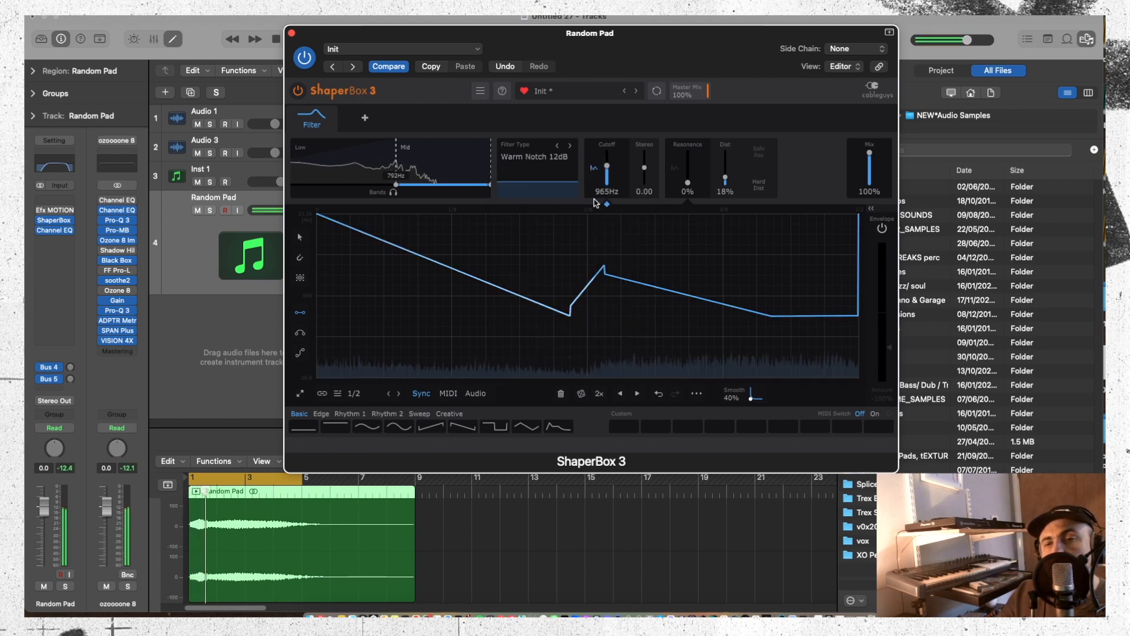
left_click_drag(393, 153, 389, 153)
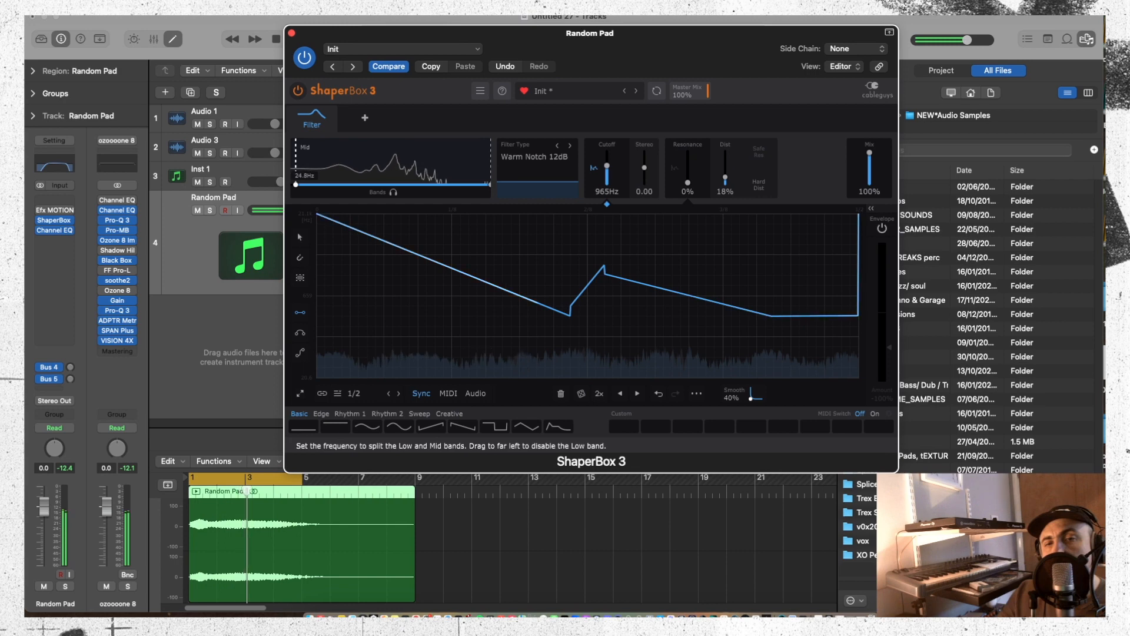
left_click(569, 146)
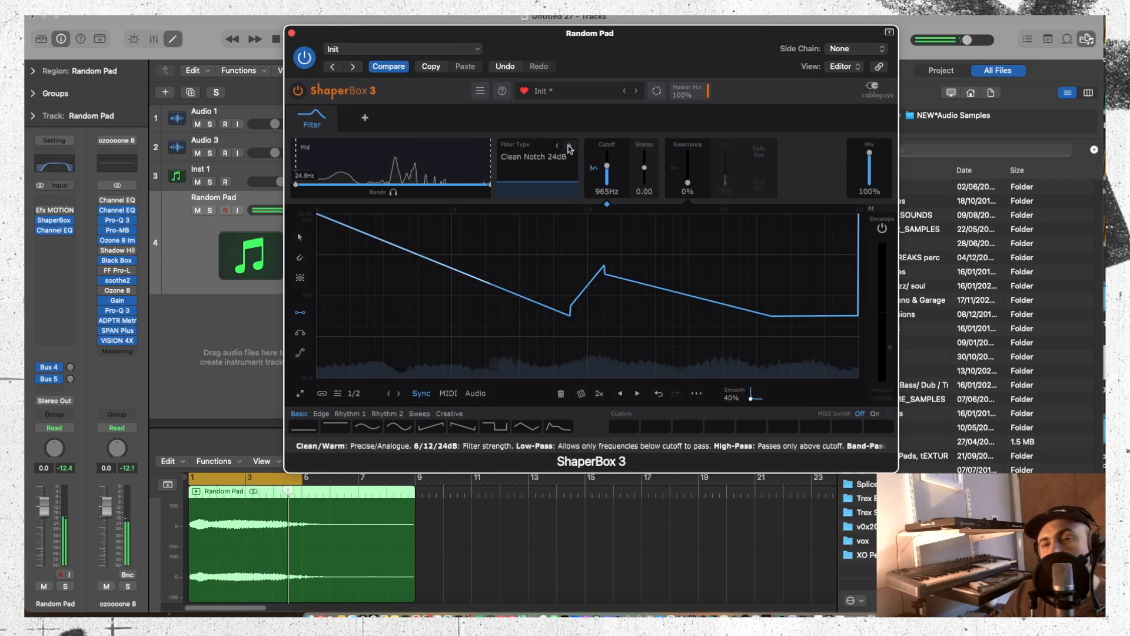
left_click(569, 146)
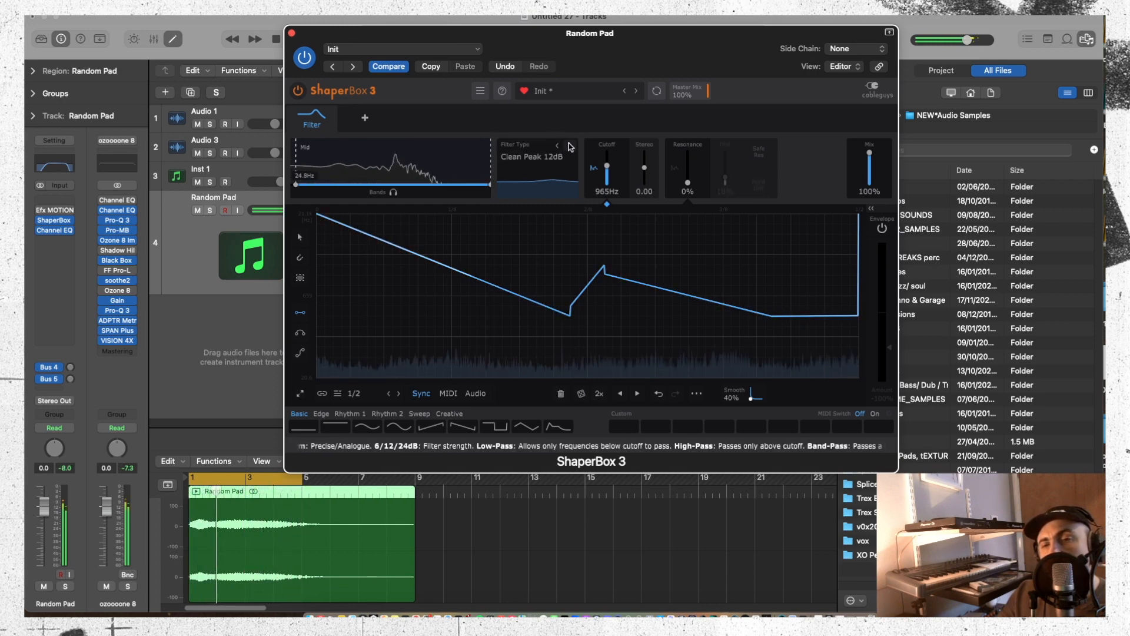
left_click(569, 146)
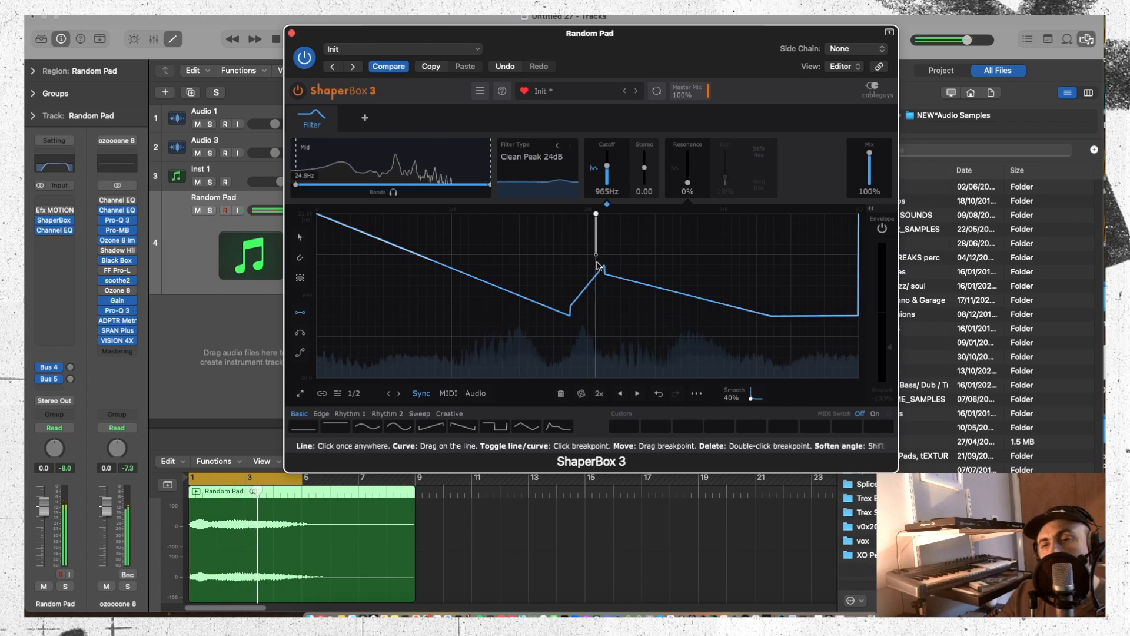
Raise the cutoff curve's middle peak to the maximum and set Resonance to 42%
left_click(605, 215)
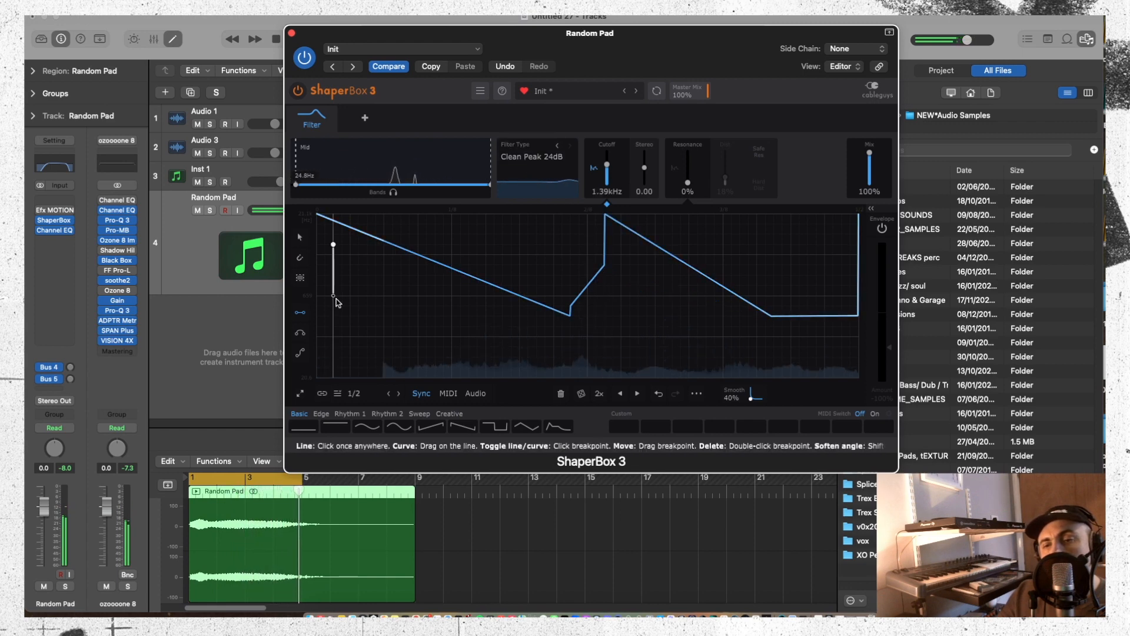
left_click_drag(681, 189, 687, 170)
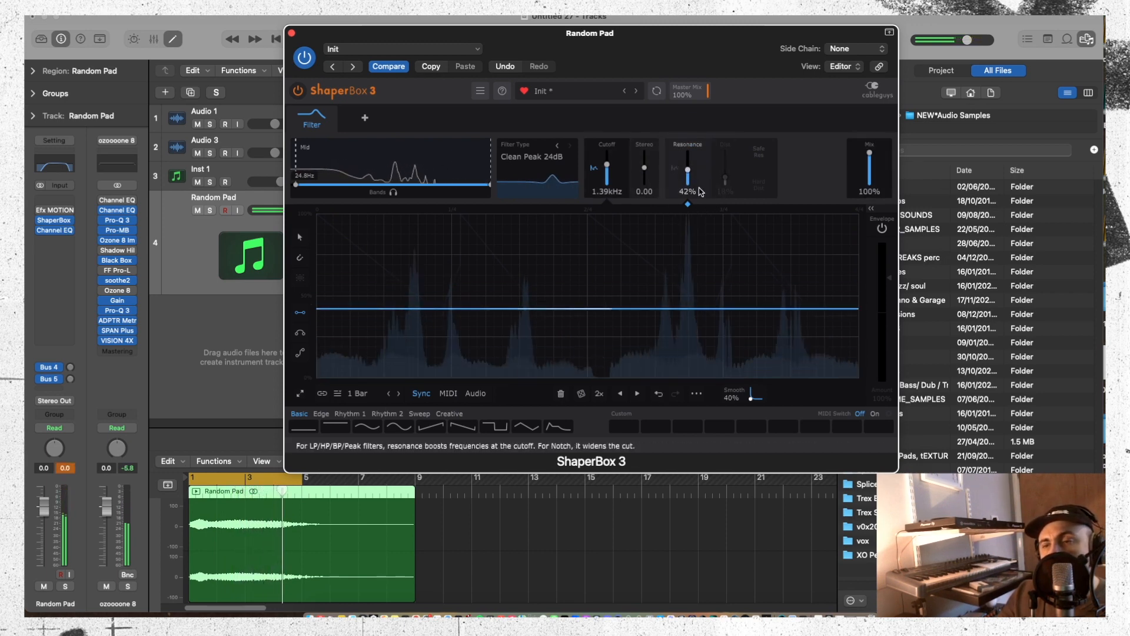
Switch the filter type to Warm Notch 12dB with the Low/Mid split at 730 Hz, and set Dist to 48%
left_click_drag(725, 177, 725, 170)
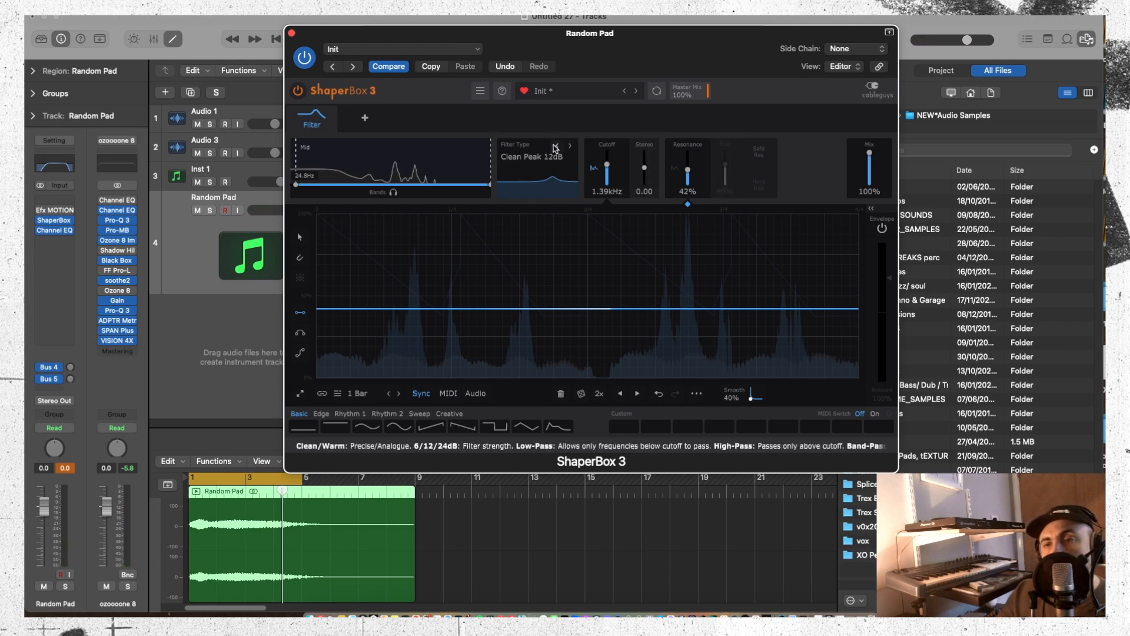
key("space")
left_click_drag(725, 164, 725, 169)
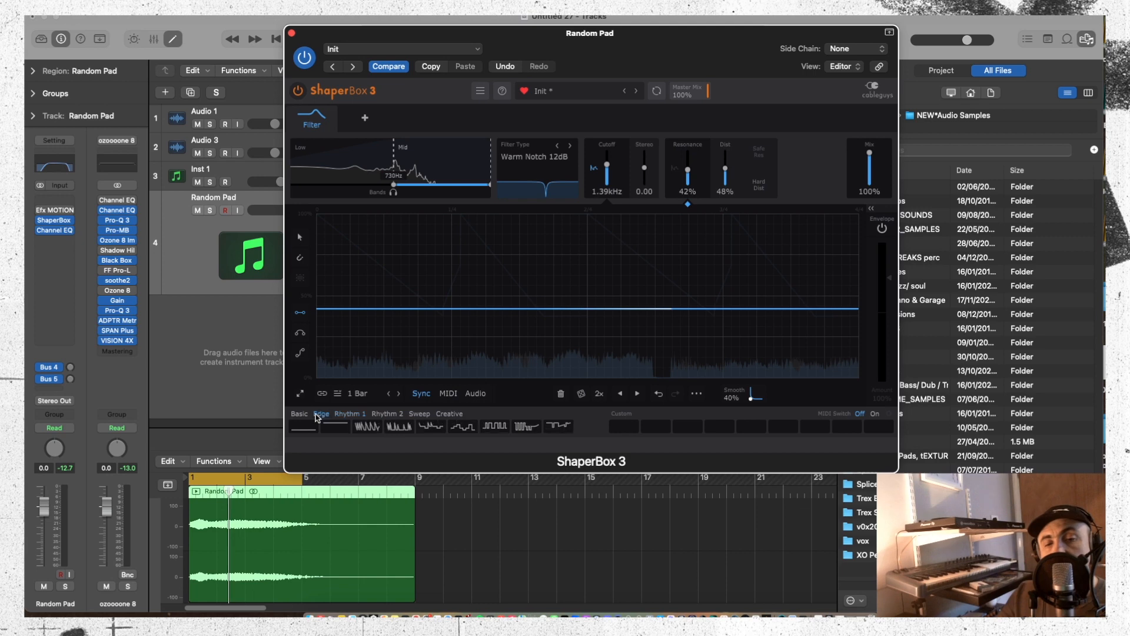
Apply the basic sine shape to the resonance modulation and set the filter type to Clean LP 6dB
left_click(367, 427)
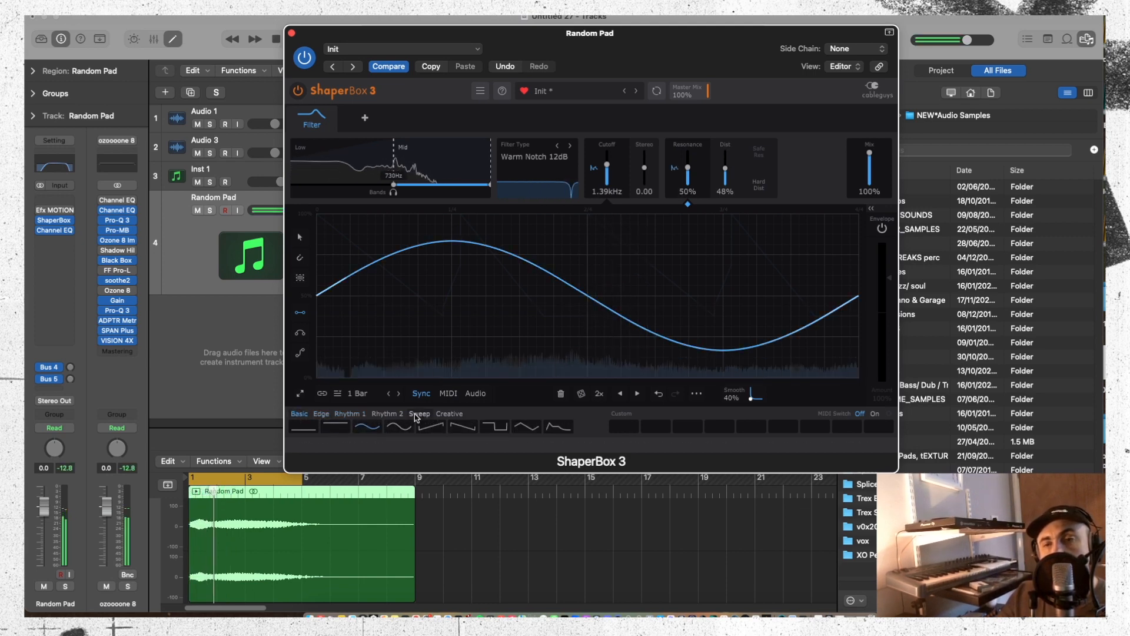
left_click(532, 155)
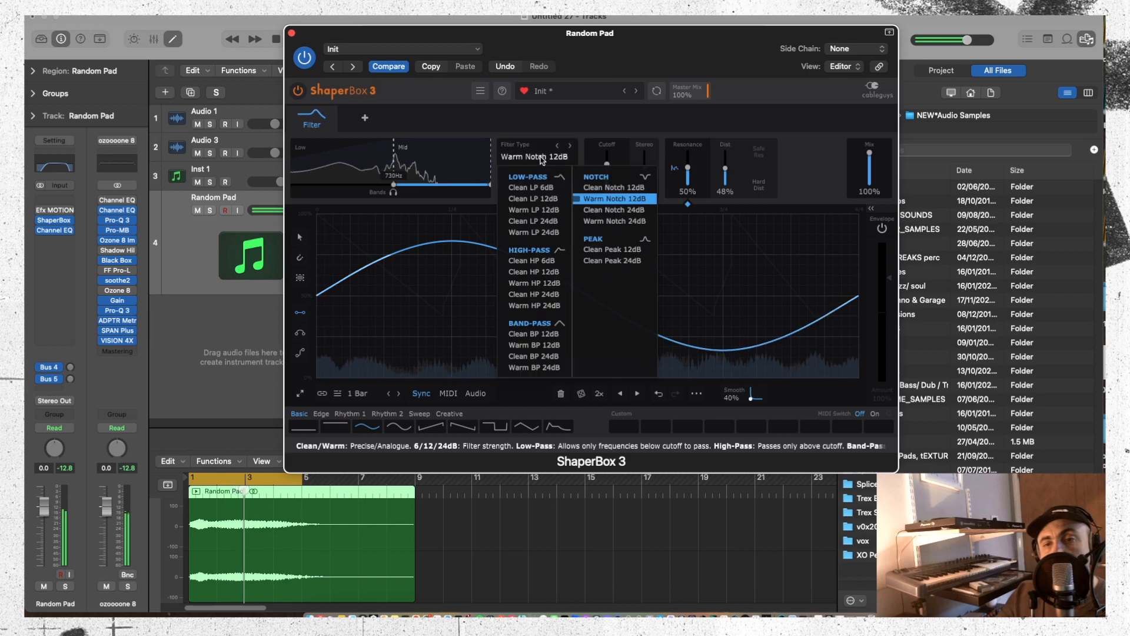
left_click(530, 187)
left_click(468, 243)
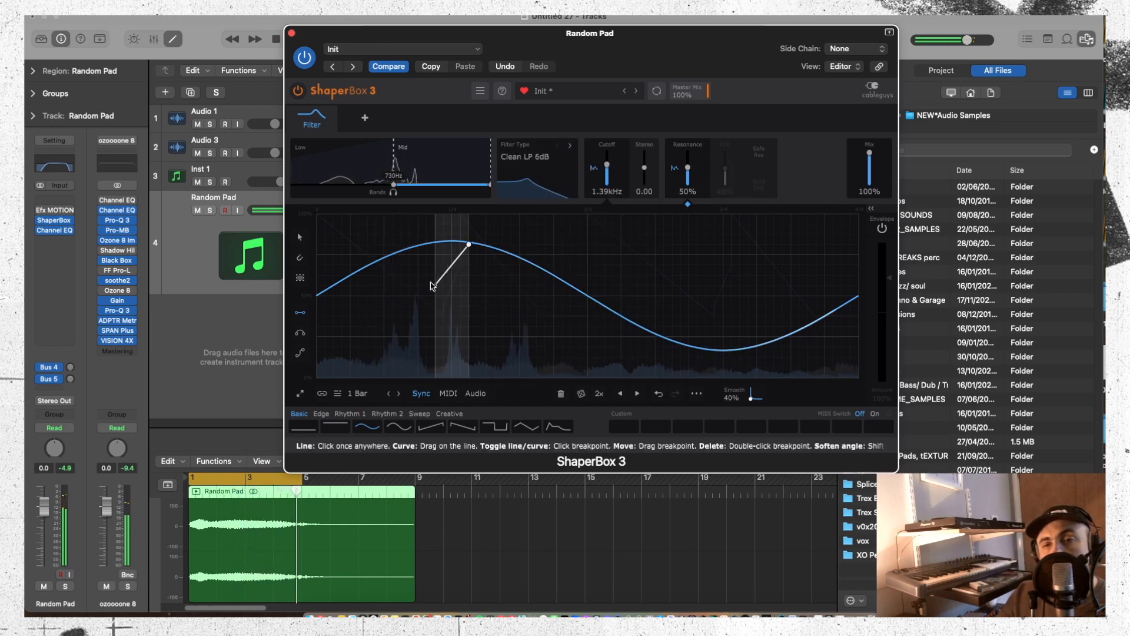
left_click(508, 168)
left_click(507, 169)
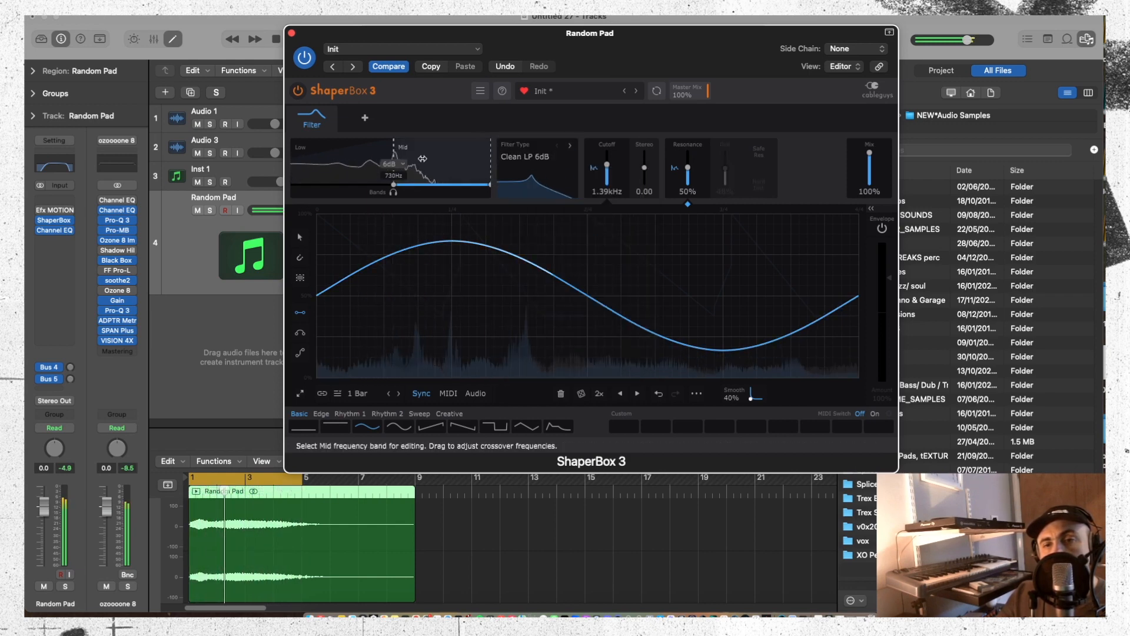
Set the Low/Mid split to 57.1 Hz, and adjust Resonance before giving its modulation a zigzag wave from the Creative shapes
left_click_drag(338, 164, 334, 165)
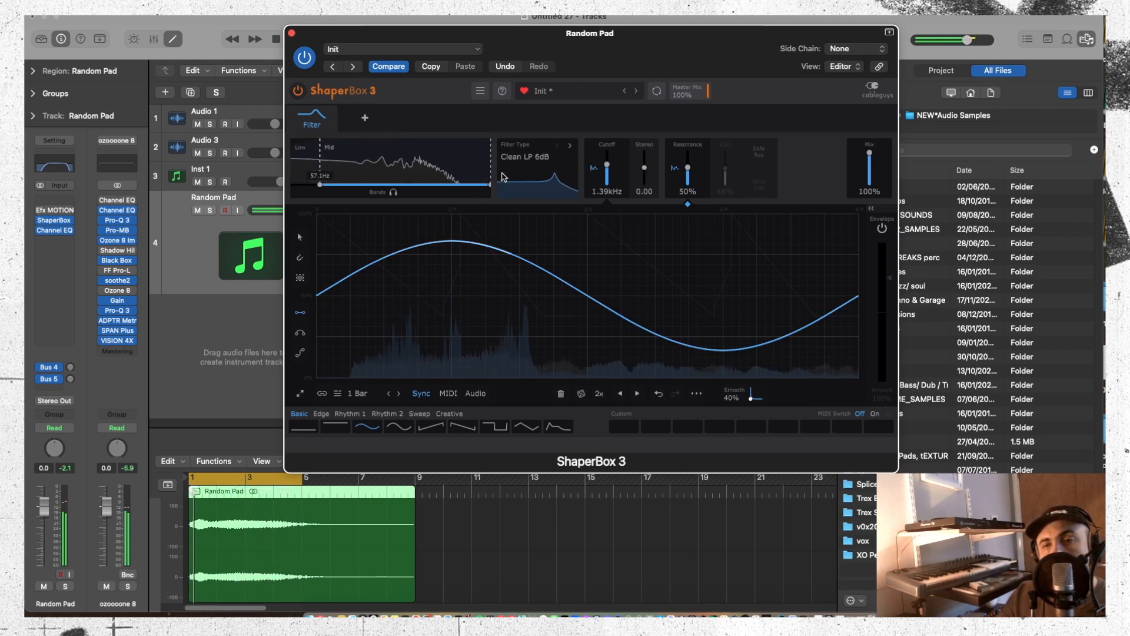
left_click_drag(687, 167, 687, 177)
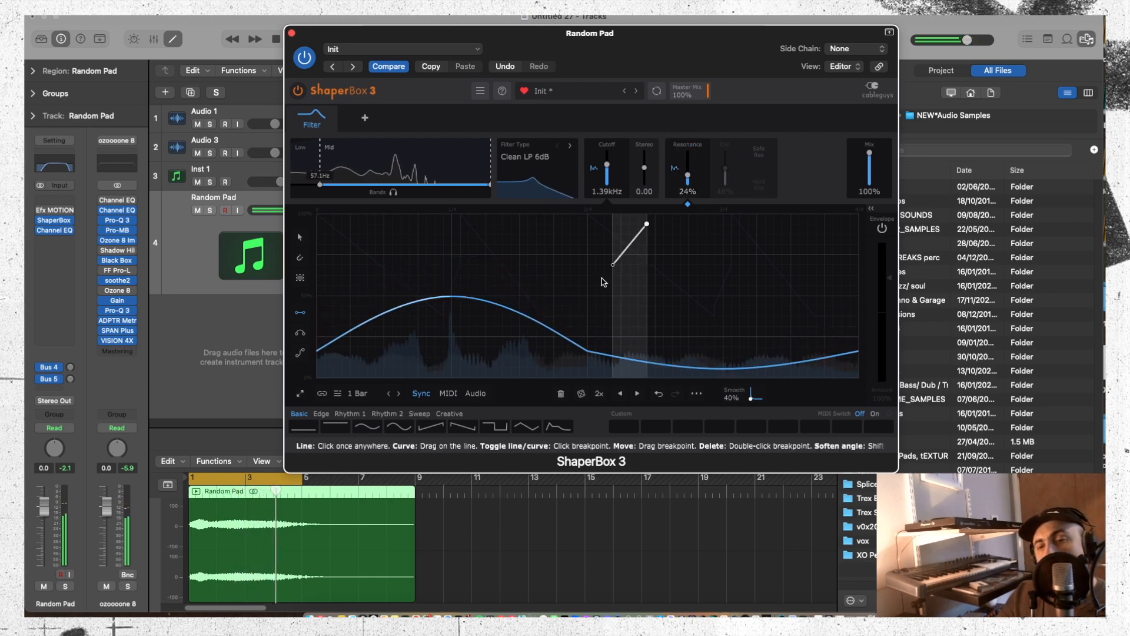
left_click(449, 413)
left_click(462, 425)
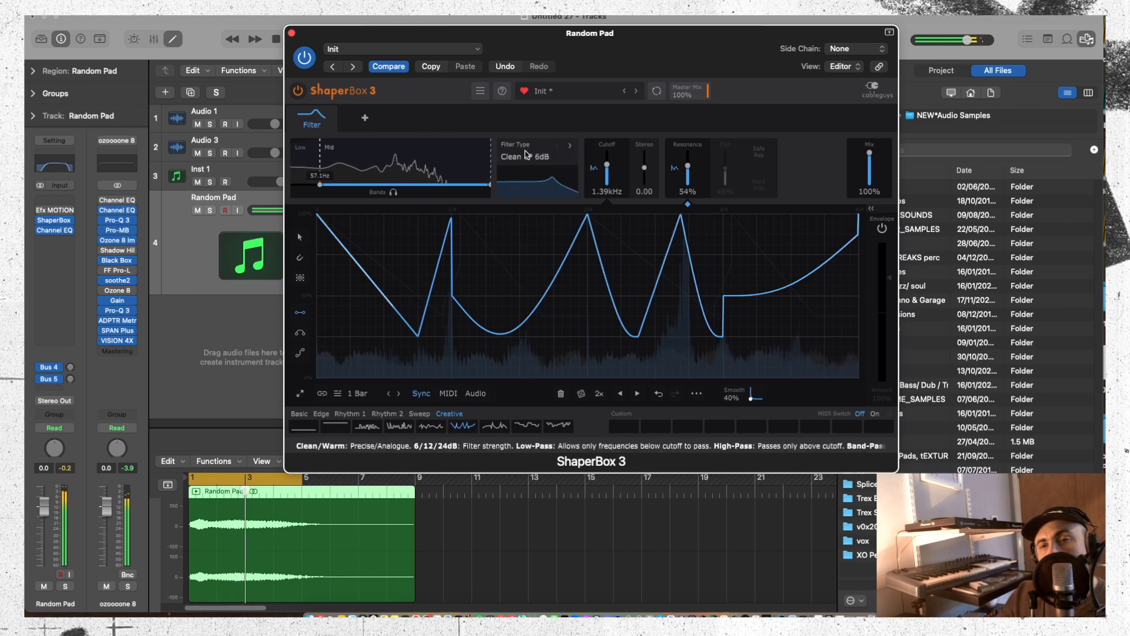
Remove the modified Filter shaper and add a fresh one with default settings
left_click(365, 118)
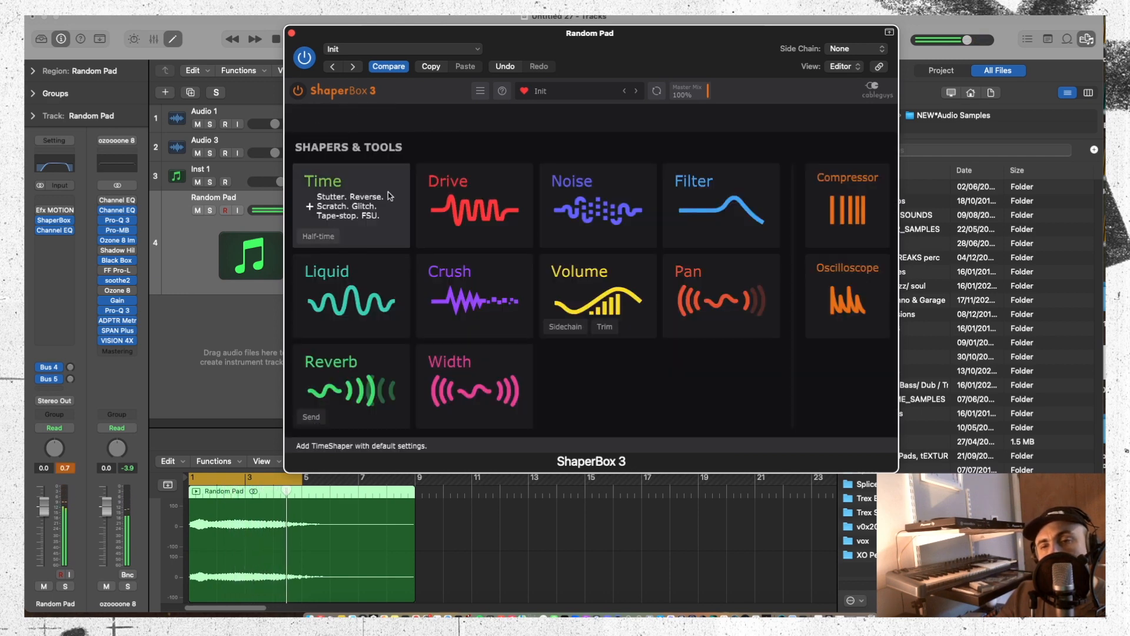
left_click(713, 177)
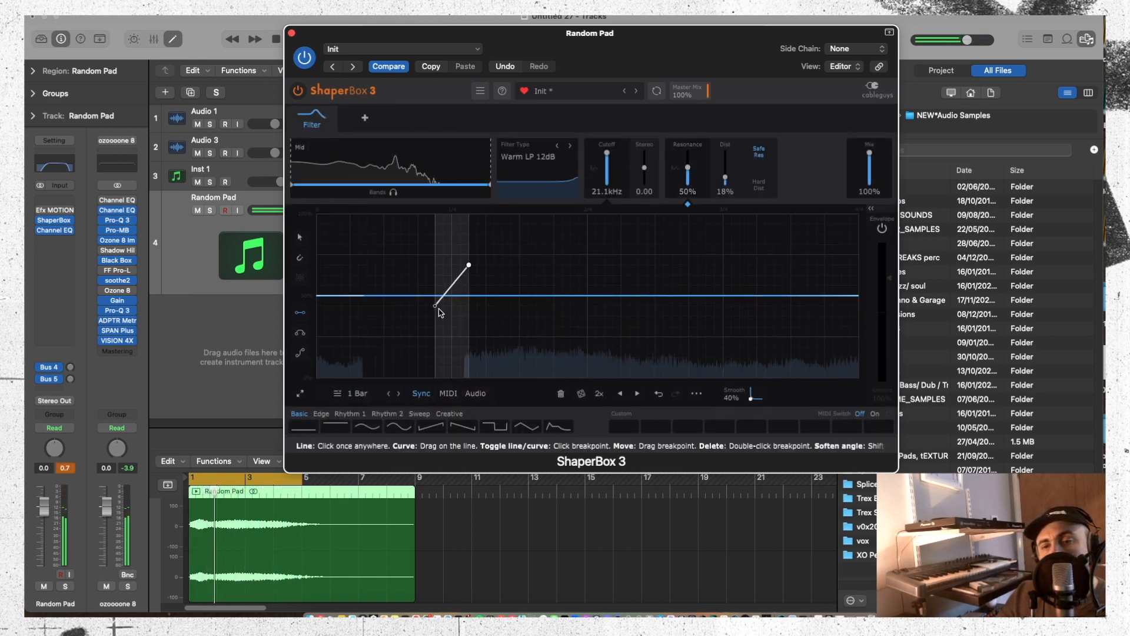
Shape the resonance line to start near zero and peak at the maximum about two-thirds through the bar, with a downward-bowed rise
left_click(300, 237)
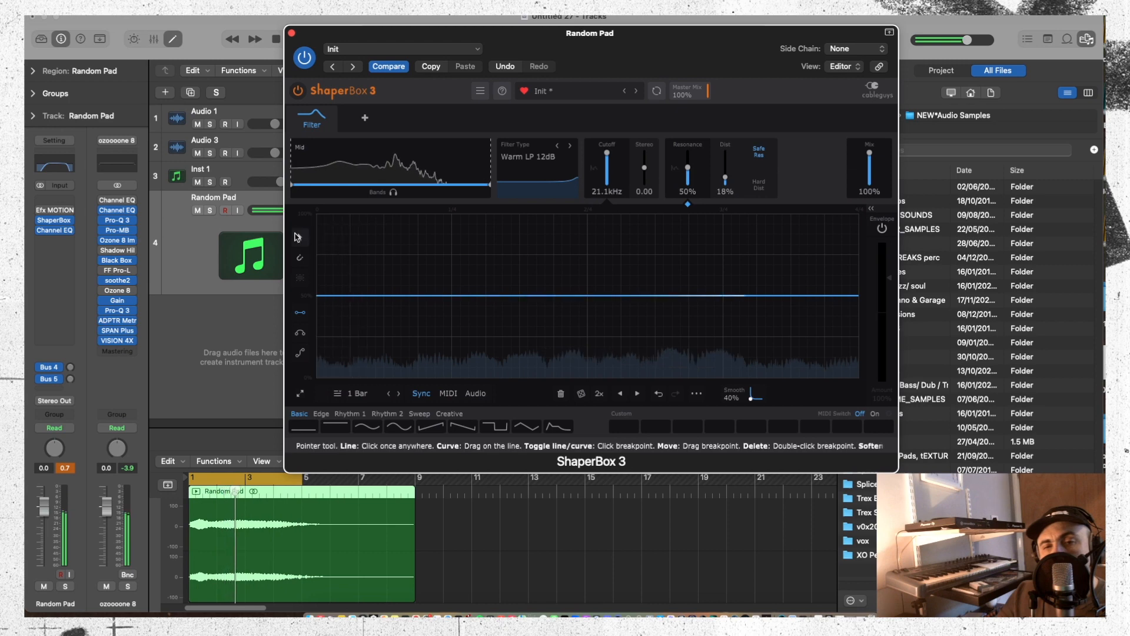
left_click(452, 296)
left_click(673, 295)
left_click_drag(675, 297, 681, 213)
left_click_drag(672, 296, 317, 373)
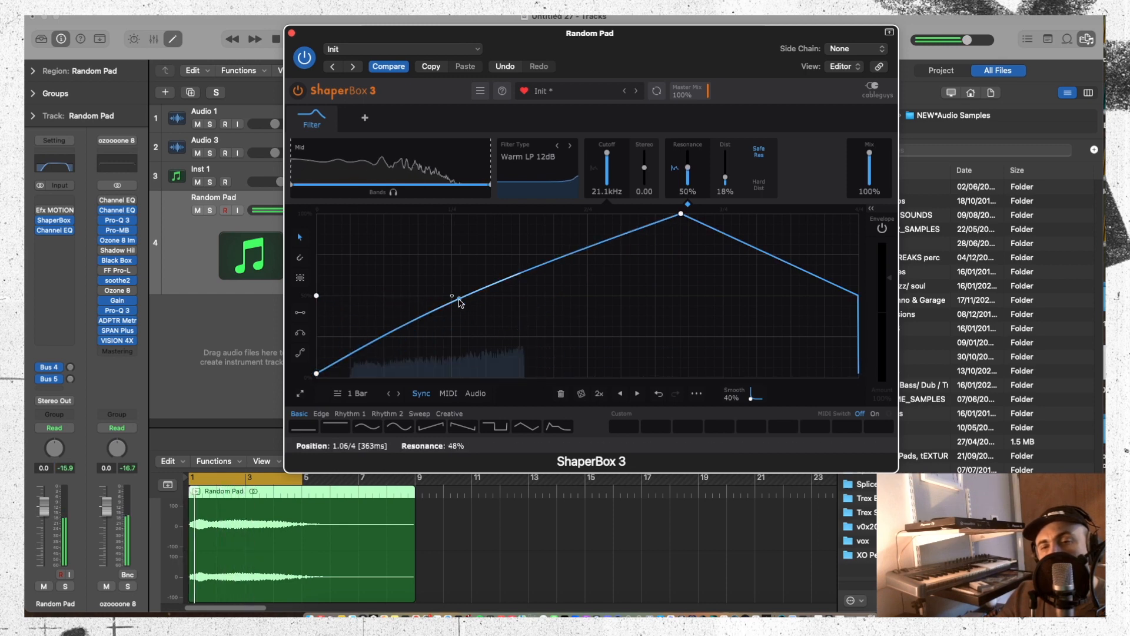
left_click_drag(454, 324, 472, 377)
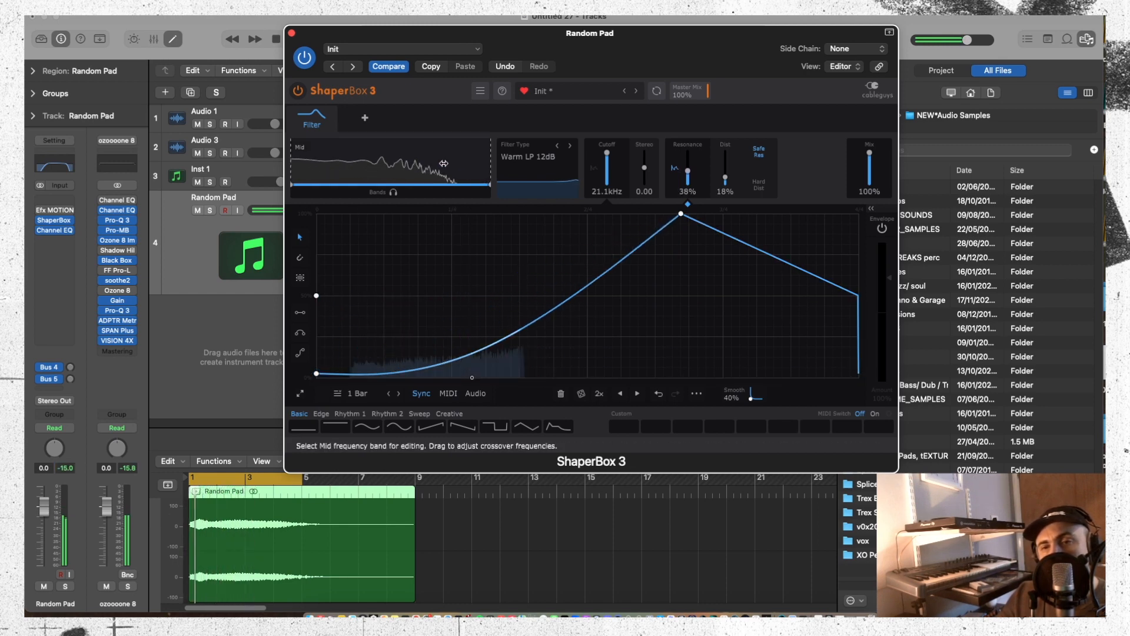
Try the Clean LP 6dB and Clean HP 6dB filters, and move the resonance peak earlier to about 30% of the bar
left_click(537, 174)
left_click(535, 186)
left_click(542, 171)
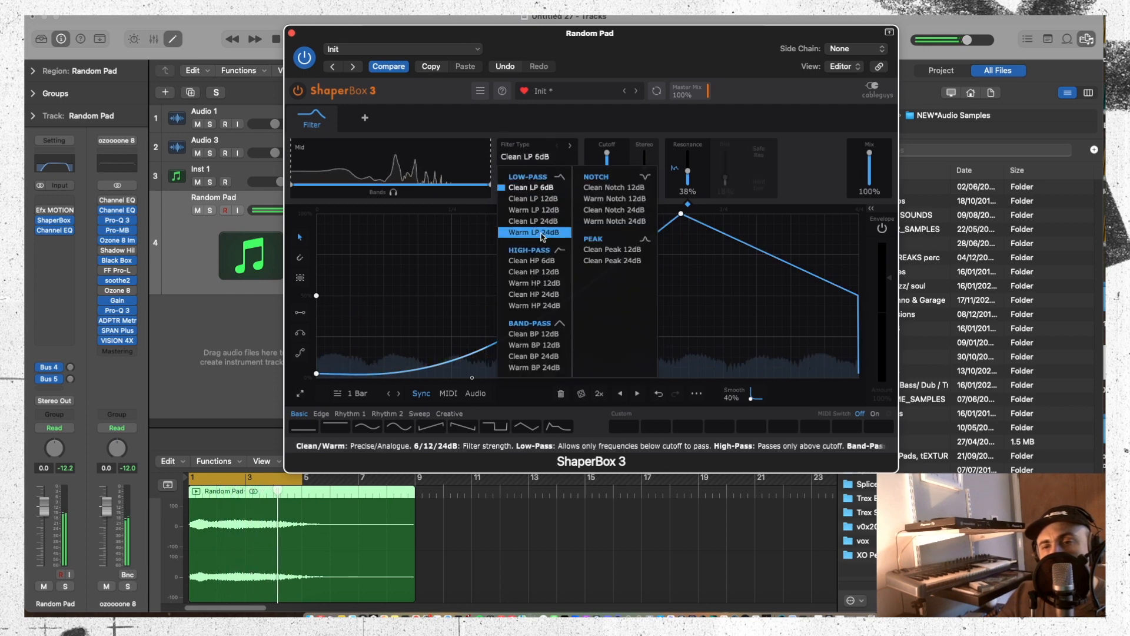
left_click(545, 261)
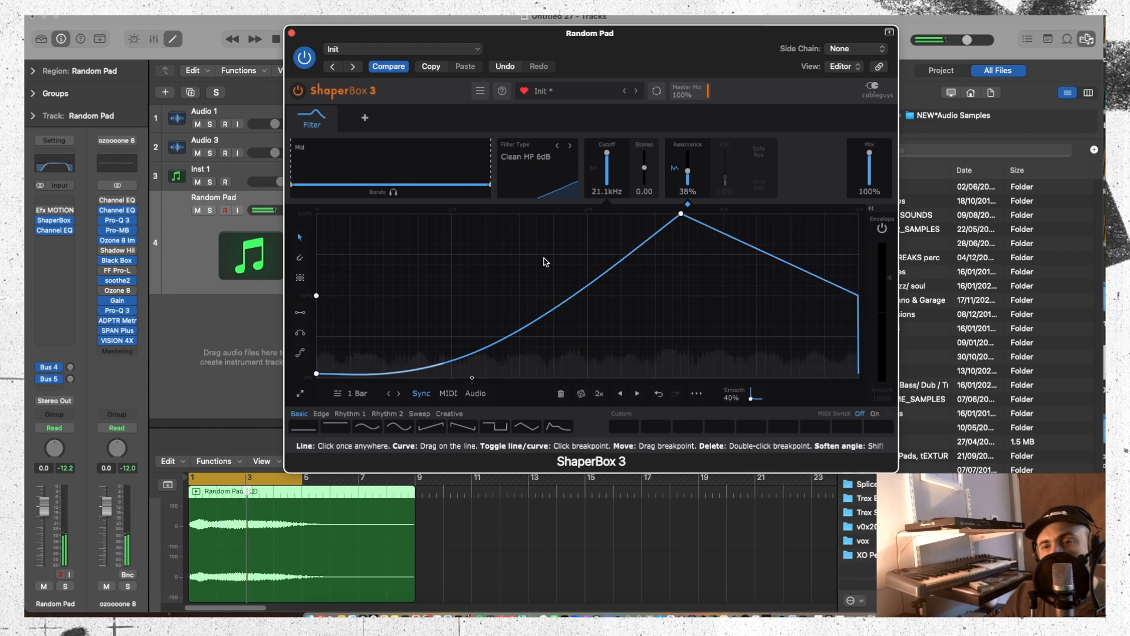
left_click_drag(681, 213, 481, 214)
Audition further high-pass types, including Warm HP 12dB, and switch the filter to Clean BP 12dB
left_click(570, 146)
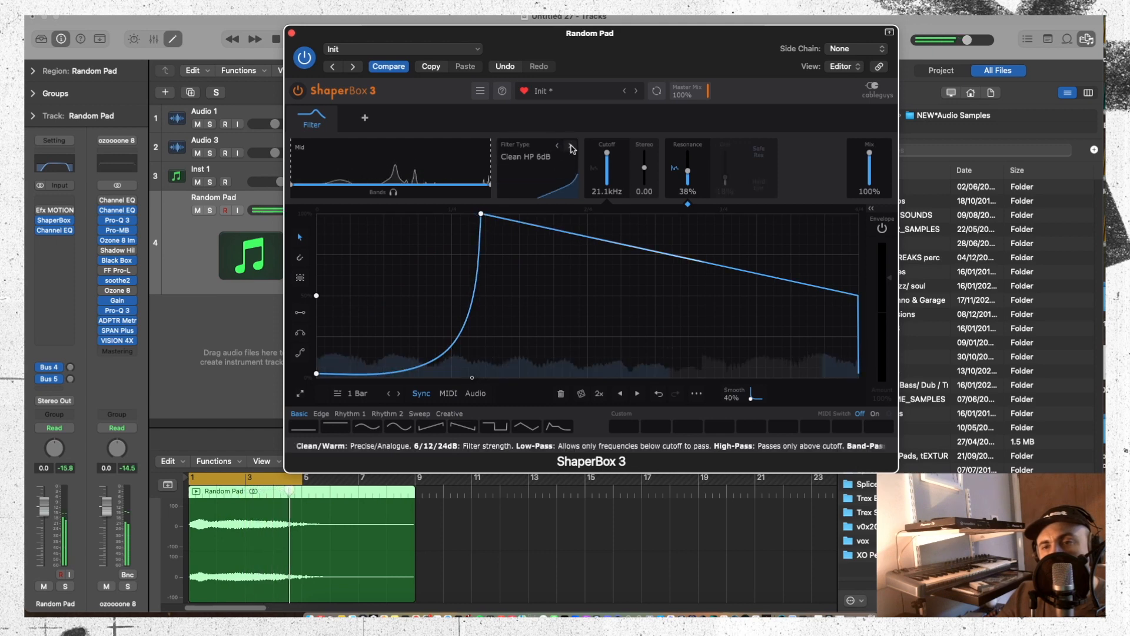
left_click(571, 147)
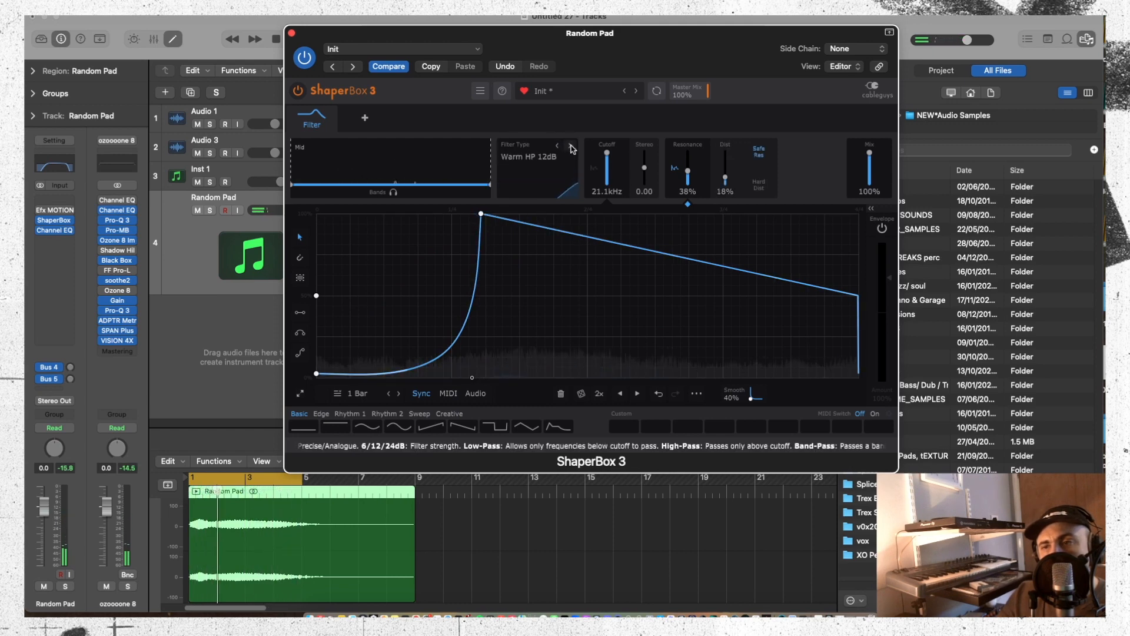
left_click(571, 147)
left_click(571, 147)
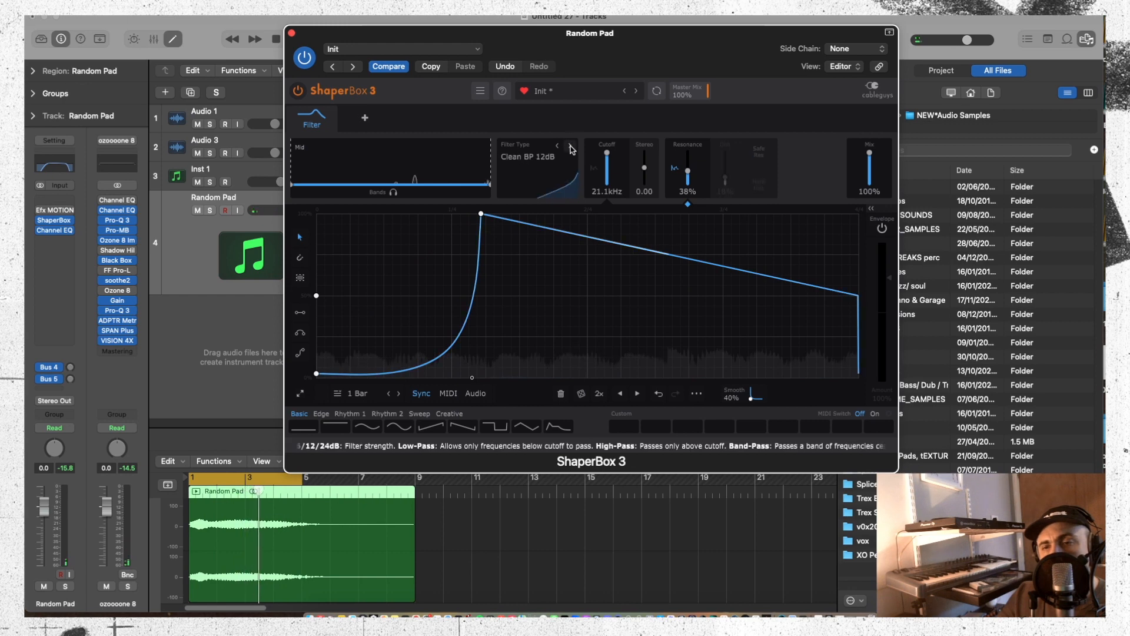
Try the notch filter types, including Warm Notch 12dB and Clean Notch 24dB, and move the resonance peak to about 75% of the bar
left_click(570, 147)
left_click(570, 147)
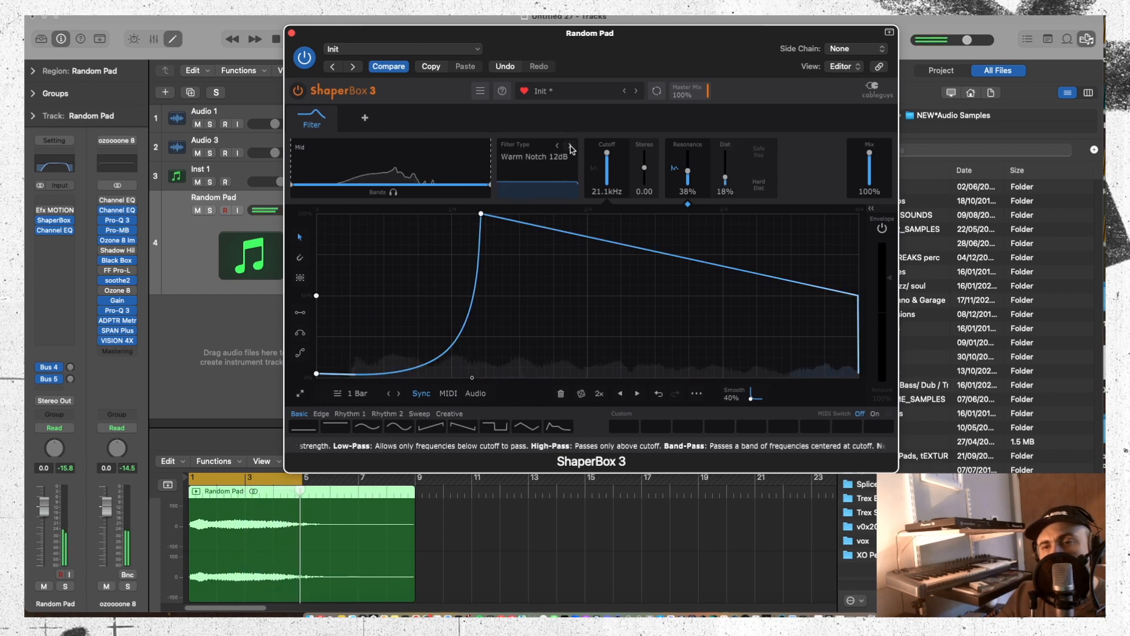
left_click_drag(481, 214, 723, 214)
Split the Low and Mid bands at 506 Hz and lower the filter resonance to 10%
left_click_drag(292, 184, 382, 184)
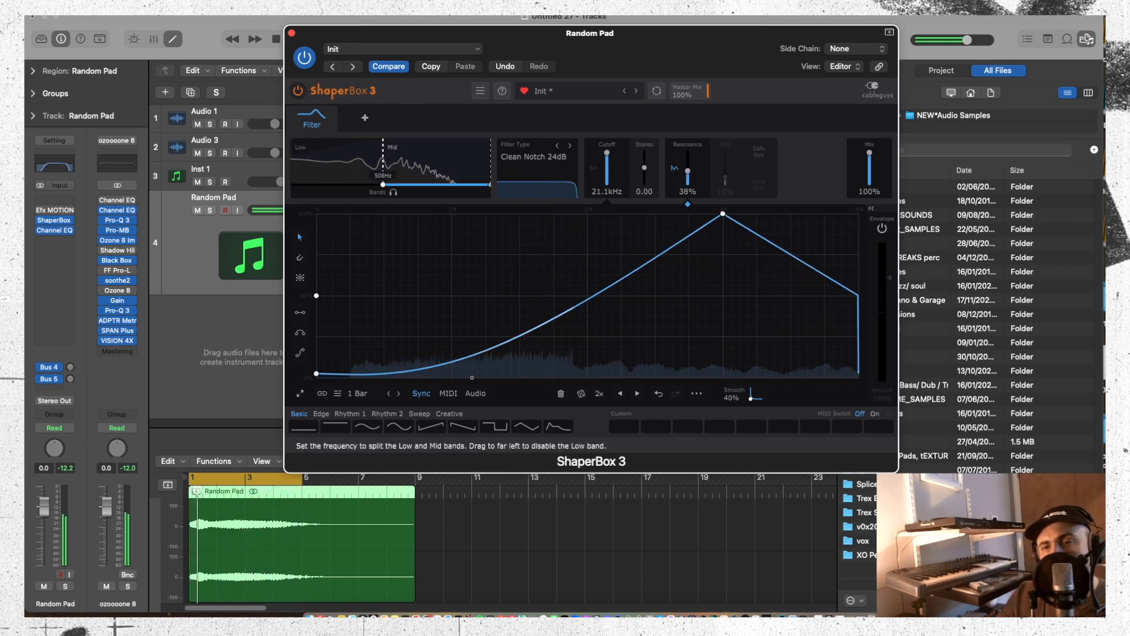
left_click_drag(688, 171, 688, 179)
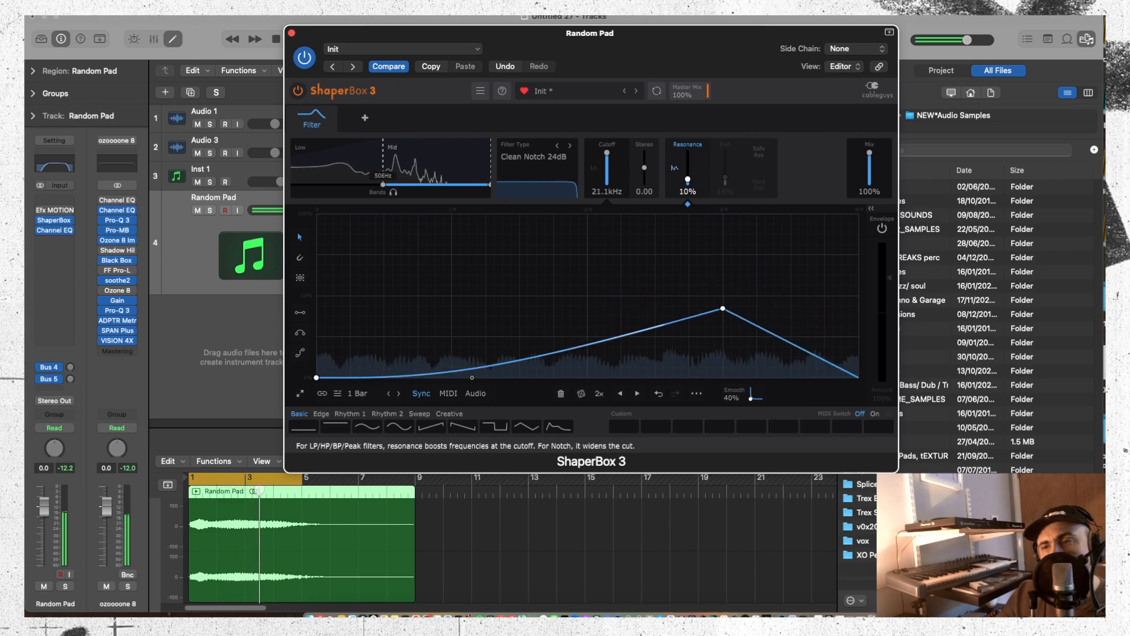
Enable the resonance envelope with its detailed settings shown, and try envelope amounts of 200% and -200%
left_click(881, 228)
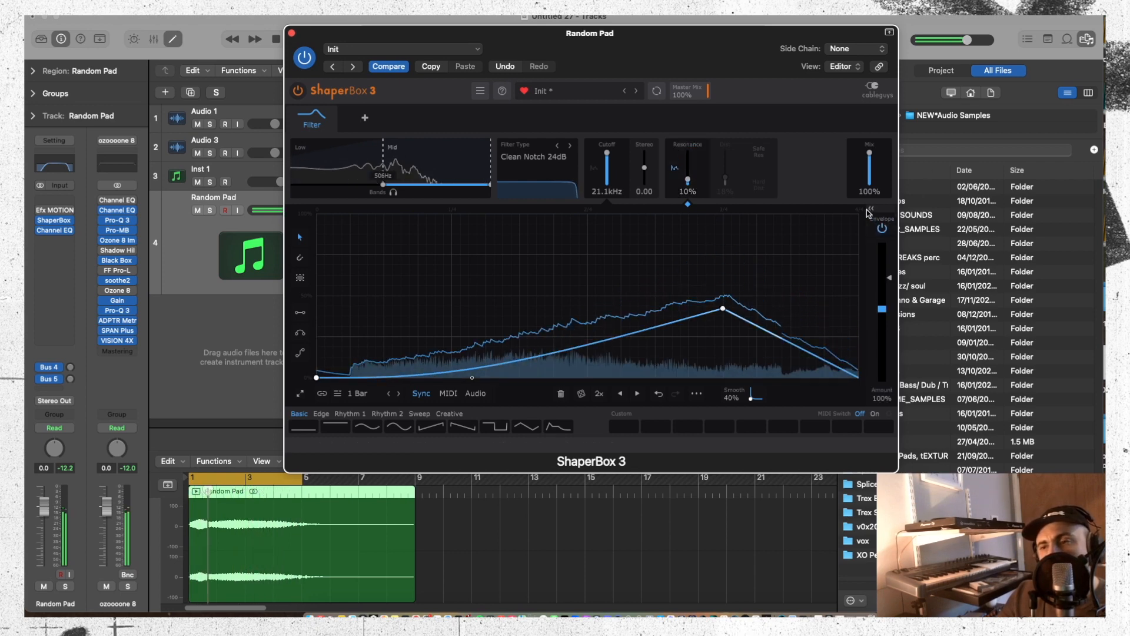
left_click(869, 211)
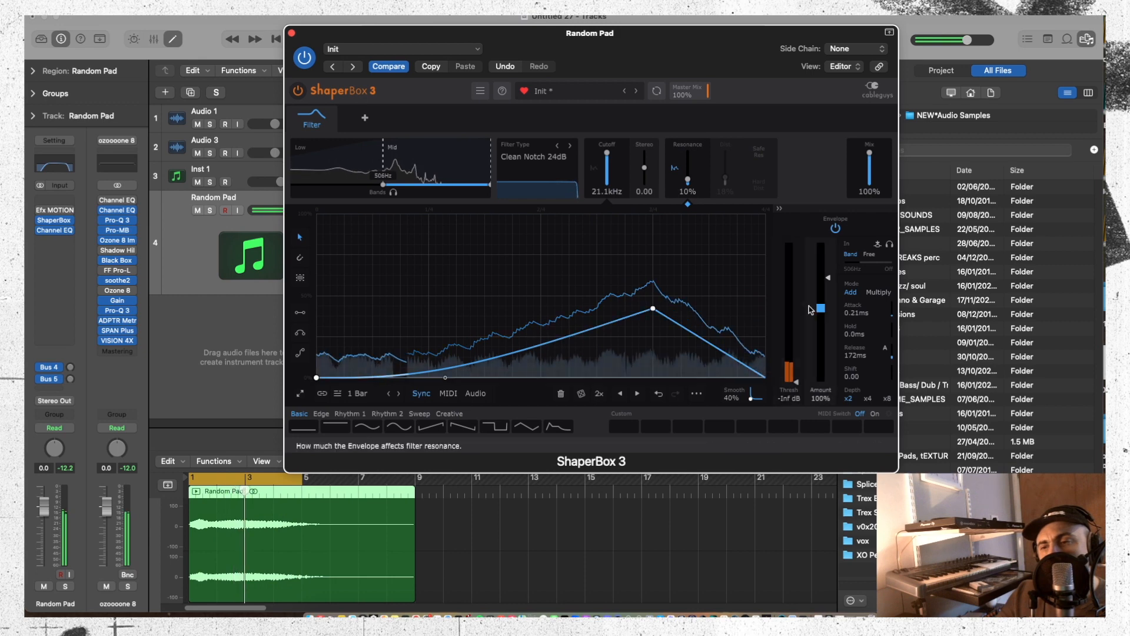
key("space")
left_click_drag(828, 346, 829, 242)
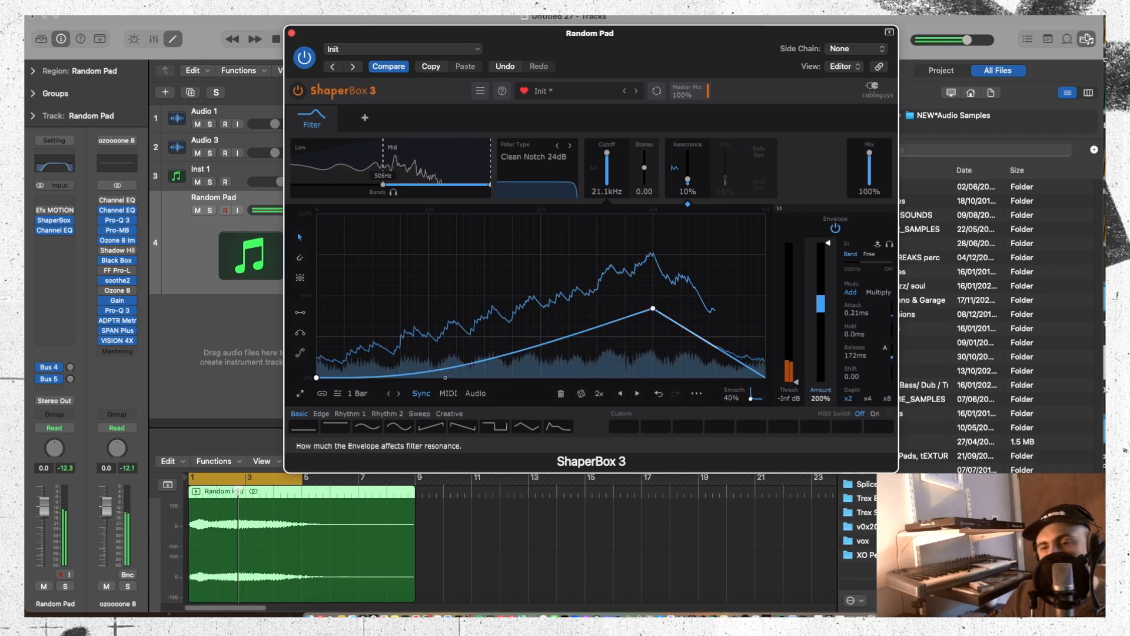
left_click_drag(829, 243, 829, 381)
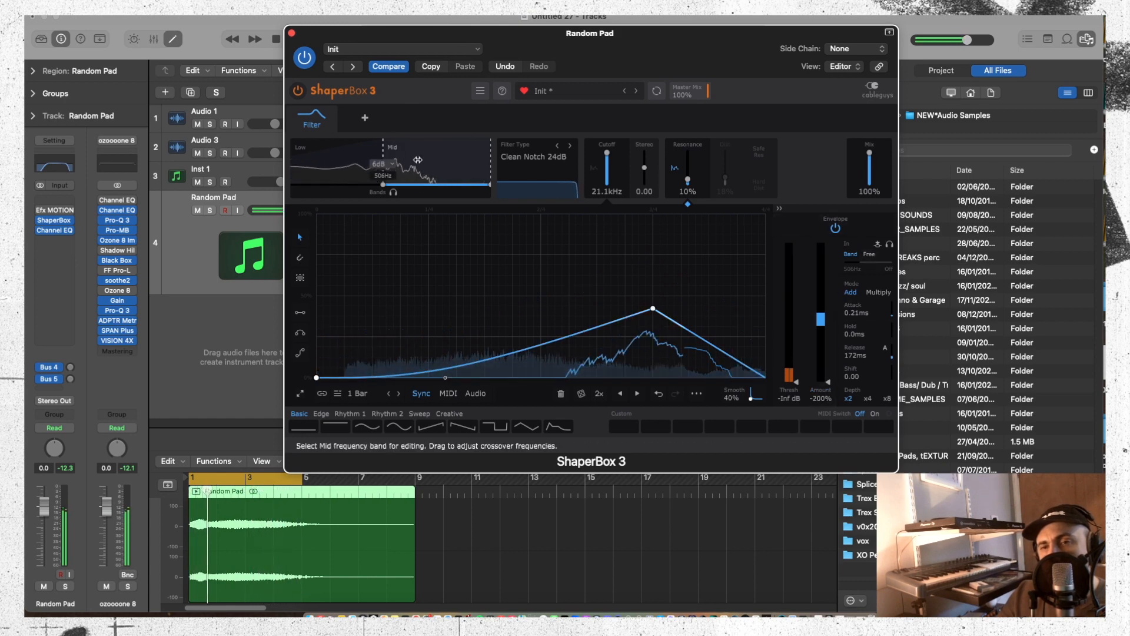
Replace the resonance line with a rising ramp bowed downward, using Clean HP 6dB on the full frequency range without a Low band
left_click(436, 434)
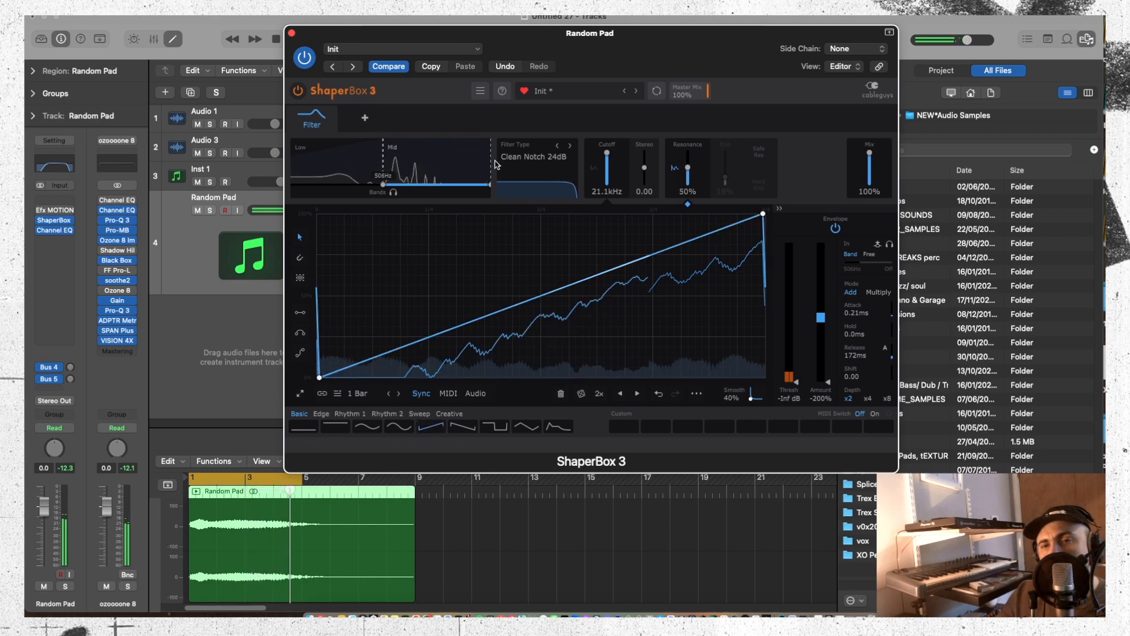
left_click(526, 157)
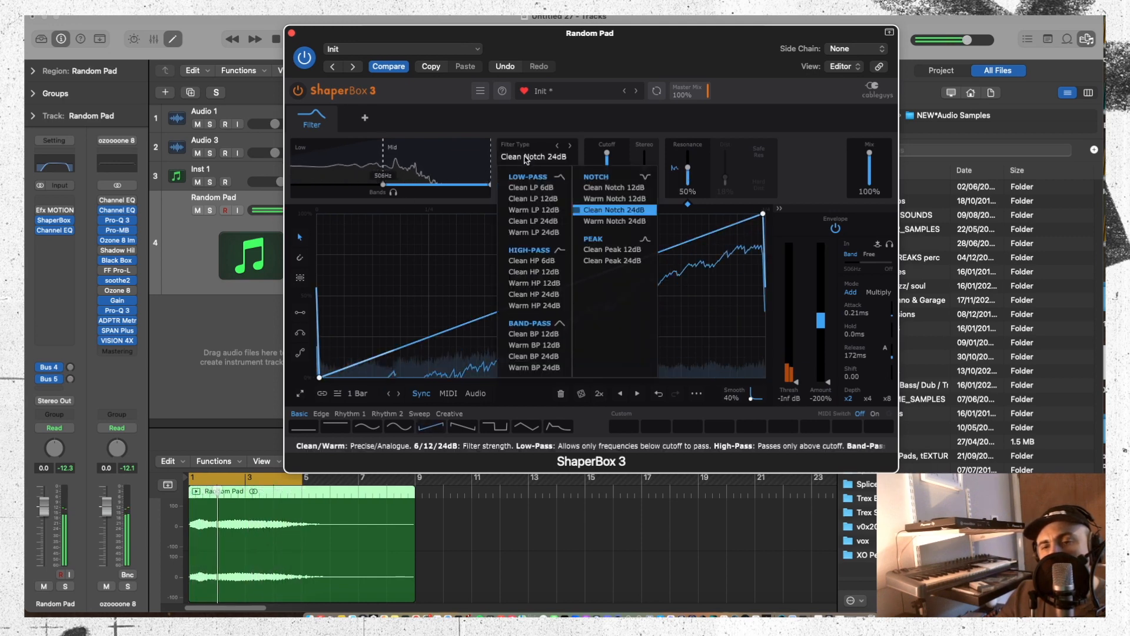
left_click(548, 267)
left_click_drag(542, 297, 553, 377)
left_click_drag(309, 152, 289, 152)
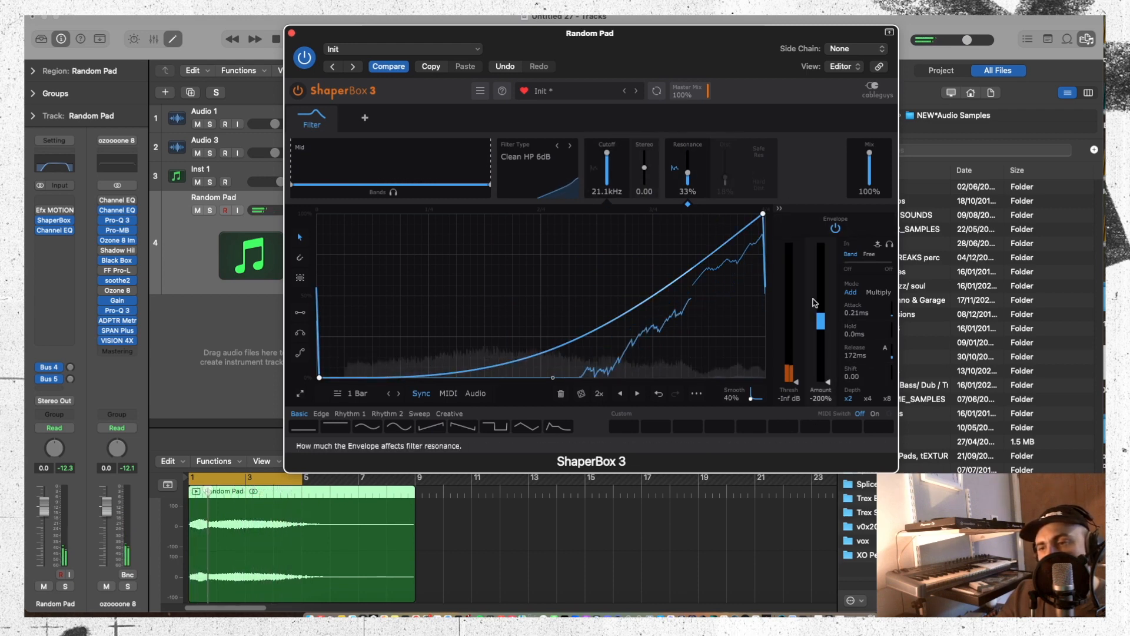
Disable the envelope, switch the filter to Warm LP 24dB, and move the resonance line's lowest point to about 85% of the bar
left_click(835, 227)
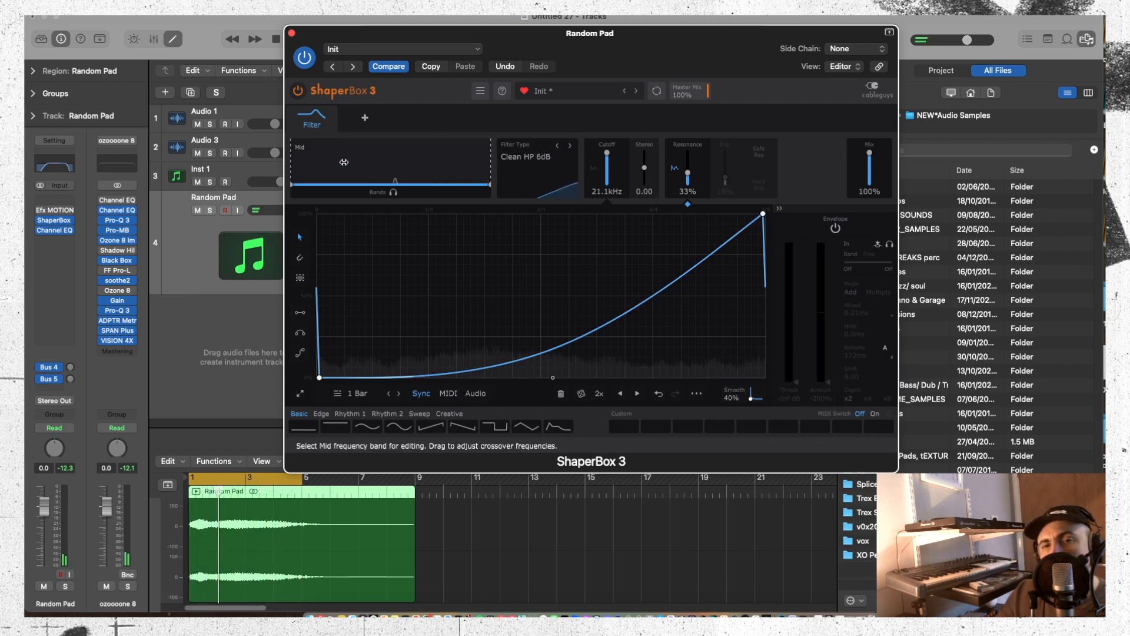
left_click(557, 146)
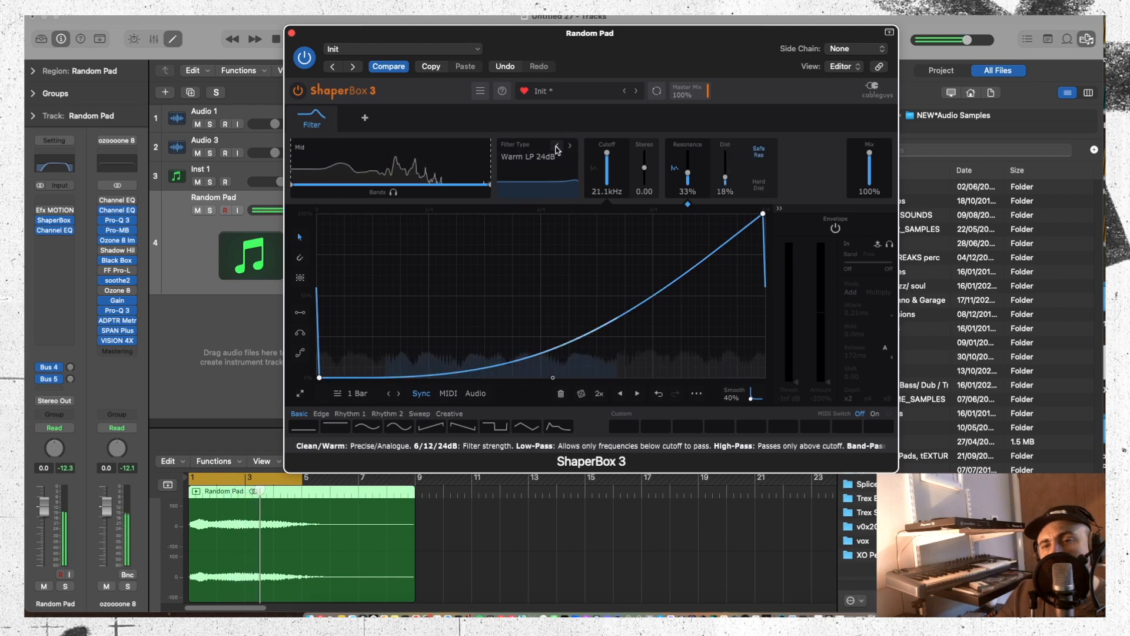
left_click_drag(319, 377, 696, 377)
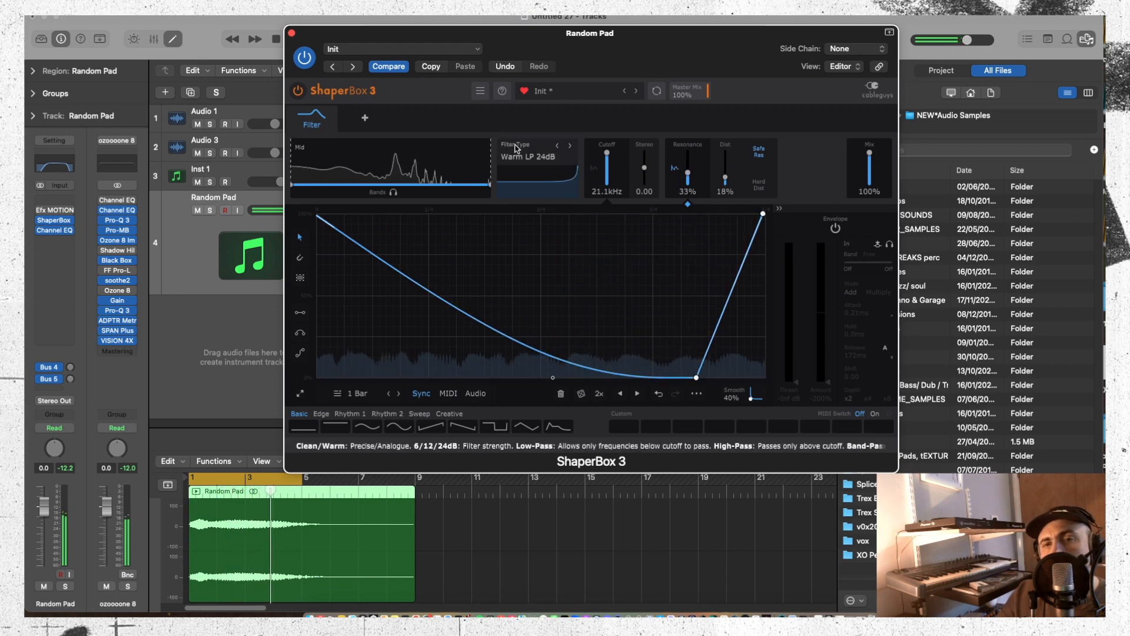
Replace the Filter shaper with a Time shaper and bend its line into a smooth dip late in the bar
left_click(364, 118)
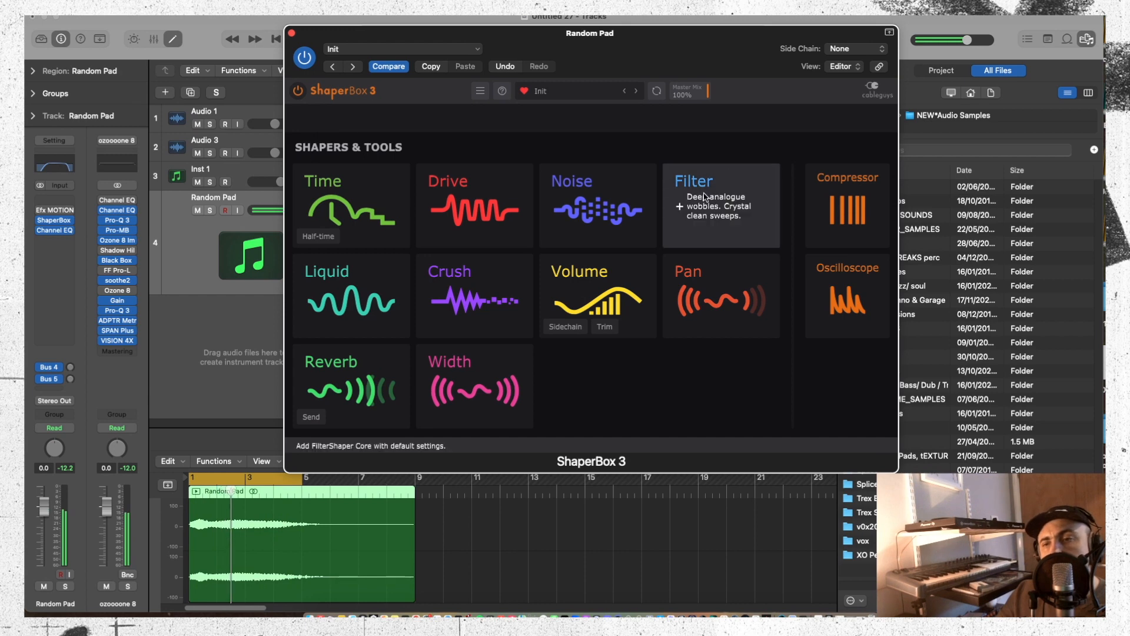
left_click(340, 183)
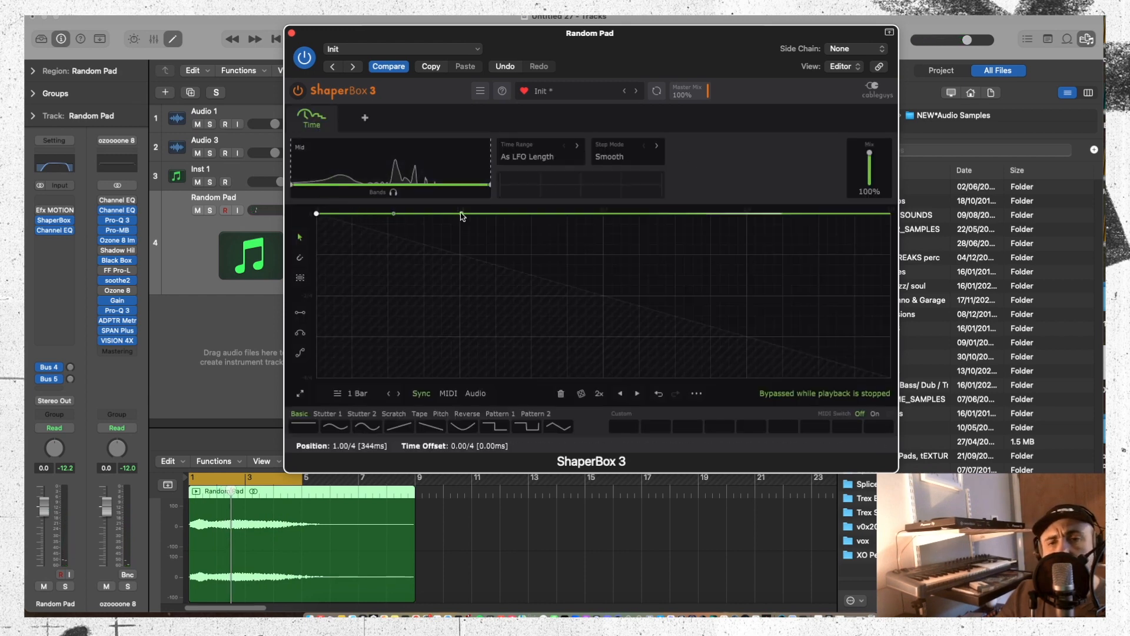
left_click_drag(472, 213, 813, 348)
key("space")
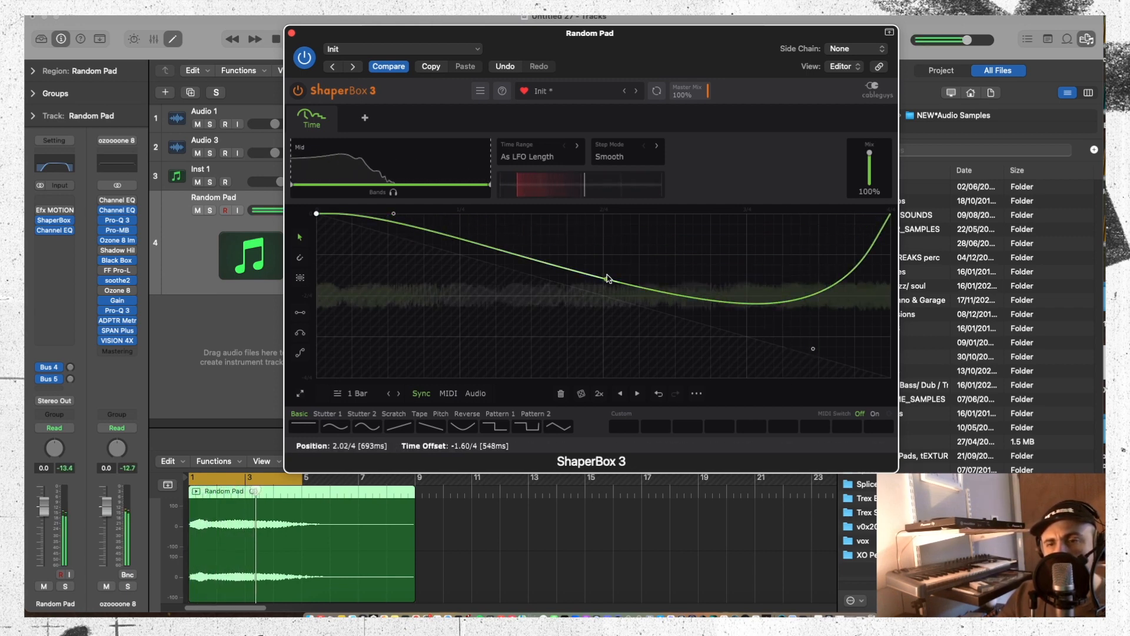
left_click_drag(605, 278, 643, 213)
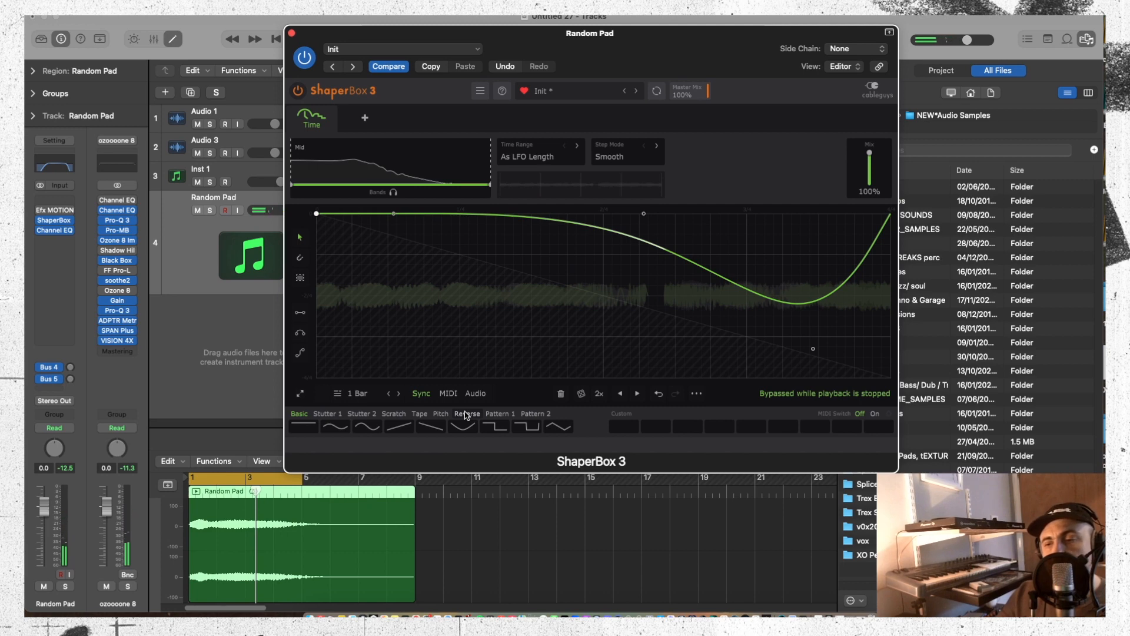
Audition the Time shaper's Reverse presets, including Reverse fill, Reverse end 1 and the longer end reverse after it
left_click(465, 414)
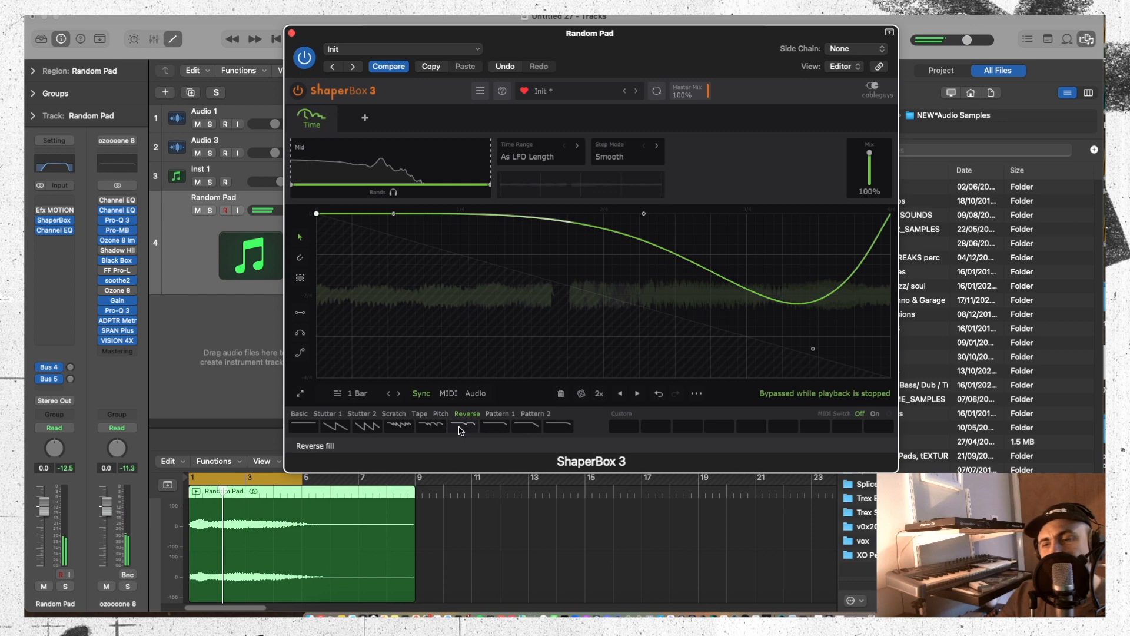
left_click(462, 426)
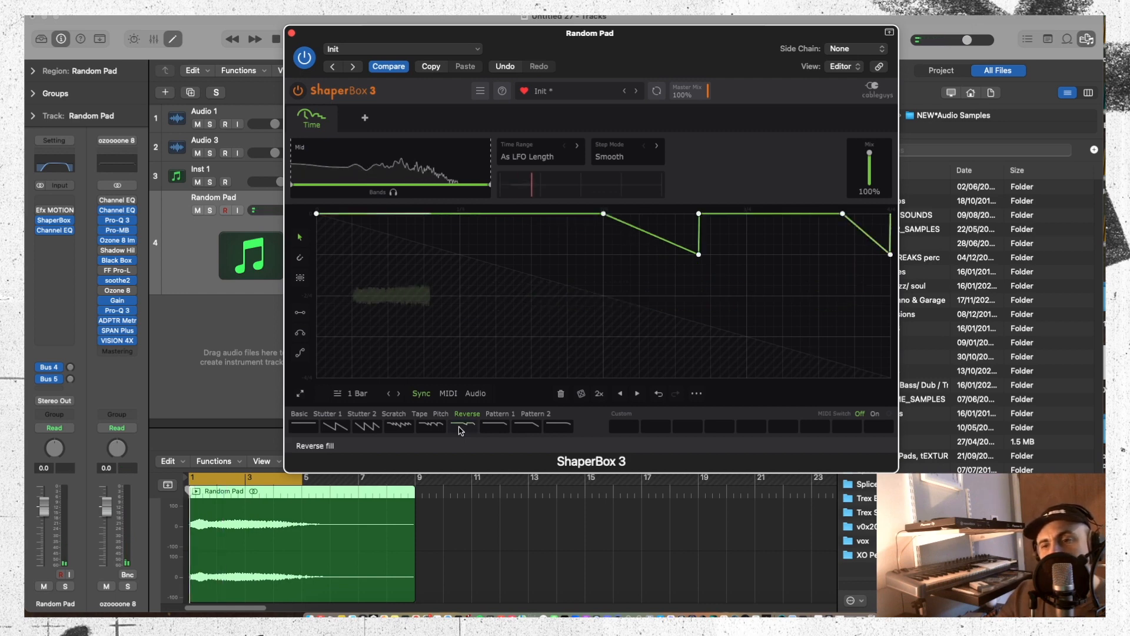
key("space")
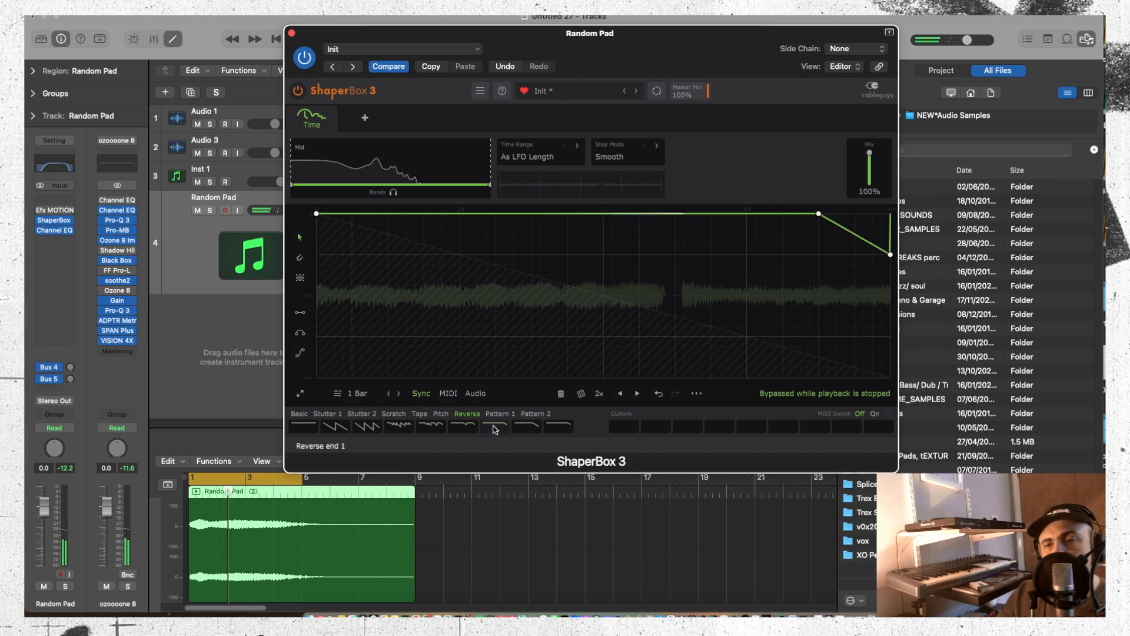
key("space")
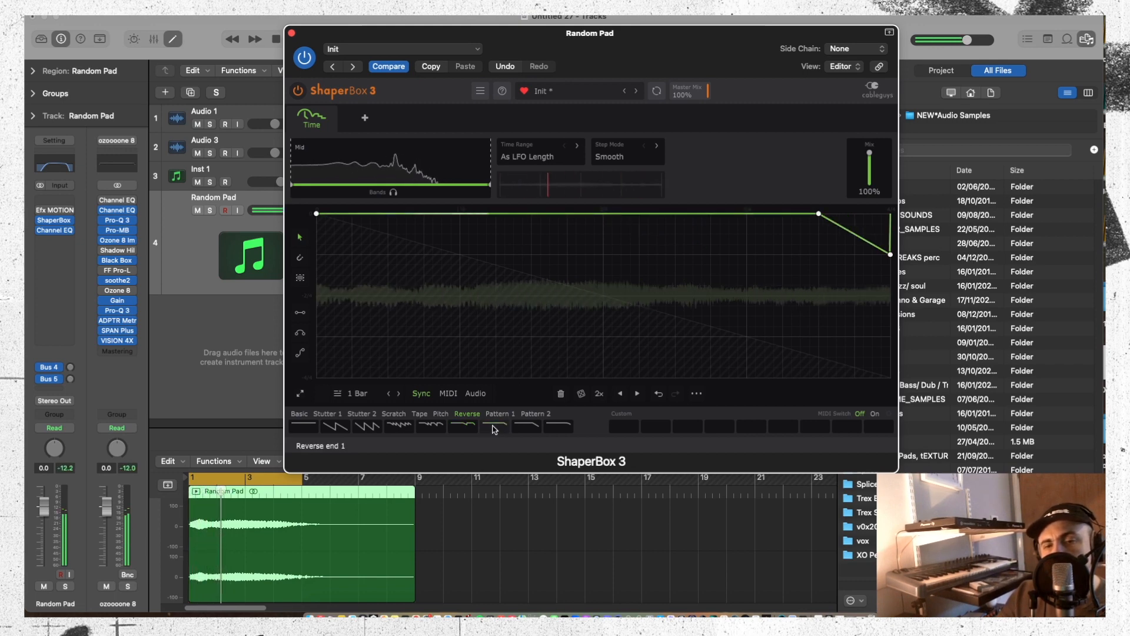
left_click(526, 426)
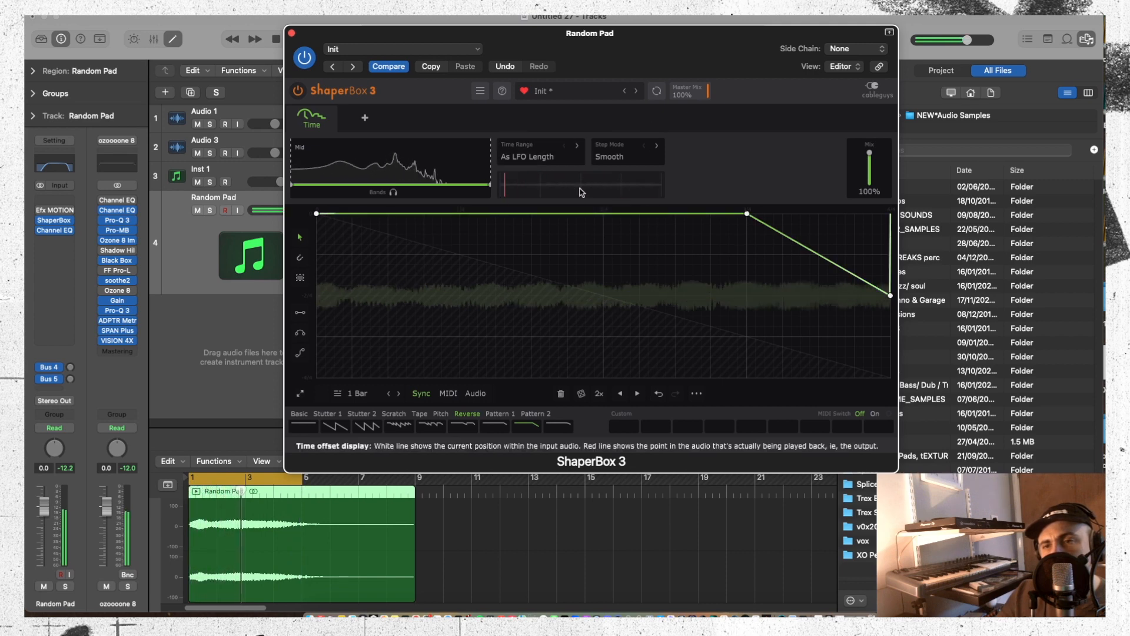
Audition the Tape presets on the Time shaper, including Slow & fast and the curve that starts at half height
left_click(420, 414)
left_click(437, 426)
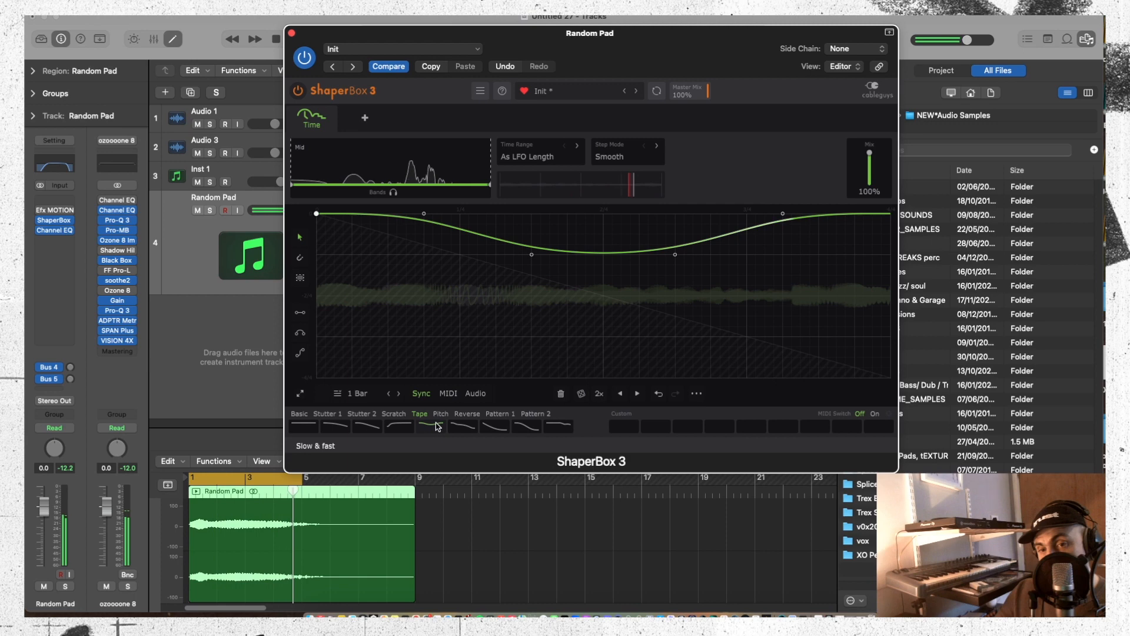
left_click(395, 428)
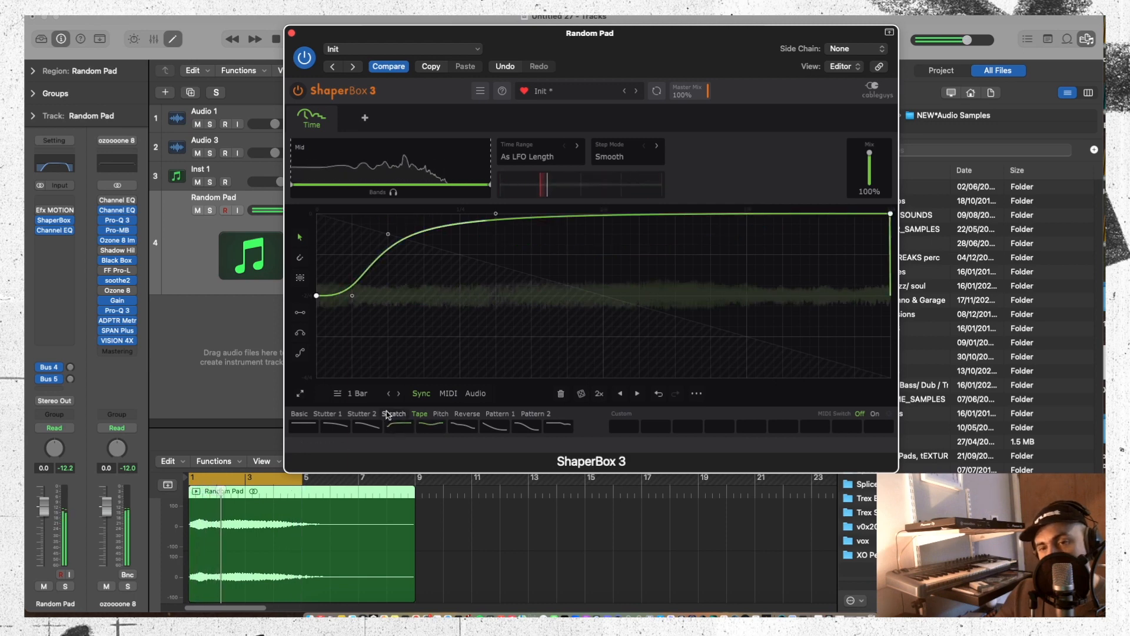
Try the Stutter 1 presets Repeat 2 4 8 and Repeat 1 2 4 8 on the Time shaper, and apply Syncopes 8
left_click(328, 413)
left_click(376, 427)
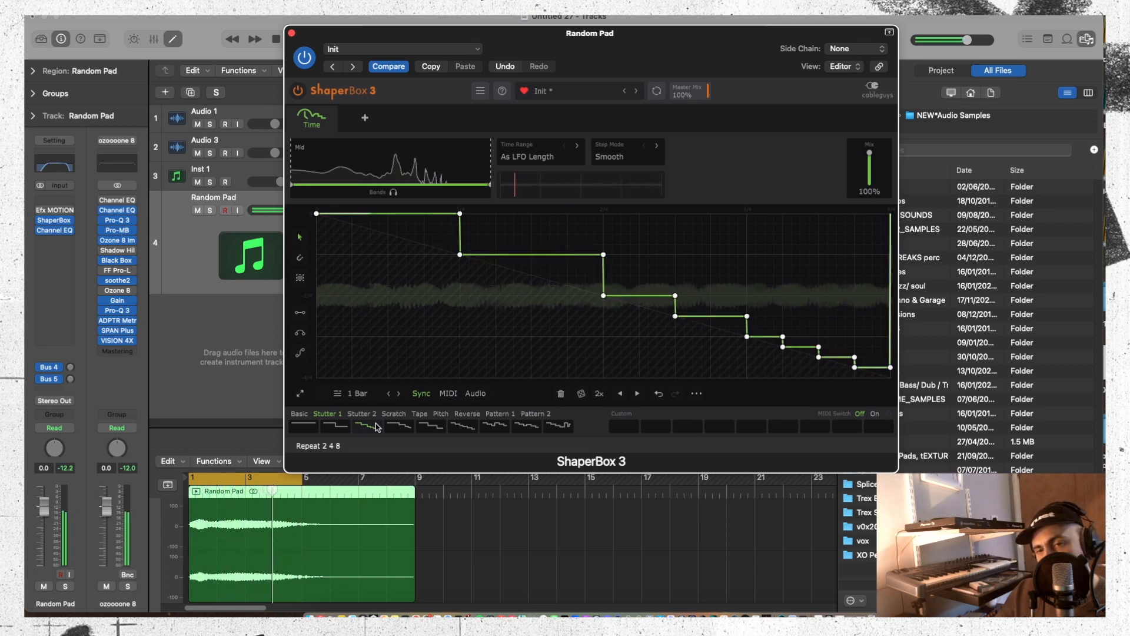
left_click(393, 427)
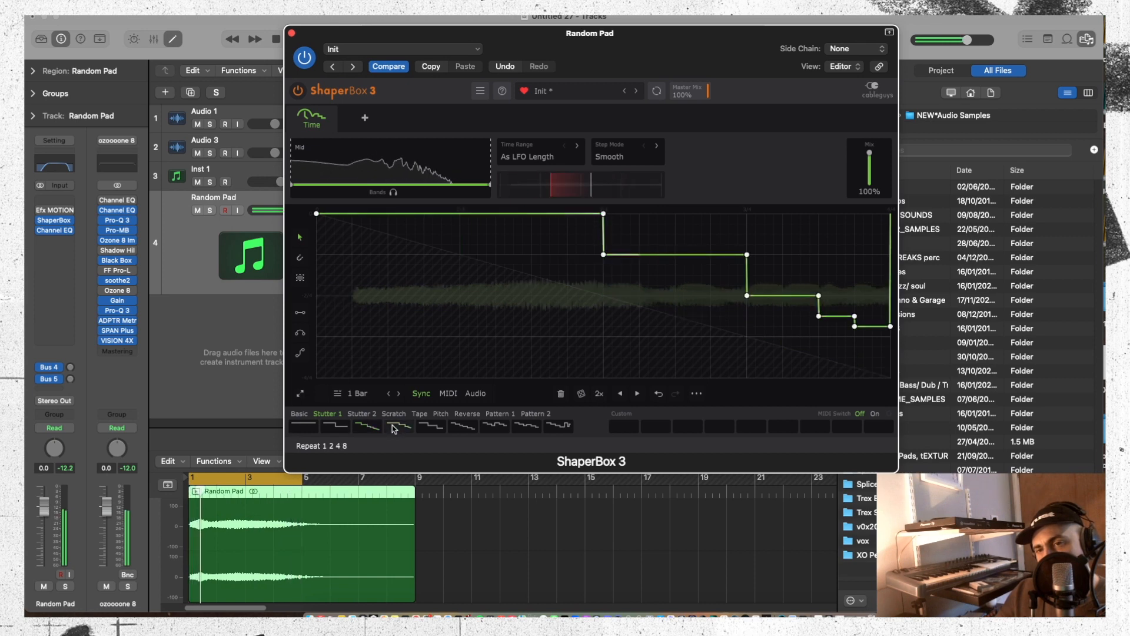
left_click(469, 428)
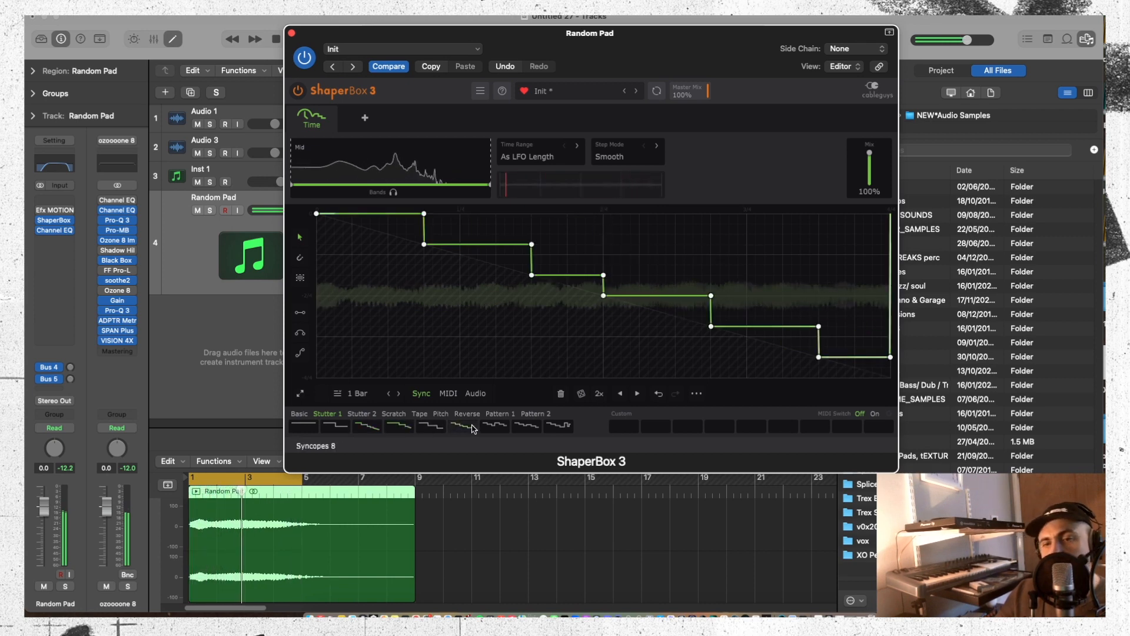
key("space")
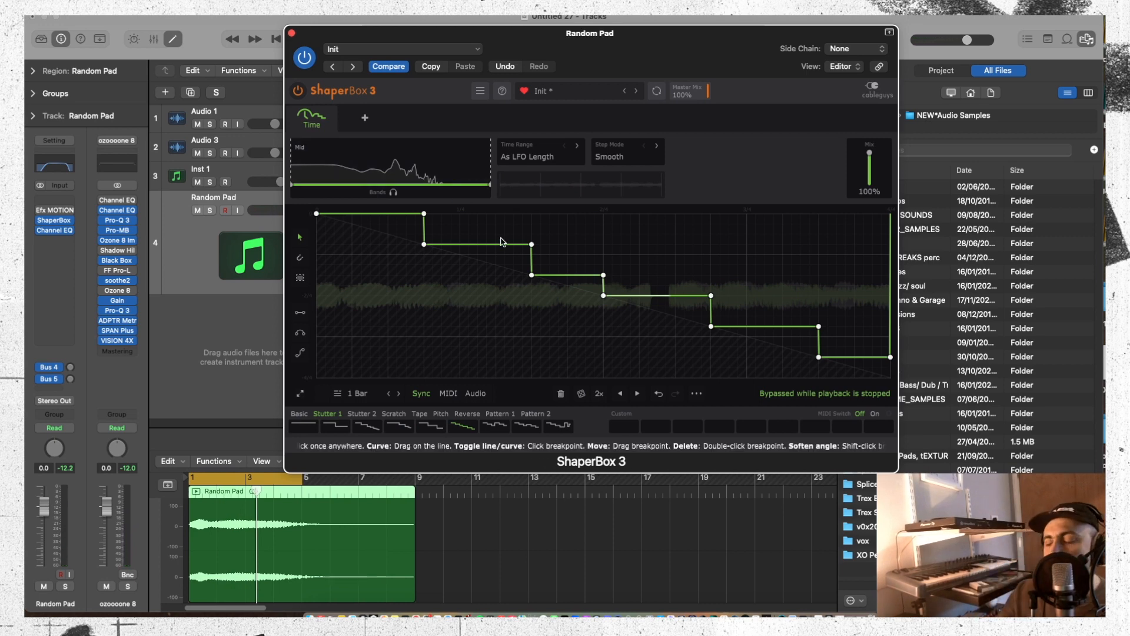
Add a Drive shaper and curve its drive line to a rounded peak about one-third through the bar, with a gradual fall
left_click(367, 115)
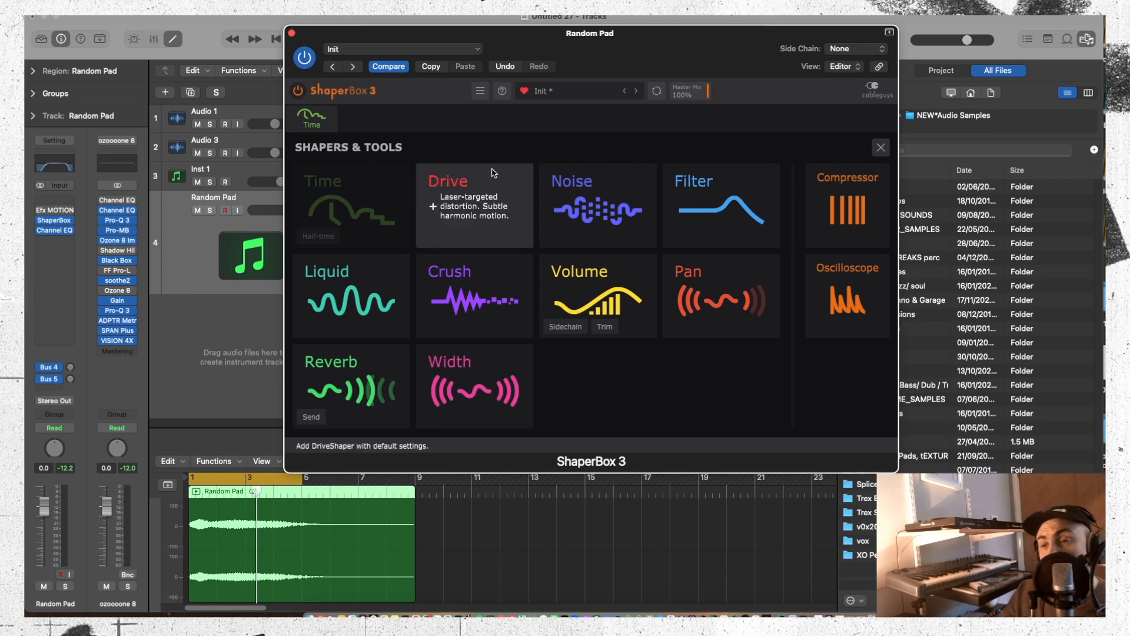
left_click(465, 192)
key("space")
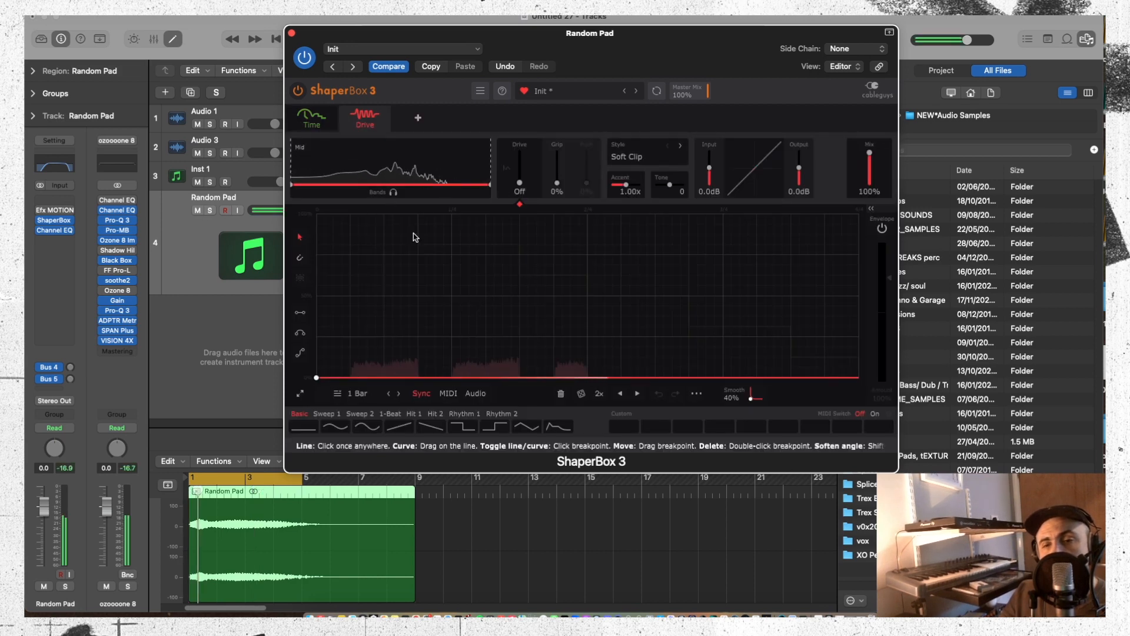
left_click_drag(480, 378, 507, 213)
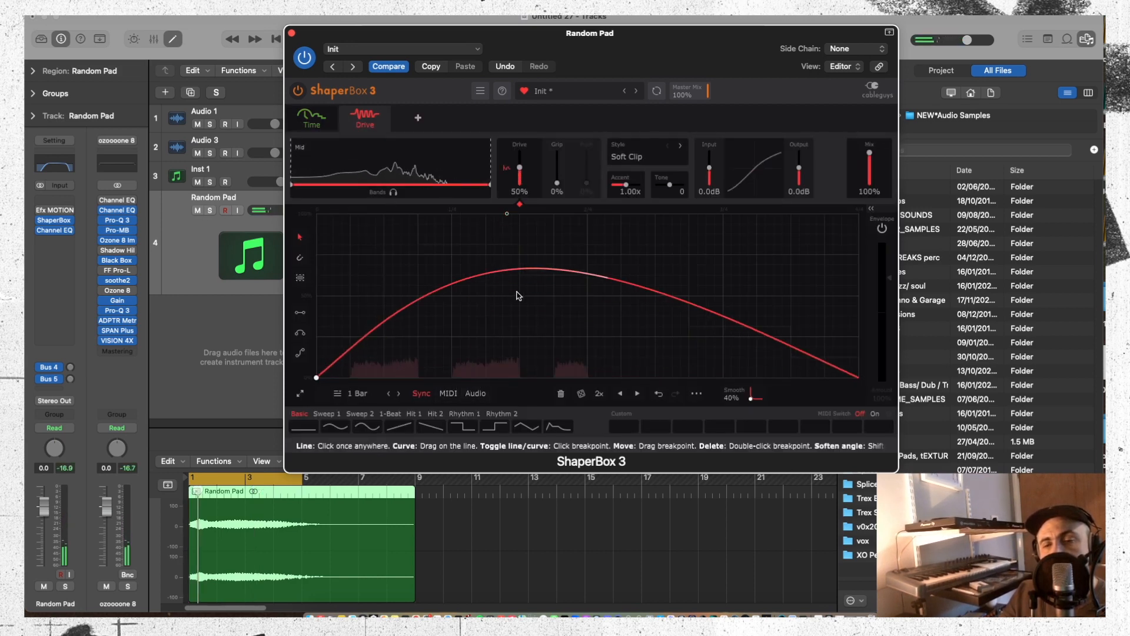
left_click_drag(516, 268, 522, 269)
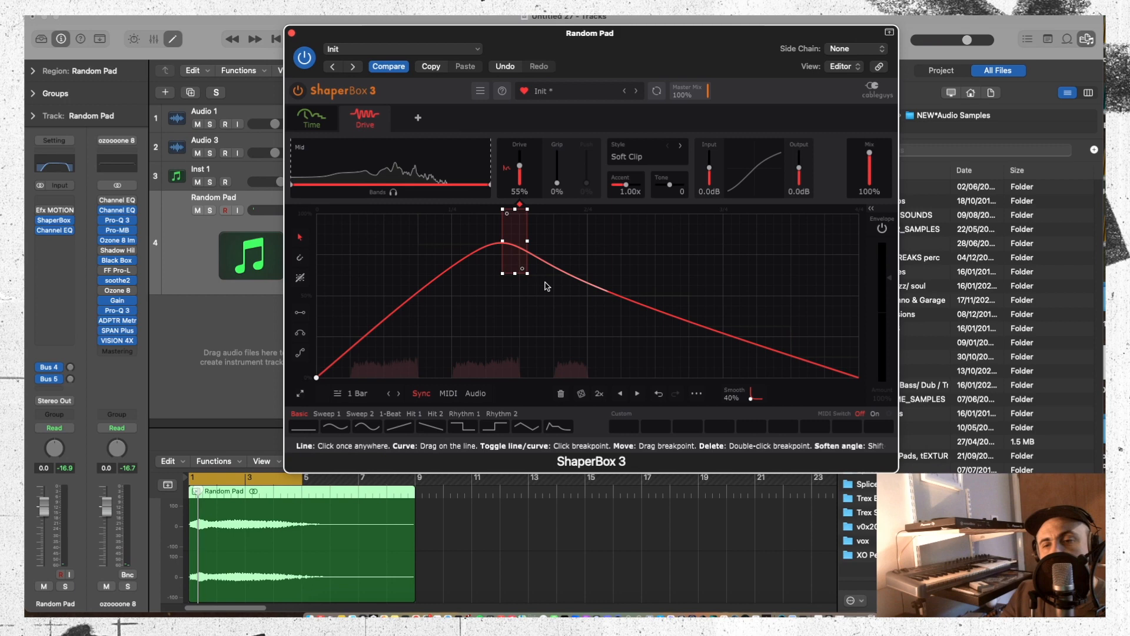
left_click(563, 313)
key("space")
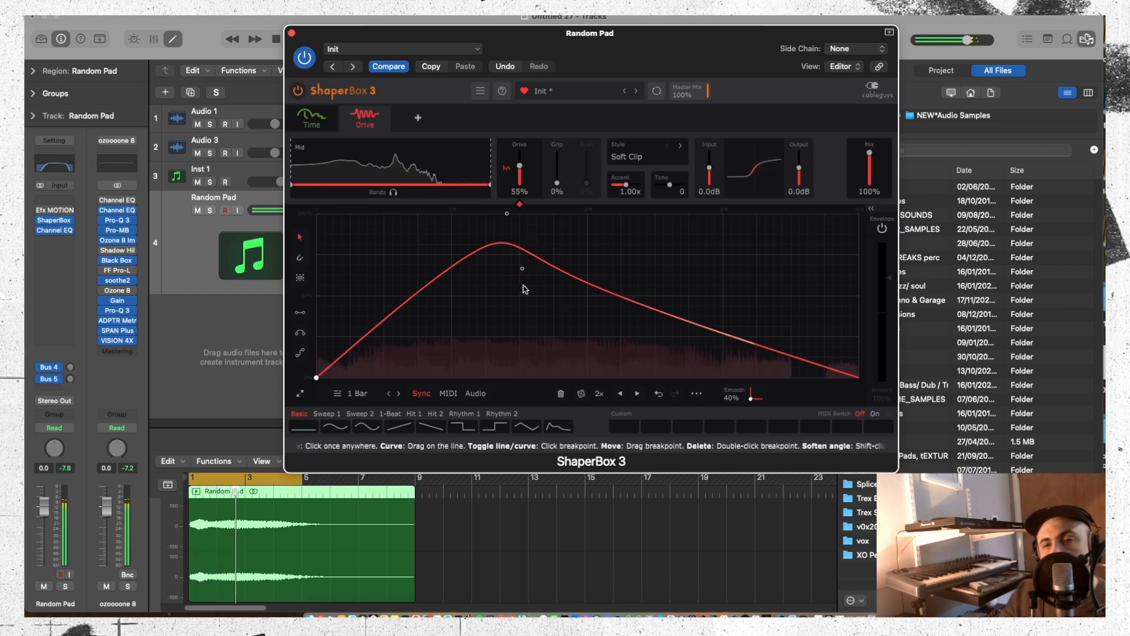
Split the Drive shaper's Low and Mid bands at 776 Hz, try the Smooth Clip style, and switch to Hard Clip
left_click_drag(295, 160, 395, 171)
left_click(680, 145)
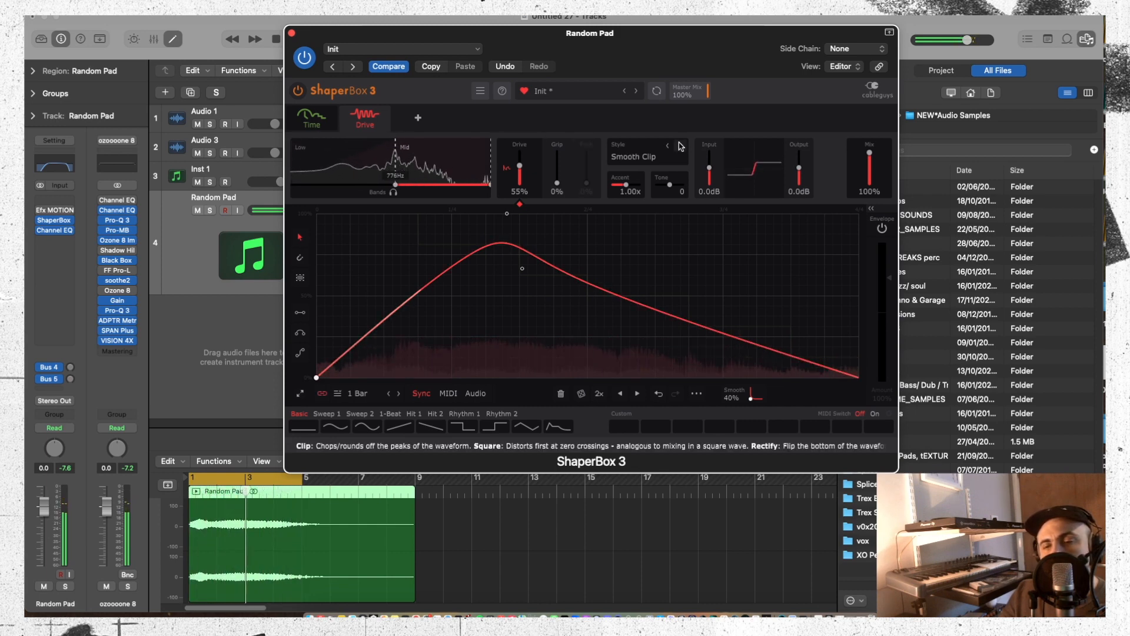
left_click(680, 146)
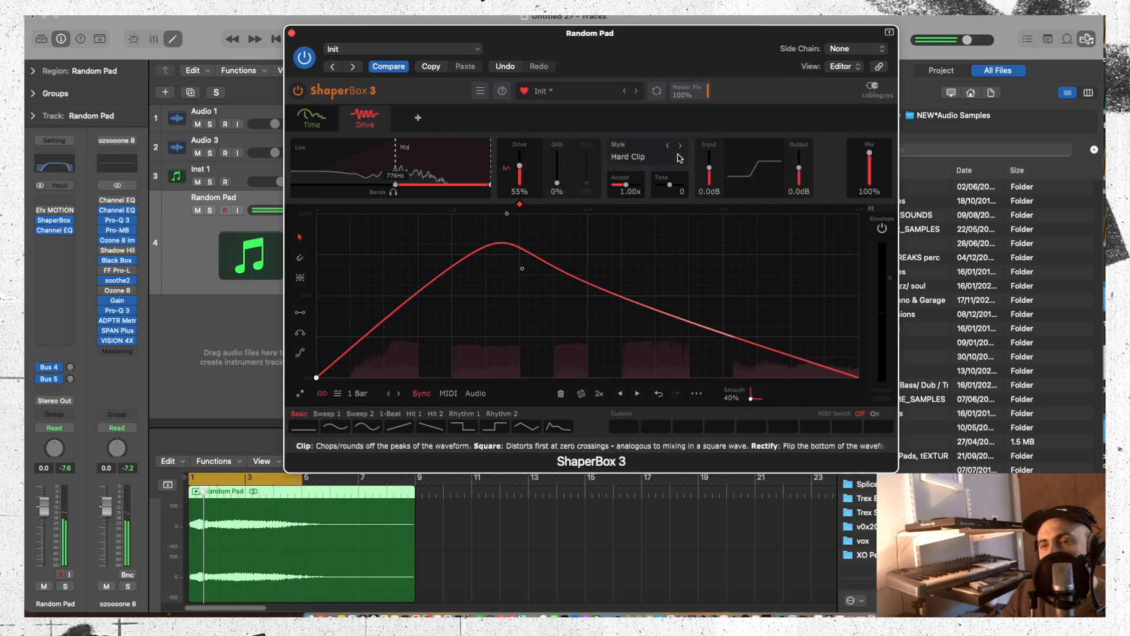
Set the Drive shaper's style to Sine Fold and raise the Low/Mid band split to 1.19 kHz during playback
left_click(646, 158)
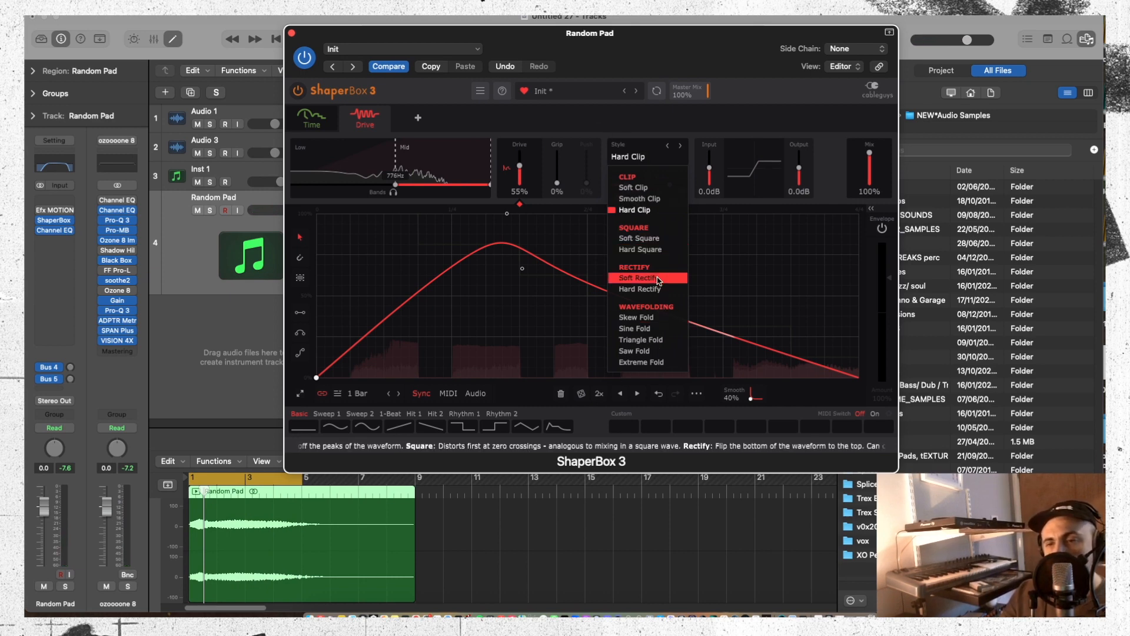
left_click(646, 329)
key("space")
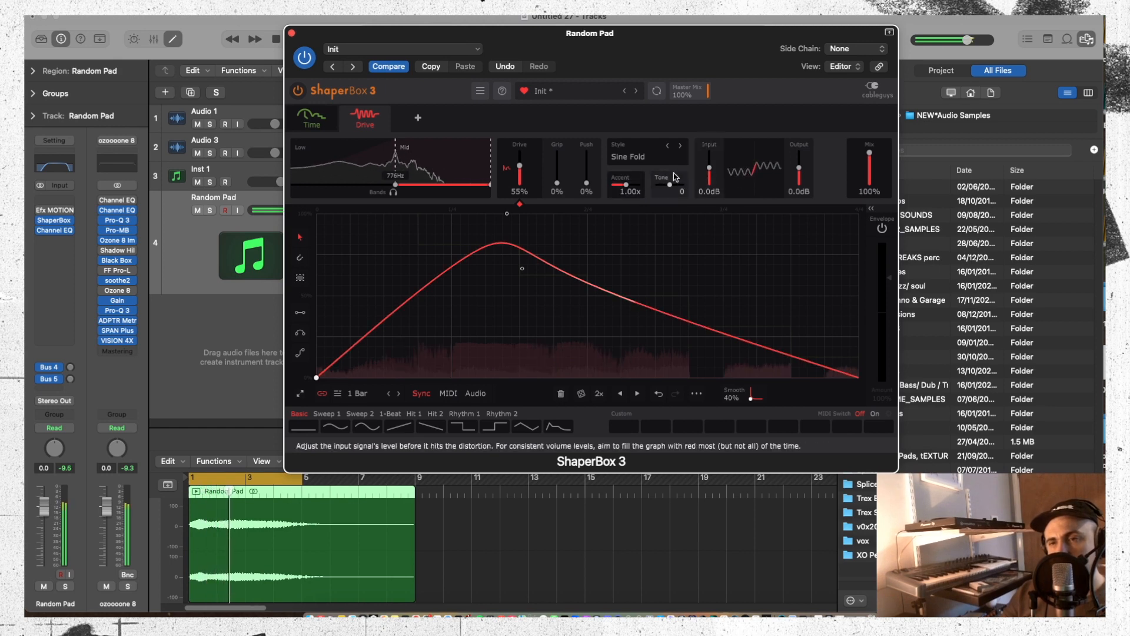
left_click_drag(395, 184, 408, 184)
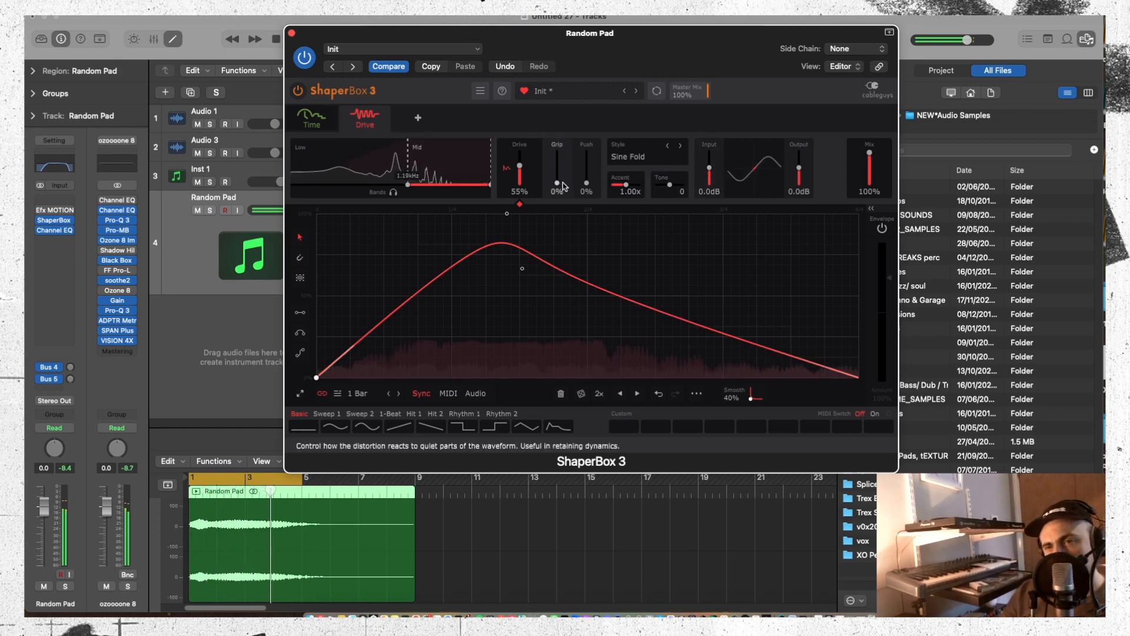
Set the Drive shaper's Grip to 35% and Push to 14%, and try Input levels from 11 dB to -2.2 dB
left_click_drag(557, 174, 586, 168)
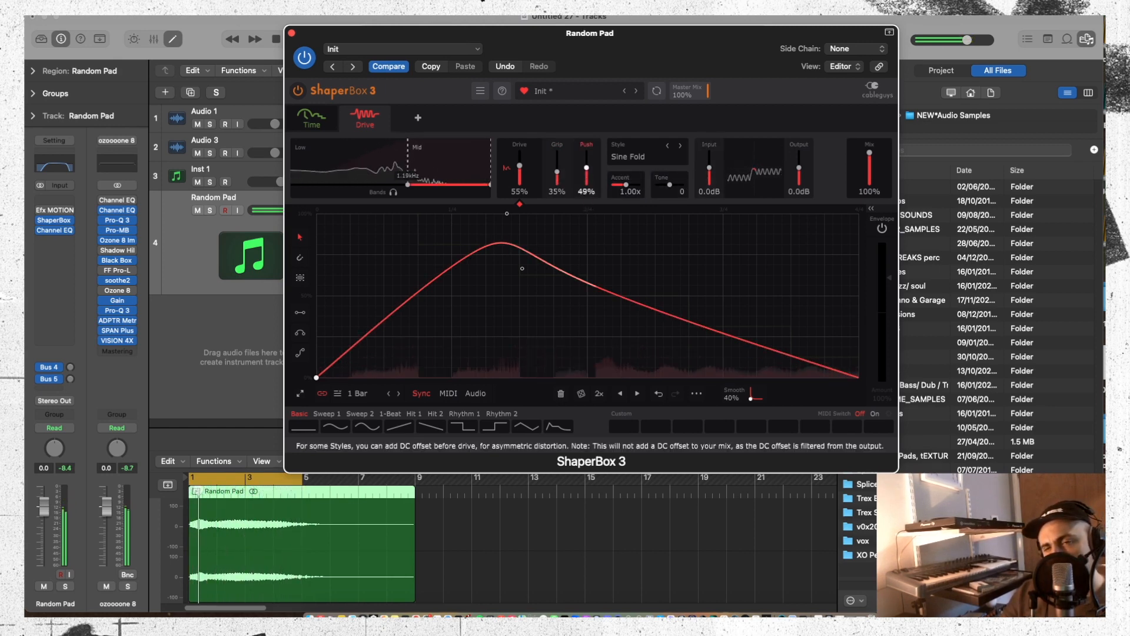
left_click_drag(586, 175, 586, 178)
left_click_drag(710, 166, 709, 170)
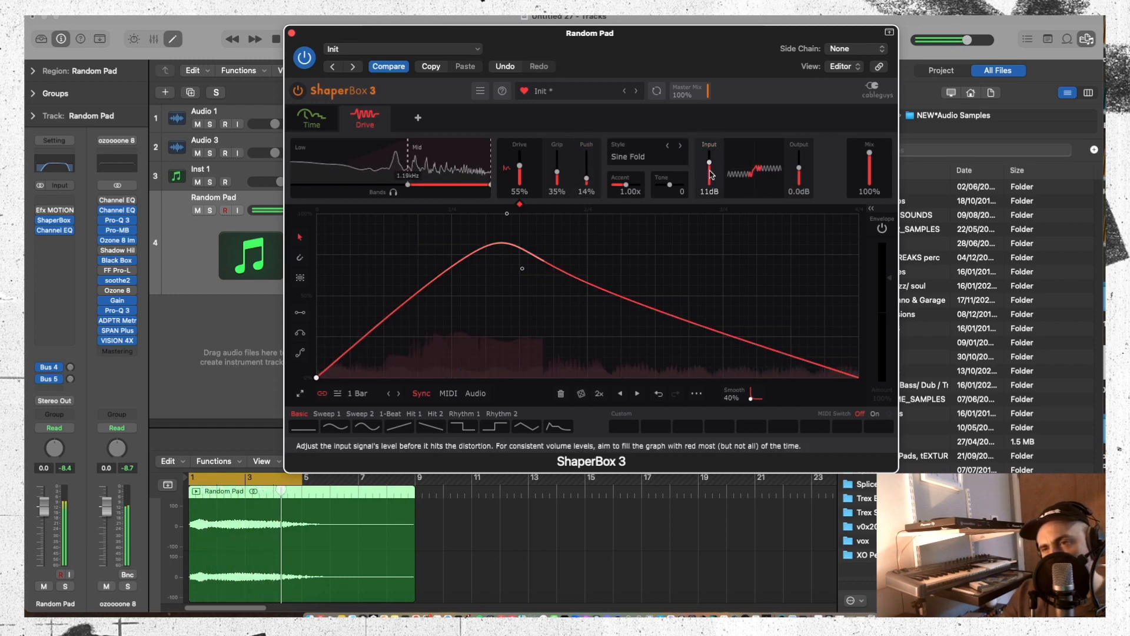
Reshape the drive curve with a sharp dip about one-third through the bar and a second rounded peak near its end
left_click_drag(462, 263, 499, 327)
left_click(681, 313)
left_click(713, 325)
left_click_drag(747, 336, 773, 302)
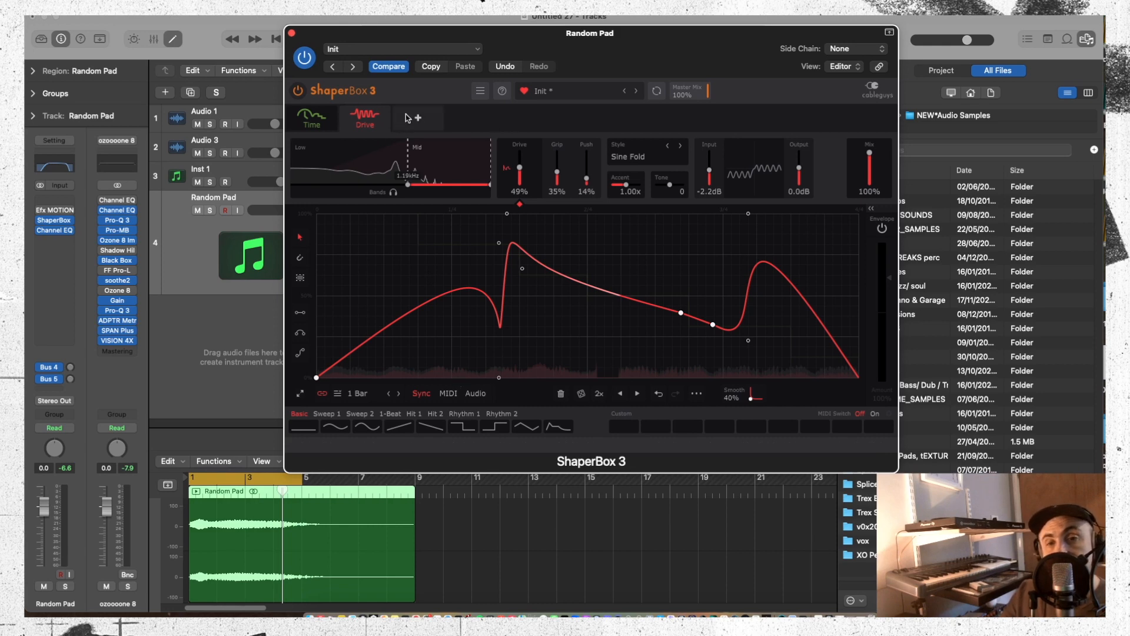
Remove the Drive and Time shapers and add a Noise shaper with default settings in their place
left_click(383, 114)
left_click(363, 120)
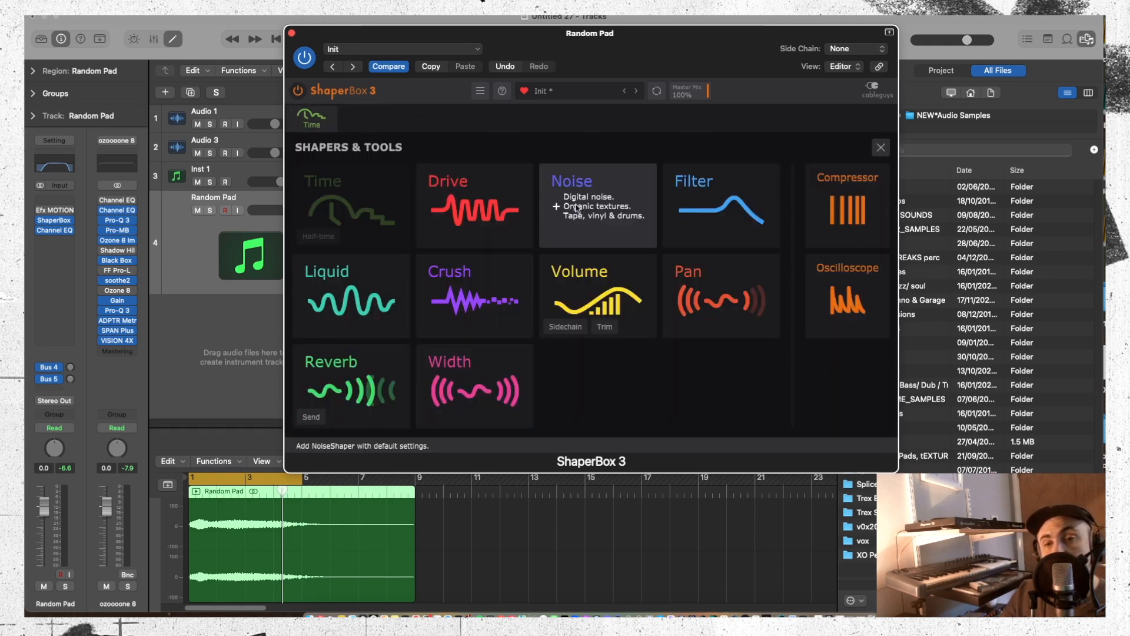
left_click(566, 194)
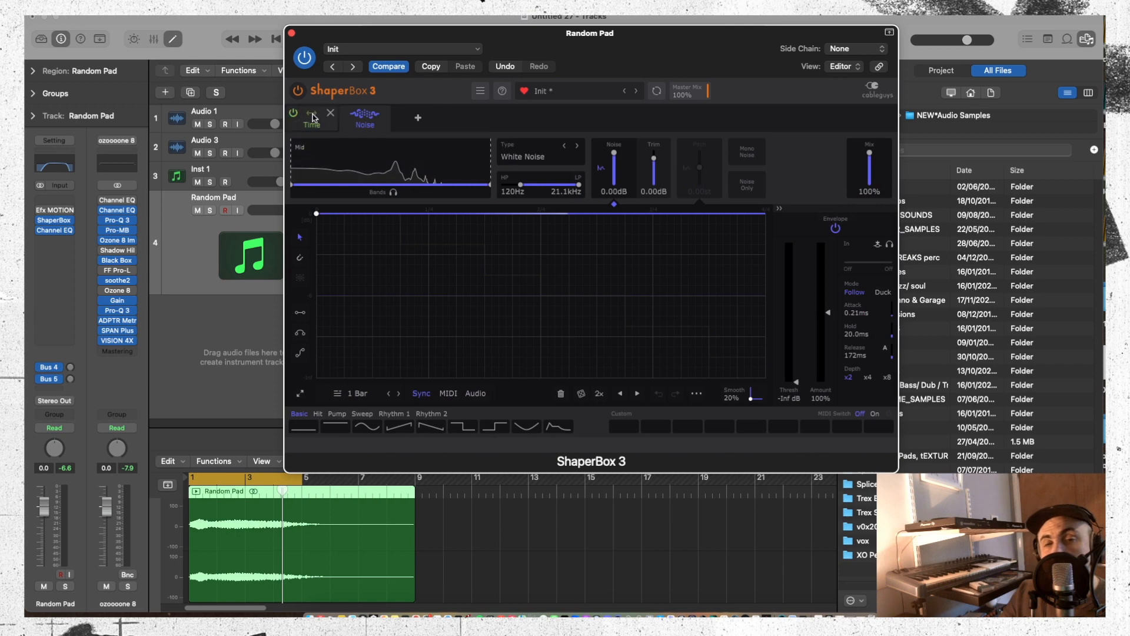
left_click(329, 114)
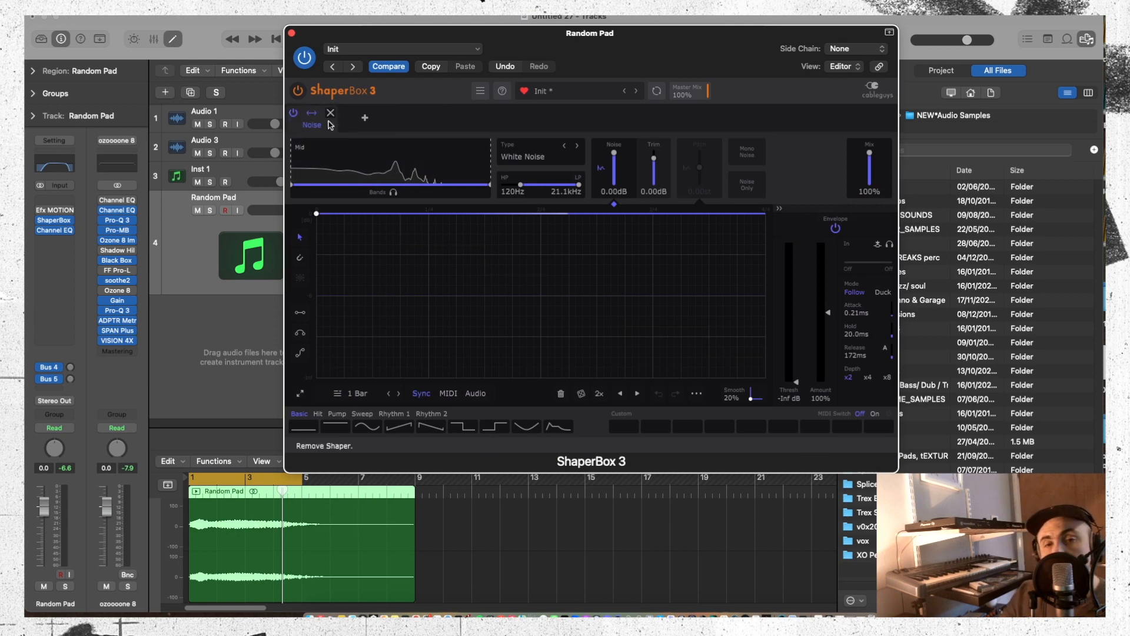
Create a new audio track below Random Pad with the same channel effects, and mute Random Pad
left_click_drag(369, 44, 729, 131)
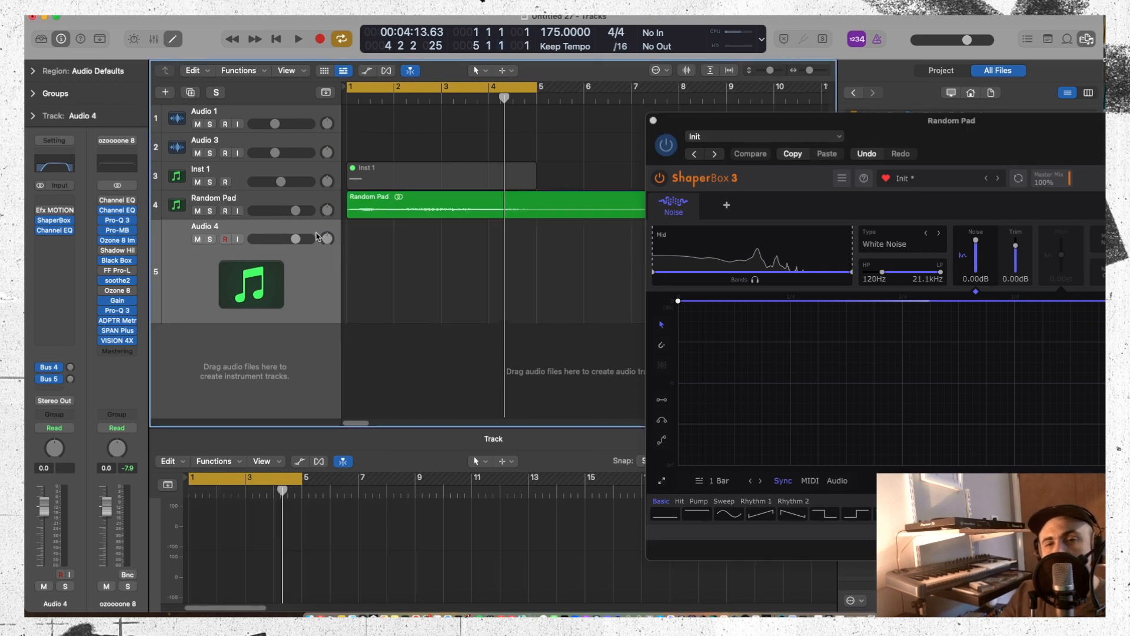
left_click(197, 211)
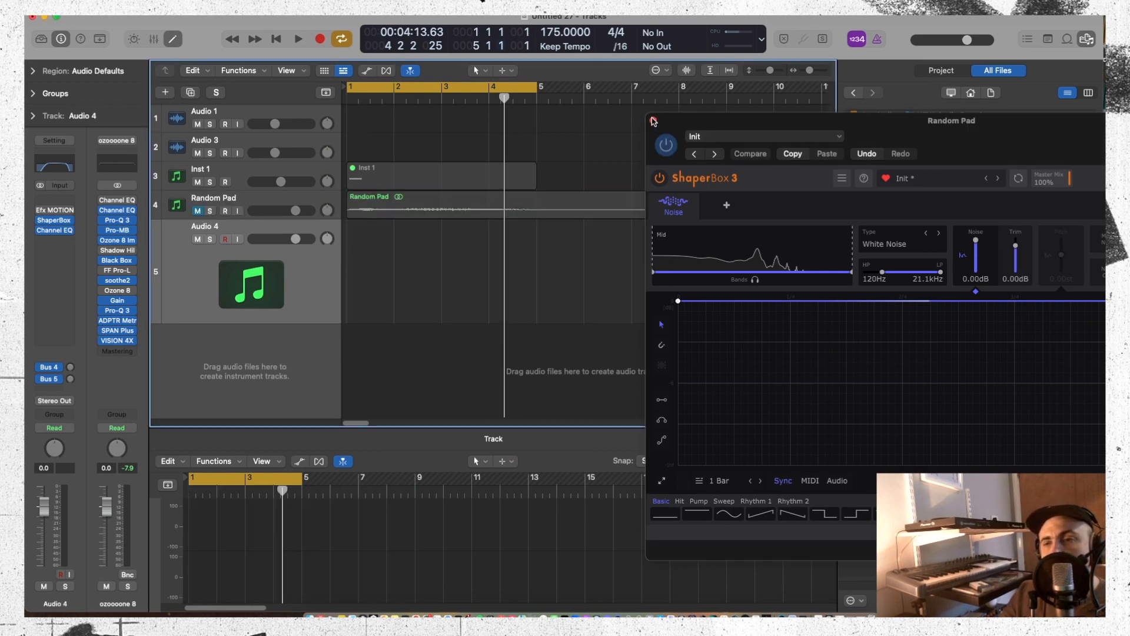
left_click_drag(689, 123, 1129, 251)
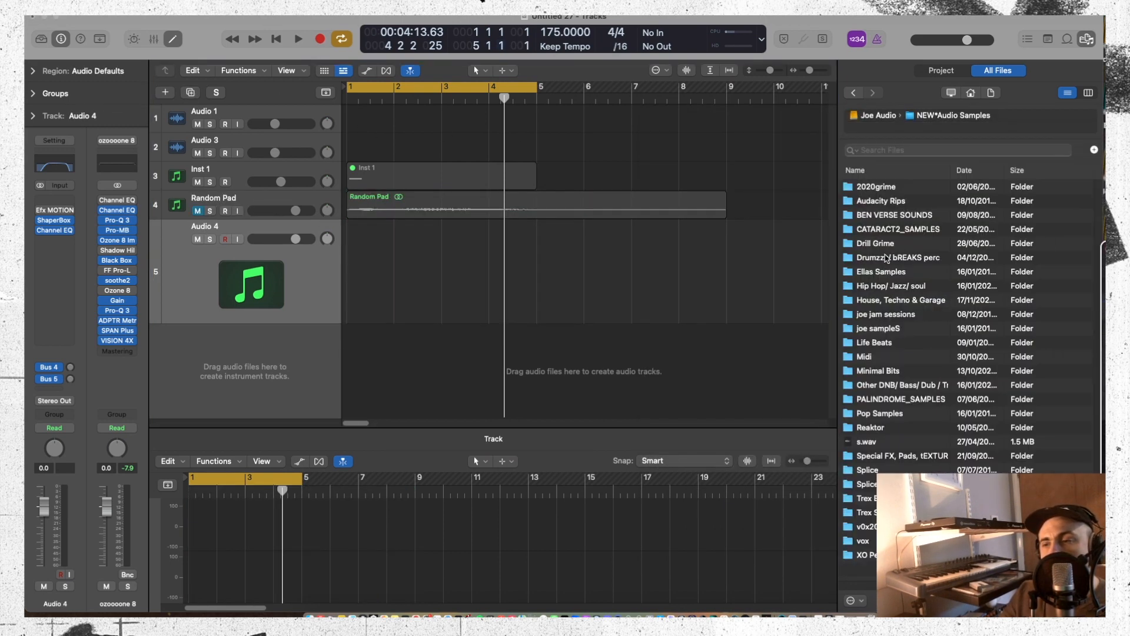
Open the Other DNB/ Bass/ Dub / Trap sample folder, sort it by newest date, and open the OZ004_Trust Audio Vol1 pack
left_click(984, 177)
left_click(893, 386)
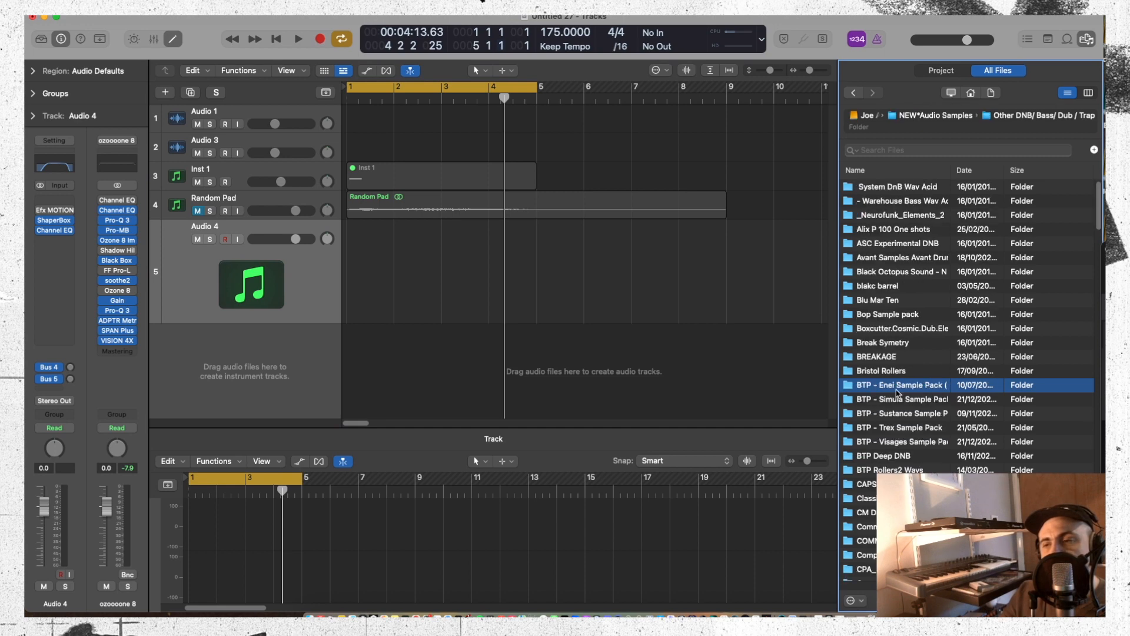
left_click(971, 174)
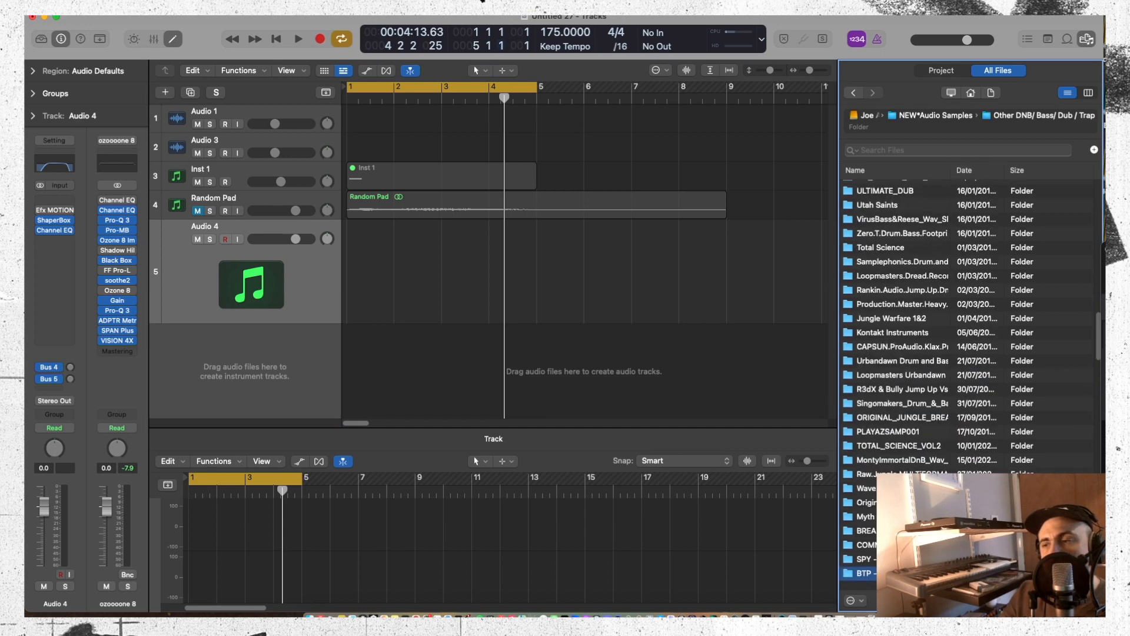
left_click_drag(1097, 355, 1060, 171)
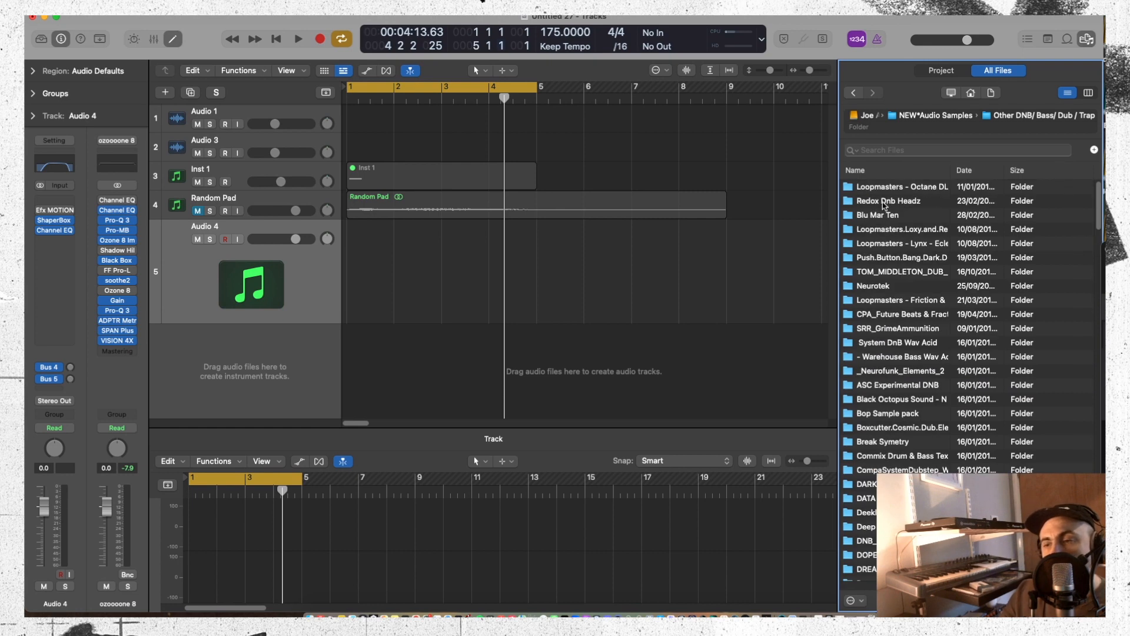
left_click(981, 174)
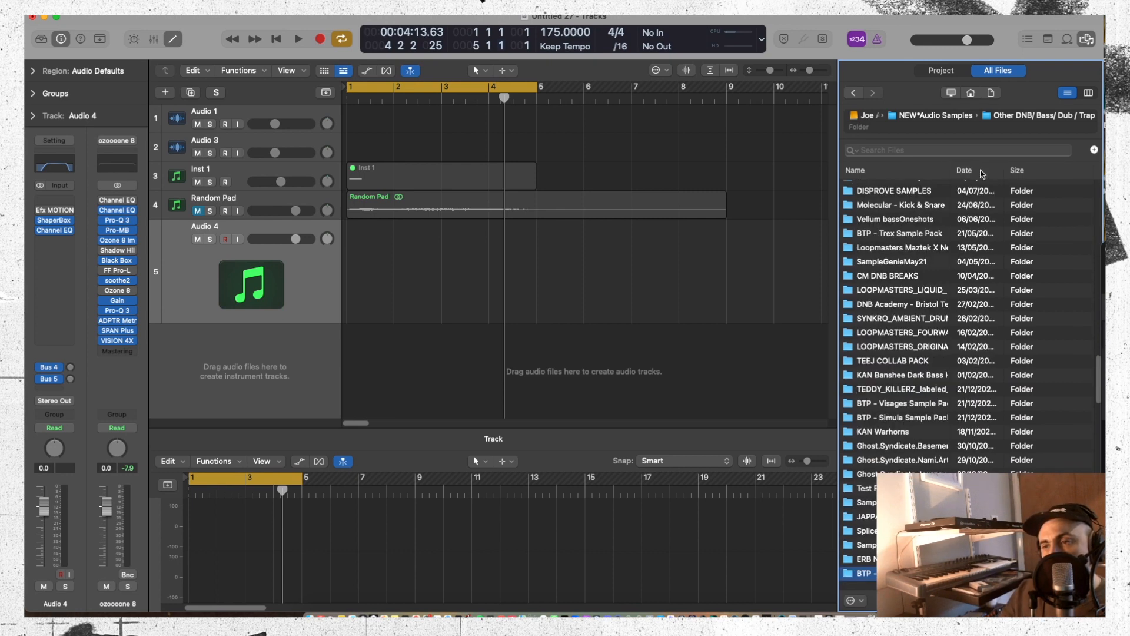
left_click(981, 174)
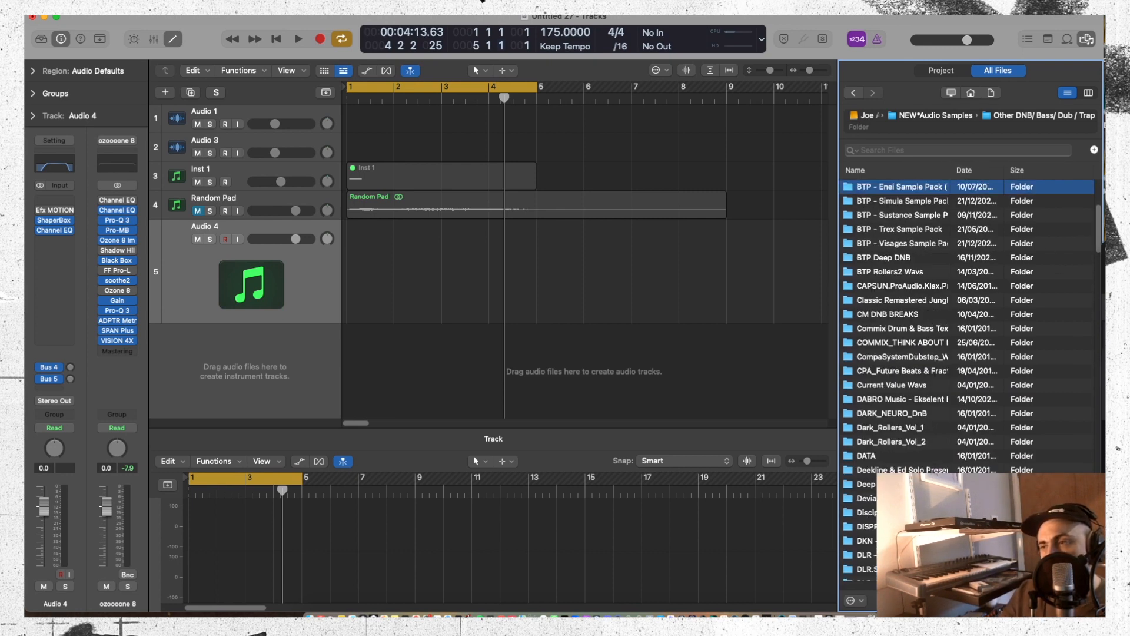
left_click_drag(1098, 235, 977, 141)
left_click(959, 170)
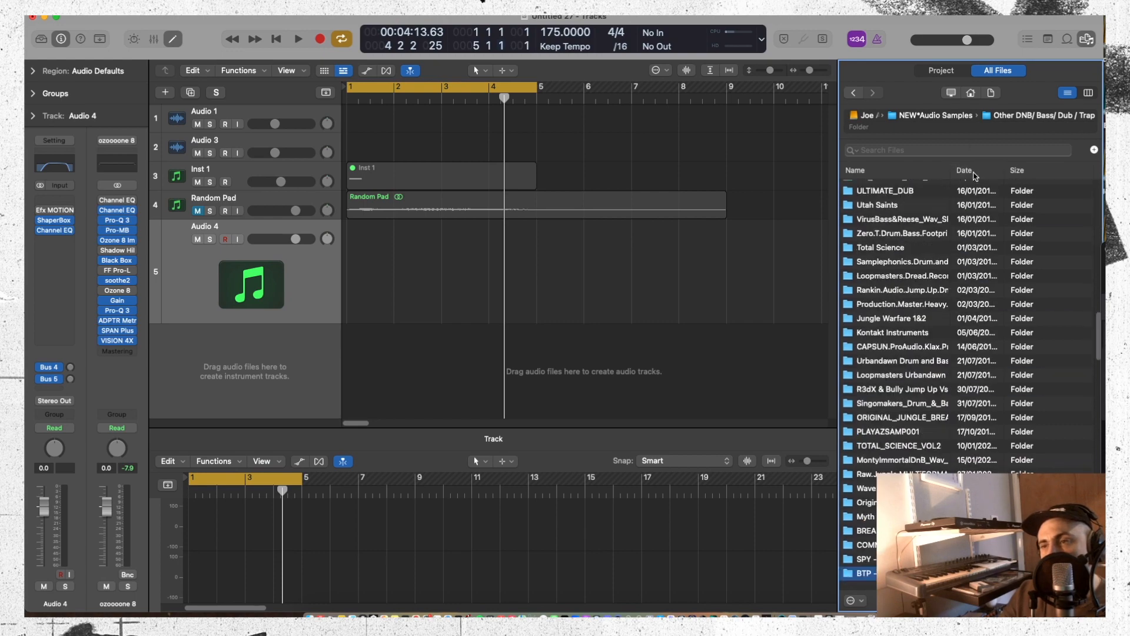
left_click_drag(1099, 349, 1067, 96)
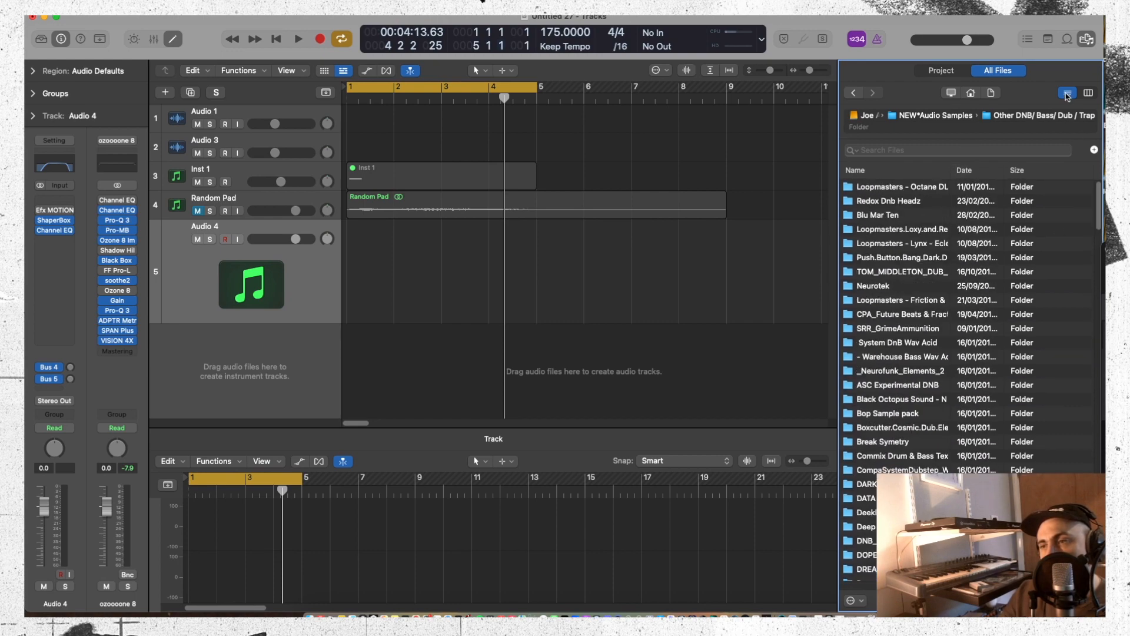
left_click(973, 173)
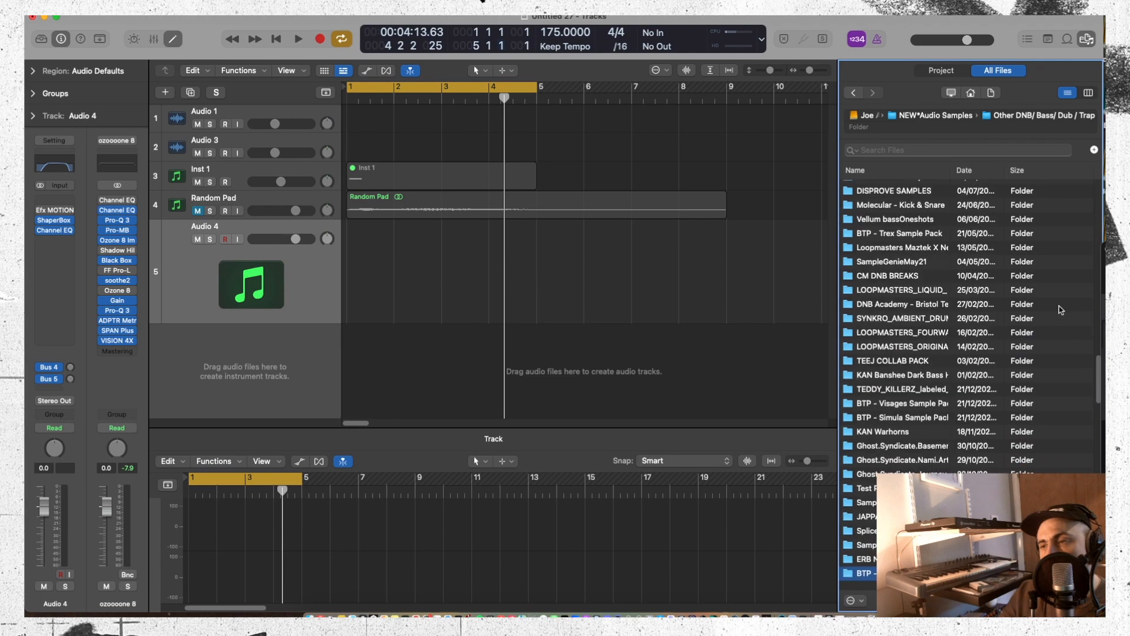
left_click_drag(1099, 390, 915, 159)
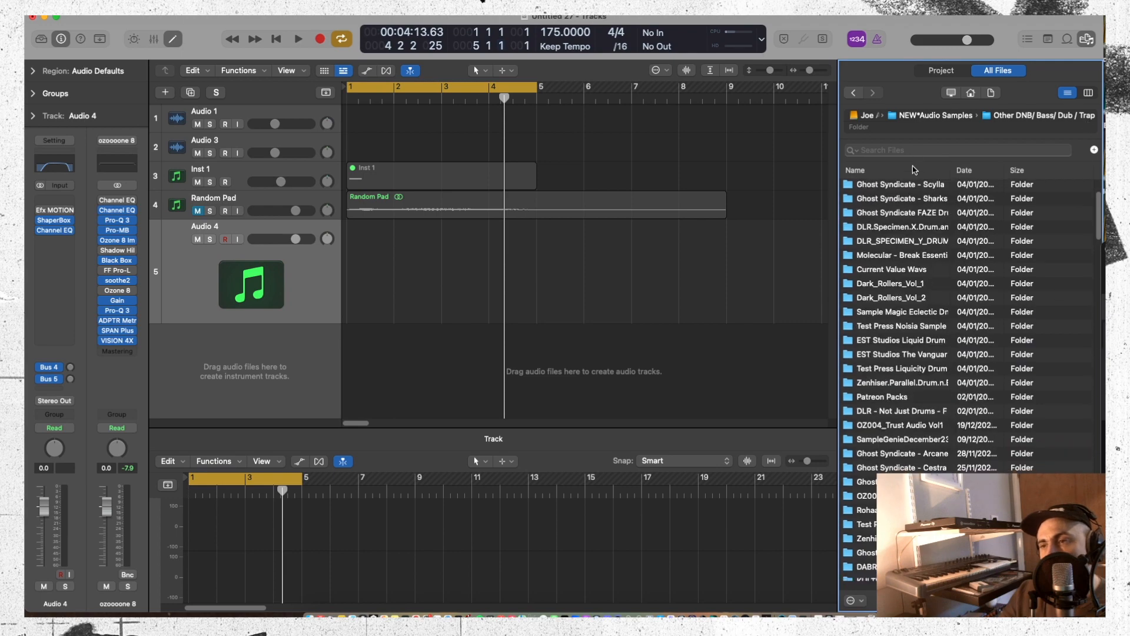
left_click_drag(1099, 213, 1091, 172)
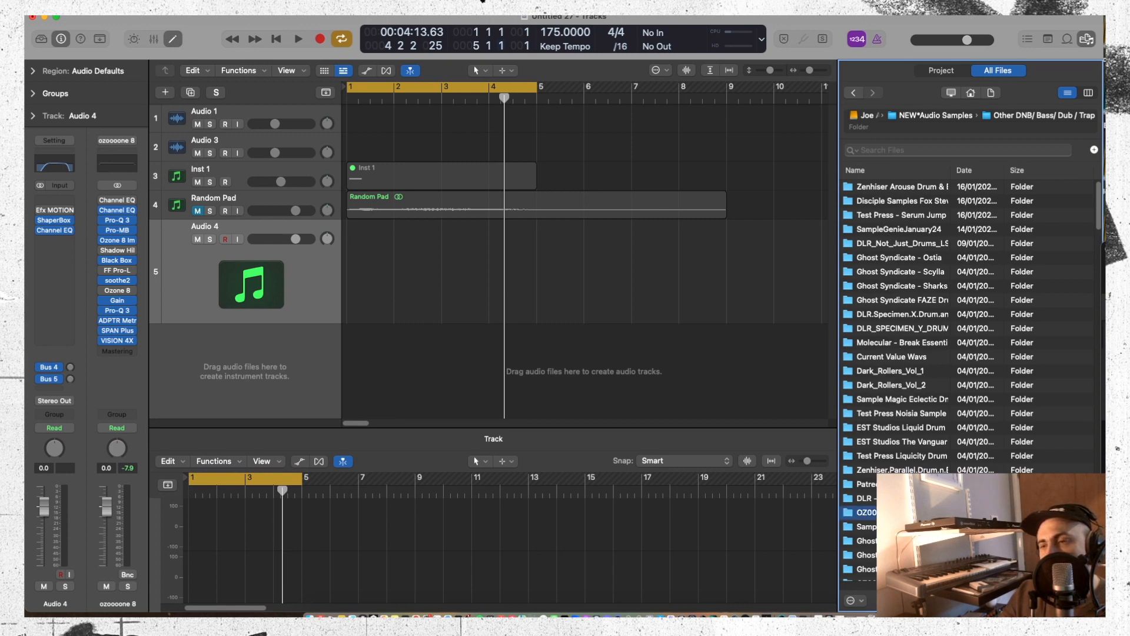
double_click(883, 513)
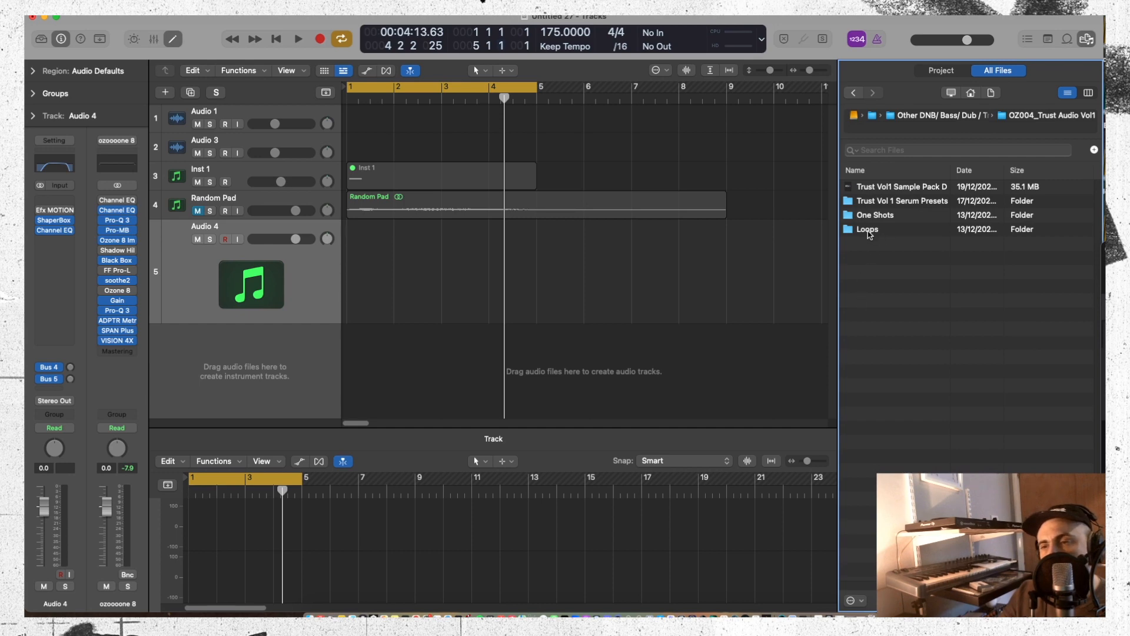
Open the pack's Drum Loops folder and audition OZ004_174_DrumLoop12 and OZ004_174_DrumLoop42
left_click(867, 230)
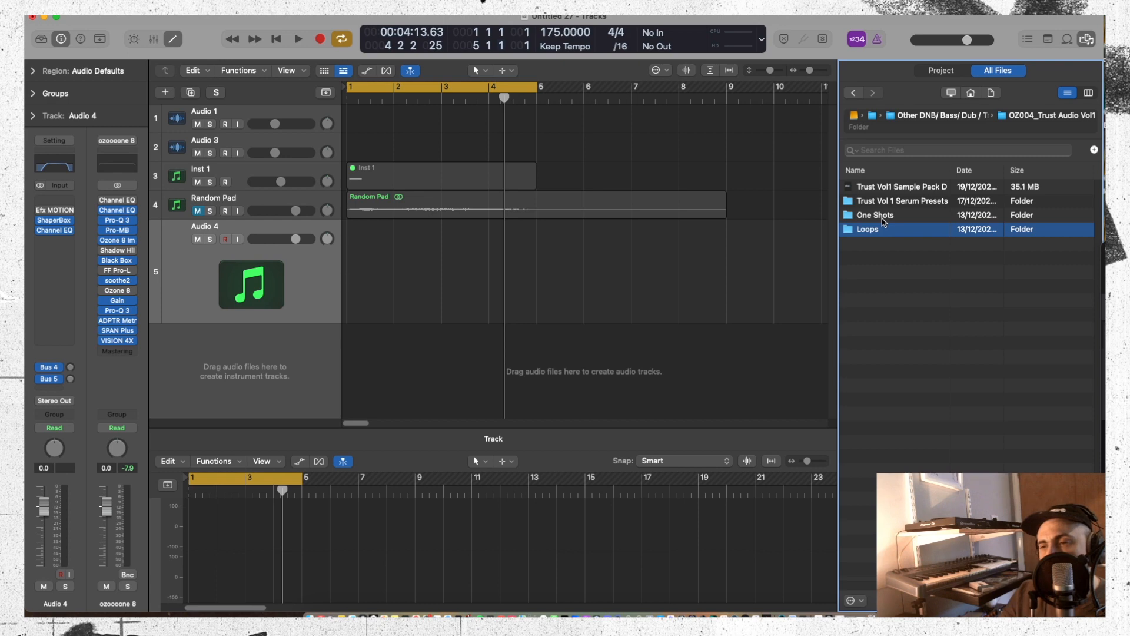
double_click(869, 230)
double_click(865, 193)
left_click(871, 190)
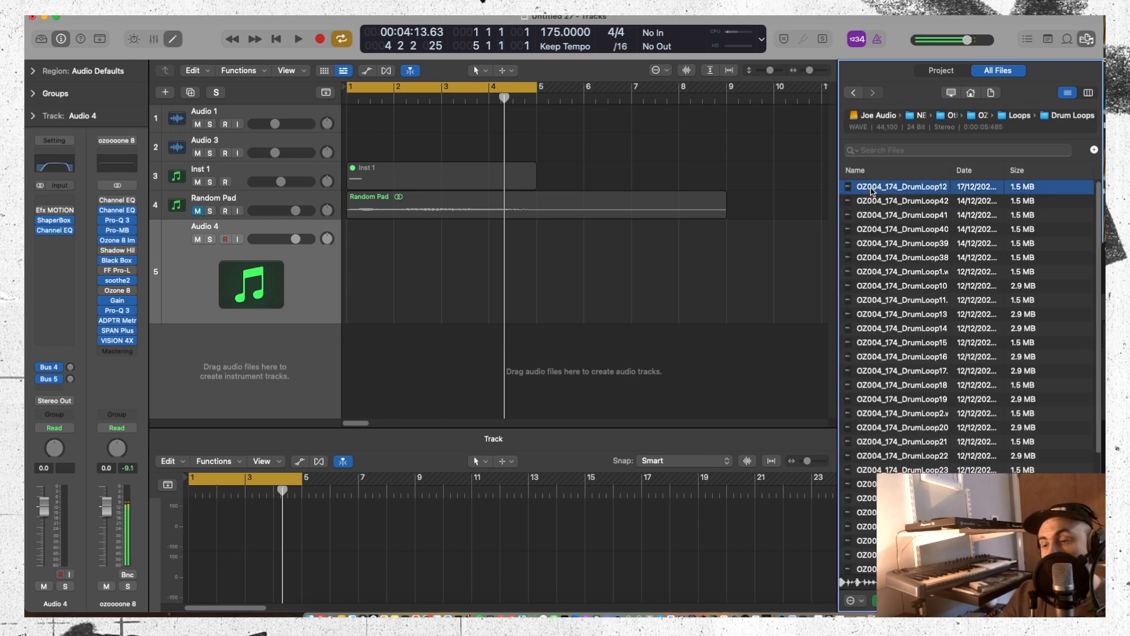
left_click(897, 203)
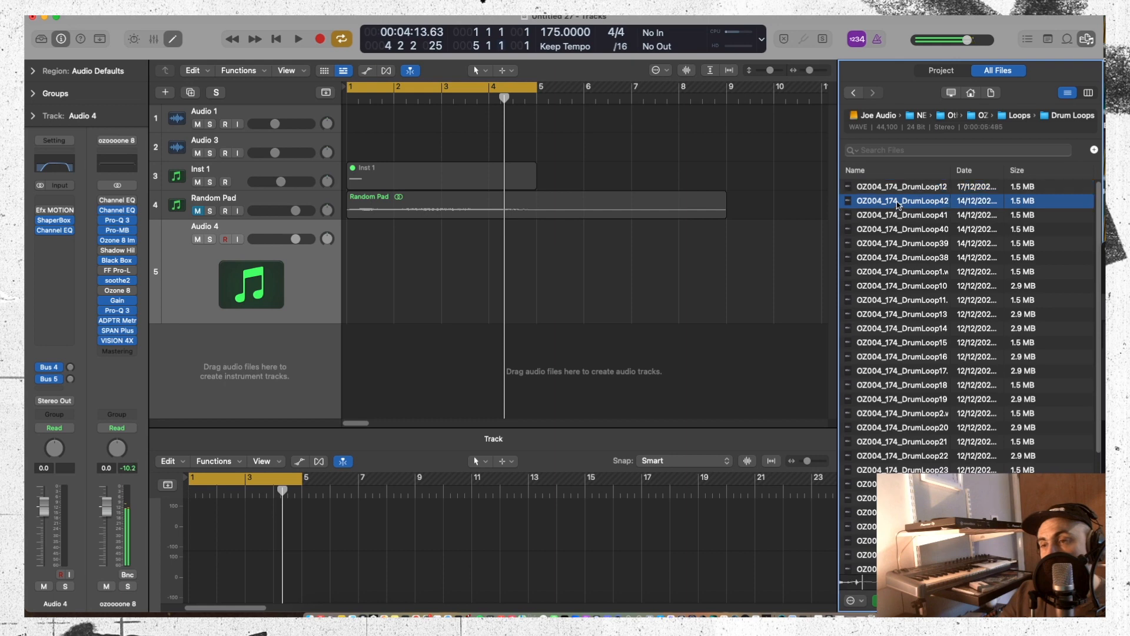
Return to the OZ004_Trust Audio Vol1 folder and open the Snares folder inside One Shots
left_click(854, 93)
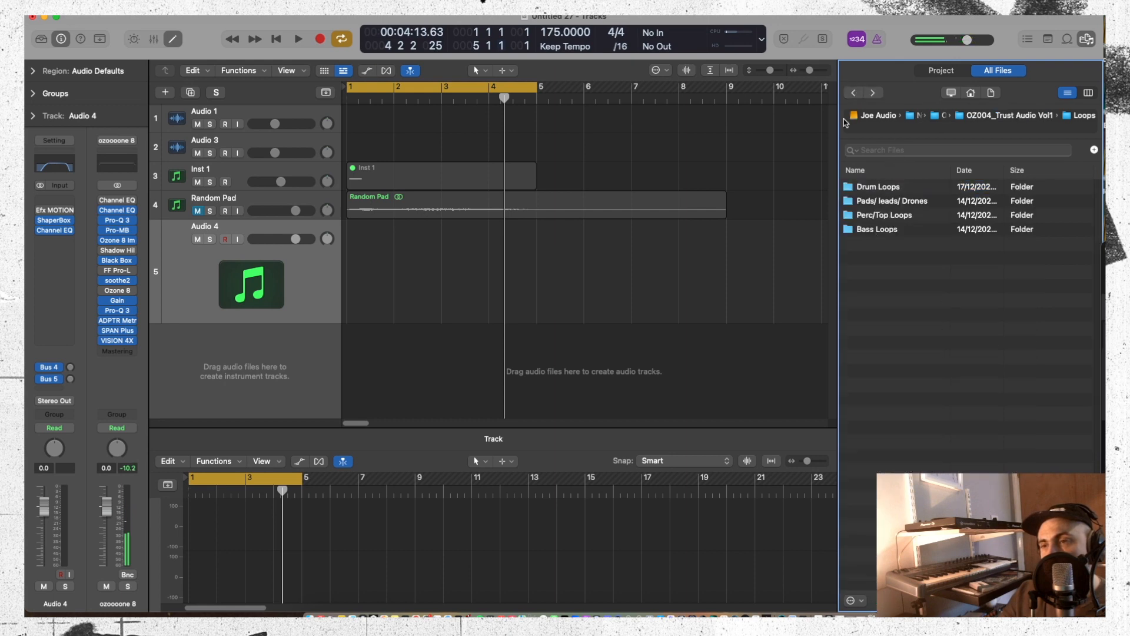
left_click(851, 93)
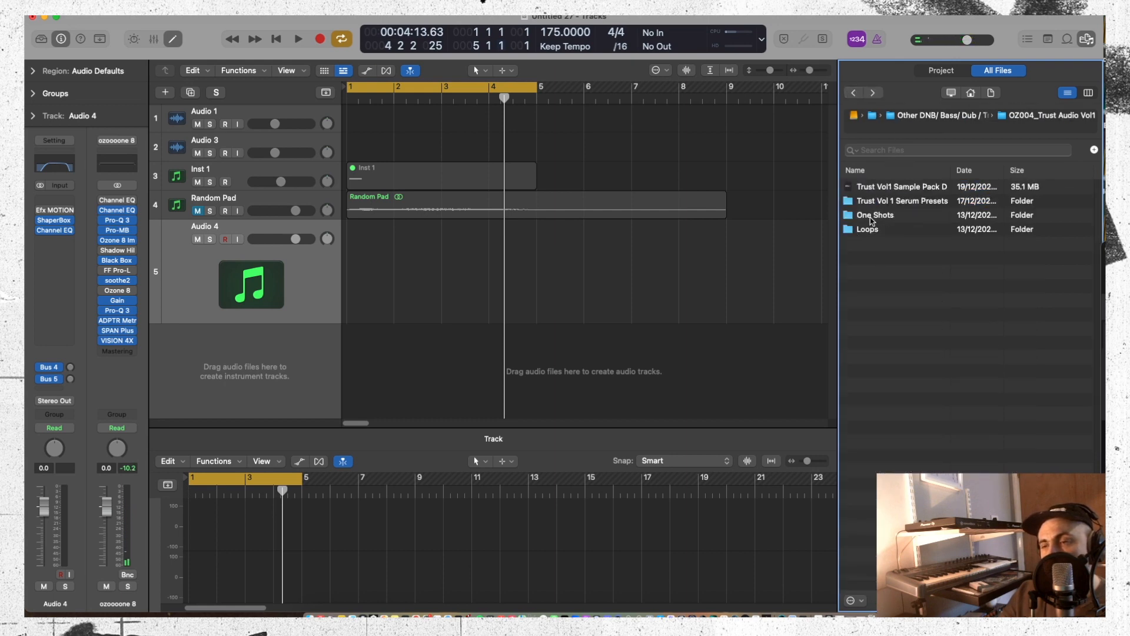
double_click(872, 215)
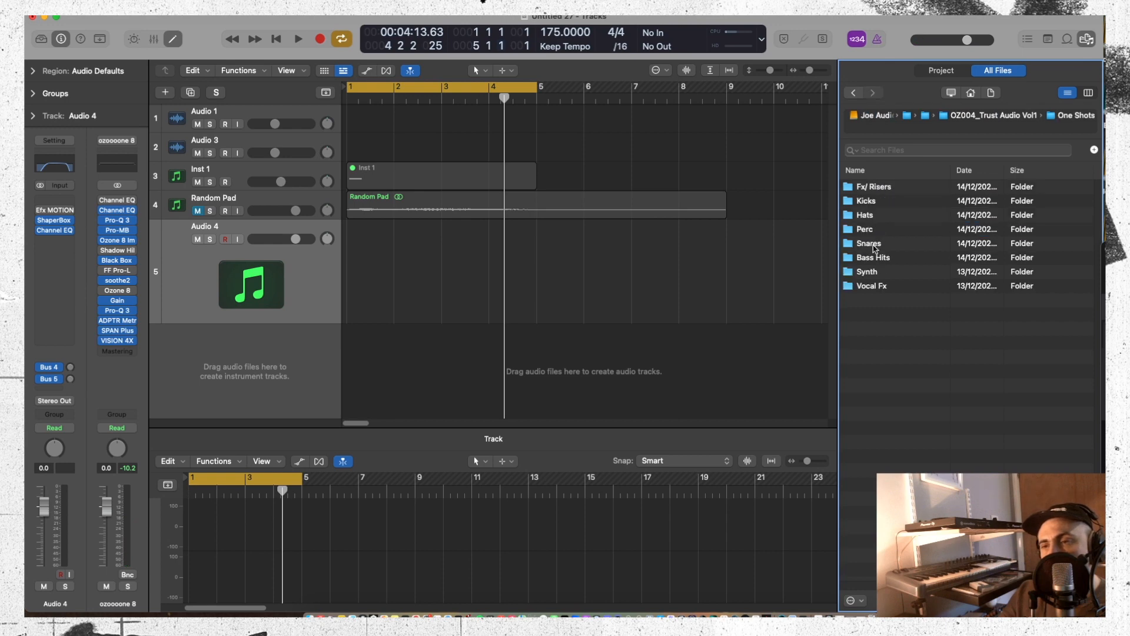
double_click(870, 244)
Audition snare samples between OZ004_Snare24.wav and OZ004_Snare17.wav, returning to OZ004_Snare18.wav
left_click(905, 245)
left_click(905, 234)
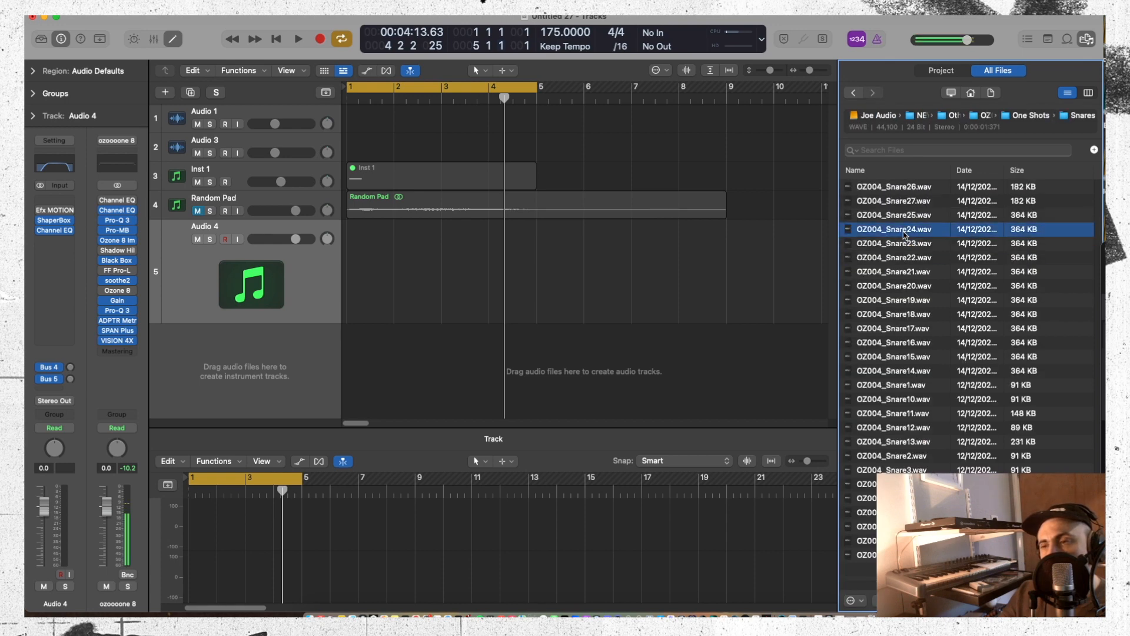
left_click(908, 270)
left_click(910, 287)
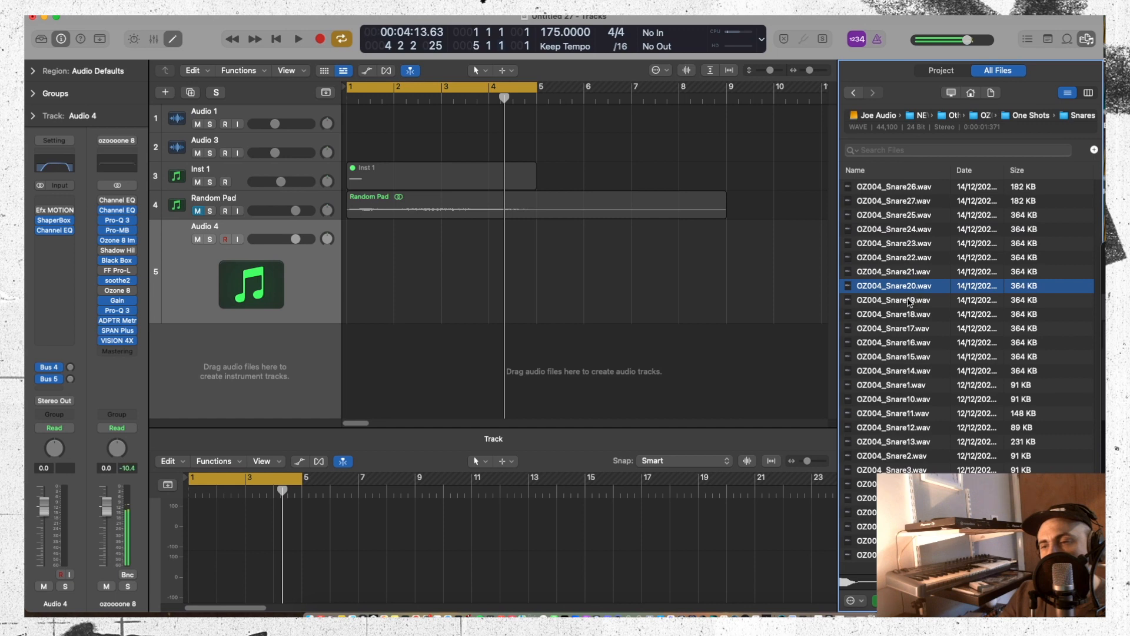
left_click(910, 301)
left_click(910, 315)
left_click(906, 329)
left_click(904, 316)
Place OZ004_Snare18.wav on beats 2 and 4 of bar 1 on the new audio track and preview the hits from the start
left_click_drag(905, 316, 368, 322)
left_click(461, 290)
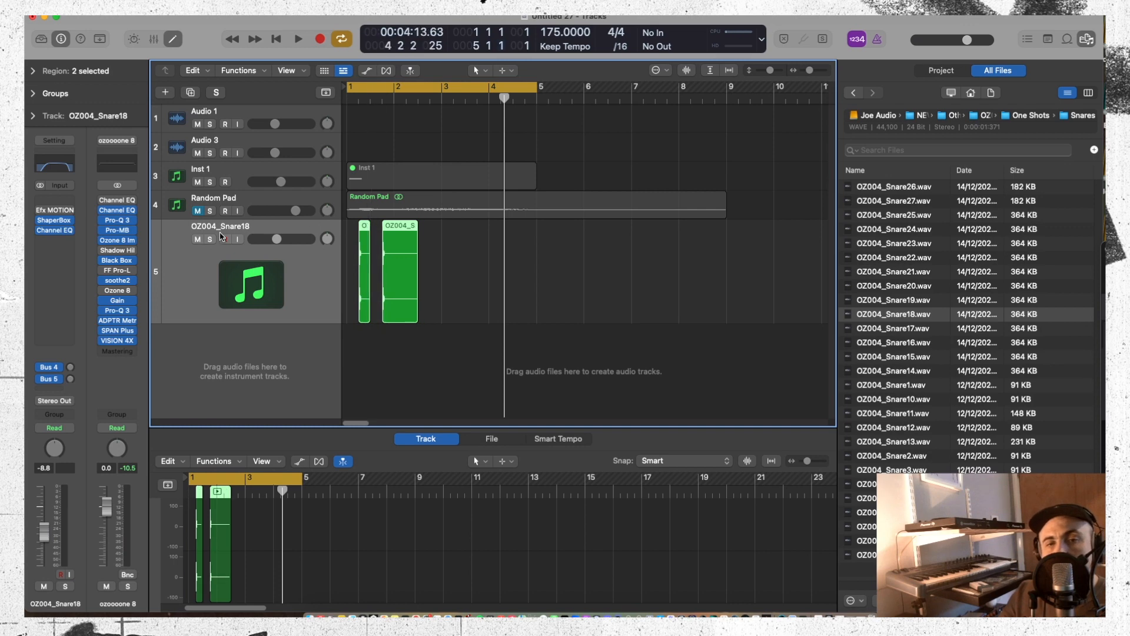
left_click(350, 94)
key("space")
key("space")
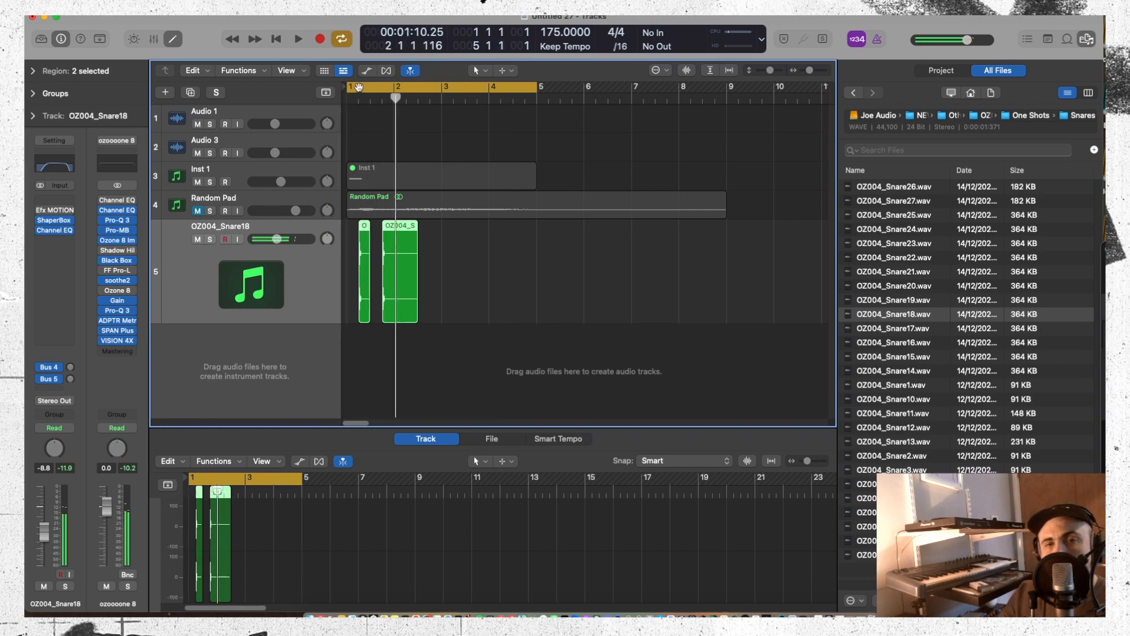
Shorten the cycle range to the first two bars and open ShaperBox on the snare track during looped playback
left_click(353, 89)
left_click_drag(350, 88, 441, 88)
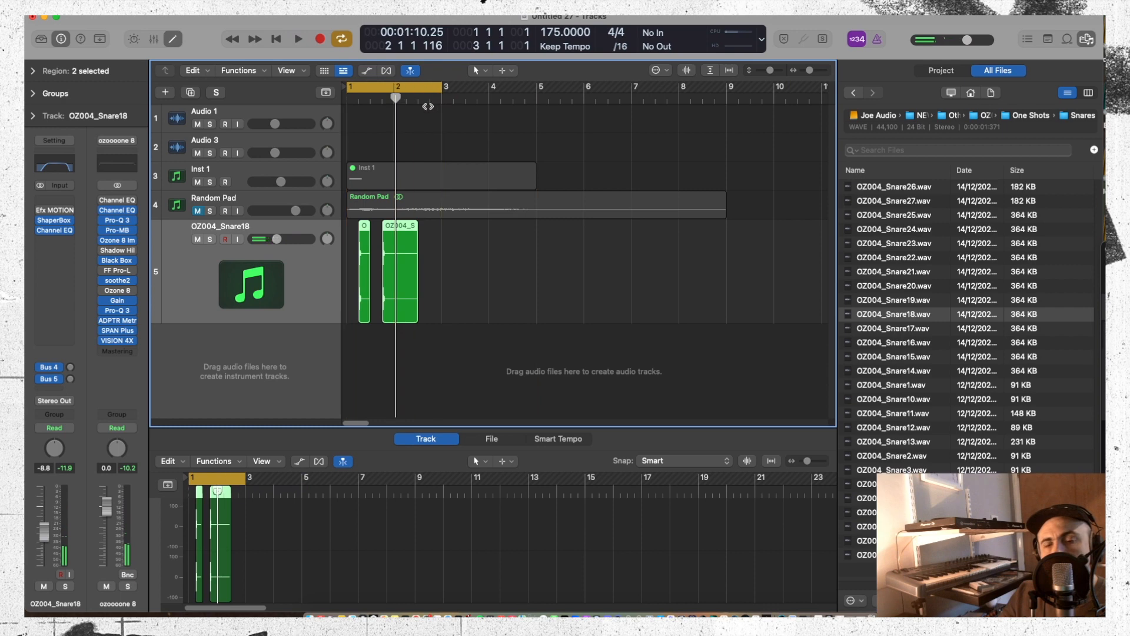
key("space")
left_click(57, 221)
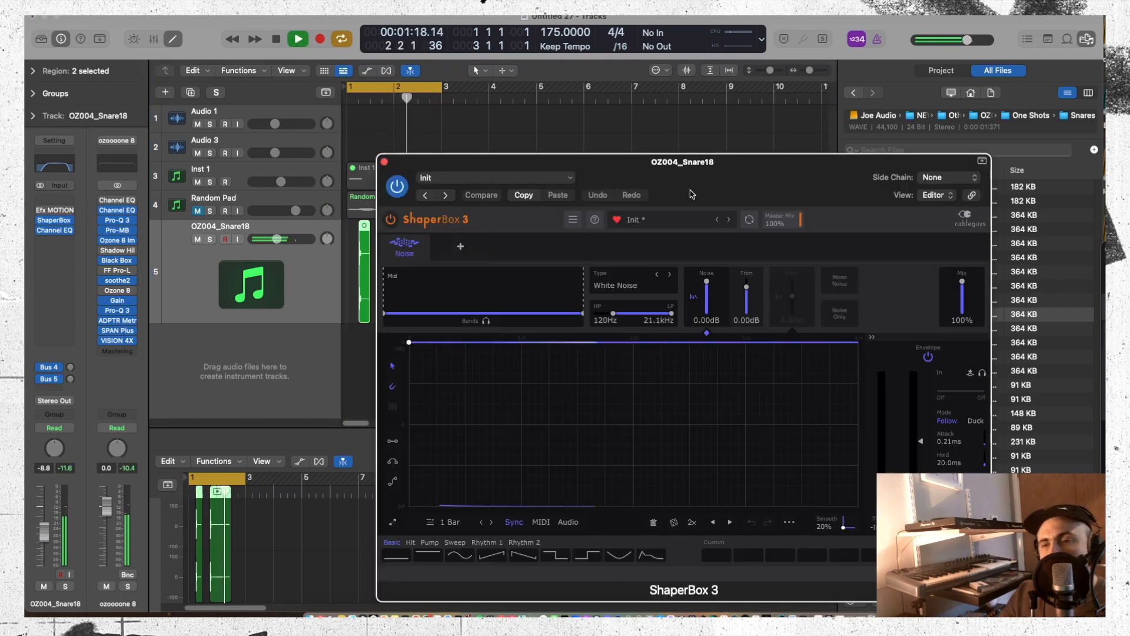
Trim the second snare region to match the first hit and copy both hits to beats 2 and 4 of bar 2
left_click_drag(666, 178, 754, 38)
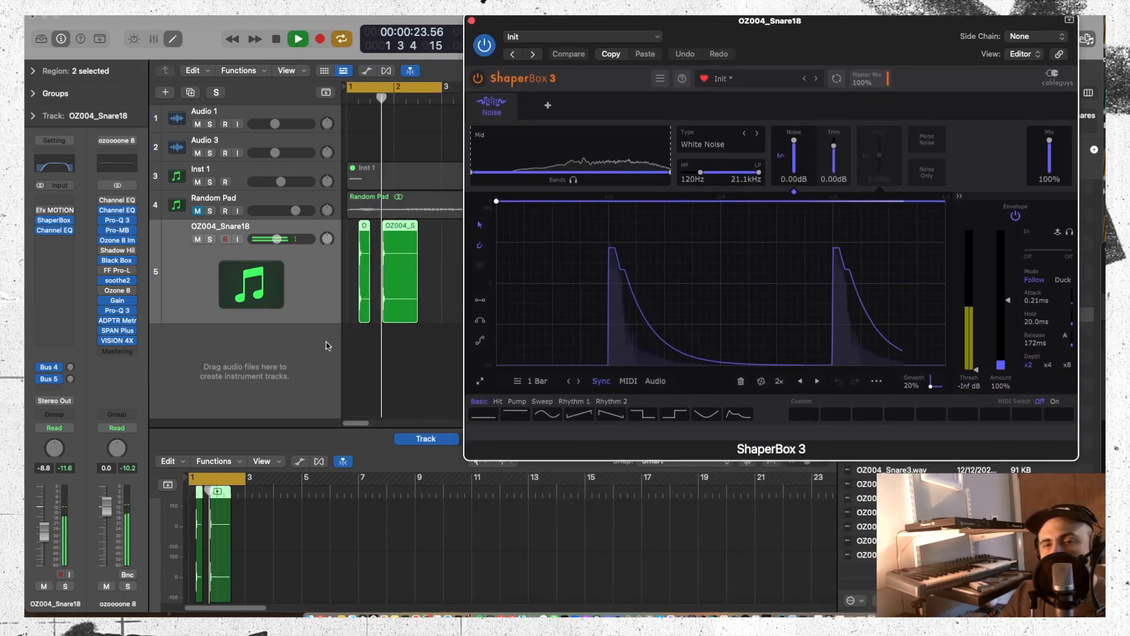
left_click(416, 318)
left_click_drag(416, 318, 393, 318)
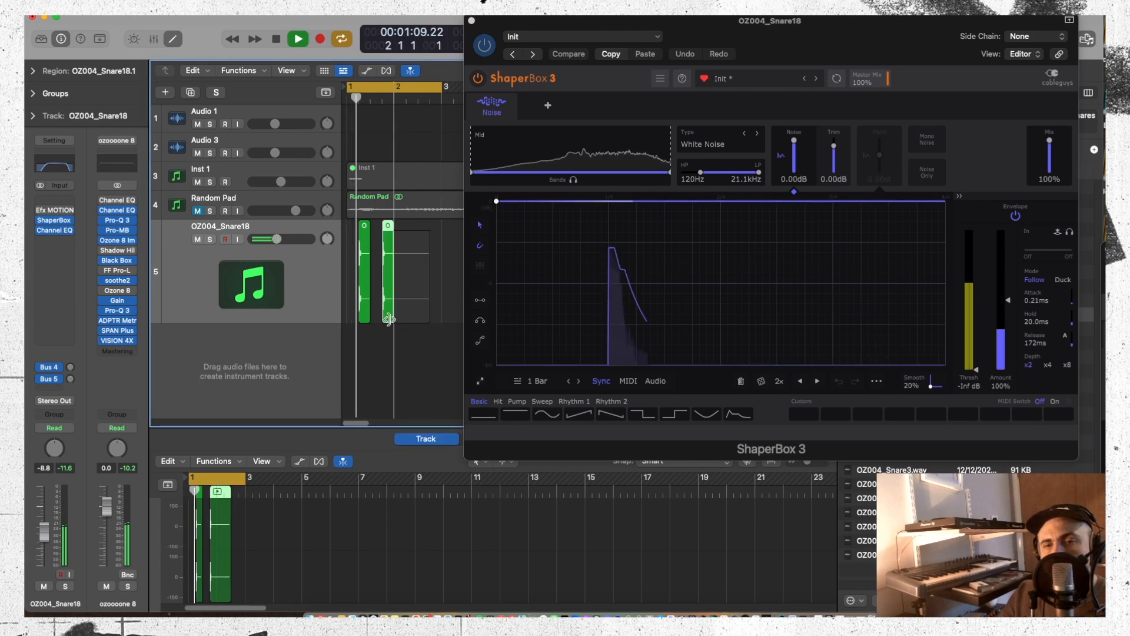
mouse_move(415, 272)
left_mouse_down()
mouse_move(355, 273)
mouse_move(413, 275)
left_mouse_up()
key("space")
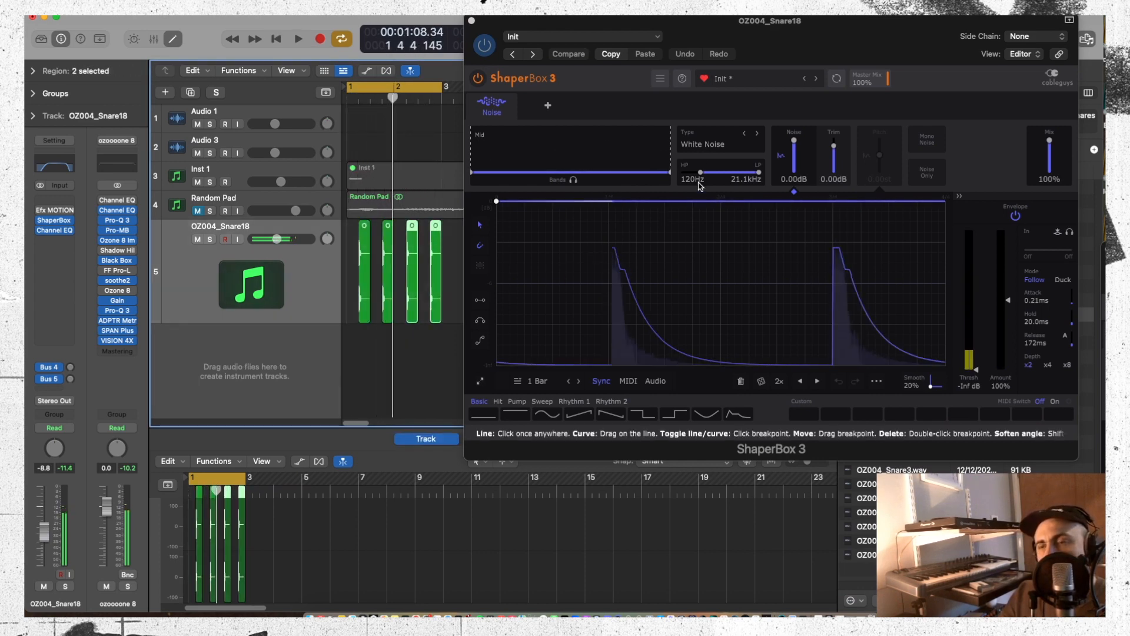
Set the Noise shaper's noise type to Key Rattle and preview the snare loop
left_click(706, 144)
left_click(608, 95)
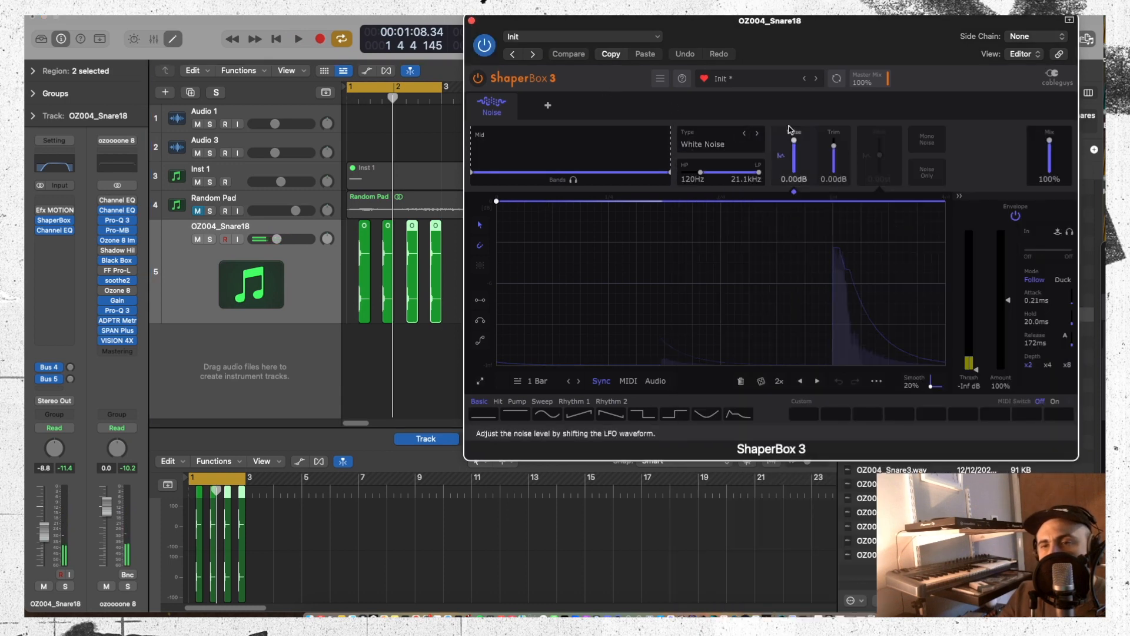
left_click(701, 149)
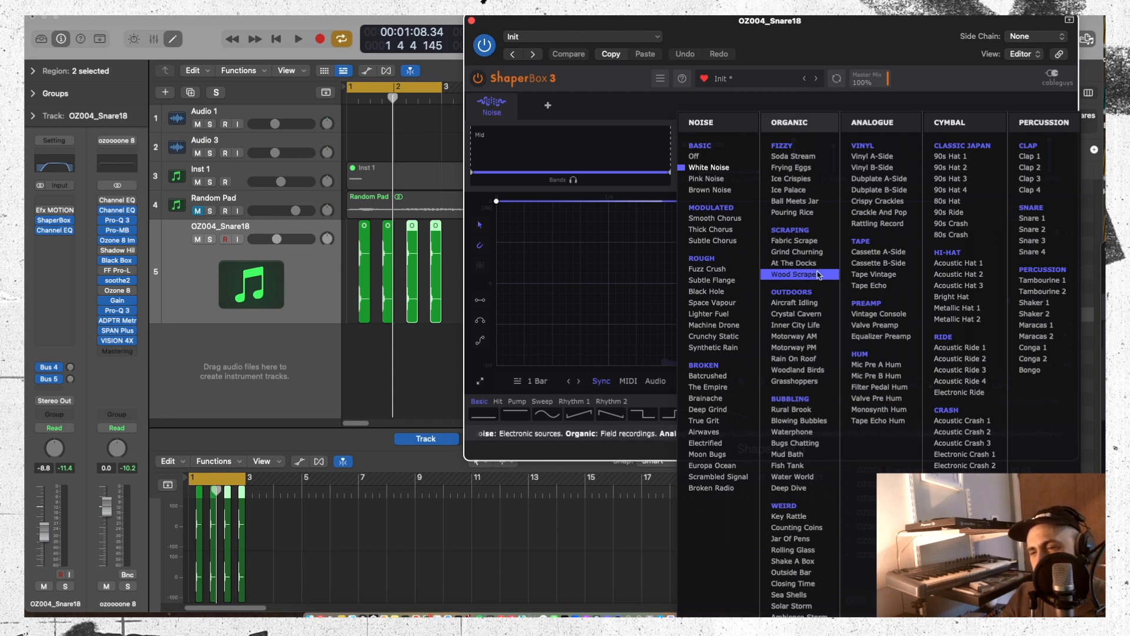
left_click(787, 516)
key("space")
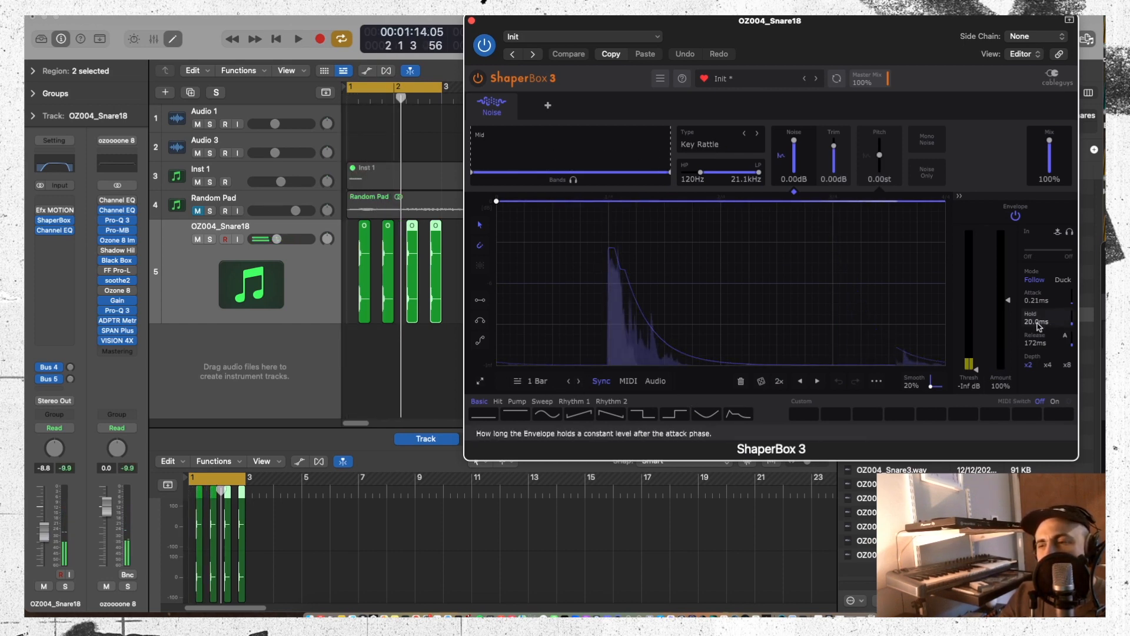
left_click(1017, 217)
key("space")
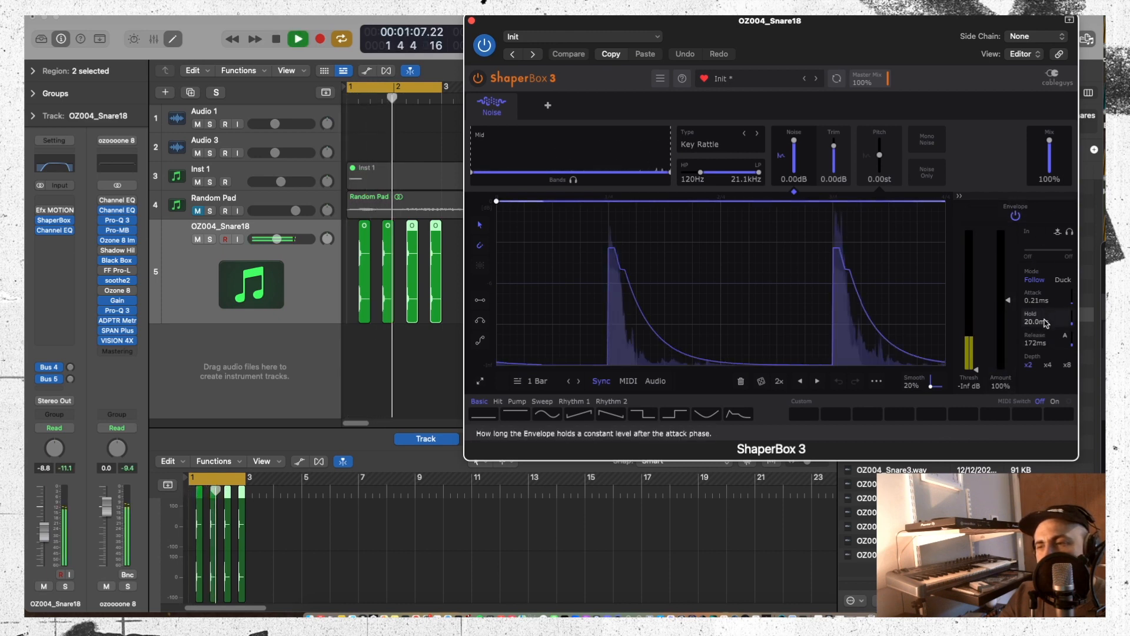
key("space")
Set the noise envelope's attack to 20.1 ms and its amount to 70% during loop playback
left_click_drag(1039, 303, 1039, 312)
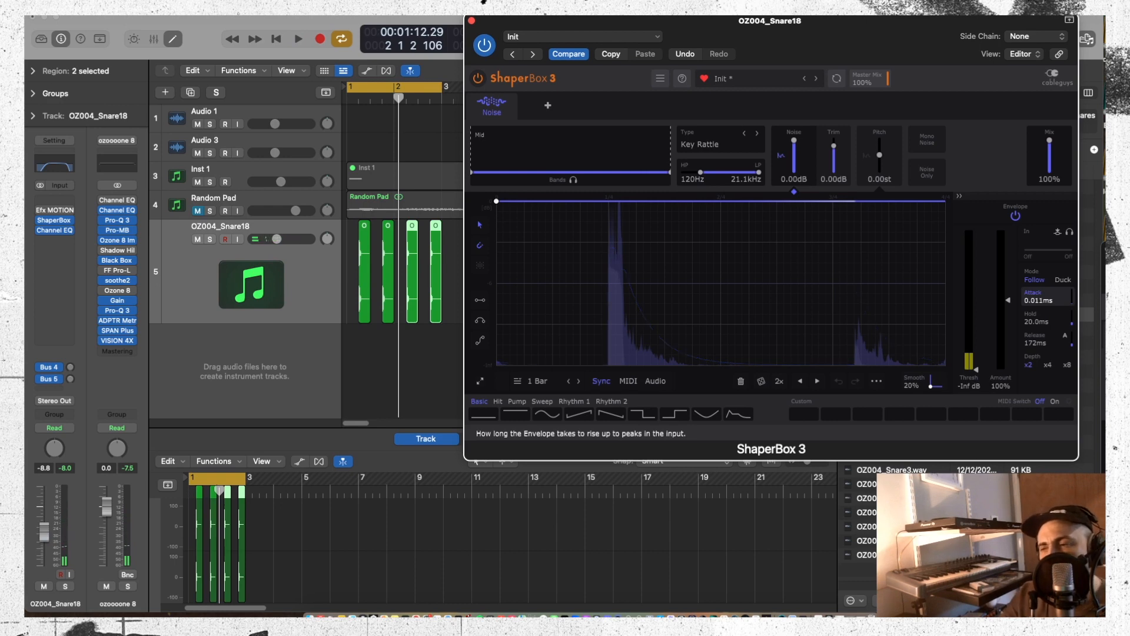
key("space")
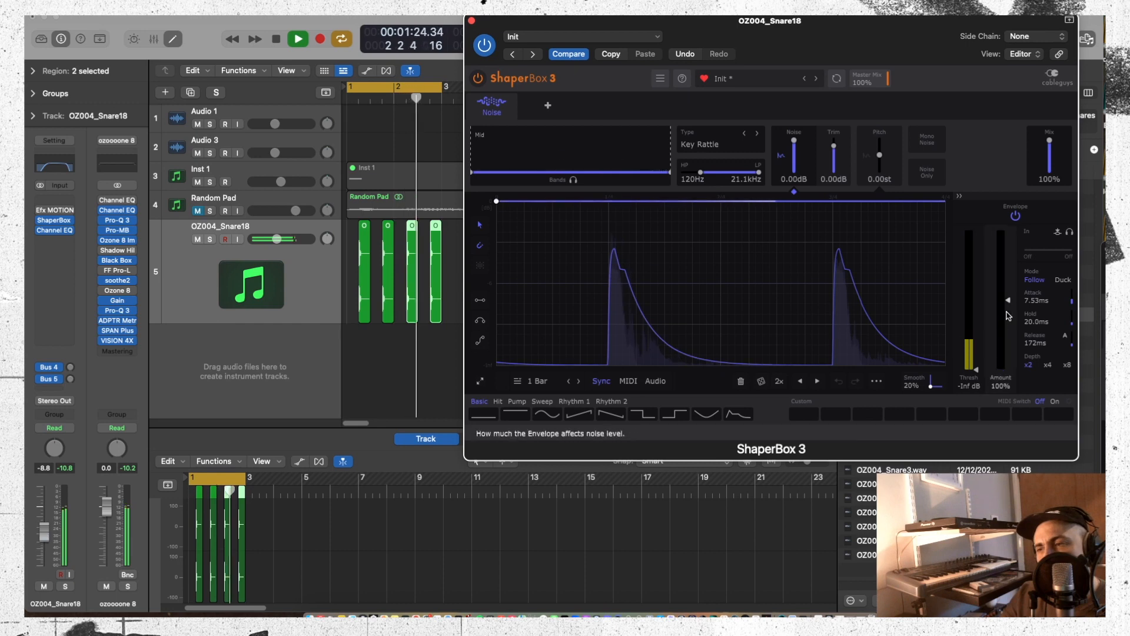
mouse_move(1023, 304)
left_mouse_down()
mouse_move(1023, 294)
mouse_move(1008, 320)
left_mouse_up()
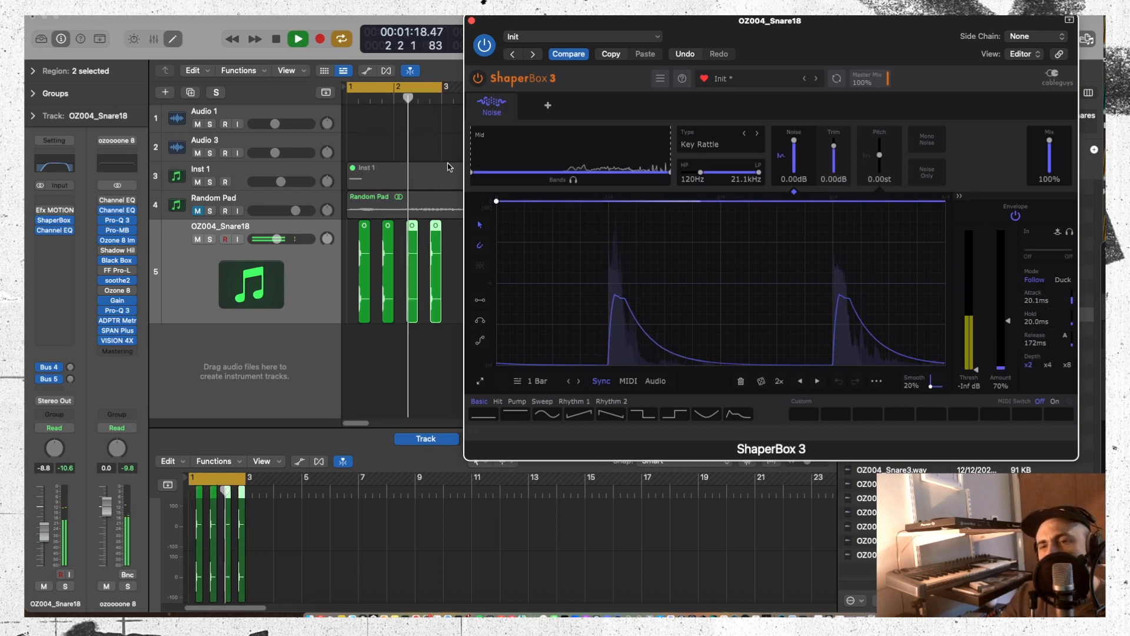
Split the Noise shaper's low and mid bands at 5.27 kHz and replay the snare loop
left_click_drag(470, 154, 630, 154)
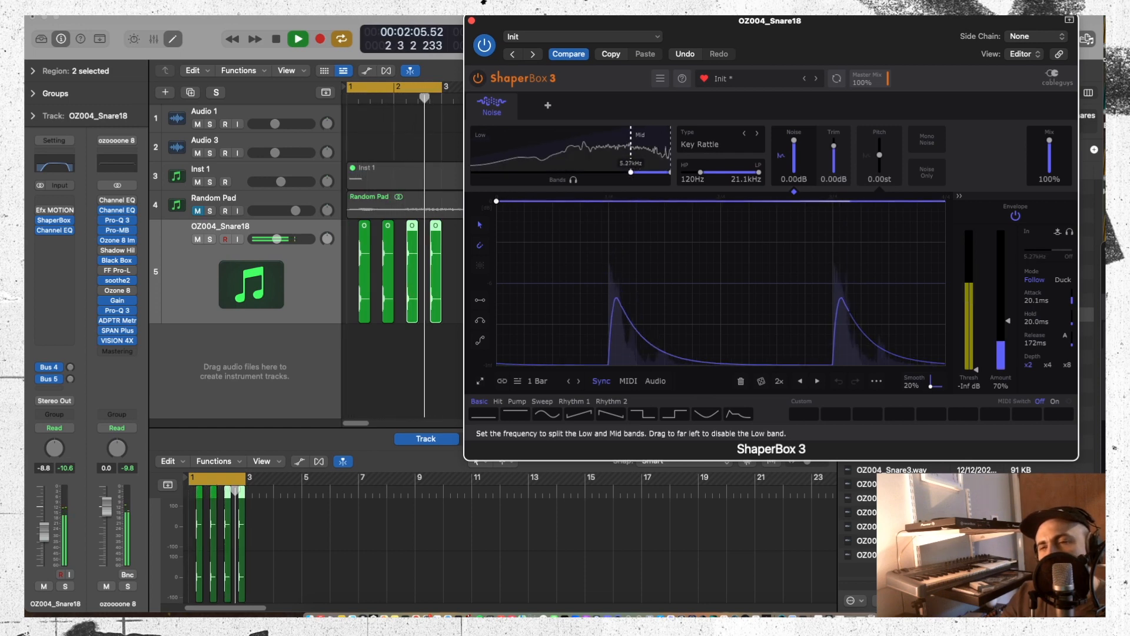
key("space")
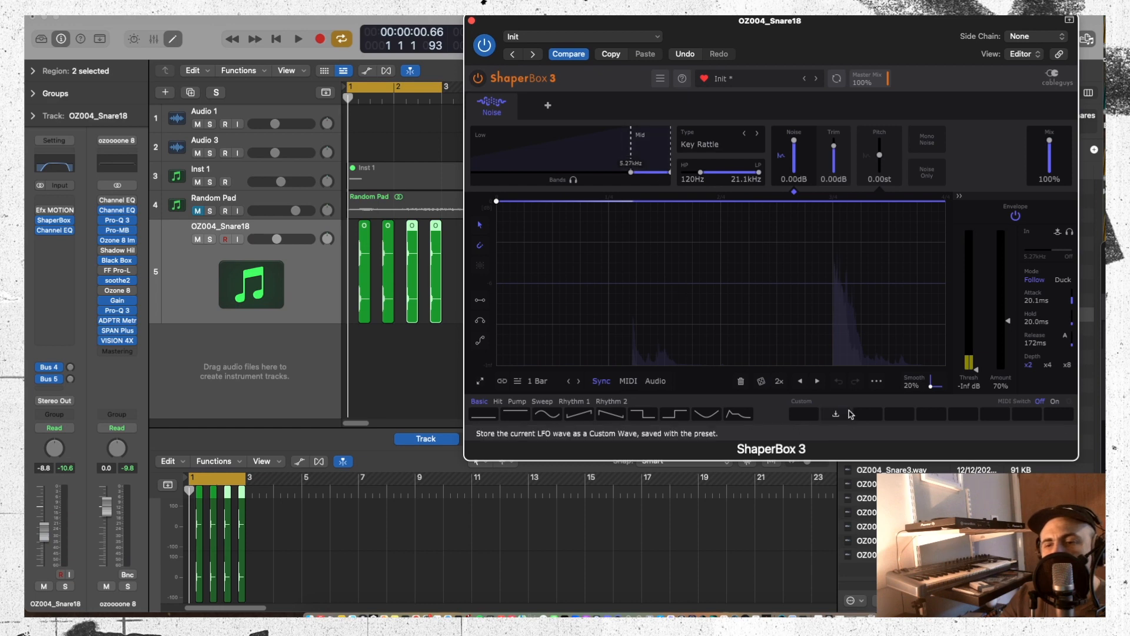
key("space")
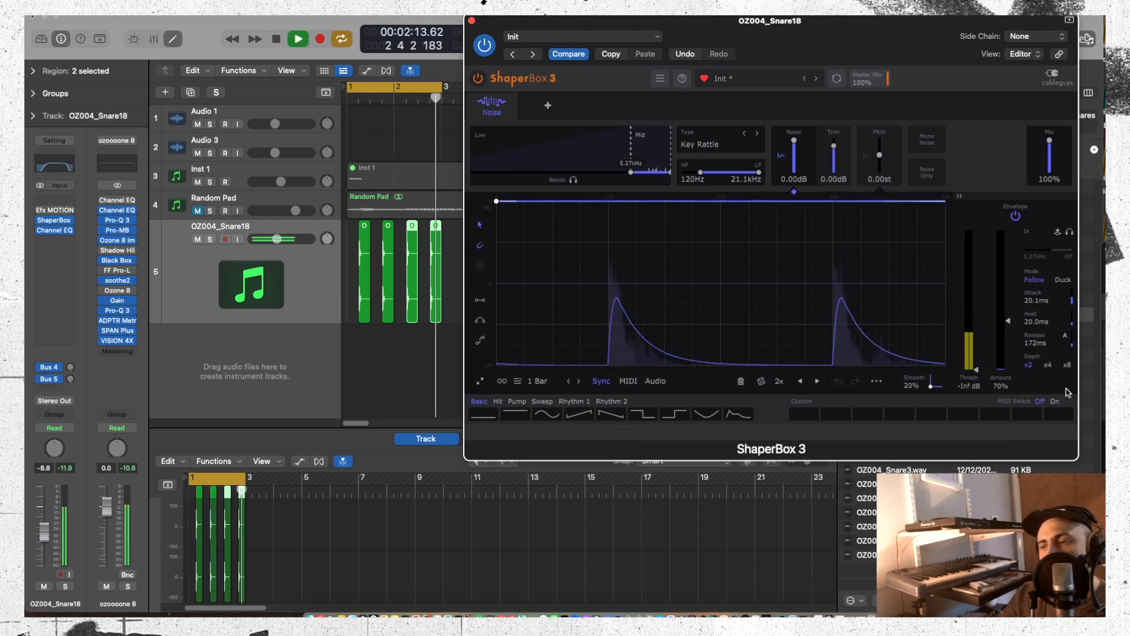
Try short and long noise envelope release times, dismiss the overload alert and settle on a release of 107 ms
left_click_drag(1042, 344, 1041, 340)
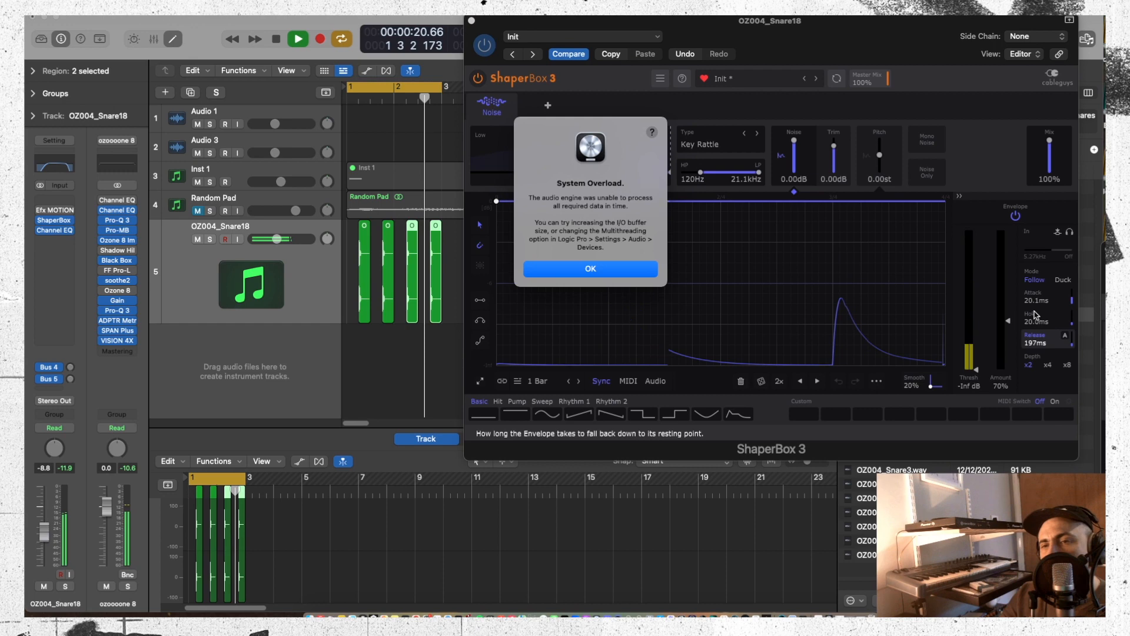
key("Return")
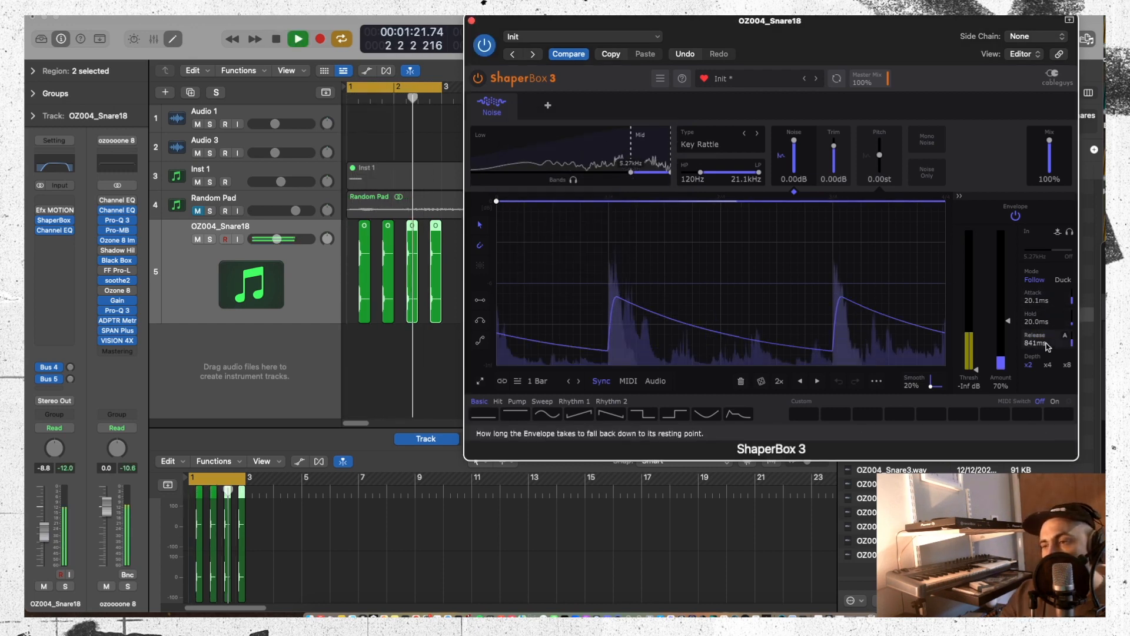
left_click_drag(1044, 345, 1044, 381)
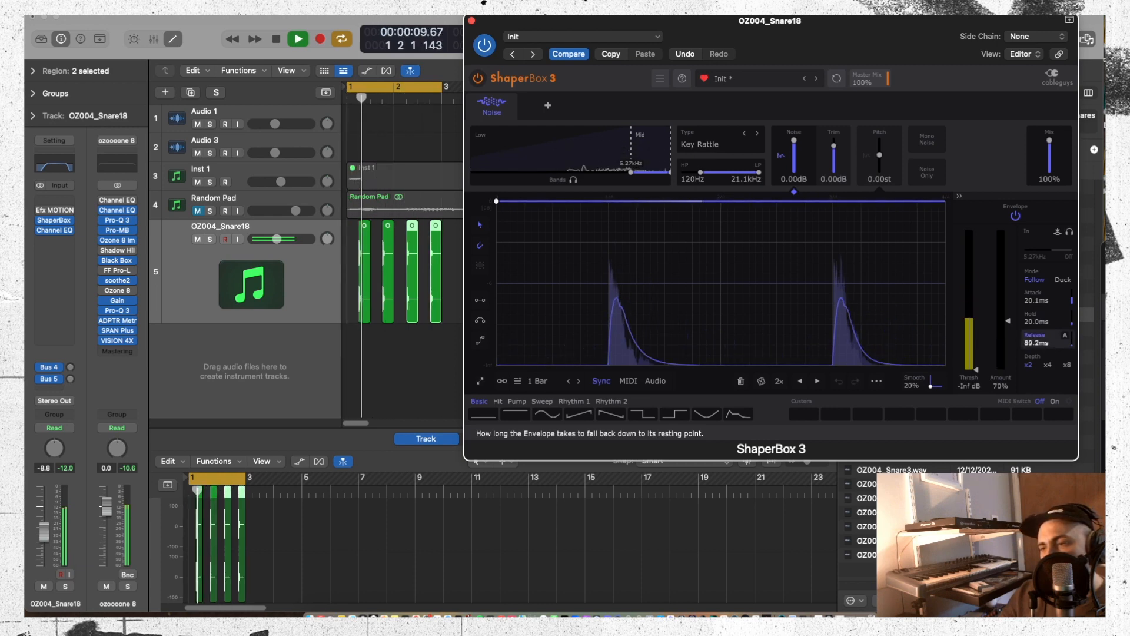
key("space")
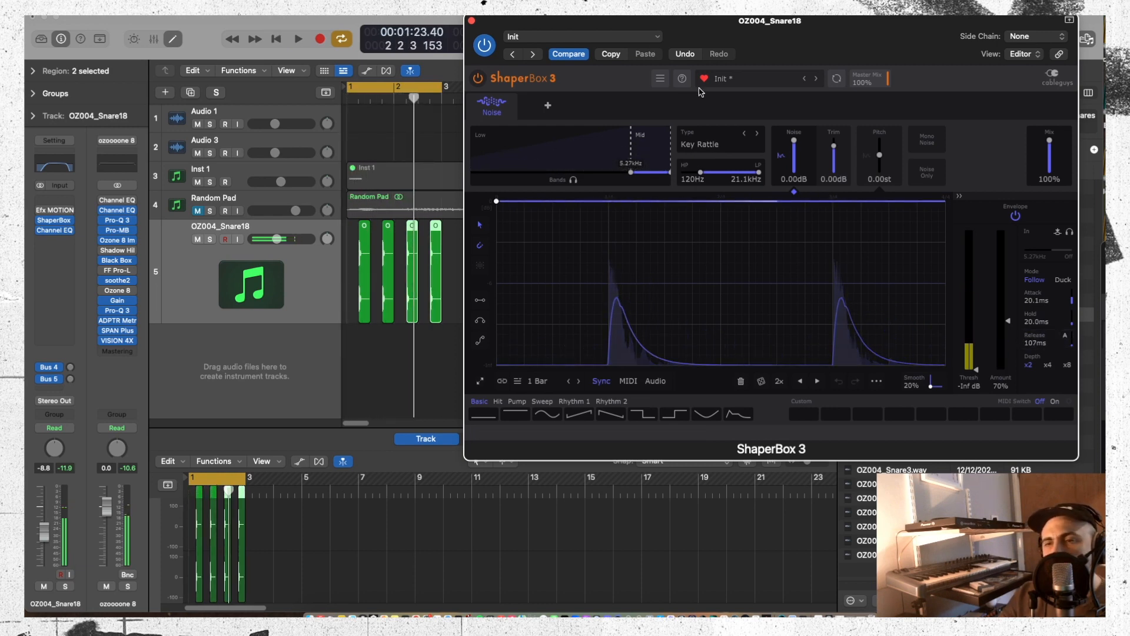
left_click(706, 146)
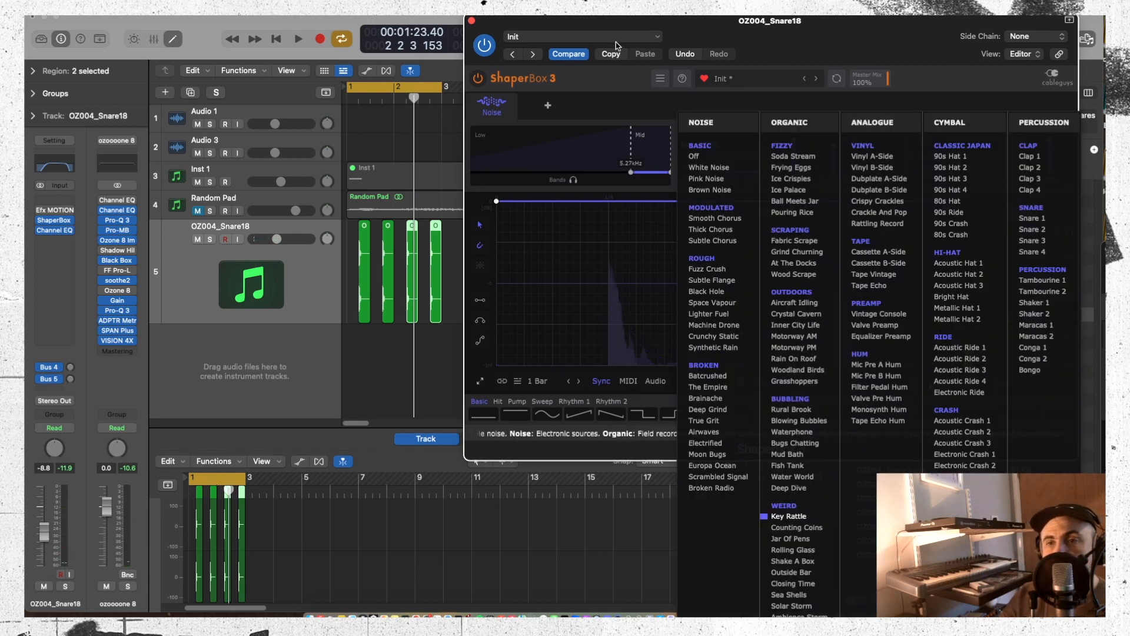
left_click(718, 35)
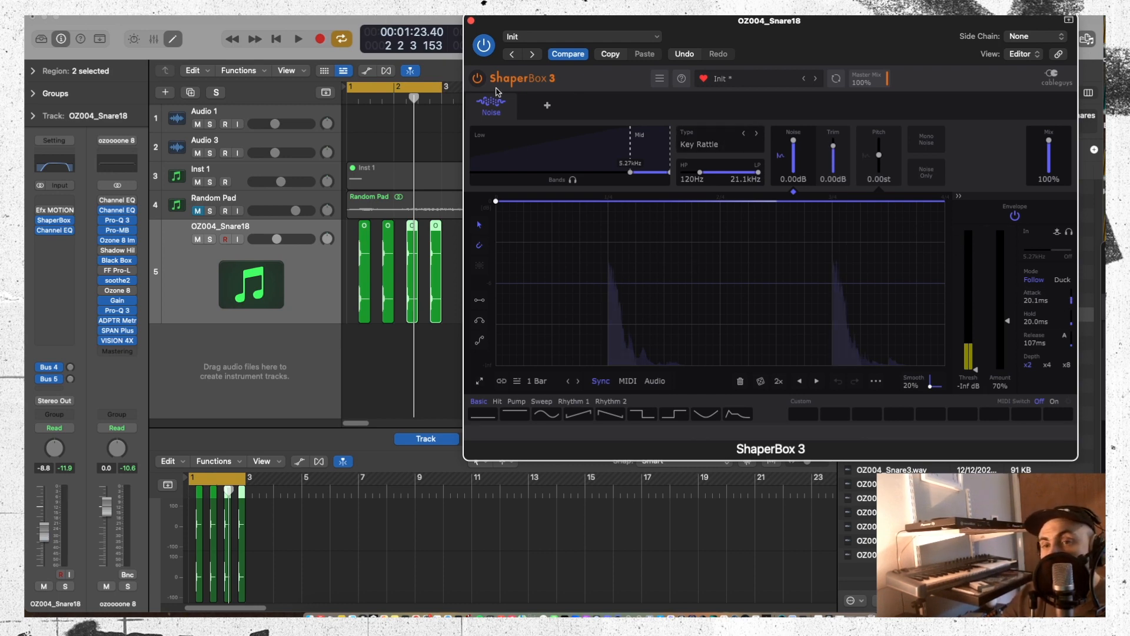
Add a Reverb shaper after the Noise shaper and play the snare loop through it
left_click(556, 108)
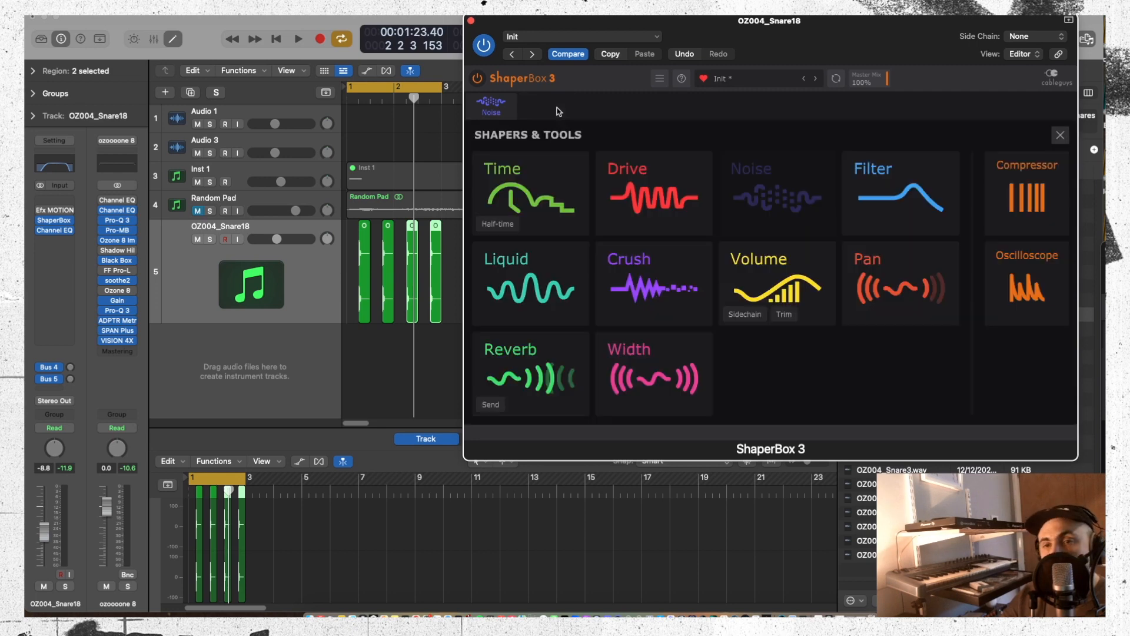
left_click(504, 356)
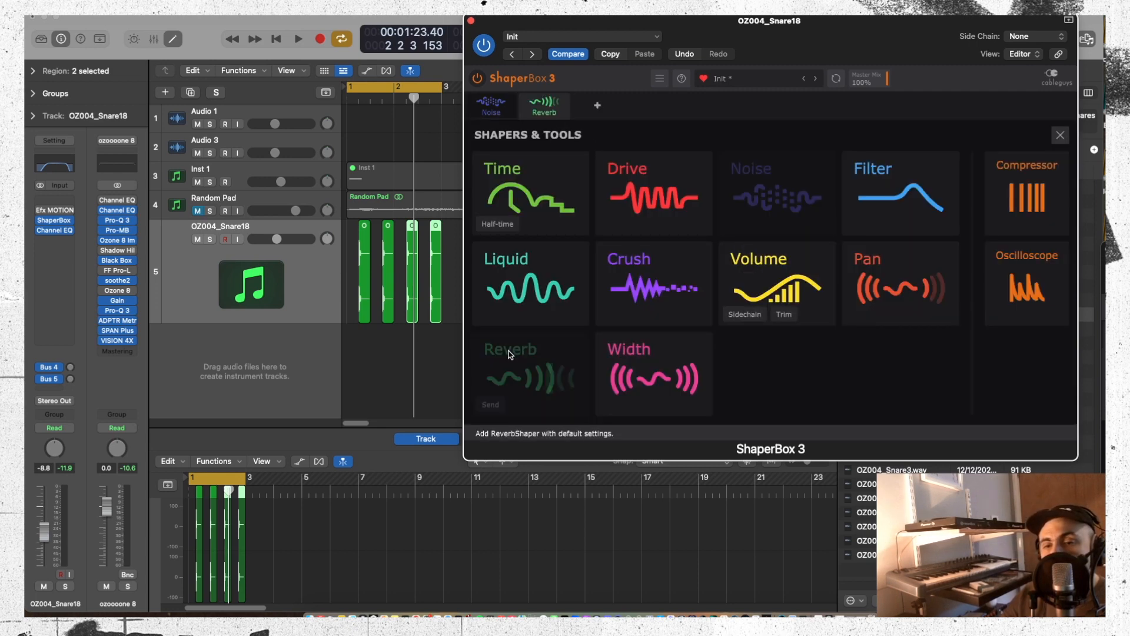
left_click(761, 145)
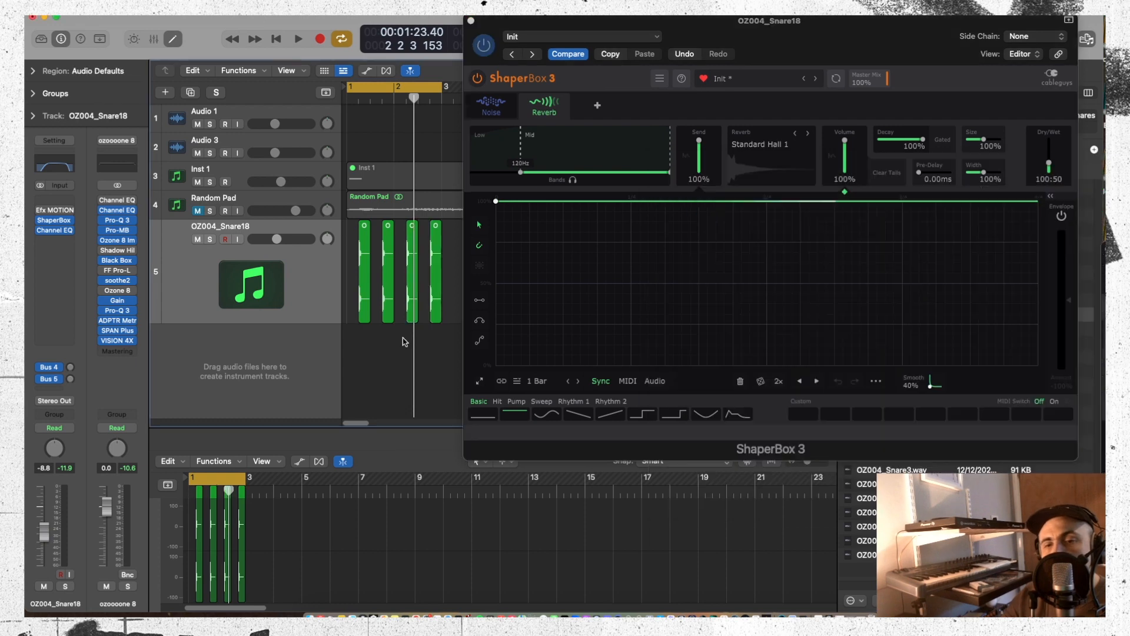
left_click(431, 307)
key("space")
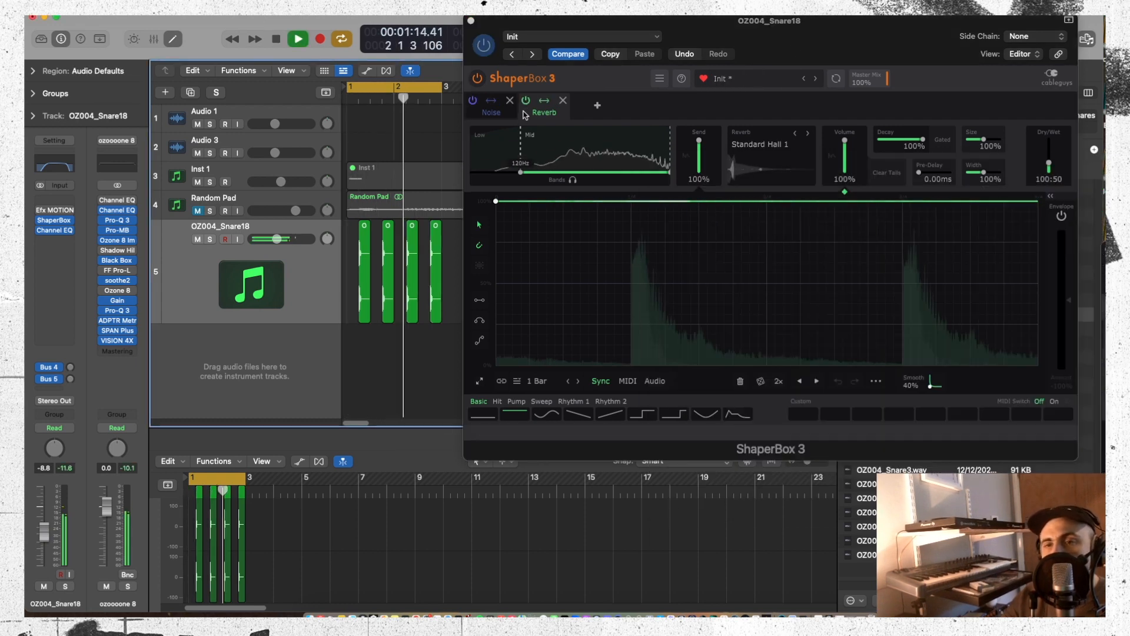
left_click(539, 113)
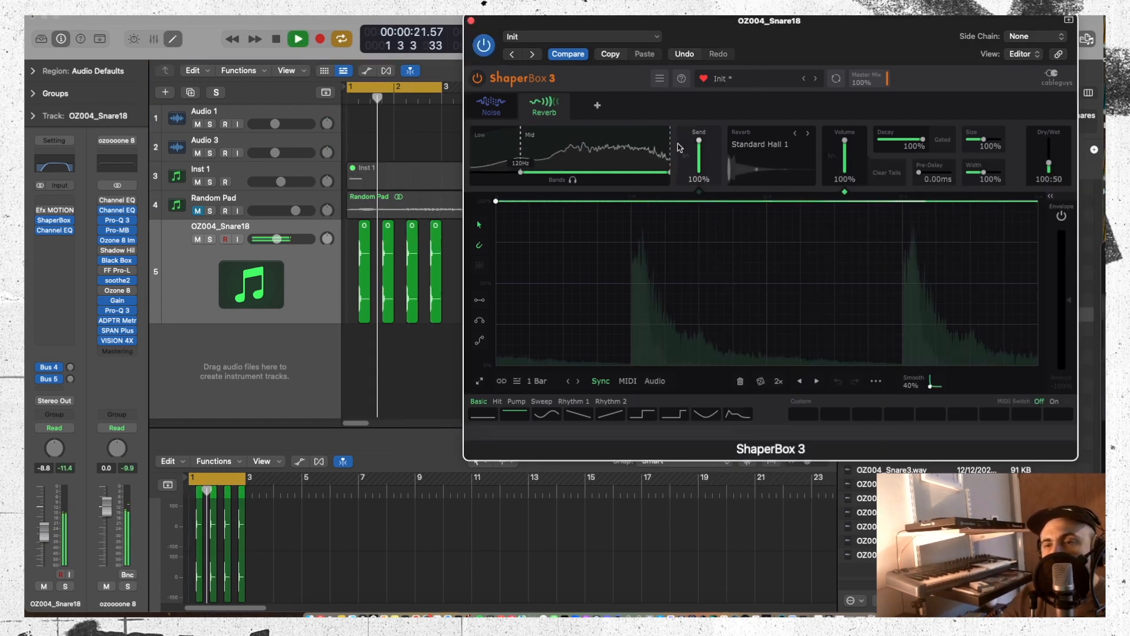
Audition the hall reverbs up to Smooth Hall 3 and choose the Reverb Robot type
left_click(808, 133)
left_click(809, 134)
left_click(810, 135)
left_click(810, 135)
left_click(810, 135)
left_click(774, 144)
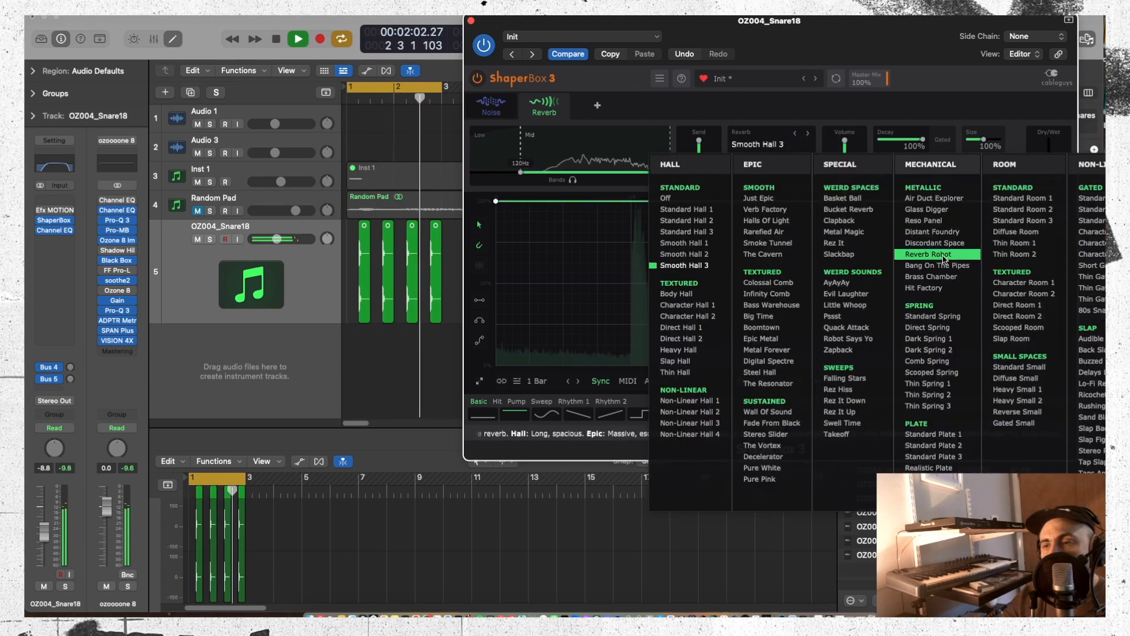
left_click(945, 254)
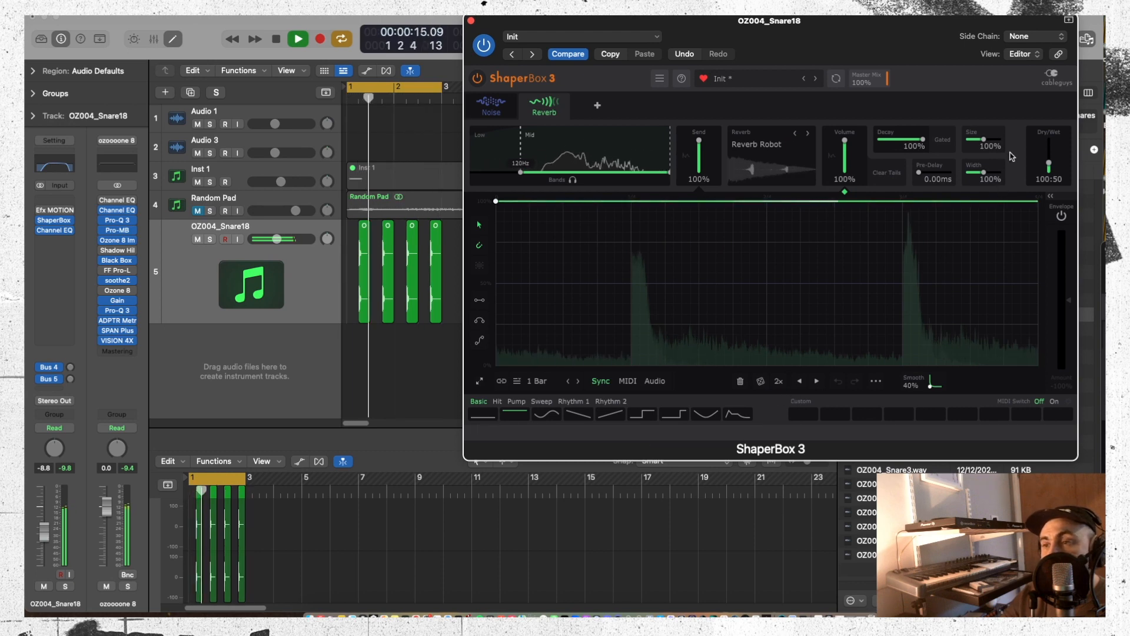
Set the reverb's dry/wet mix to 100:15 and its decay to 20% while listening to the loop
left_click_drag(1048, 162, 1049, 169)
left_click_drag(920, 143, 889, 144)
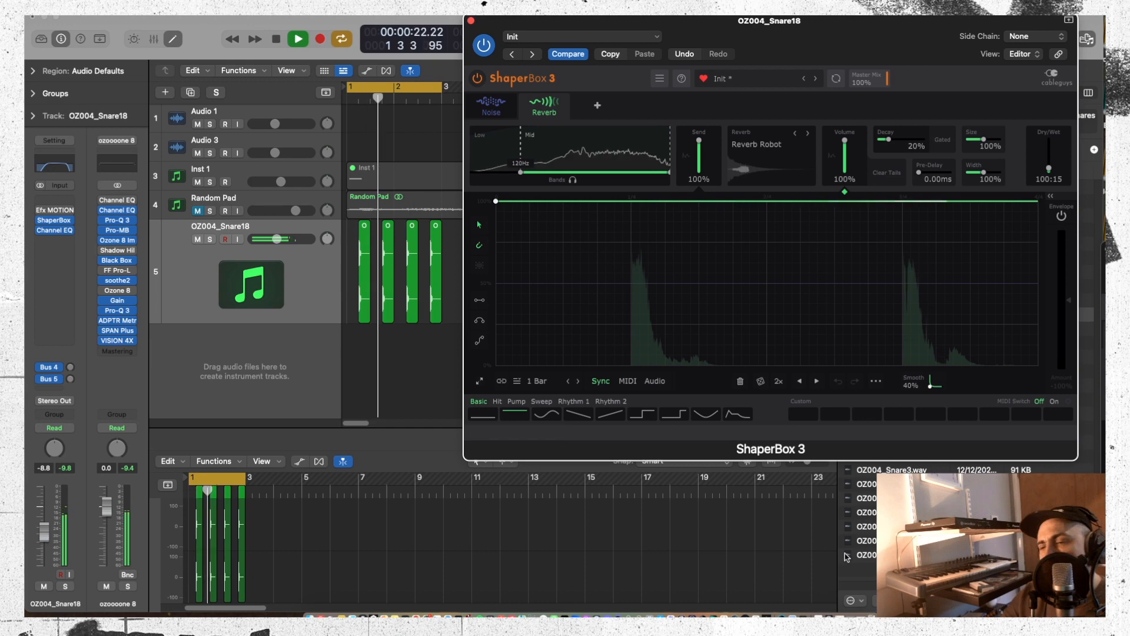
key("space")
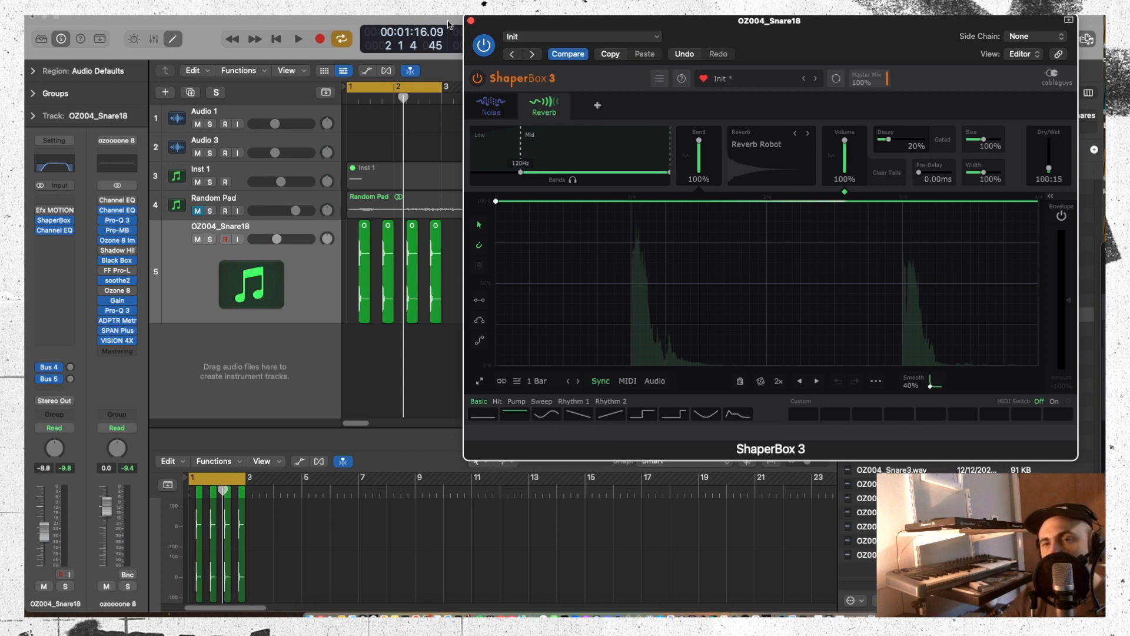
Add a Volume shaper and pull its curve down to silence at position 0.75/4
left_click(598, 107)
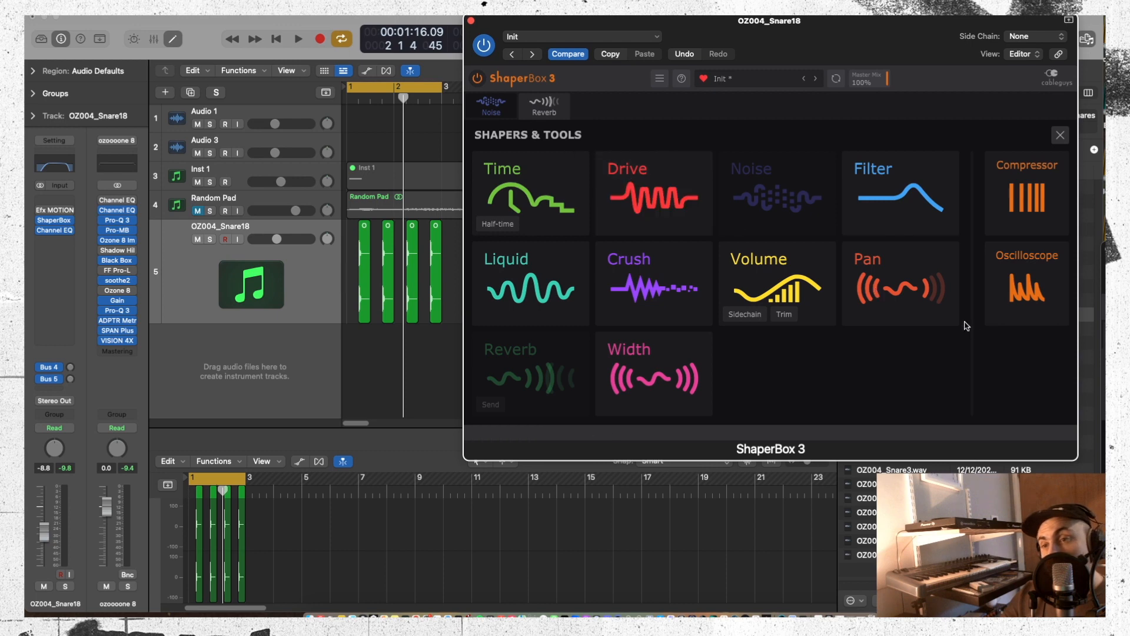
left_click(765, 282)
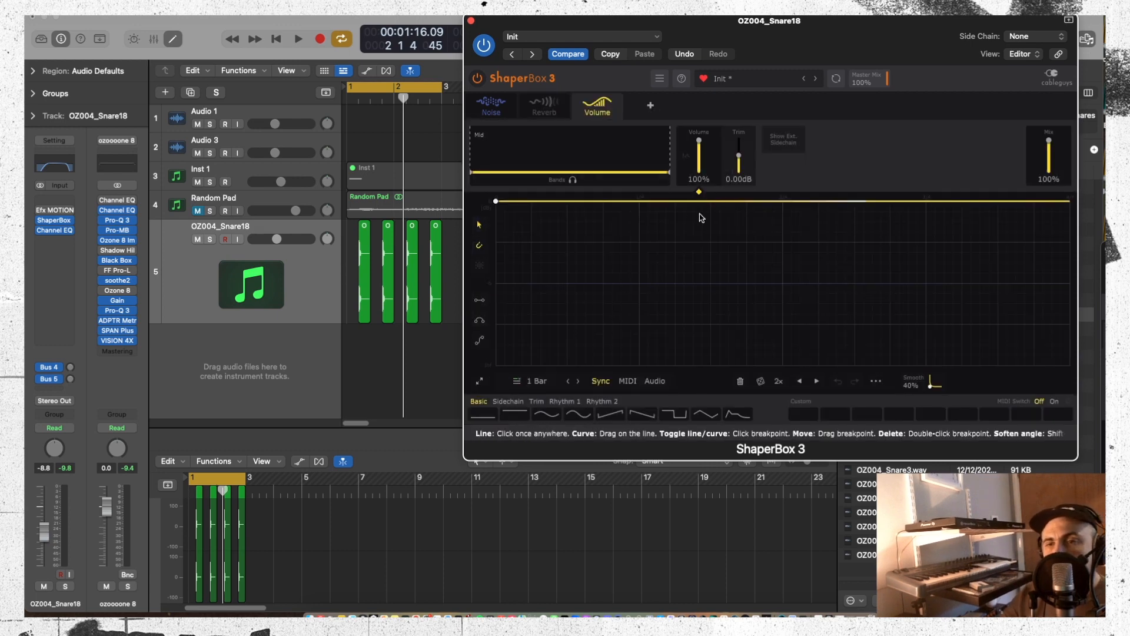
left_click(737, 202)
left_click(594, 210)
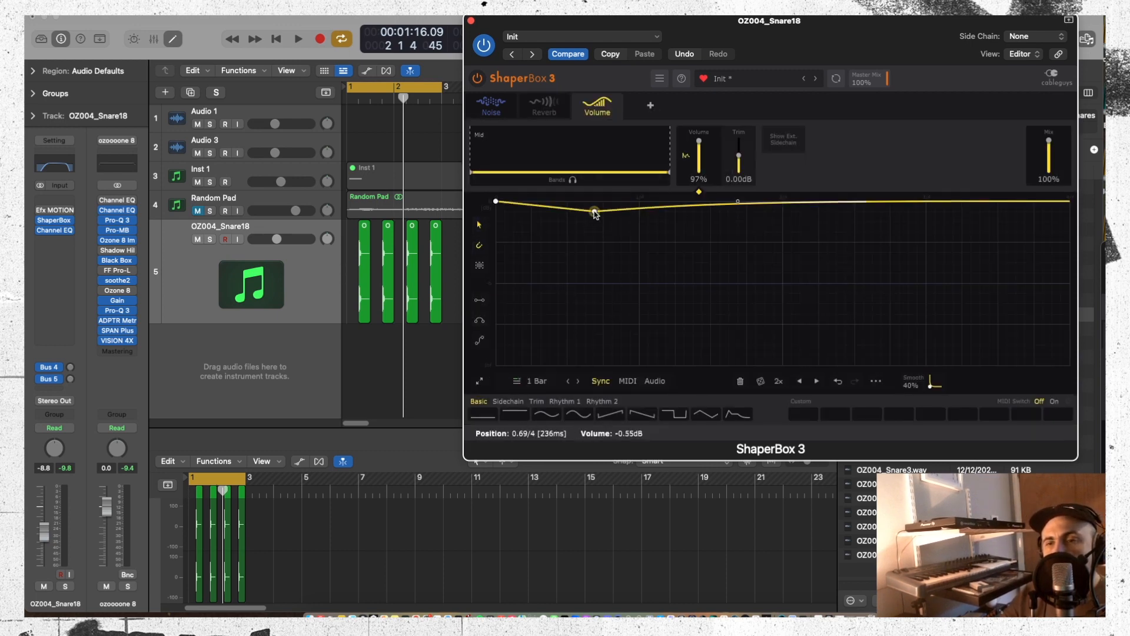
left_click_drag(594, 210, 604, 365)
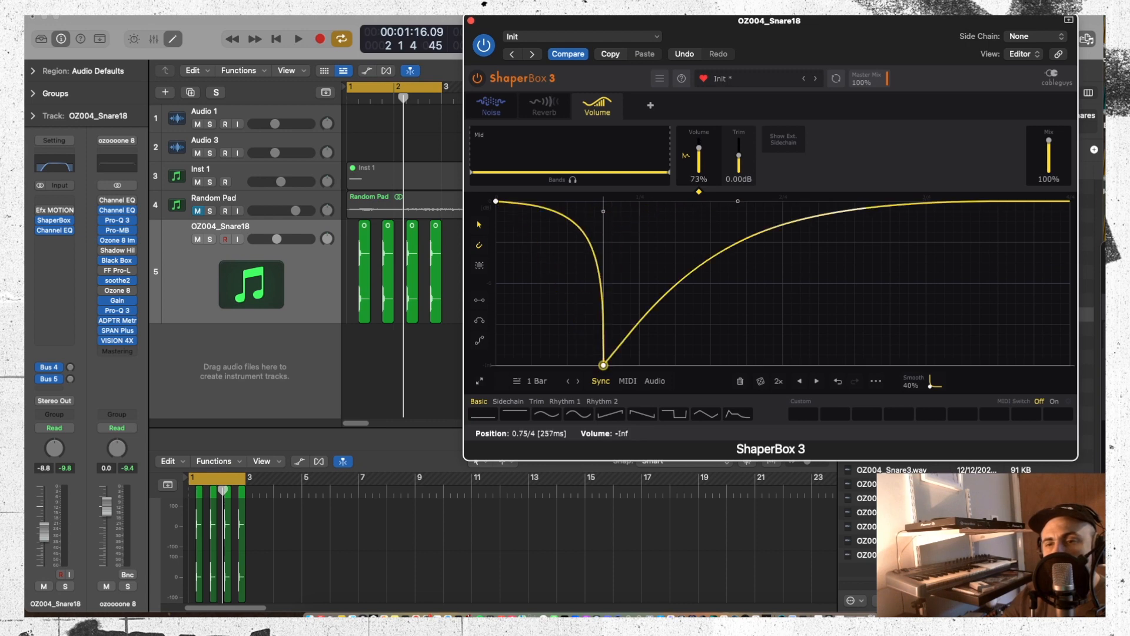
Add a breakpoint near the middle of the volume curve, bend the segment after it into a dip and preview the loop
left_click(774, 231)
left_click_drag(780, 237, 947, 320)
key("space")
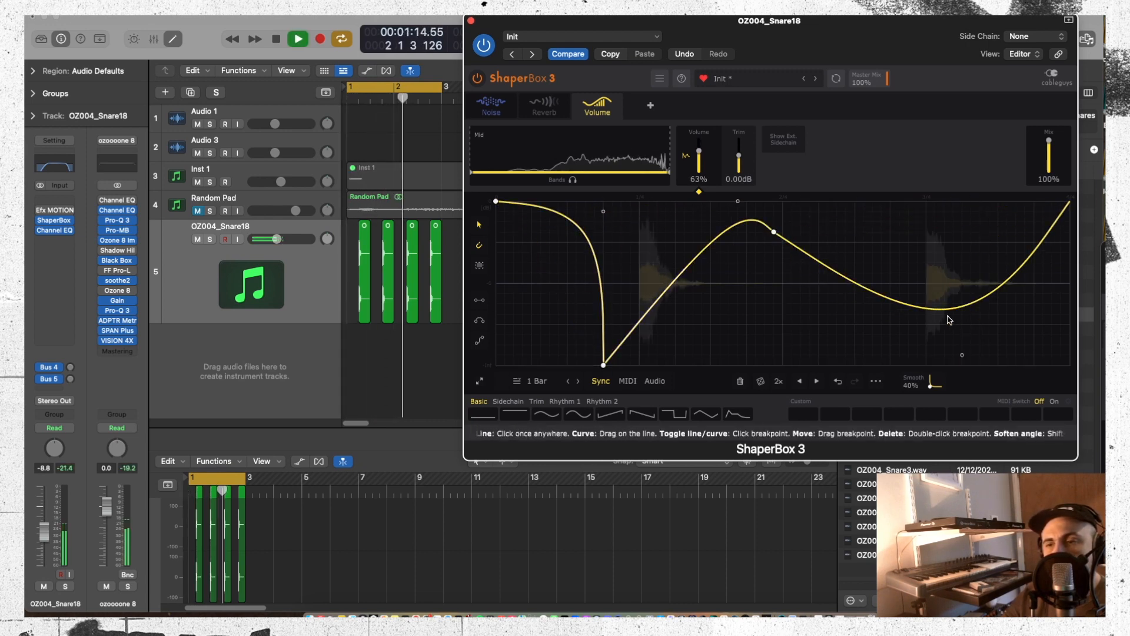
key("space")
Bend the volume curve's rise upward, deepen its second dip and move the silent breakpoint to position 1.00/4 during playback
left_click(703, 254)
mouse_move(703, 257)
left_mouse_down()
mouse_move(650, 171)
mouse_move(691, 241)
mouse_move(657, 201)
mouse_move(639, 201)
left_mouse_up()
key("space")
left_click_drag(860, 295, 845, 364)
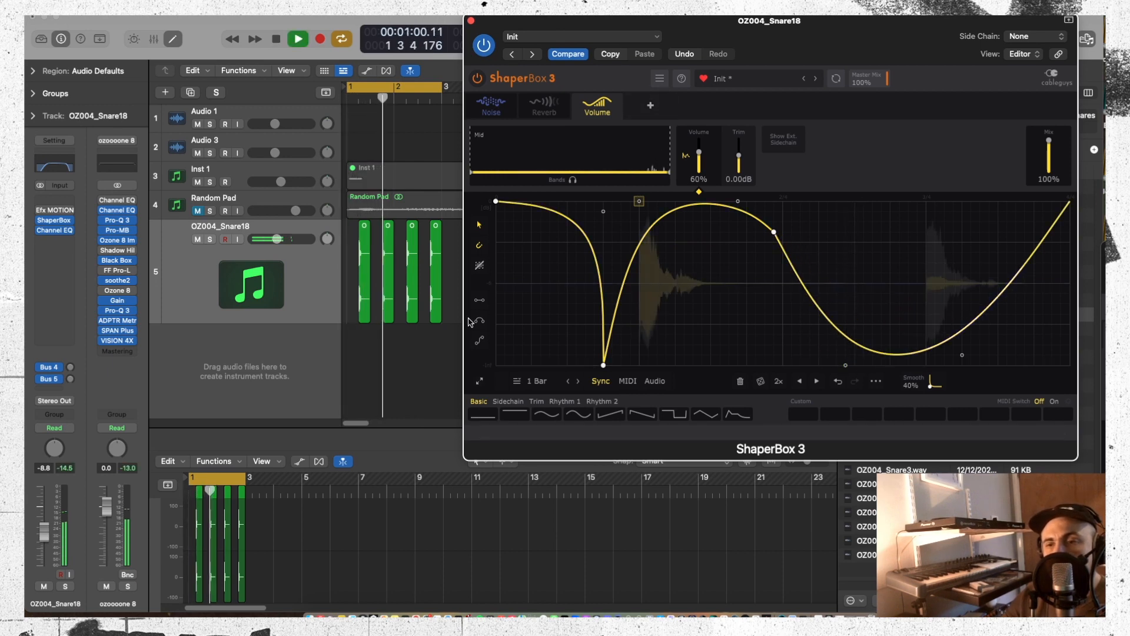
left_click_drag(604, 365, 639, 365)
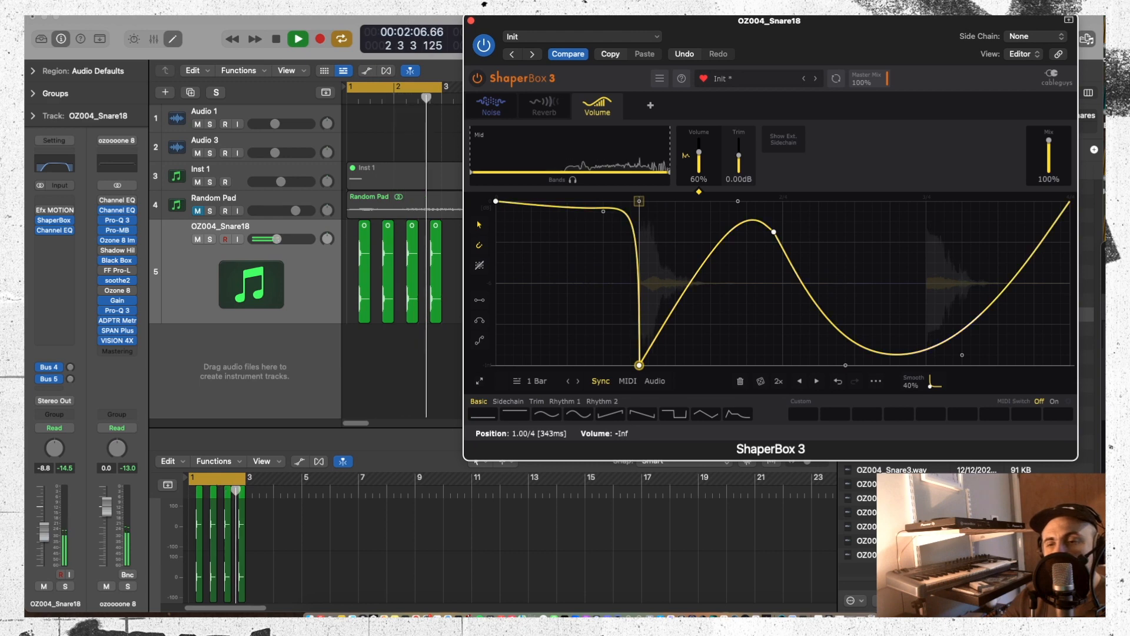
Bend the volume curve's rise after the silent breakpoint into a fast climb with a shallow dip, and steepen the later fall to silence
left_click(720, 242)
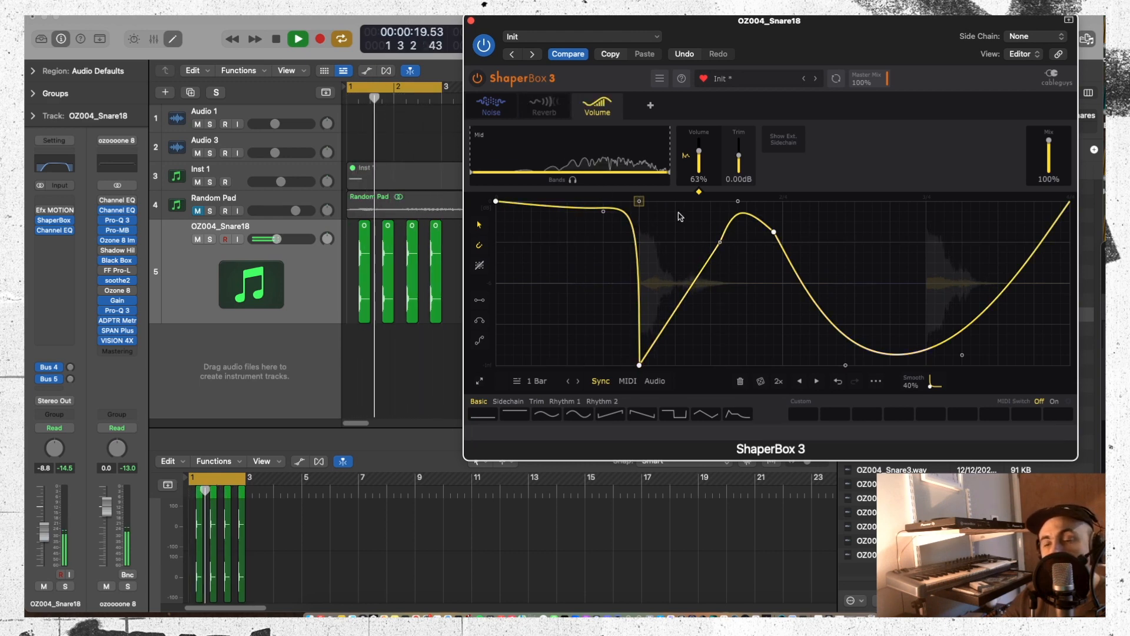
double_click(720, 242)
left_click(651, 104)
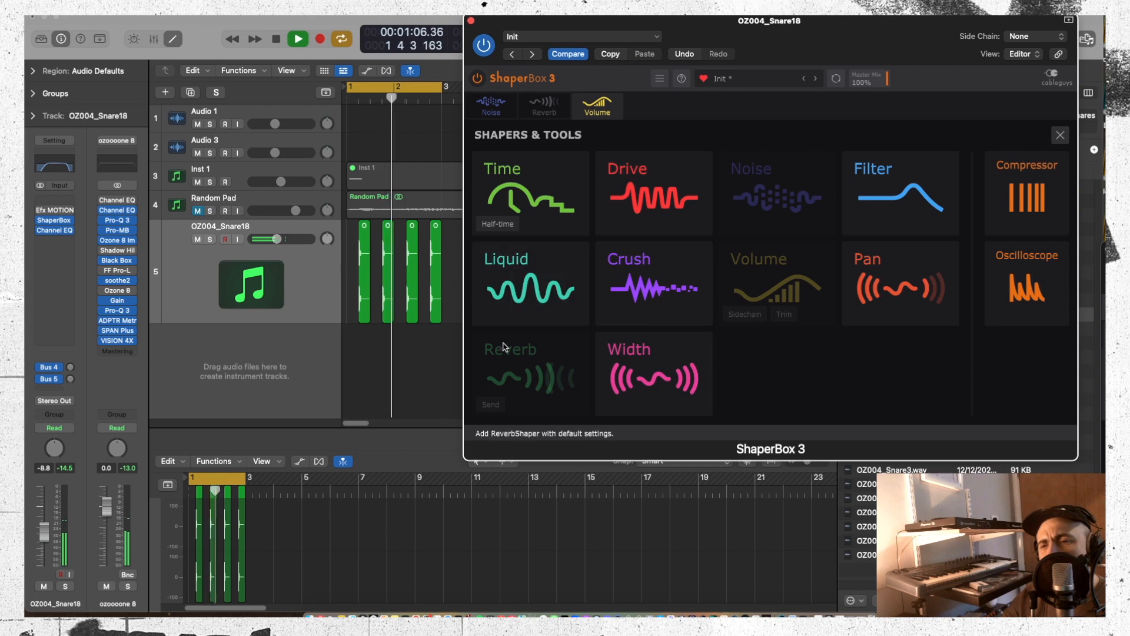
left_click(591, 269)
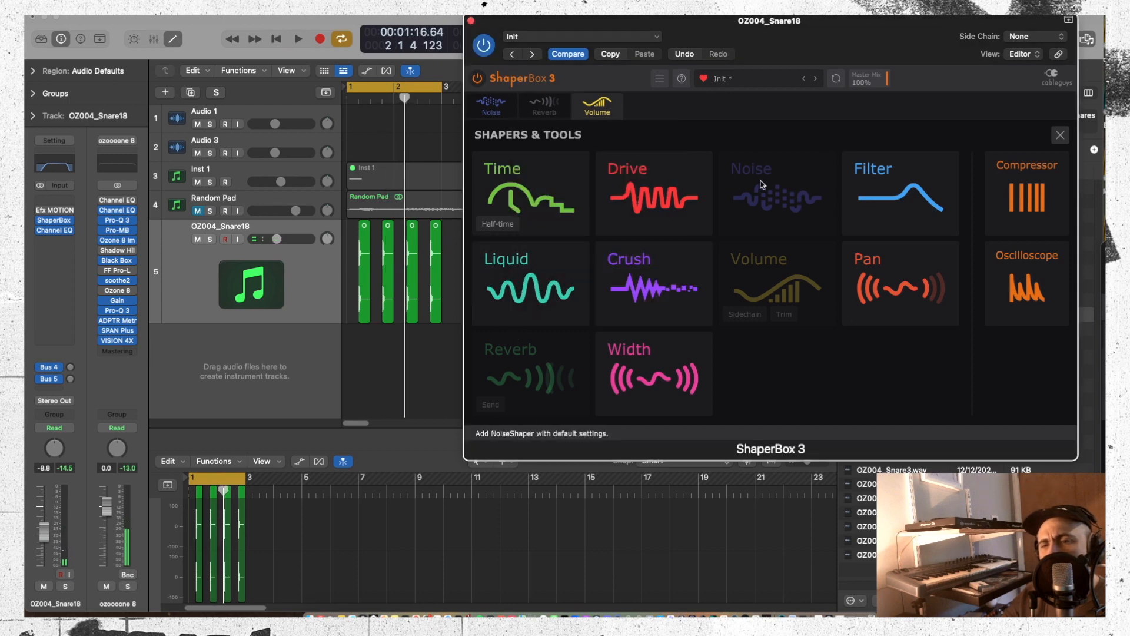
left_click(596, 104)
key("space")
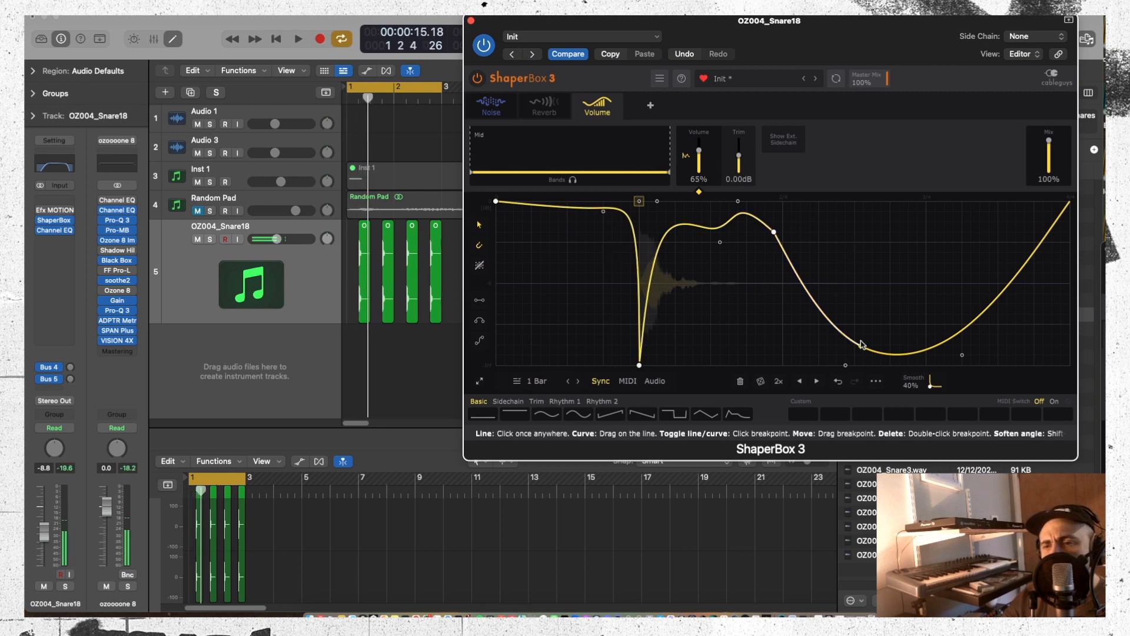
left_click(782, 242)
left_click_drag(828, 339, 827, 363)
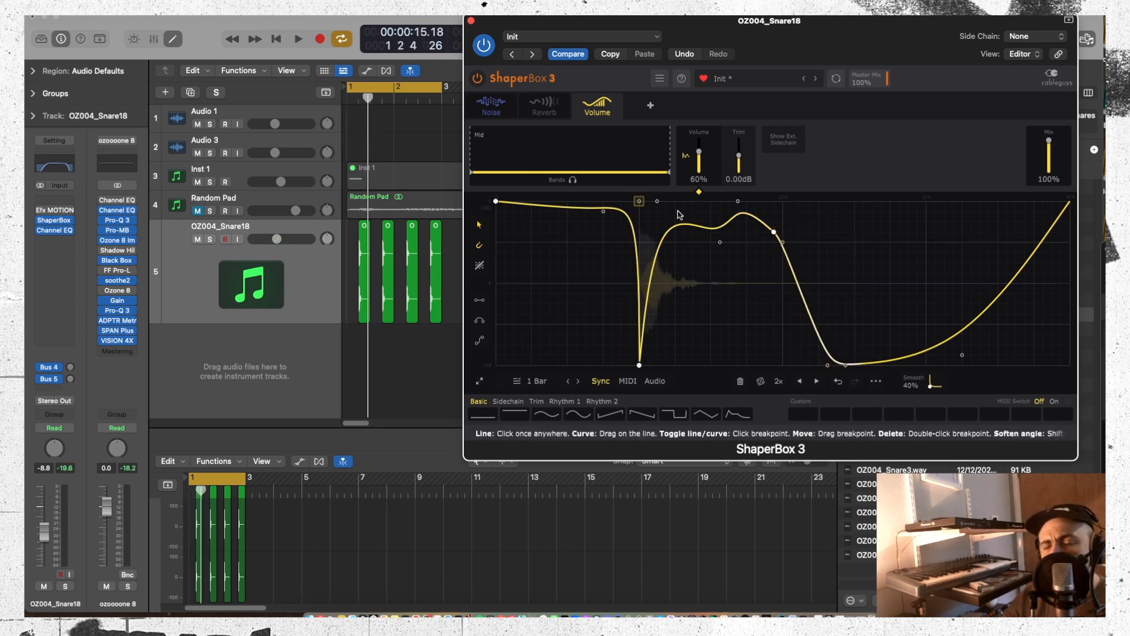
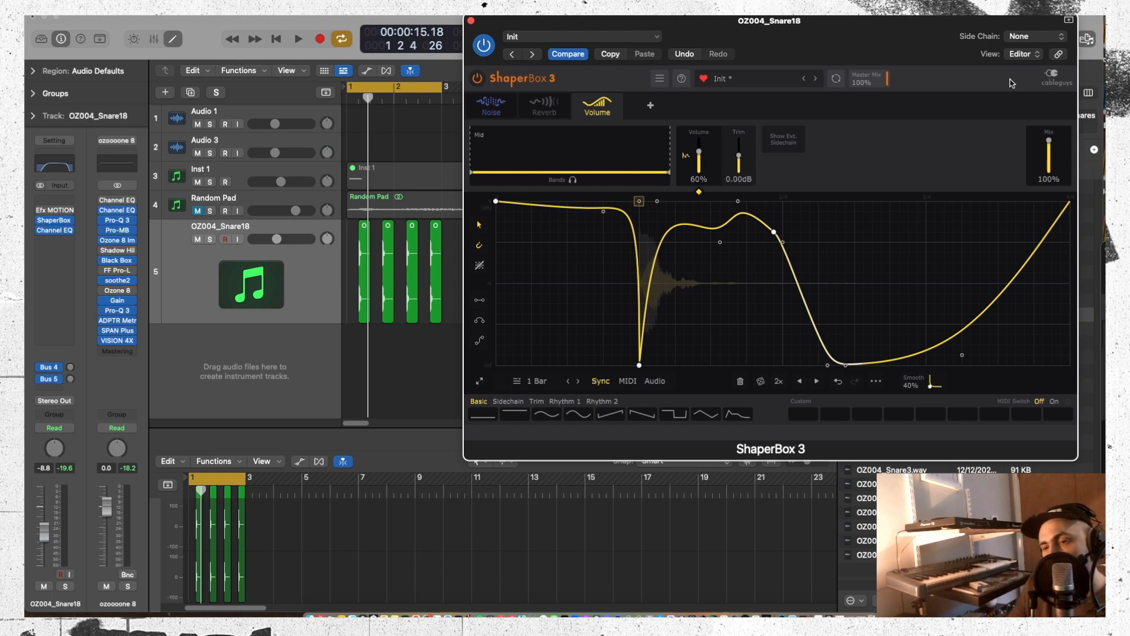
Add an Oscilloscope to view the looped snare's waveform during playback, and remove it again
left_click(652, 107)
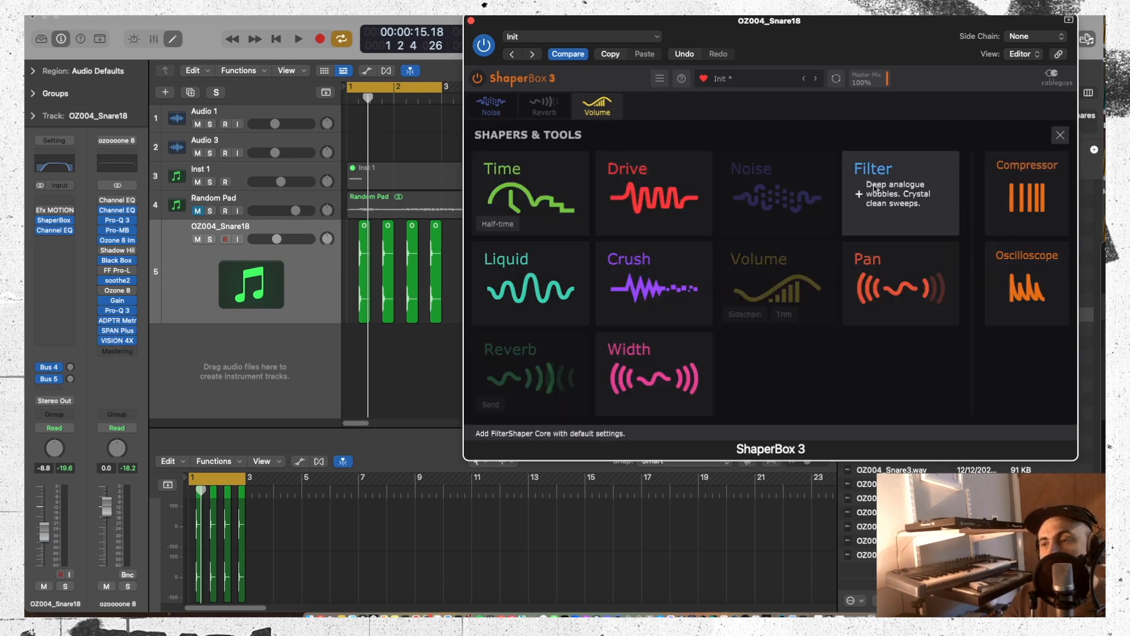
left_click(1020, 273)
key("space")
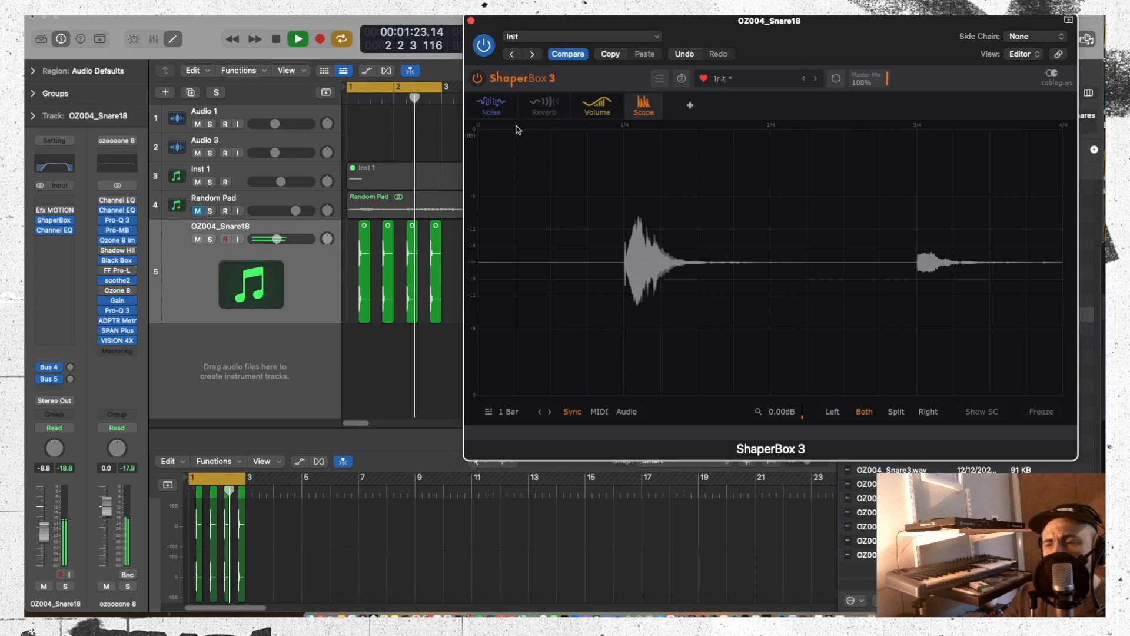
left_click_drag(792, 35, 656, 38)
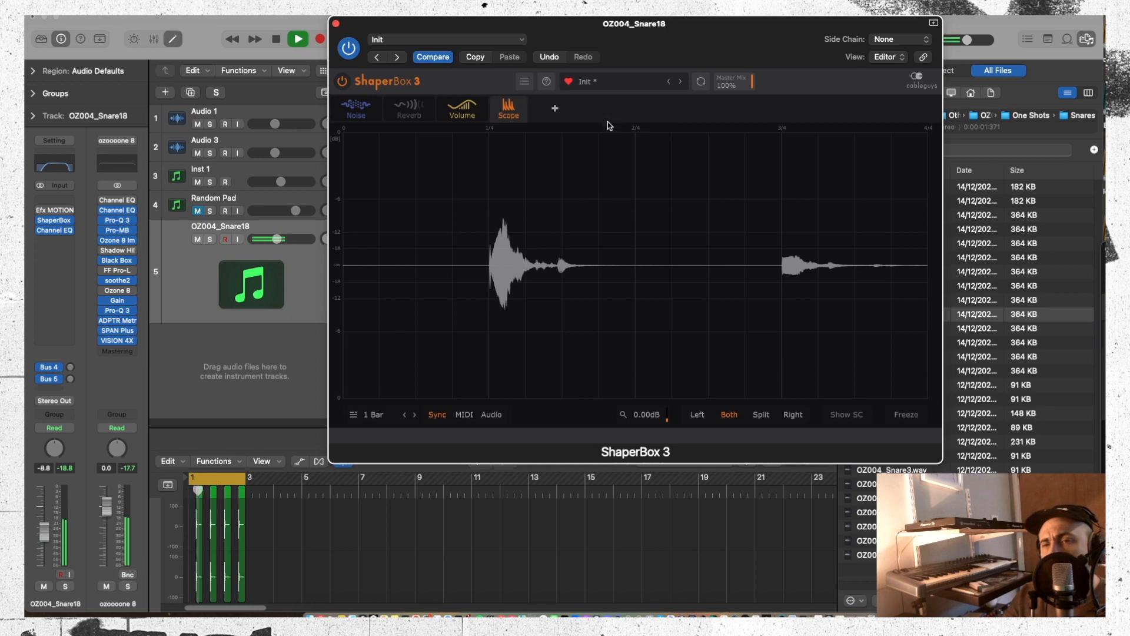
left_click(521, 103)
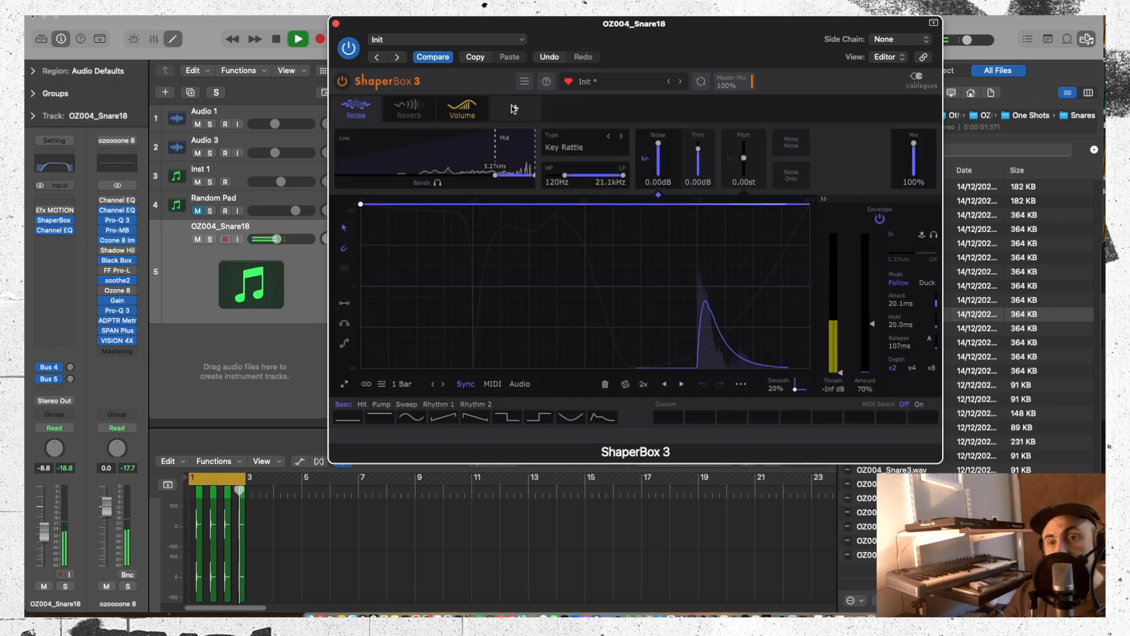
Add a Compressor with its threshold at -45.9 dB and its ratio at 5.13:1 while the loop plays
left_click(554, 108)
left_click(871, 212)
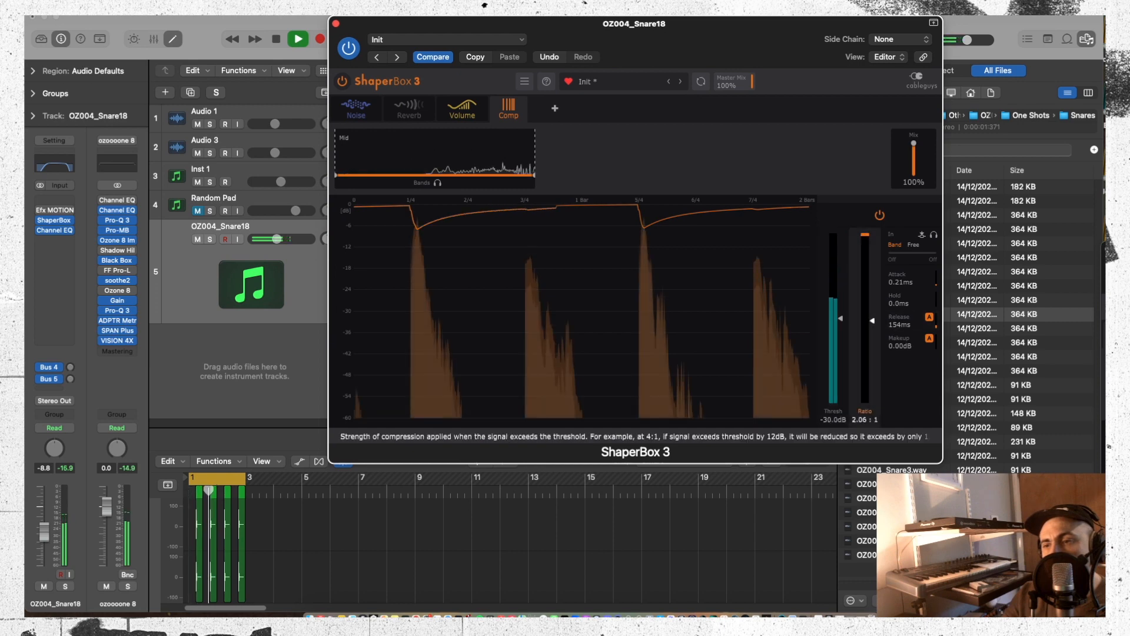
left_click_drag(871, 366, 842, 364)
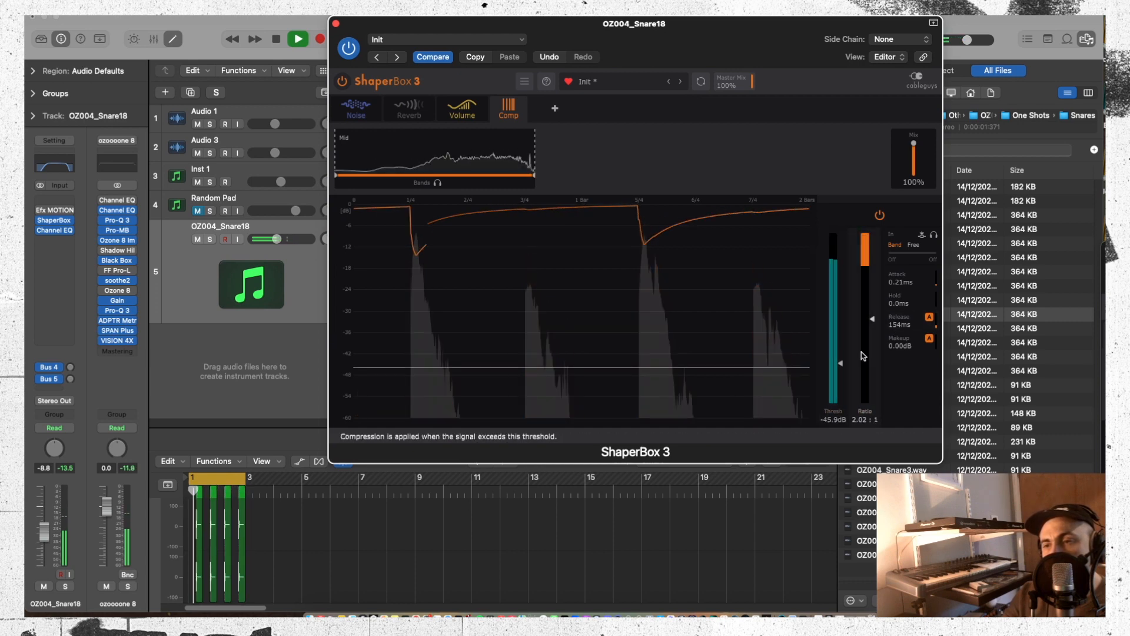
left_click_drag(870, 325, 872, 369)
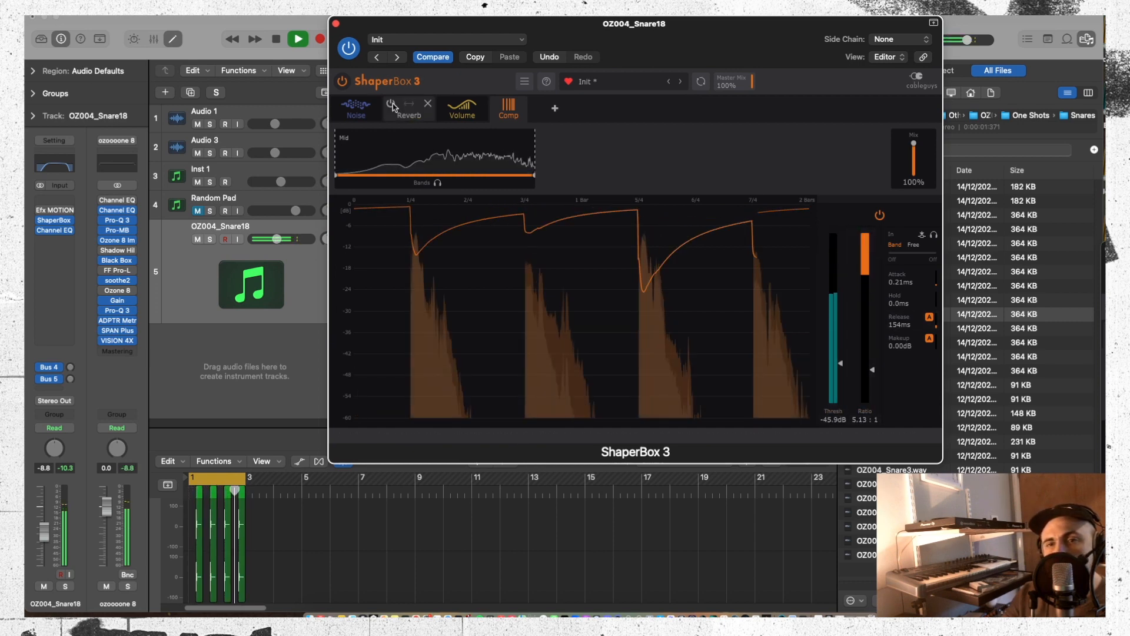
Audition the SB1 EQ Oldschool preset from the full preset list, and load SB2 Multi in its place
left_click(462, 112)
left_click(612, 82)
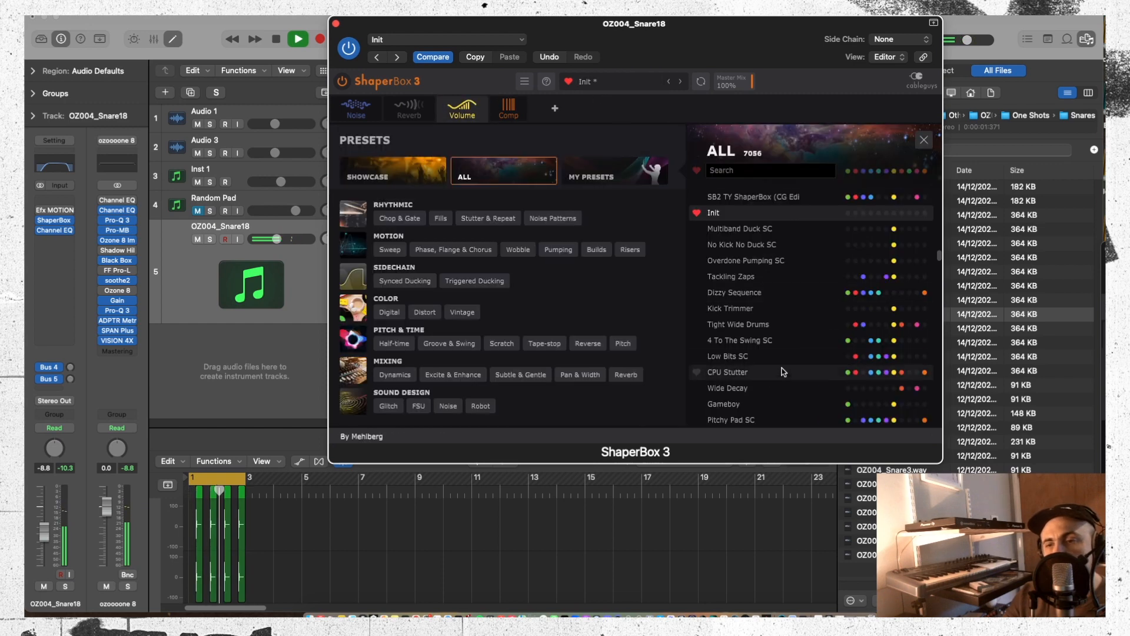
left_click_drag(939, 257, 932, 350)
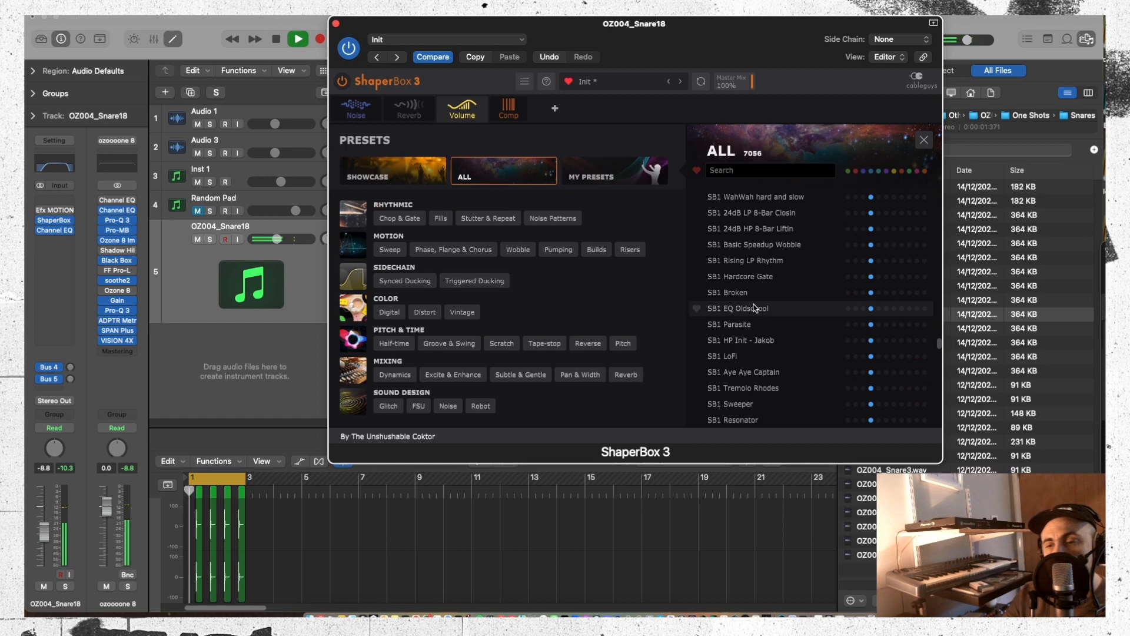
left_click(717, 308)
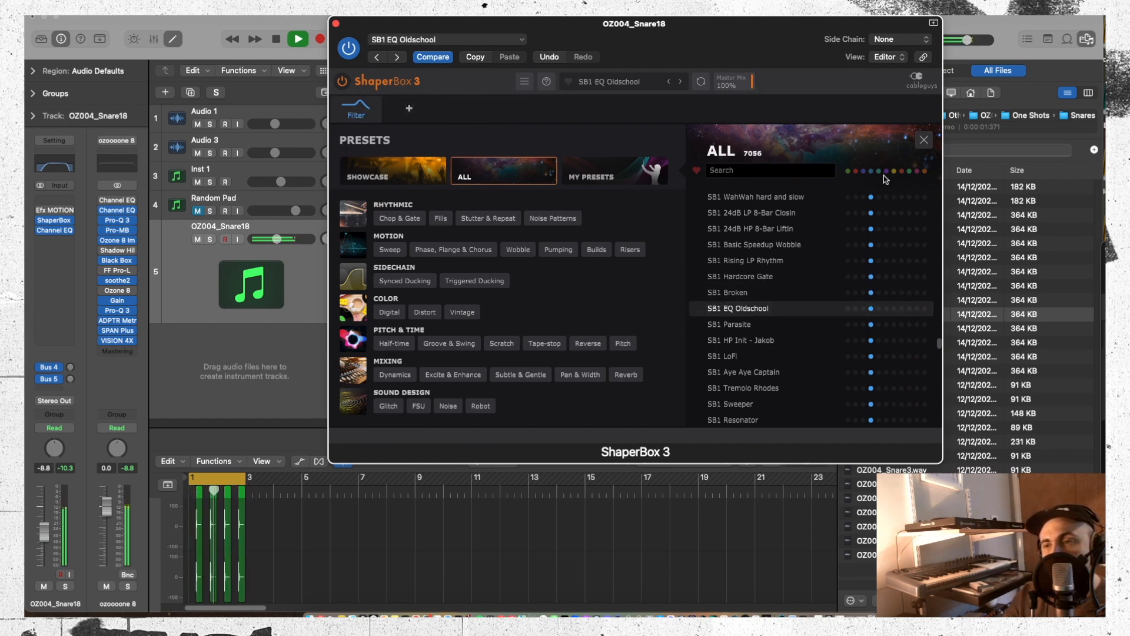
left_click_drag(939, 346, 939, 314)
left_click(730, 342)
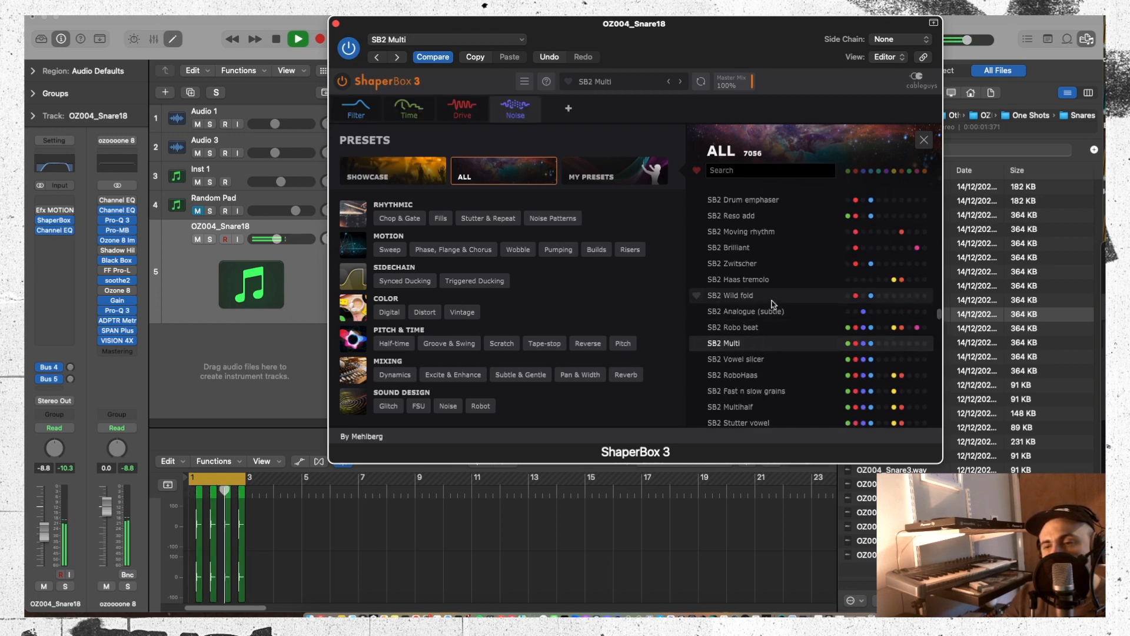
Examine the Filter, Time and Drive shaper curves of the SB2 Multi preset while the loop plays
left_click_drag(618, 47, 1020, 41)
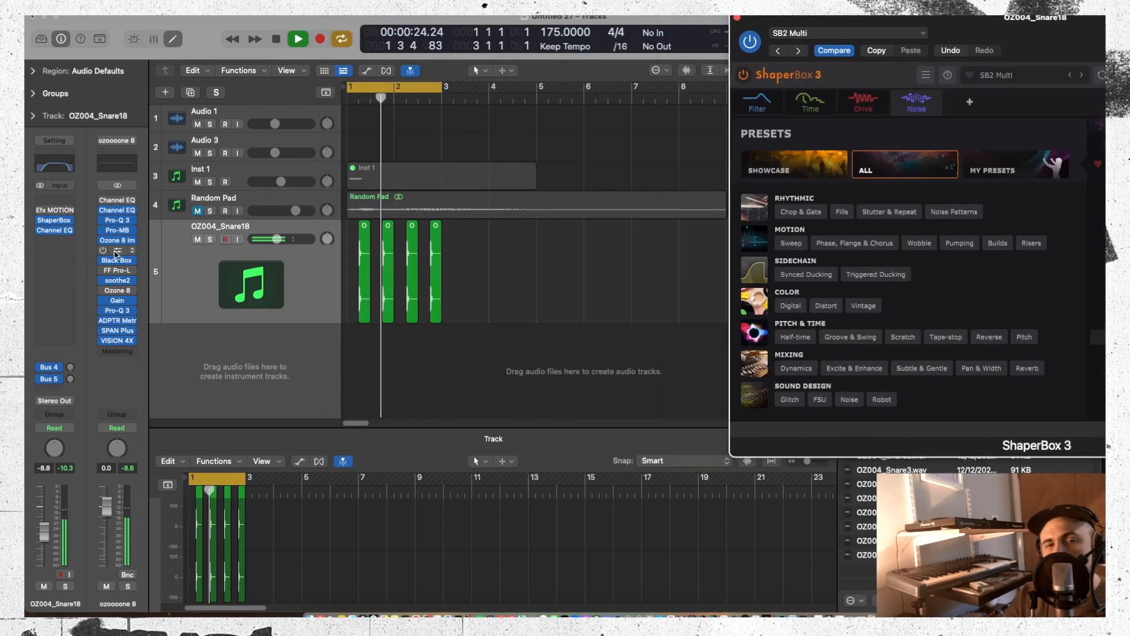
left_click_drag(1064, 37, 830, 38)
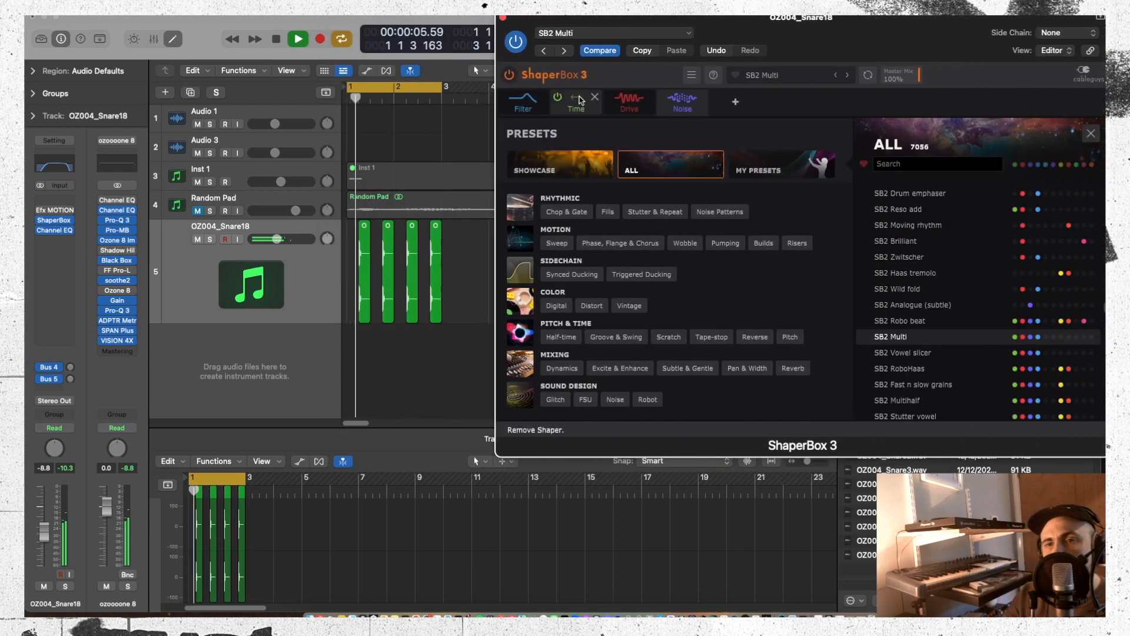
left_click(522, 102)
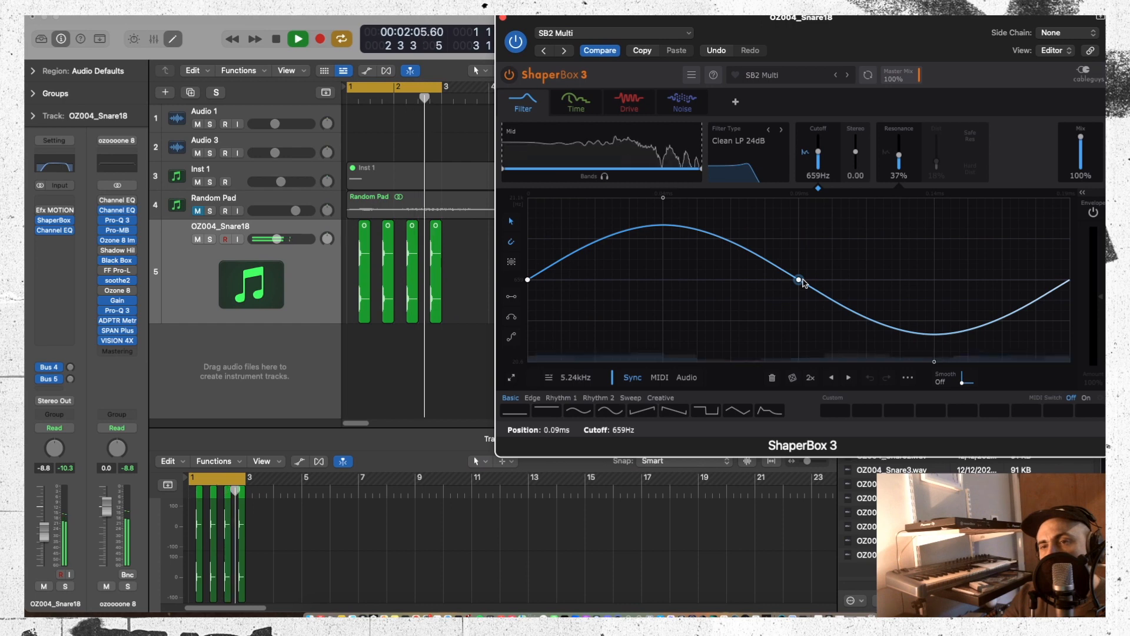
left_click(576, 109)
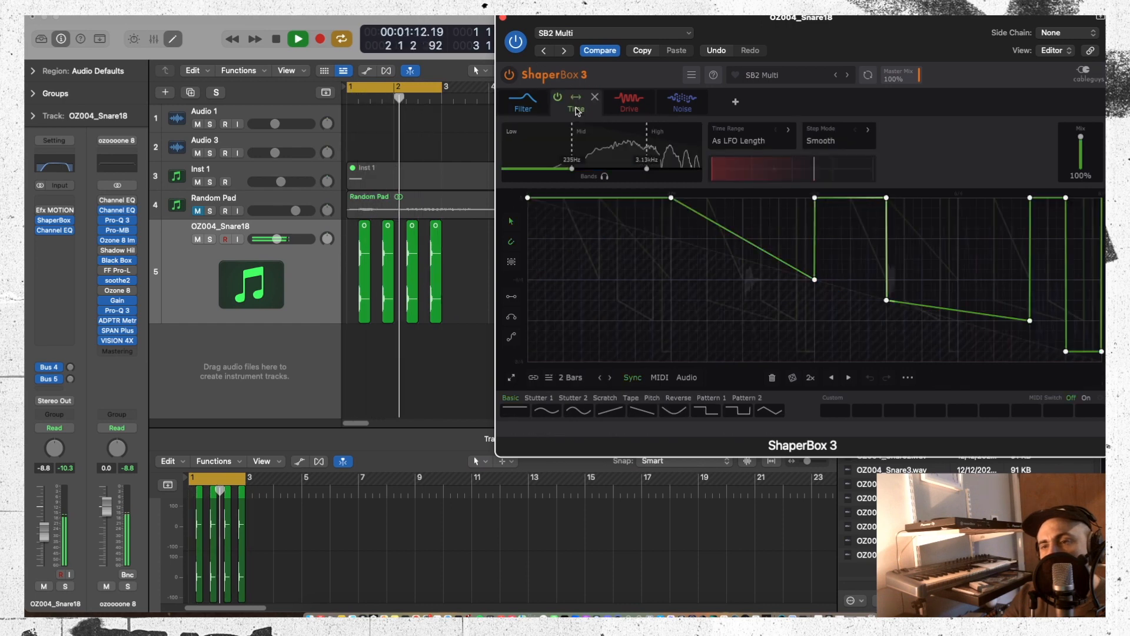
left_click(629, 103)
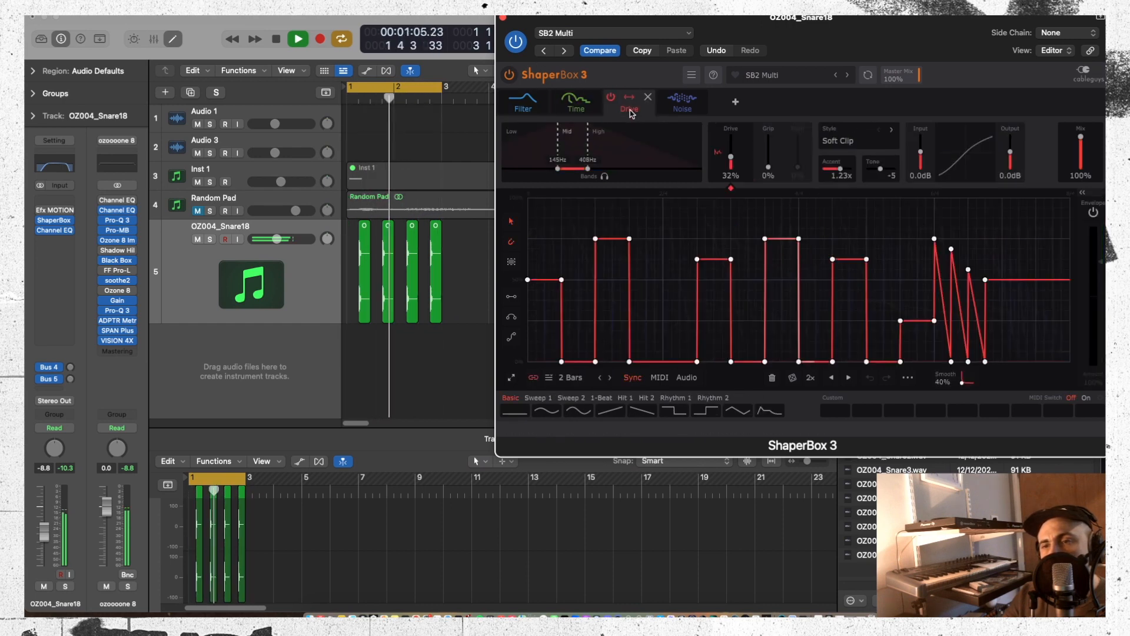
Audition the presets SB2 Vowel slicer, RoboHaas, Fast n slow grains and Multihalf in turn, ending on SB2 Stutter vowel
left_click(847, 76)
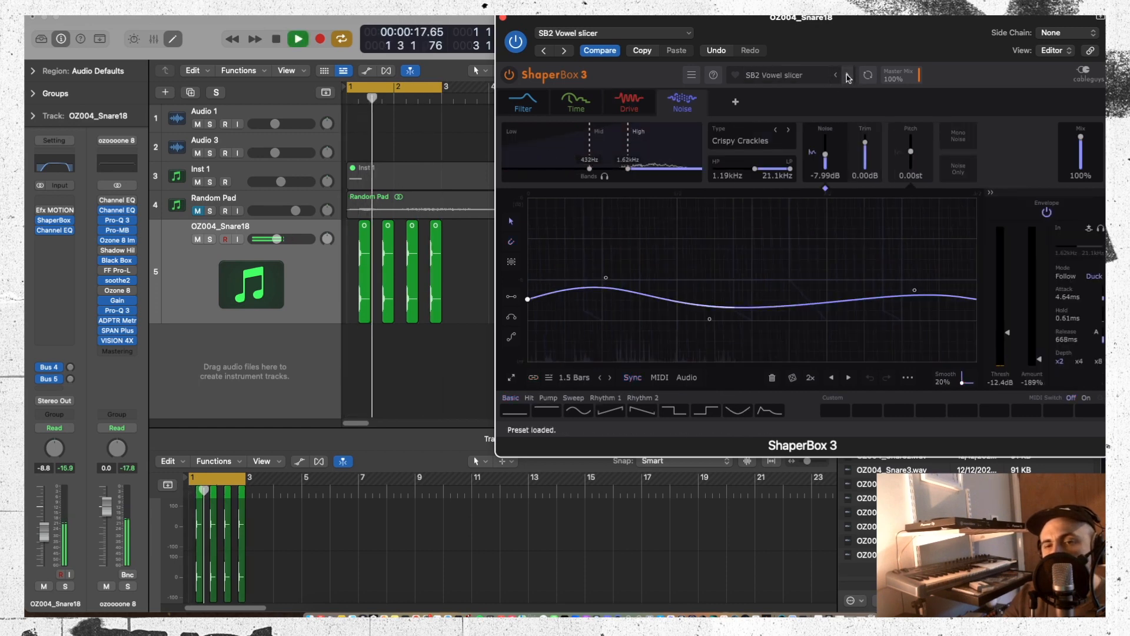
left_click(847, 75)
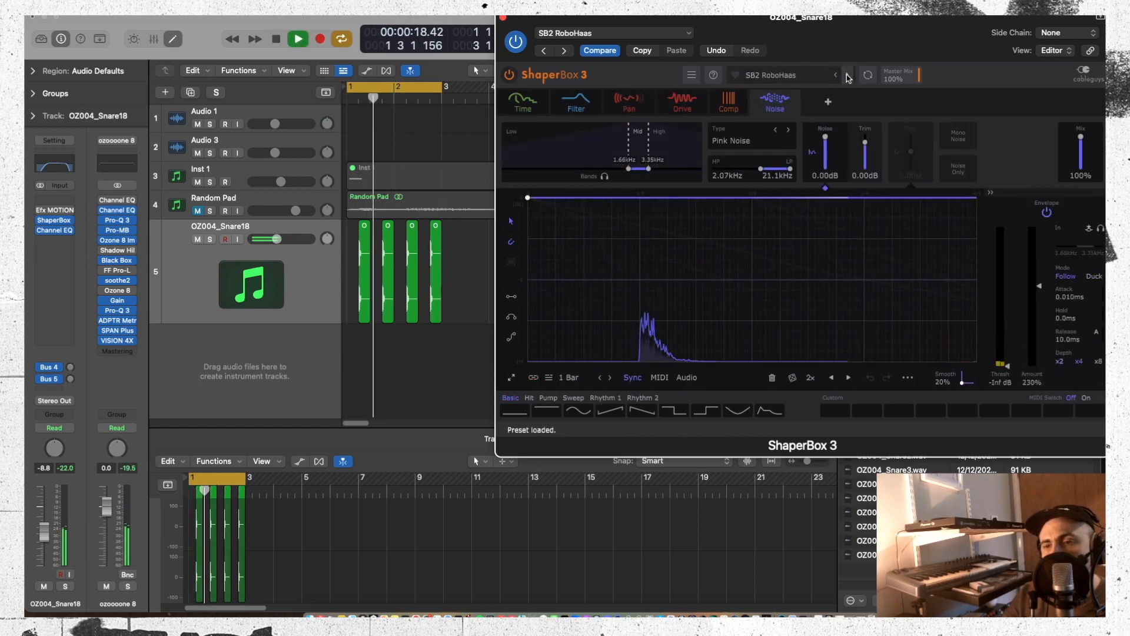
left_click(847, 76)
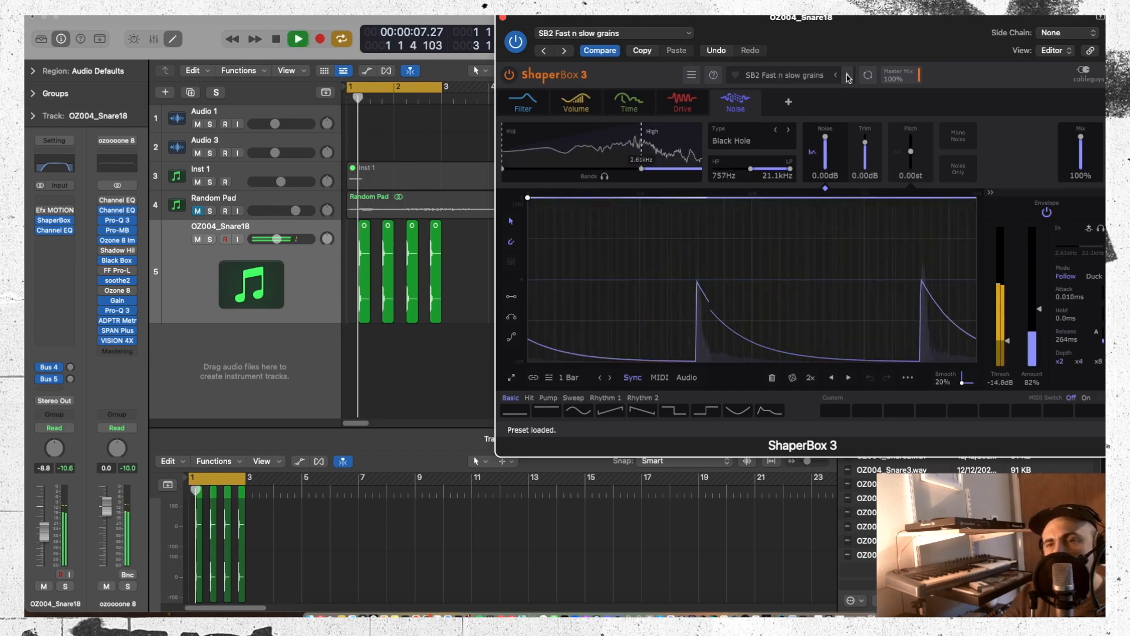
left_click(847, 76)
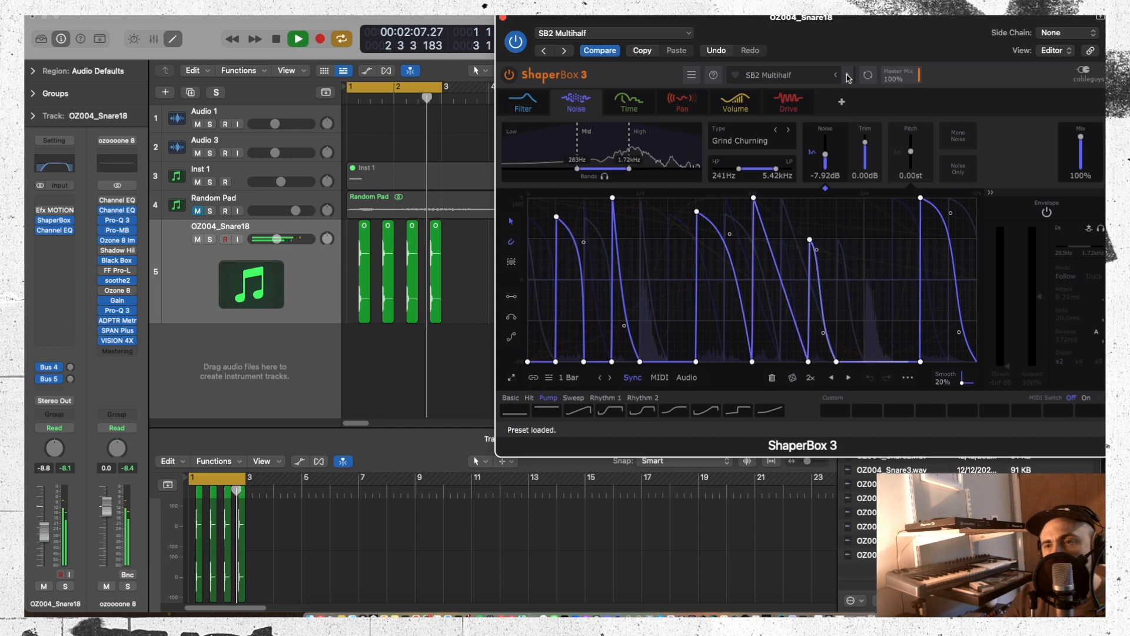
left_click(847, 76)
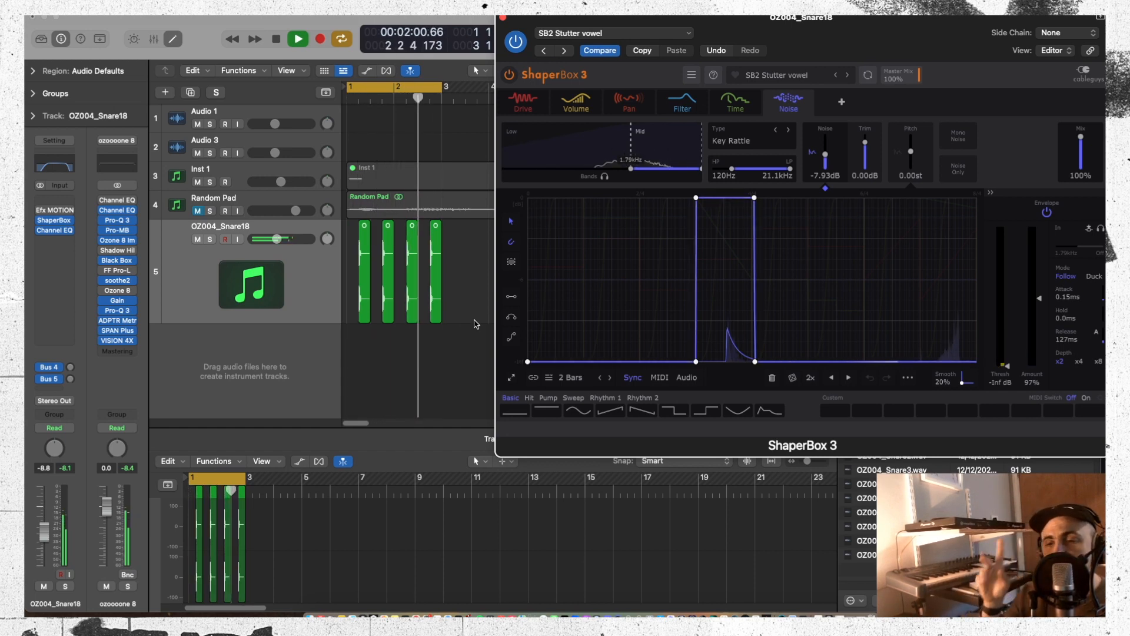
Bypass ShaperBox 3 and close its window, stop playback and mute the OZ004_Snare18 track
left_click(513, 40)
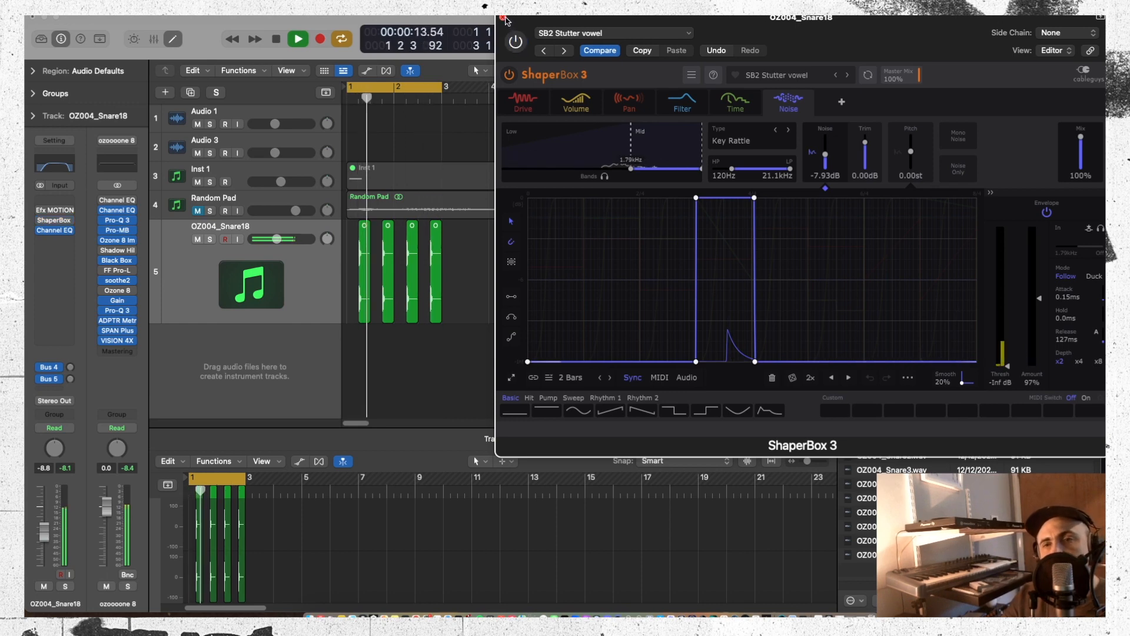
left_click(503, 17)
key("space")
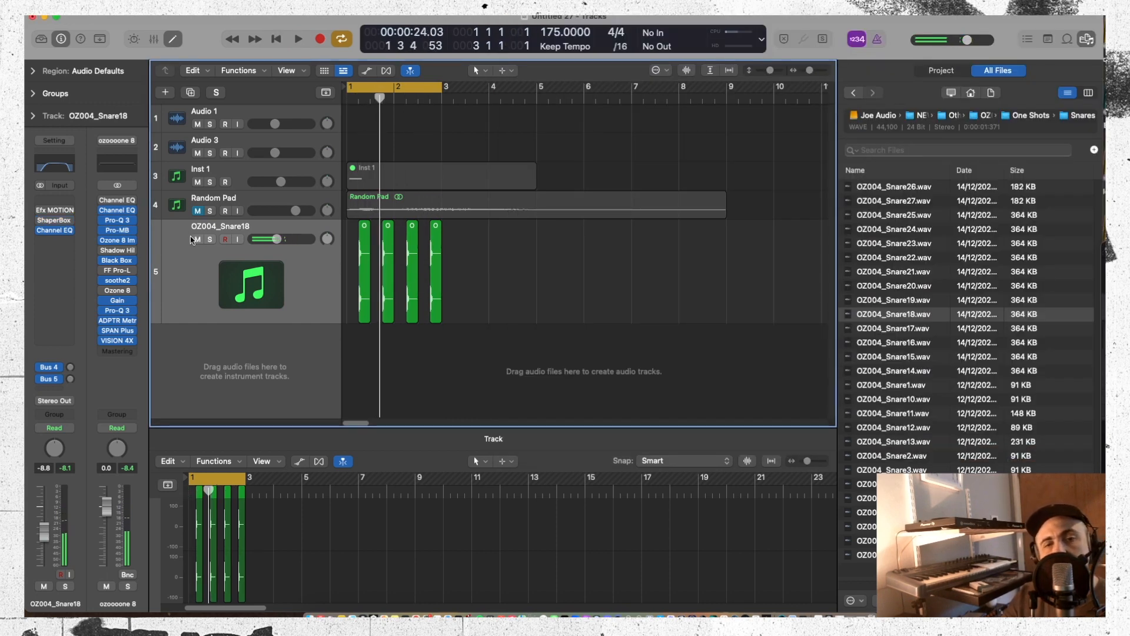
left_click(197, 239)
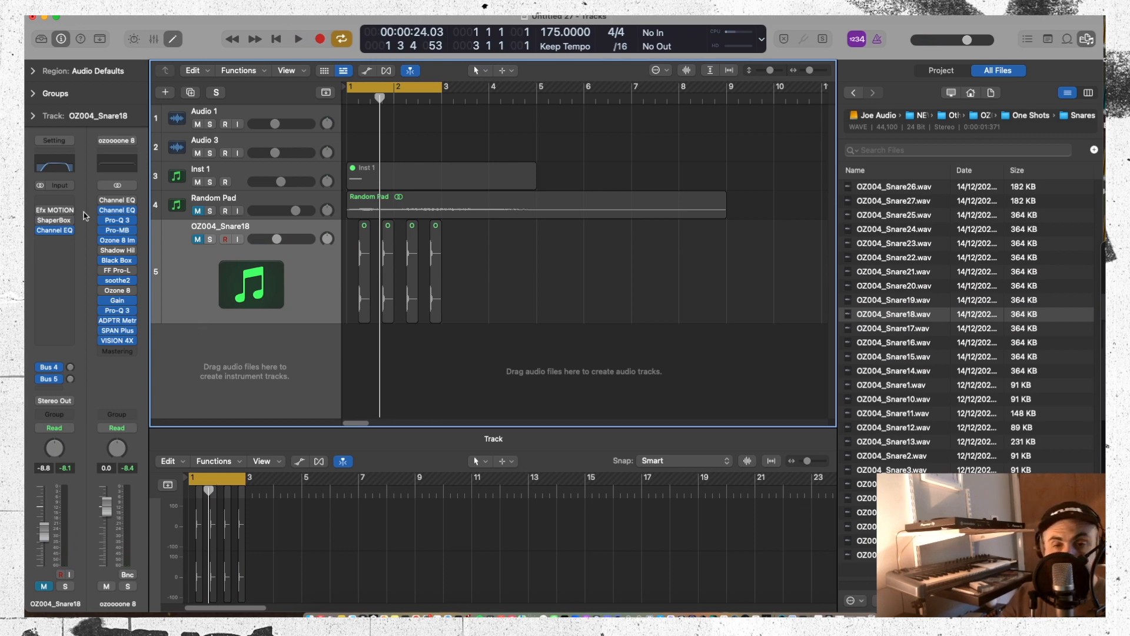
Load the Current synth as the instrument on the Inst 1 track and reposition its window
left_click(57, 249)
left_click(63, 164)
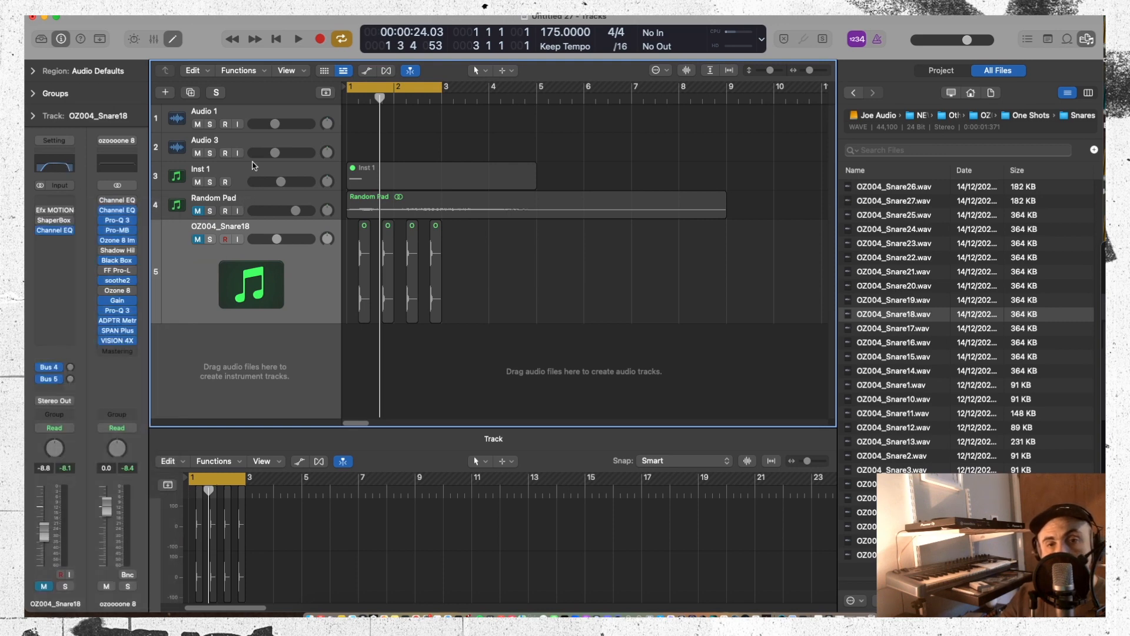
left_click(254, 166)
left_click(59, 185)
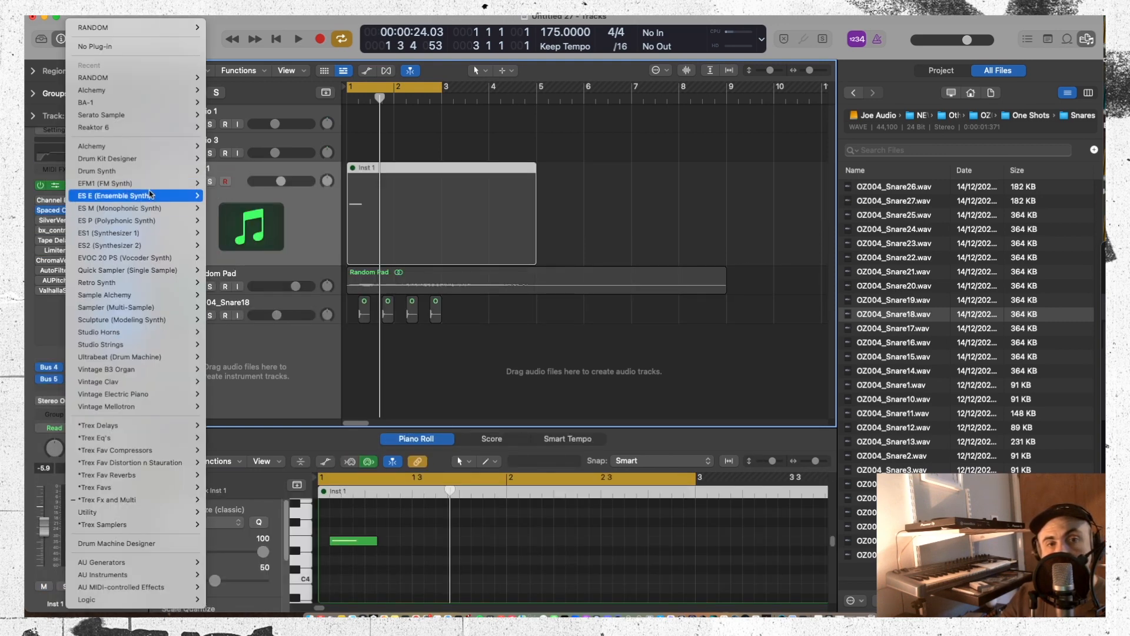
mouse_move(149, 195)
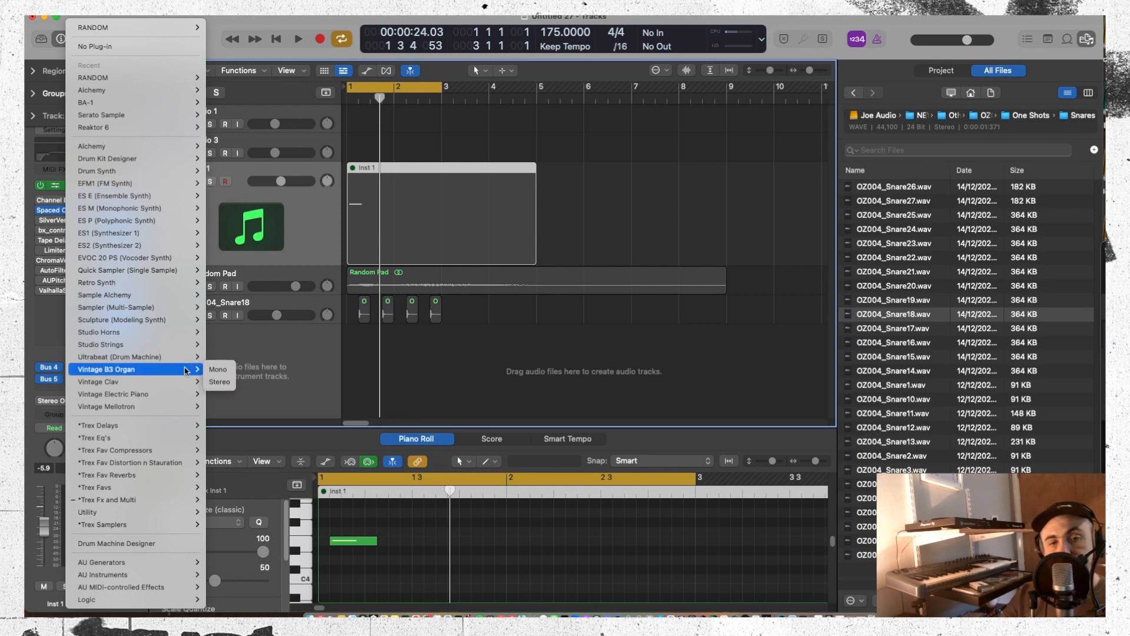
mouse_move(188, 500)
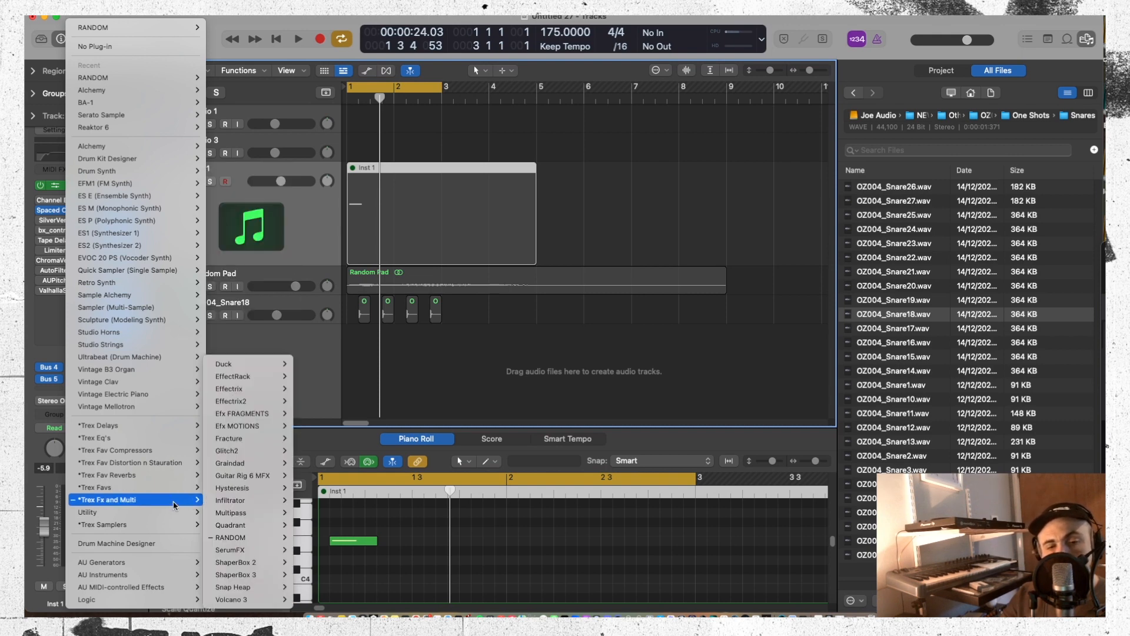
mouse_move(175, 523)
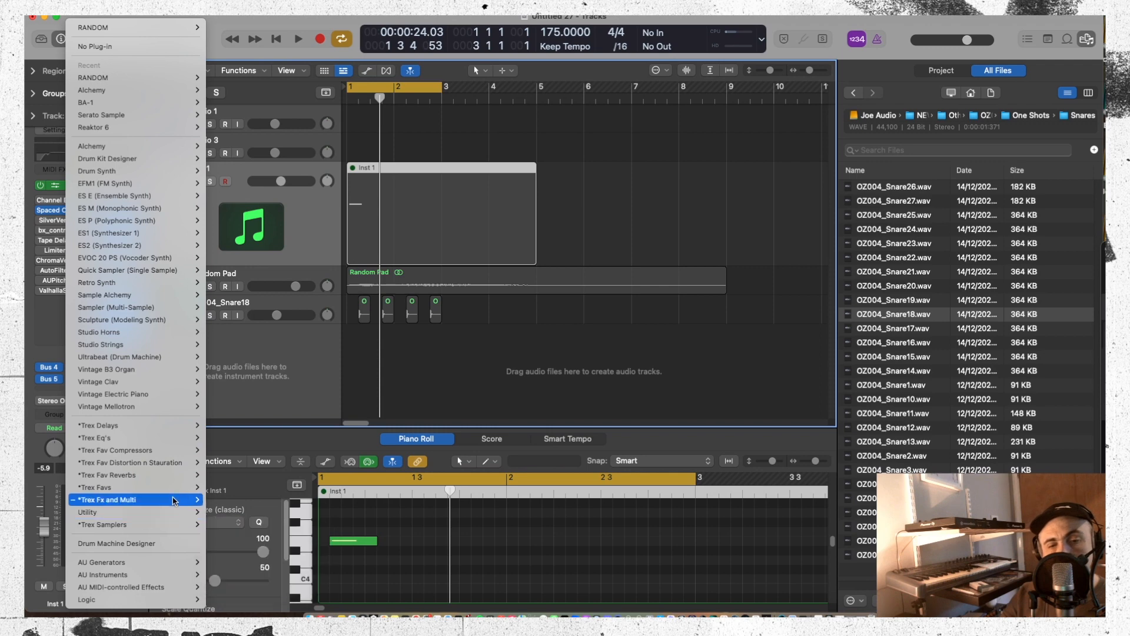
mouse_move(174, 440)
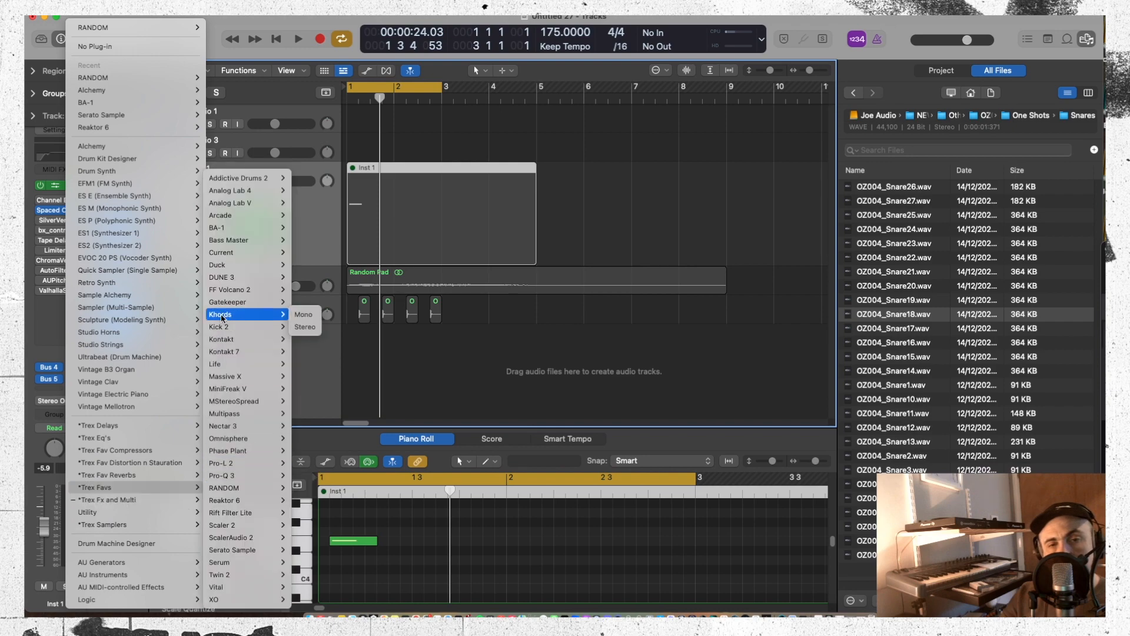
left_click(305, 252)
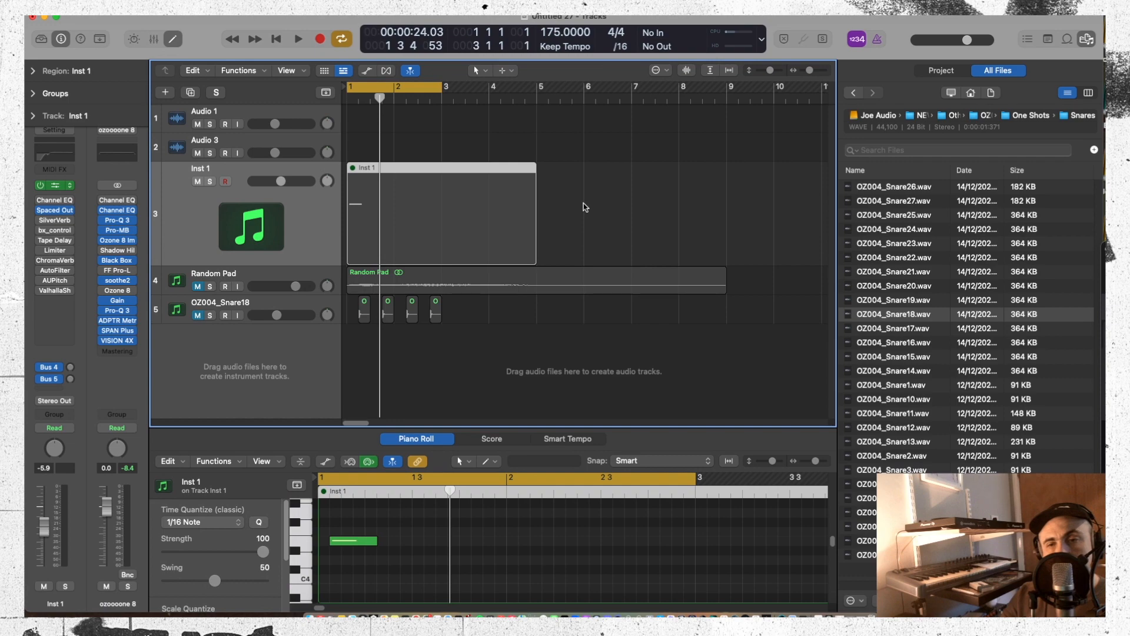
left_click_drag(728, 124, 690, 19)
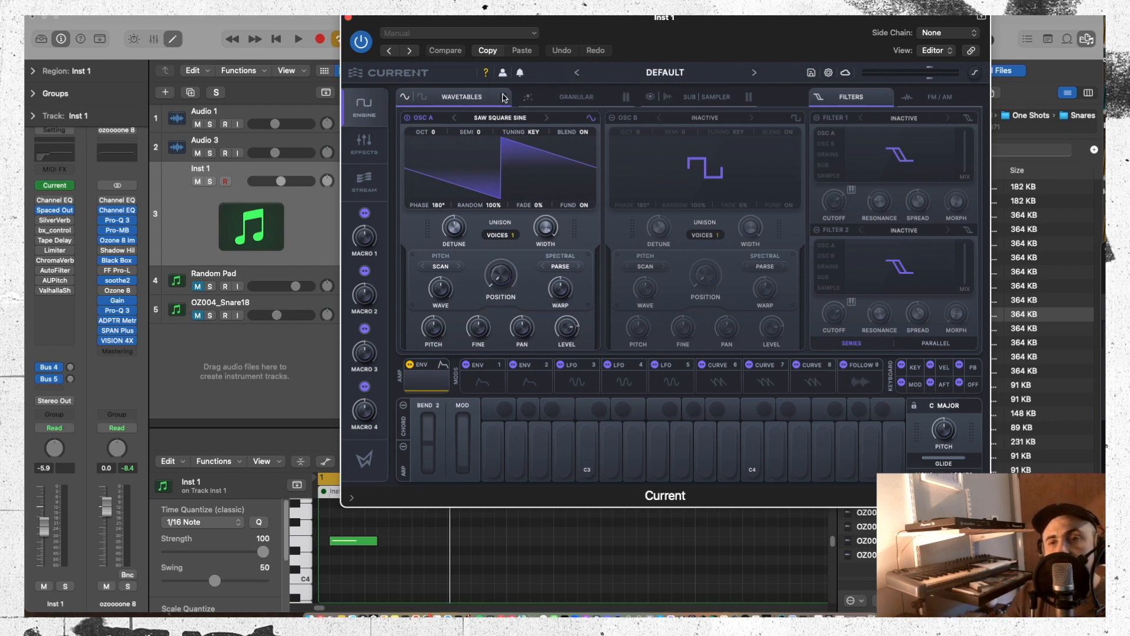
Browse the cloud preset packs in Current's Stream, from Haze Pads through to Cinematic Bass
left_click(364, 182)
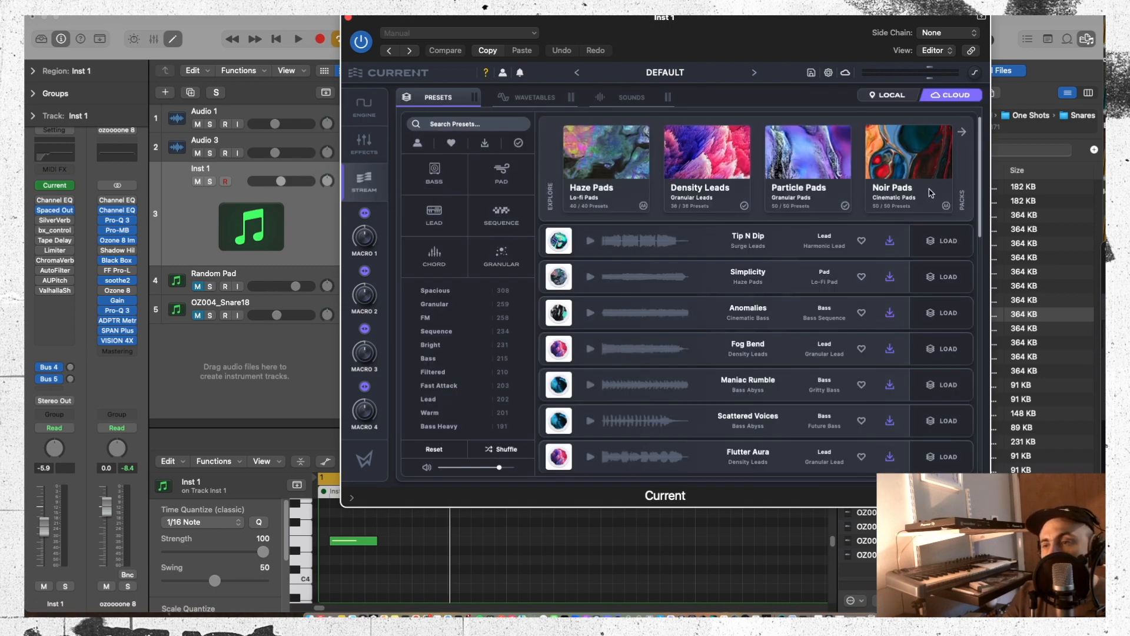
left_click(962, 132)
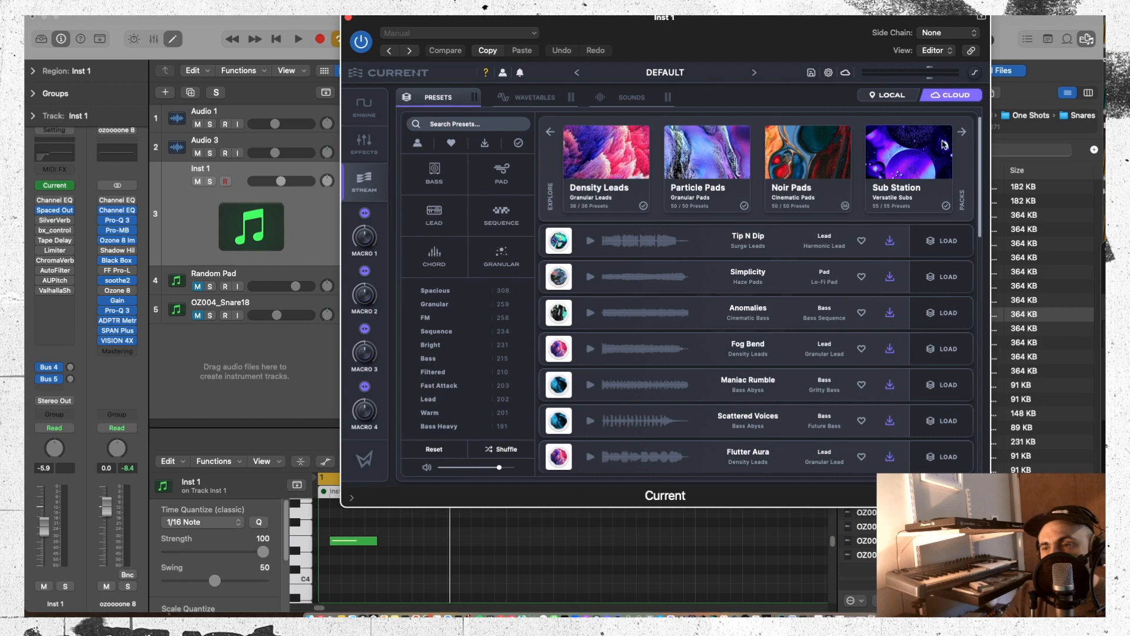
left_click(963, 133)
left_click(963, 135)
left_click(964, 134)
left_click(964, 135)
left_click(963, 135)
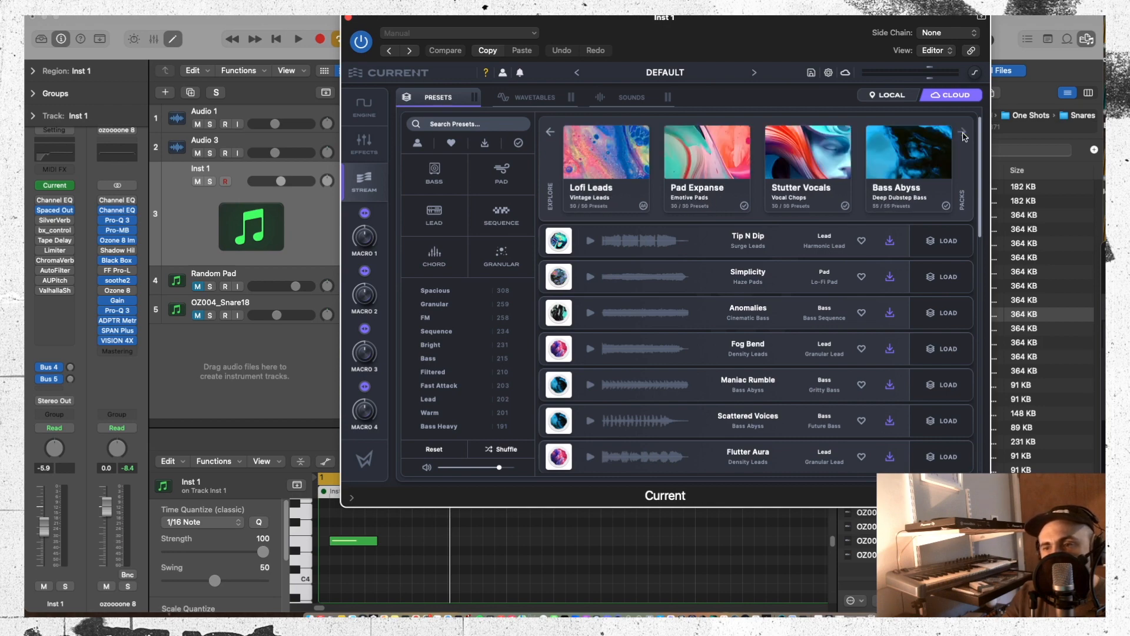
left_click(552, 134)
left_click(552, 135)
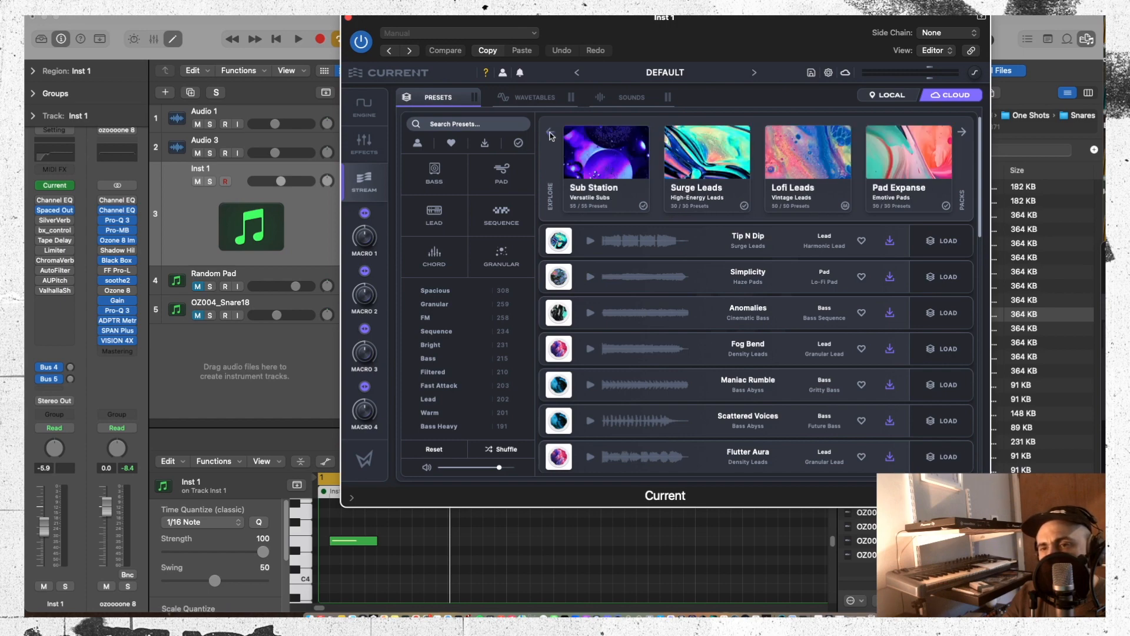
left_click(960, 136)
left_click(960, 137)
left_click(960, 135)
left_click(959, 136)
left_click(959, 135)
left_click(959, 134)
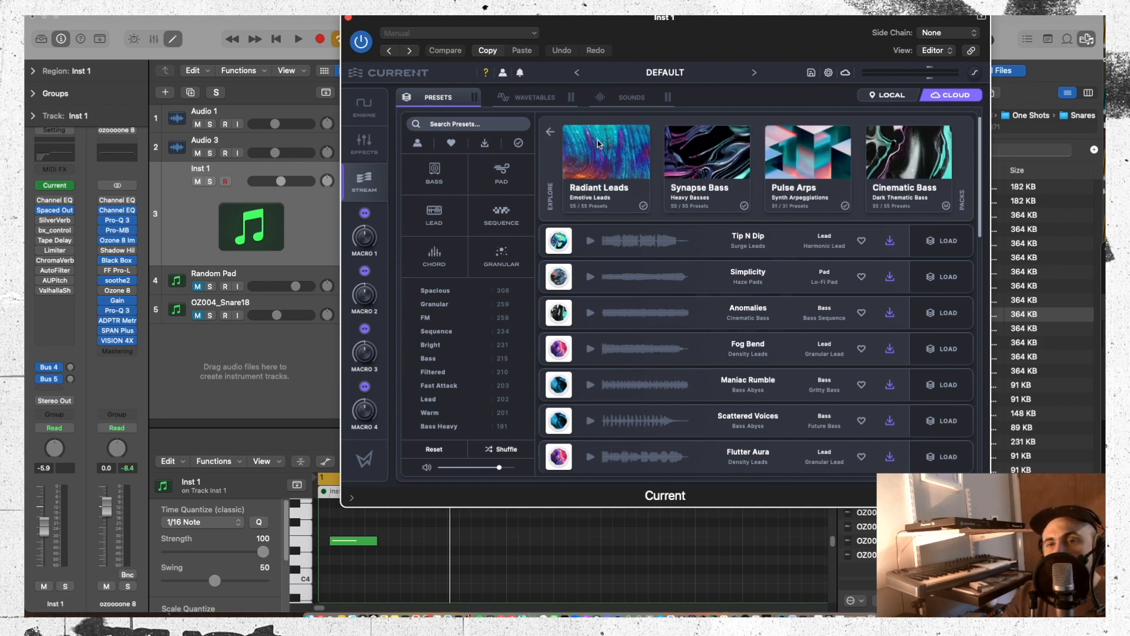
Load the Crystalline Stab preset in Current and audition it
left_click(666, 72)
left_click(554, 281)
left_click(700, 226)
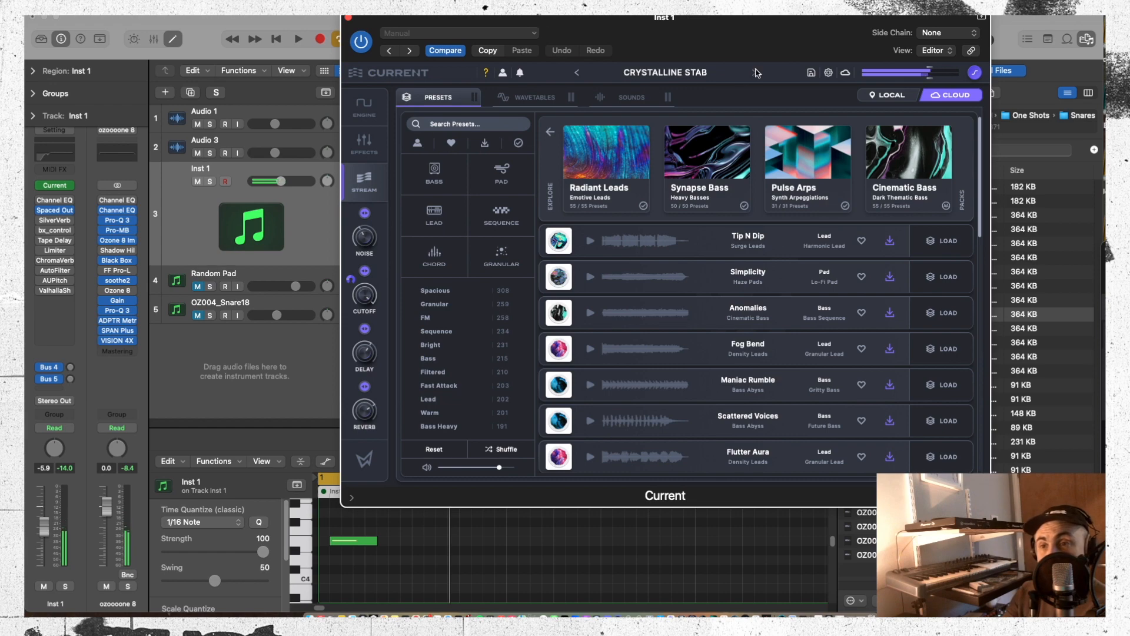
Bypass ShaperBox and Channel EQ on Random Pad plus Black Box, soothe2, ADPTR Metric, SPAN Plus and VISION 4X on ozoooone 8, and reselect Inst 1
left_click_drag(755, 18, 1125, 19)
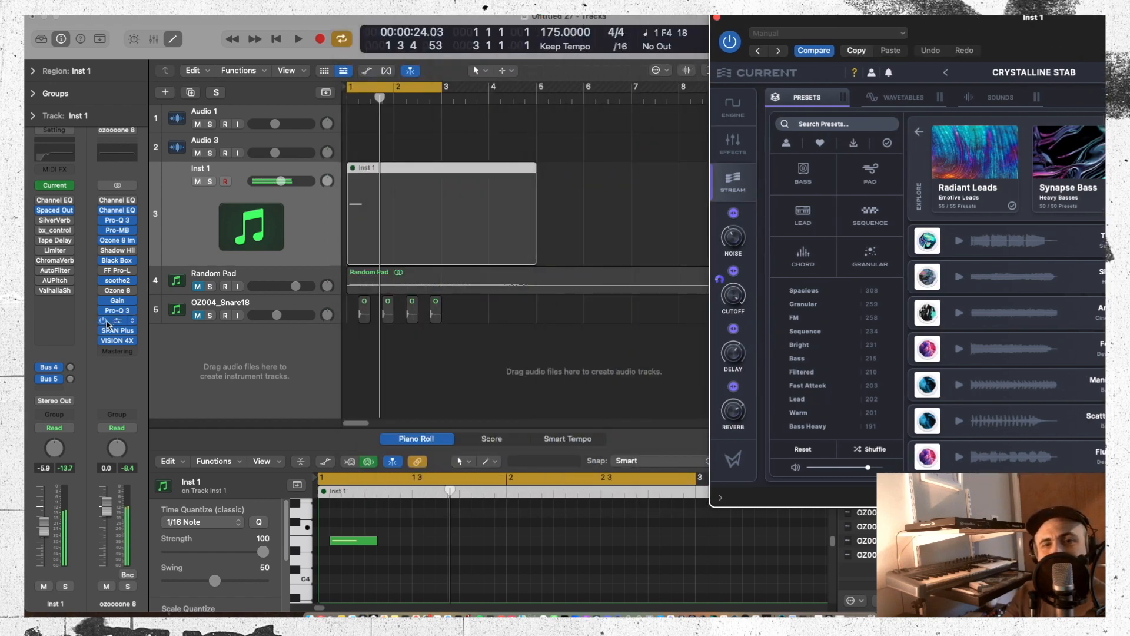
left_click(192, 273)
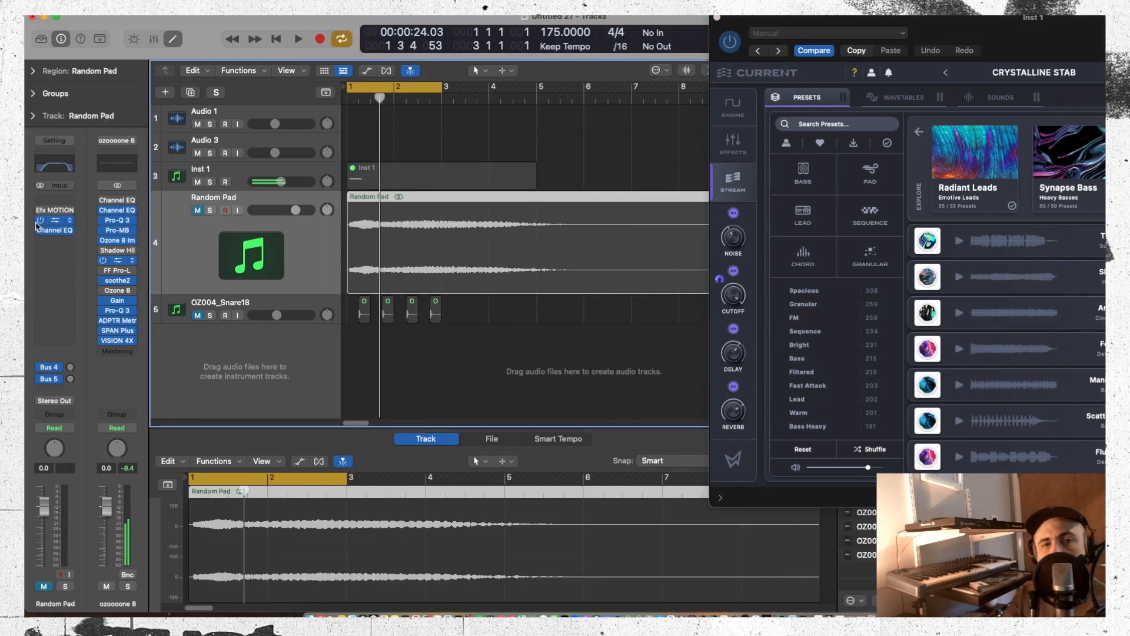
left_click(108, 279)
left_click(109, 260)
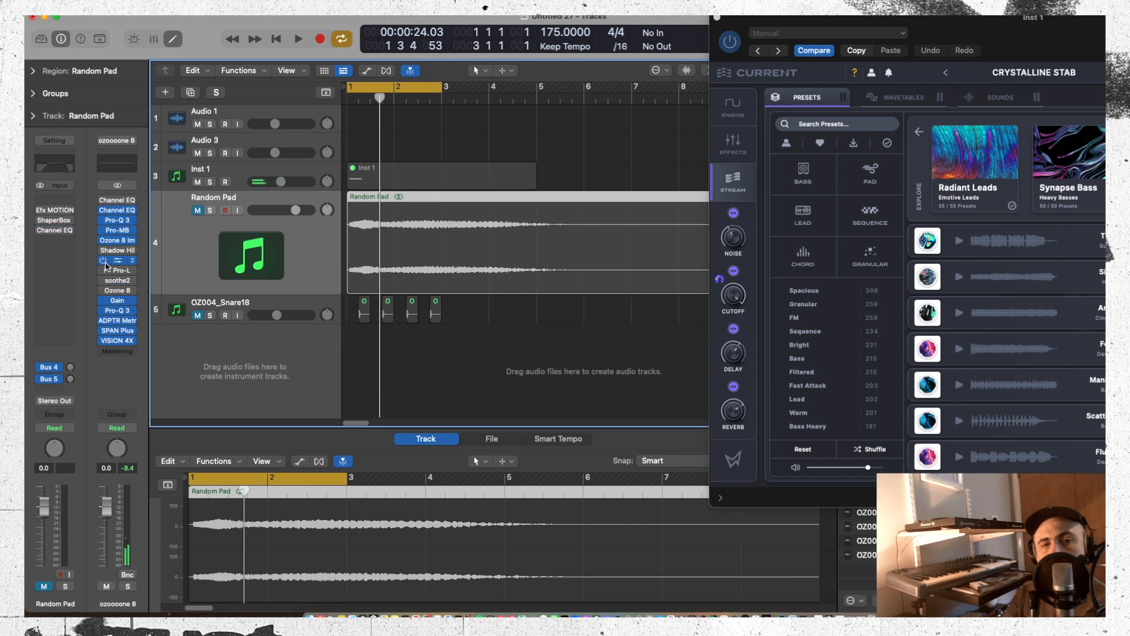
left_click(103, 330)
left_click(103, 340)
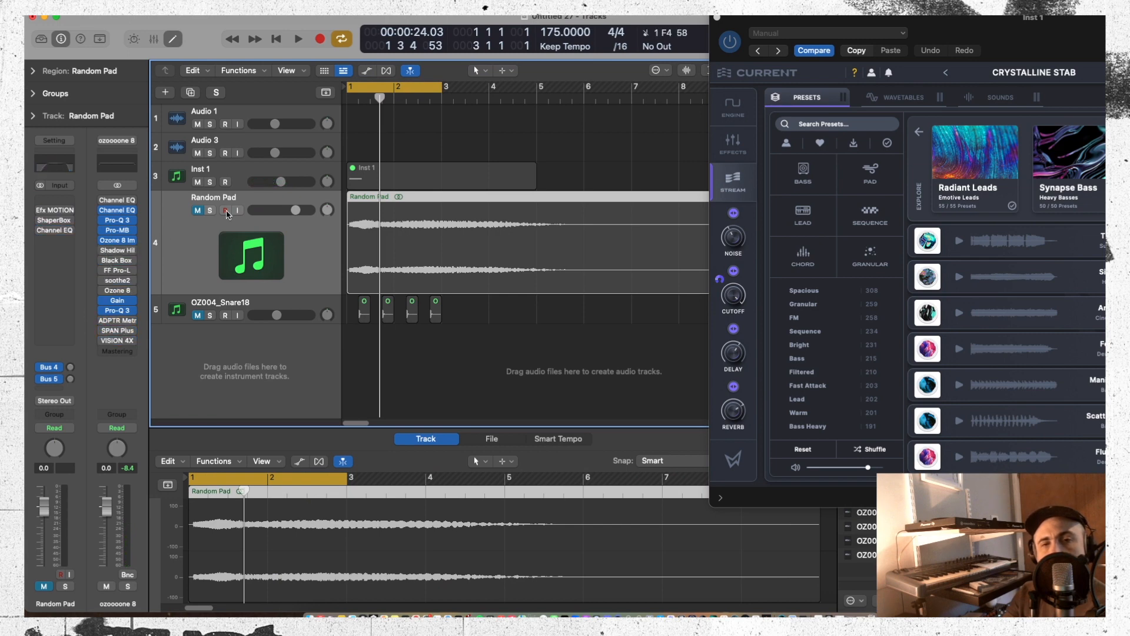
left_click(247, 172)
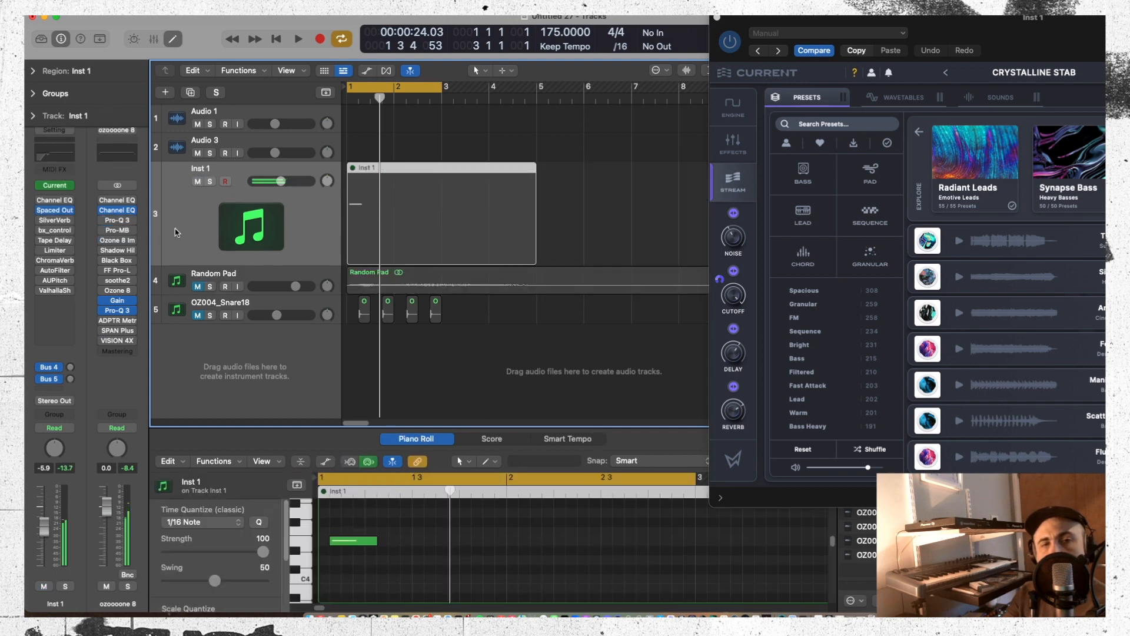
Load the Currentini preset in Current in place of Crystalline Stab and audition it
left_click_drag(1001, 25, 544, 24)
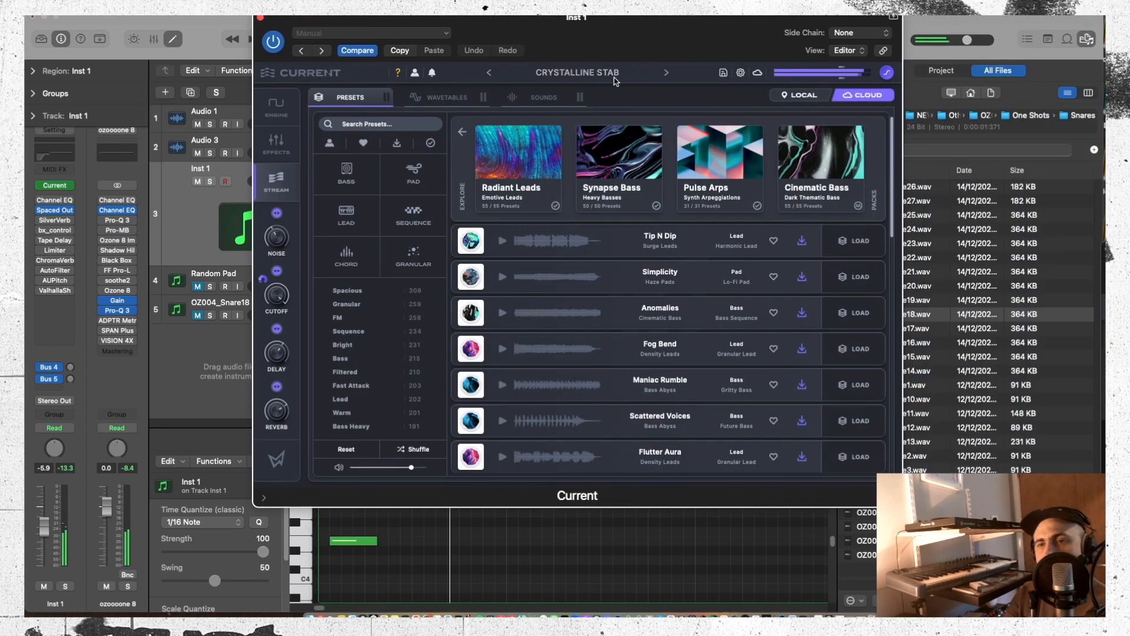
left_click(664, 75)
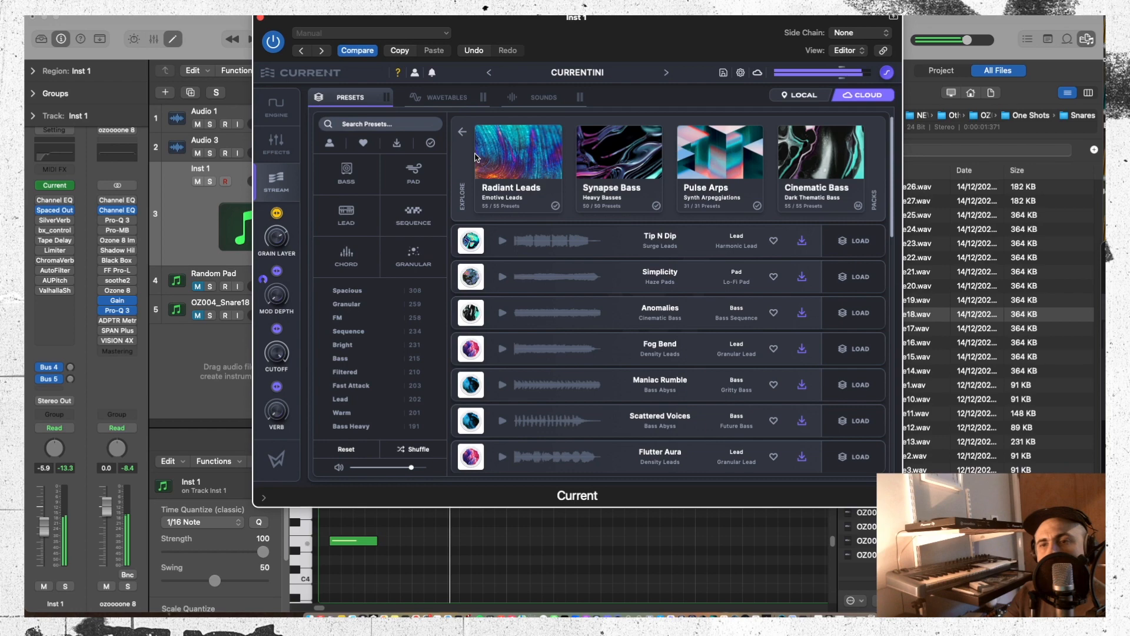
left_click_drag(563, 27, 788, 27)
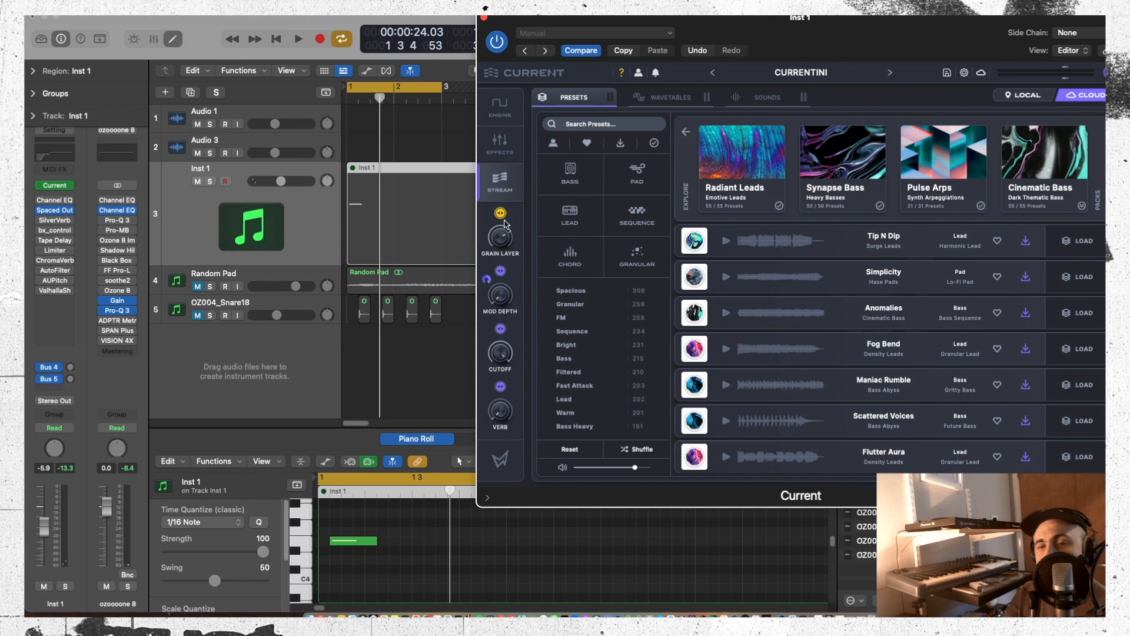
View the Wavetables and Sounds categories in Current's Stream, and return to the presets
left_click(671, 98)
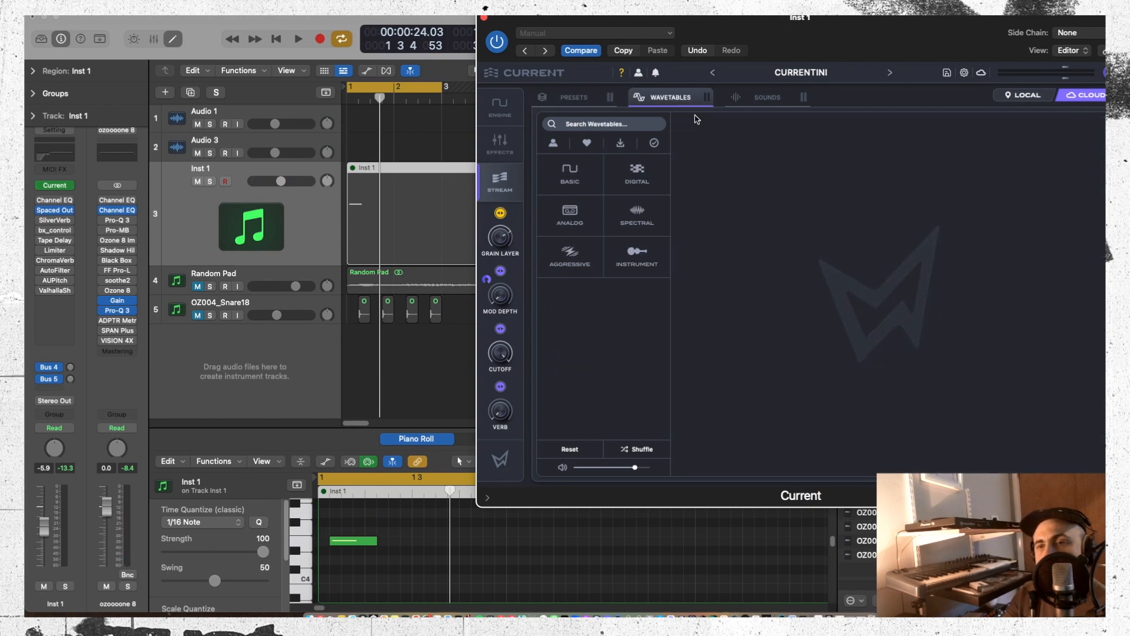
left_click(776, 97)
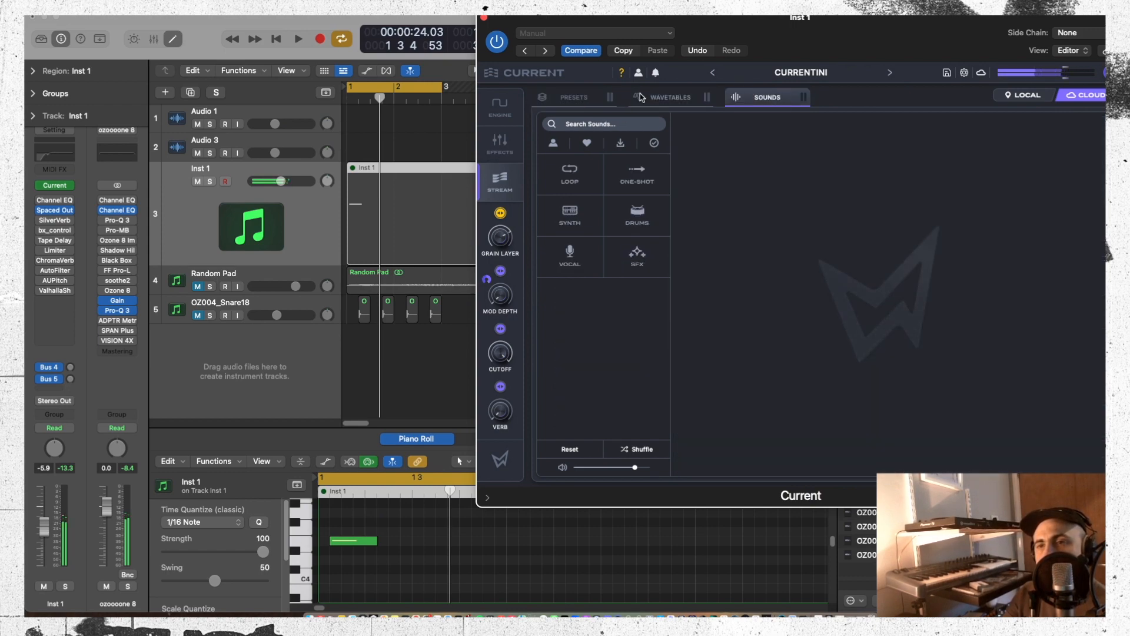
left_click(574, 97)
Move the grain region in the engine's granular section to start at 63% and end at 76%
left_click(498, 106)
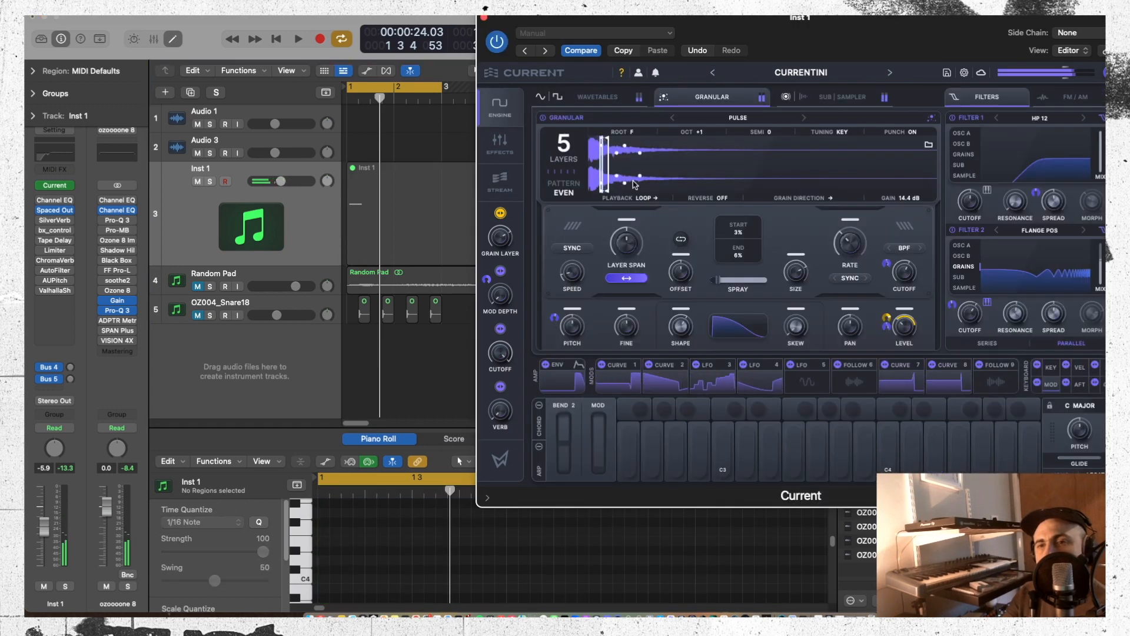
left_click_drag(609, 161, 852, 161)
left_click_drag(601, 161, 812, 161)
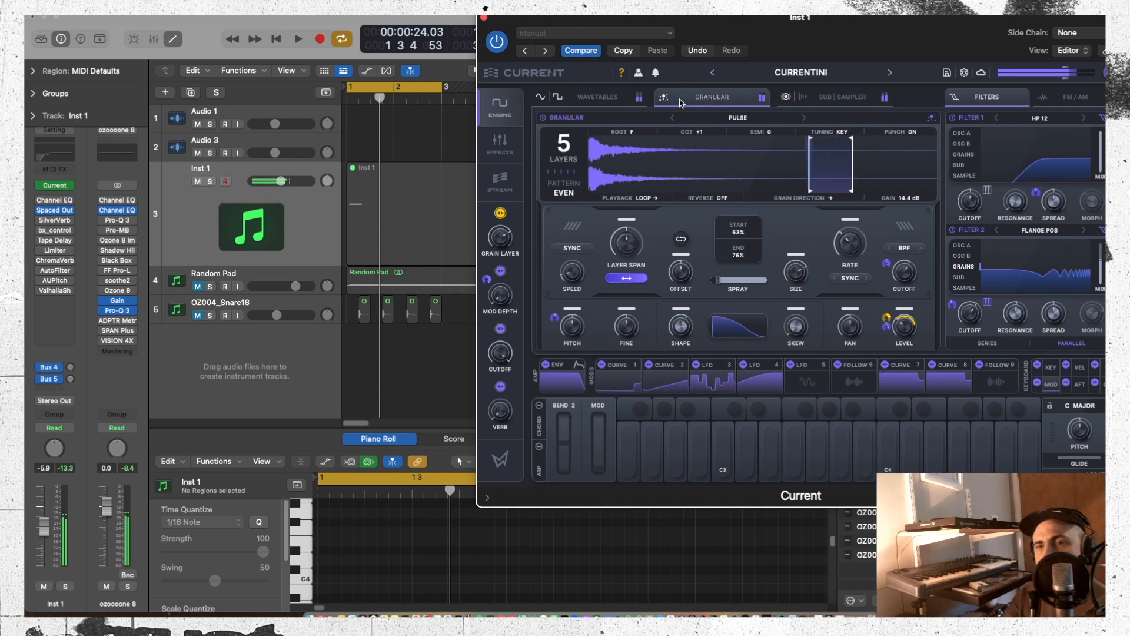
Show the Osc A and Osc B wavetables in 3D and vary Osc A's Wave amount while playing notes
left_click(597, 97)
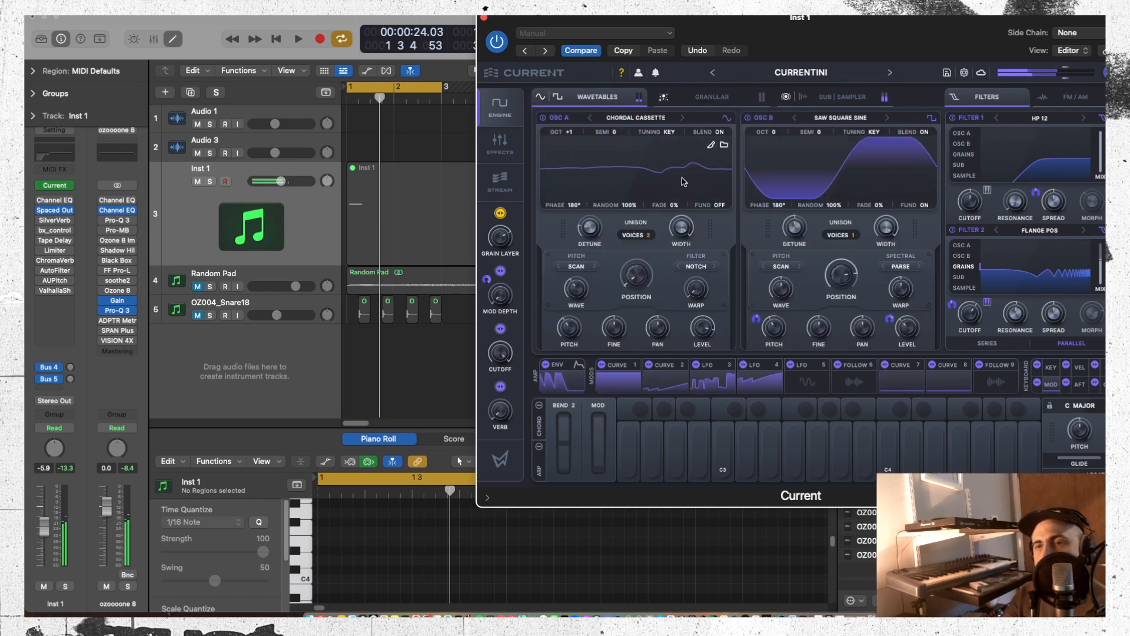
left_click(654, 167)
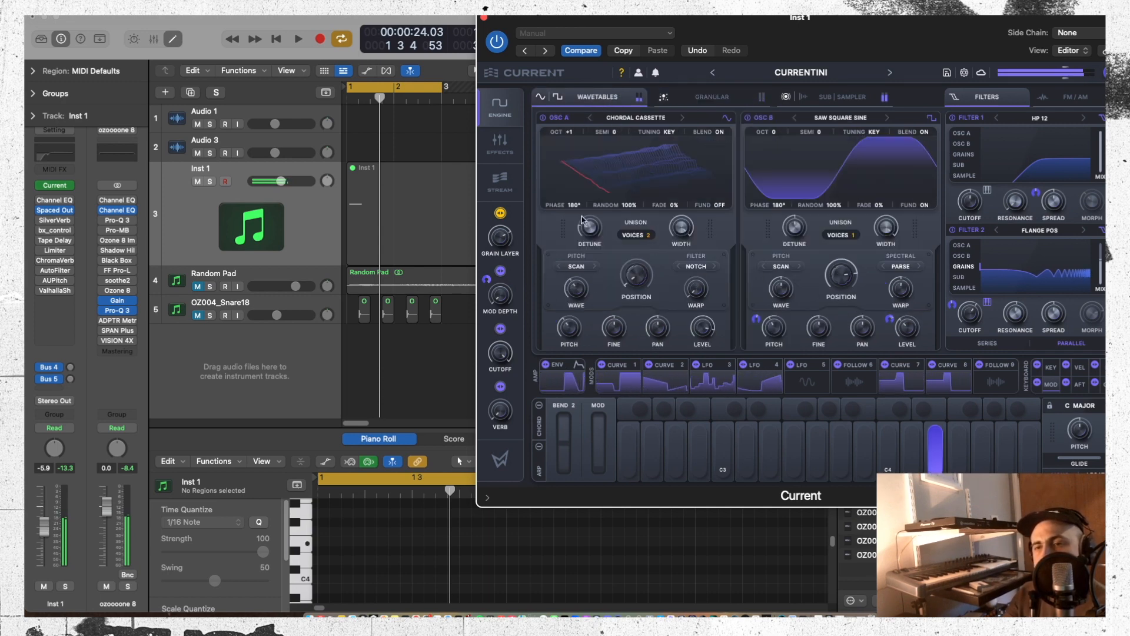
left_click(597, 184)
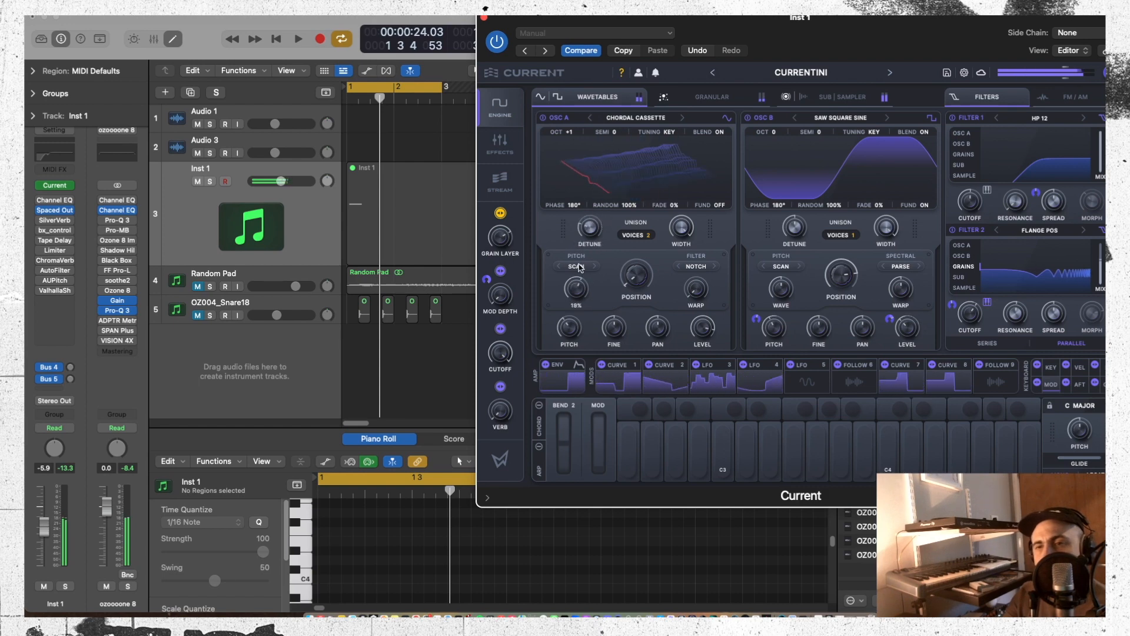
scroll(580, 291, "up", 5)
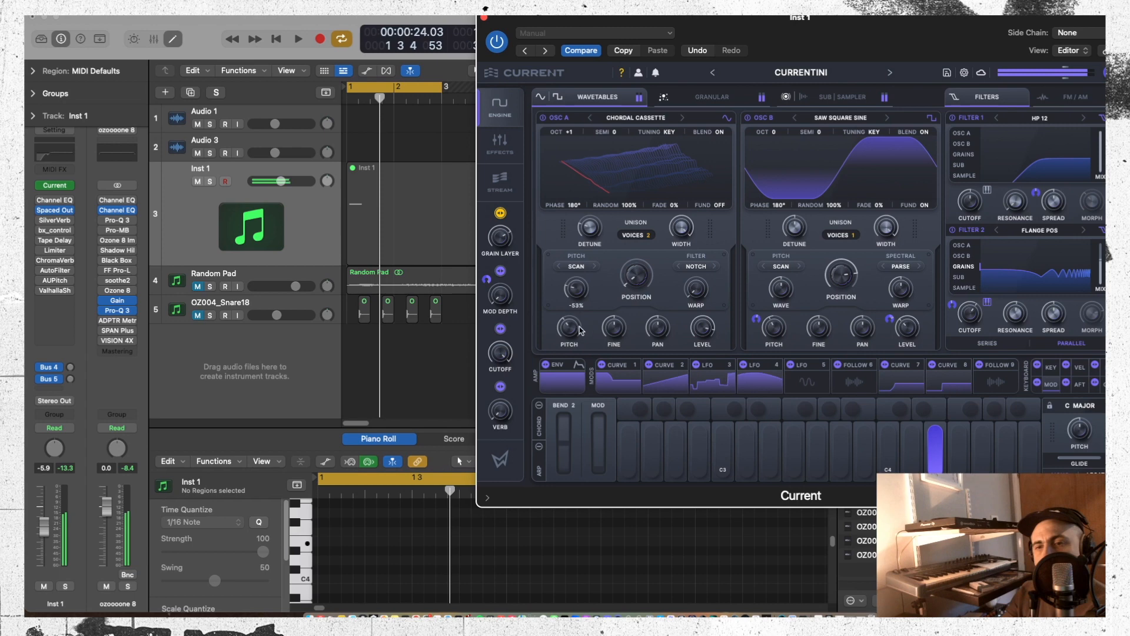
left_click(853, 177)
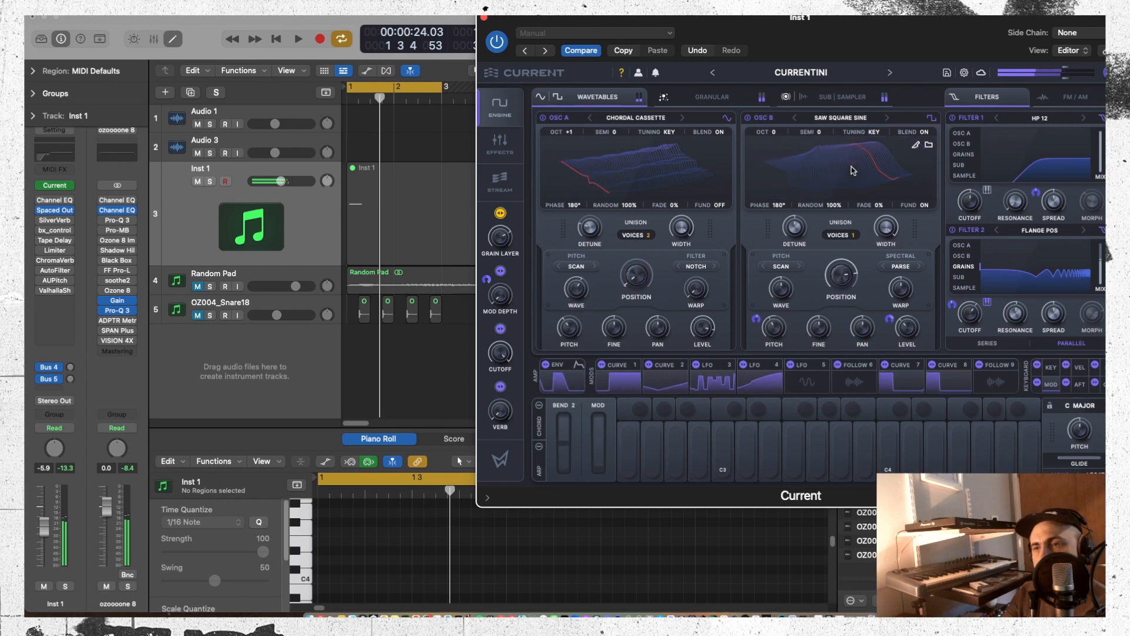
Show the wavetable lists of Osc B and Osc A, and set Filter 1 to the Morph 24 type
left_click(841, 121)
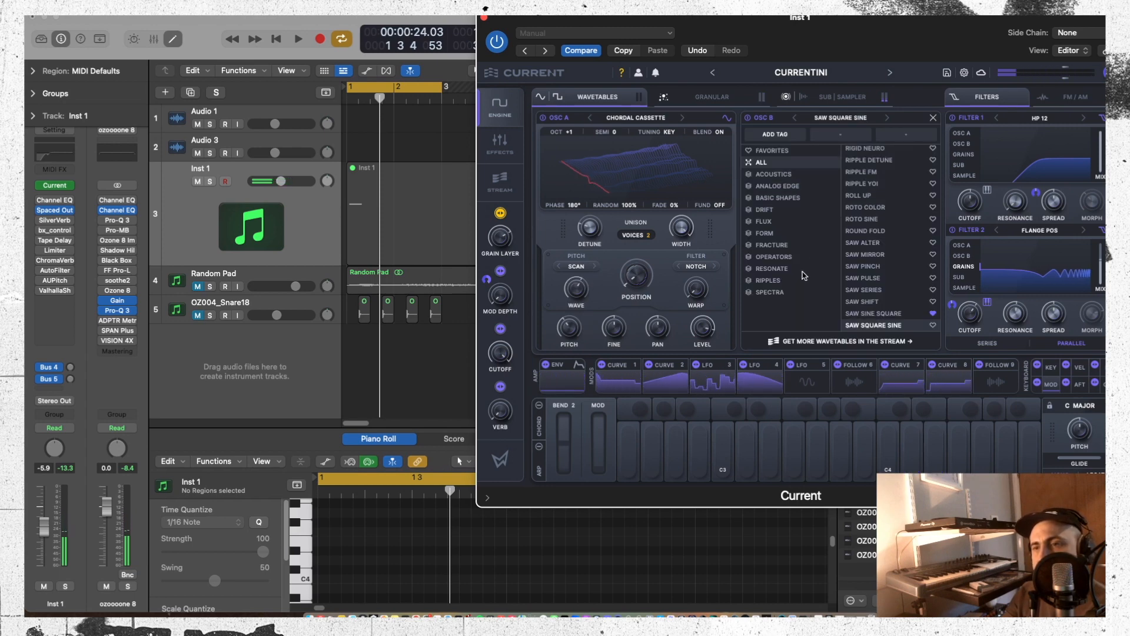
left_click(628, 120)
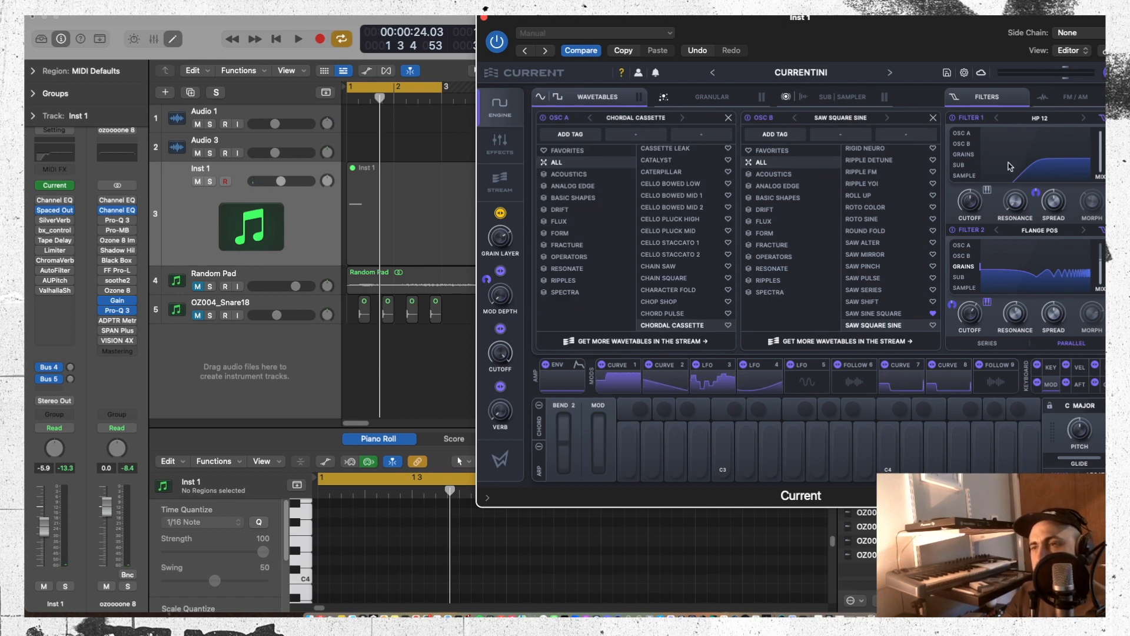
left_click(1040, 120)
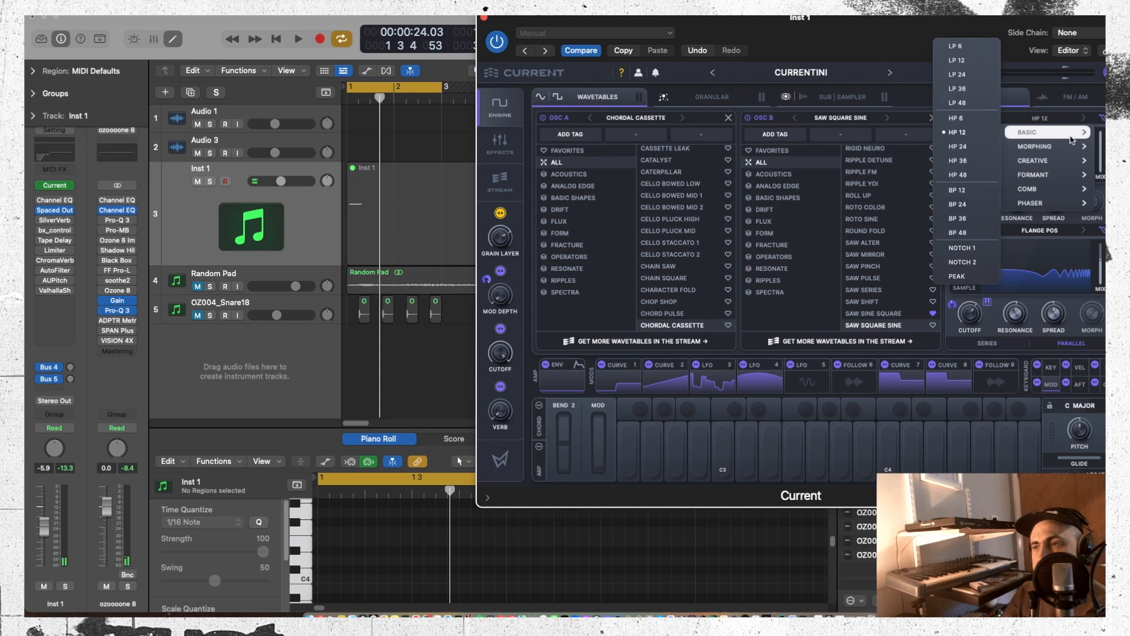
mouse_move(1068, 146)
left_click(957, 159)
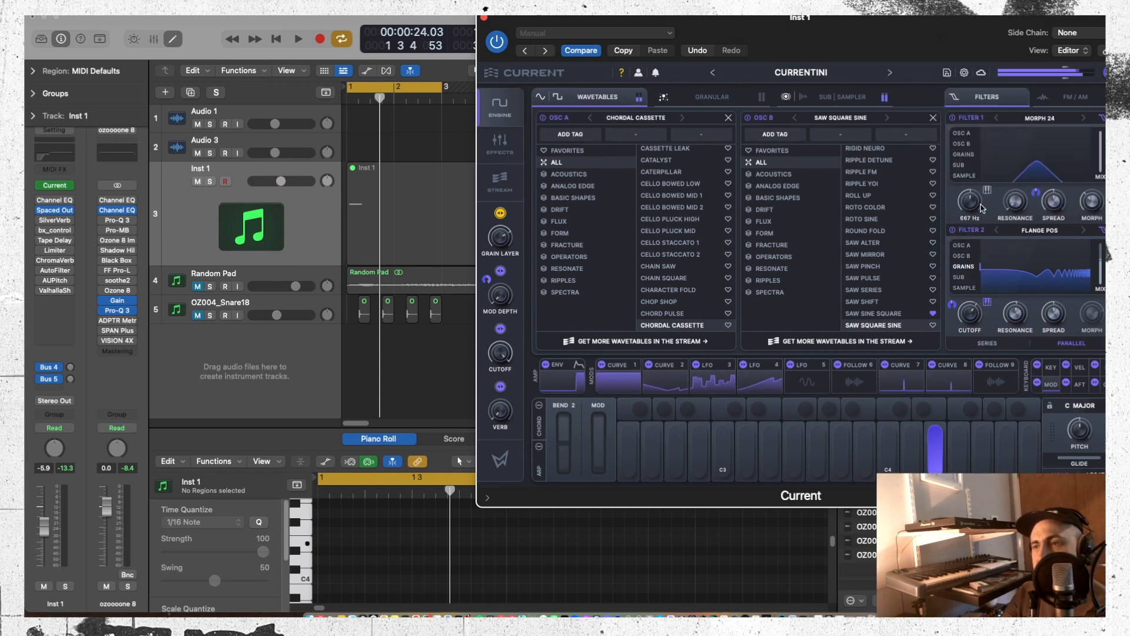
Lower Filter 1's Cutoff and Morph amounts, and close the wavetable lists of Osc A and Osc B
left_click_drag(965, 212, 964, 254)
mouse_move(1091, 204)
left_mouse_down()
mouse_move(1092, 150)
mouse_move(1089, 226)
left_mouse_up()
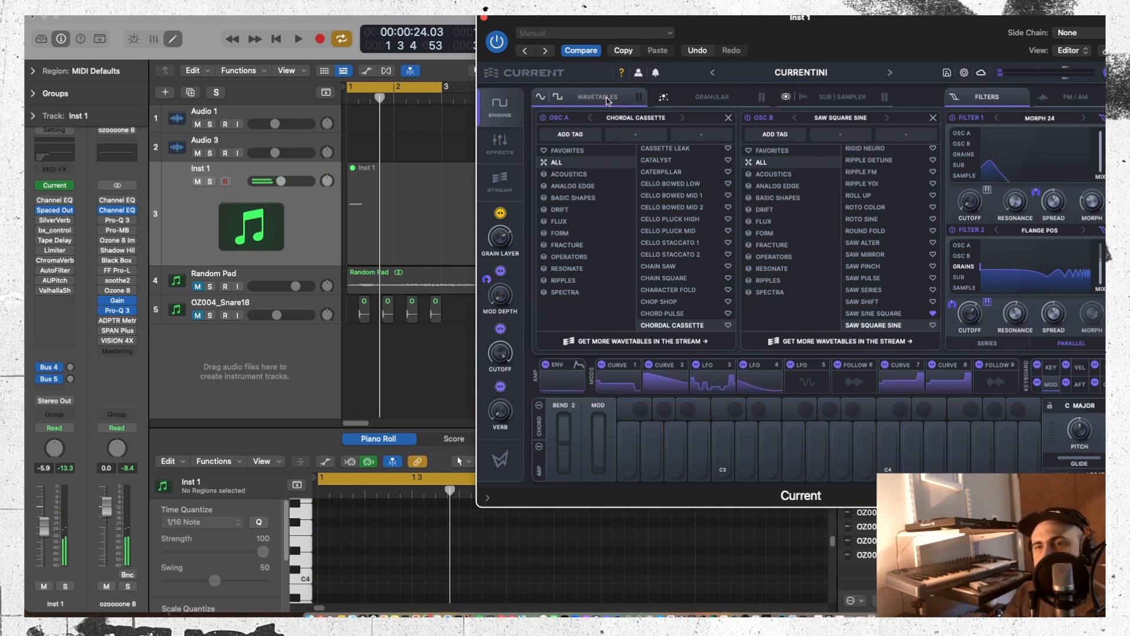
left_click(728, 118)
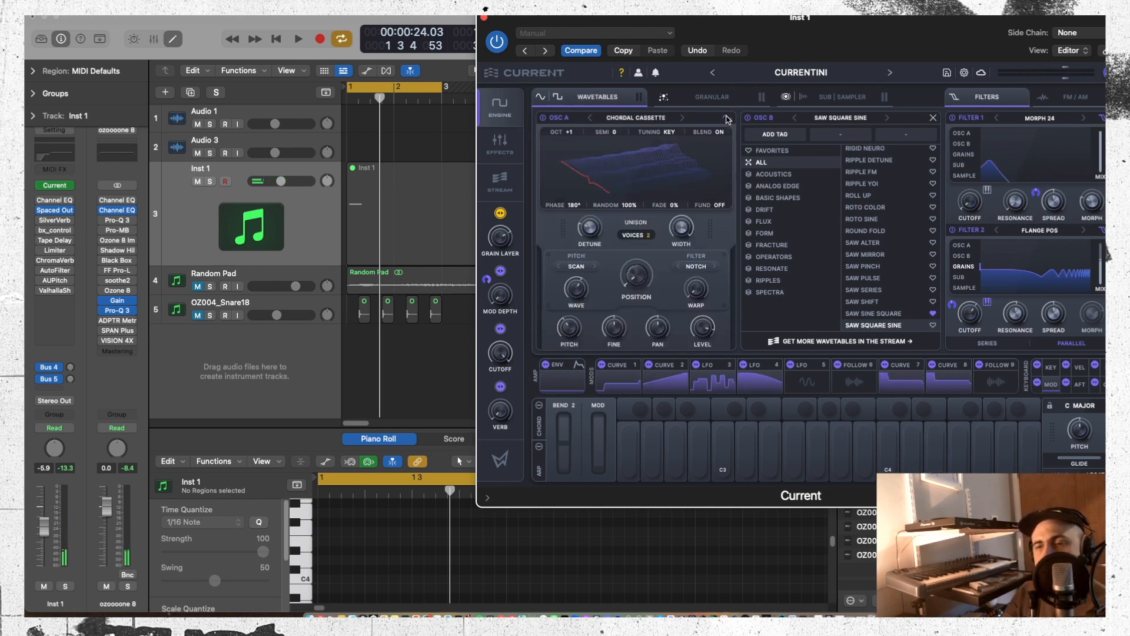
left_click(933, 120)
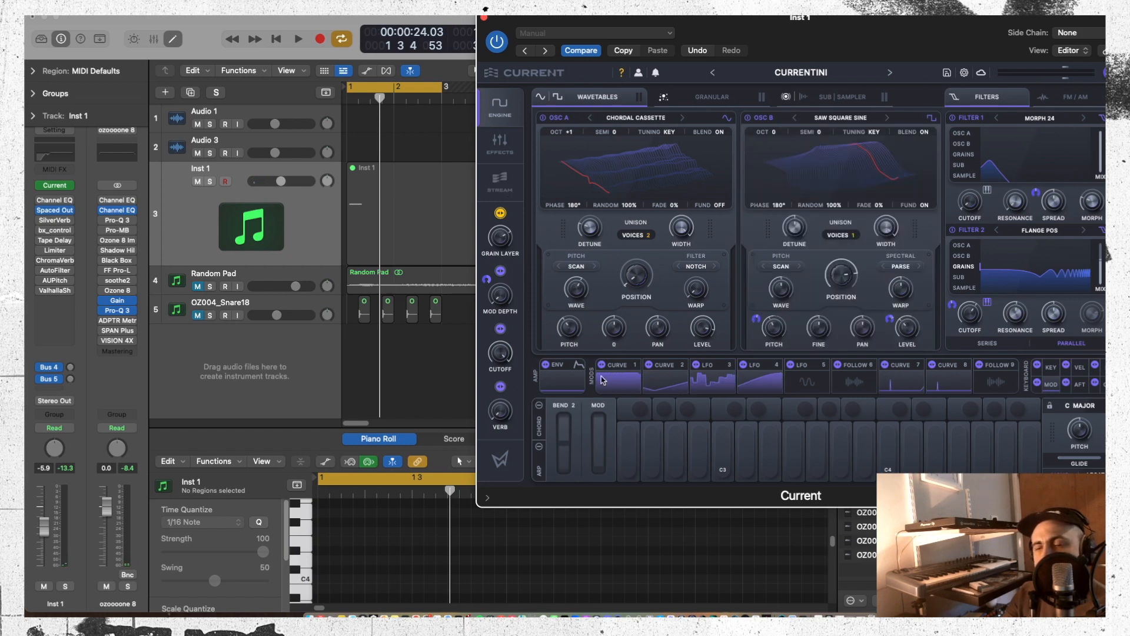
View each modulator's settings in turn, from Curve 1 through the LFOs to Follow 9
left_click(637, 382)
left_click(666, 381)
left_click(712, 382)
left_click(760, 381)
left_click(807, 383)
left_click(854, 383)
left_click(901, 383)
left_click(948, 382)
left_click(993, 383)
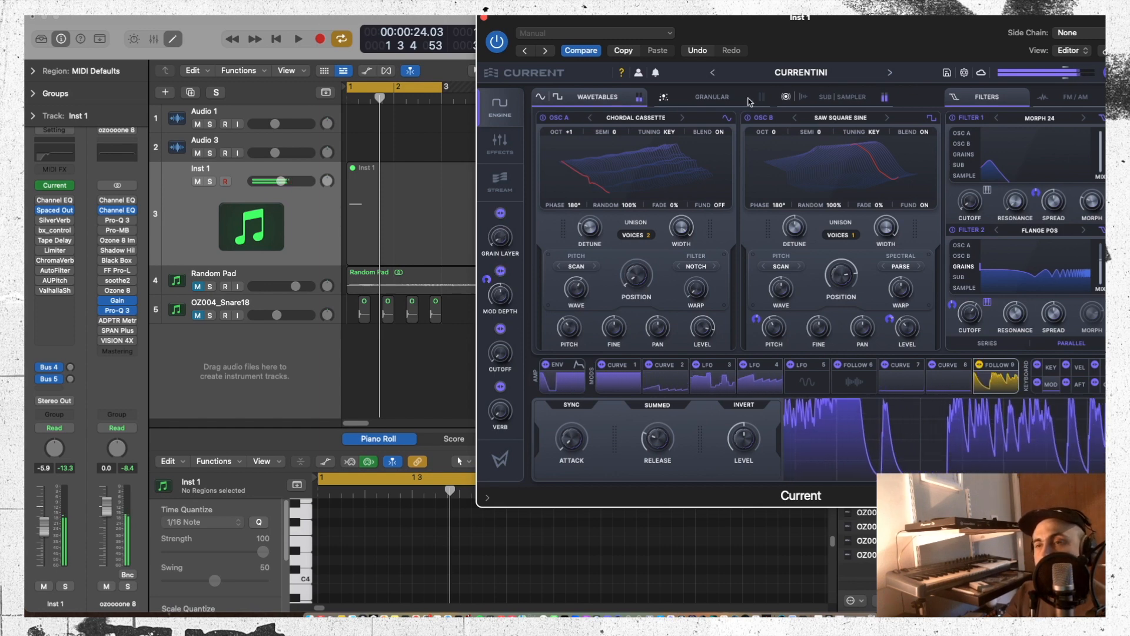
Move the grain region of the Pulse sample to start at 11% and end at 24%
left_click(713, 97)
left_click_drag(830, 159, 649, 158)
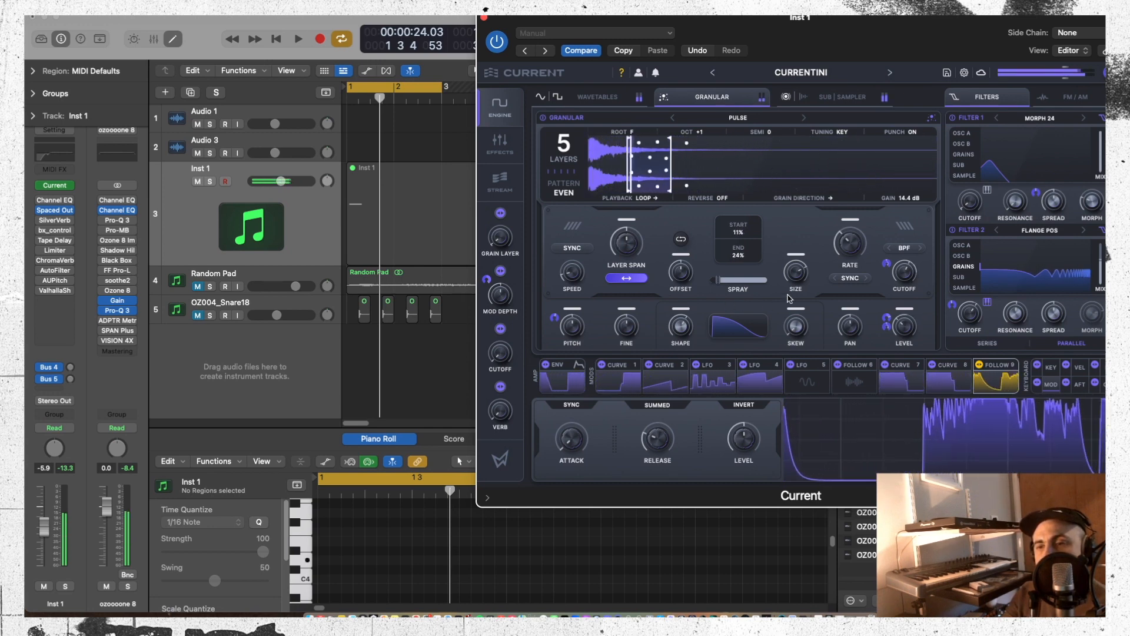
Turn off Osc A, Osc B and the Sub oscillator, and return to the granular section
left_click(598, 97)
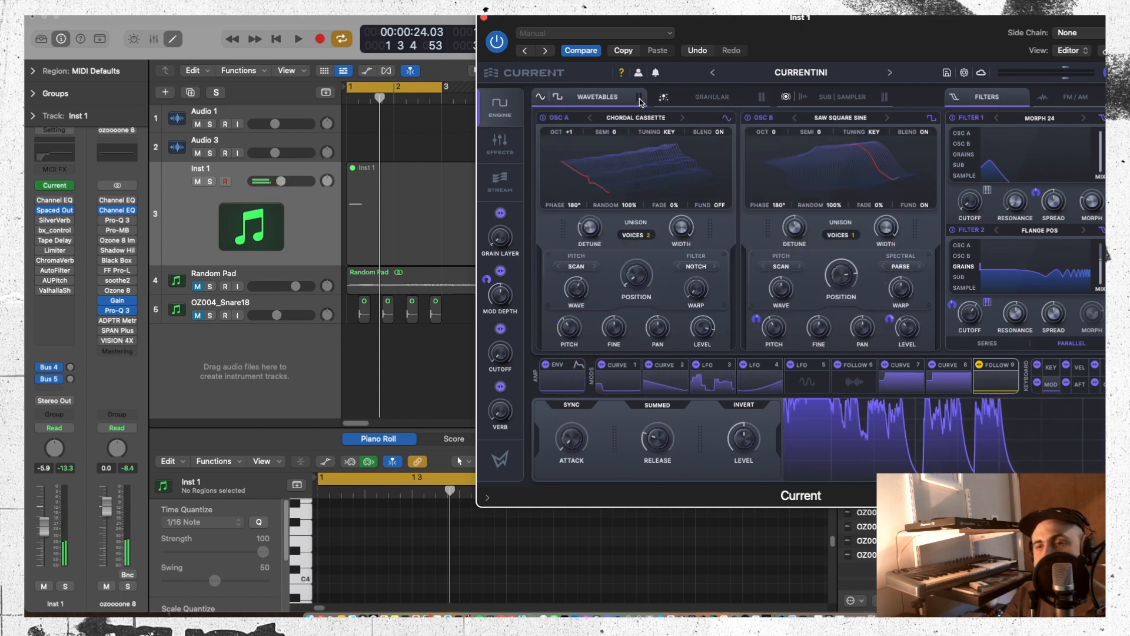
left_click(542, 117)
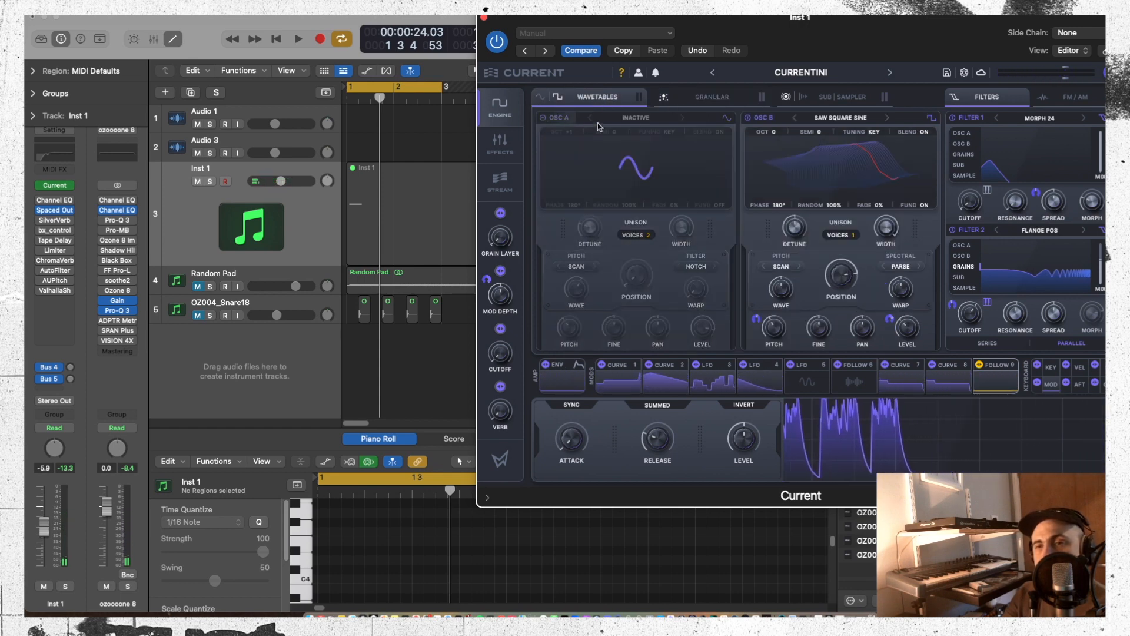
left_click(748, 118)
left_click(724, 100)
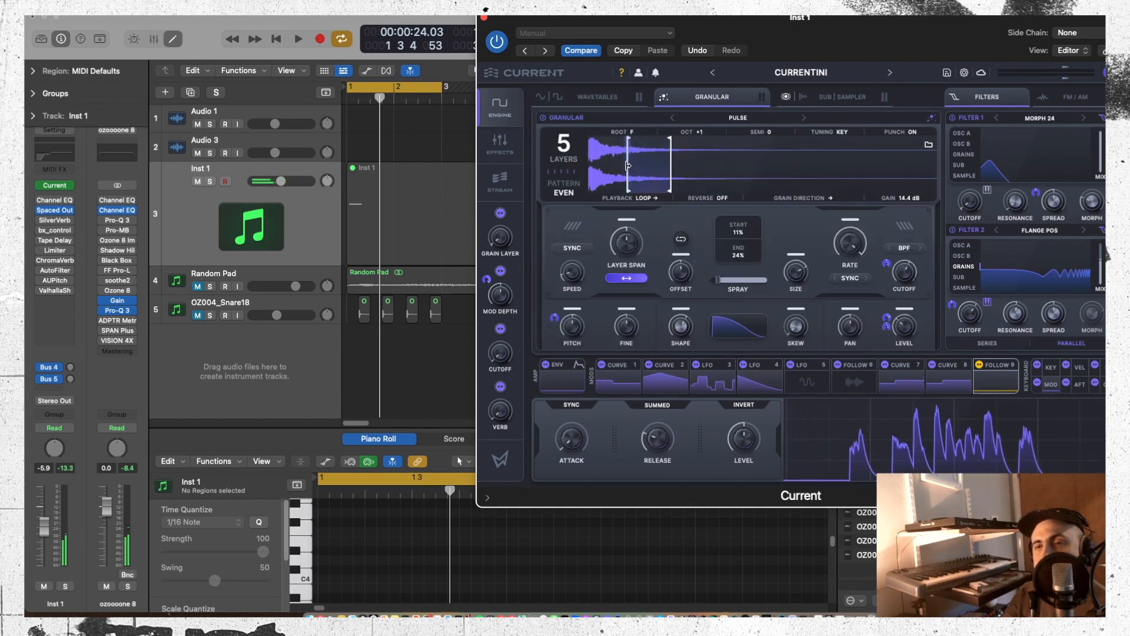
left_click(841, 98)
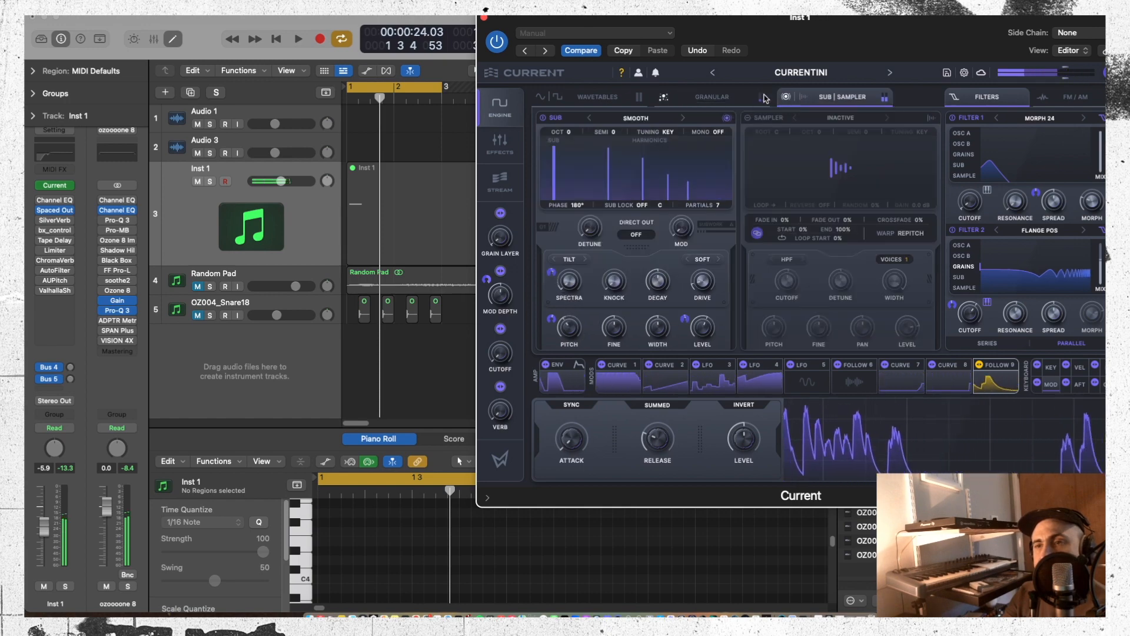
left_click(723, 99)
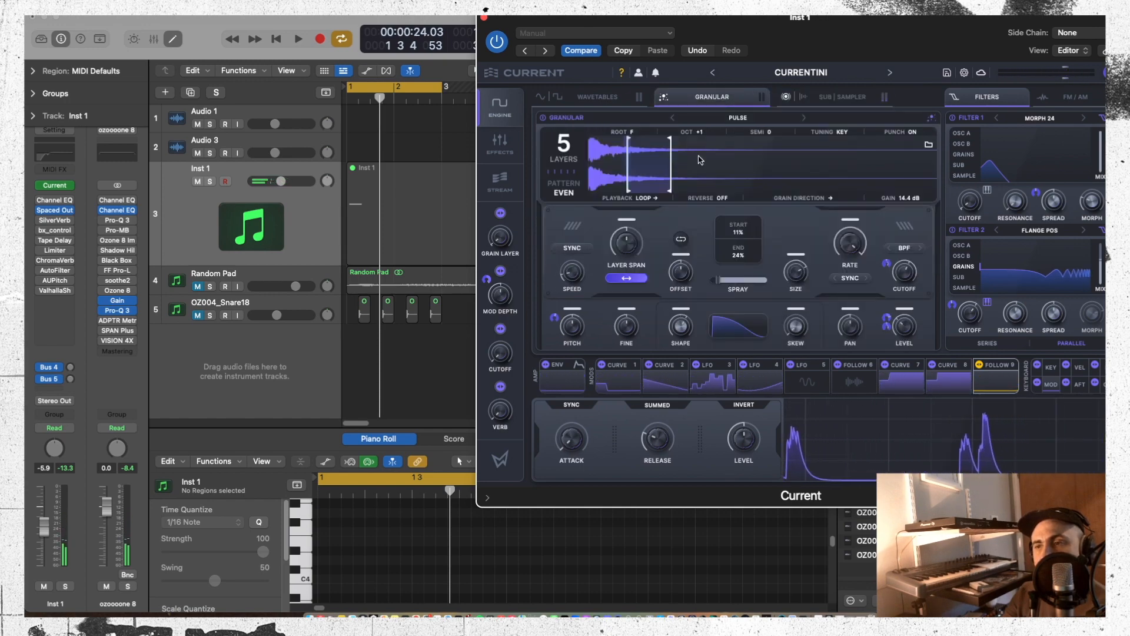
Load OZ004_Snare22.wav from the file browser into the granular section and raise its Level to 12.0 dB
left_click_drag(718, 18, 439, 18)
left_click_drag(938, 260, 315, 164)
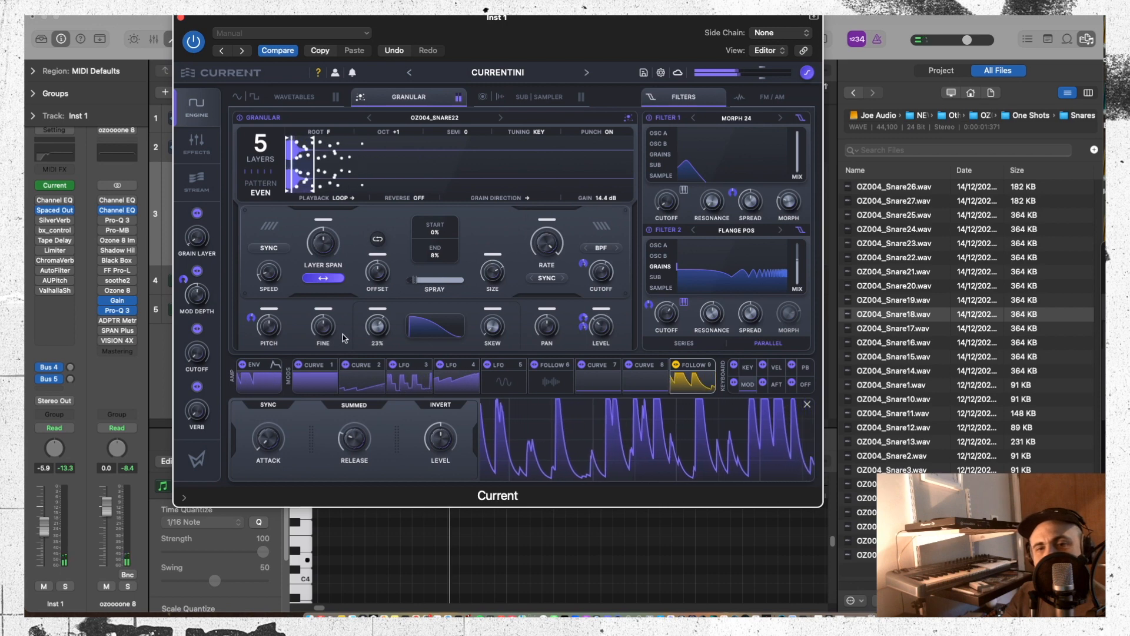
left_click_drag(601, 334, 609, 246)
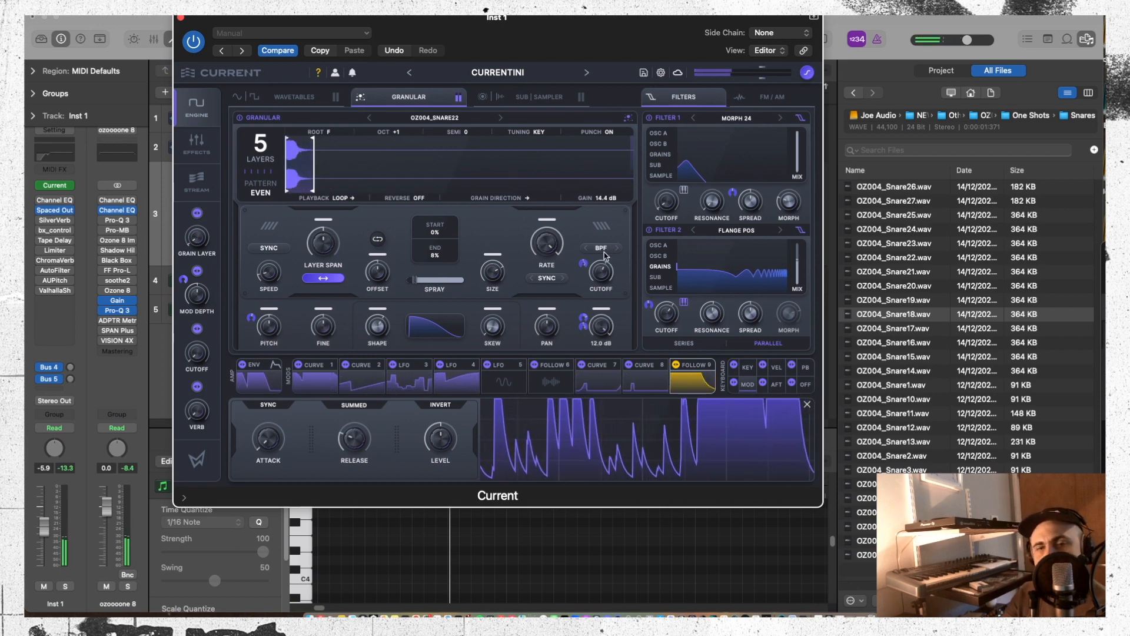
Raise the granular Spray to about 55% and load the Ride With Me sample from Elevated Vocals
left_click_drag(446, 31, 632, 30)
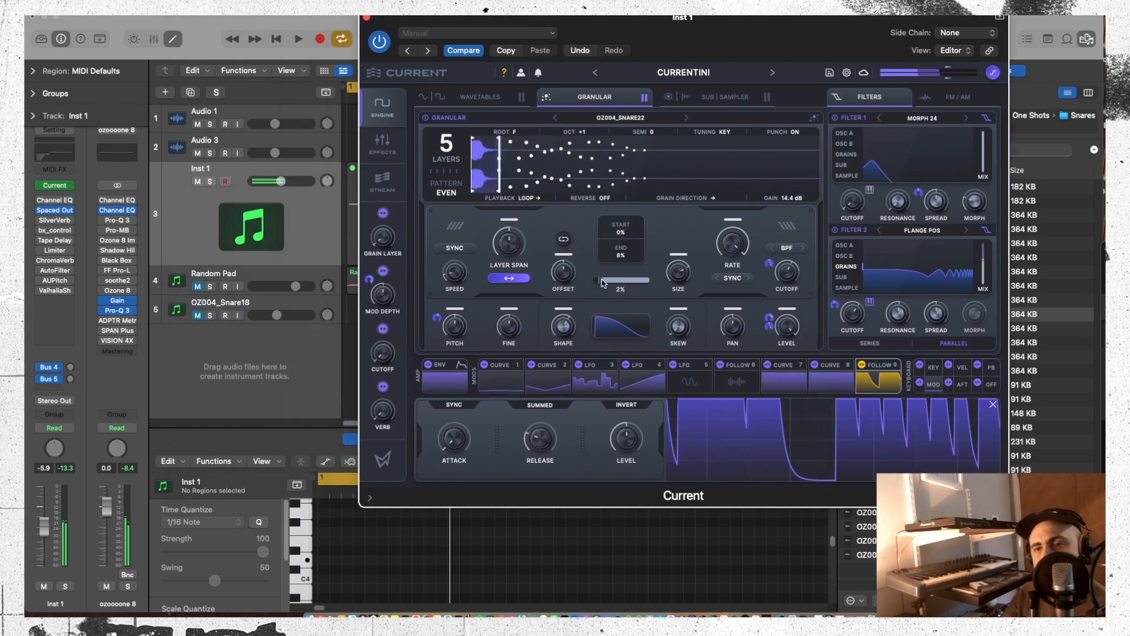
left_click_drag(600, 280, 670, 276)
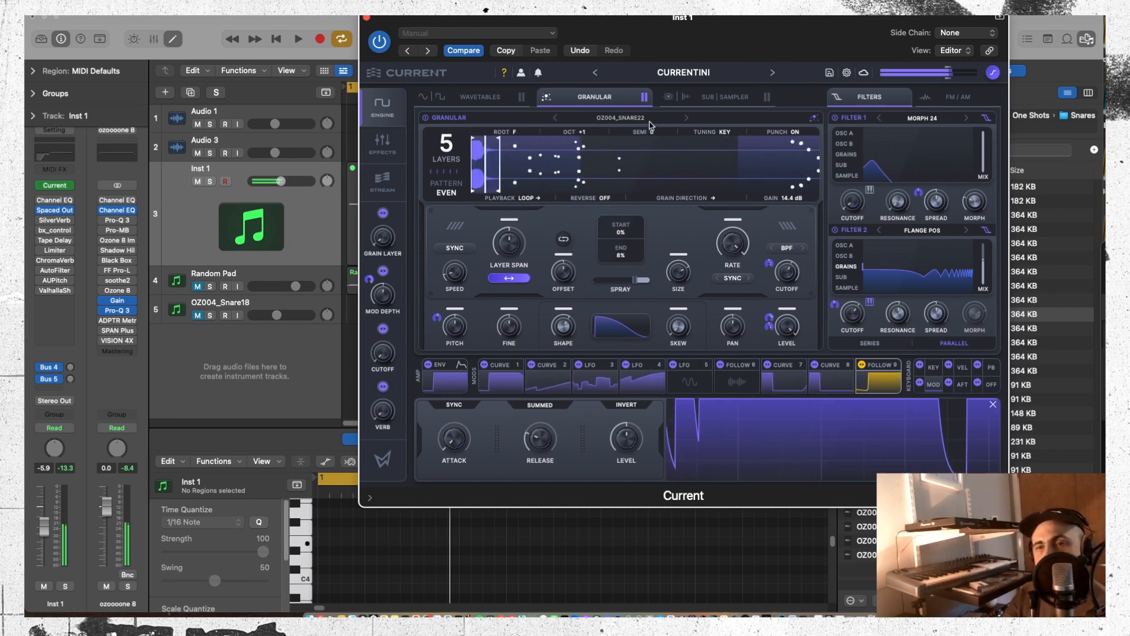
left_click(610, 117)
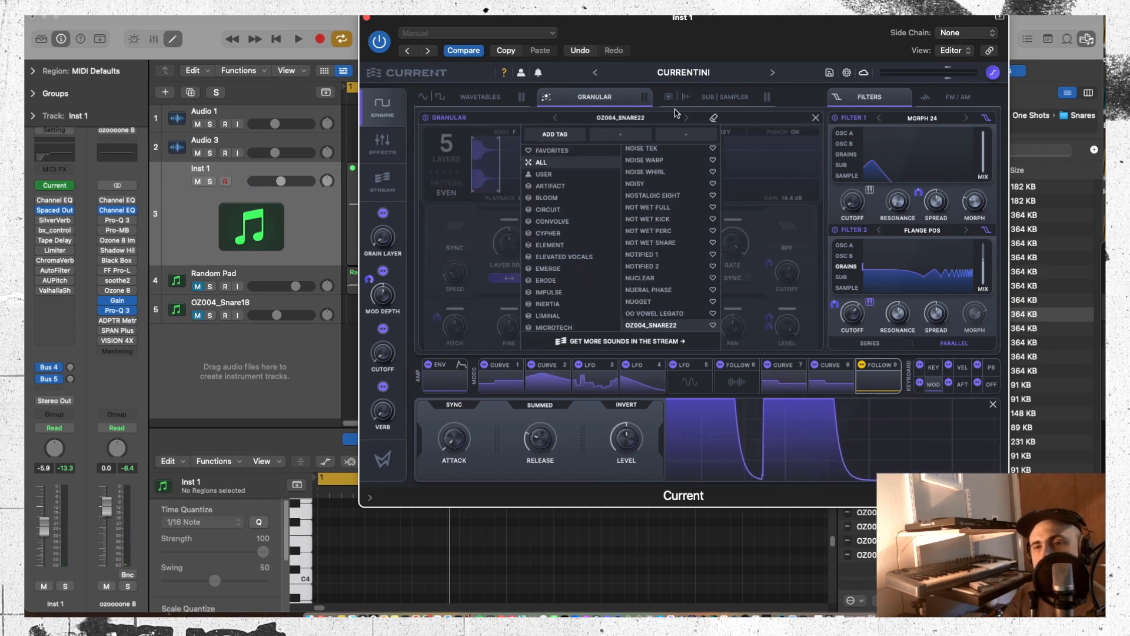
left_click(590, 257)
left_click(648, 150)
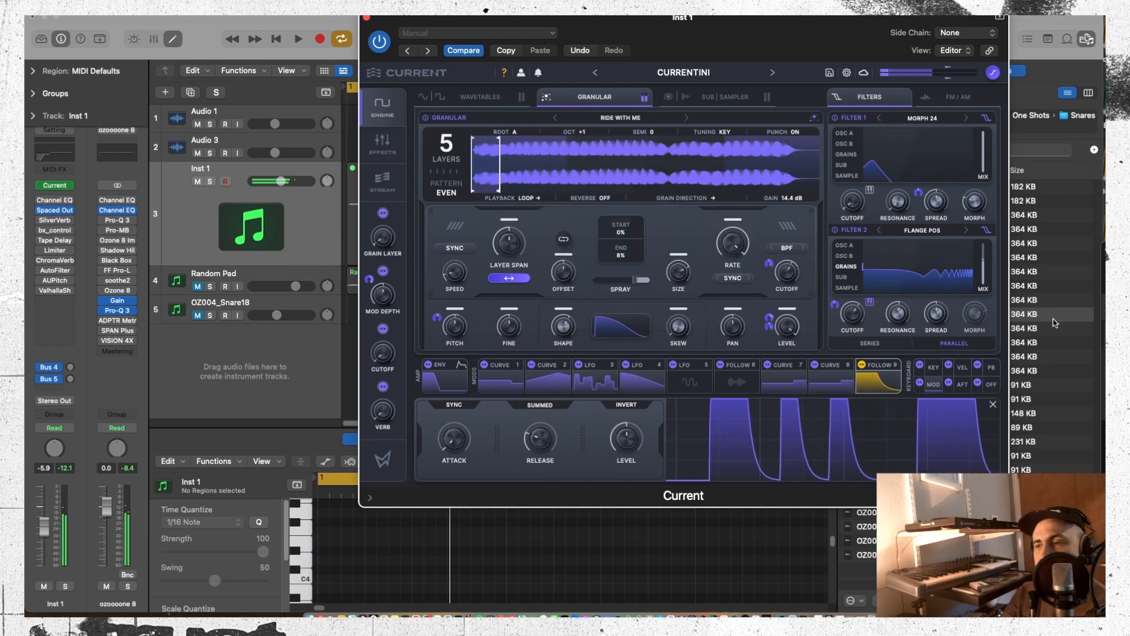
Load OZ004_Snare18.wav into the granular section and lower Spray to its minimum
left_click_drag(1044, 315, 630, 168)
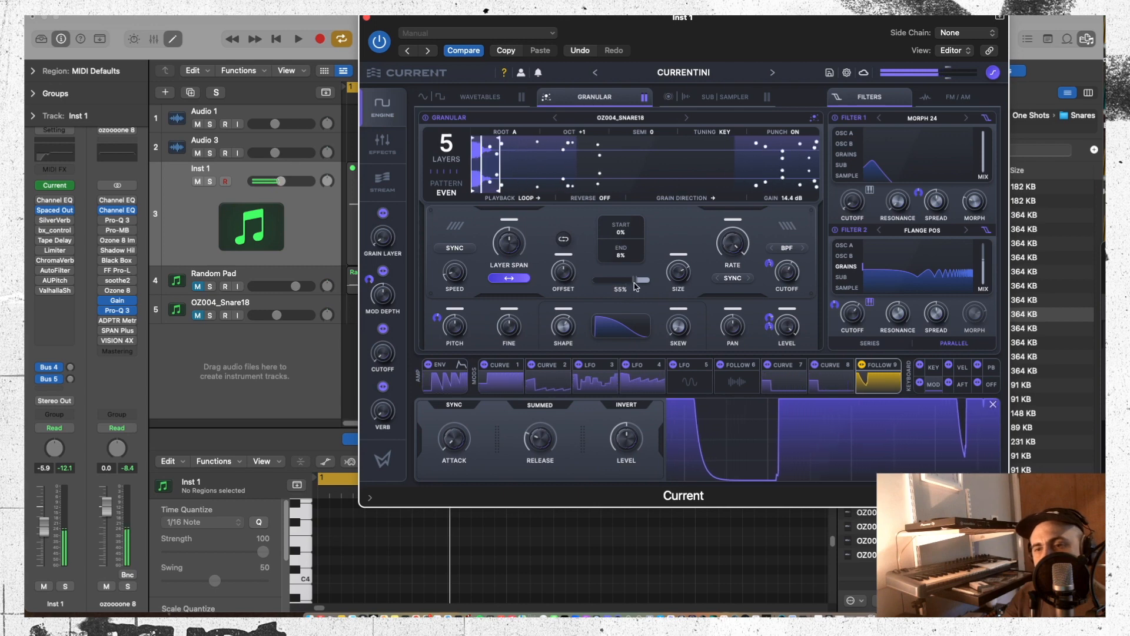
left_click_drag(635, 287, 591, 288)
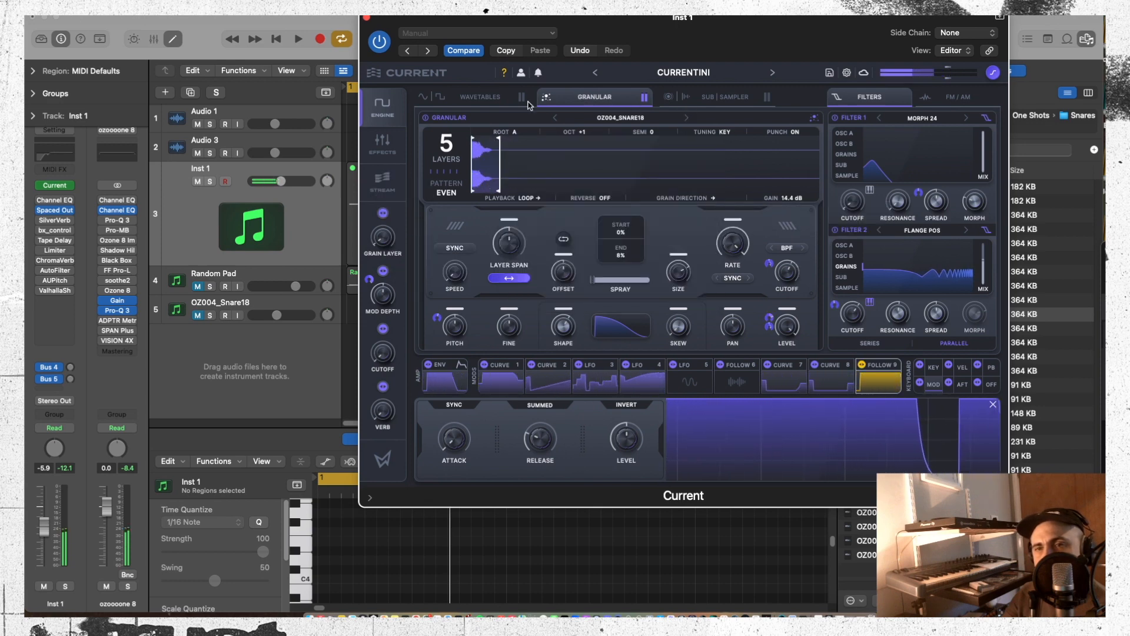
Load OZ004_Snare25.wav from the file browser into the Sampler
left_click(719, 97)
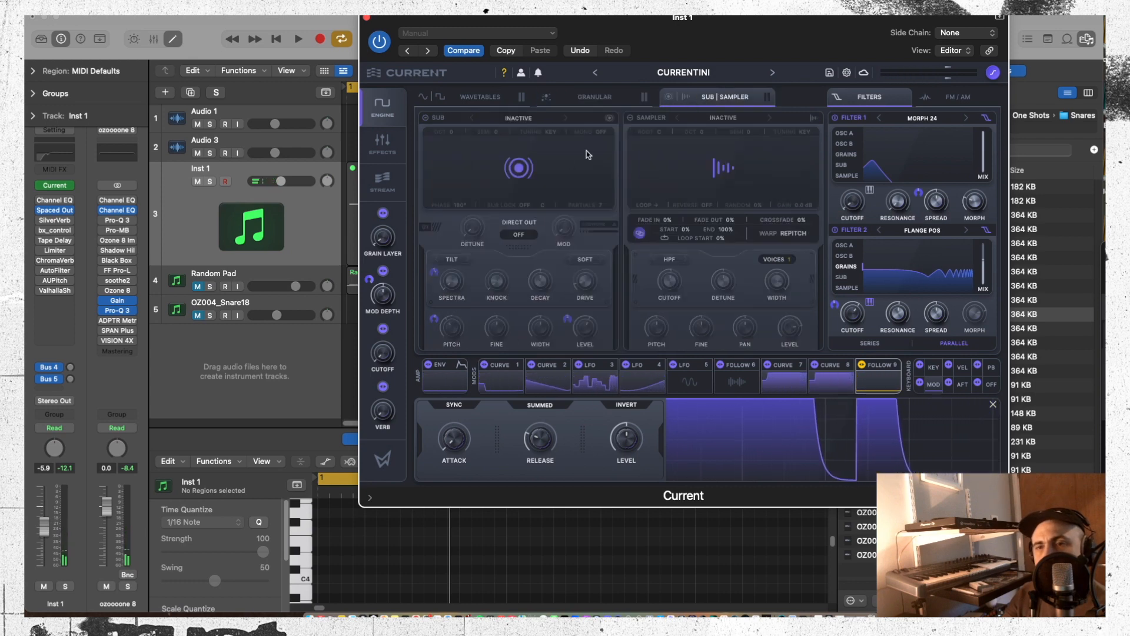
left_click_drag(1048, 213, 715, 181)
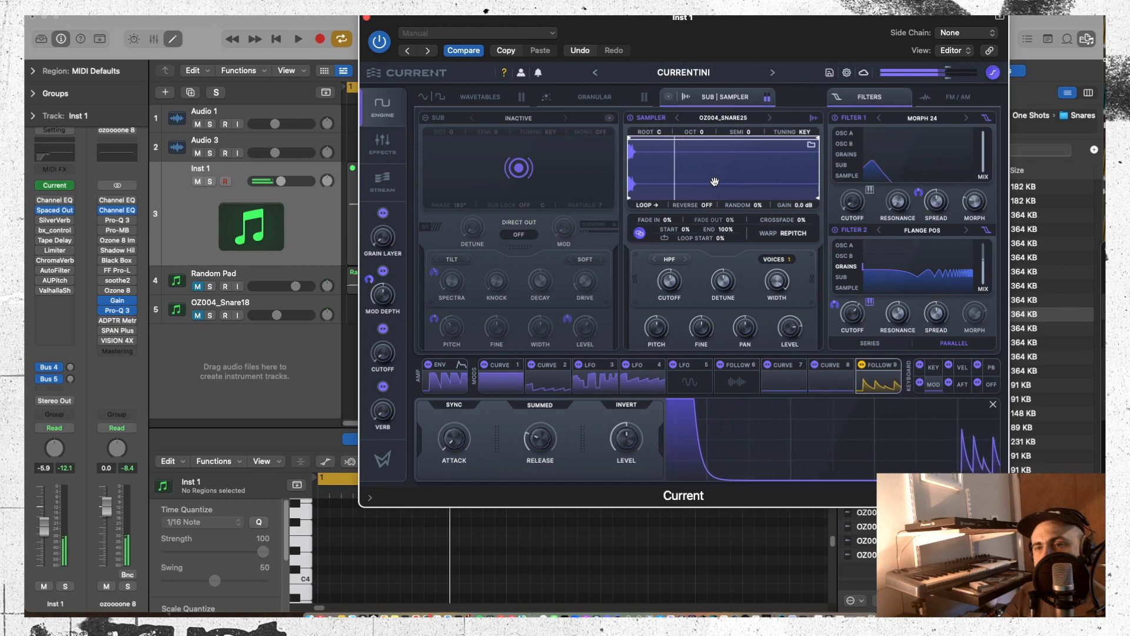
Turn off all of Current's built-in effects, bypass the Spaced Out insert on Inst 1, and return to the engine
left_click(382, 144)
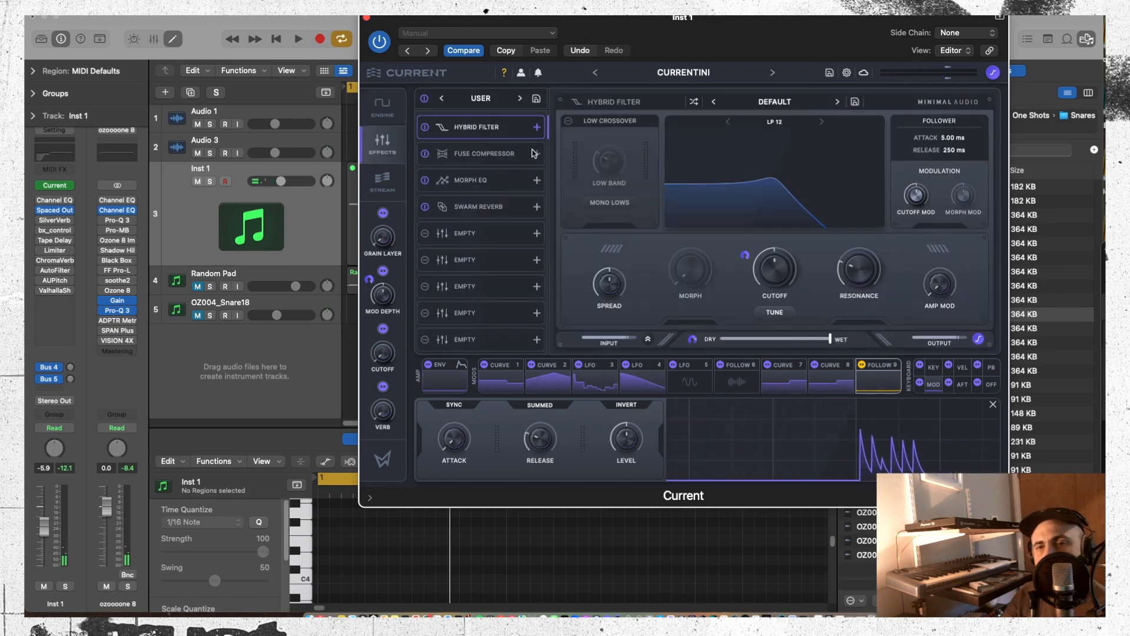
left_click(424, 207)
left_click(427, 180)
left_click(425, 127)
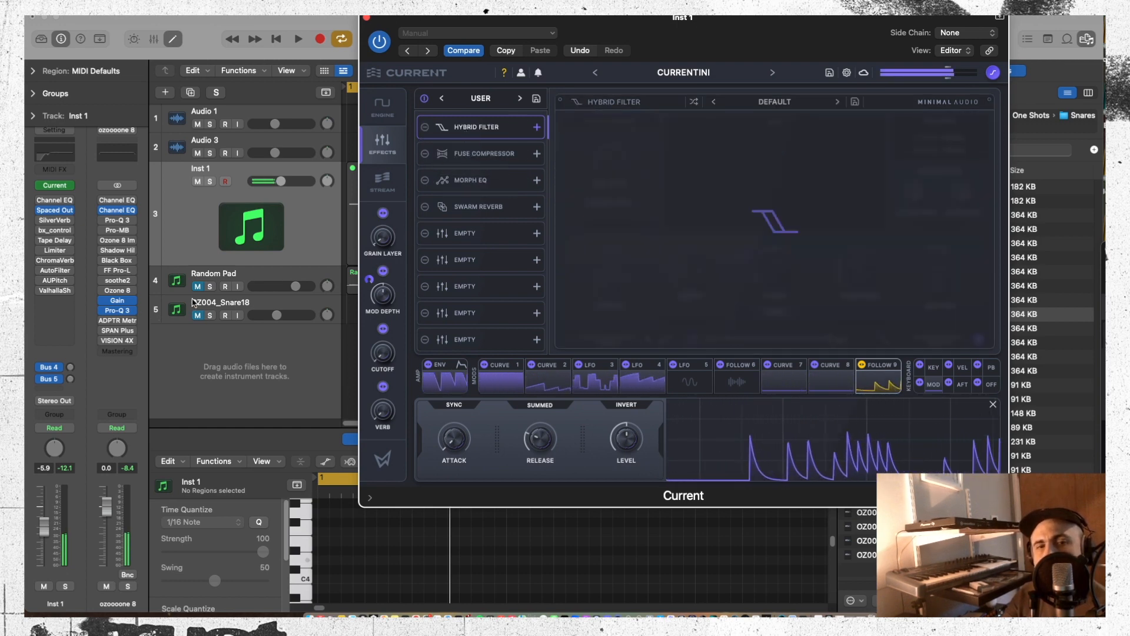
left_click(39, 211)
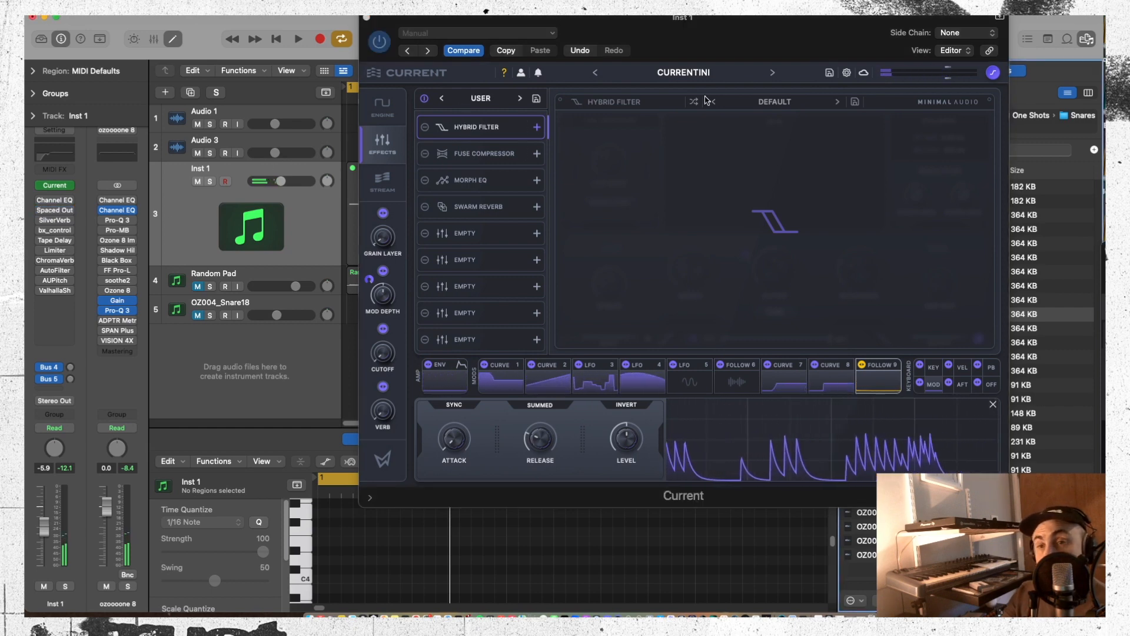
left_click(388, 117)
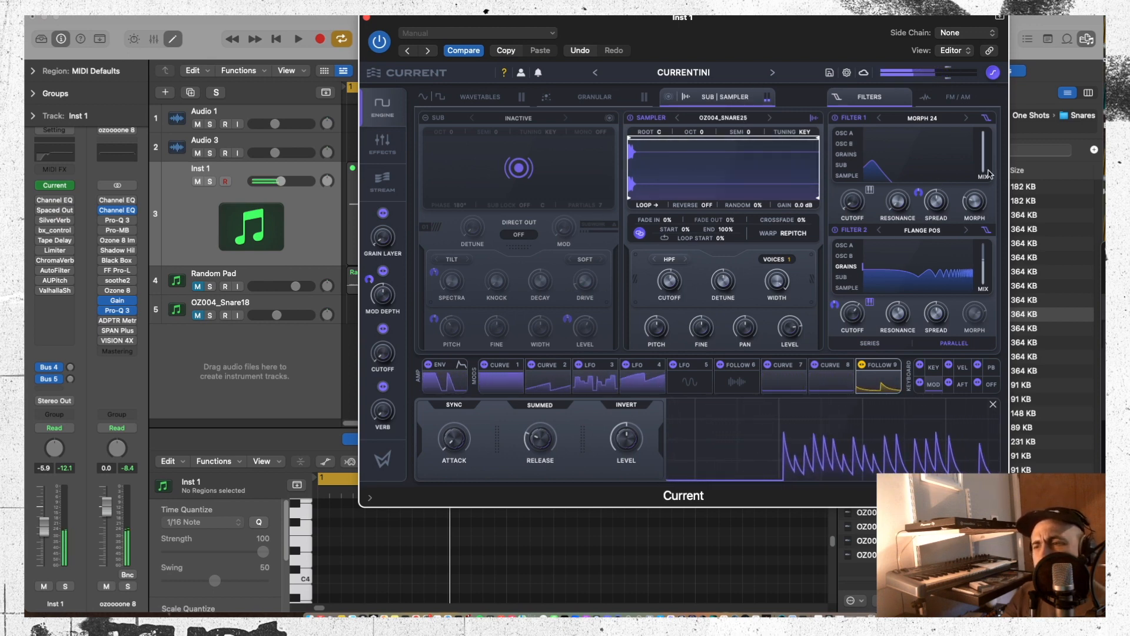
Open the Bass Hits folder under One Shots in the OZ004_Trust Audio Vol1 sample pack
left_click_drag(783, 17, 601, 18)
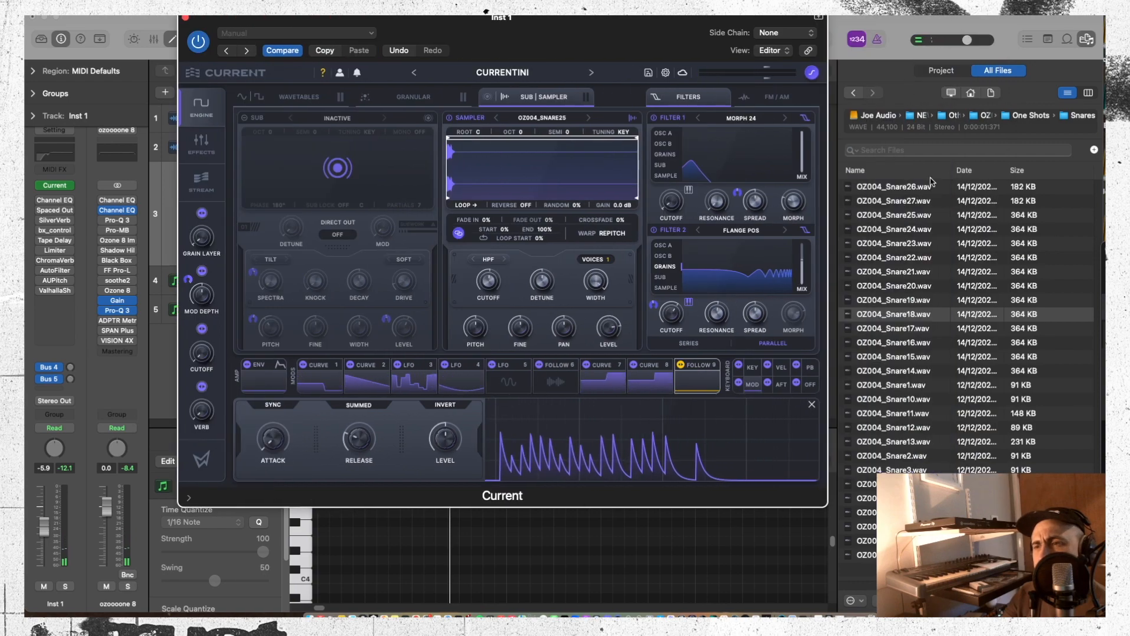
left_click(952, 116)
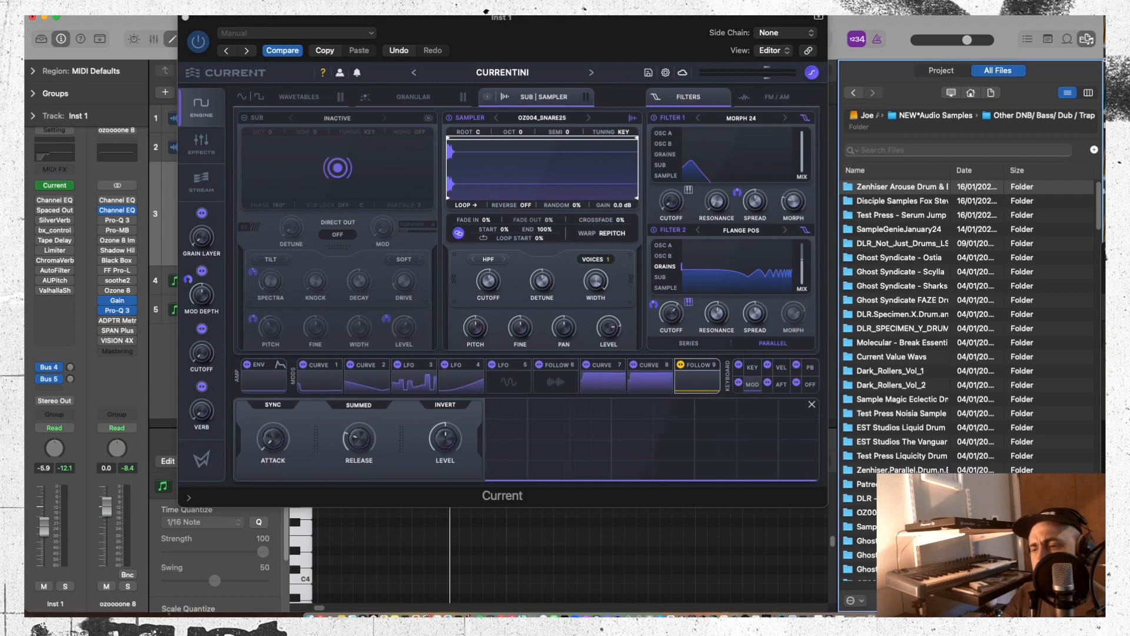
double_click(889, 498)
left_click(854, 93)
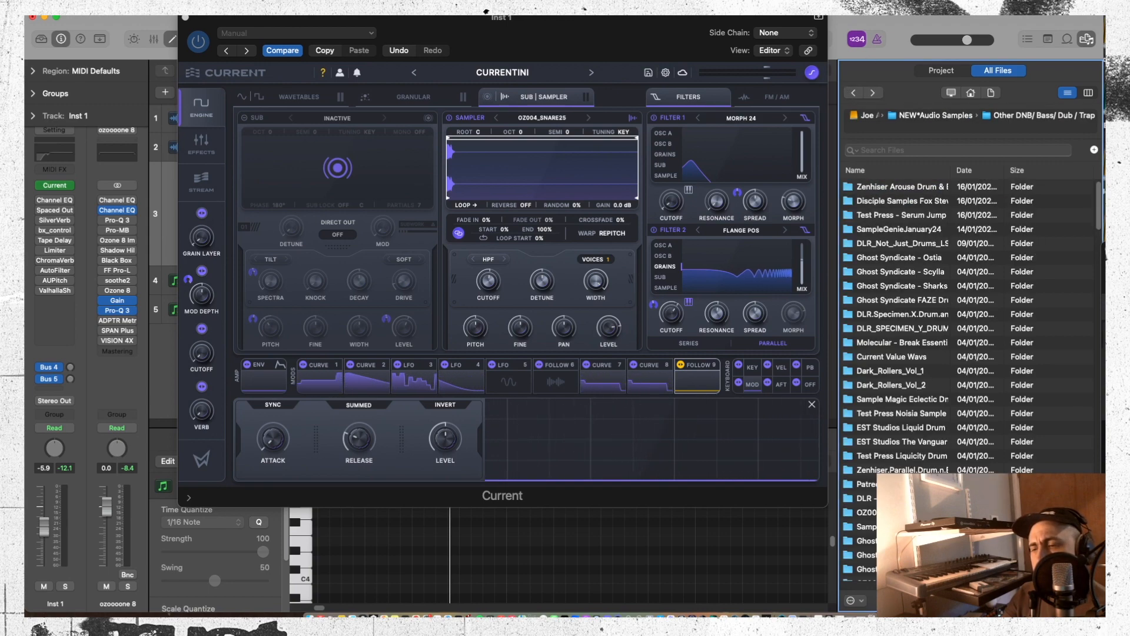
double_click(888, 512)
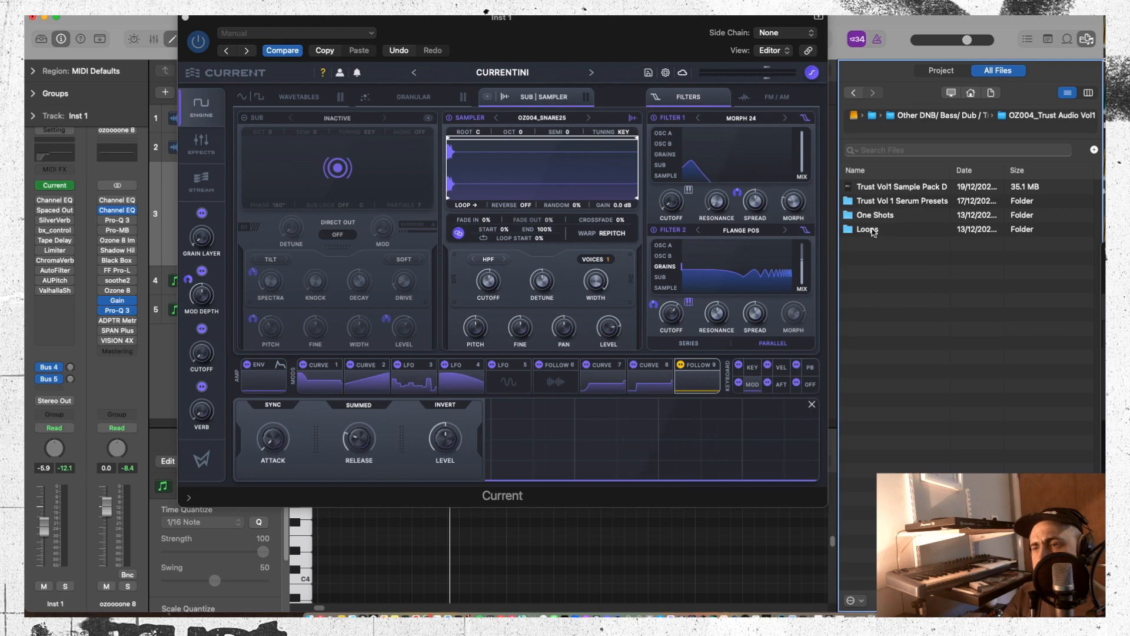
double_click(876, 215)
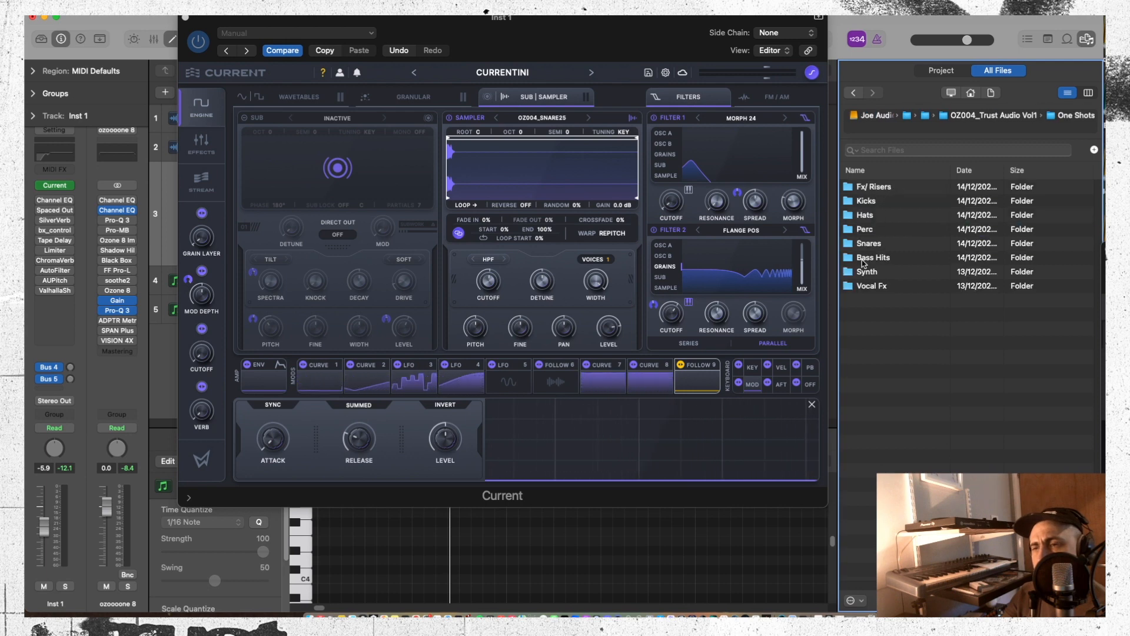
double_click(870, 260)
Audition several bass one-shots in the Bass Hits folder, from OZ004_F_Bass35.wav to OZ004_F_Bass13.wav
left_click(891, 289)
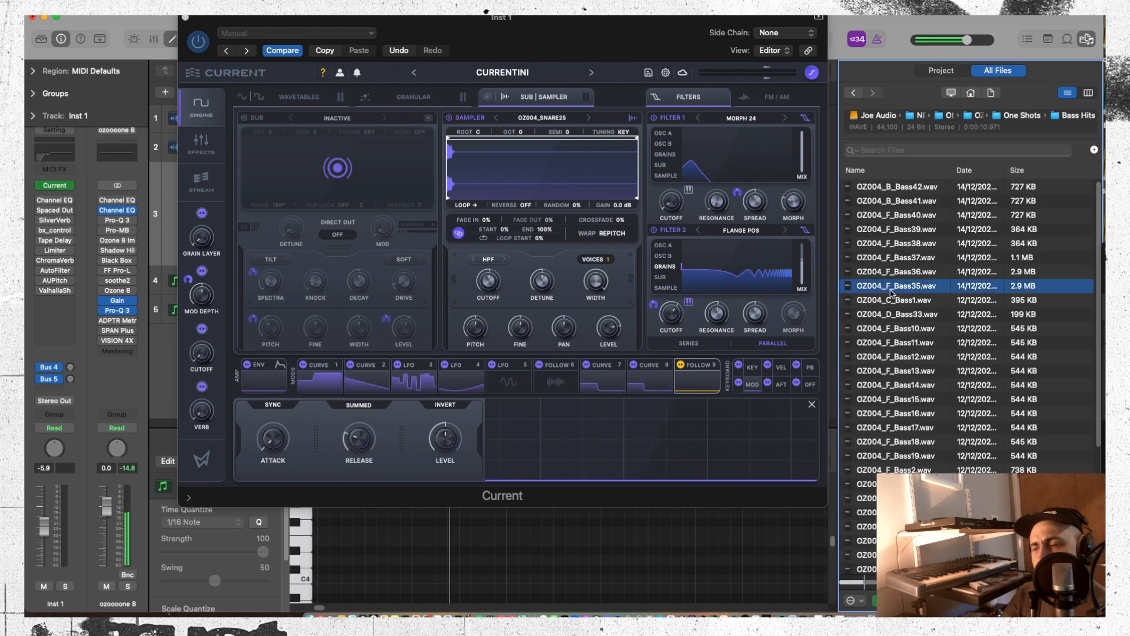
left_click(898, 300)
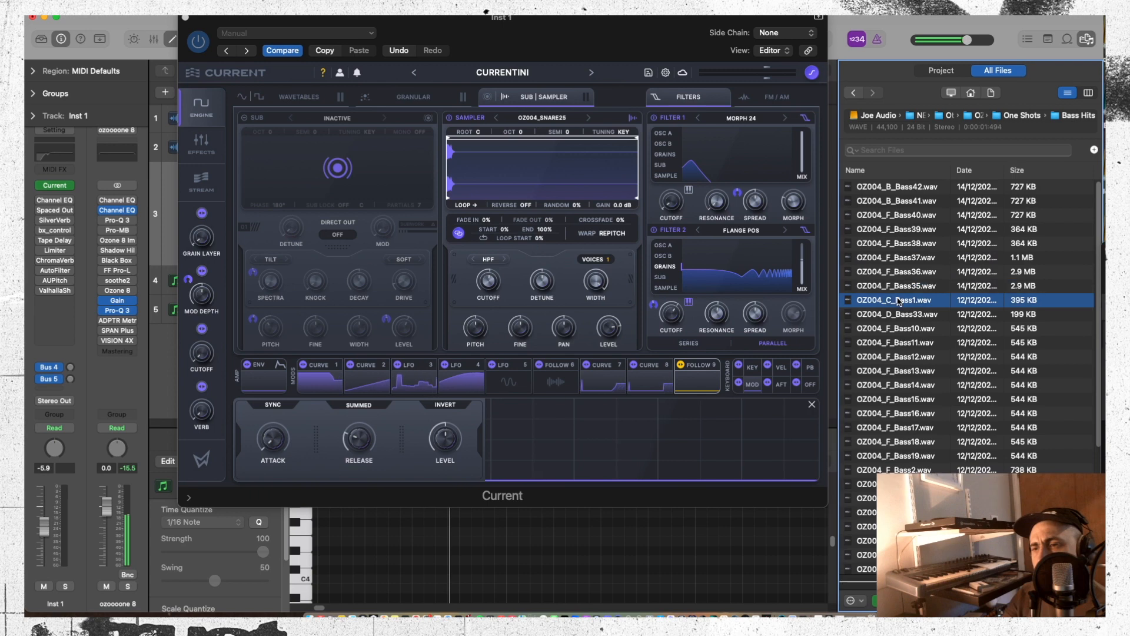
left_click(903, 332)
left_click(903, 342)
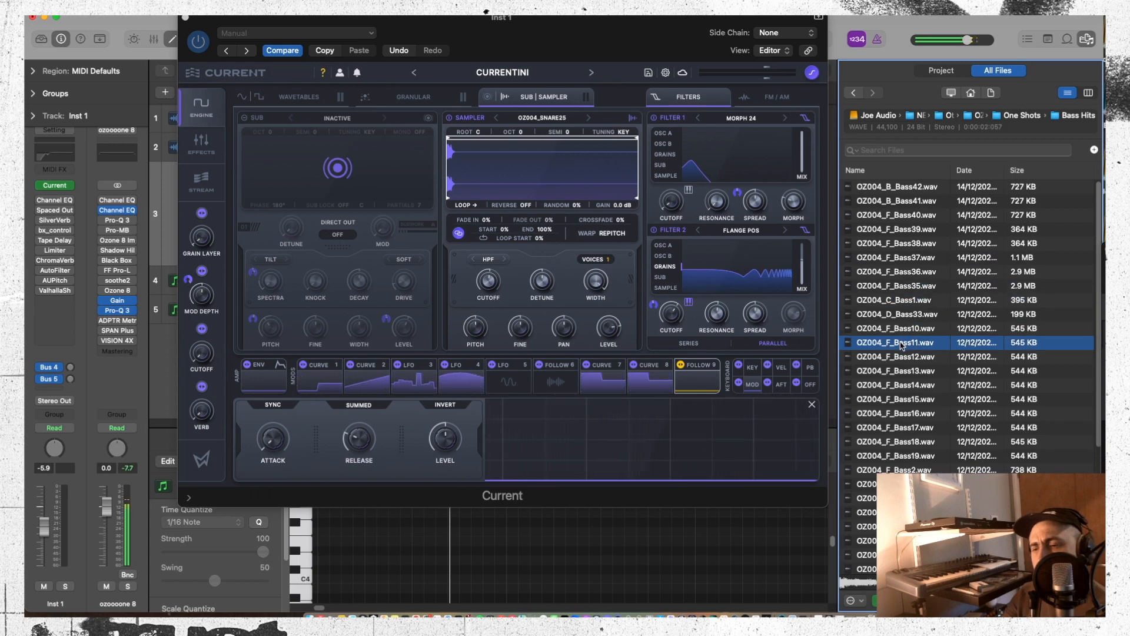
left_click(901, 354)
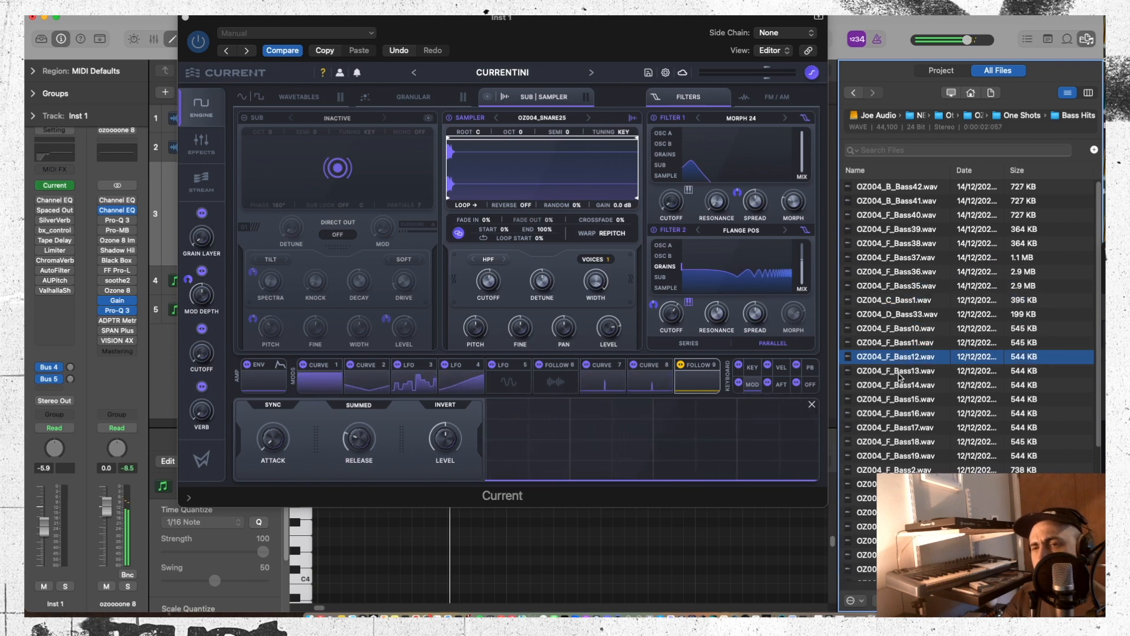
left_click(899, 372)
Load OZ004_F_Bass12.wav into the Sampler and set its root note to F
left_click_drag(905, 356, 547, 171)
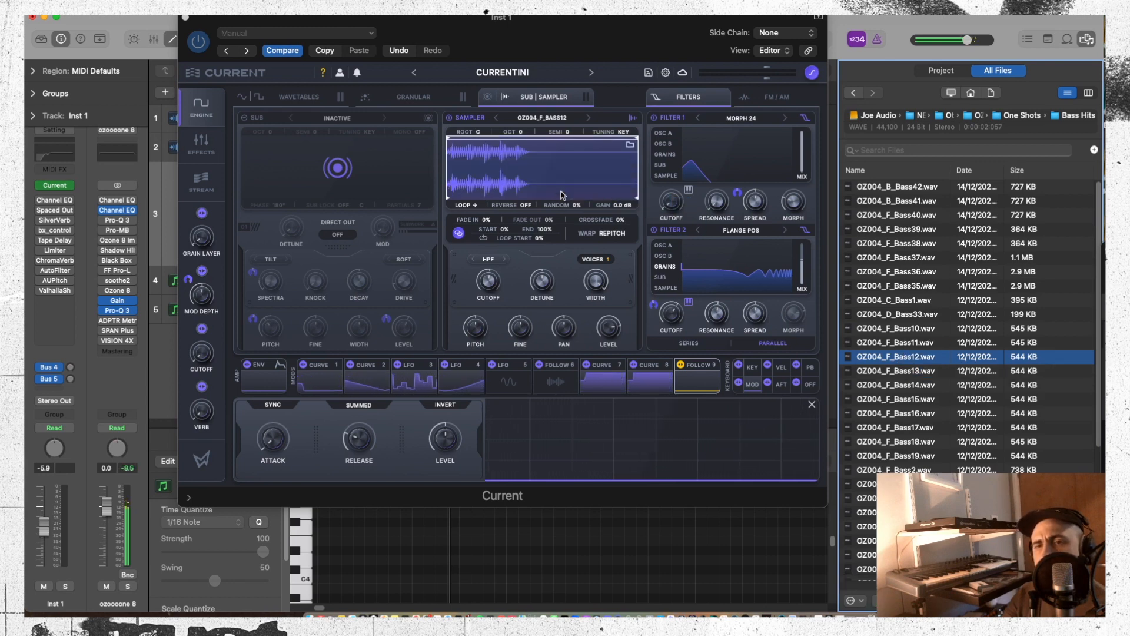
left_click(480, 131)
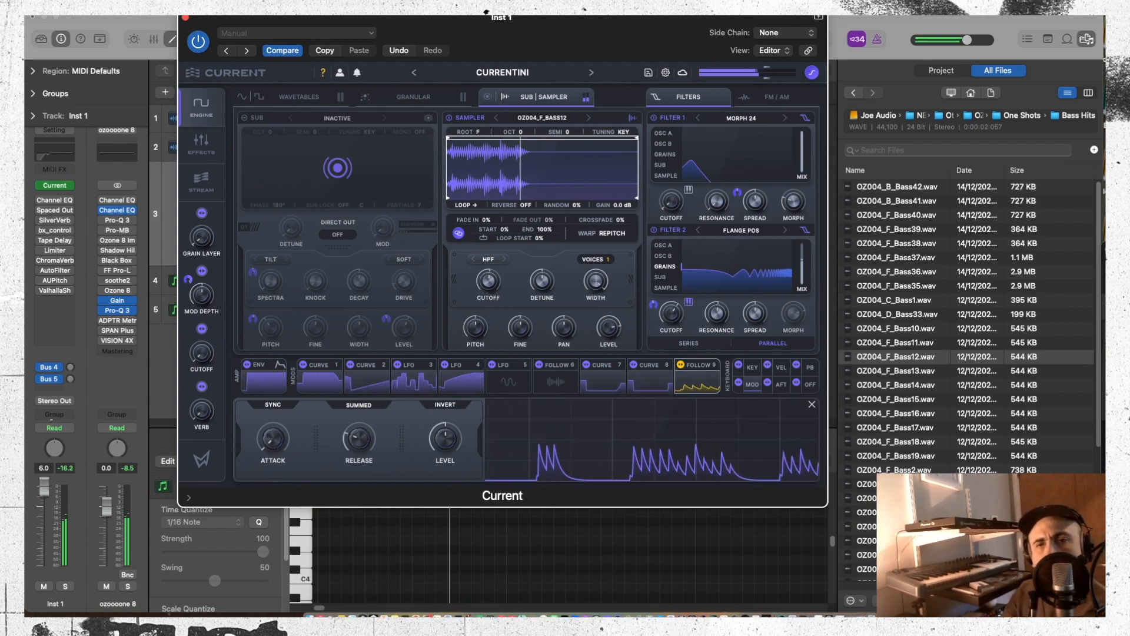
Turn off Filter 1 and Filter 2 in Current's engine so the bass sample plays unfiltered
left_click_drag(51, 421, 52, 419)
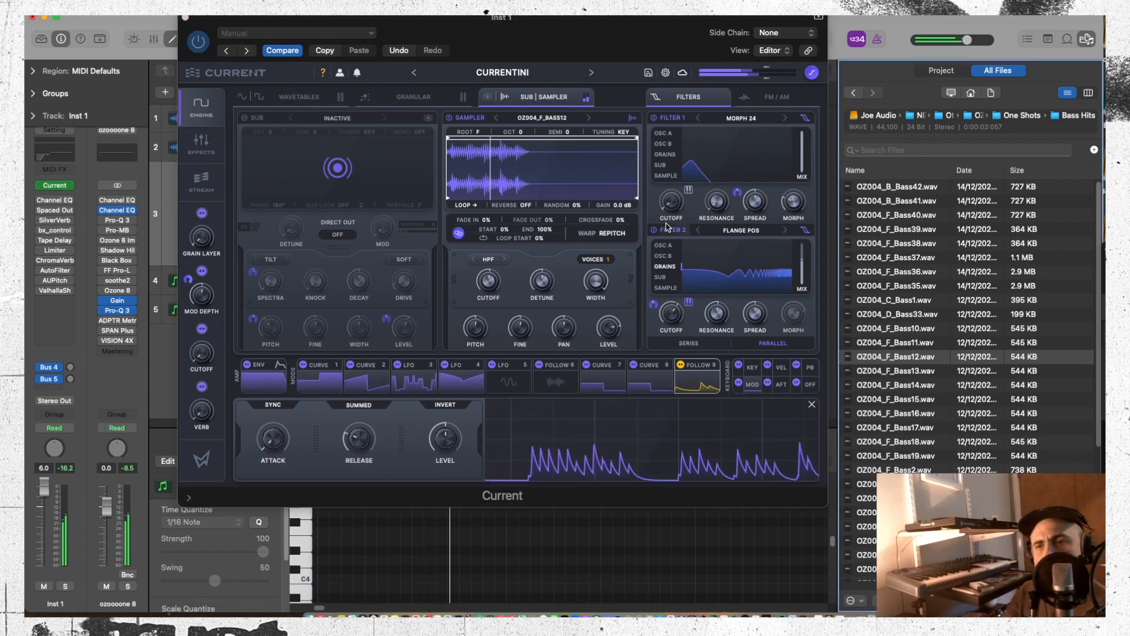
left_click(654, 118)
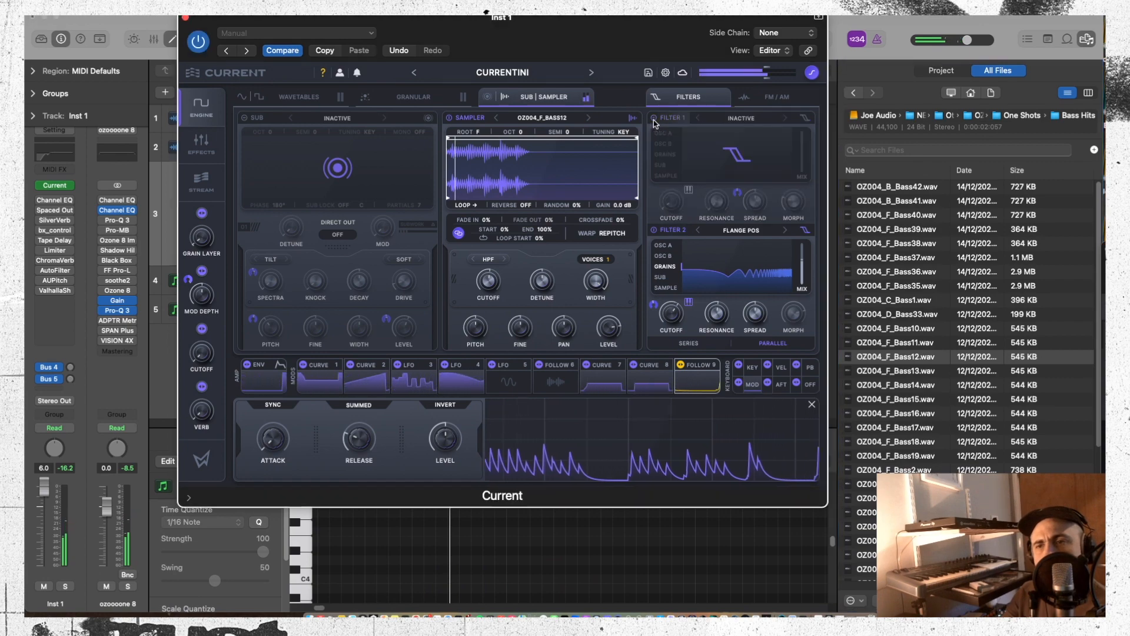
left_click(654, 230)
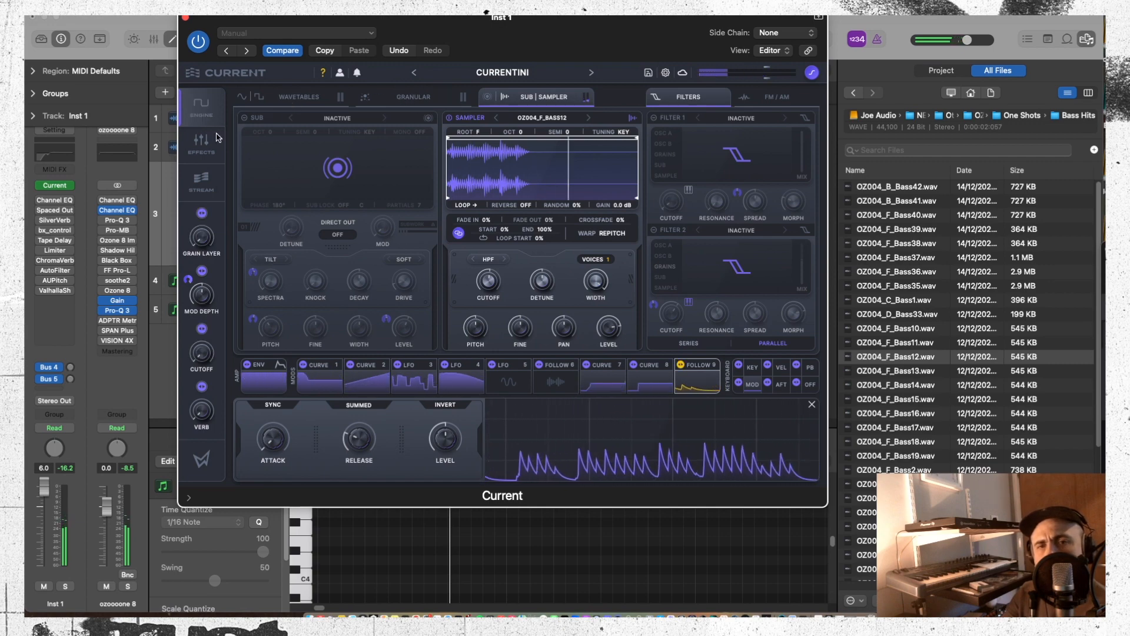
Enable the Hybrid Filter effect, raise its LP 12 cutoff to 20.0 kHz, and return to the engine
left_click(193, 147)
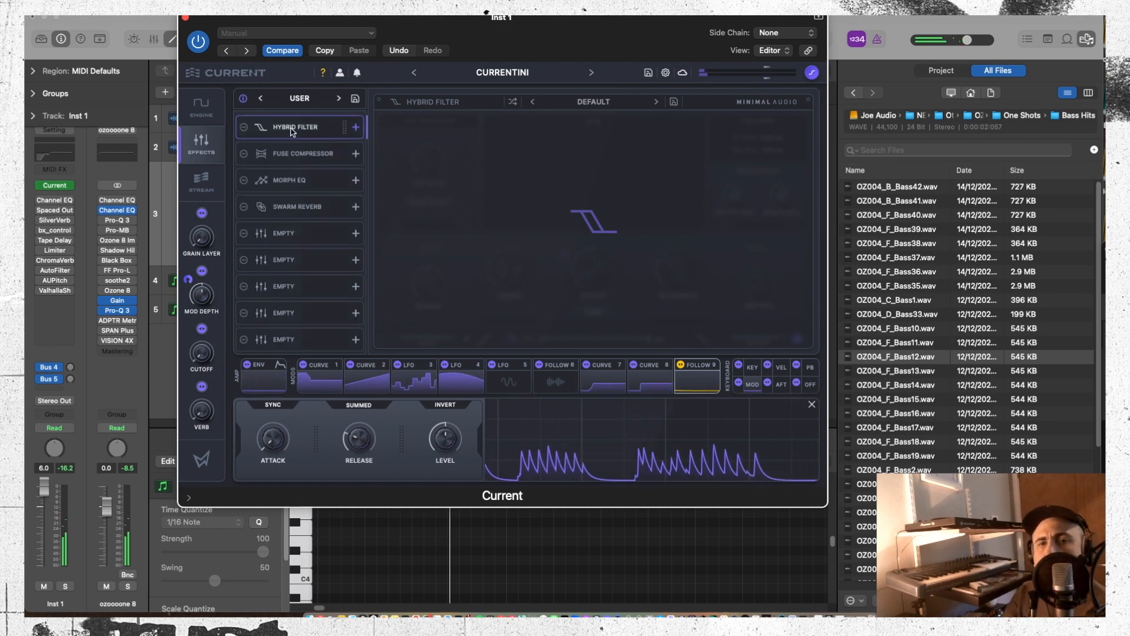
left_click(245, 130)
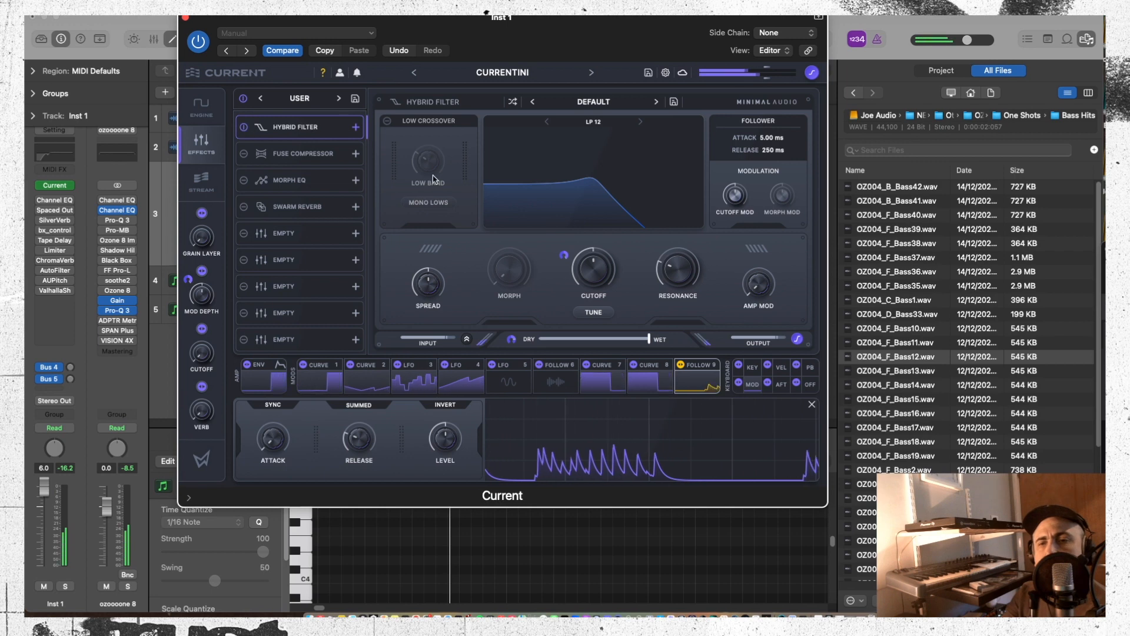
left_click_drag(592, 272, 599, 171)
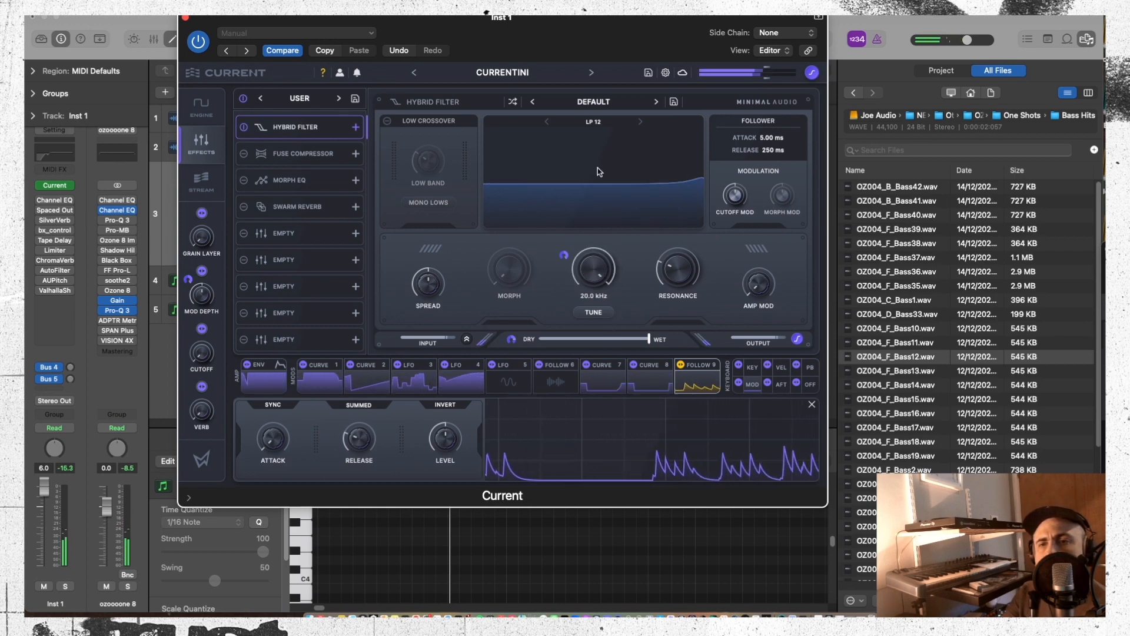
left_click(198, 107)
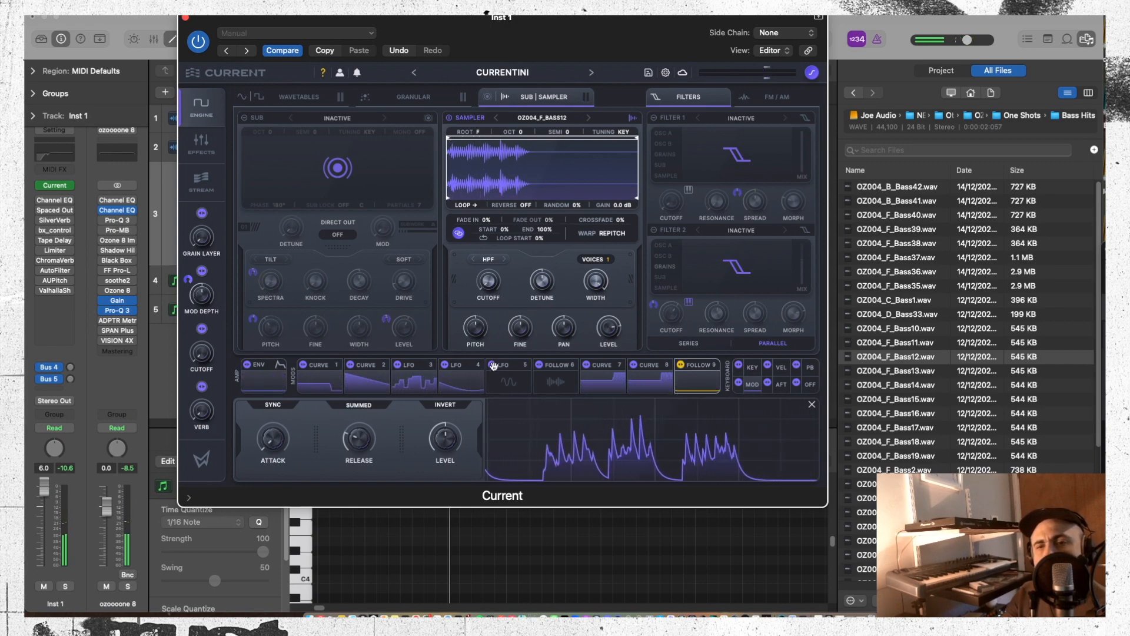
Modulate the Sampler's HPF cutoff with a square-shaped LFO 5 and increase the modulation depth
left_click(507, 382)
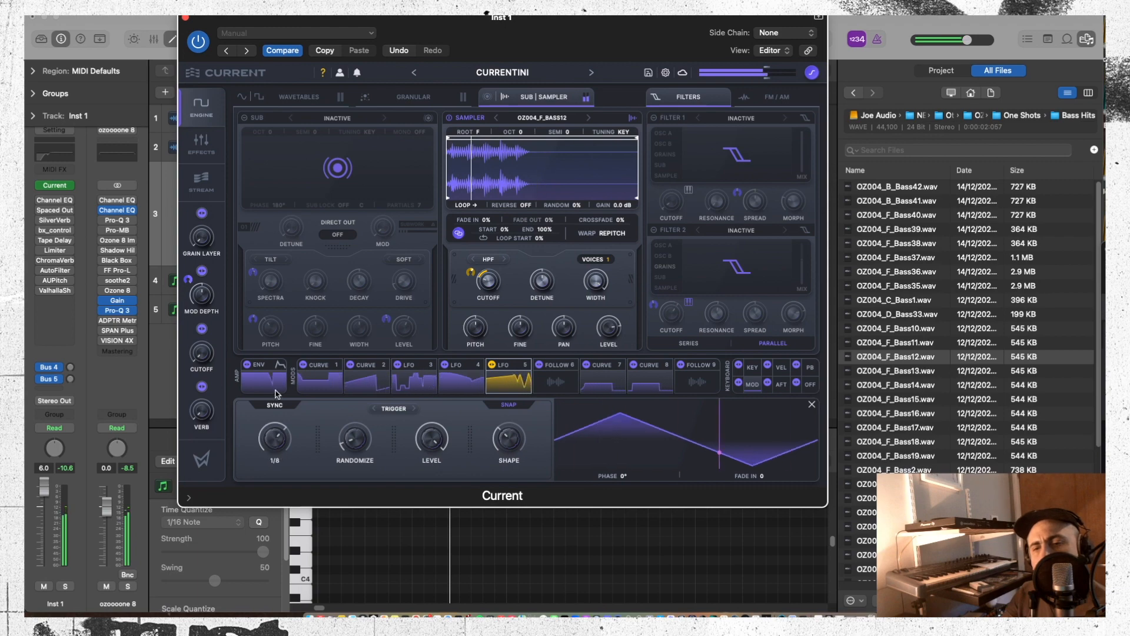
left_click_drag(496, 447, 503, 368)
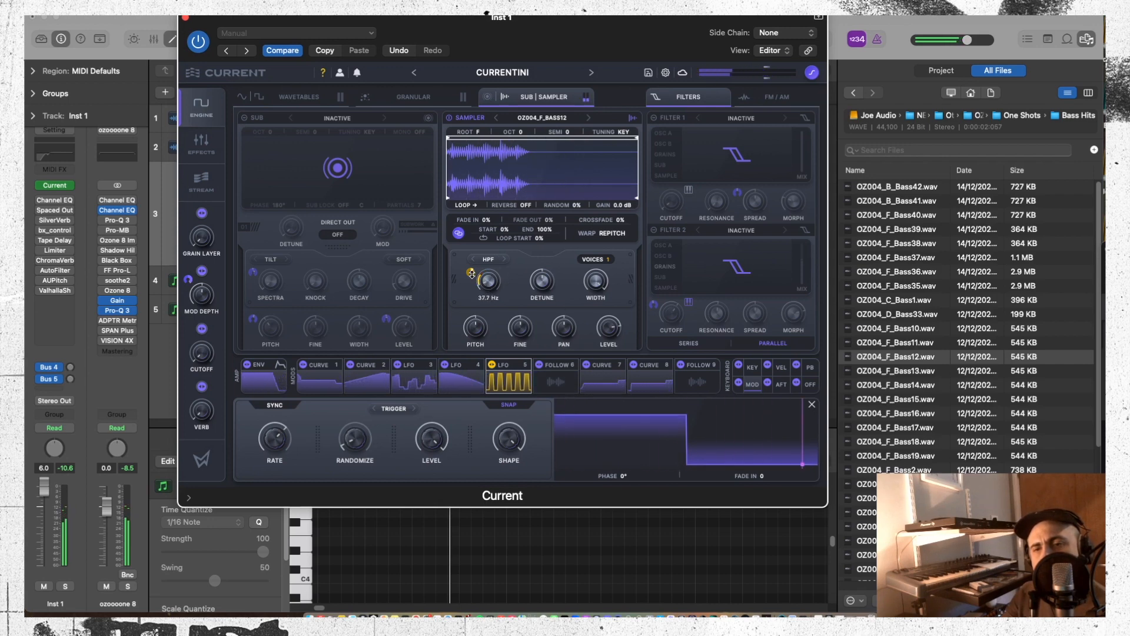
left_click_drag(470, 254, 468, 231)
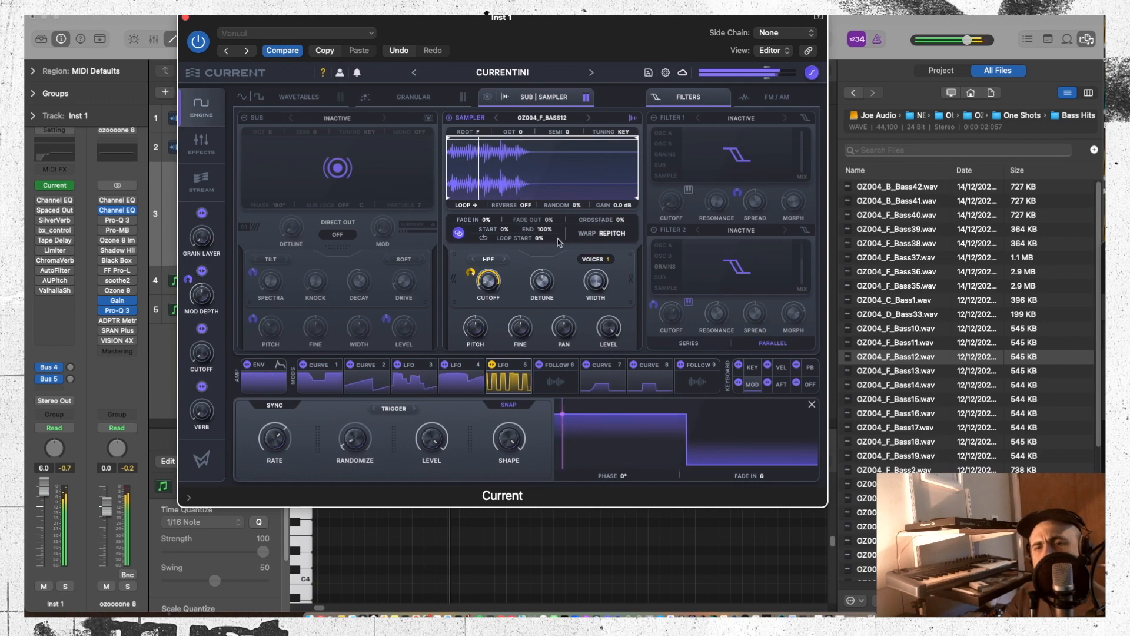
Try a fade-in of about 22% on the sampler's bass sample
left_click_drag(487, 209, 487, 222)
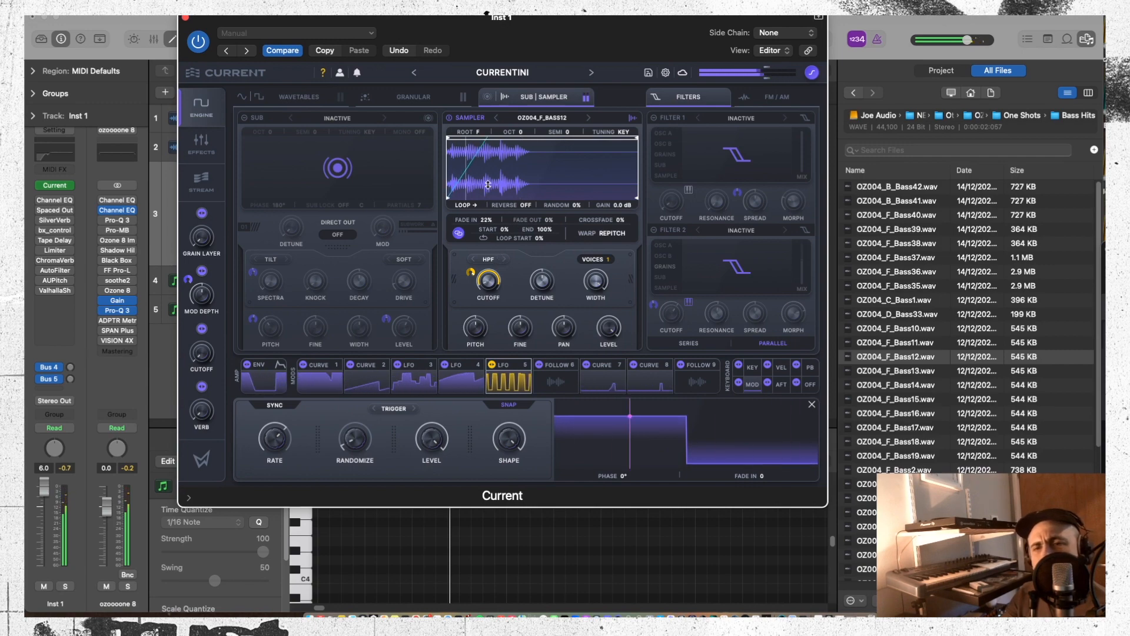
Step through the granular engine's samples and load Soda Pop
left_click(410, 98)
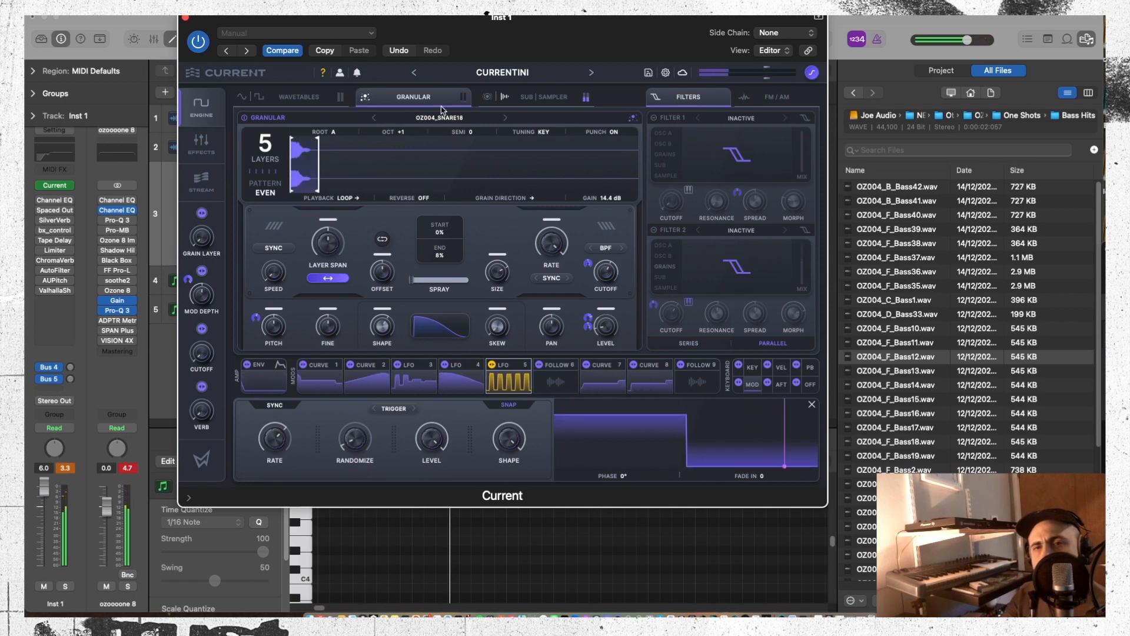
left_click(504, 118)
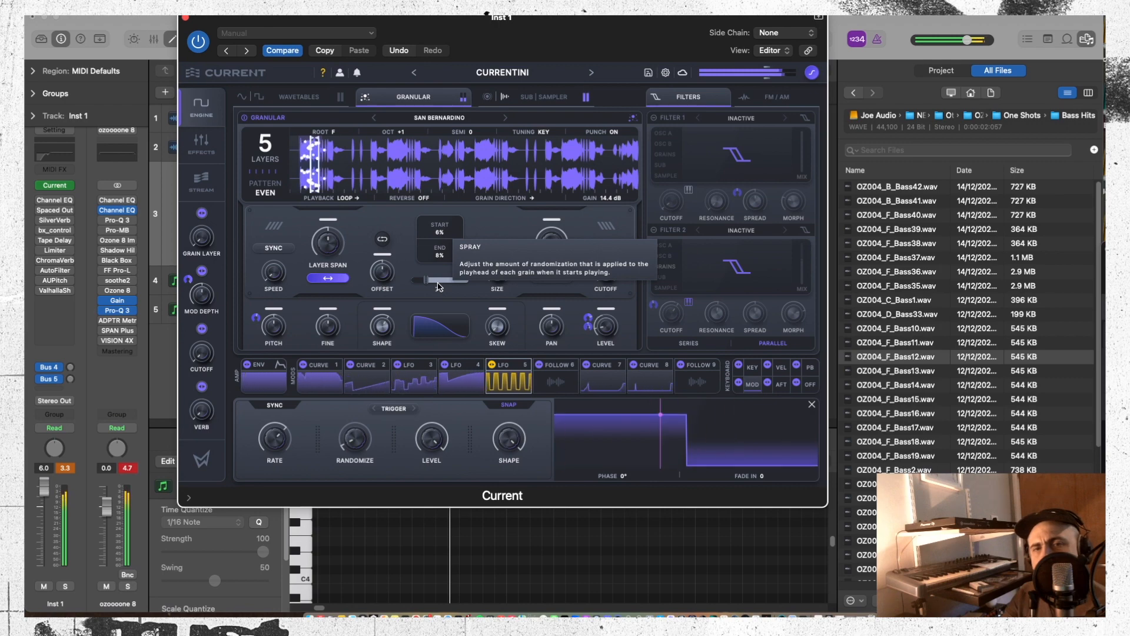
left_click(505, 119)
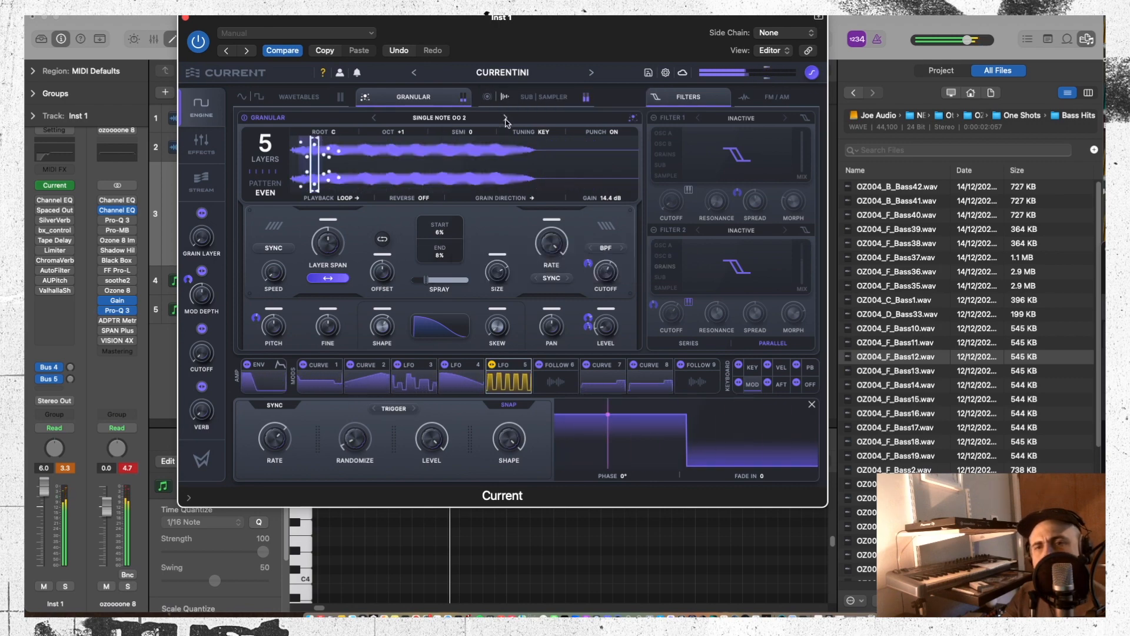
left_click(505, 118)
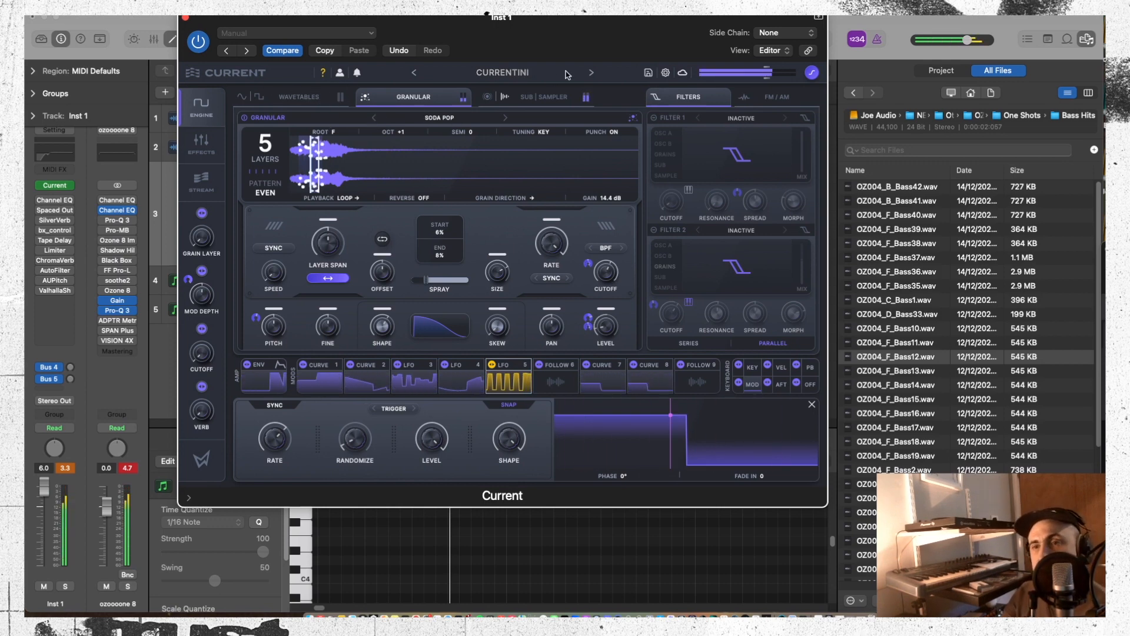
Enable Filter 1 with the Morph 24 type and raise its cutoff and morph amounts
left_click(652, 118)
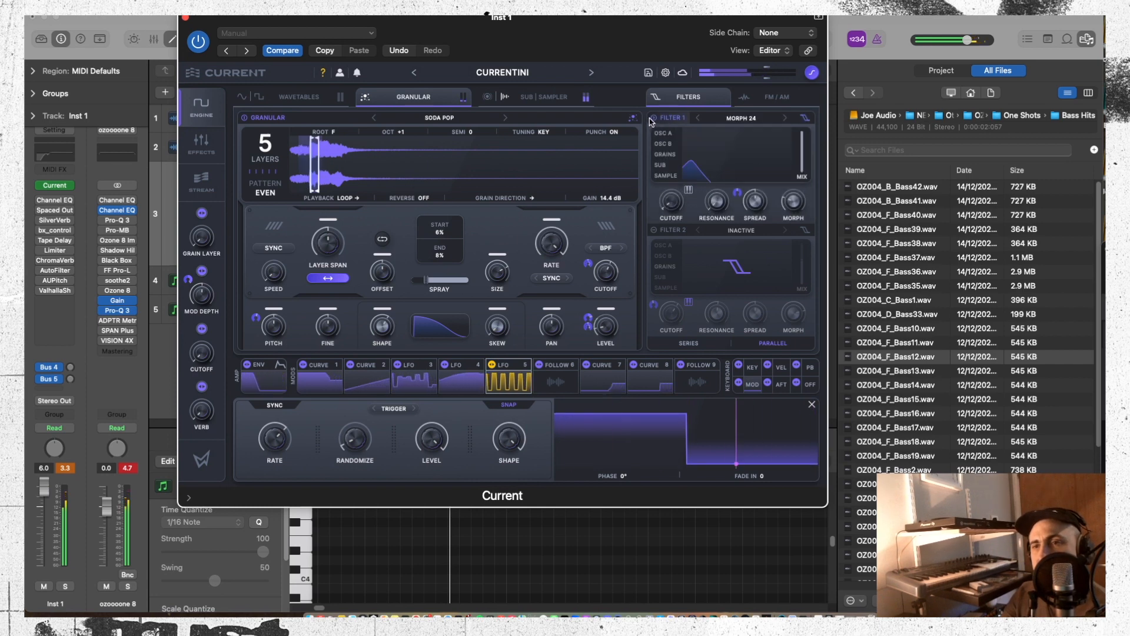
left_click_drag(672, 203, 674, 145)
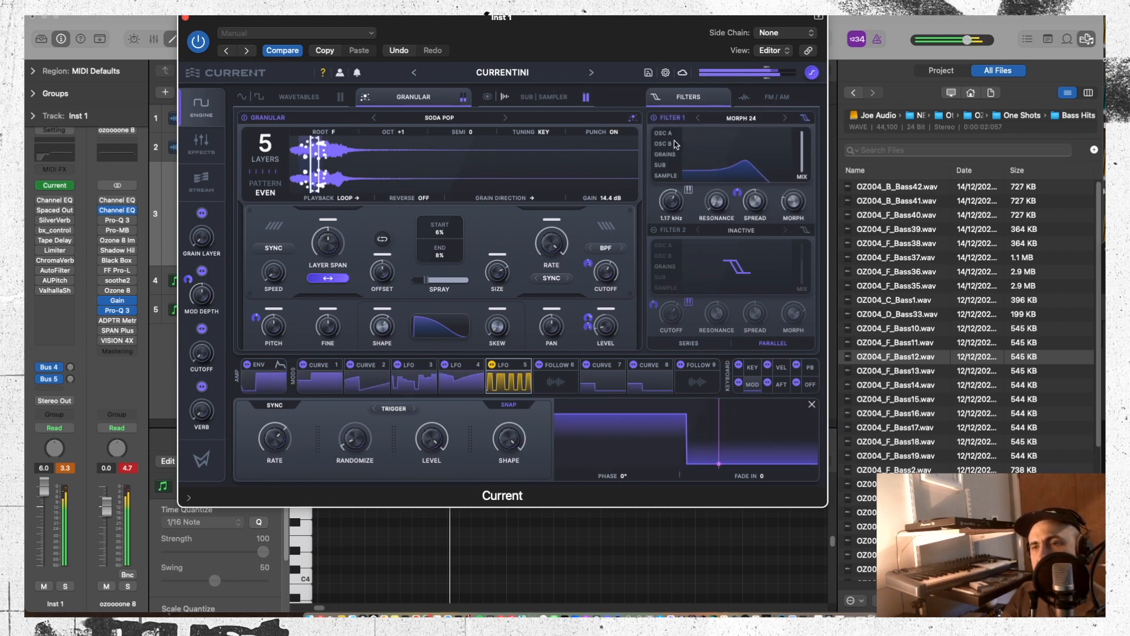
left_click_drag(794, 206, 770, 73)
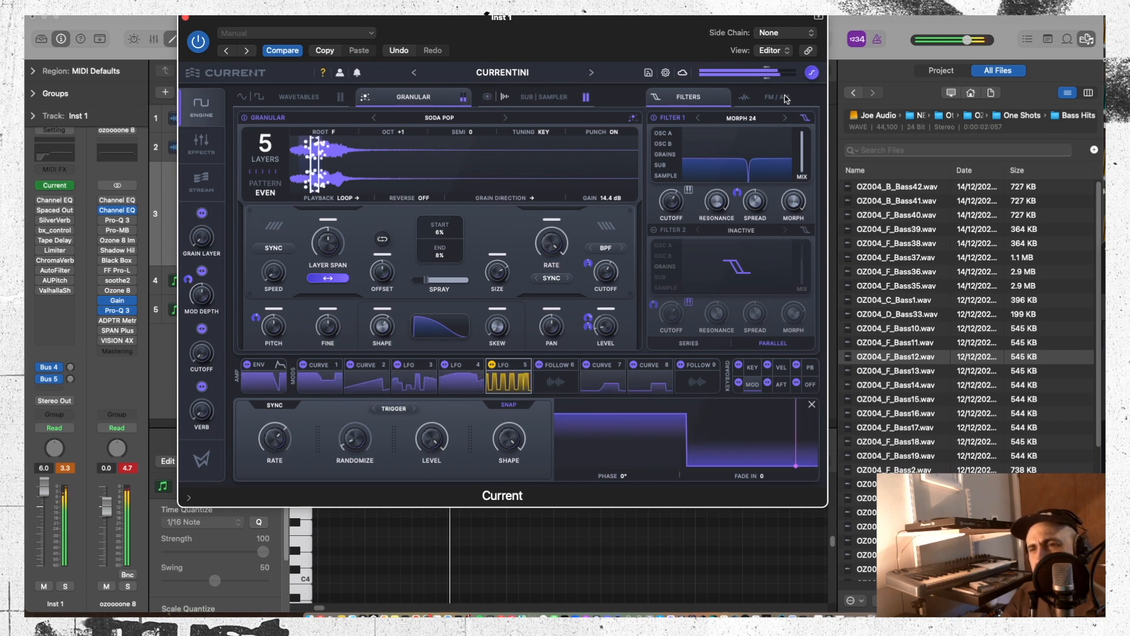
Change Filter 1's type to Crest and assign LFO 5 to modulate its morph
left_click(785, 118)
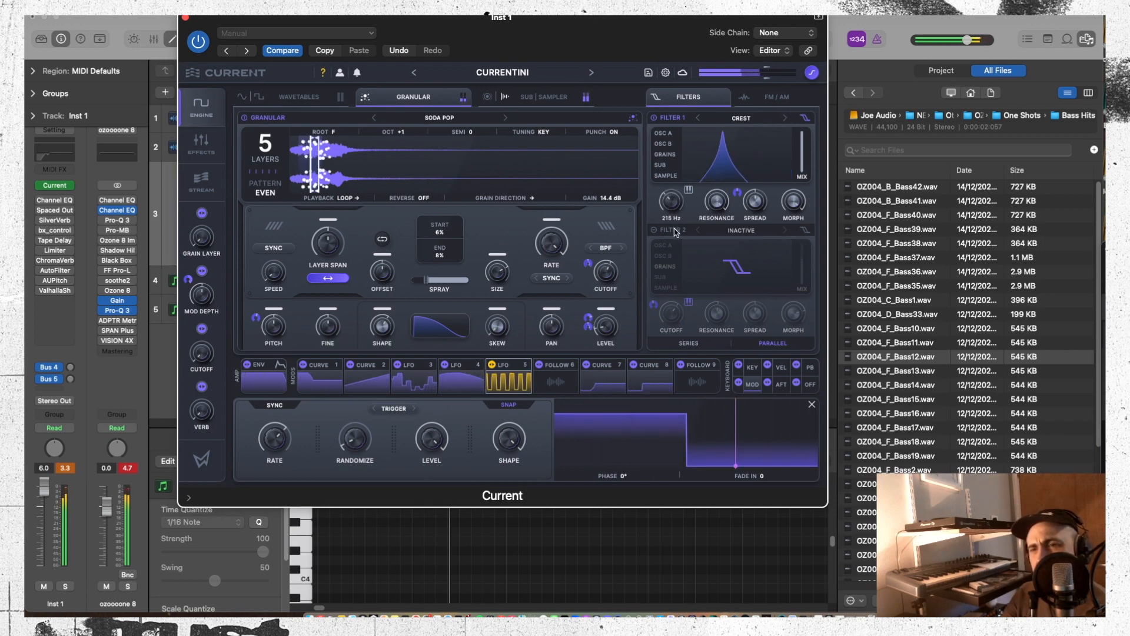
left_click_drag(736, 186, 739, 155)
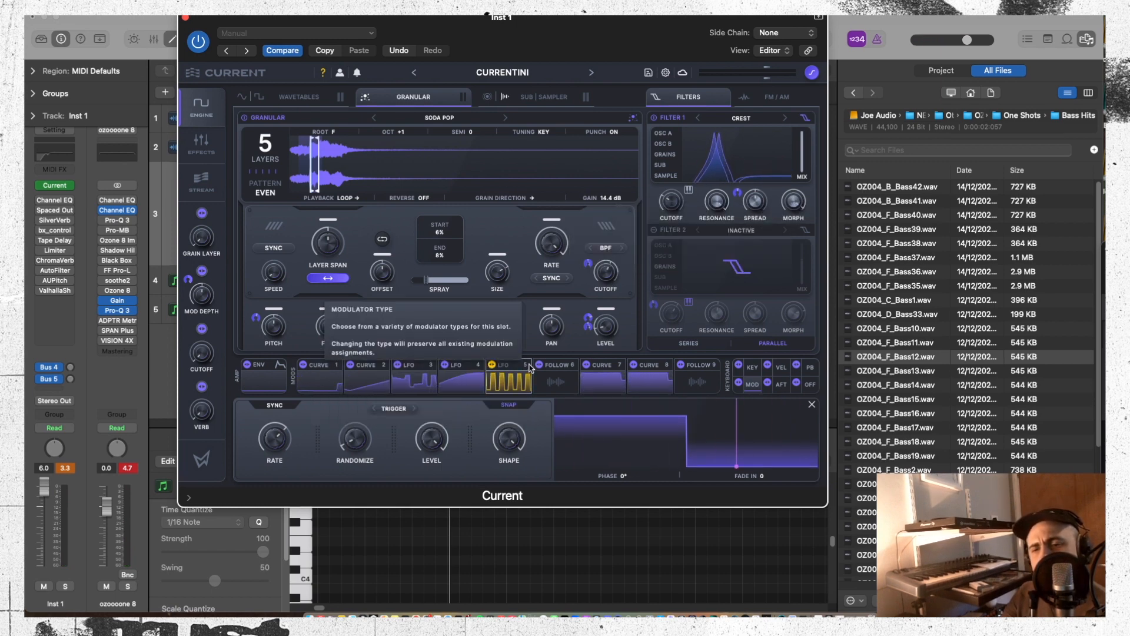
left_click_drag(494, 365, 781, 234)
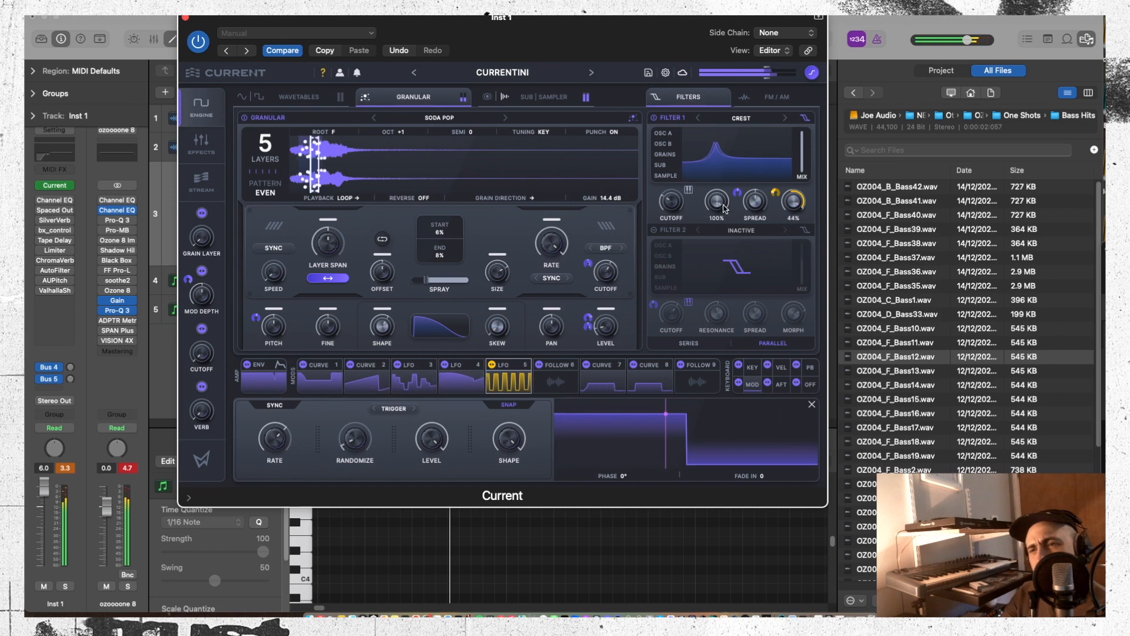
Adjust the shape and randomization of LFO 5, and show the FM/AM routing
mouse_move(508, 438)
left_mouse_down()
mouse_move(504, 524)
mouse_move(508, 439)
left_mouse_up()
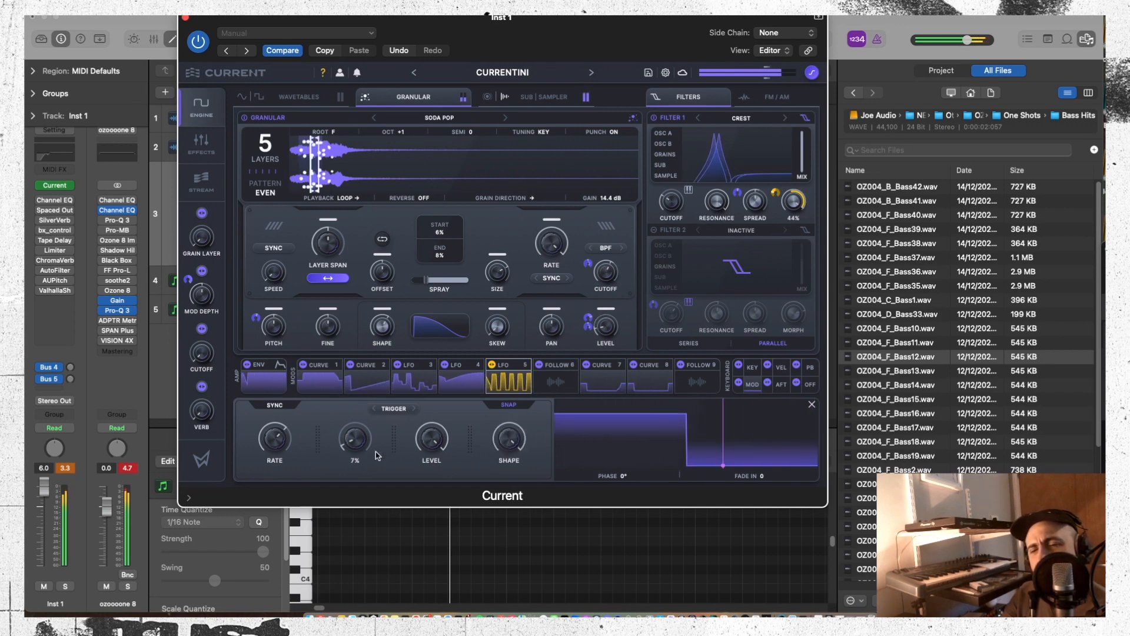
left_click_drag(356, 437, 360, 327)
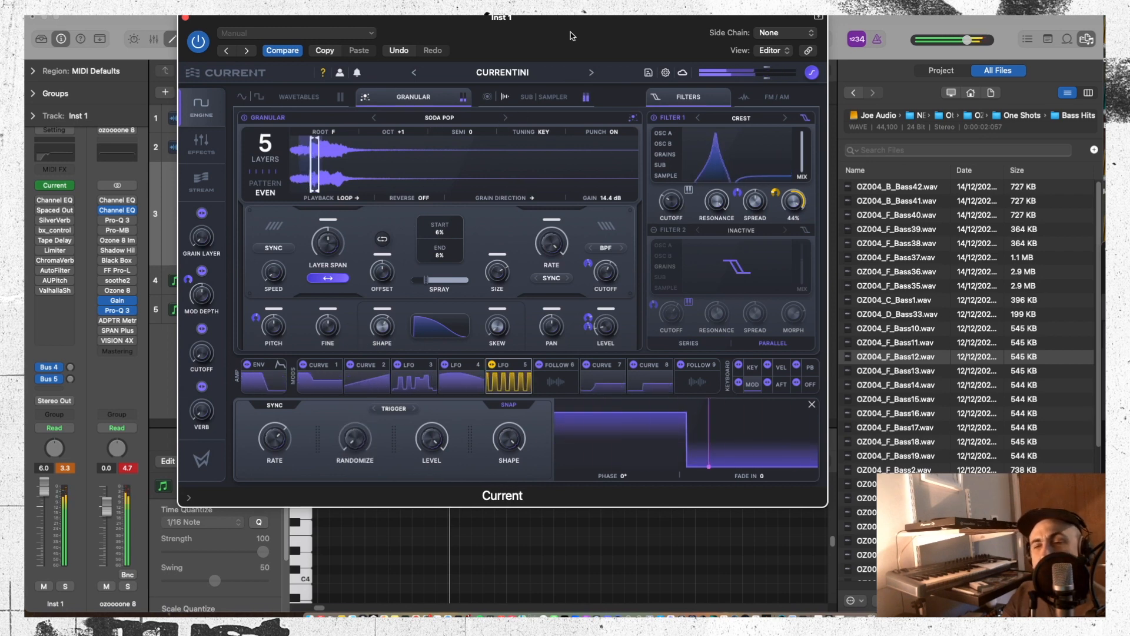
left_click(783, 102)
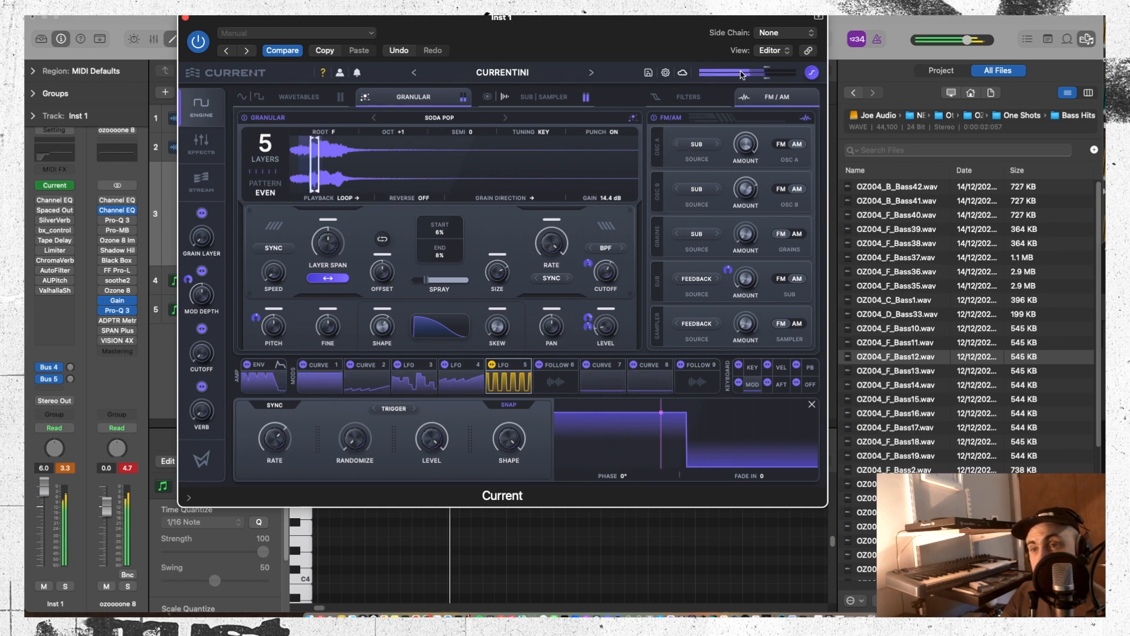
Lower the Hybrid Filter's cutoff and raise its resonance in the effects rack
left_click(199, 141)
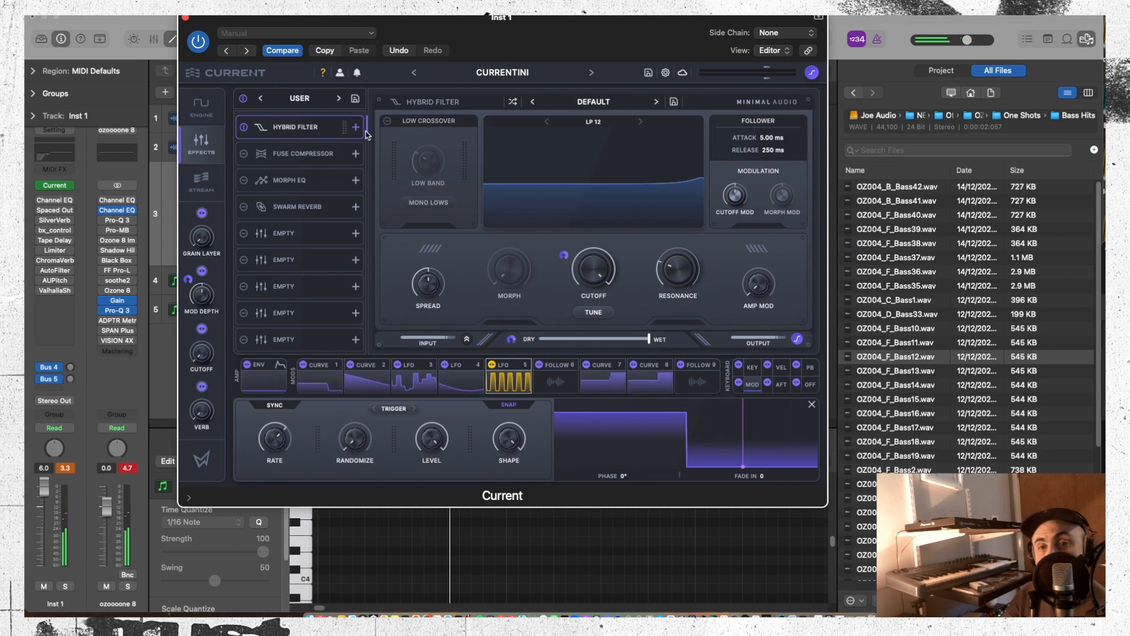
left_click_drag(582, 271, 553, 301)
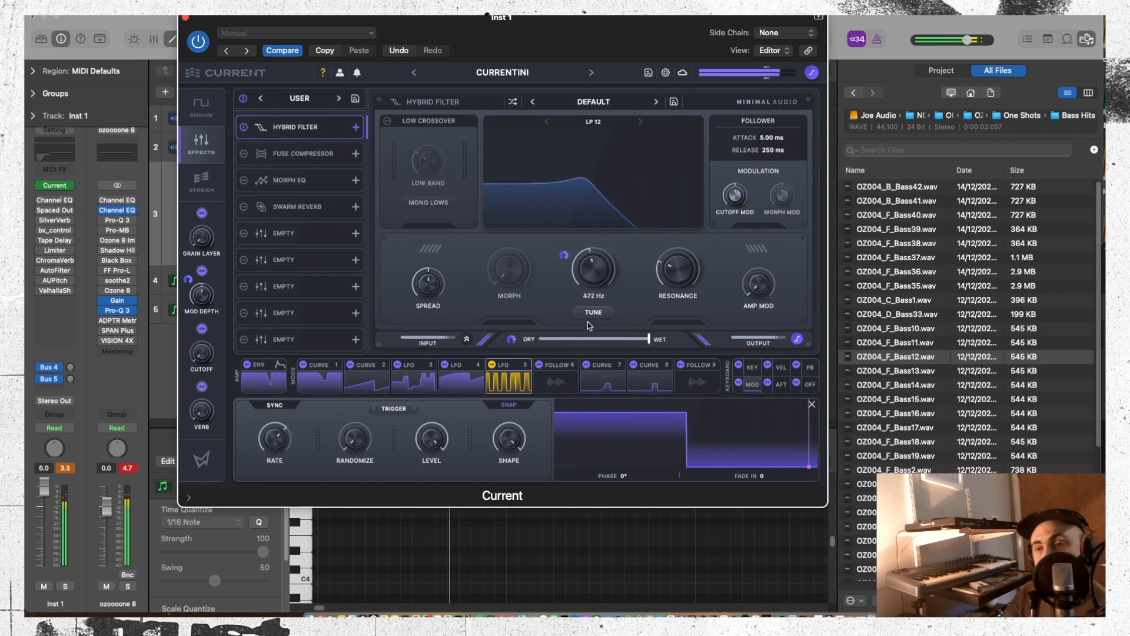
left_click_drag(678, 276, 677, 253)
left_click_drag(593, 269, 629, 281)
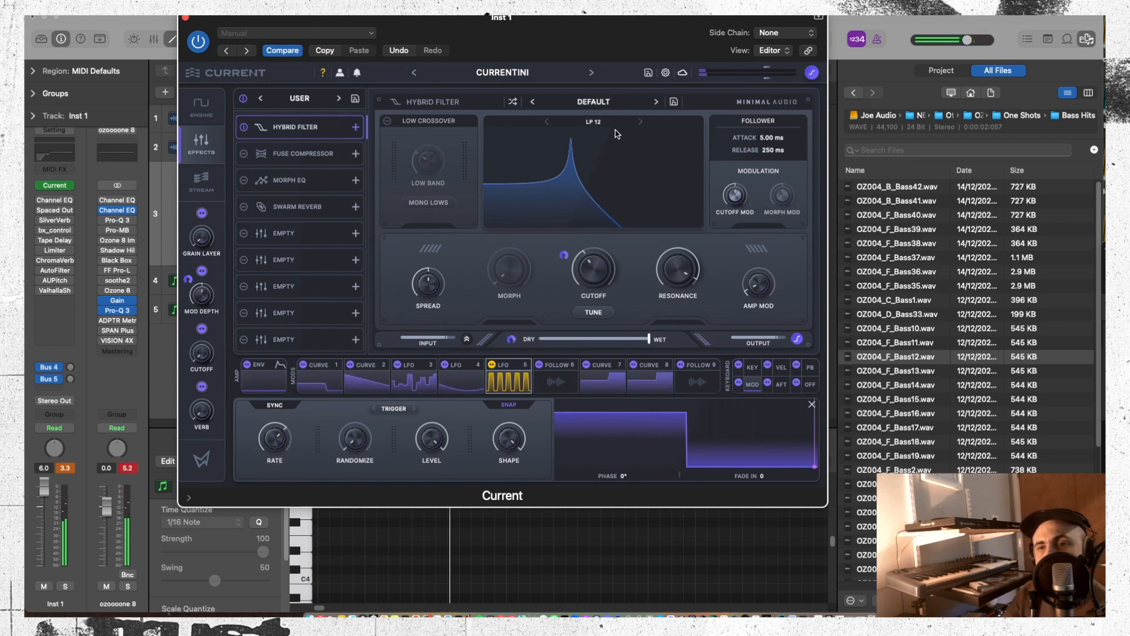
Load the Analog Twelve preset in the Hybrid Filter and adjust its cutoff modulation amount
left_click(656, 104)
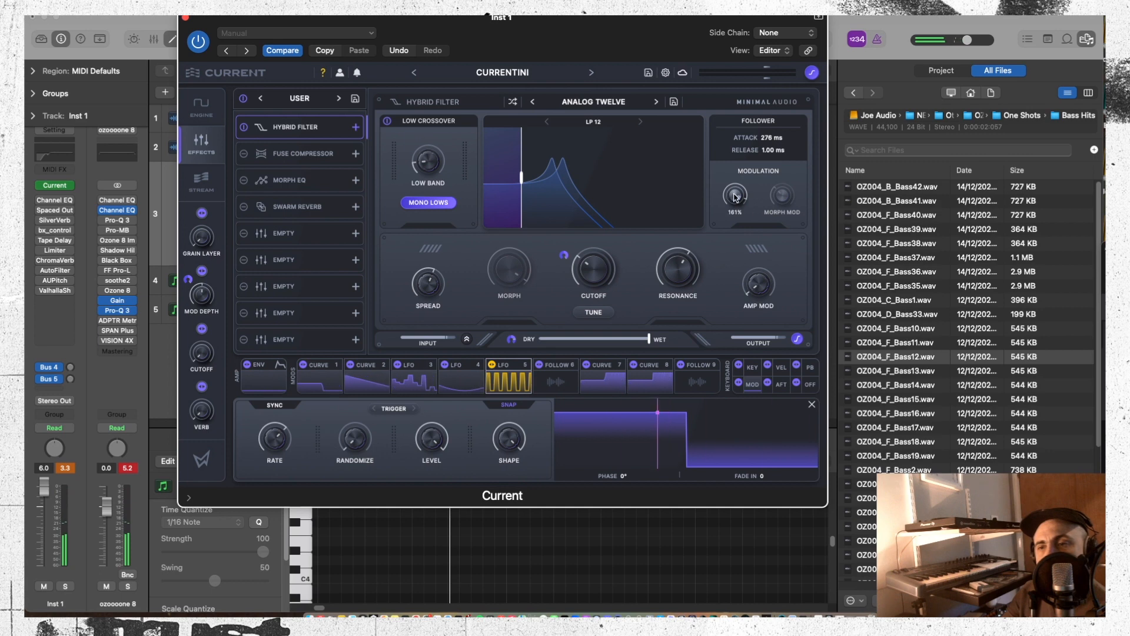
left_click_drag(735, 197, 736, 207)
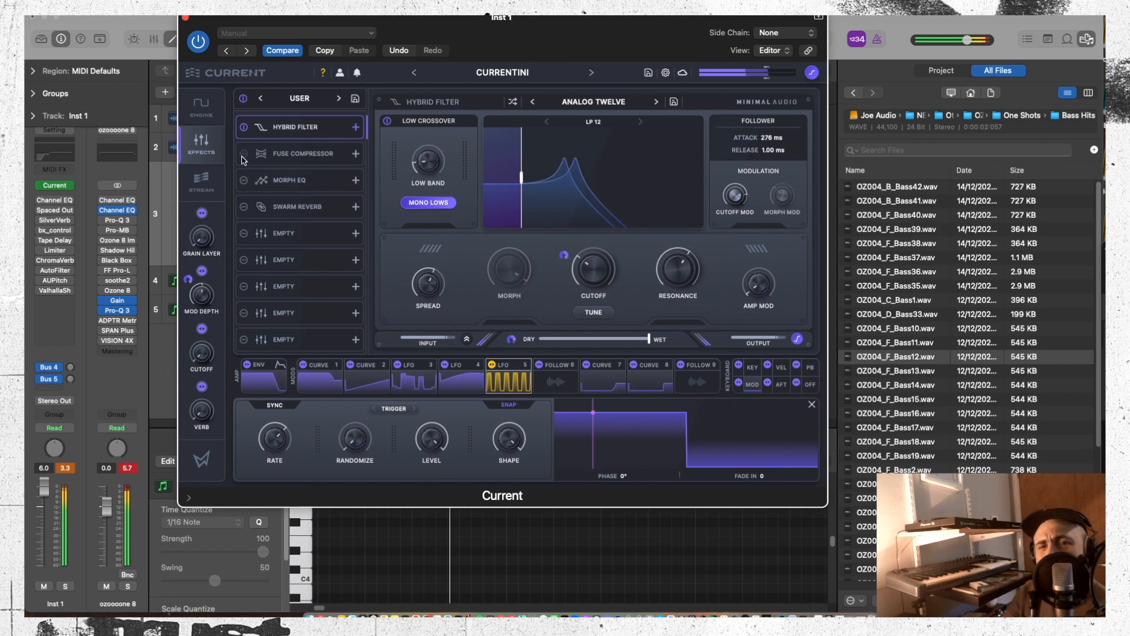
Enable the Fuse Compressor, try the Spectrum Enhance and Classic OTT presets, and load Dark Pump
left_click(301, 154)
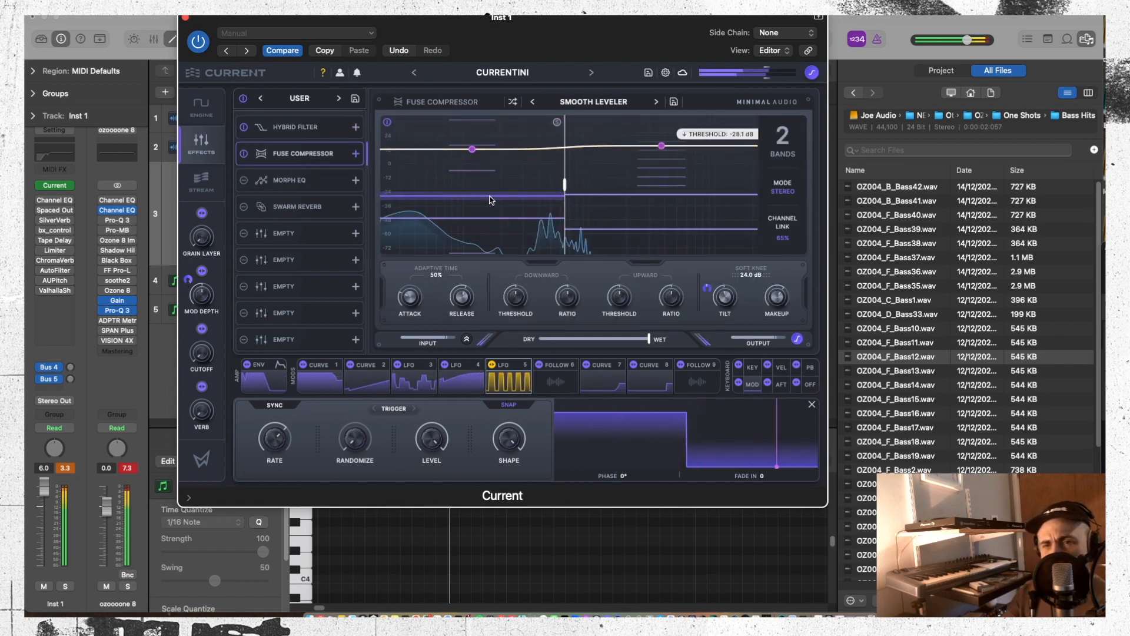
left_click_drag(489, 197, 498, 194)
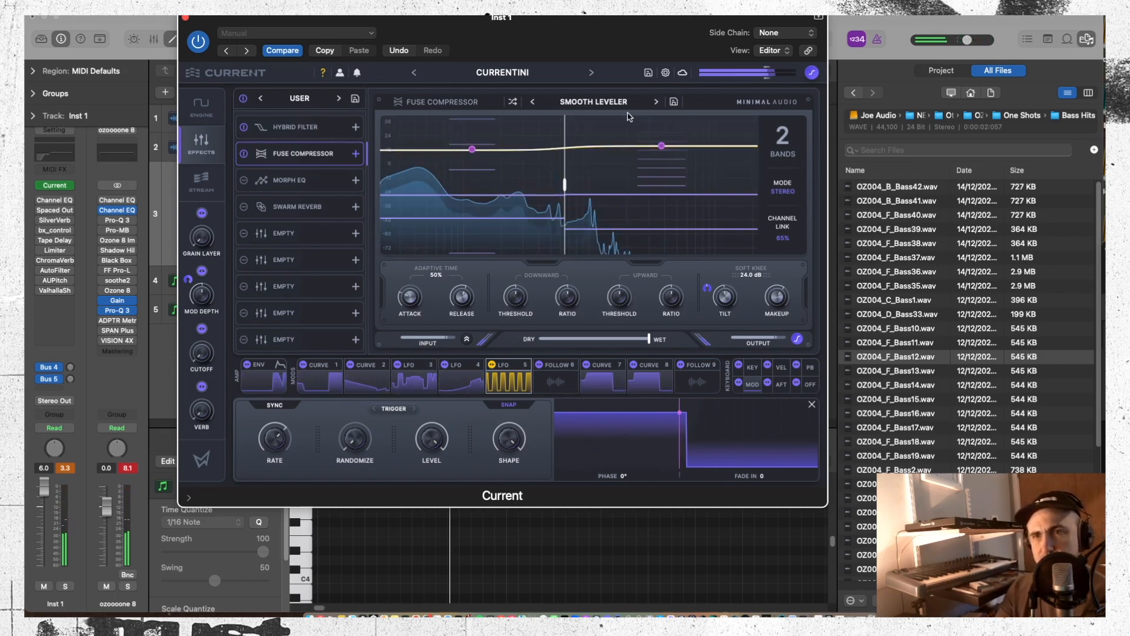
left_click(656, 102)
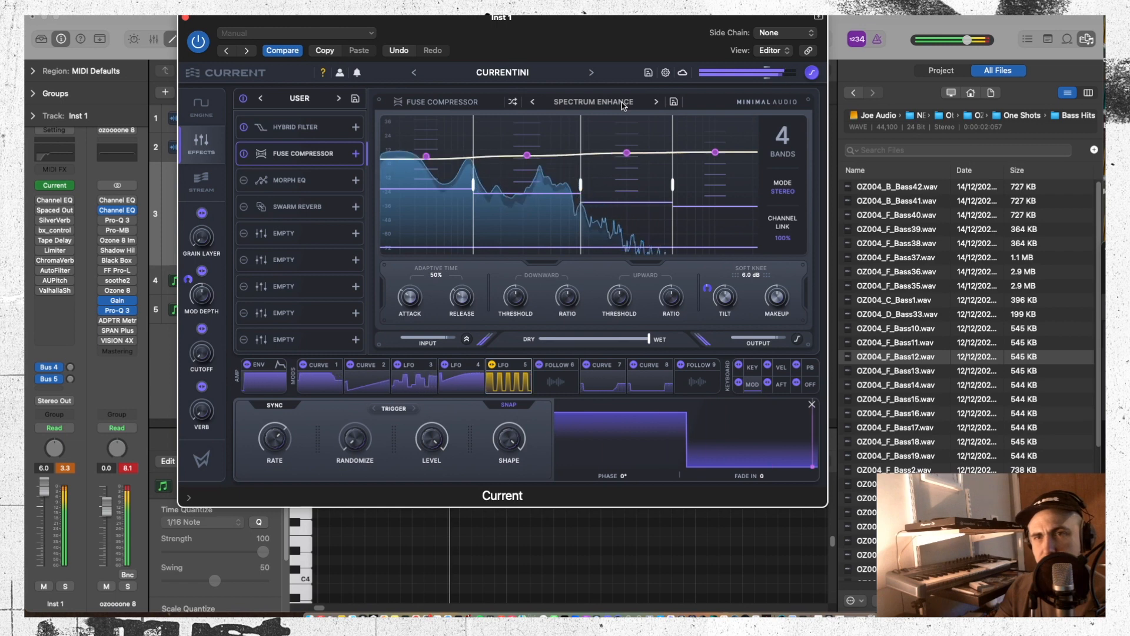
left_click(628, 103)
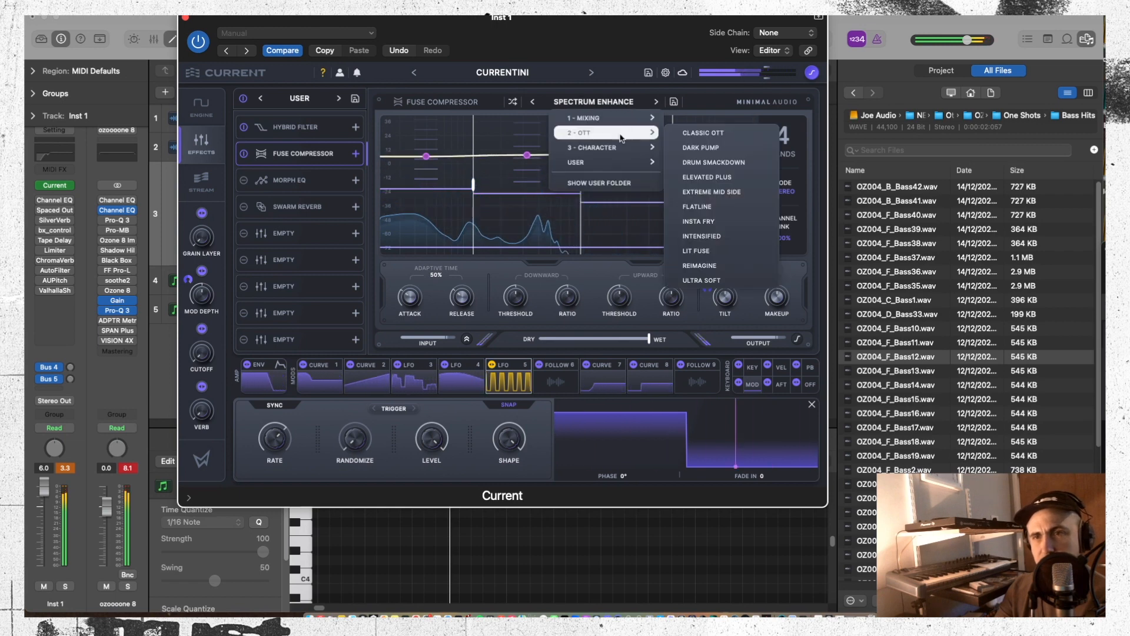
left_click(691, 137)
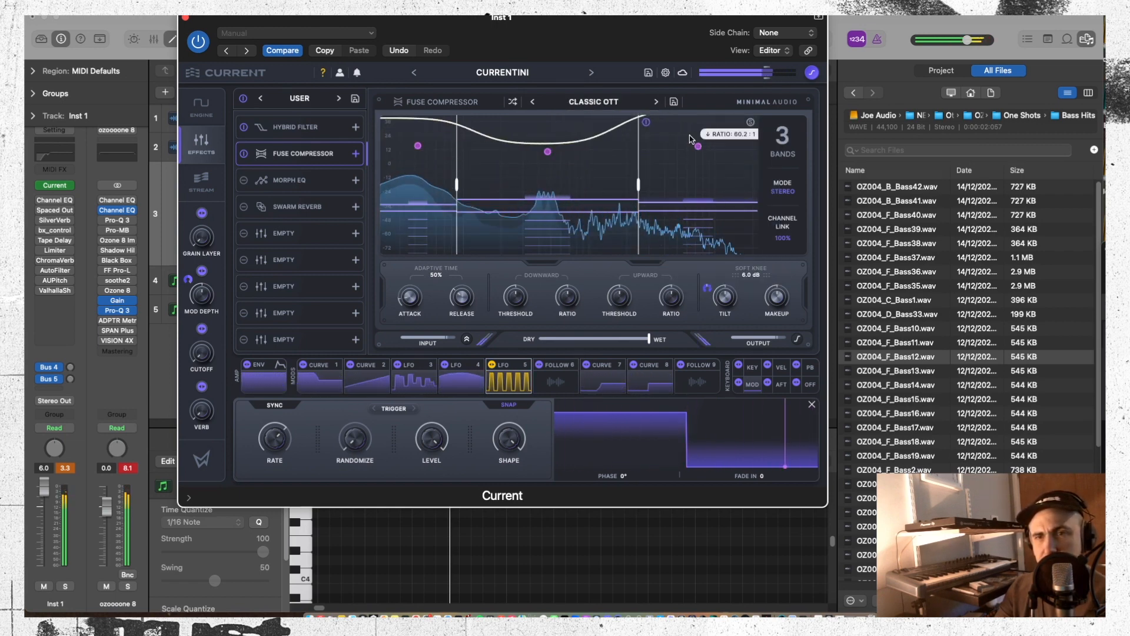
left_click(657, 103)
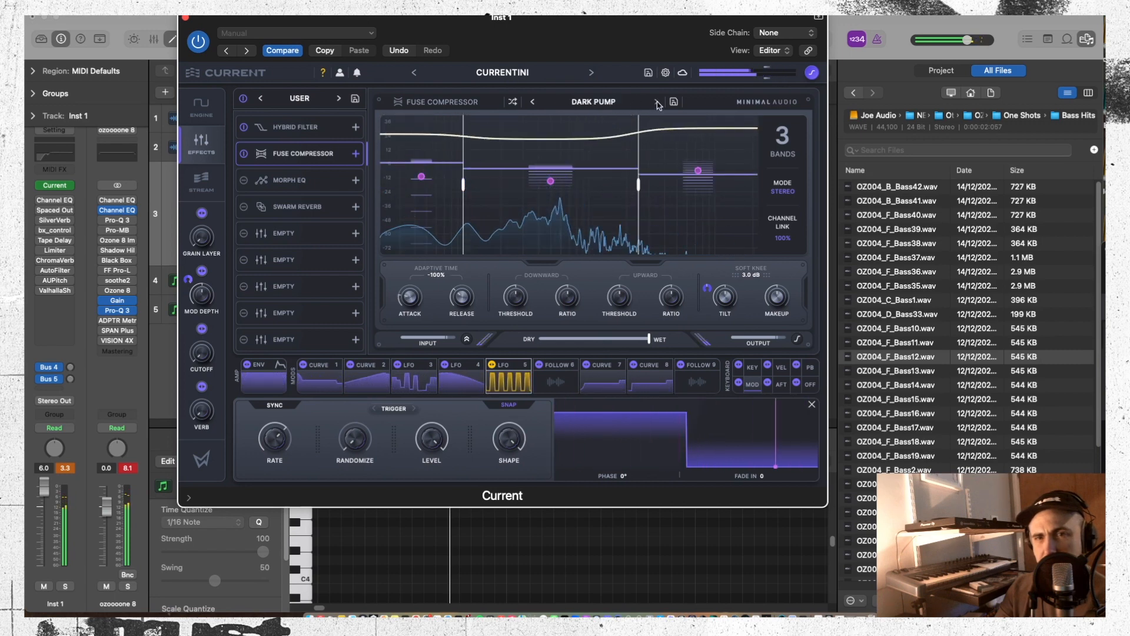
Enable the Morph EQ in parallel mode and set its high-pass band to 1.29 kHz
left_click(288, 182)
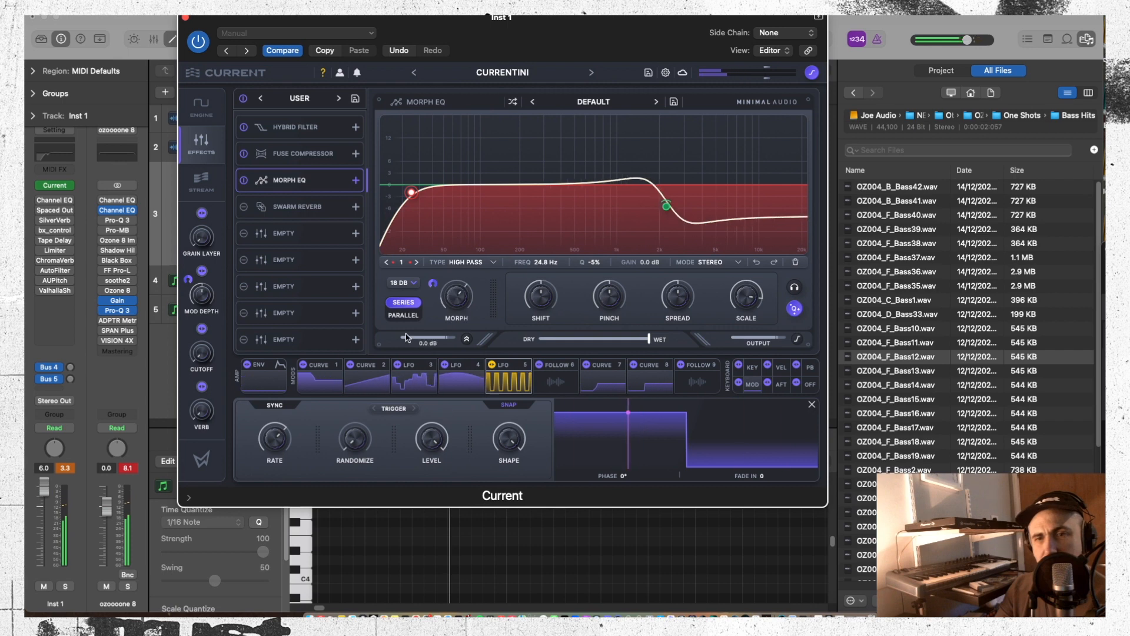
left_click(405, 314)
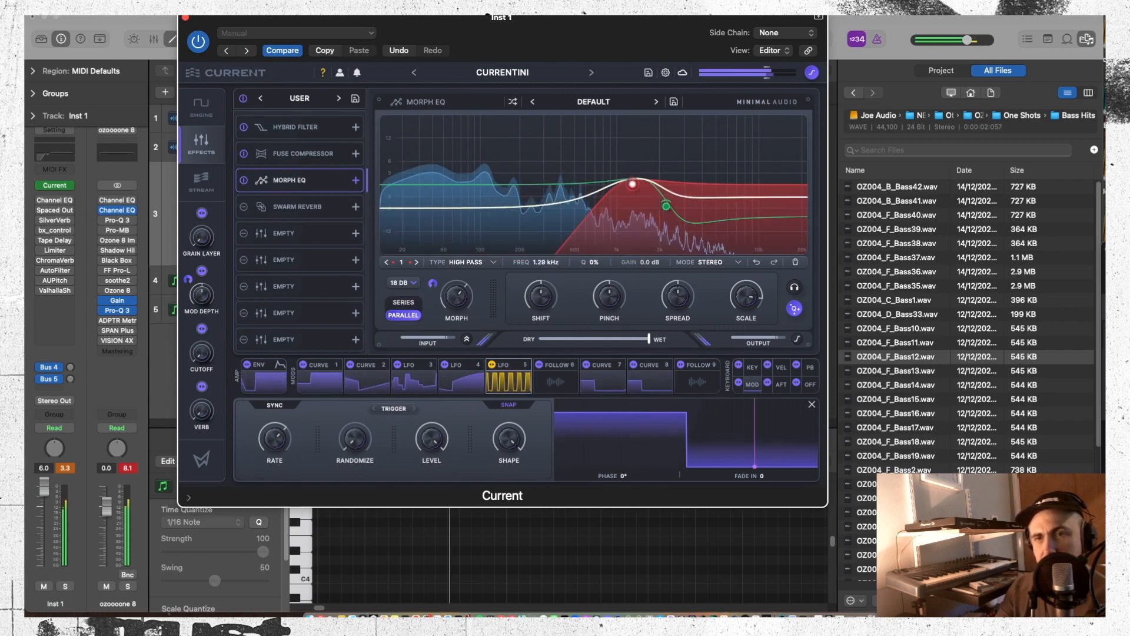
Enable the Swarm Reverb and try out a higher wet mix
left_click(268, 205)
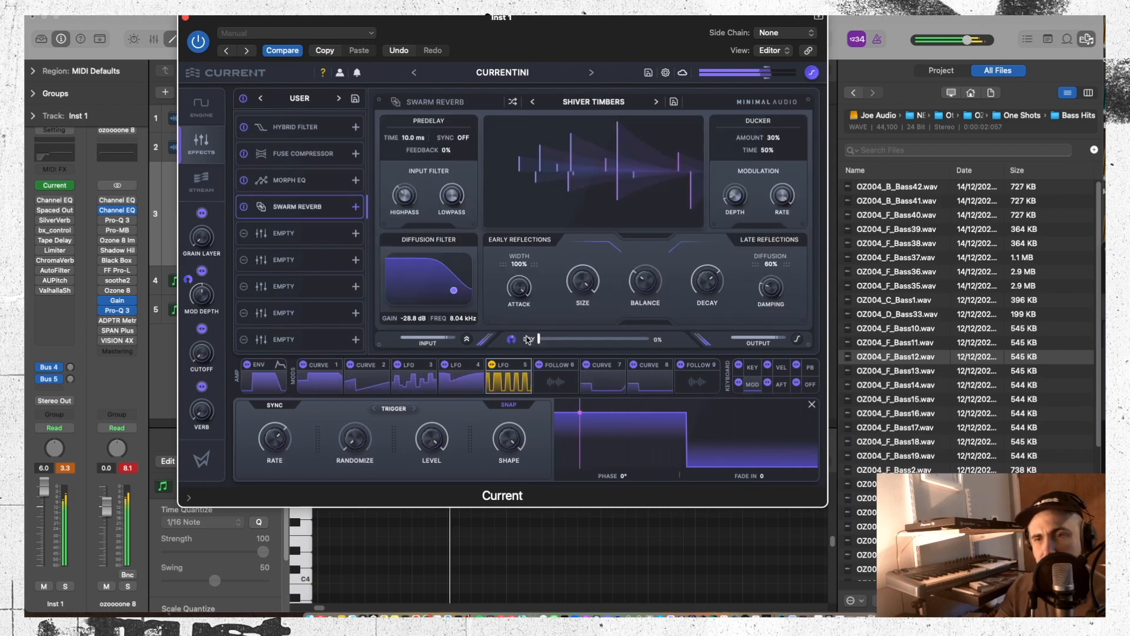
left_click_drag(539, 339, 629, 338)
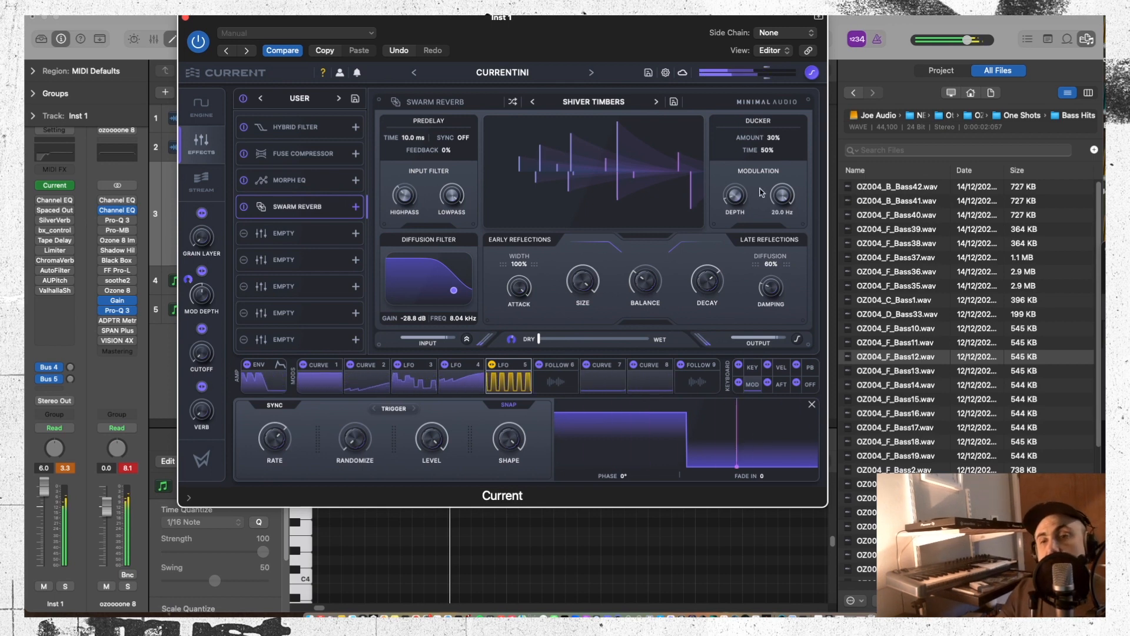
left_click(912, 368)
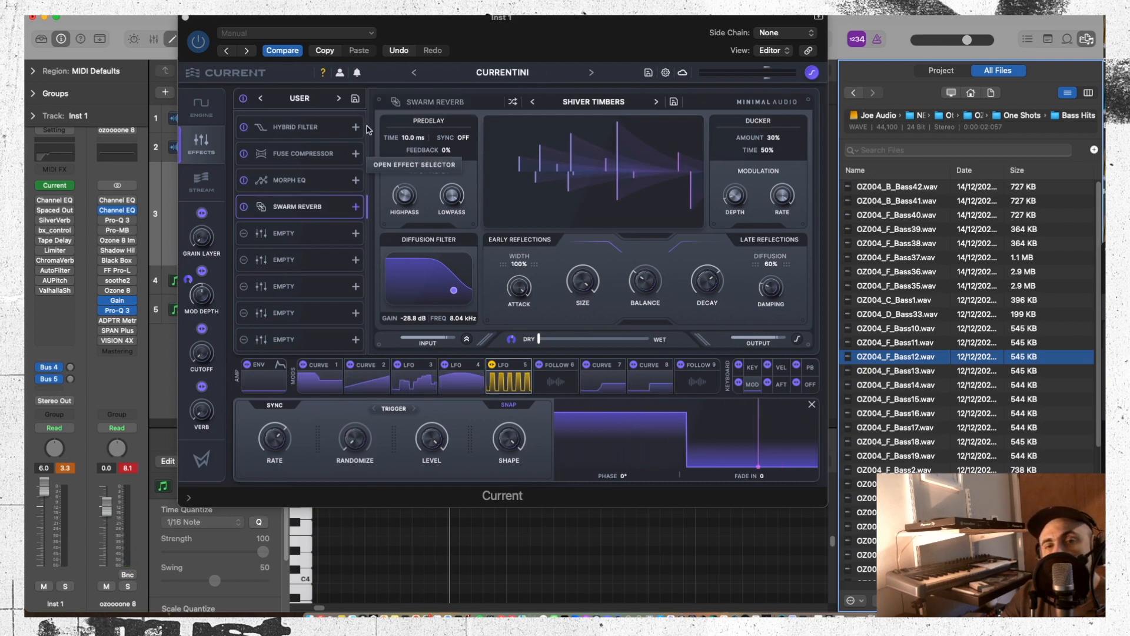
left_click(309, 98)
left_click(506, 93)
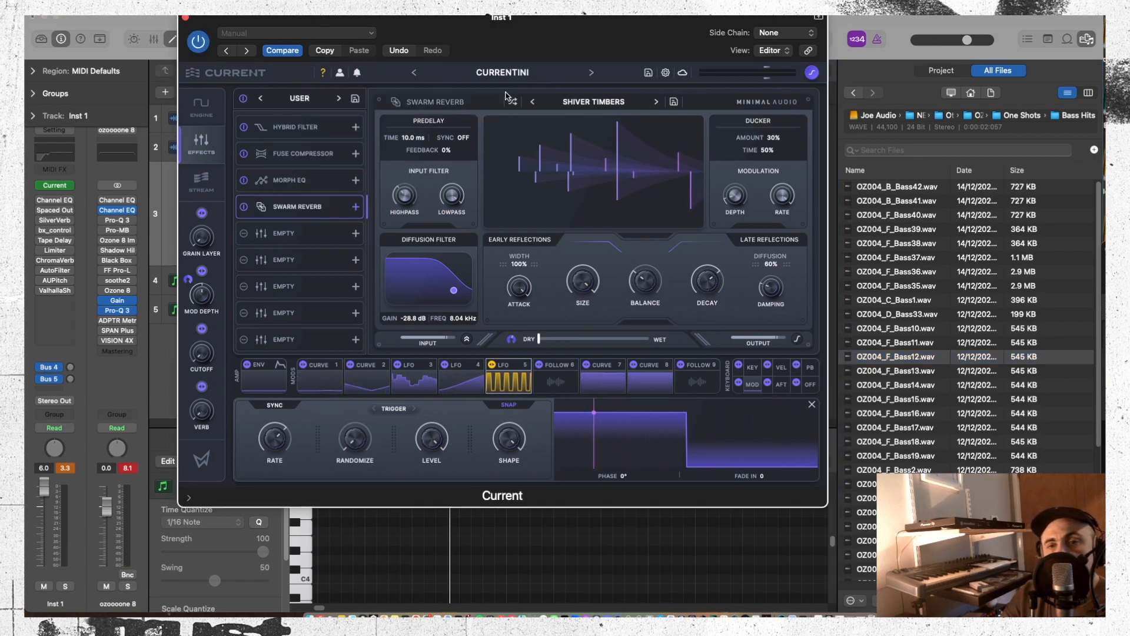
left_click(188, 184)
Return to the engine view, look over the wavetable and granular sections, and enable the Sub oscillator with the Smooth setting
left_click(197, 103)
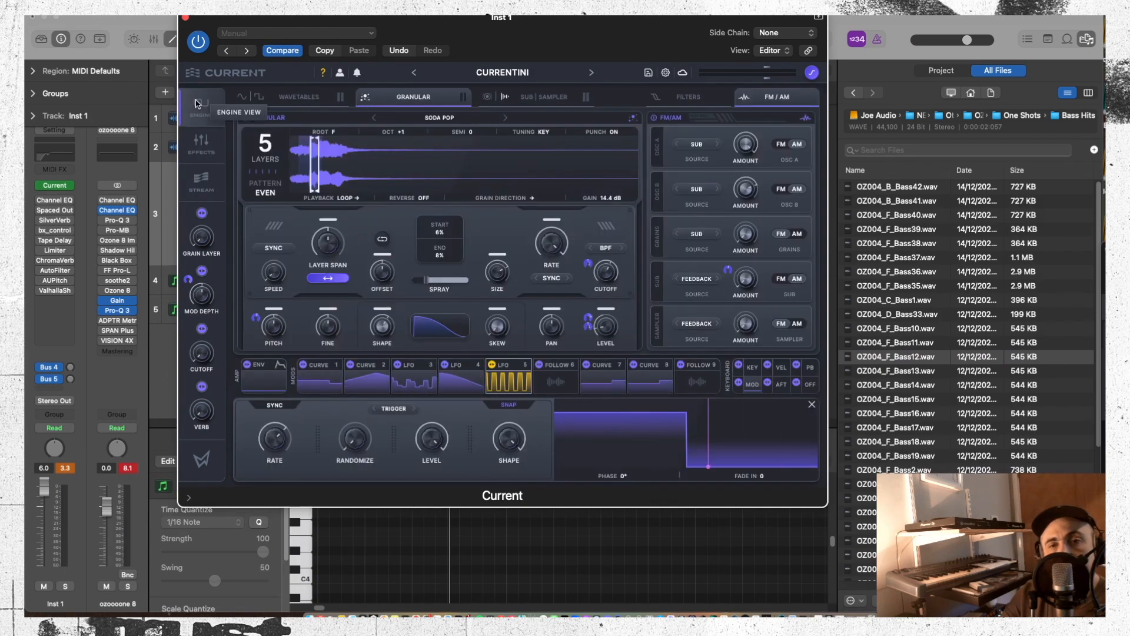
left_click(282, 99)
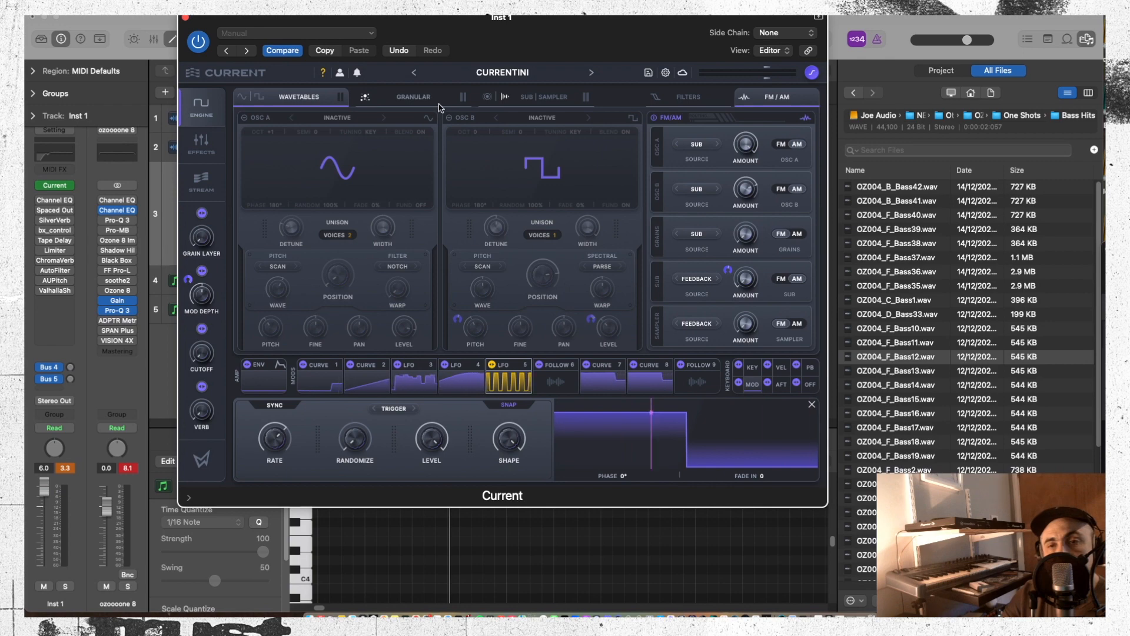
left_click(388, 98)
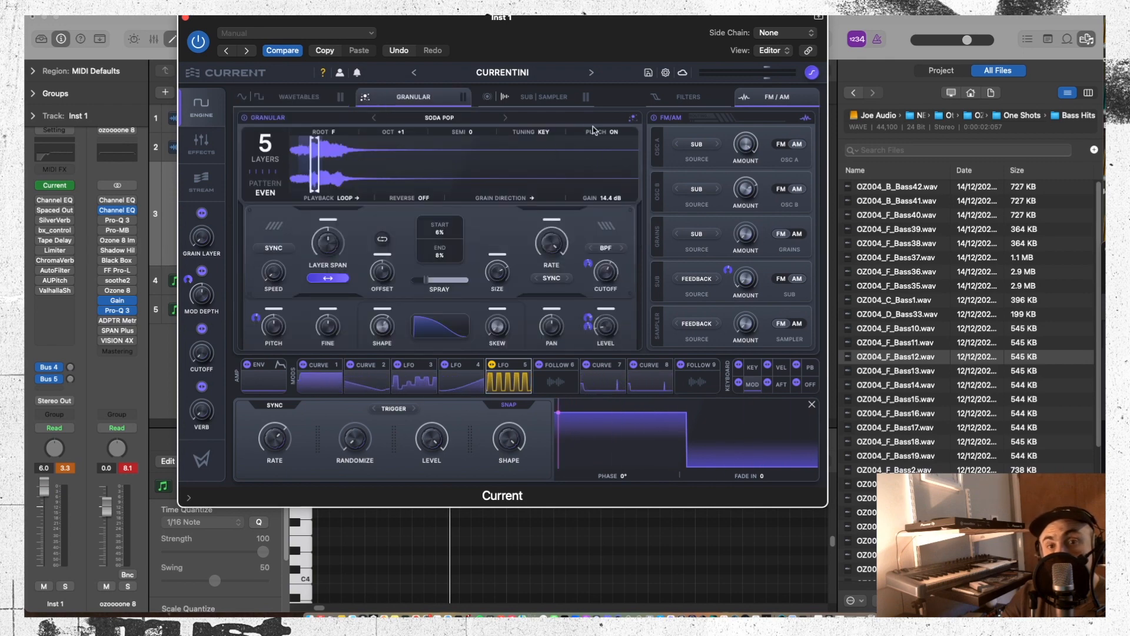
left_click(243, 119)
left_click(524, 96)
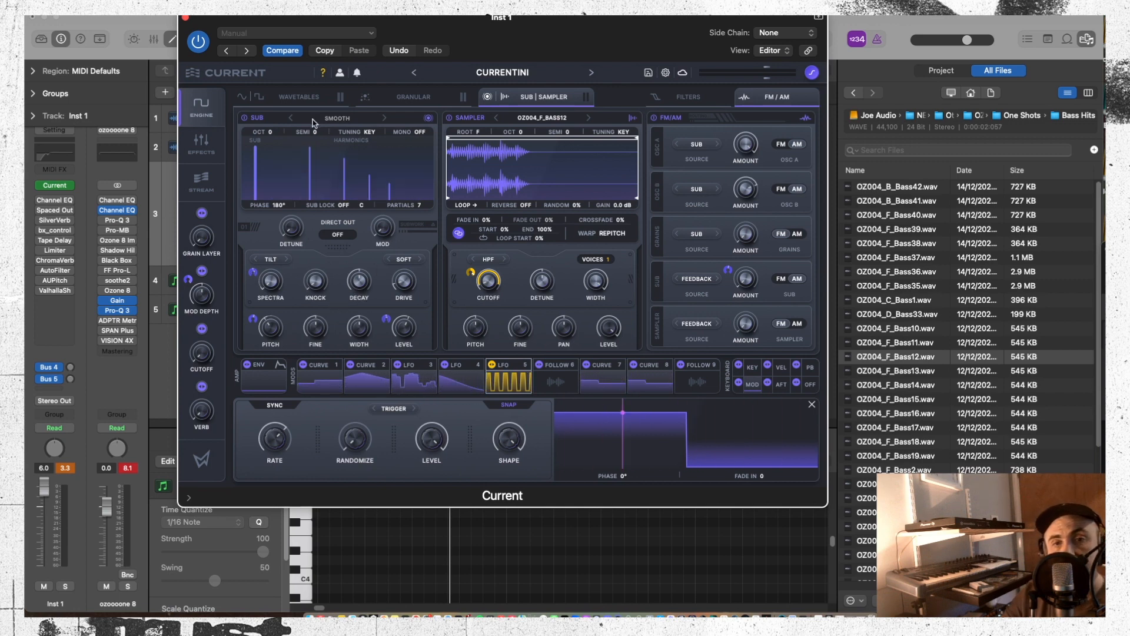
Set the Sub oscillator's octave to -2 and switch its waveform to Soft Saw
left_click(337, 117)
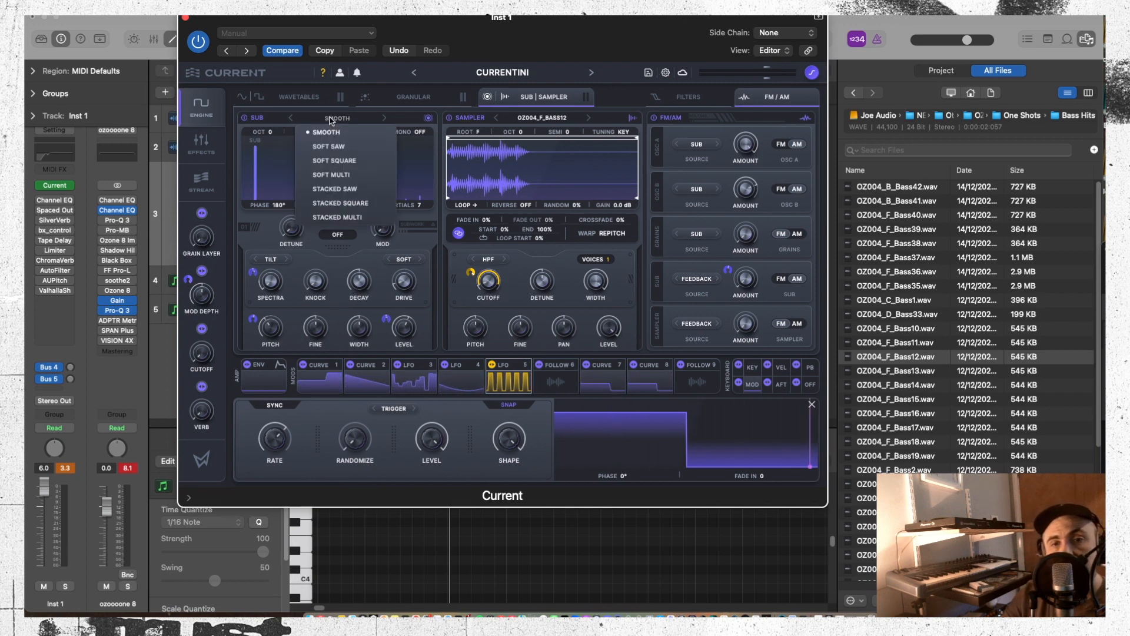
left_click(293, 145)
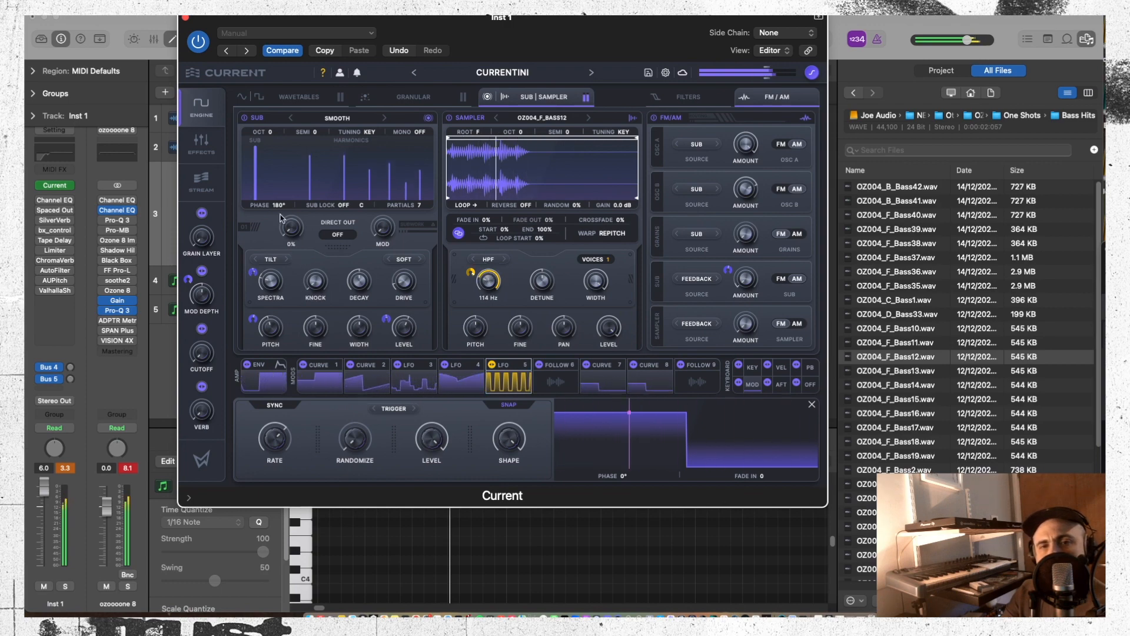
left_click_drag(272, 135, 277, 184)
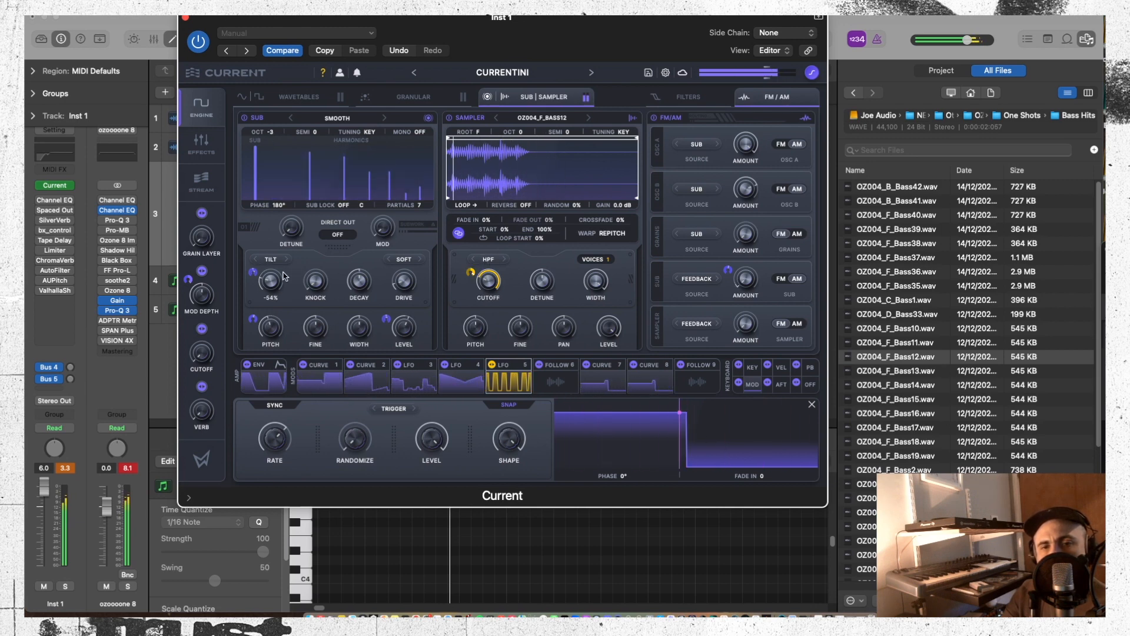
left_click(384, 118)
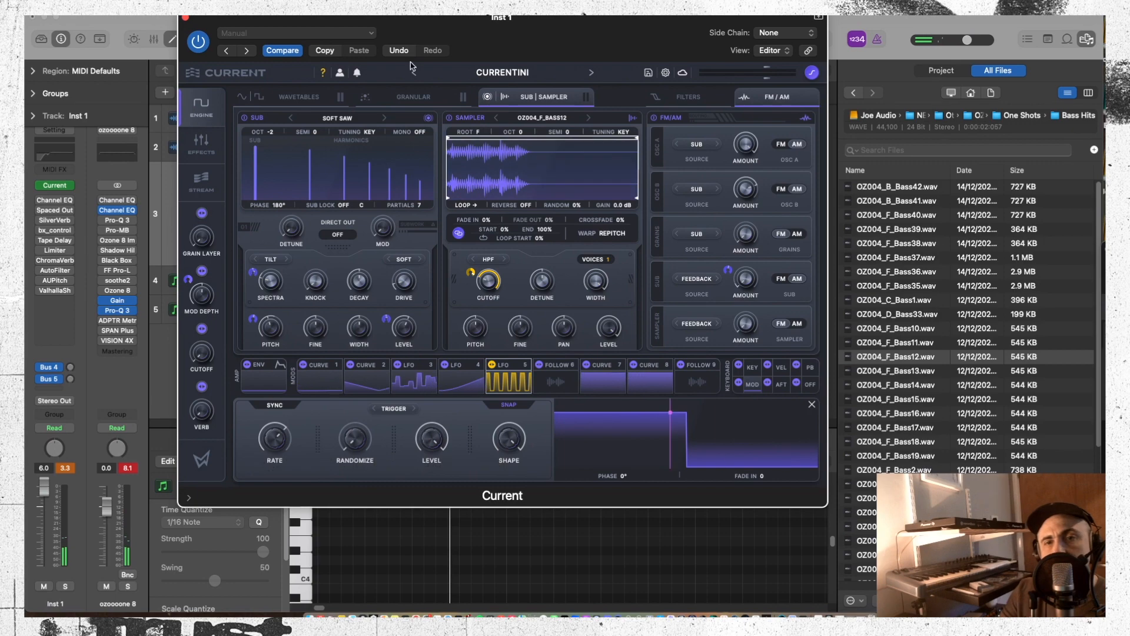
Enable OSC A in the wavetable section with the Chordal Cassette wavetable
left_click(293, 96)
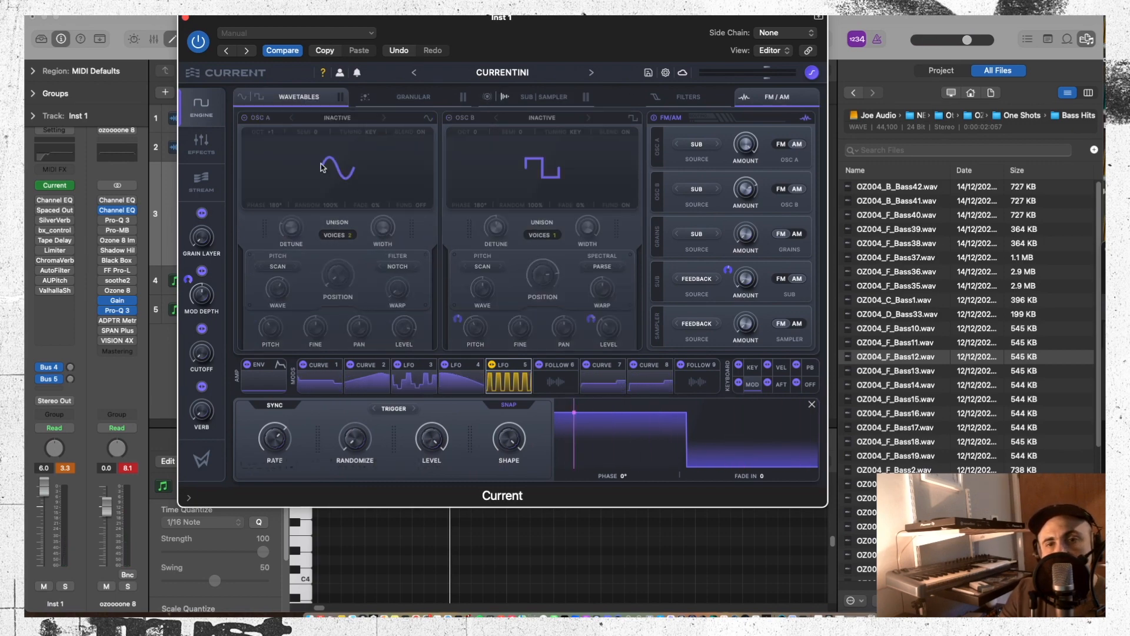
left_click(347, 119)
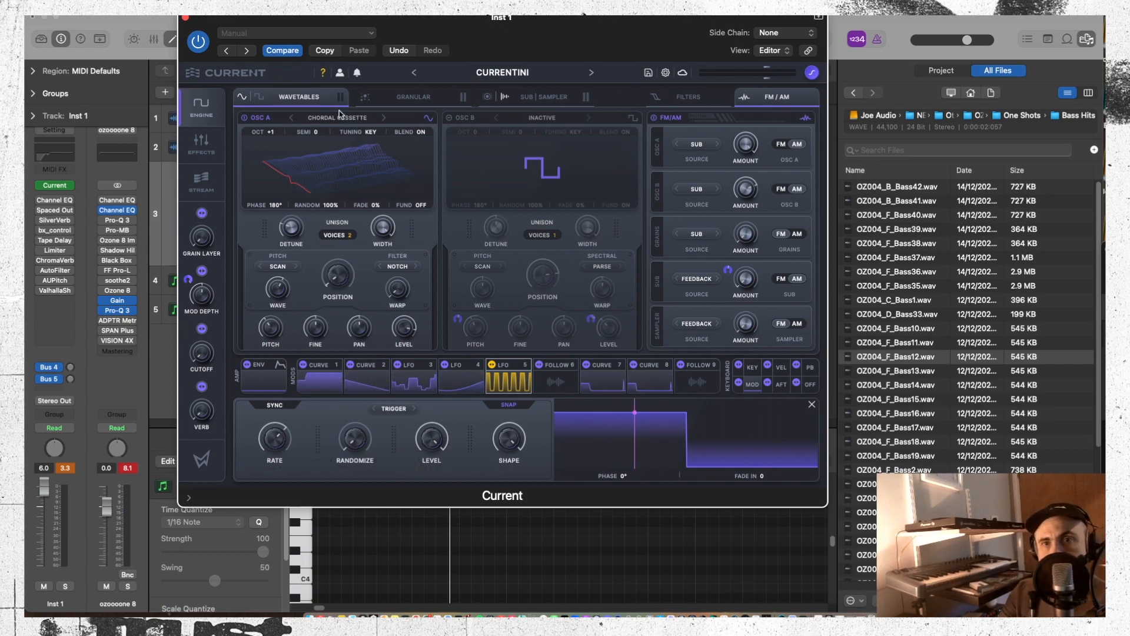
Look through the preset browser's pack categories and preset names, keeping the current preset loaded
left_click(502, 72)
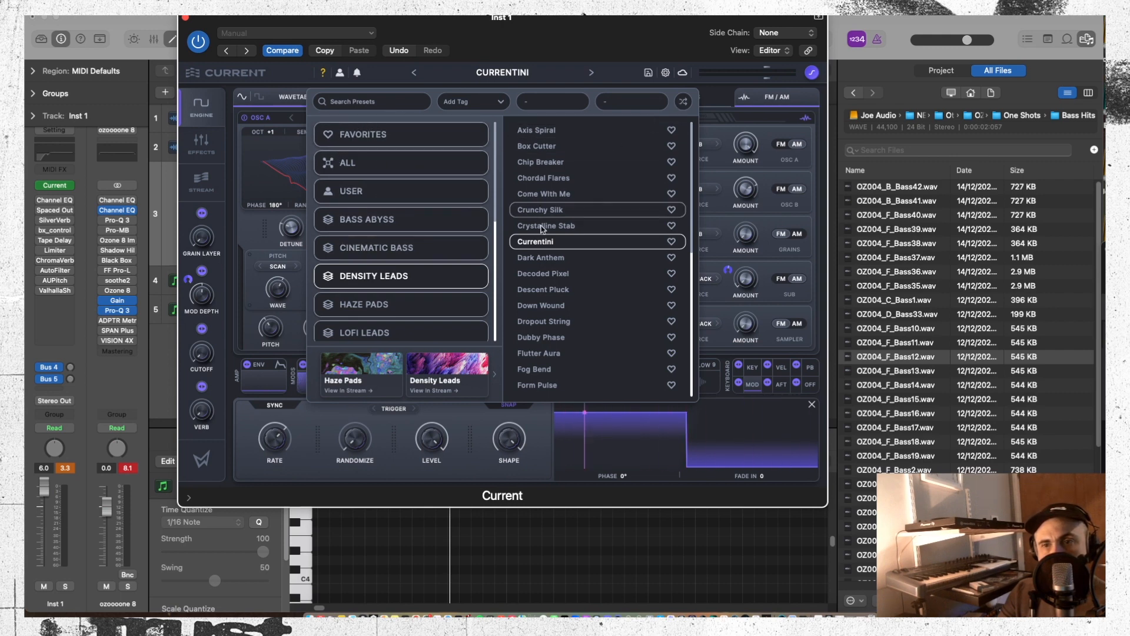
scroll(377, 236, "down", 5)
scroll(371, 176, "up", 5)
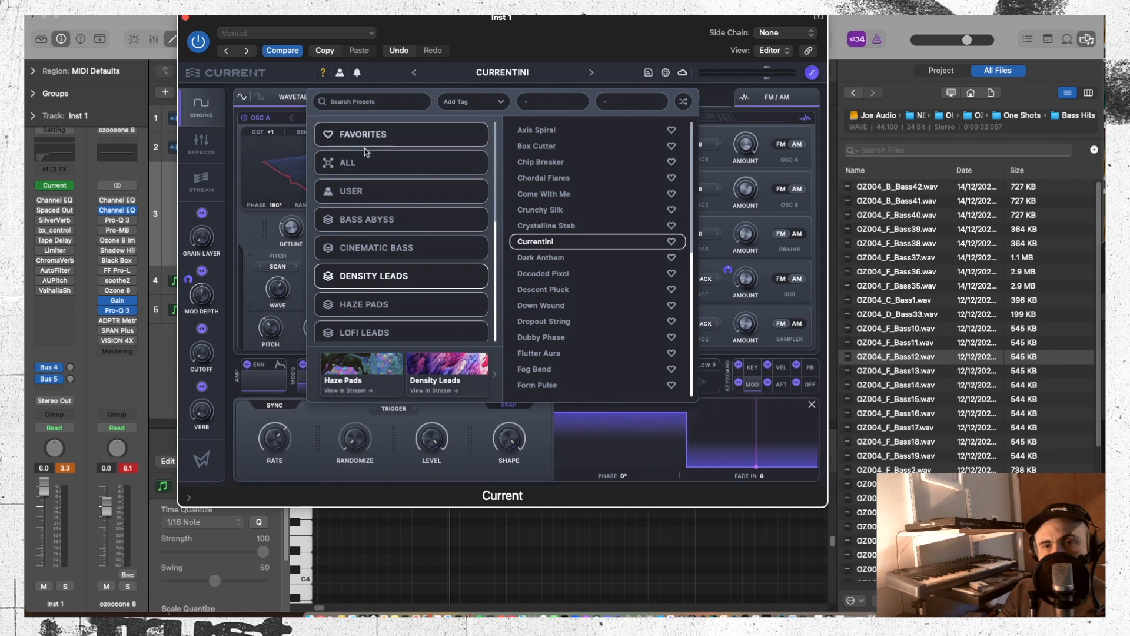
scroll(412, 194, "down", 5)
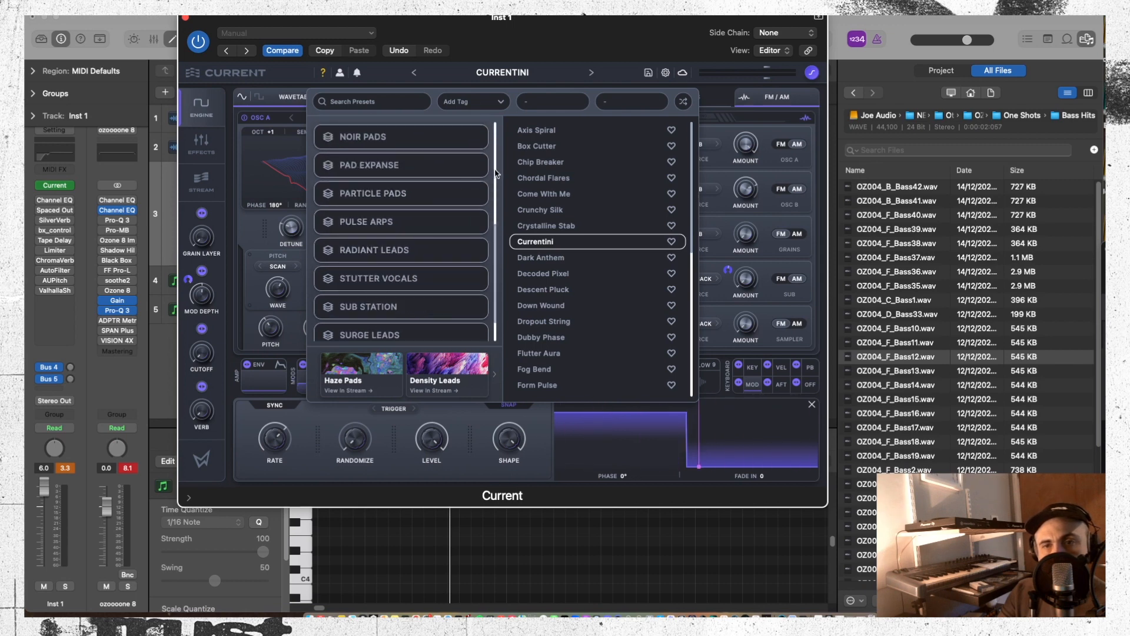
scroll(496, 174, "down", 2)
scroll(412, 153, "up", 10)
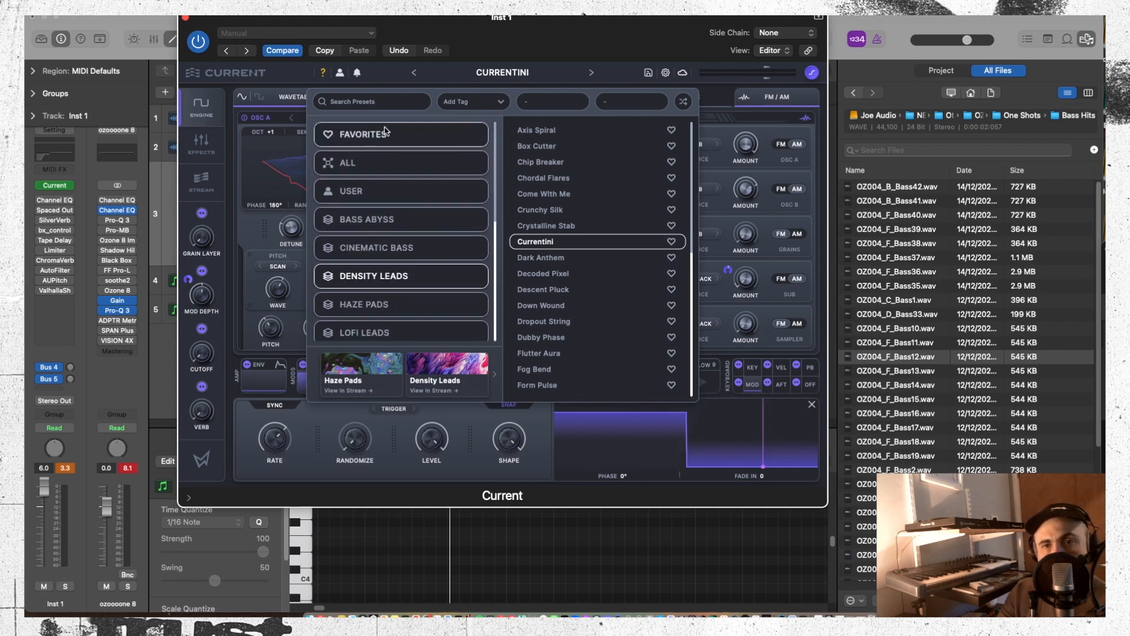
left_click(512, 73)
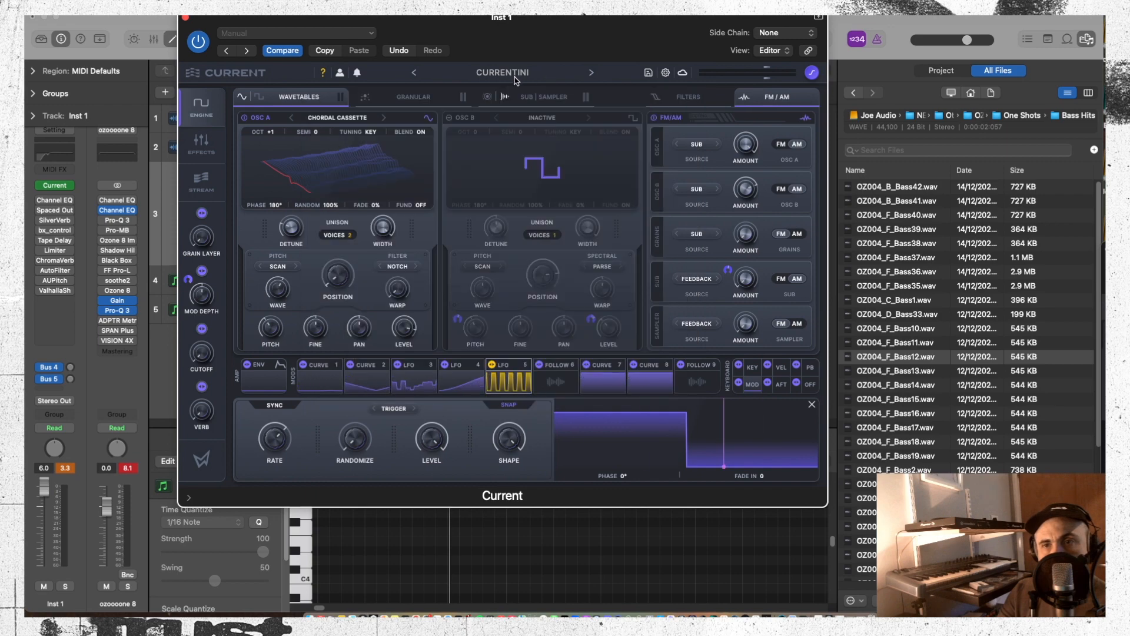
Load the Saw Sine Square wavetable from the Basic Shapes category into OSC A
left_click(329, 118)
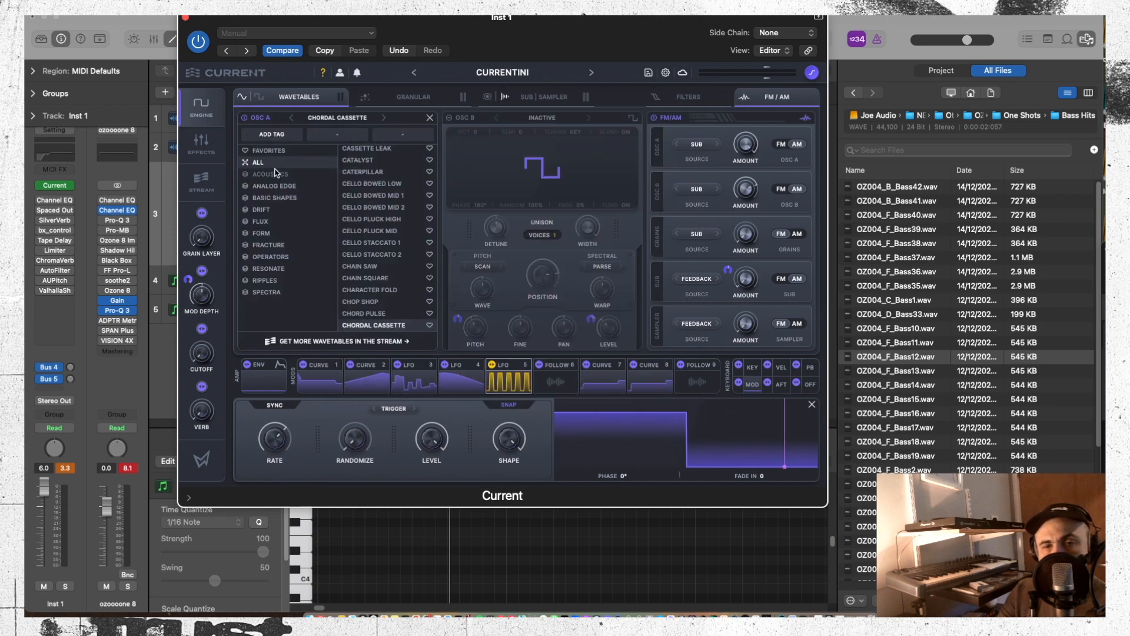
left_click(275, 198)
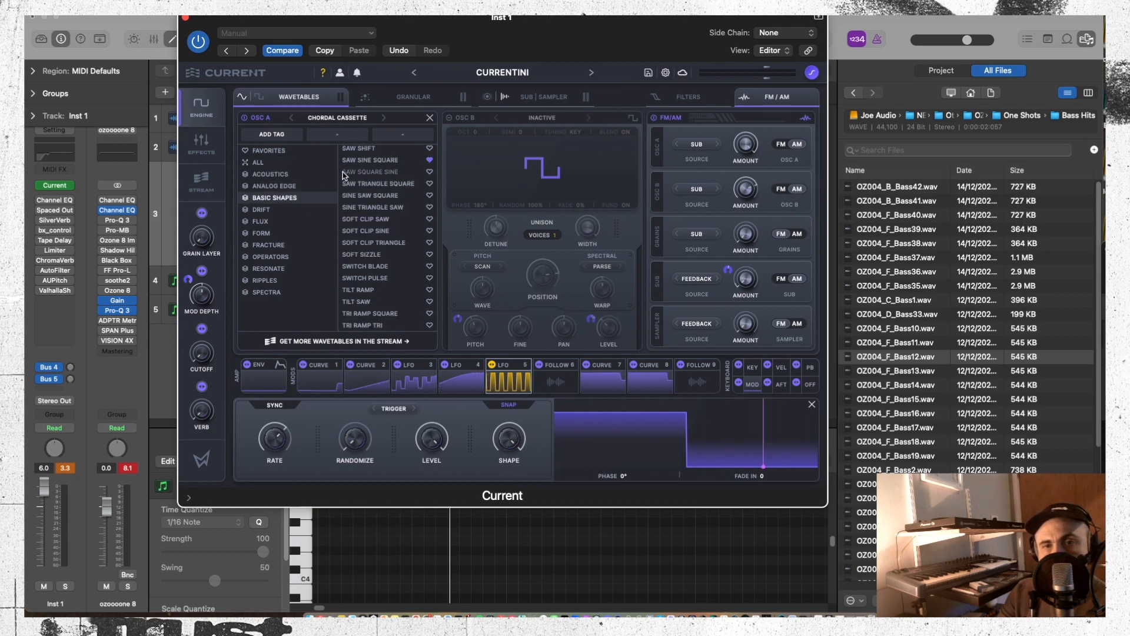
left_click(360, 160)
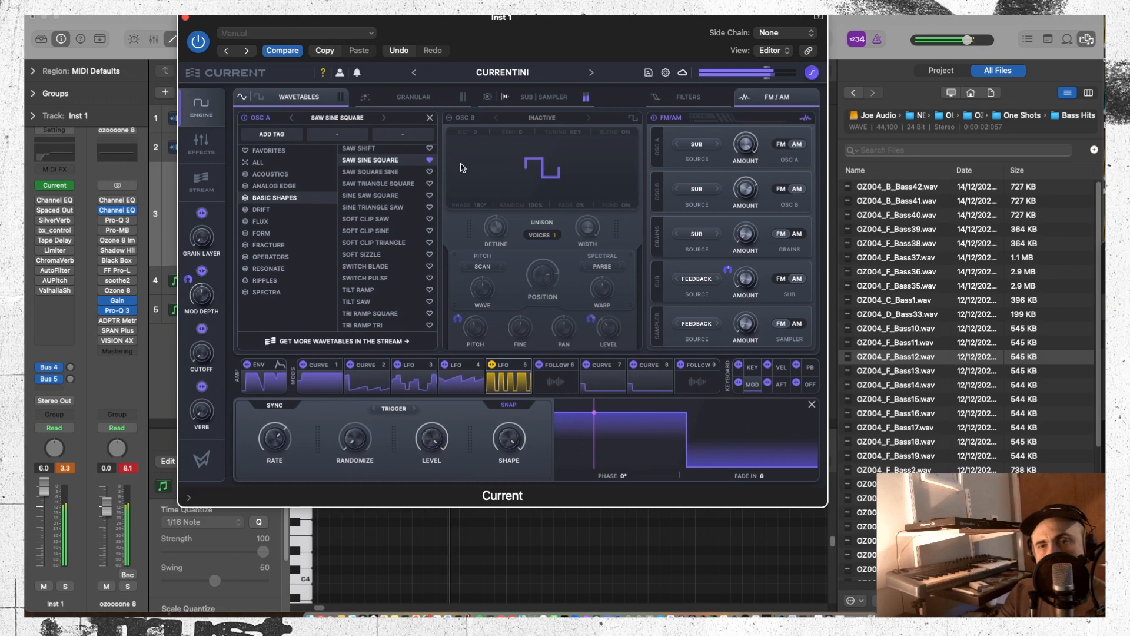
Deactivate the Sub, Sampler and Filter 1 so that only OSC A remains as the sound source
left_click(371, 100)
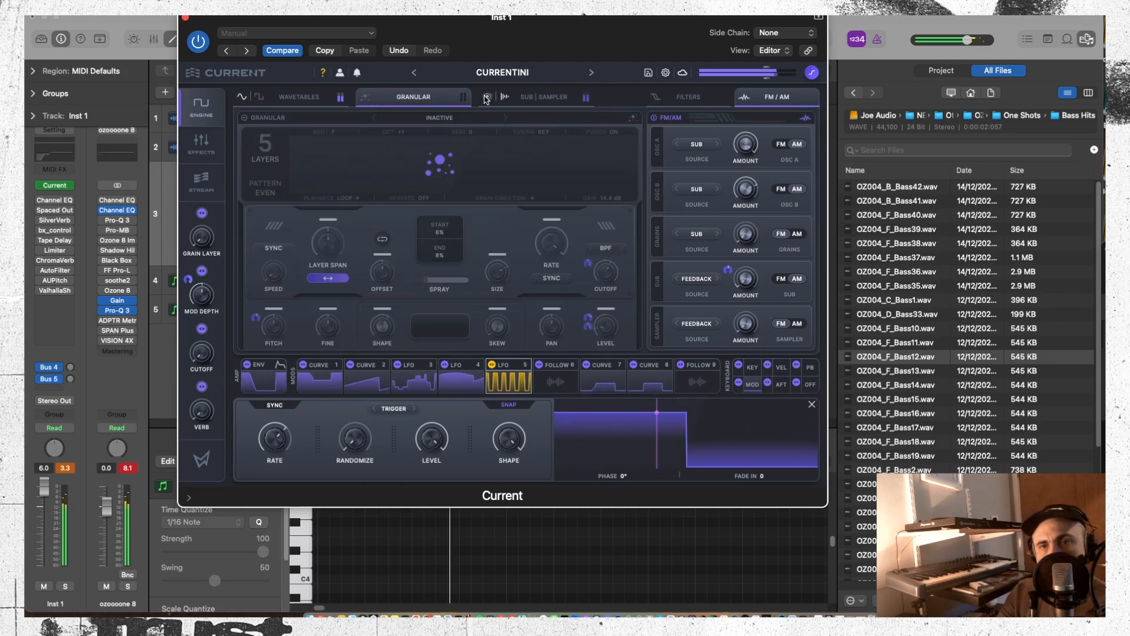
left_click(507, 97)
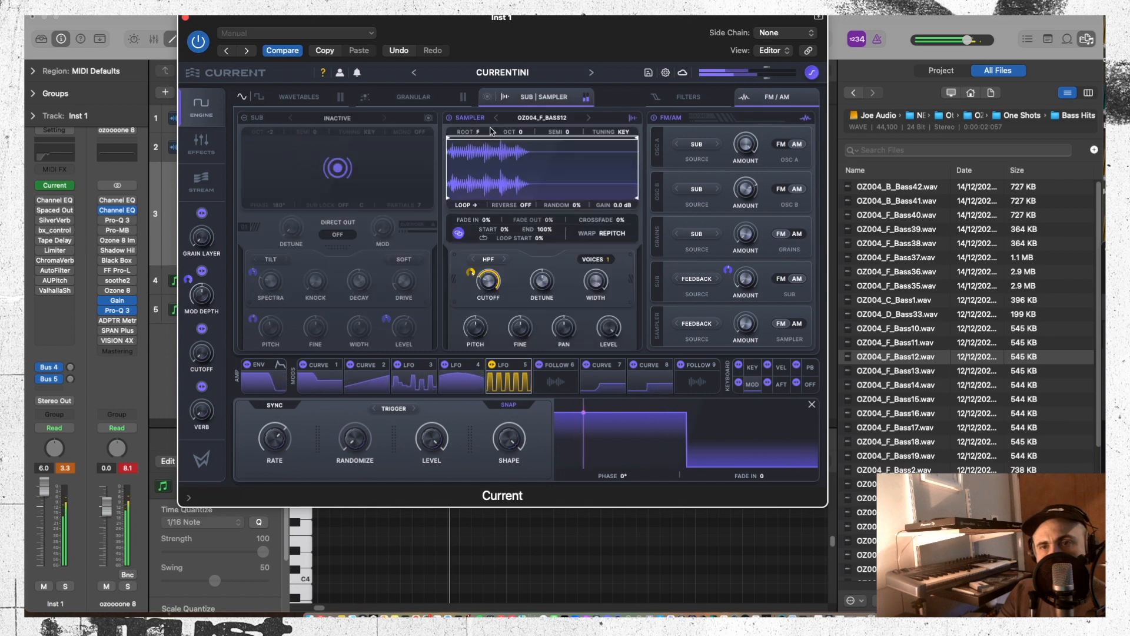
left_click(299, 98)
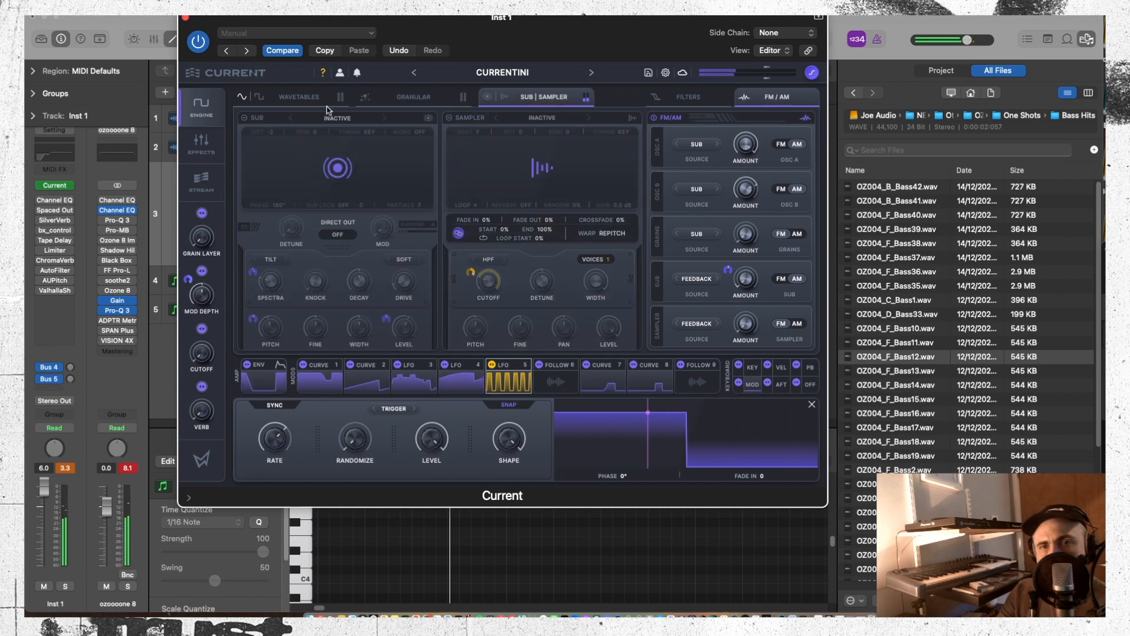
left_click(337, 117)
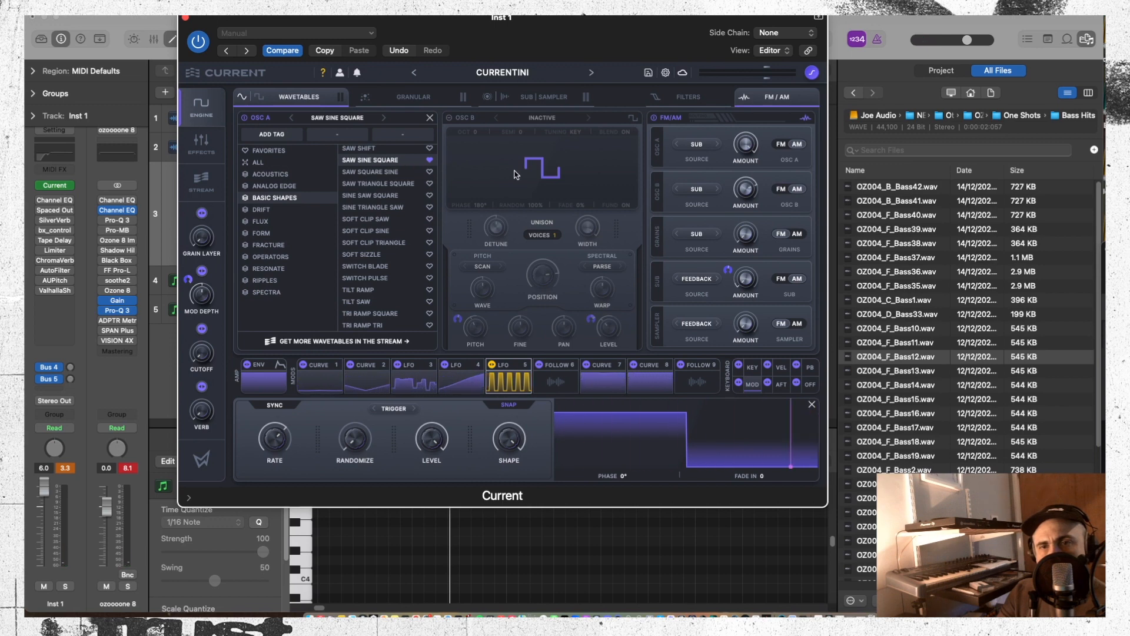
left_click(430, 118)
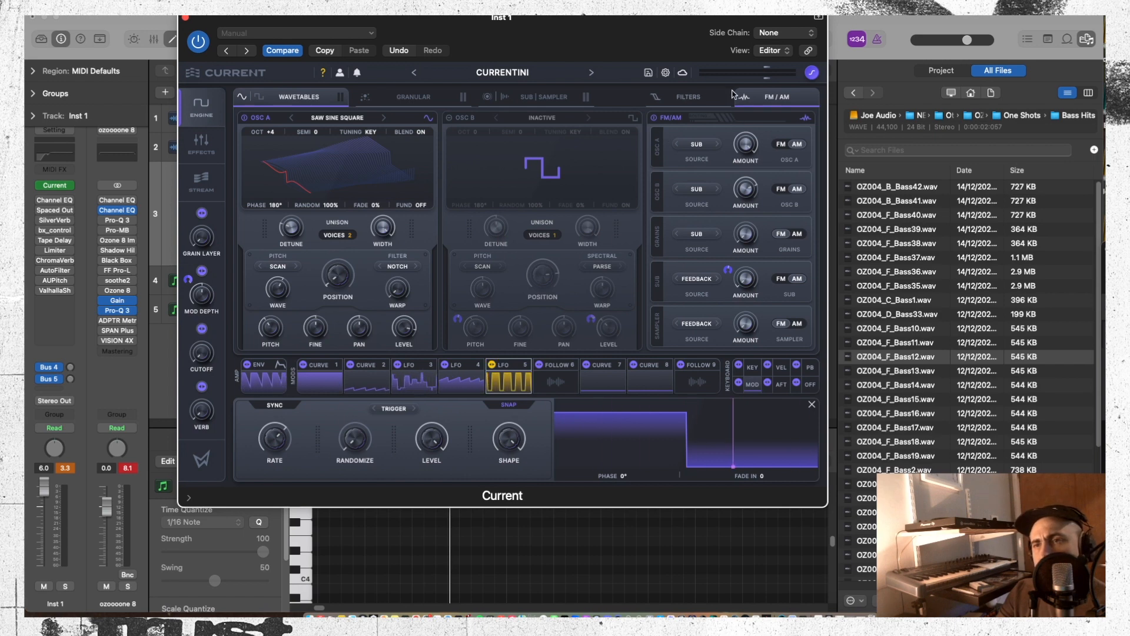
left_click(688, 96)
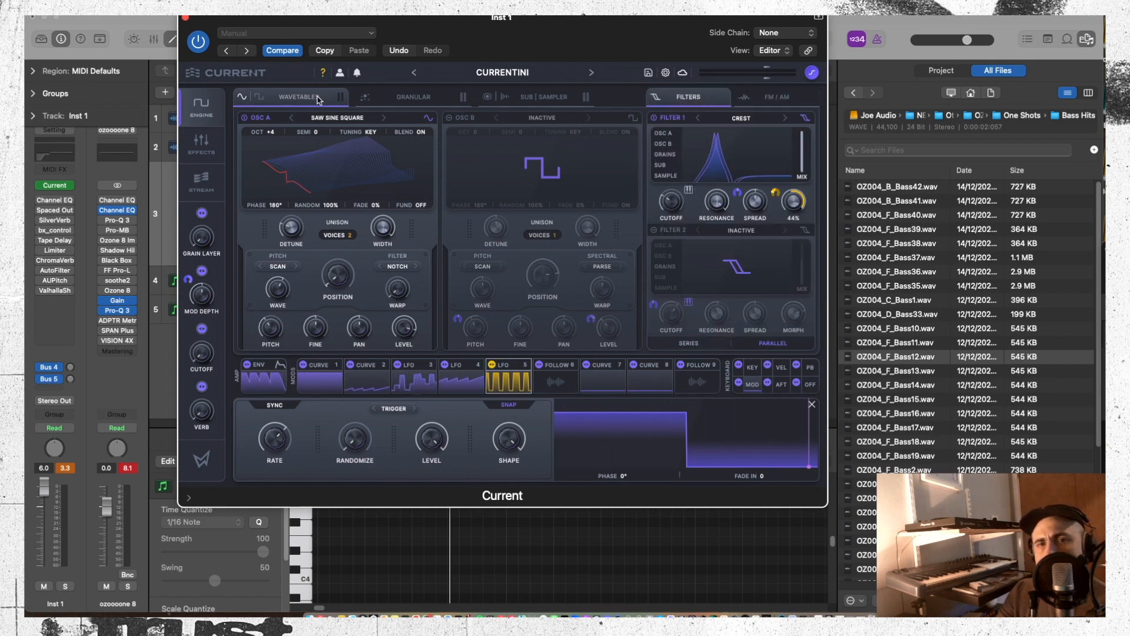
left_click(654, 117)
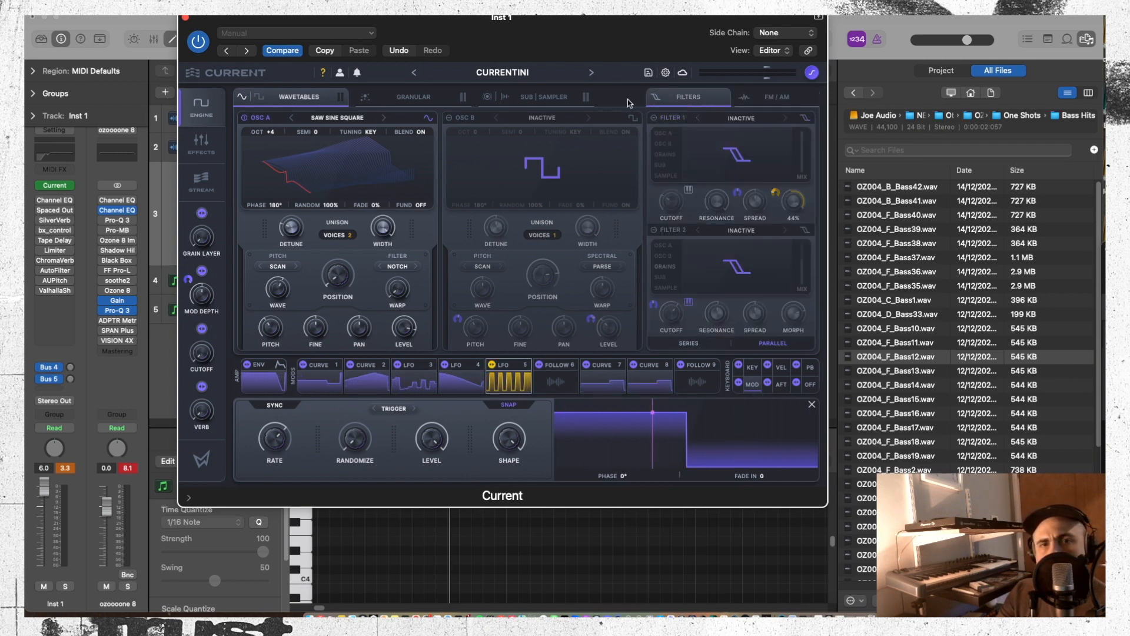
Switch off the Swarm Reverb, Morph EQ, Fuse Compressor and Hybrid Filter effects and return to the engine view
left_click(212, 155)
left_click(243, 206)
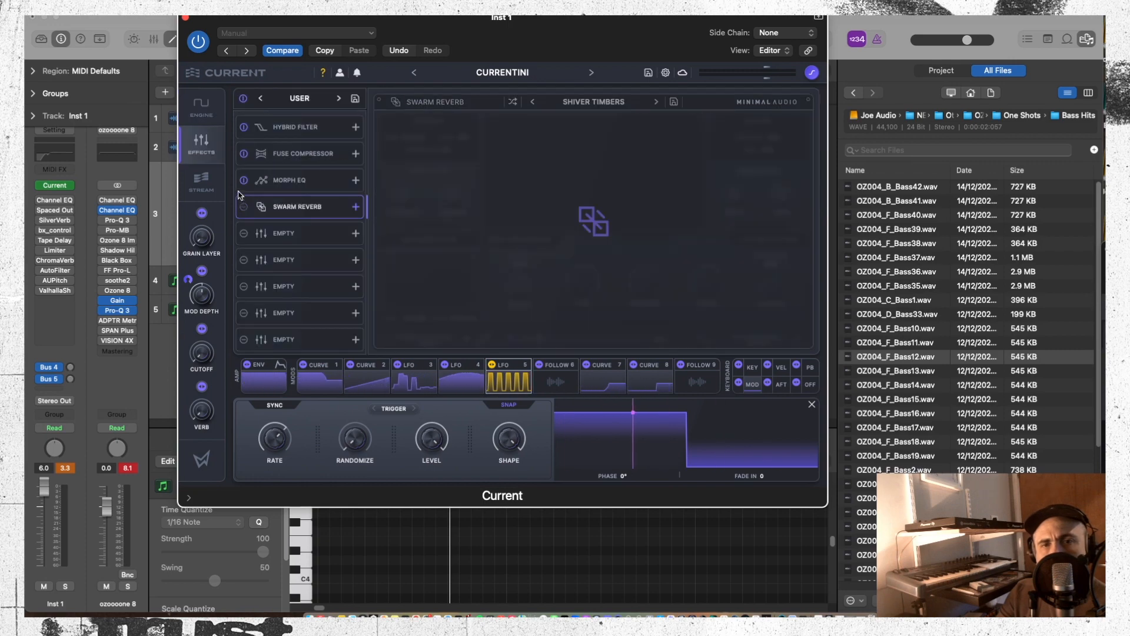
left_click(244, 178)
left_click(243, 153)
left_click(244, 128)
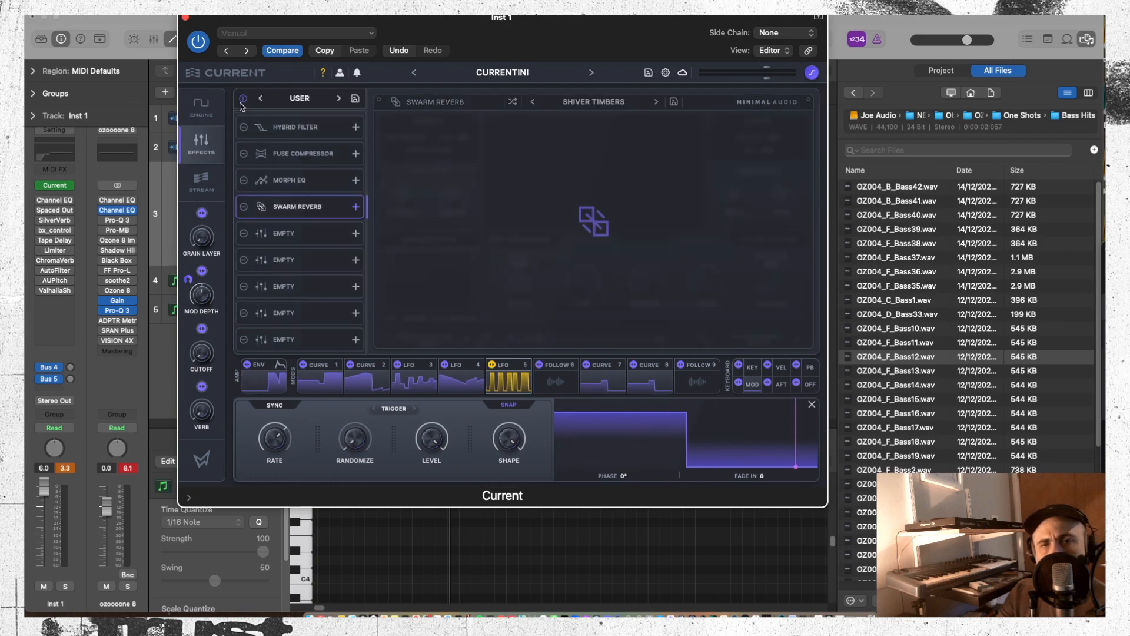
left_click(202, 117)
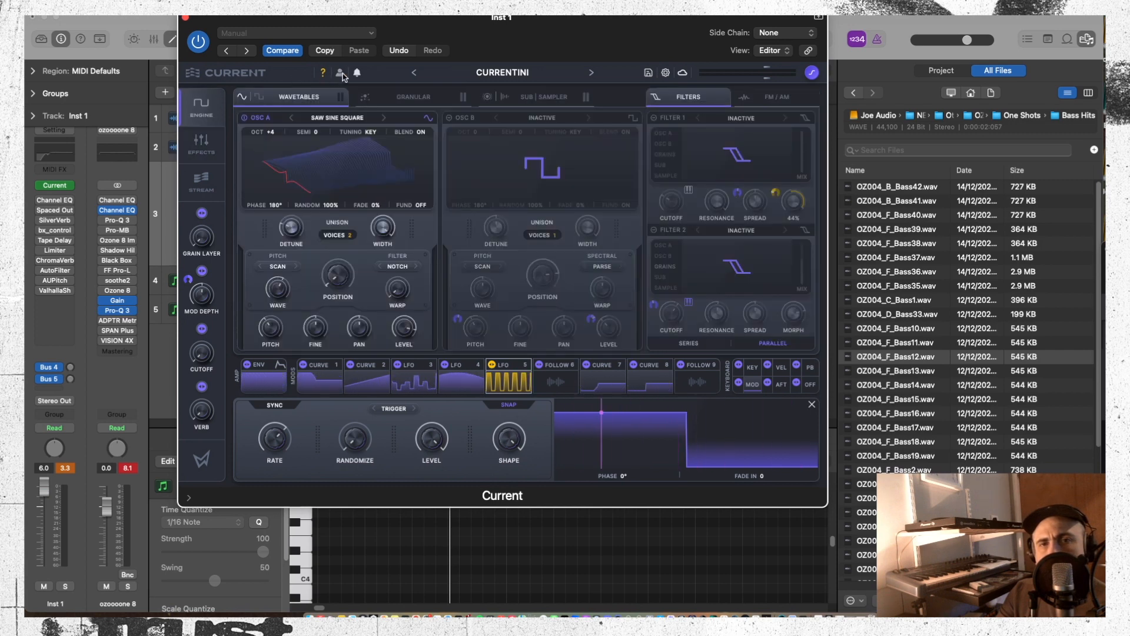
Remove Current from the Inst 1 track and insert a fresh instance with the Default preset
left_click(505, 73)
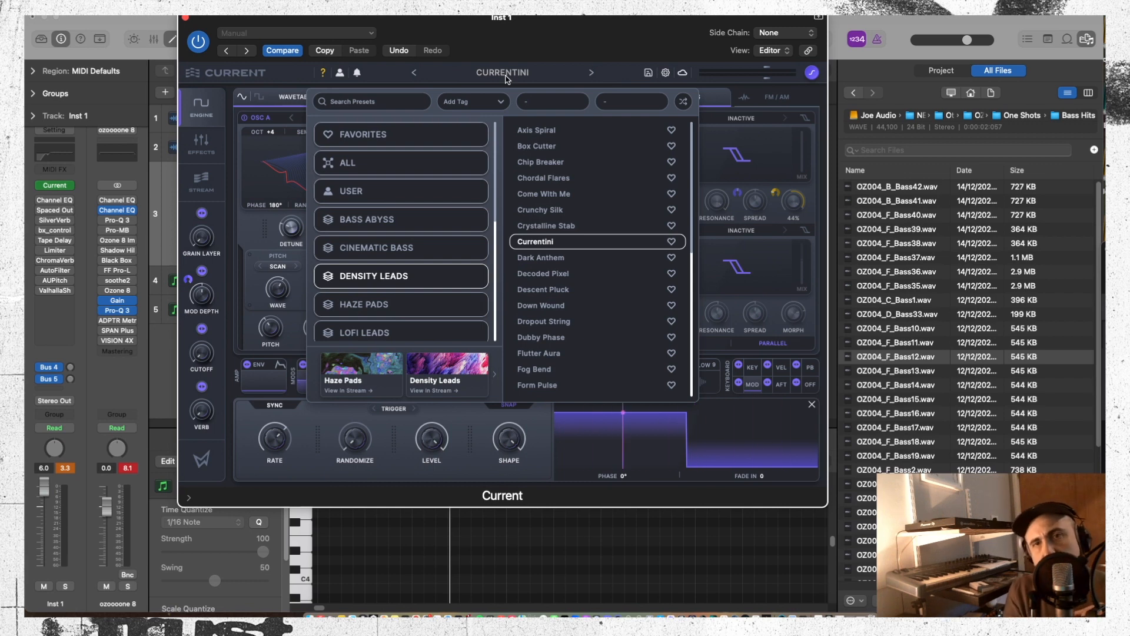
left_click(185, 19)
left_click(65, 192)
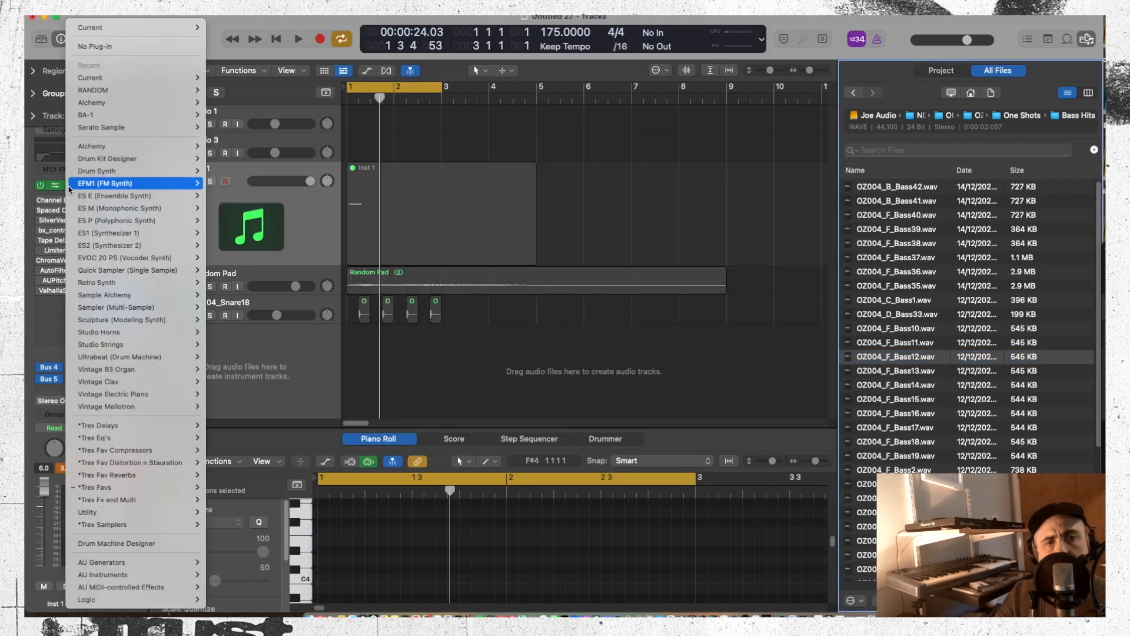
left_click(82, 46)
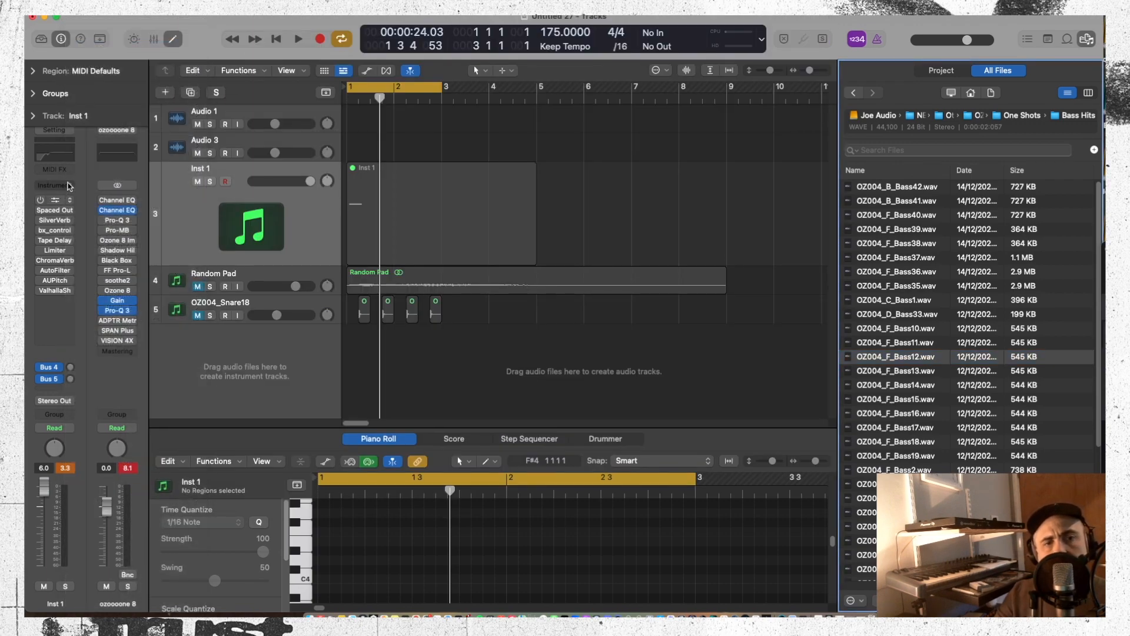
left_click(67, 186)
left_click(189, 77)
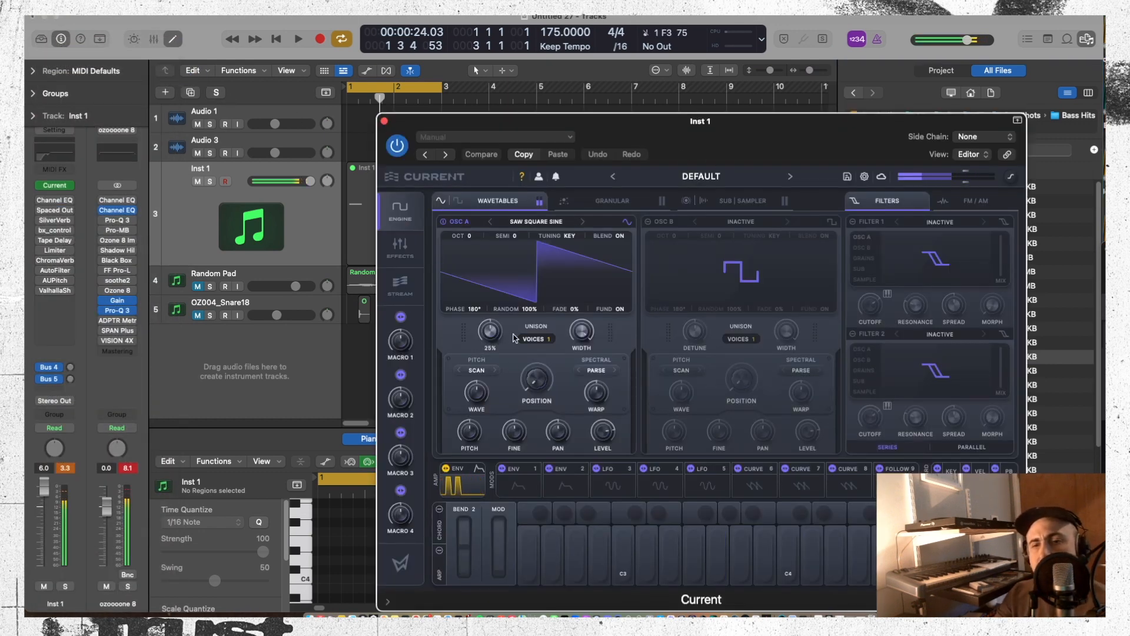
Raise OSC A's wavetable position and try out different Scan wave amounts on the Saw Square Sine wavetable
left_click_drag(519, 398, 531, 332)
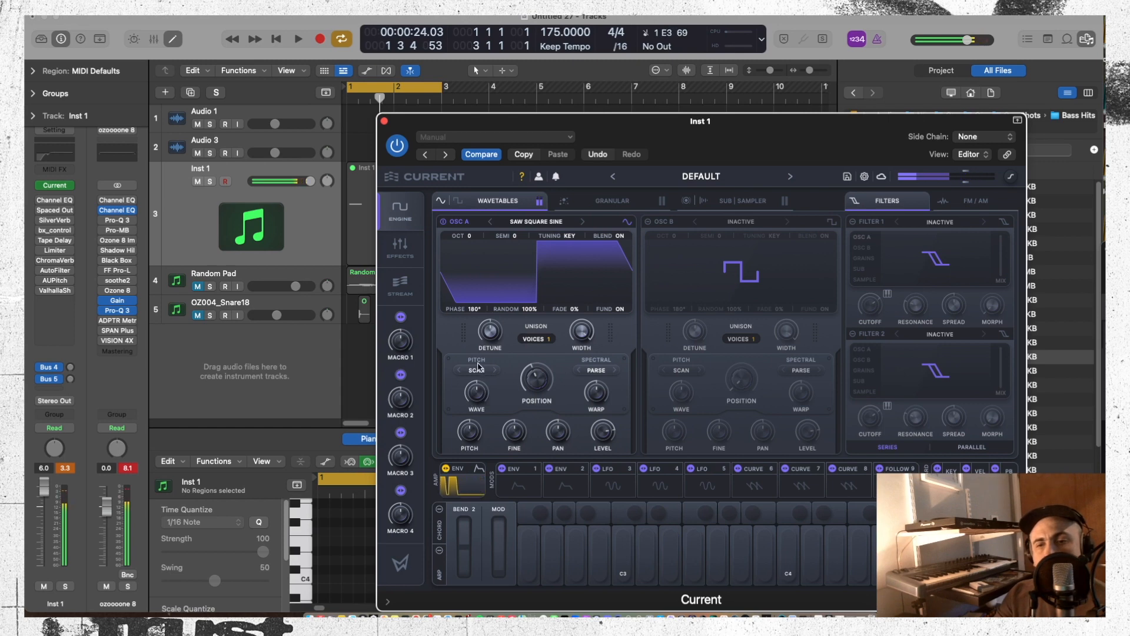
left_click(478, 366)
left_click(535, 399)
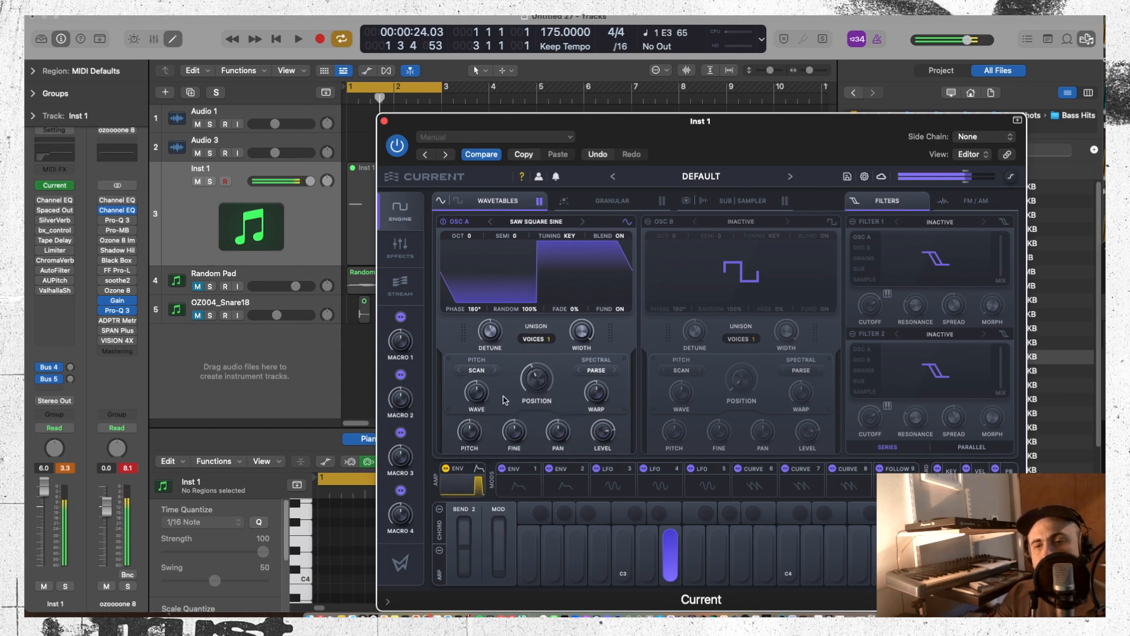
left_click_drag(477, 393, 486, 371)
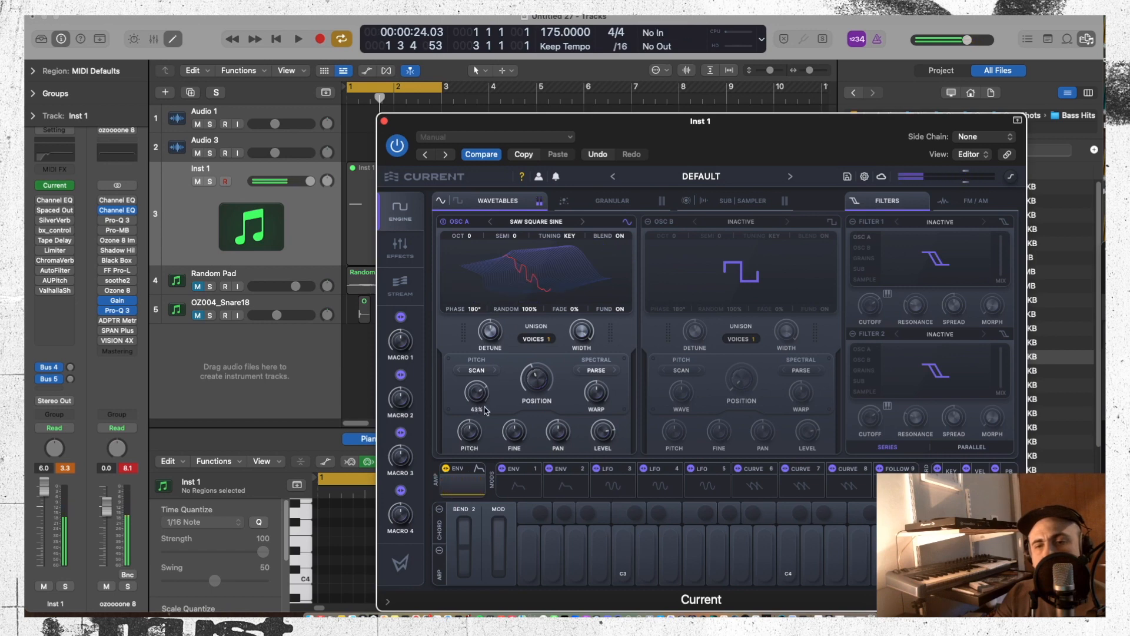
left_click_drag(488, 469, 485, 410)
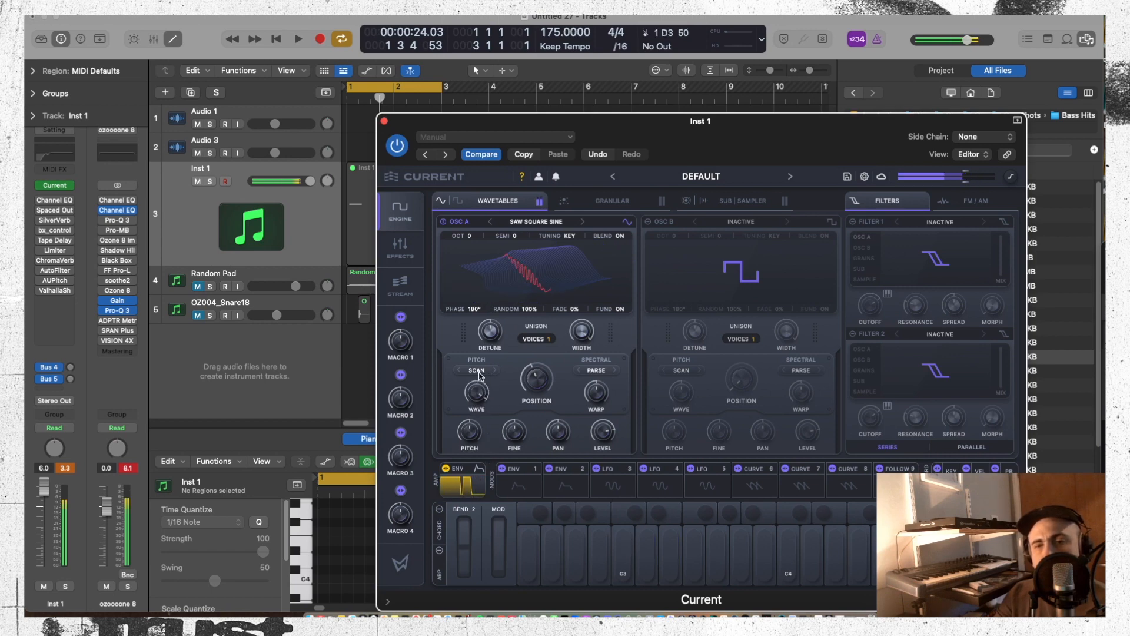
Change OSC A's wave mode from Scan to the Twist shape and set the wavetable position to 45%
left_click(478, 371)
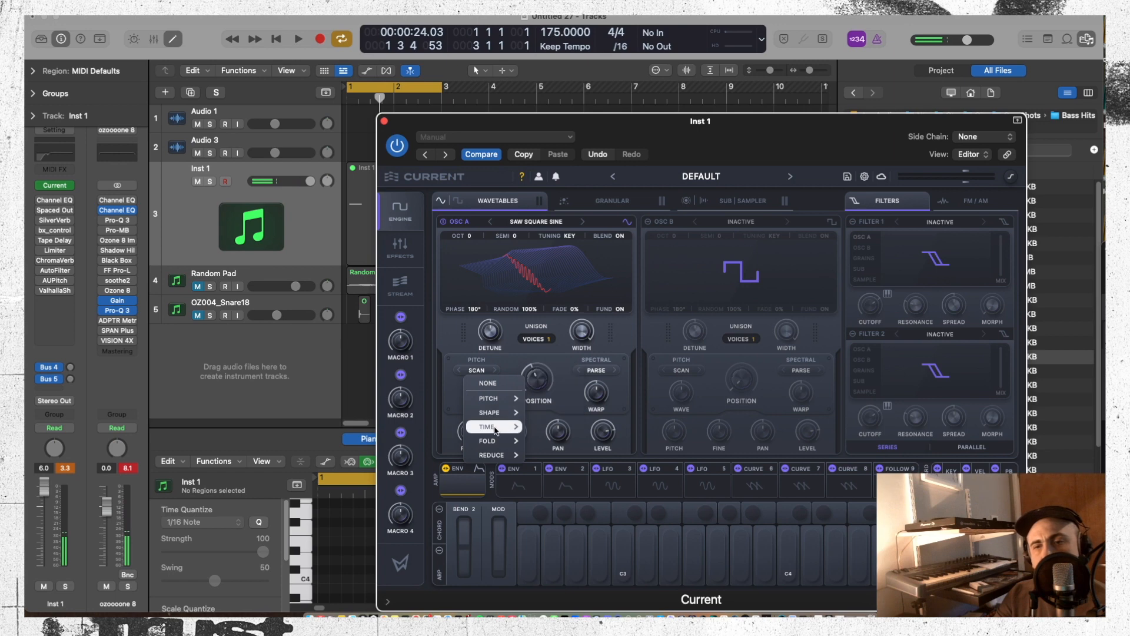
mouse_move(498, 415)
left_click(549, 412)
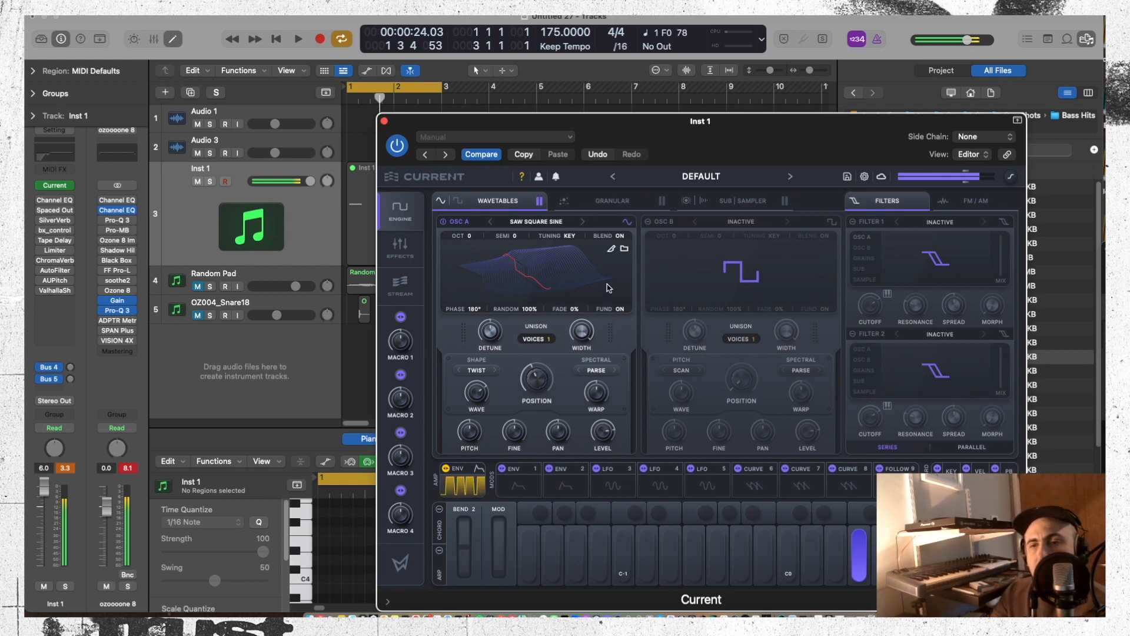
mouse_move(532, 368)
left_mouse_down()
mouse_move(534, 355)
mouse_move(533, 388)
left_mouse_up()
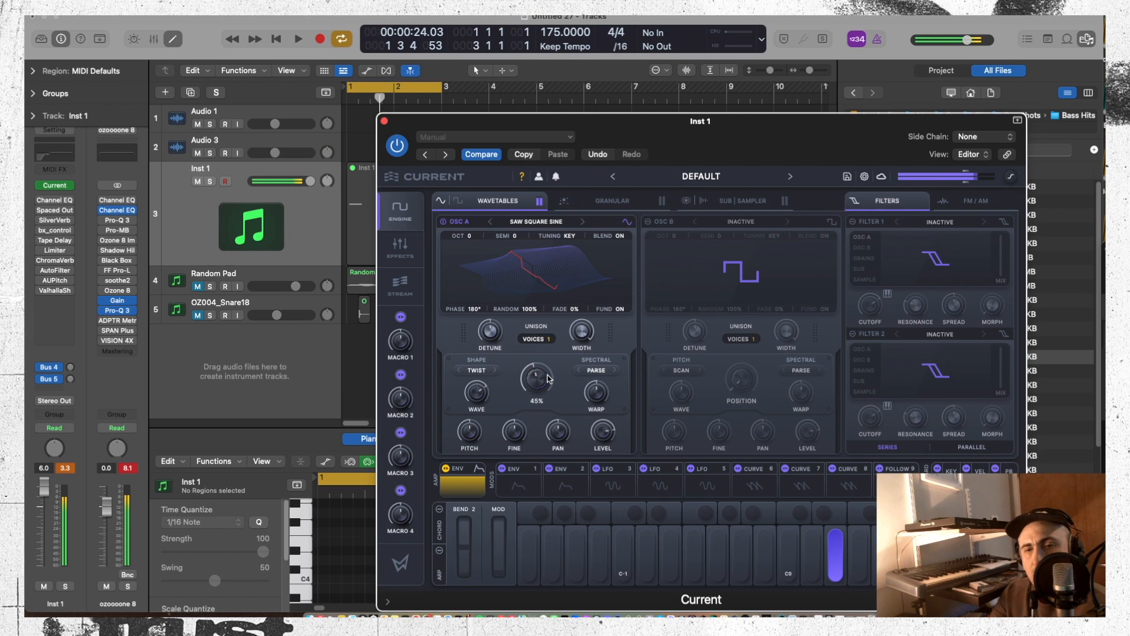
Change the first modulator from ENV to LFO and assign it to OSC A's level
left_click(533, 469)
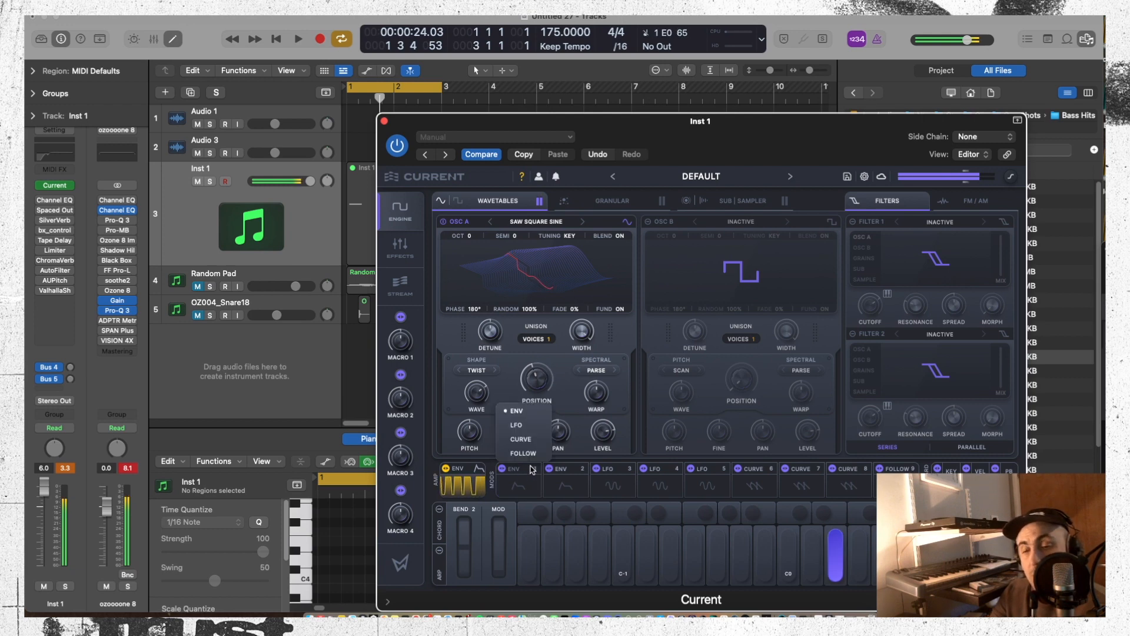
left_click(520, 425)
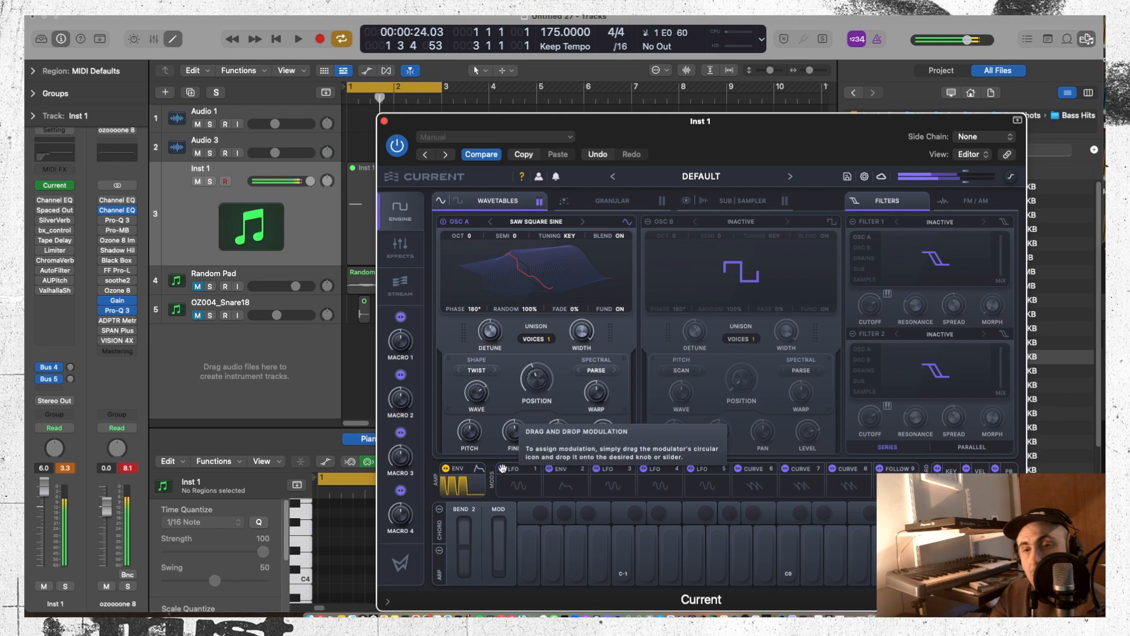
left_click(513, 475)
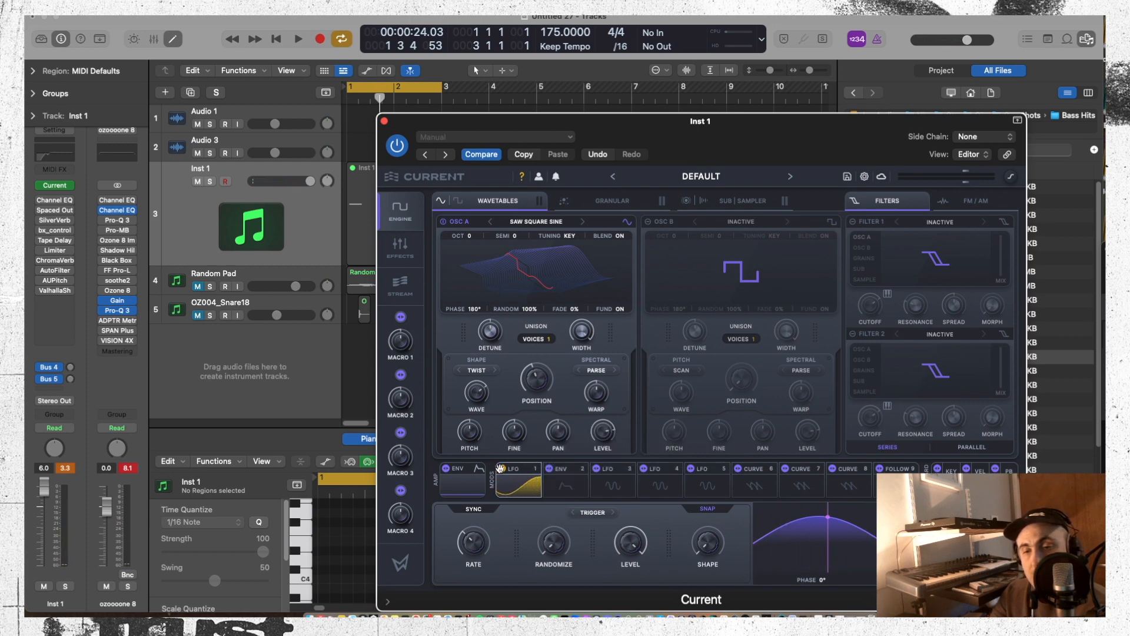
left_click_drag(608, 432, 608, 431)
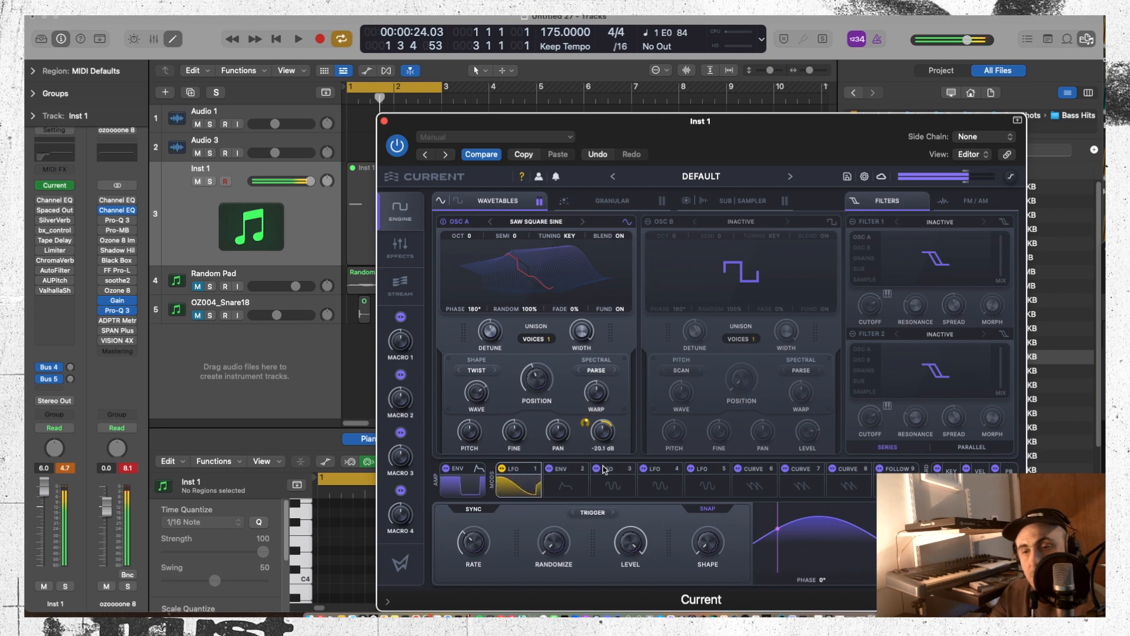
Adjust LFO 1's rate and shape it into a falling saw, raising OSC A's wavetable position slightly
left_click_drag(481, 544, 488, 518)
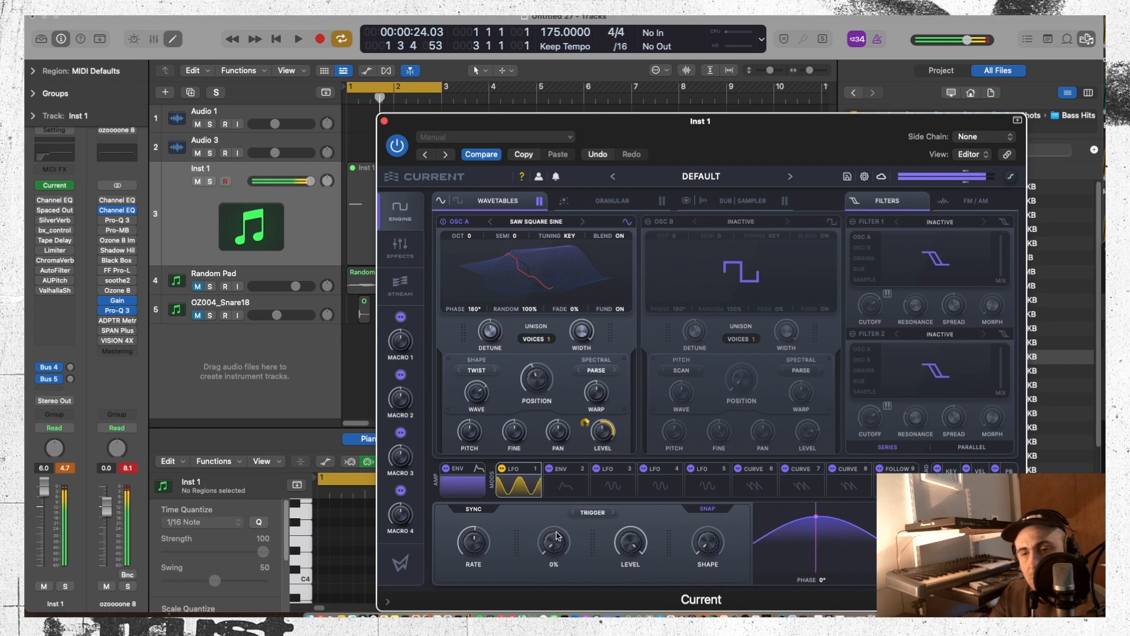
left_click_drag(708, 543, 710, 474)
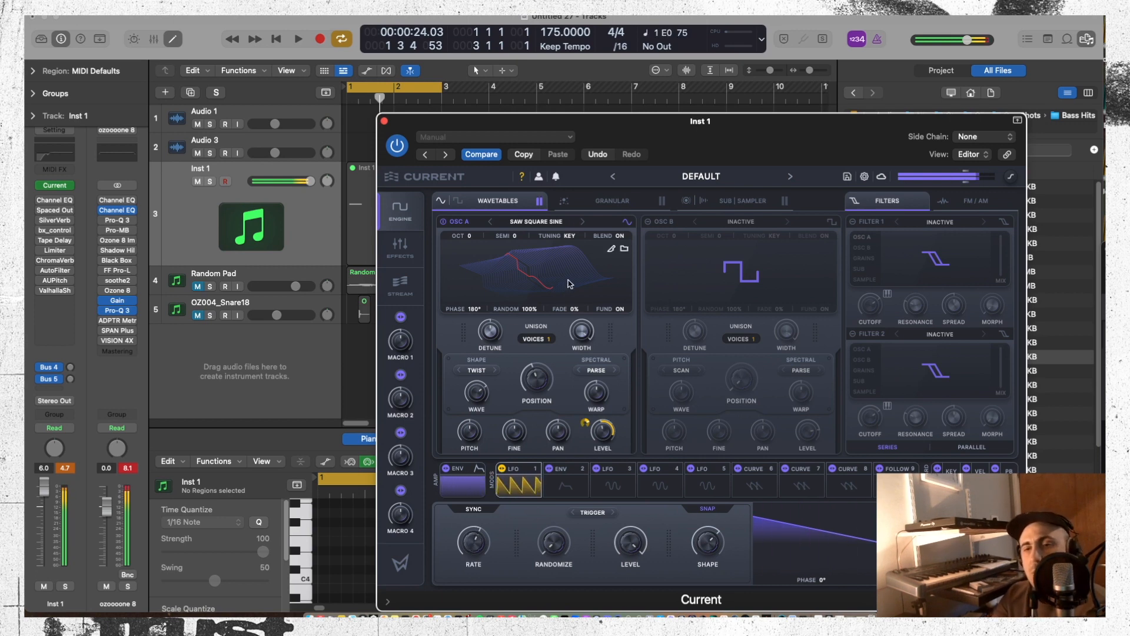
left_click_drag(535, 376, 533, 366)
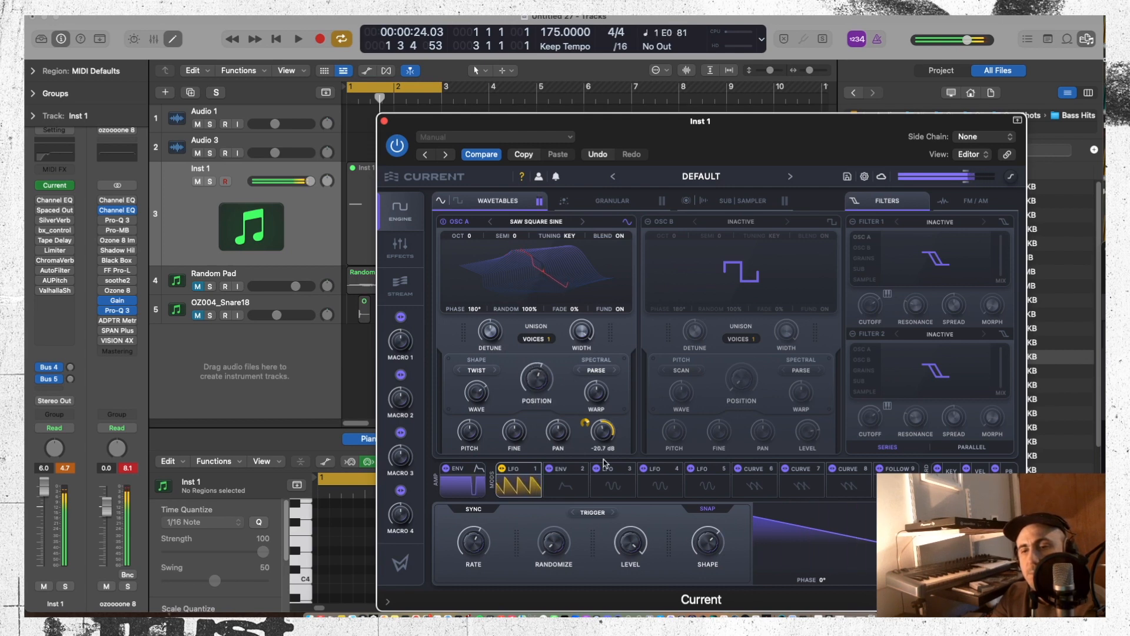
Activate OSC B and step through its wavetables to Series Stack
left_click(659, 238)
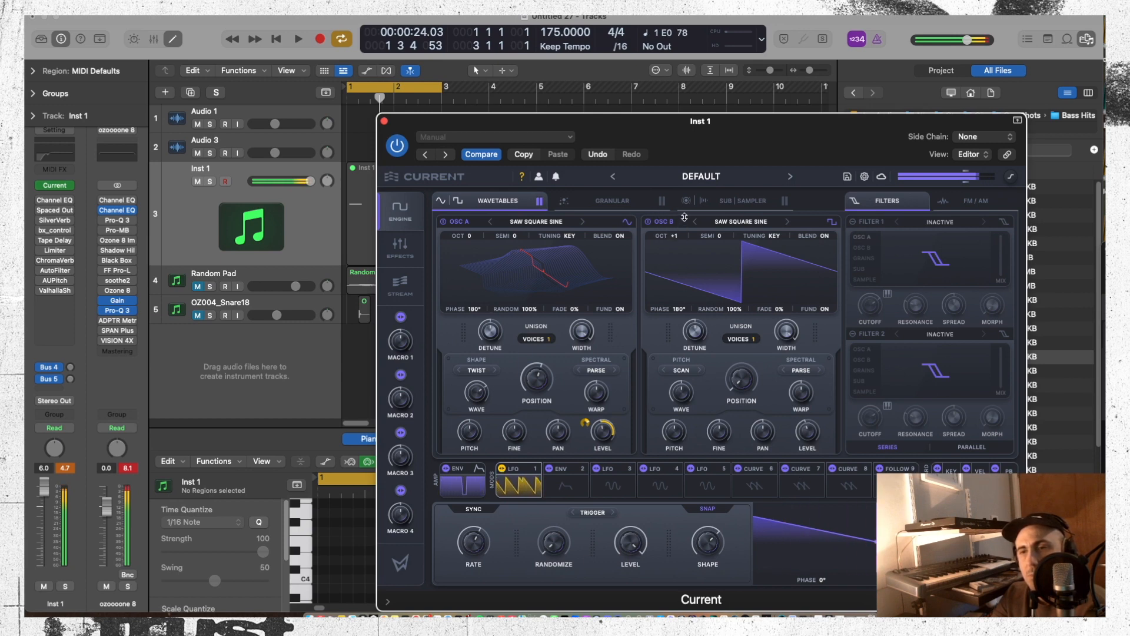
left_click(789, 222)
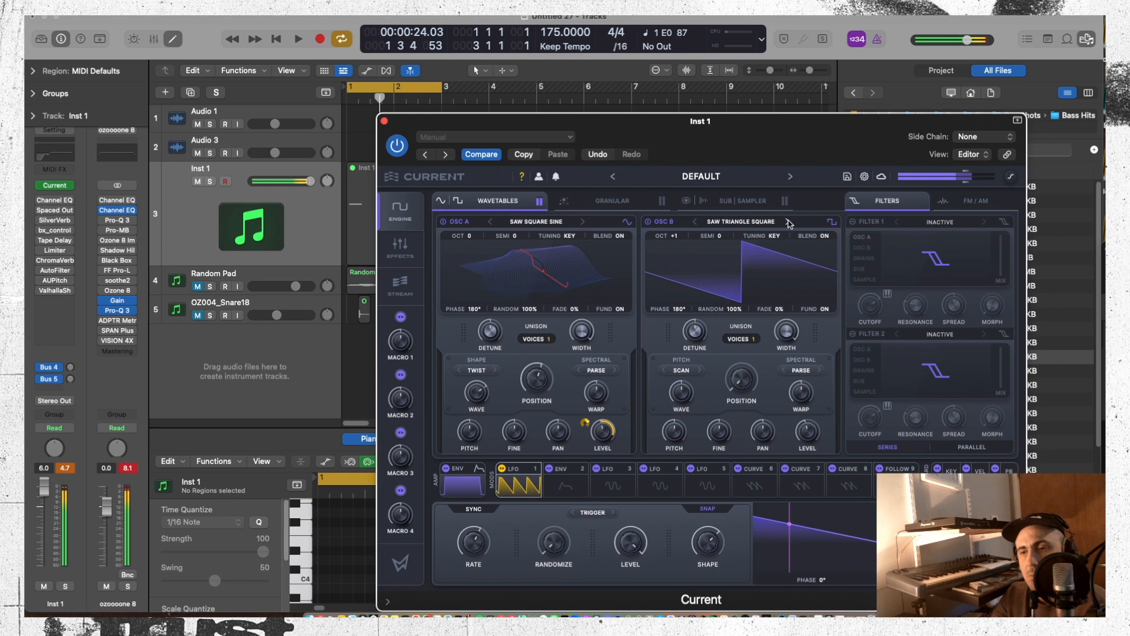
left_click(788, 222)
left_click(788, 222)
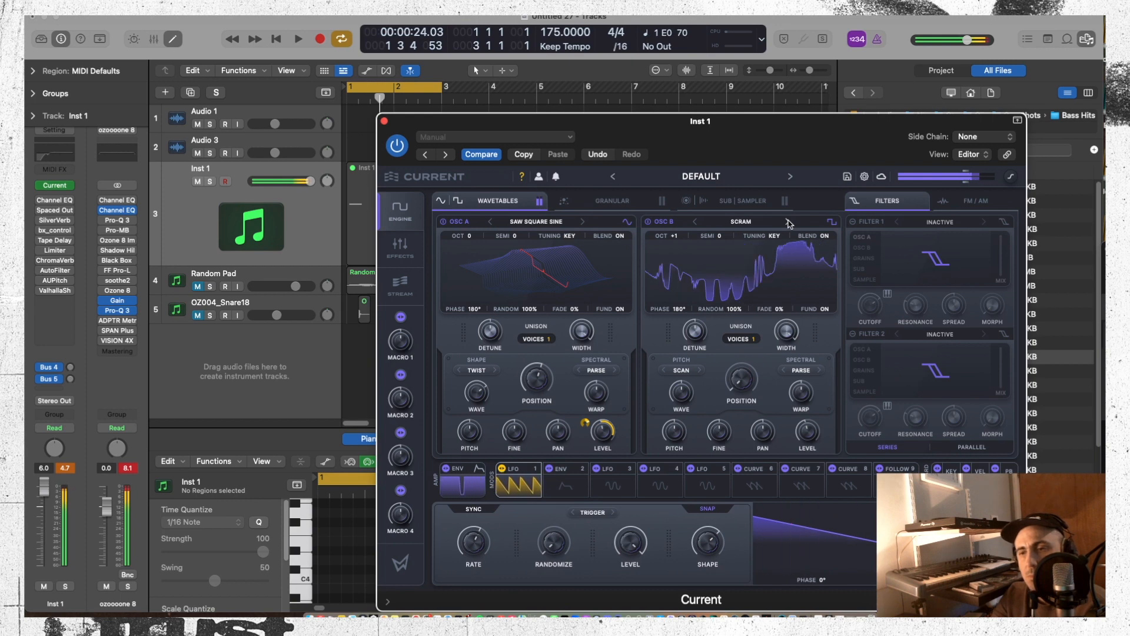
left_click(788, 222)
left_click(788, 222)
left_click(788, 222)
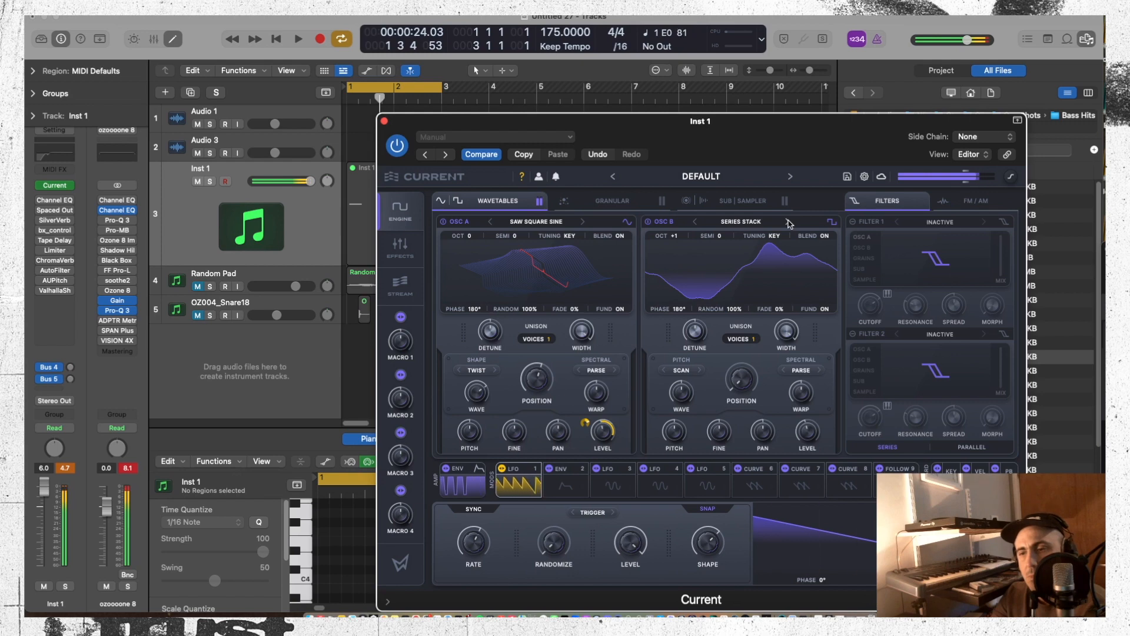
Reduce LFO 1's modulation depth on OSC A's level
left_click(980, 470)
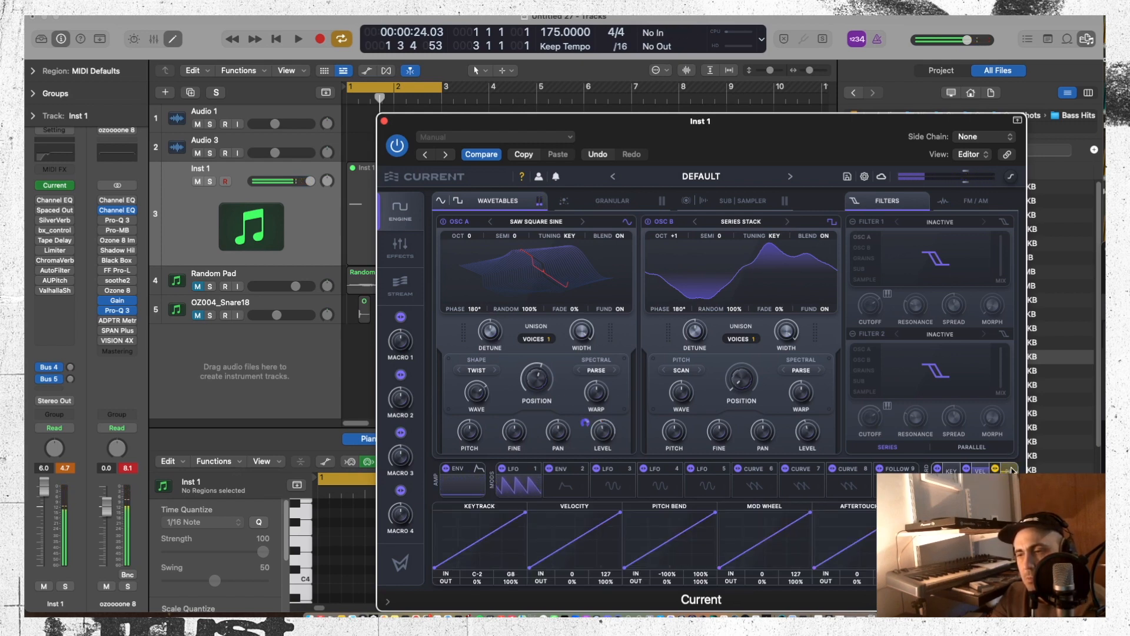
left_click(1009, 471)
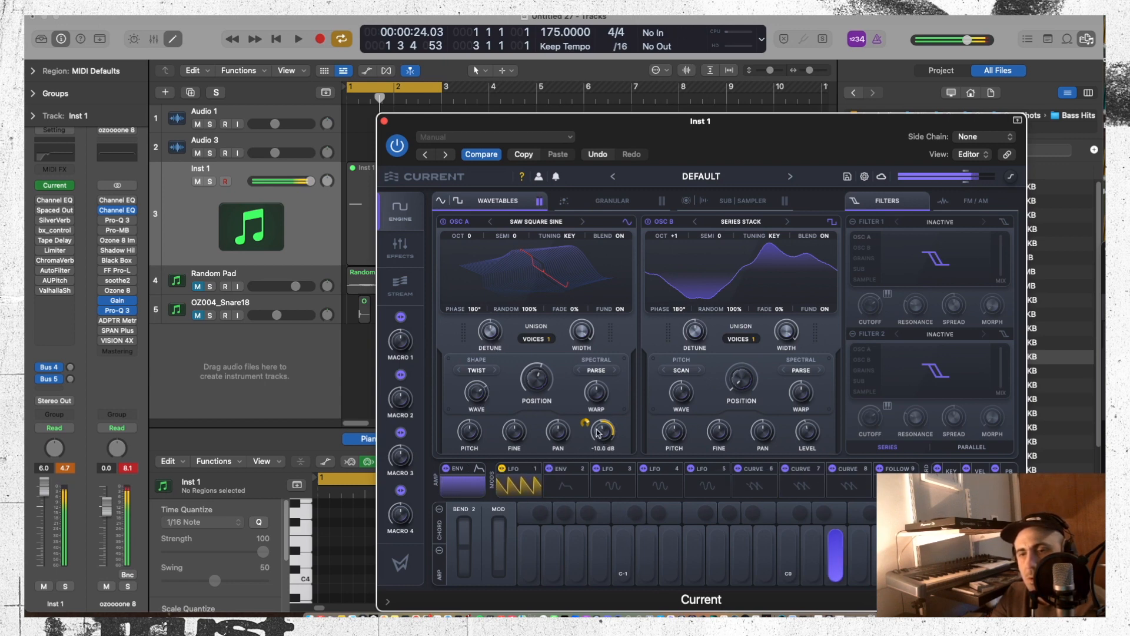
left_click_drag(586, 422, 590, 457)
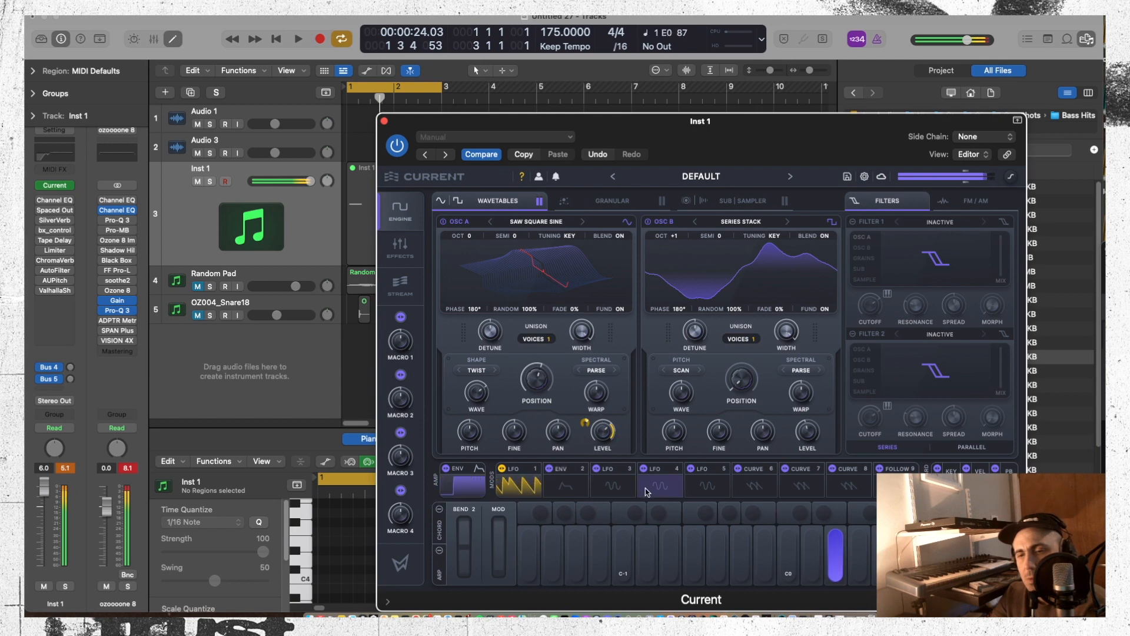
Morph LFO 1's shape into a triangle and try different Twist wave amounts on OSC A
left_click(518, 484)
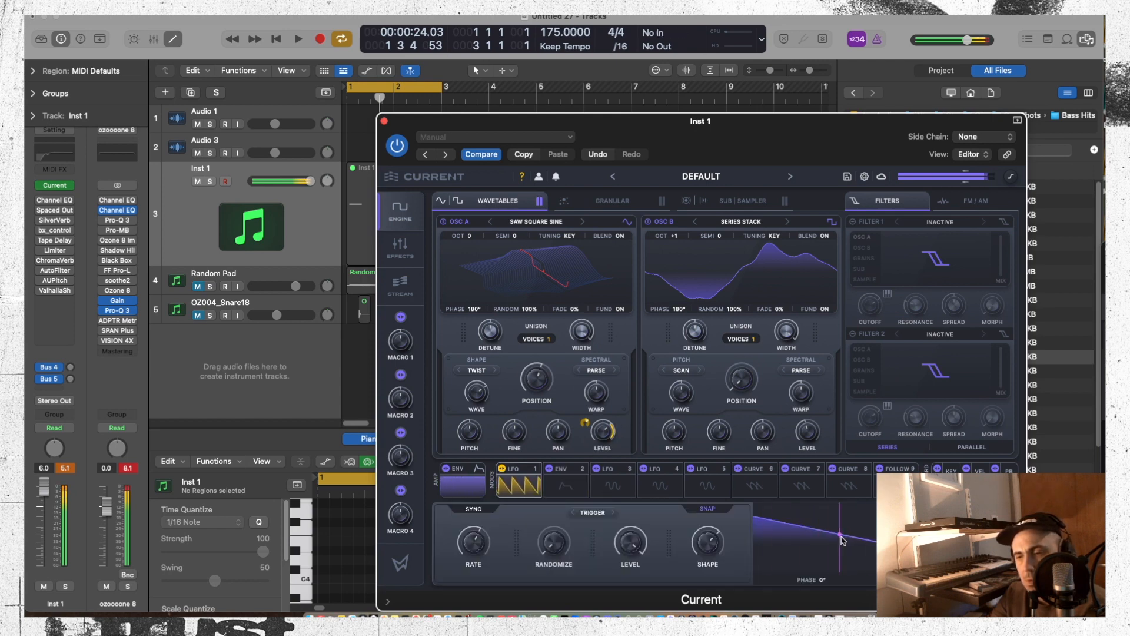
left_click_drag(708, 540, 709, 547)
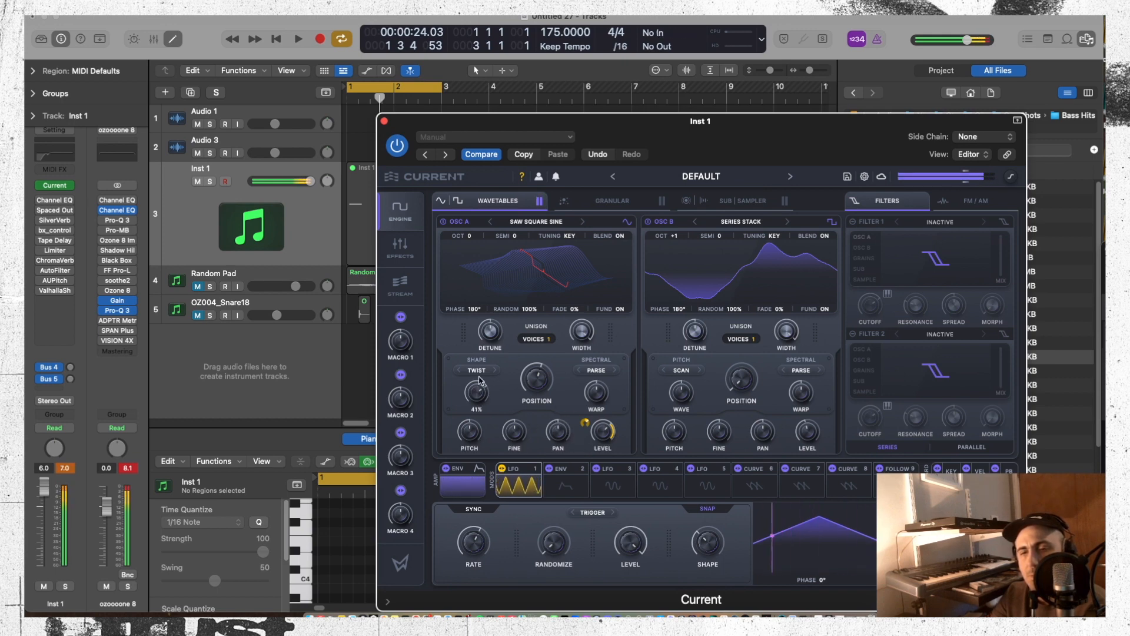
left_click_drag(486, 401, 484, 447)
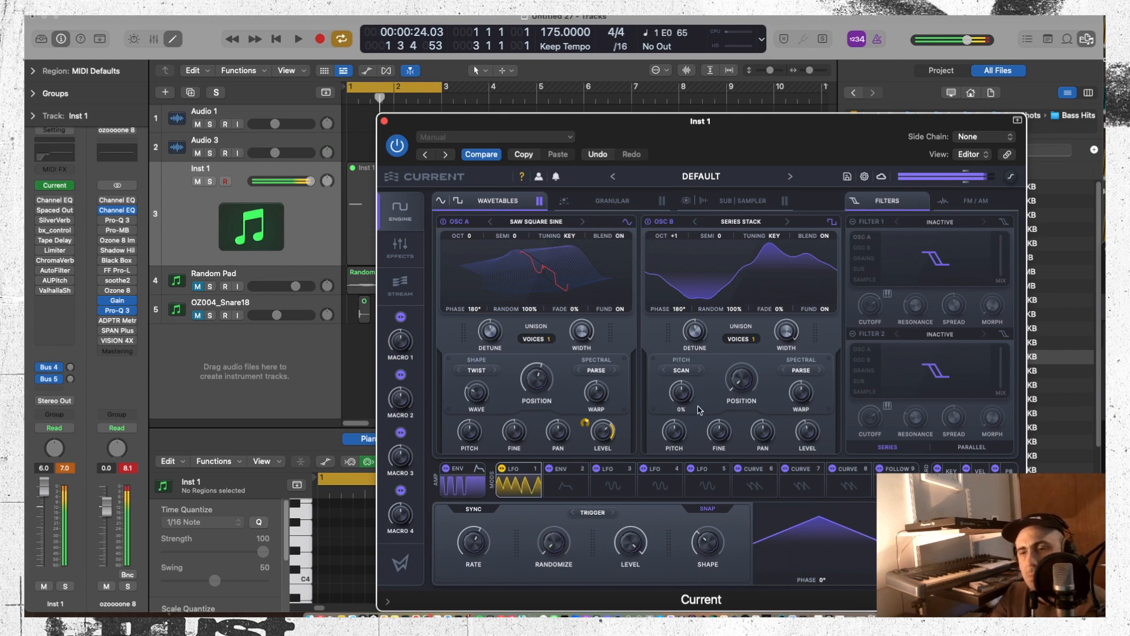
mouse_move(676, 436)
left_mouse_down()
mouse_move(678, 388)
mouse_move(690, 446)
left_mouse_up()
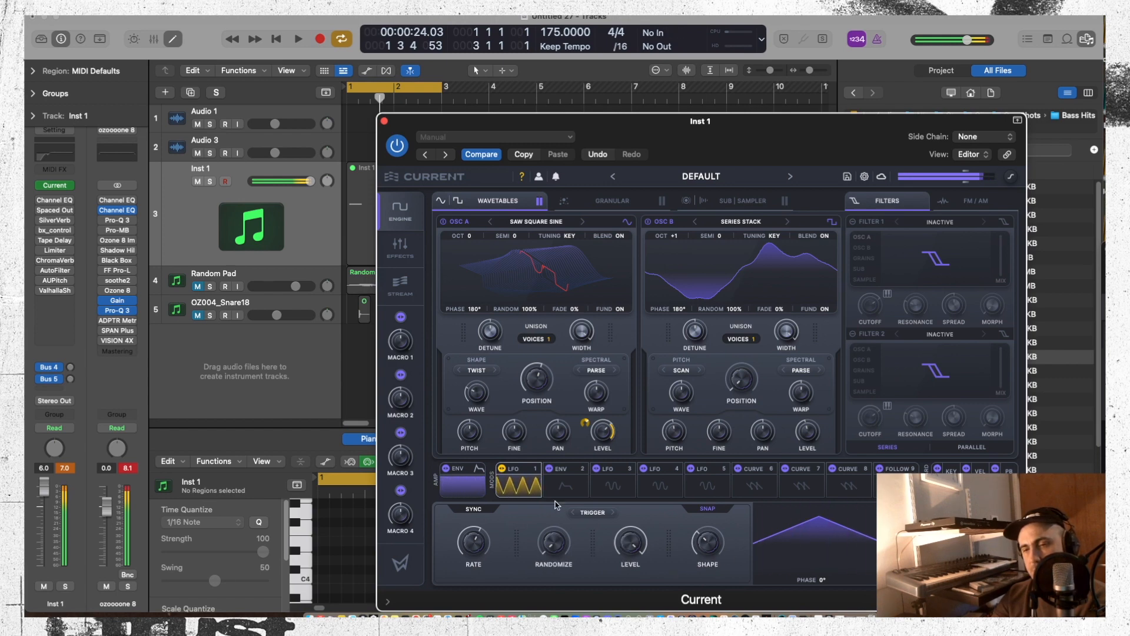
Modulate OSC A's level with ENV 2 and give the envelope an instant attack and a curved decay to a lower sustain
left_click(564, 484)
left_click_drag(709, 507, 719, 506)
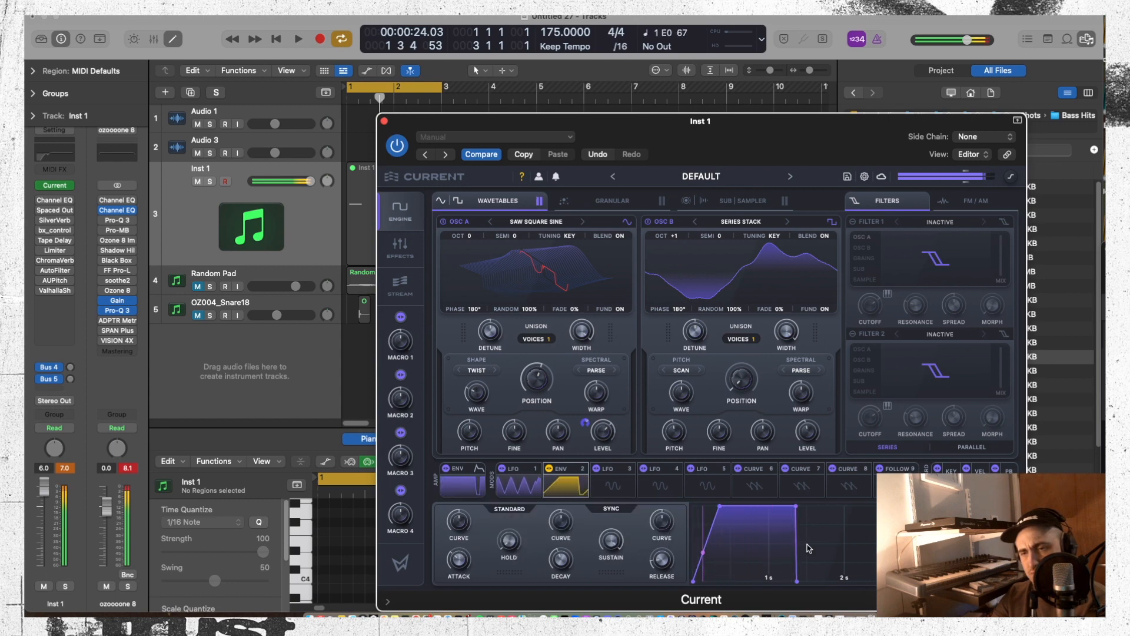
right_click(660, 523)
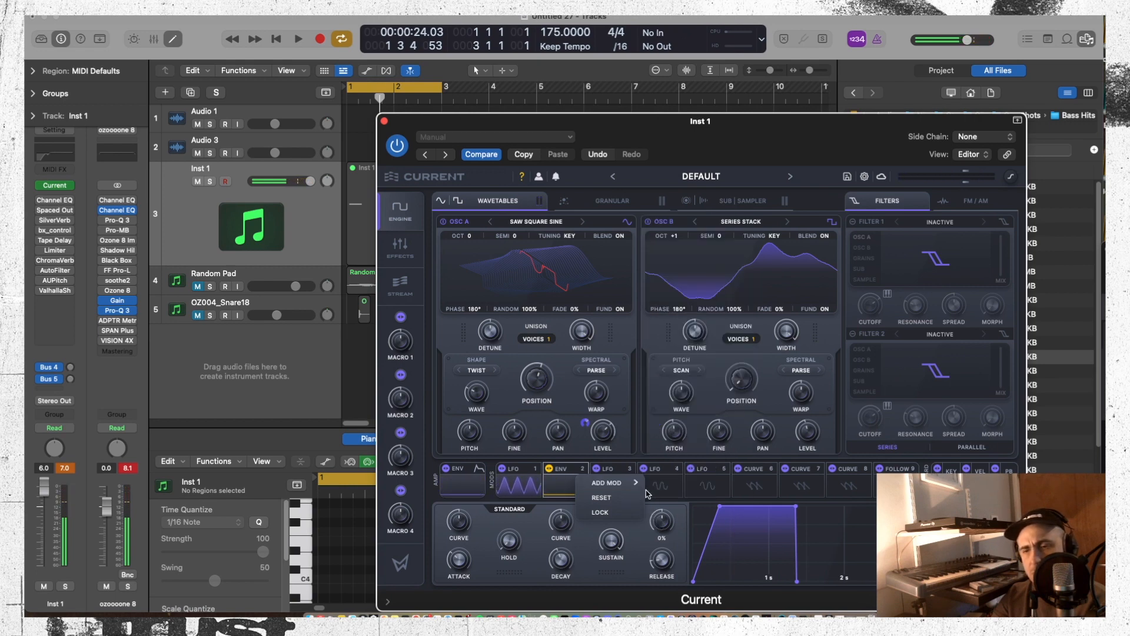
mouse_move(627, 481)
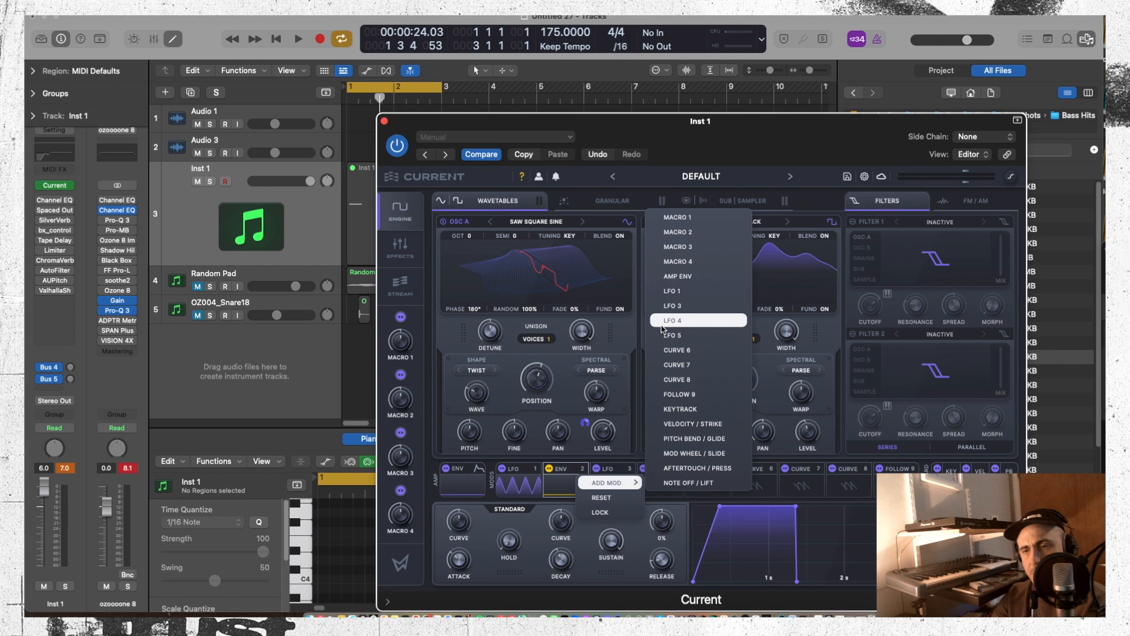
left_click(616, 415)
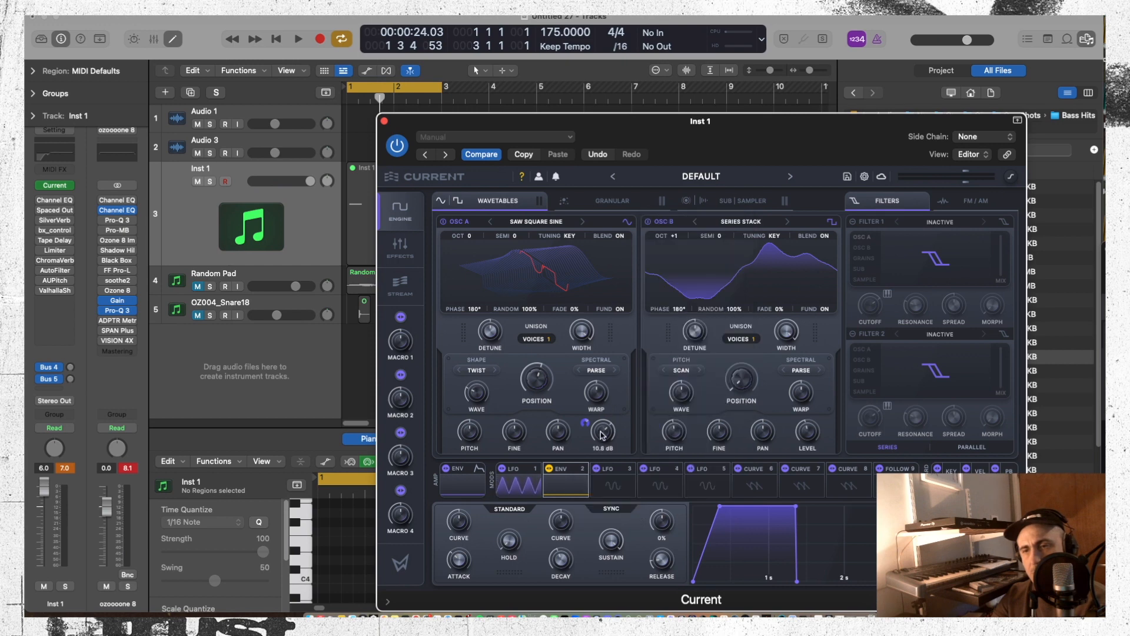
left_click(630, 473)
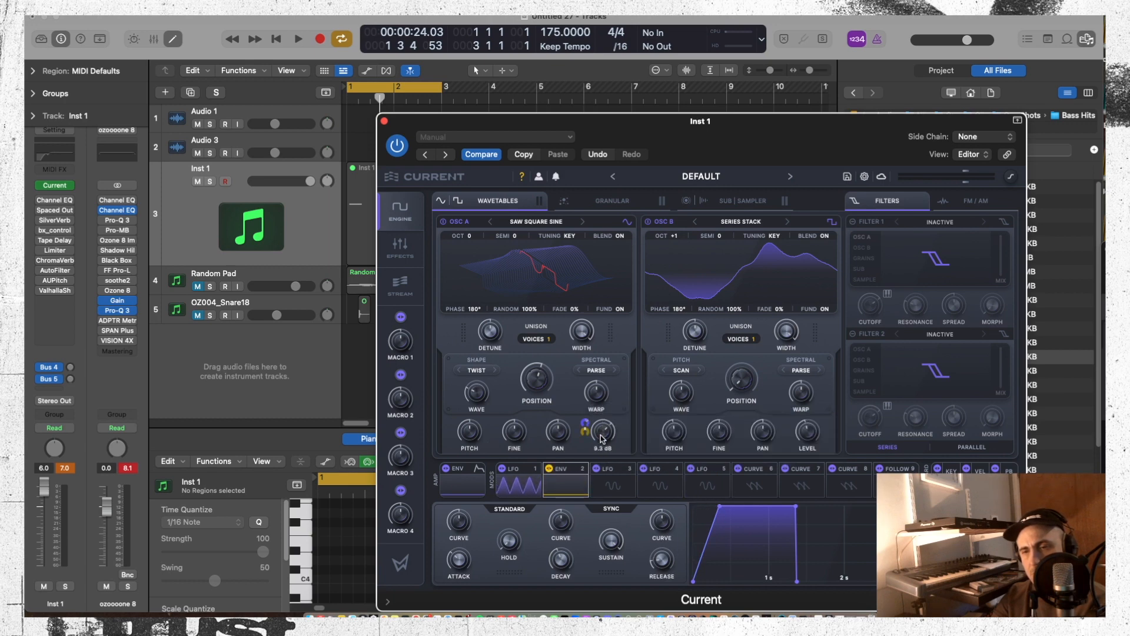
left_click_drag(584, 432, 584, 408)
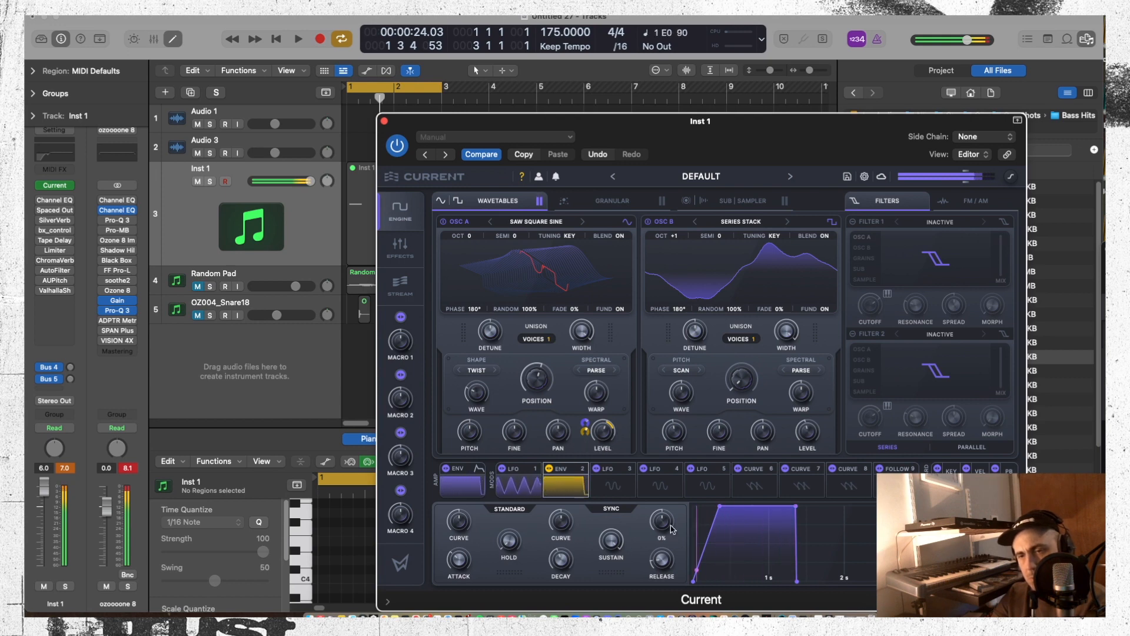
left_click_drag(729, 510, 730, 543)
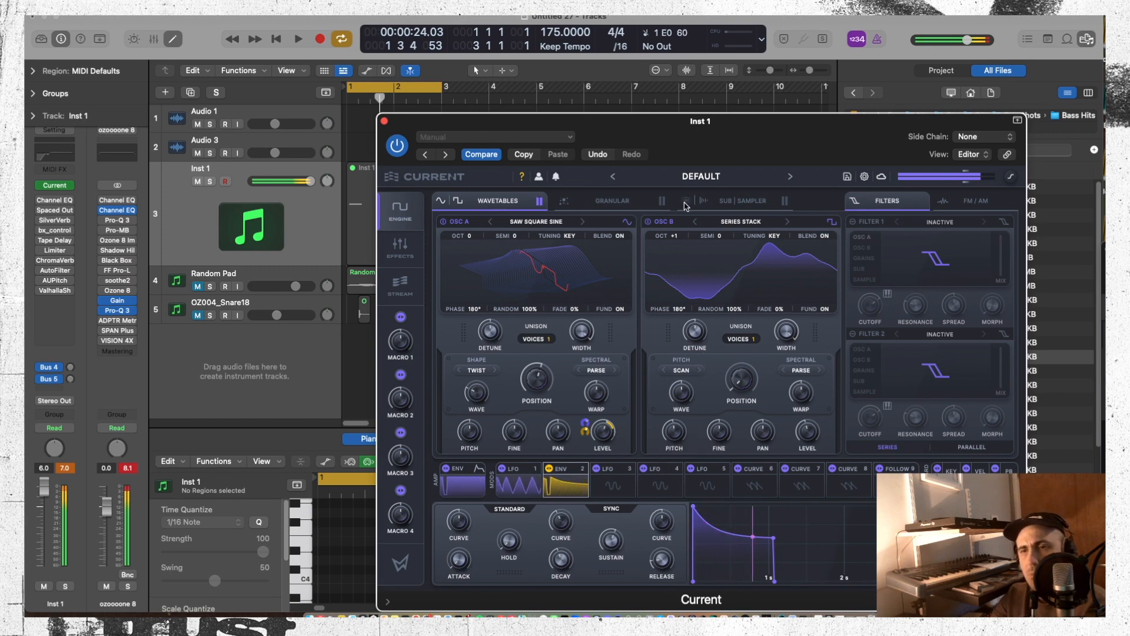
Activate the Sub oscillator with the Smooth waveform and turn its Direct Out on
left_click(743, 200)
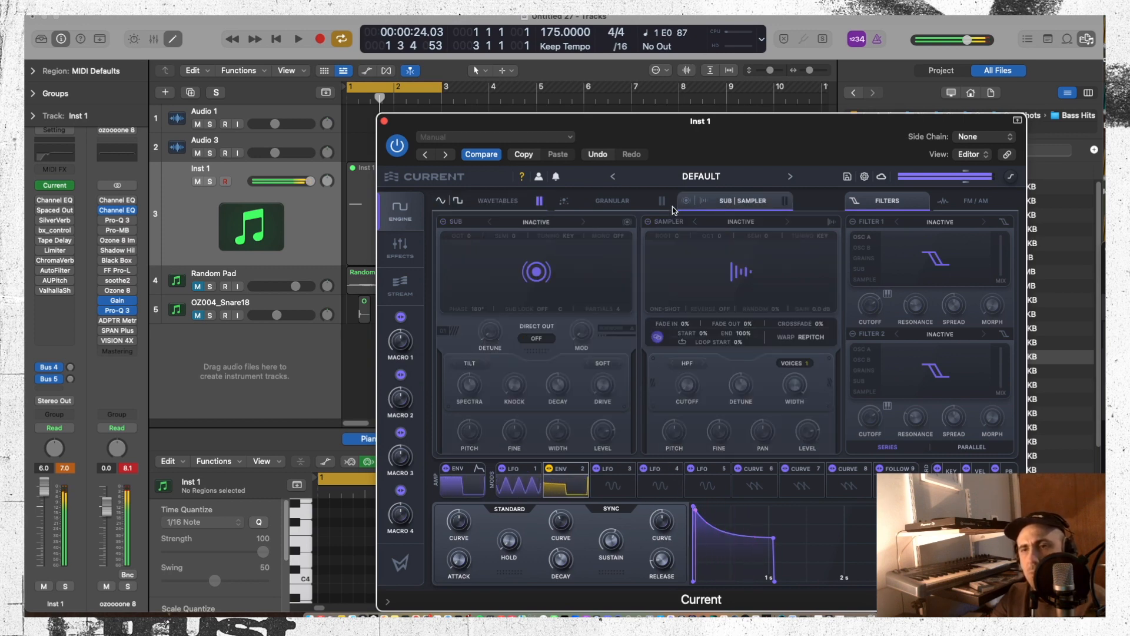
left_click(443, 222)
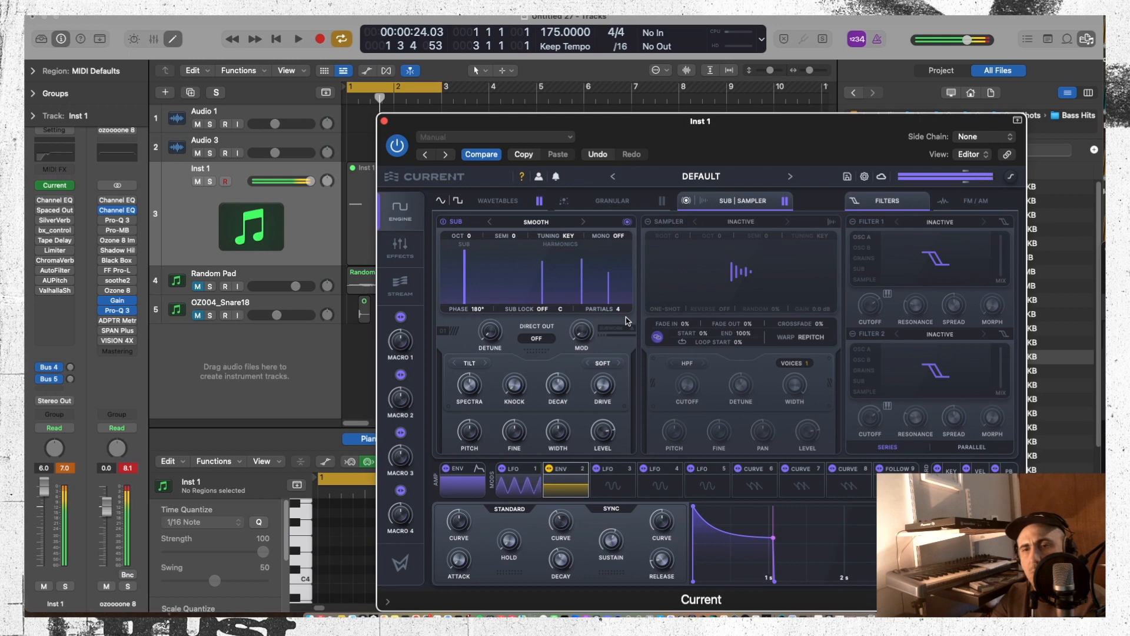
left_click(541, 338)
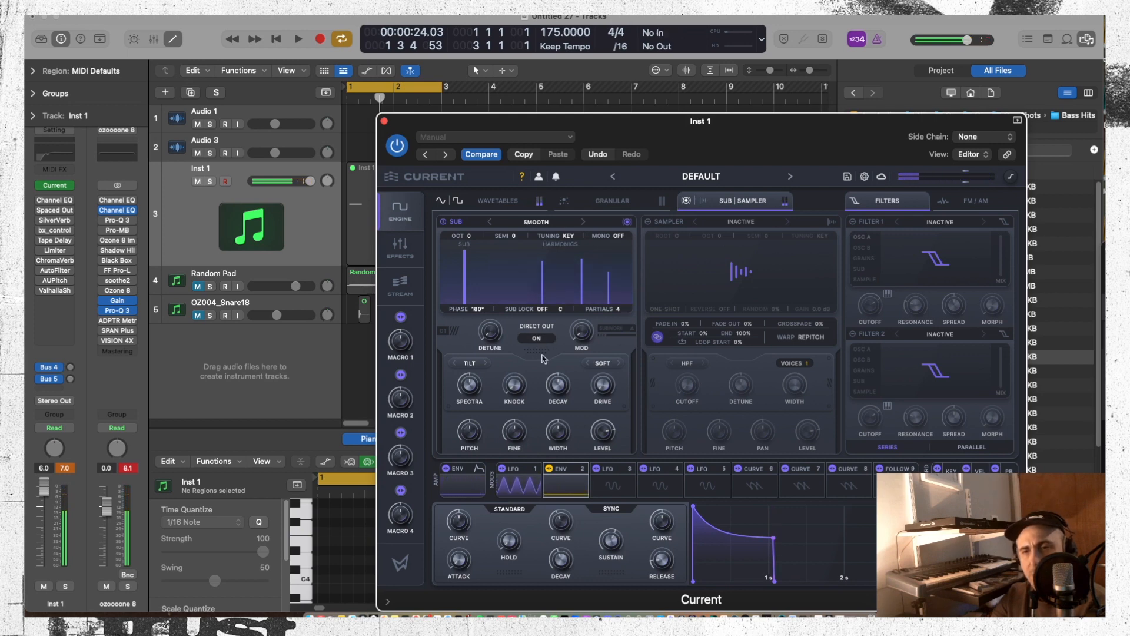
left_click(498, 201)
Add a Morph EQ effect and create a high-pass band at about 170 Hz
left_click(400, 247)
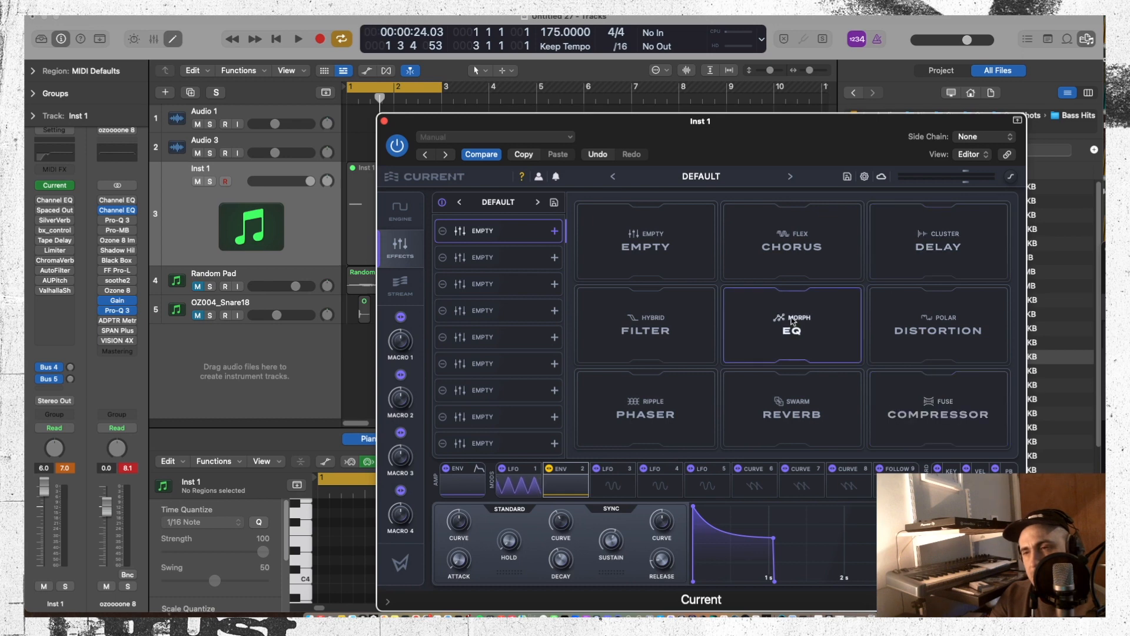
left_click(759, 328)
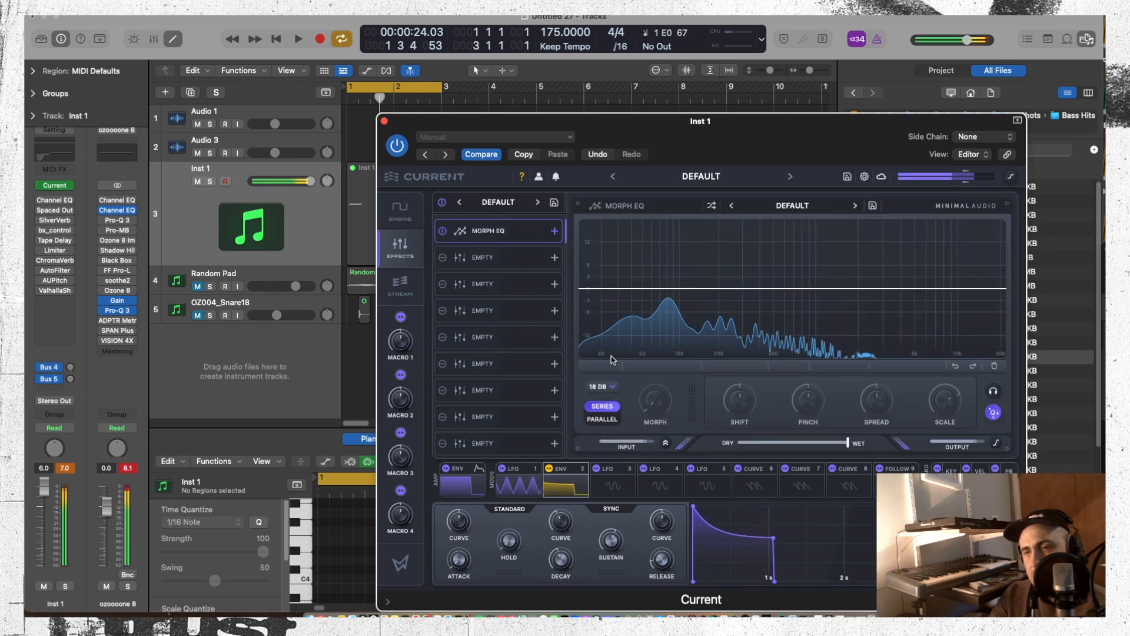
left_click(592, 289)
left_click_drag(592, 289, 717, 307)
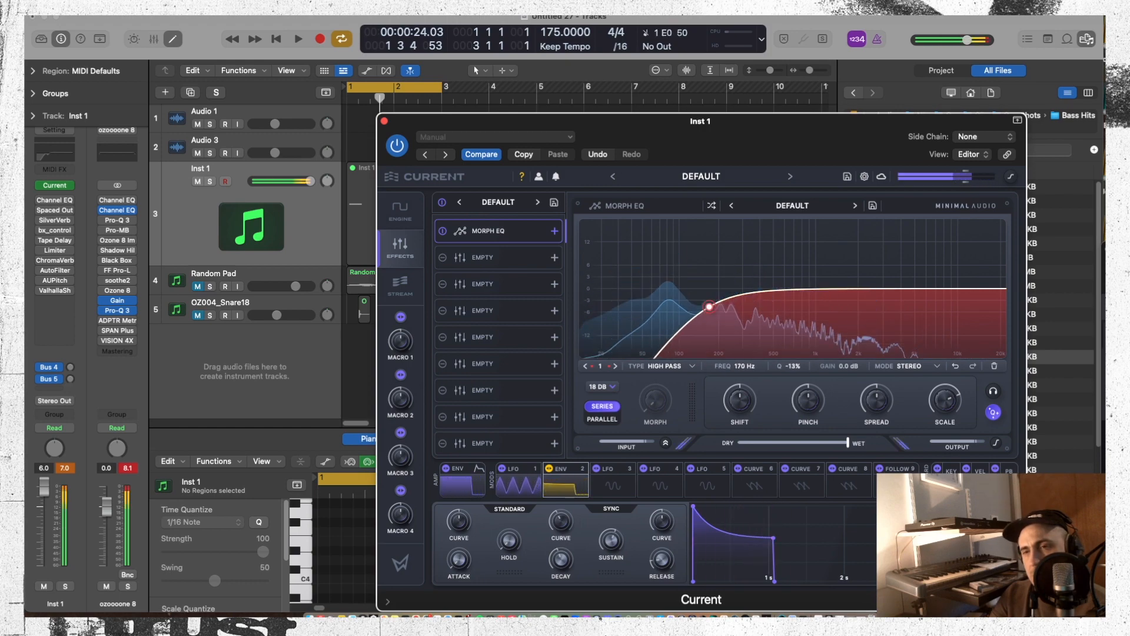
Switch the Sub oscillator to Soft Saw, adjusting its level and setting its Mod amount to 81%
left_click(403, 216)
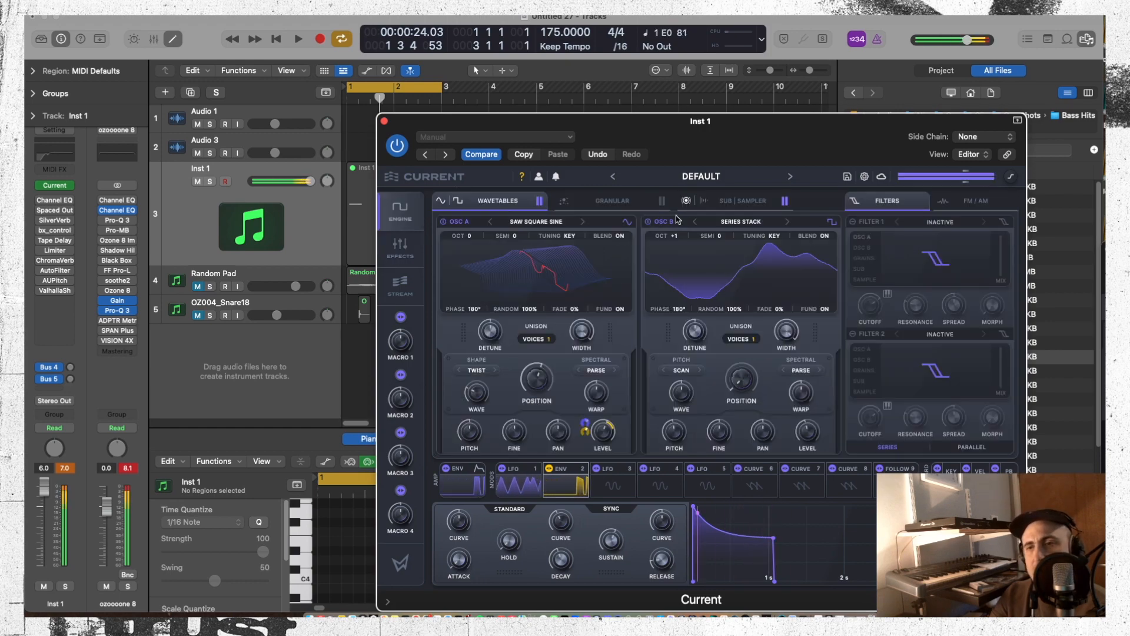
left_click(743, 201)
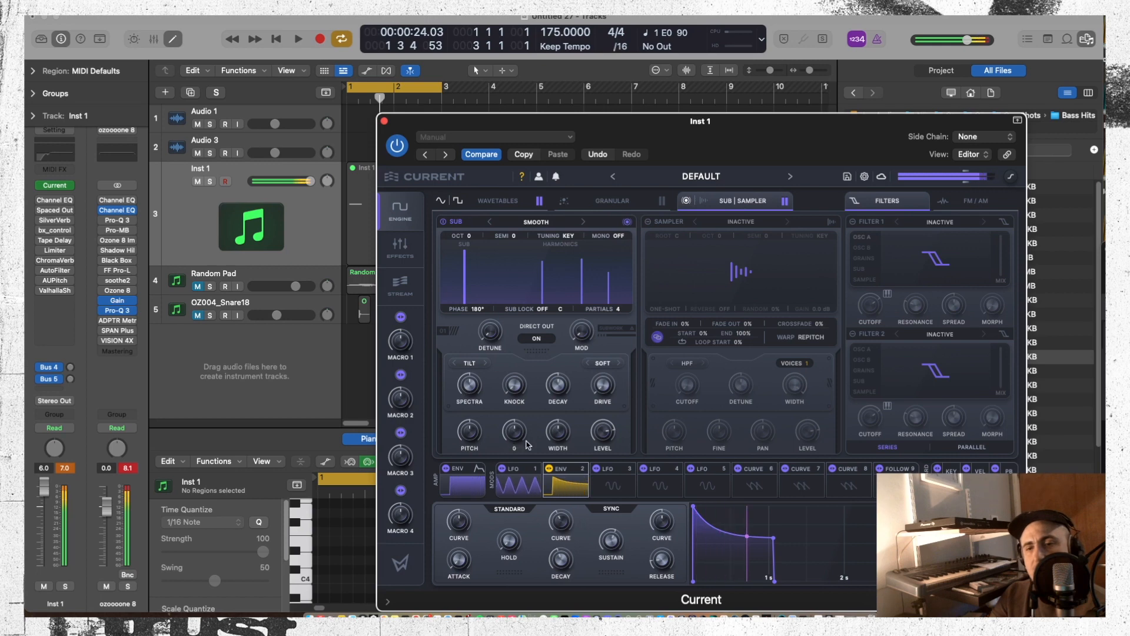
mouse_move(605, 435)
left_mouse_down()
mouse_move(618, 366)
mouse_move(619, 438)
left_mouse_up()
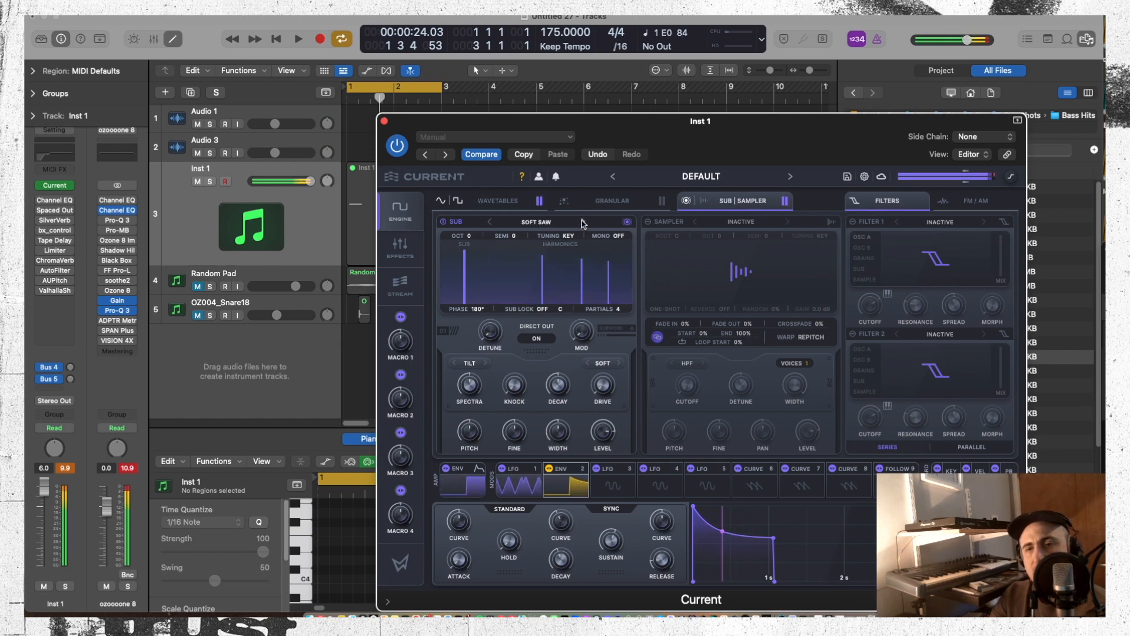
left_click_drag(488, 334, 492, 331)
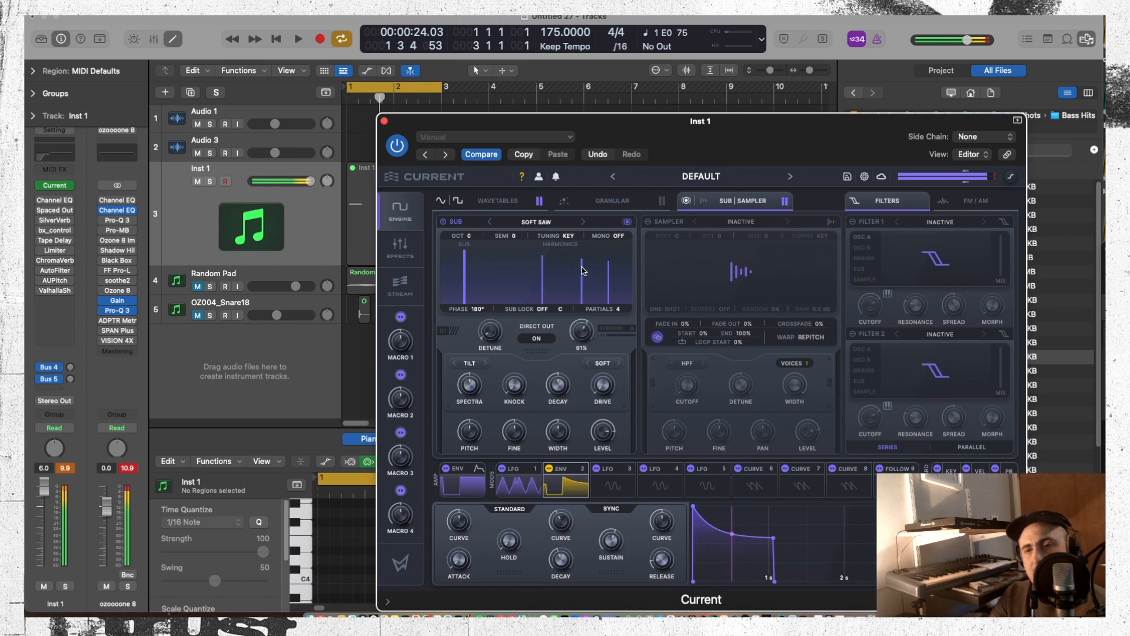
Switch the Sub oscillator to Soft Square and adjust its width
mouse_move(595, 348)
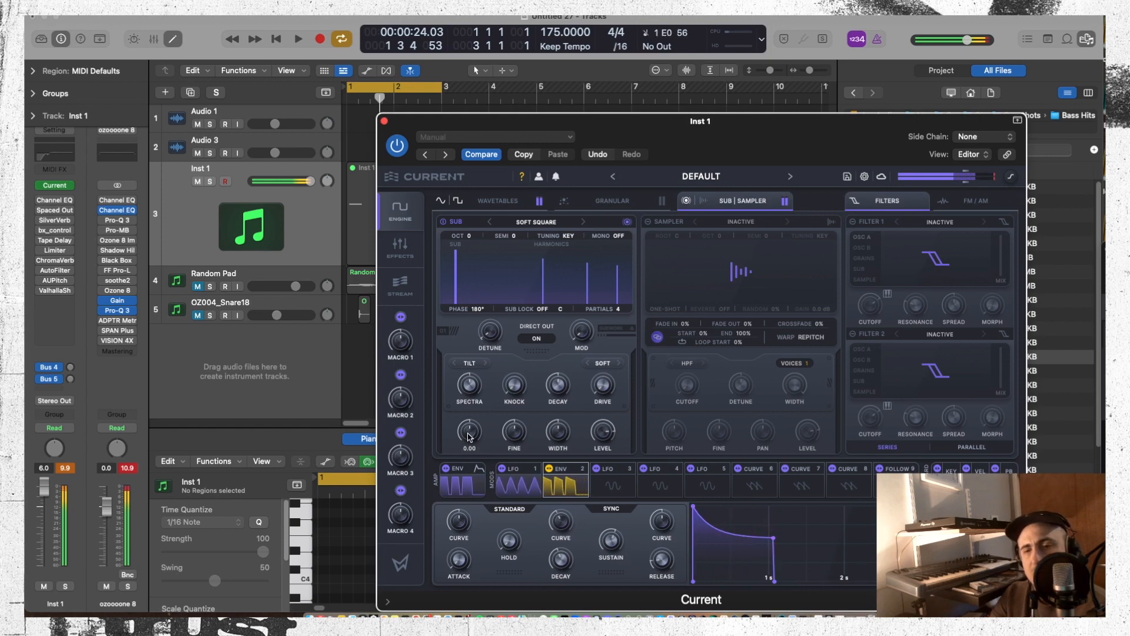
left_click_drag(555, 439, 562, 402)
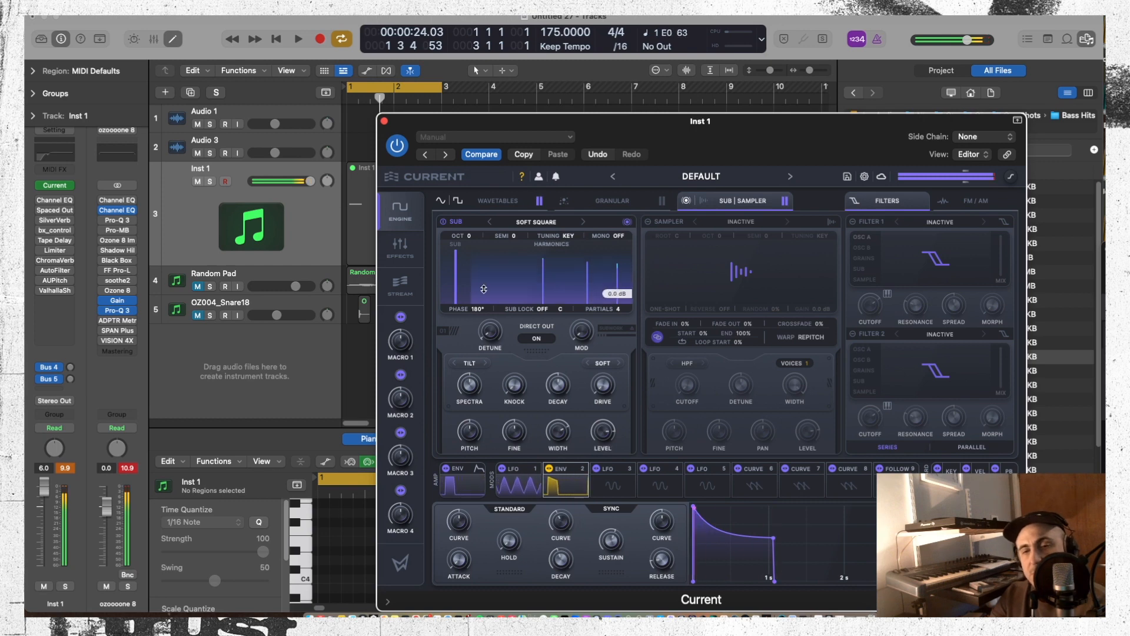
Select LFO 4 and add a Hybrid Filter in the effect slot after the Morph EQ
left_click(498, 200)
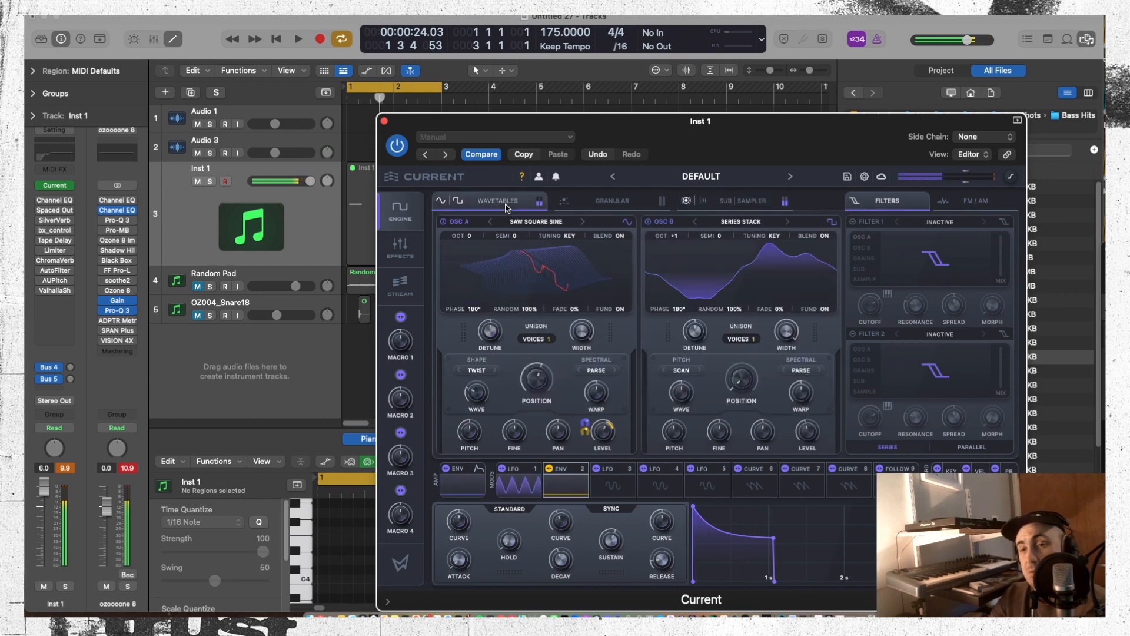
left_click(662, 481)
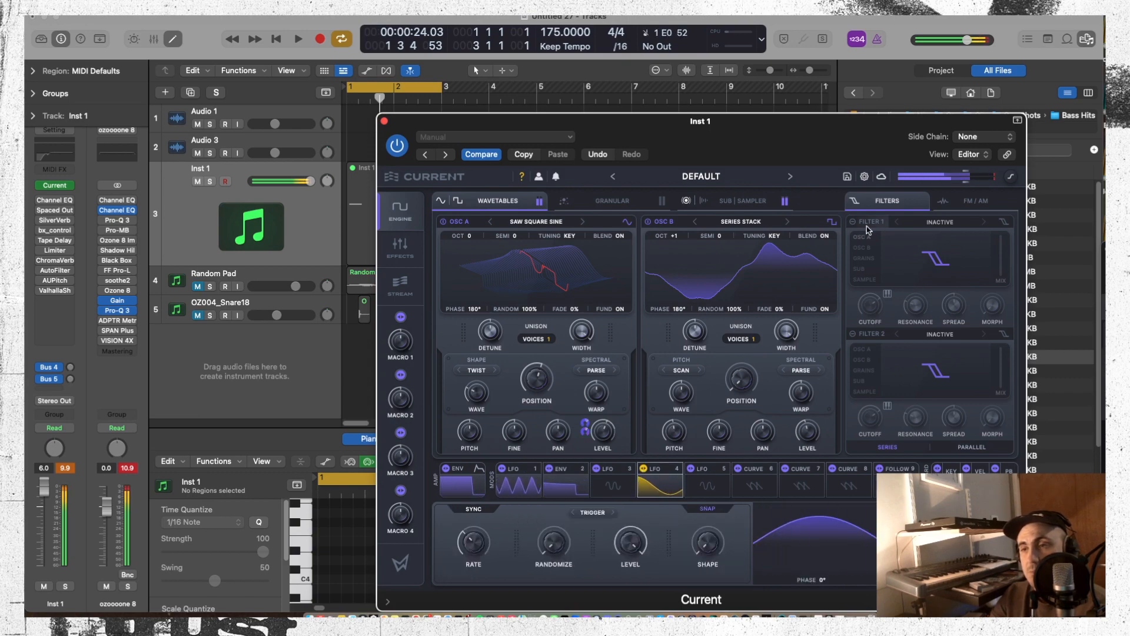
left_click(400, 247)
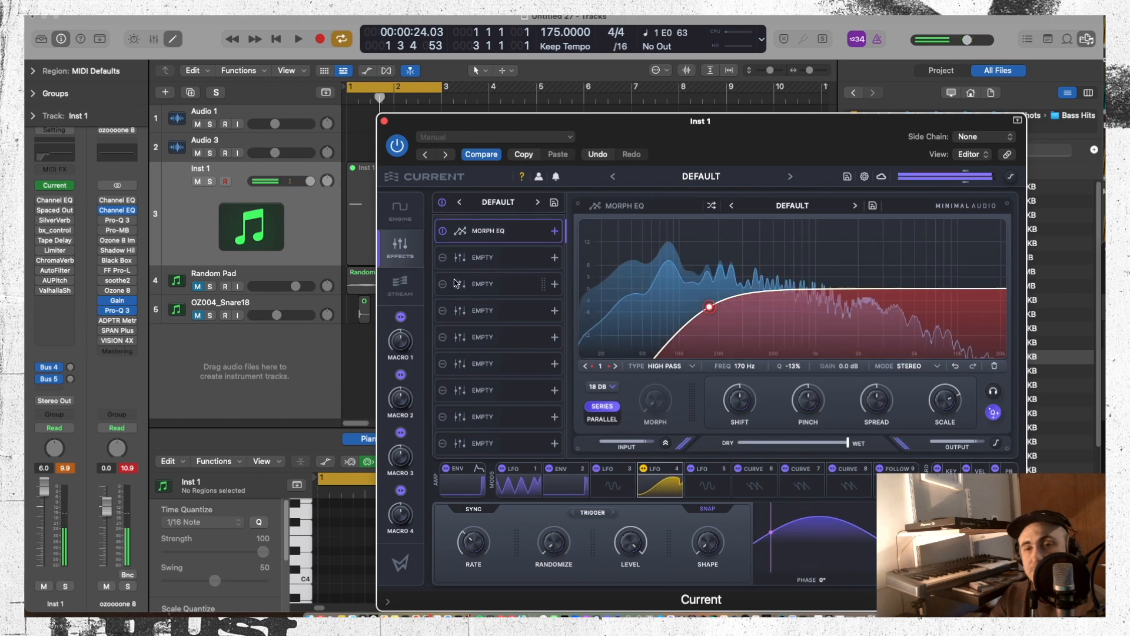
left_click(493, 259)
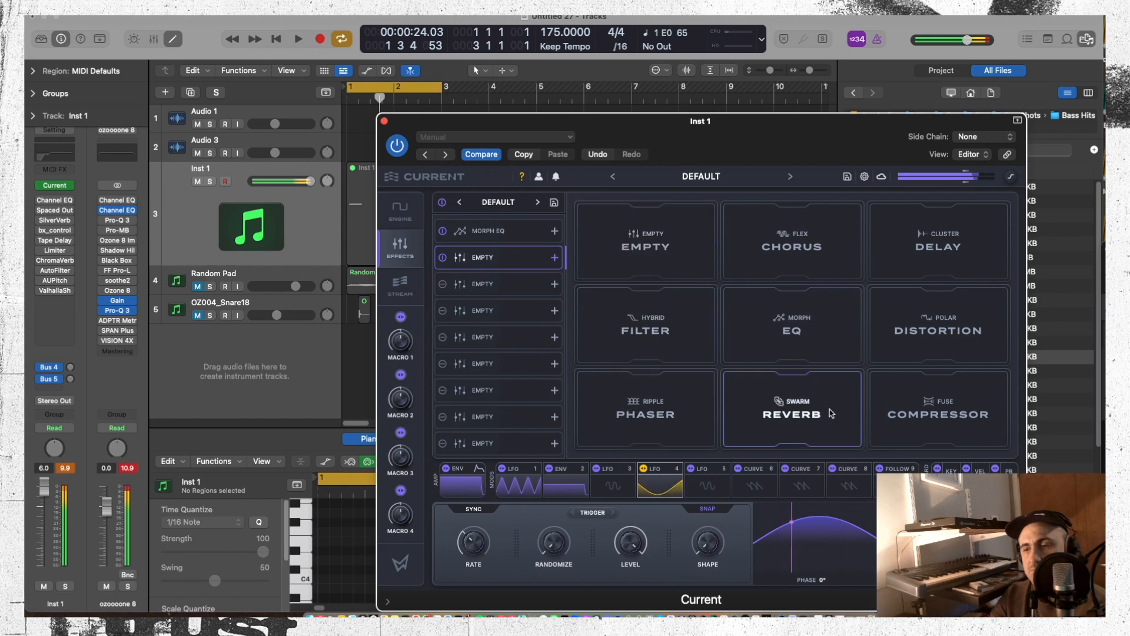
left_click(659, 340)
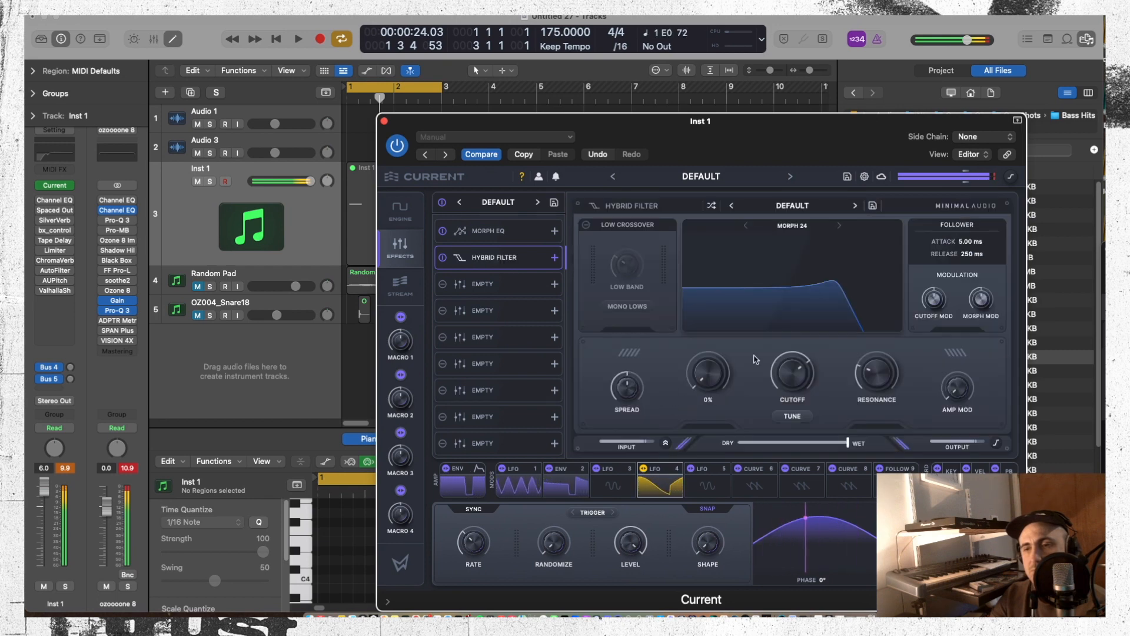
Step through the Hybrid Filter presets to HP Pulse Cut and set its cutoff to 20.0 kHz
left_click(854, 206)
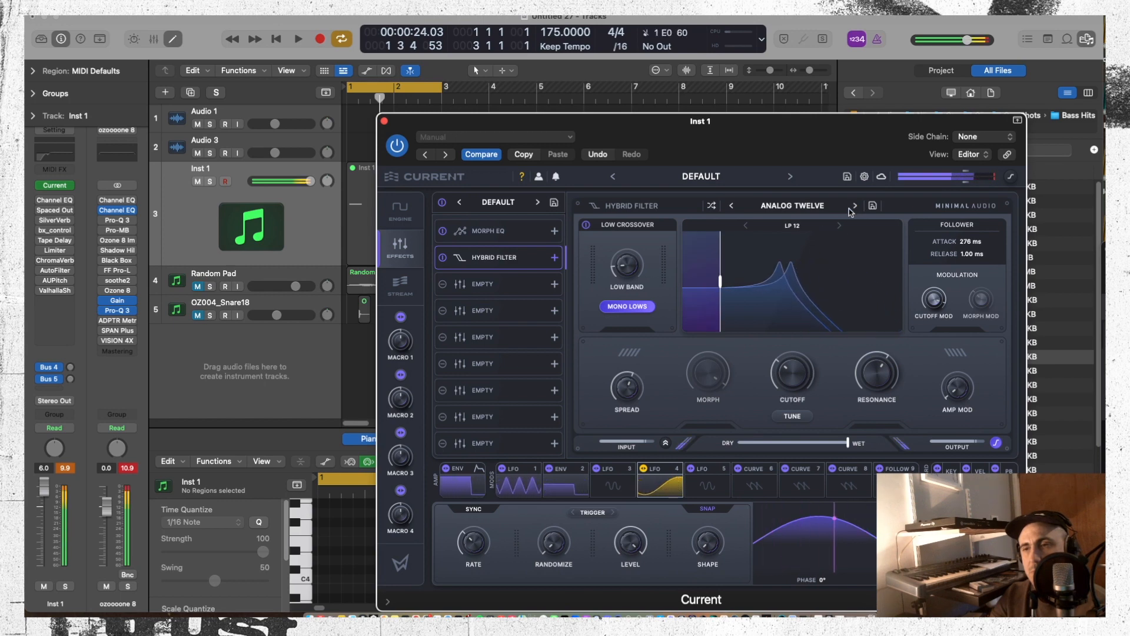
left_click(854, 205)
left_click(854, 206)
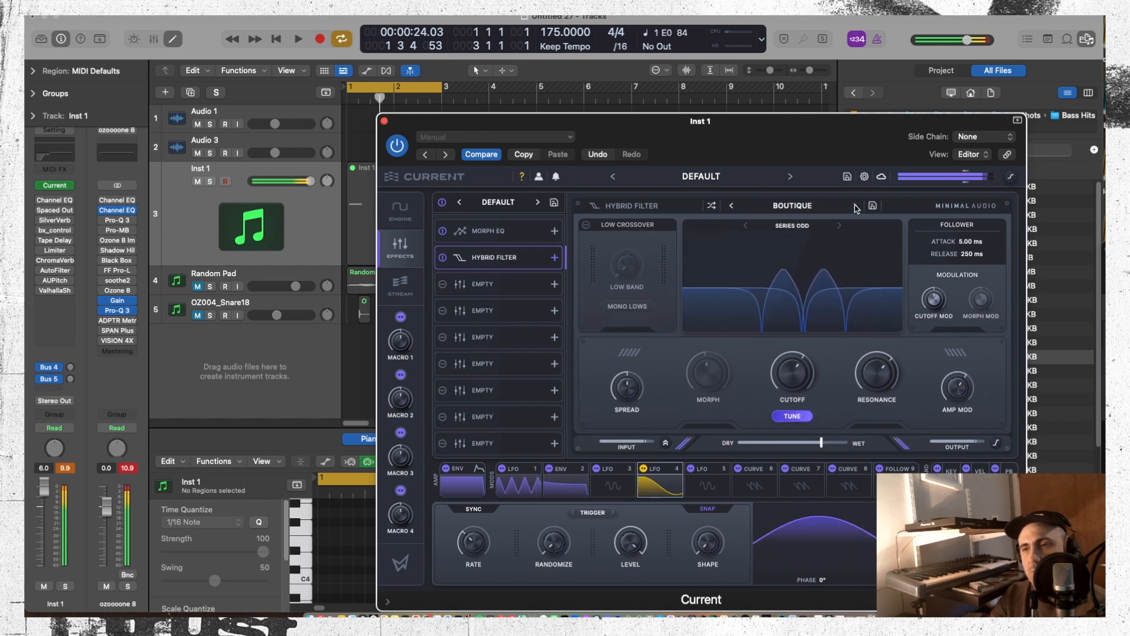
left_click(855, 206)
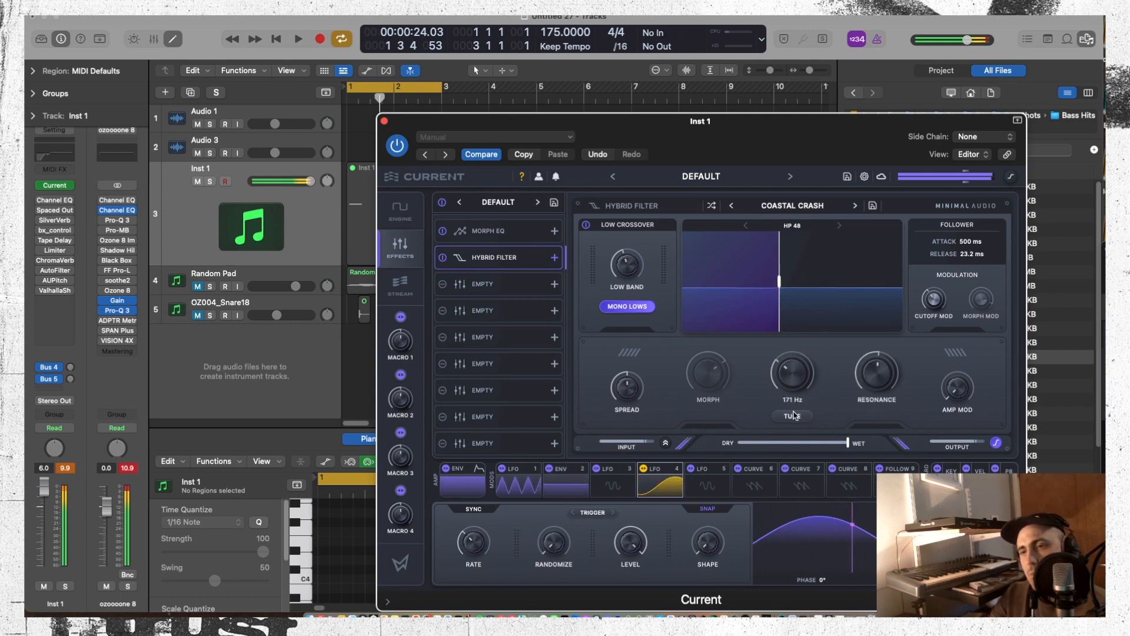
left_click(854, 205)
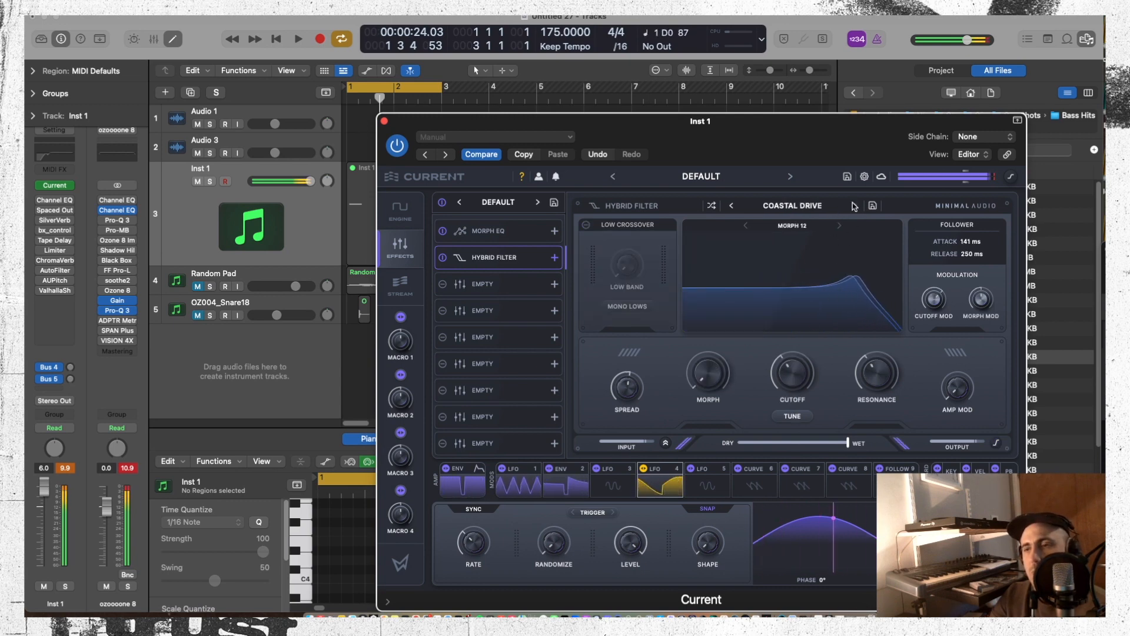
left_click(855, 206)
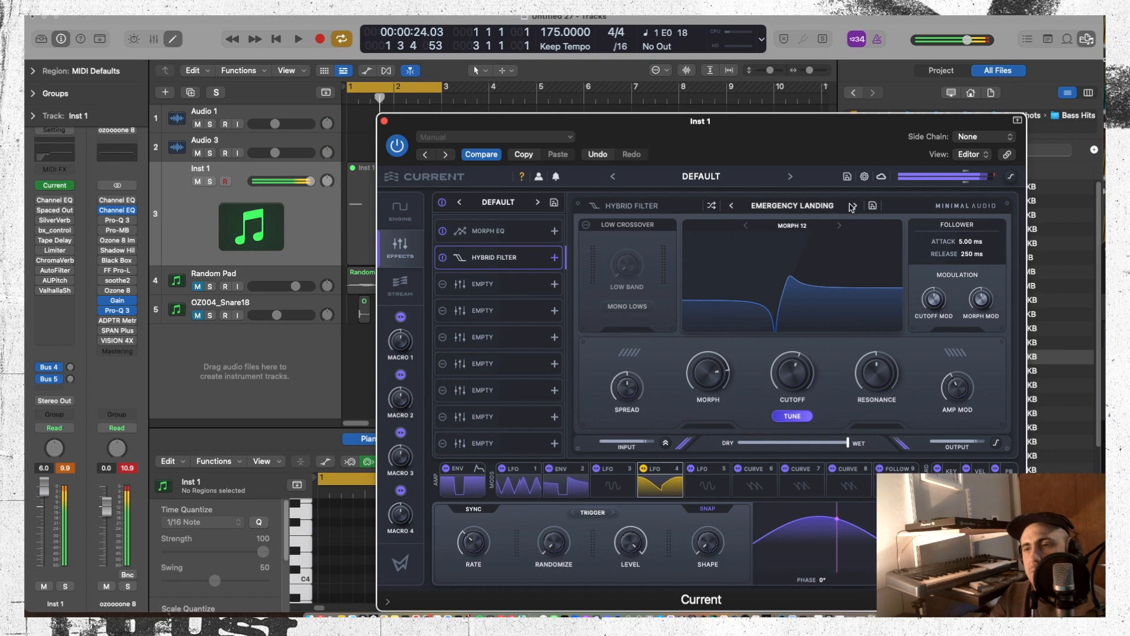
left_click(853, 206)
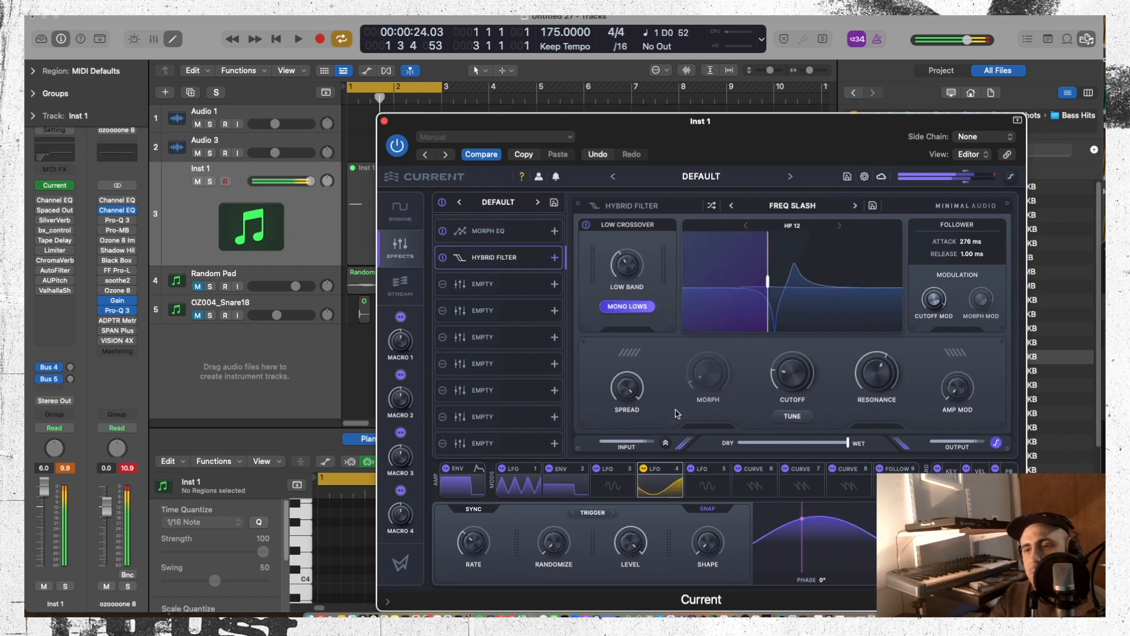
left_click(855, 206)
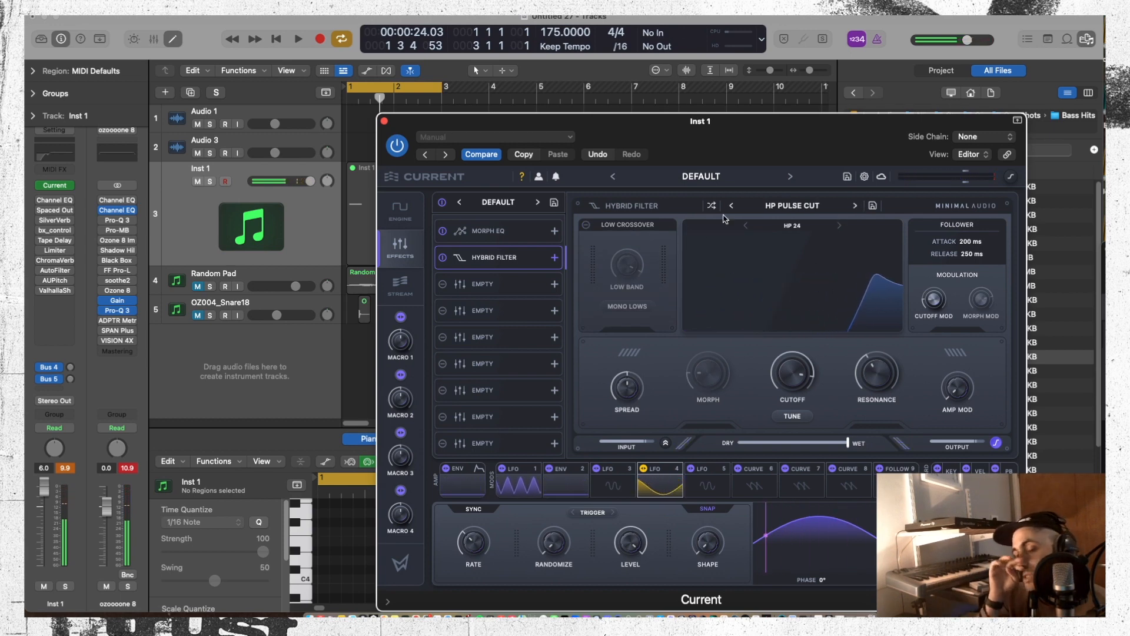
mouse_move(792, 373)
left_mouse_down()
mouse_move(791, 411)
mouse_move(795, 370)
left_mouse_up()
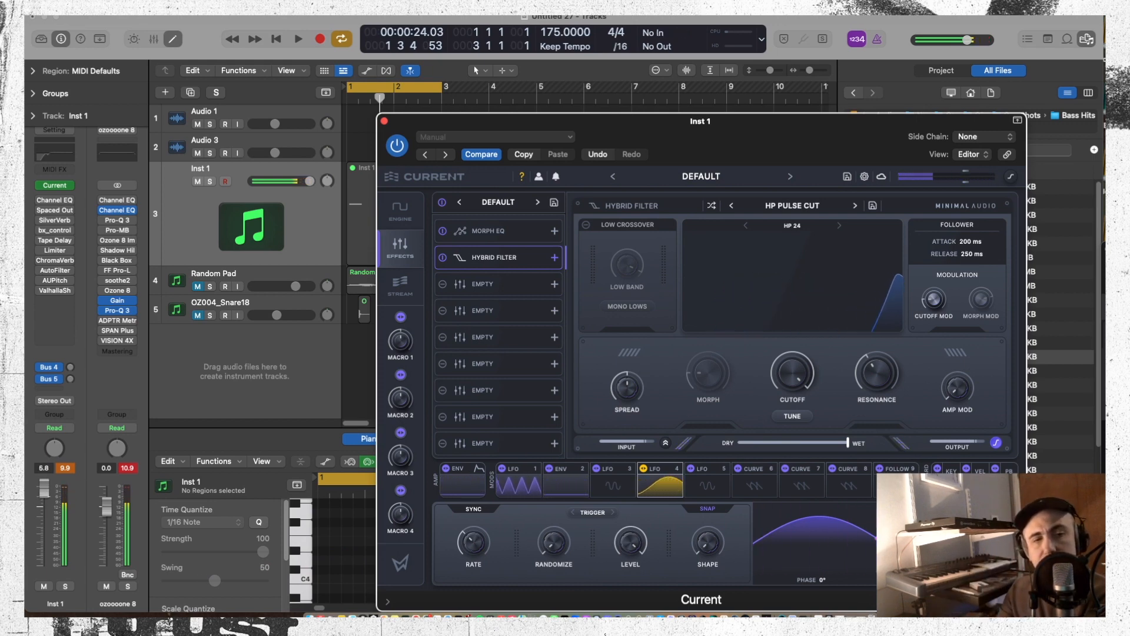
Lower the Inst 1 channel volume to -3.2 dB and adjust the Hybrid Filter's resonance
left_click_drag(44, 517, 44, 517)
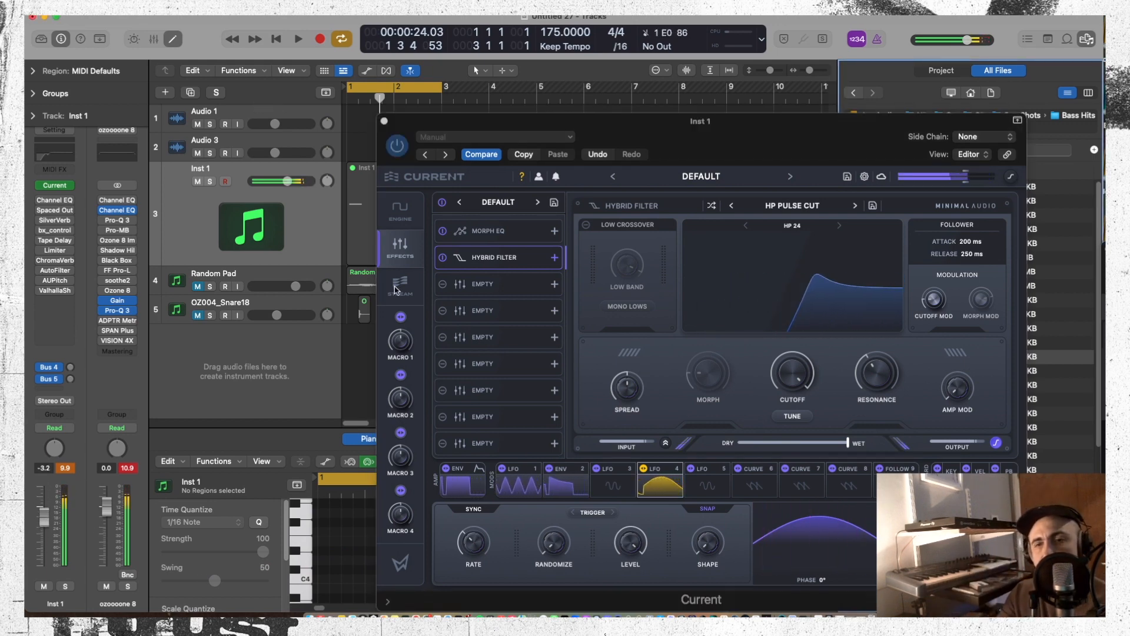
left_click(761, 353)
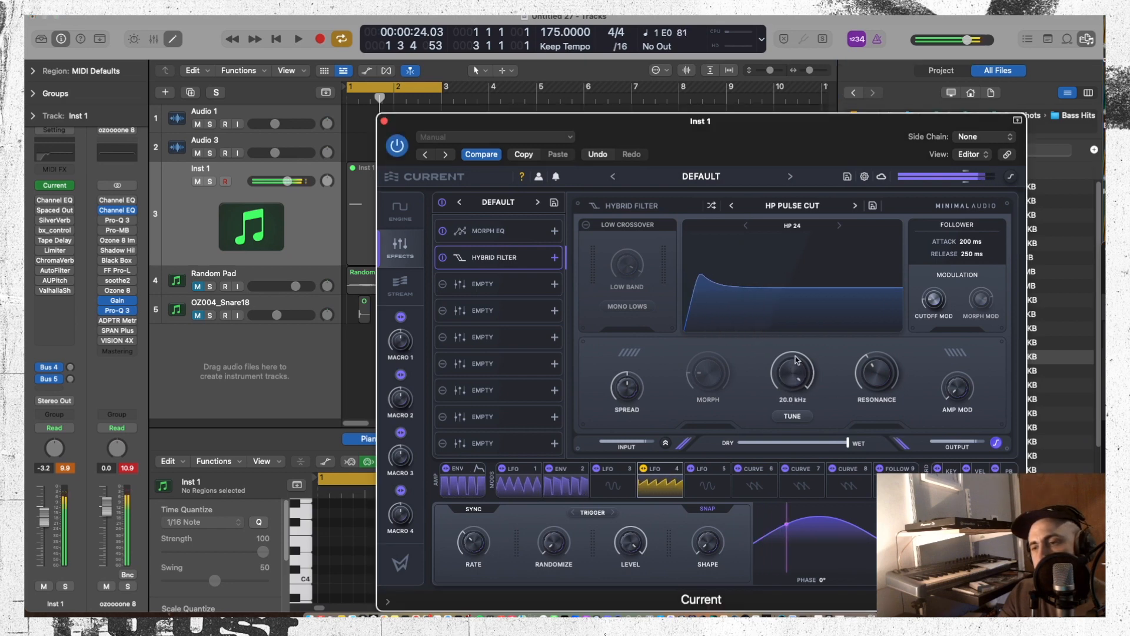
mouse_move(871, 371)
left_mouse_down()
mouse_move(874, 343)
mouse_move(874, 362)
left_mouse_up()
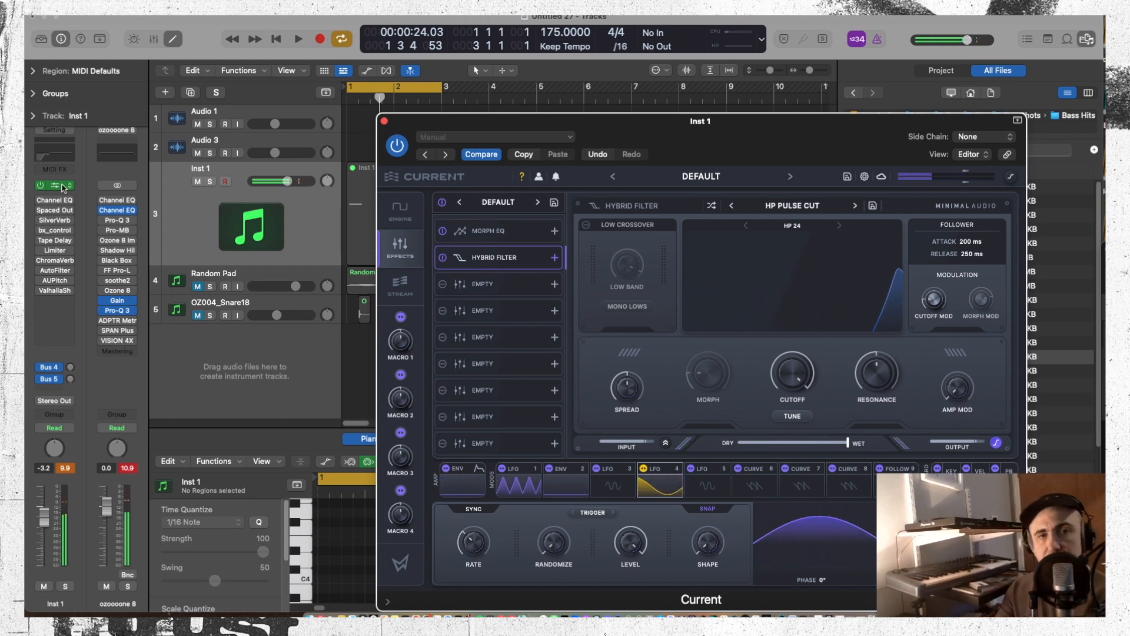
Replace the Spaced Out insert on the Inst 1 channel with EffectRack from the Trex Fx and Multi plug-ins
left_click(70, 211)
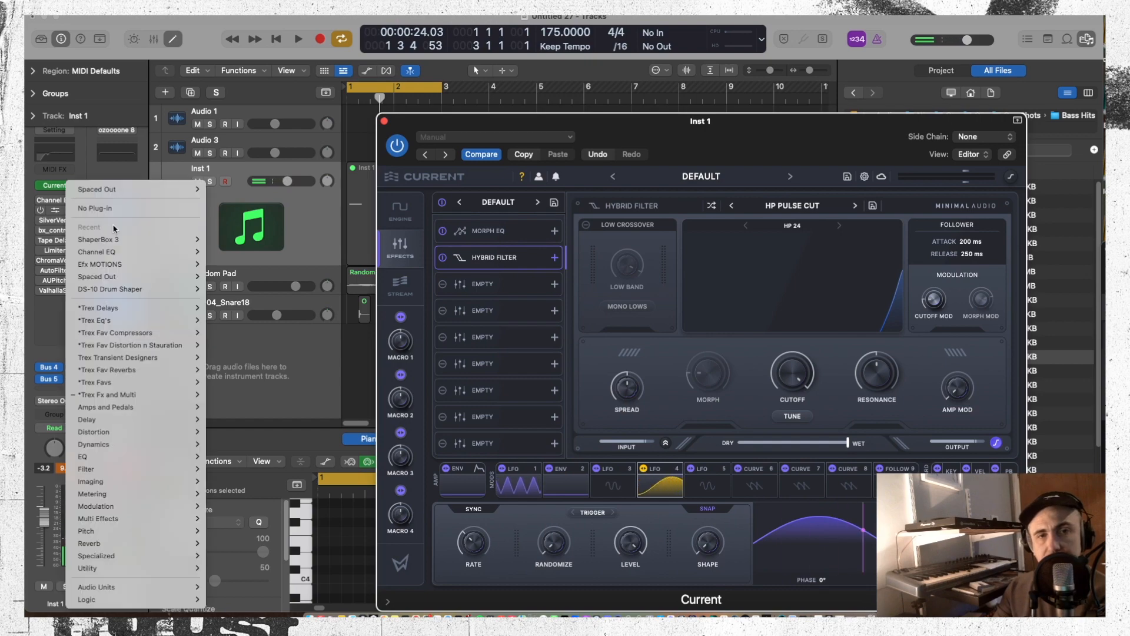
mouse_move(198, 322)
mouse_move(175, 242)
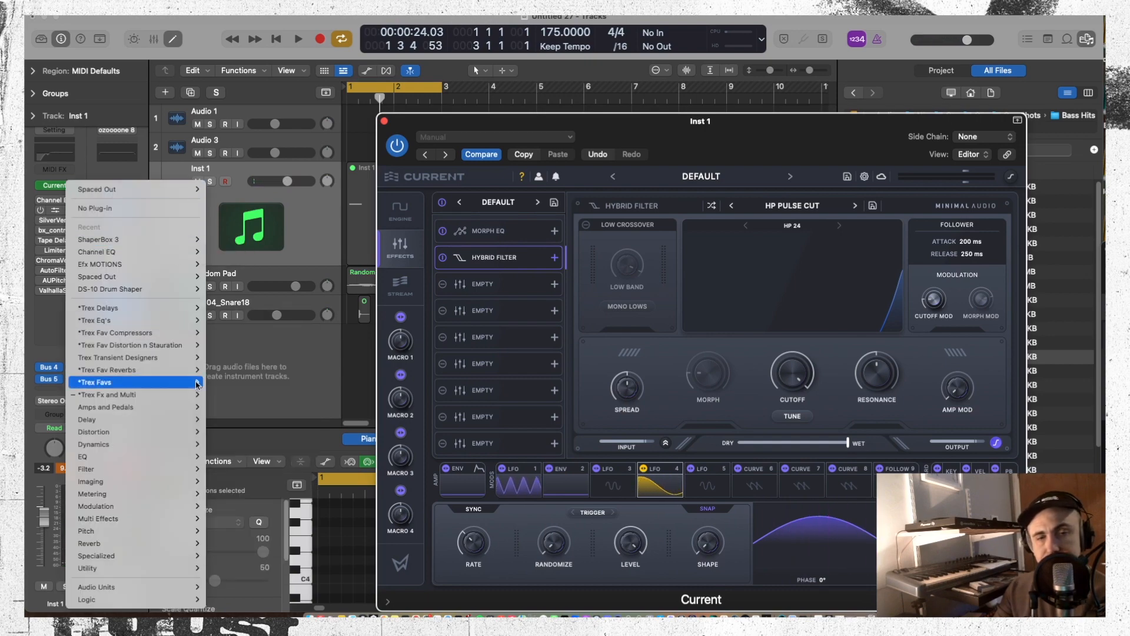
mouse_move(198, 387)
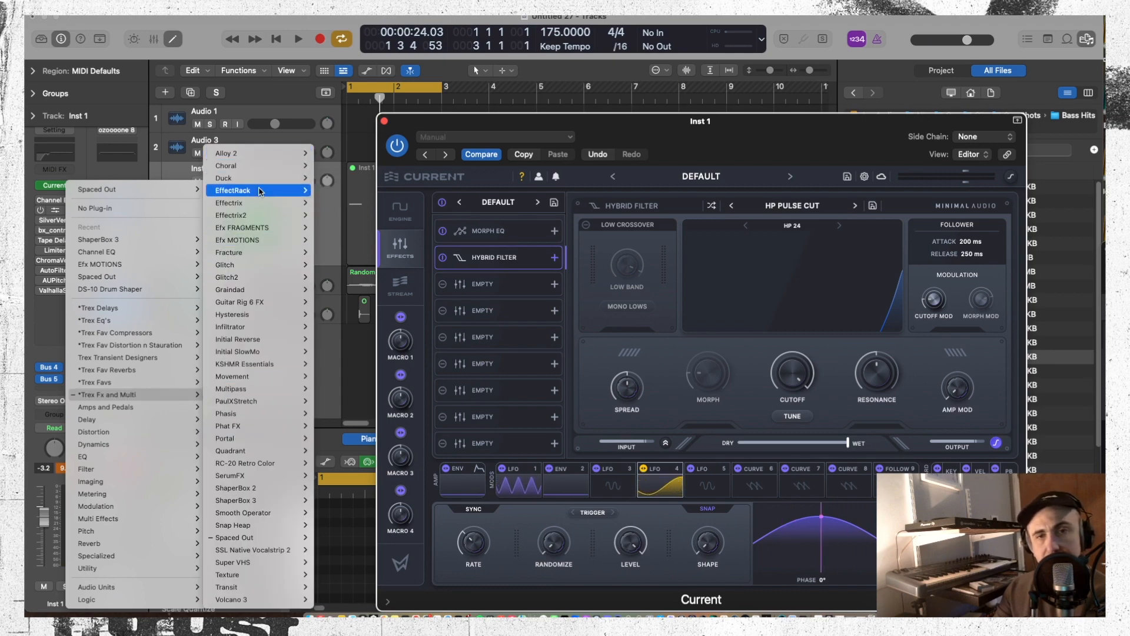
mouse_move(283, 190)
left_click(459, 230)
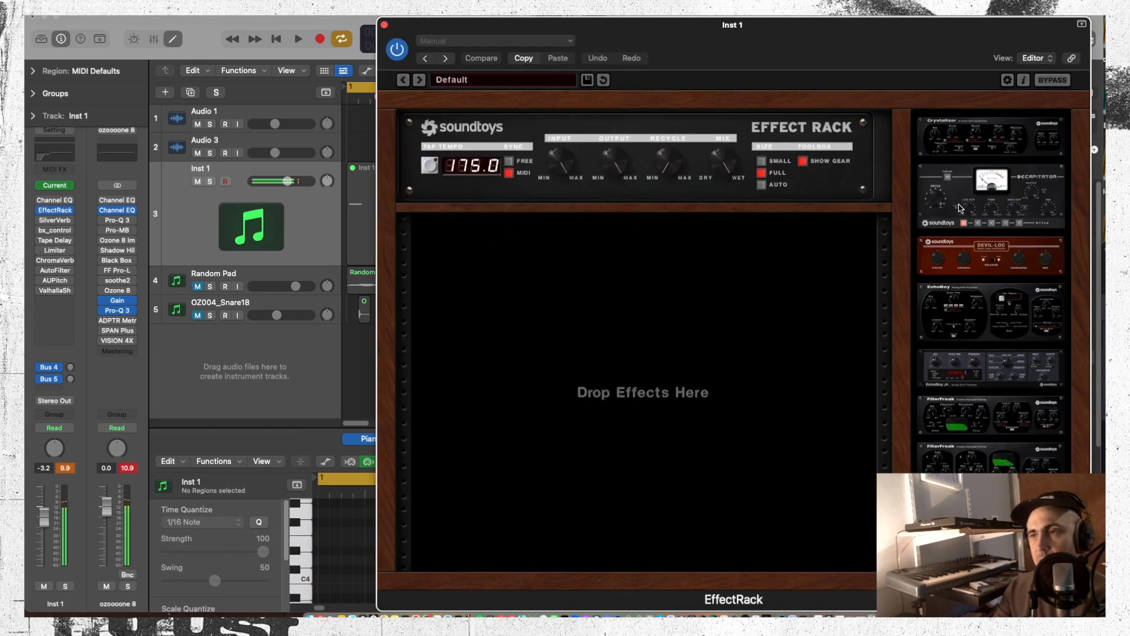
Add Decapitator to the empty effect rack, turning Punish on and adjusting the drive
left_click_drag(1034, 176, 530, 300)
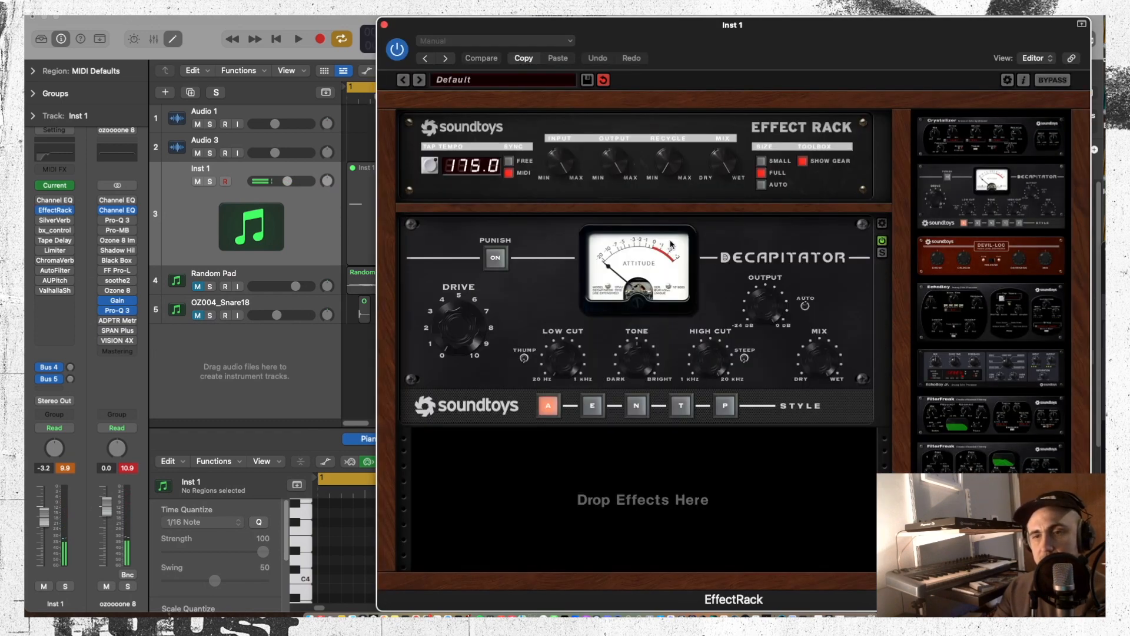
left_click_drag(471, 346, 454, 318)
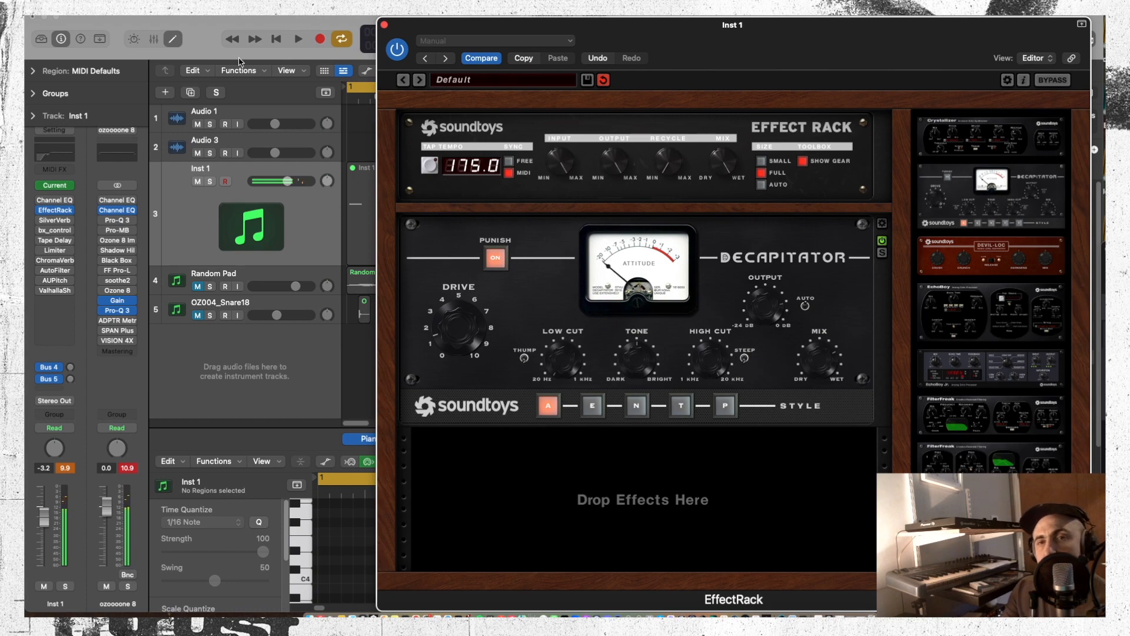
Close the EffectRack, Current and ShaperBox 3 plug-in windows to clear the view of the project
left_click(383, 26)
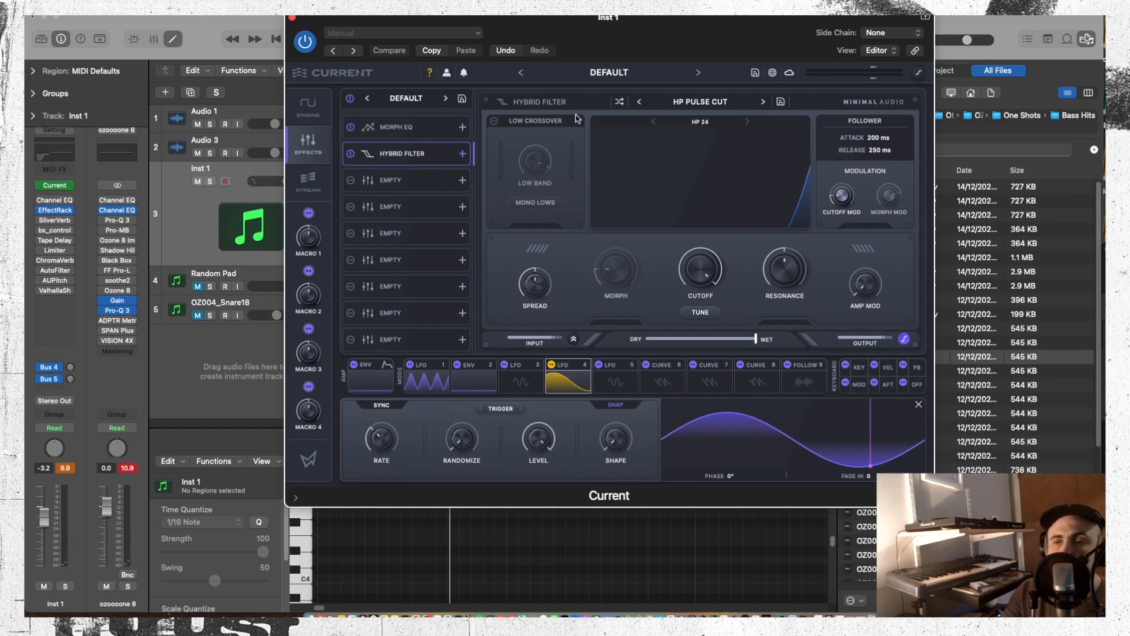
left_click_drag(526, 22, 718, 23)
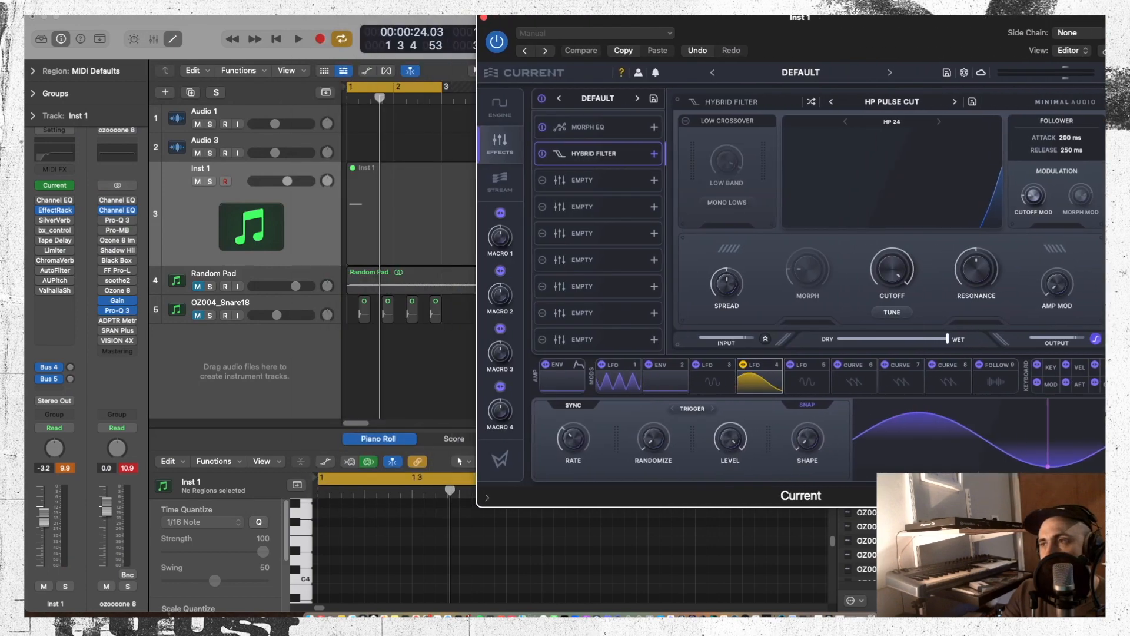
left_click_drag(484, 17, 505, 17)
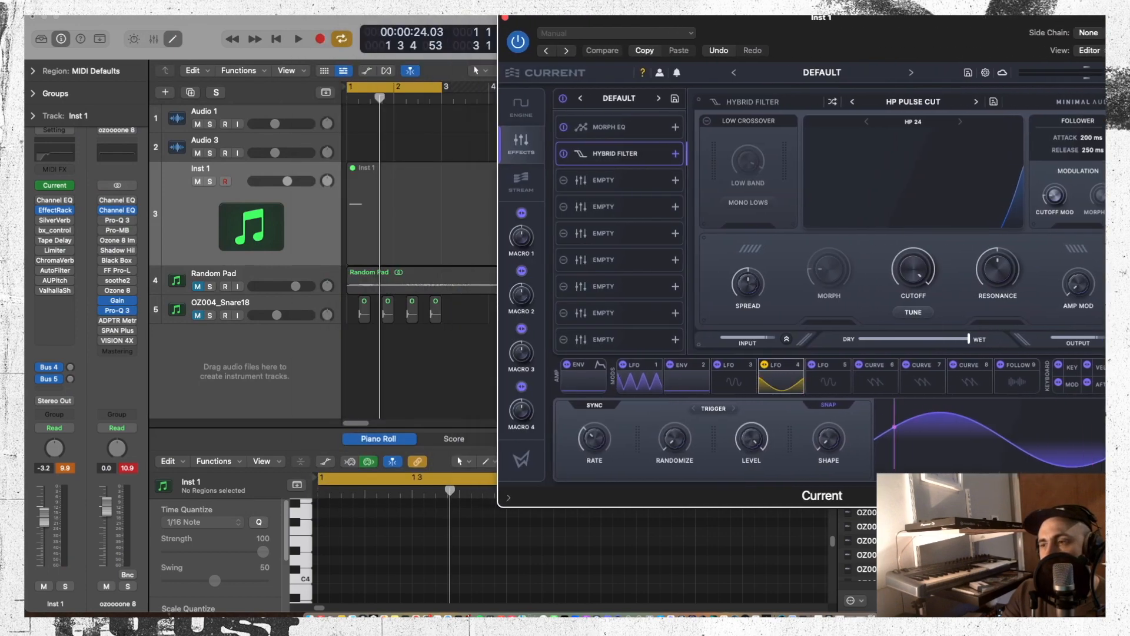
left_click(504, 17)
key("v")
left_click_drag(561, 65, 593, 24)
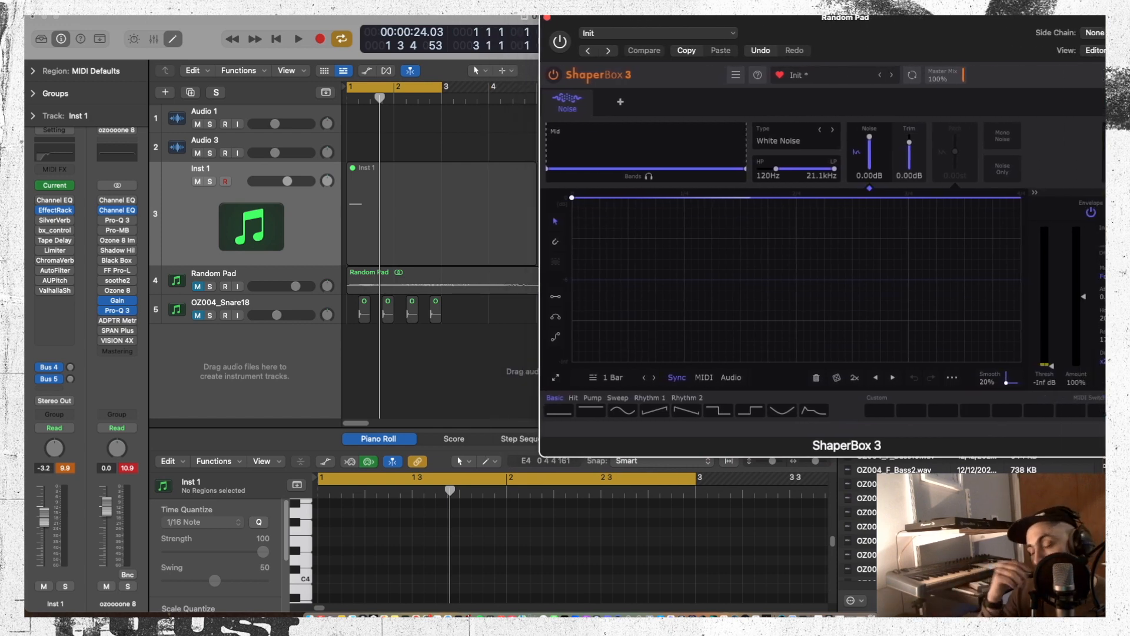
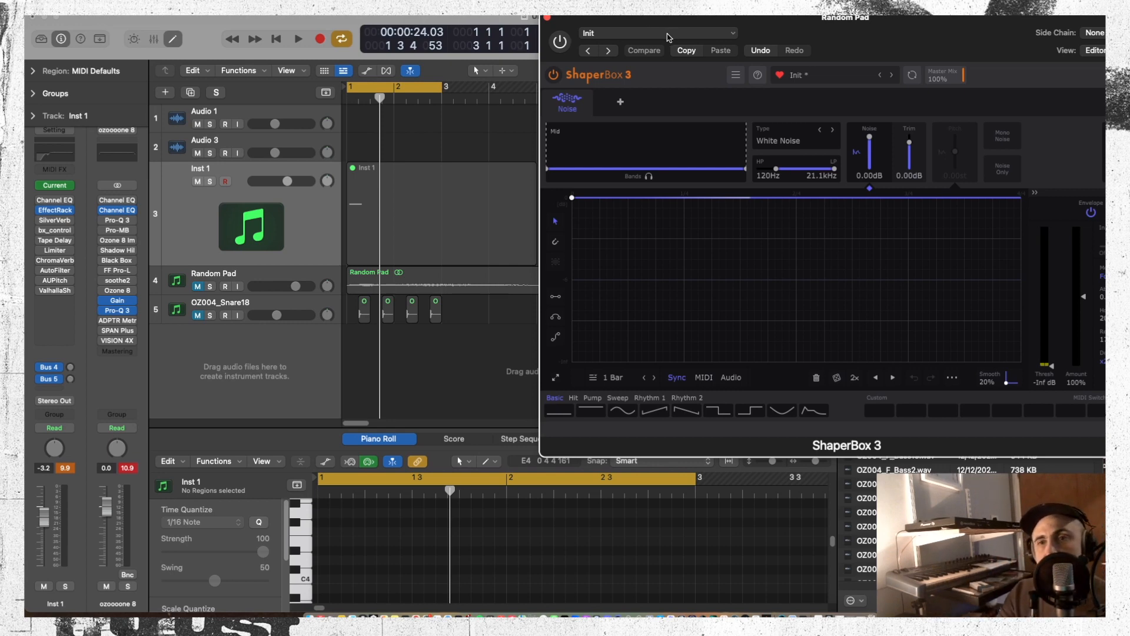
left_click(546, 19)
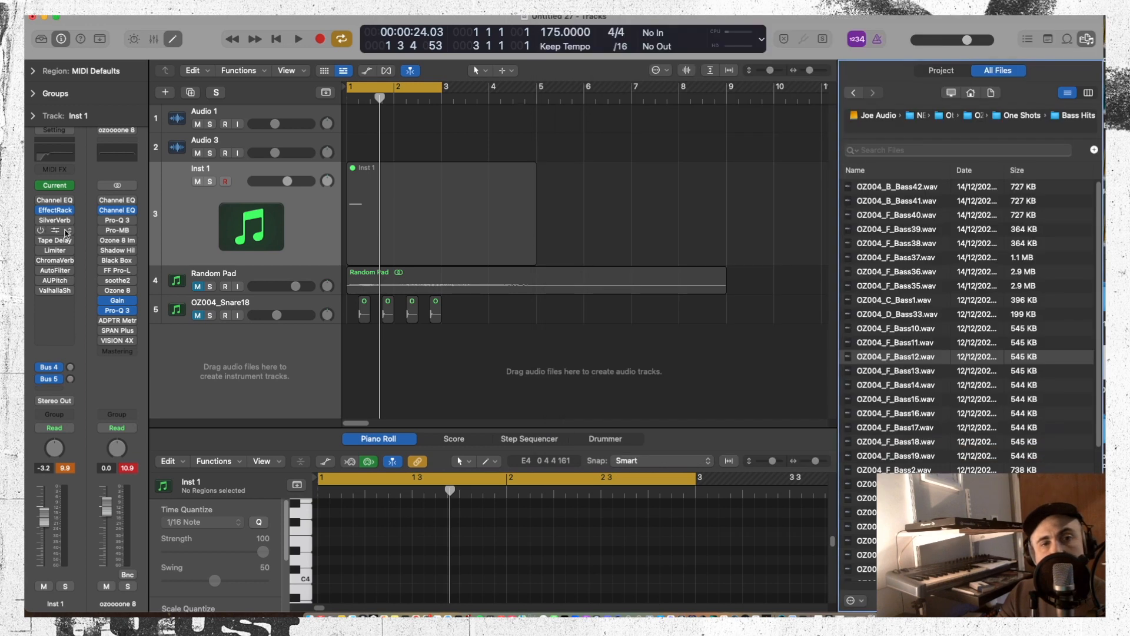
Replace Current on the Inst 1 channel with the stereo version of Native Instruments Reaktor 6
left_click(69, 187)
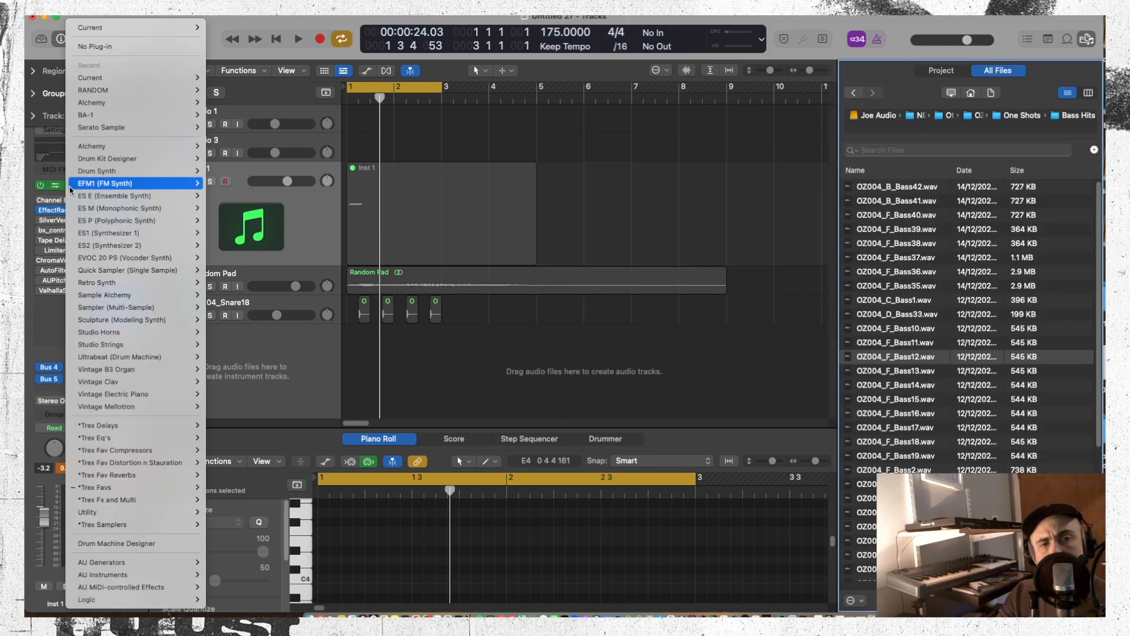
mouse_move(169, 478)
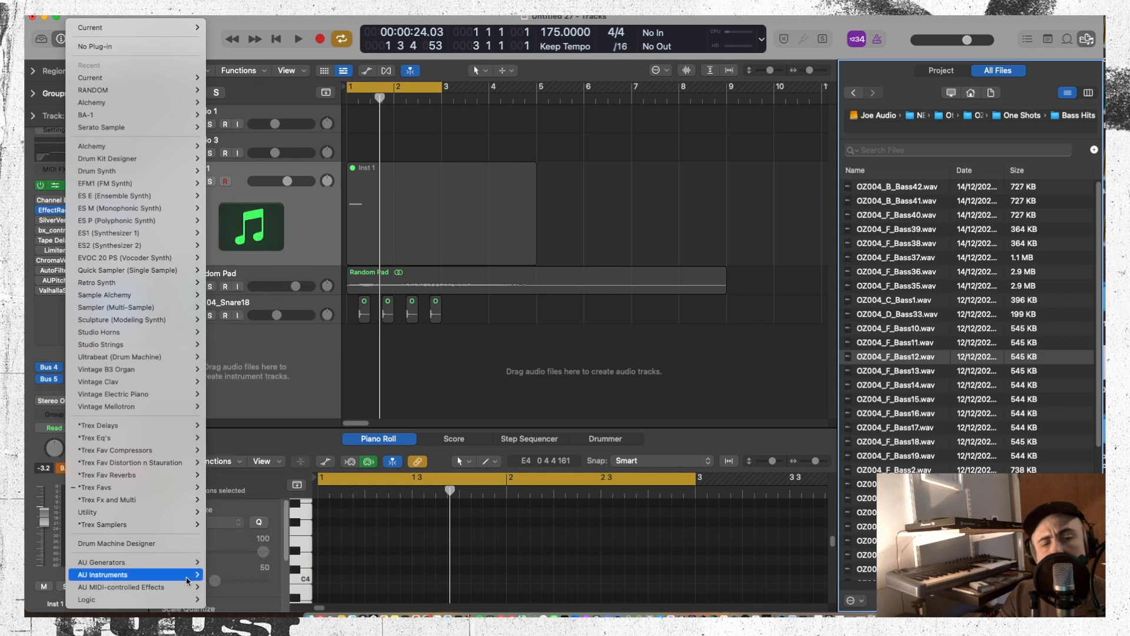
mouse_move(187, 576)
mouse_move(236, 296)
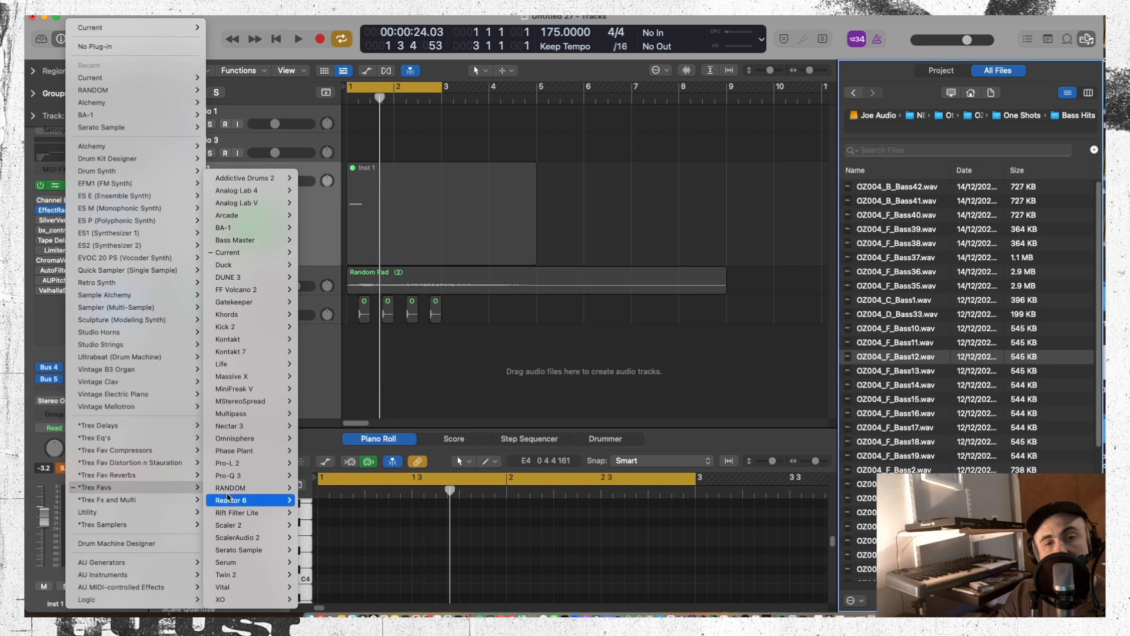
mouse_move(239, 477)
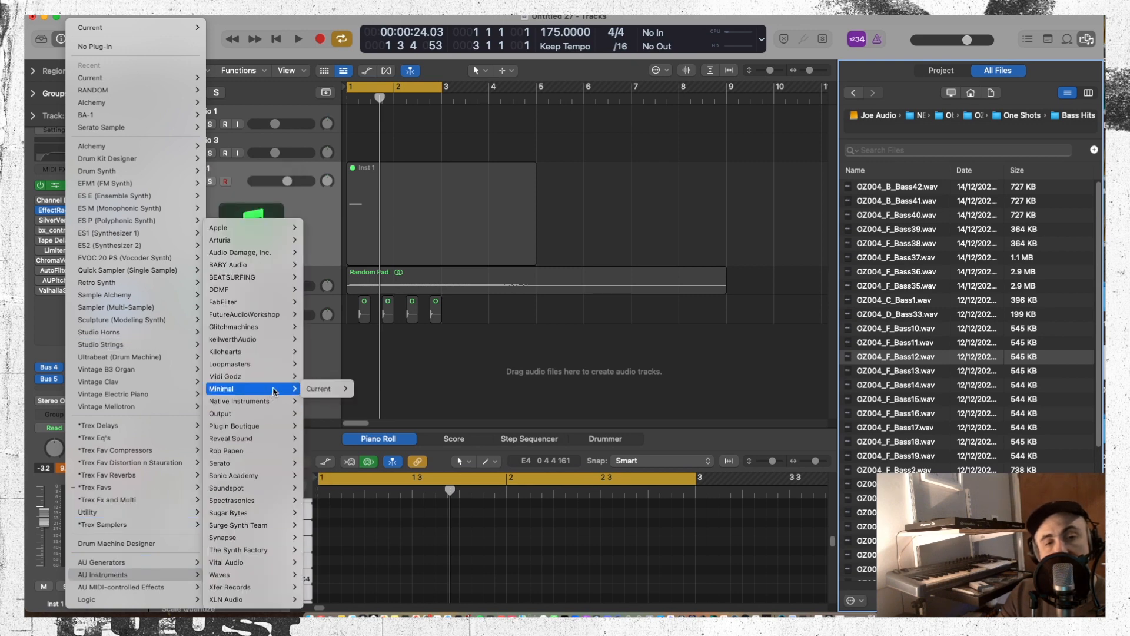
mouse_move(276, 404)
mouse_move(335, 402)
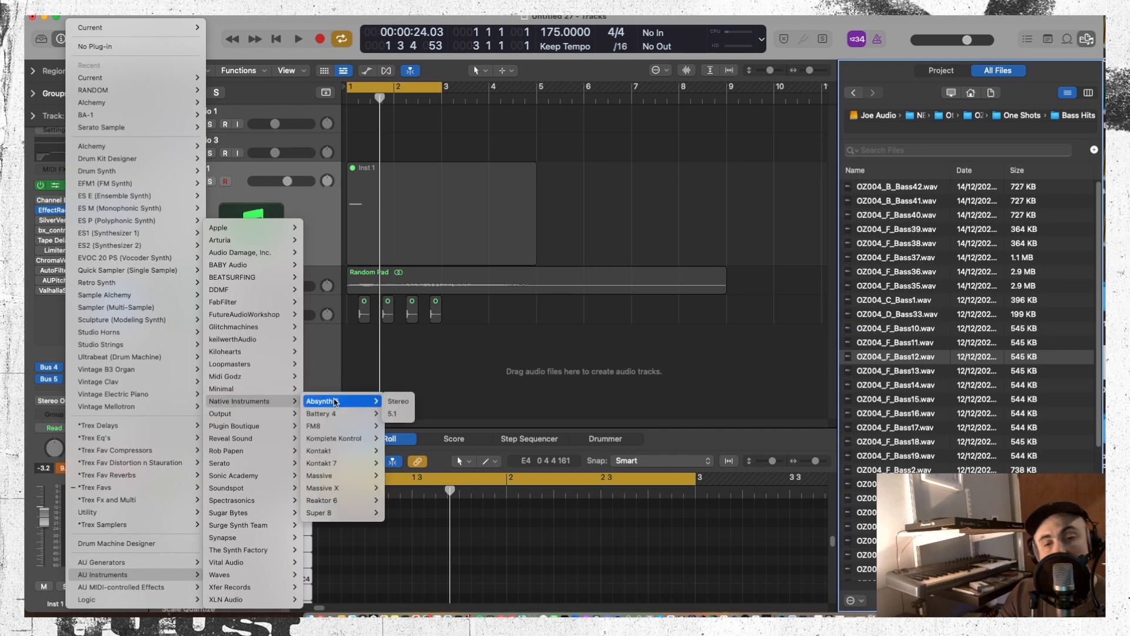
mouse_move(342, 500)
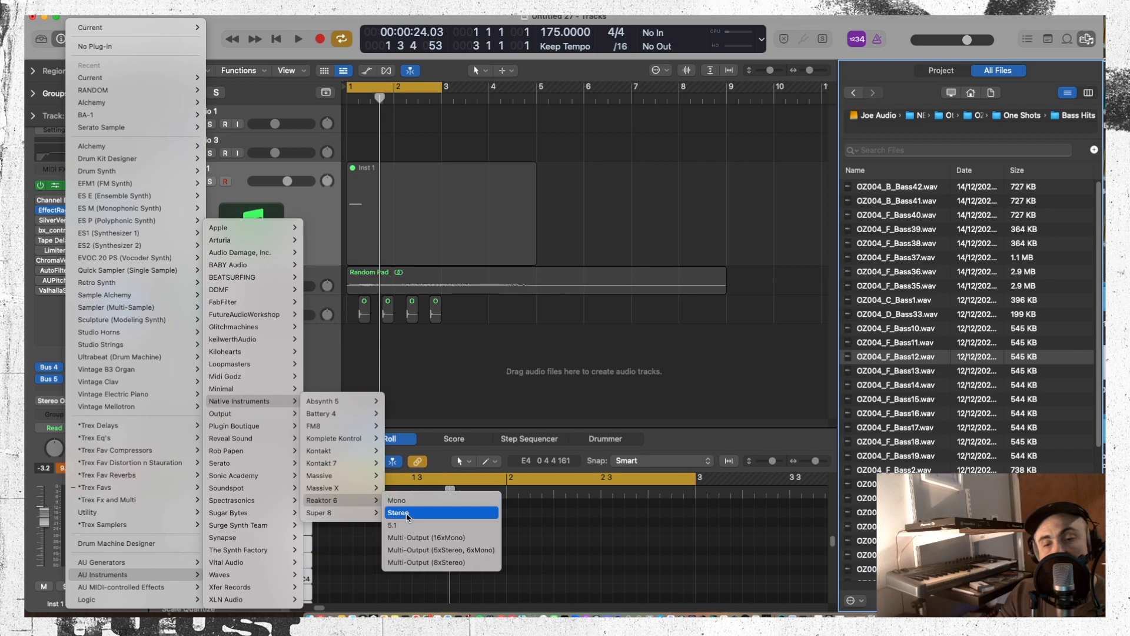
left_click(433, 516)
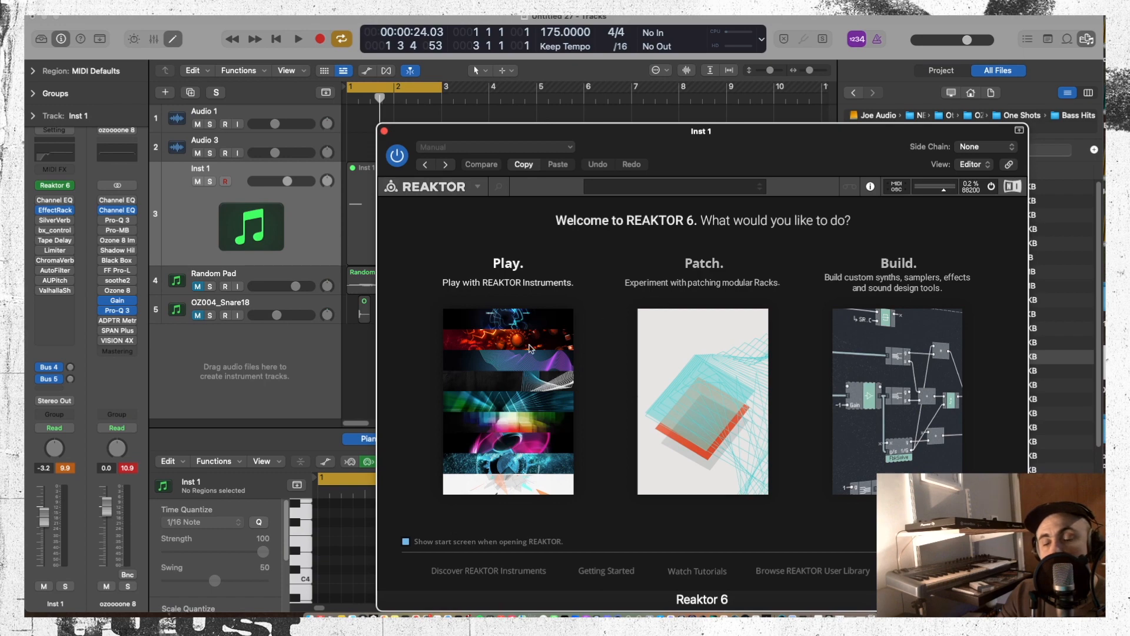
Load the Form instrument with the Transformator preset in Reaktor and view its Sound page
left_click(530, 346)
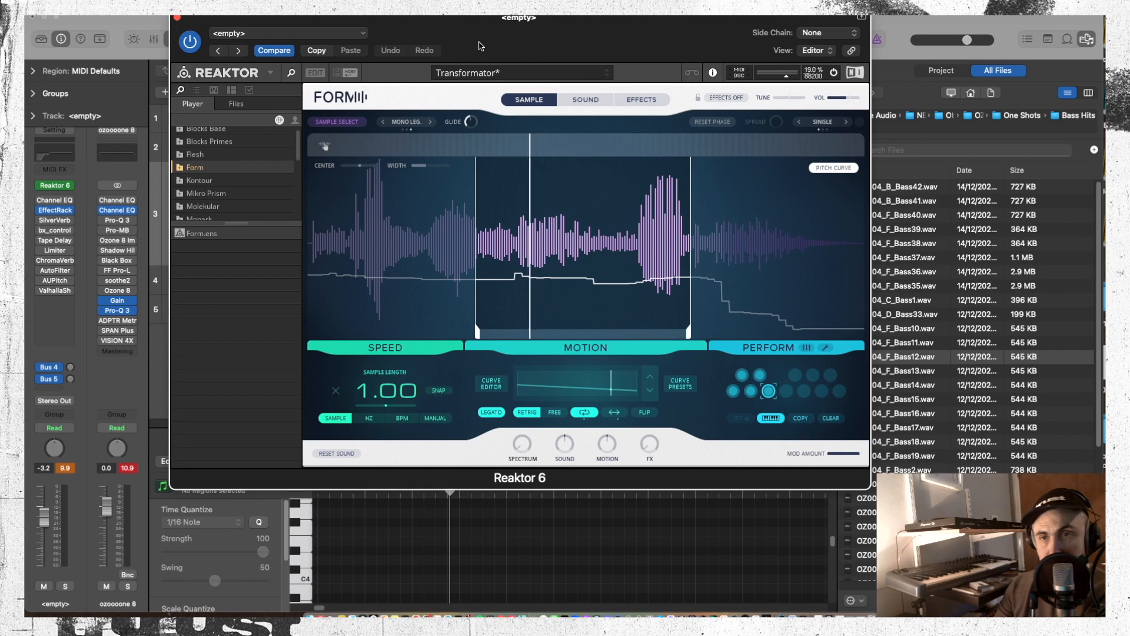
left_click(656, 104)
left_click(575, 101)
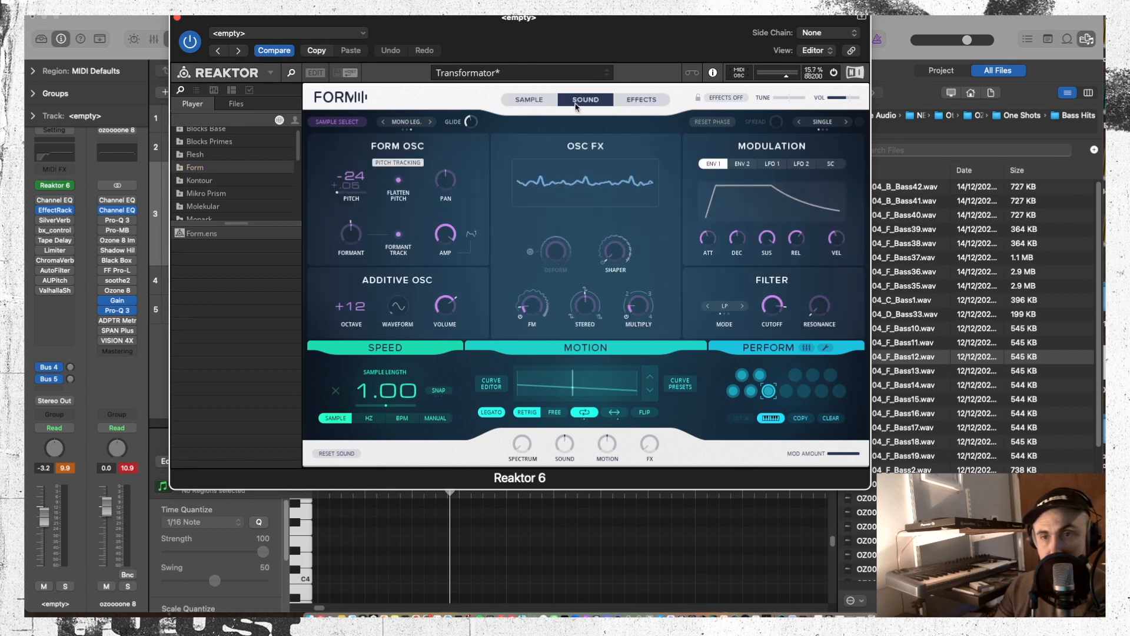
Bypass the EffectRack insert, move the Reaktor window aside and undo back to the Current synth
mouse_move(134, 313)
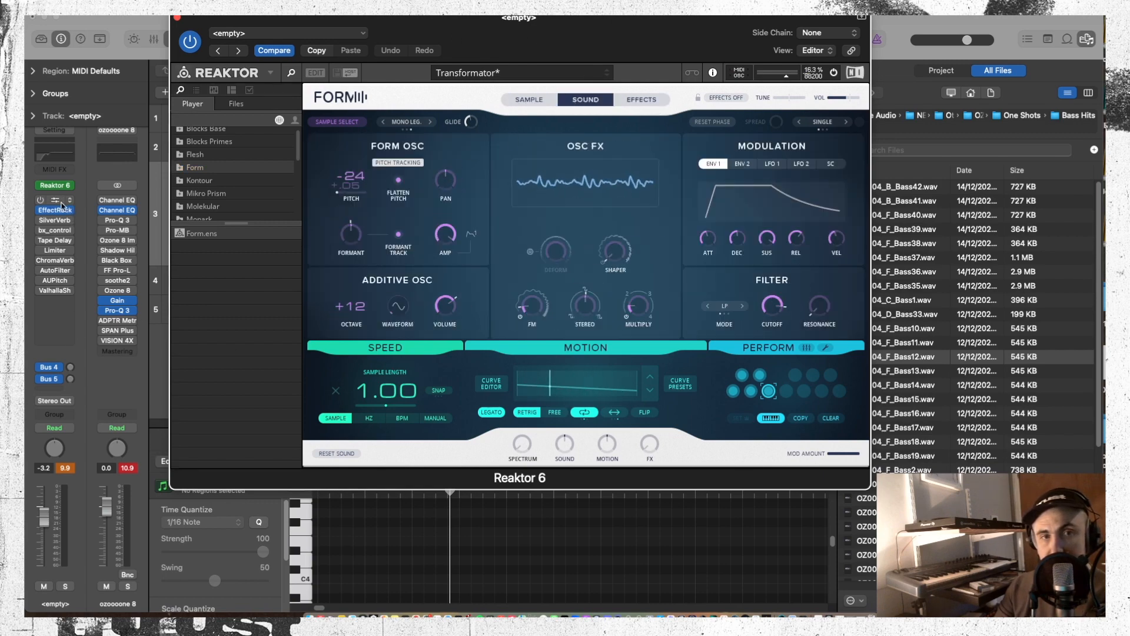
left_click(40, 211)
left_click_drag(528, 19, 1129, 19)
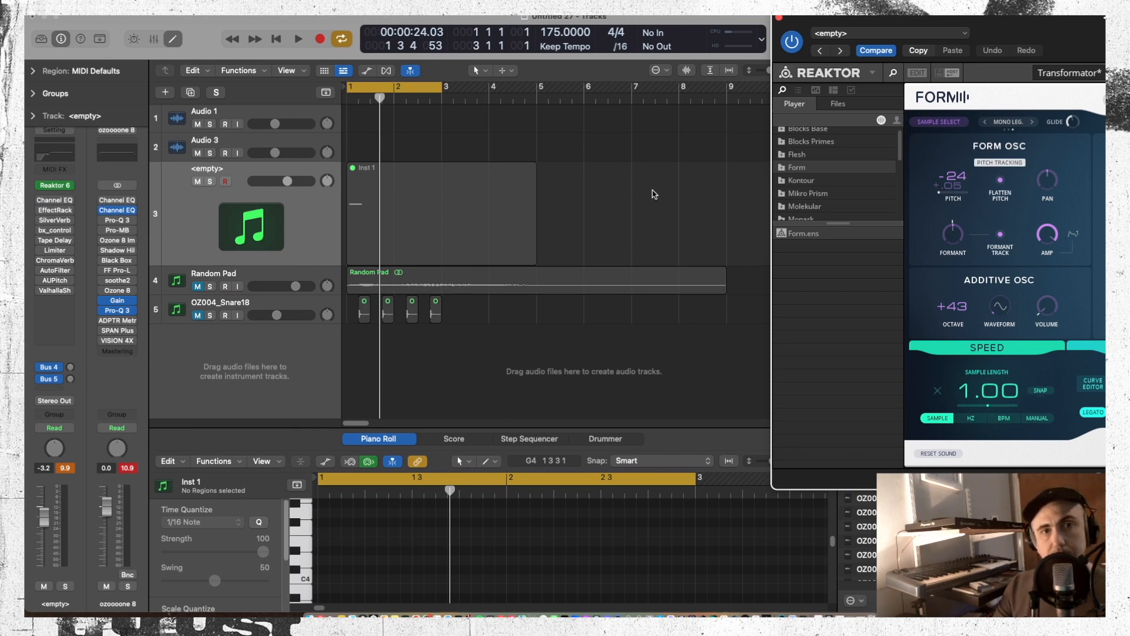
key("super+z")
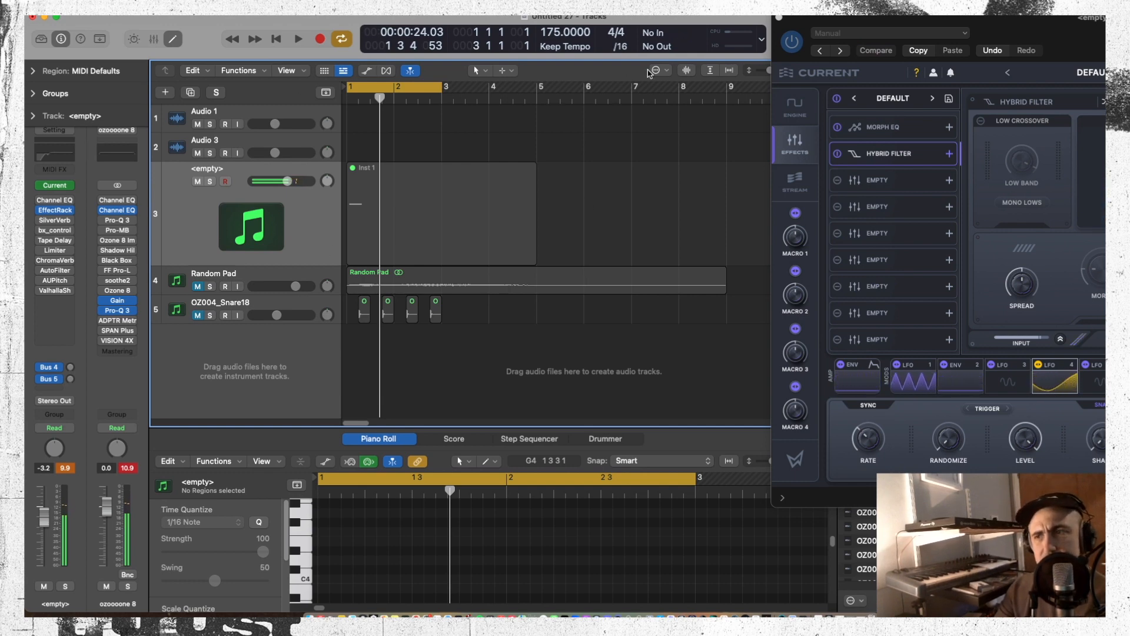
Check Current's user presets and save the bass sound as a preset named Tutorial bass, including user content
left_click_drag(1002, 26, 424, 25)
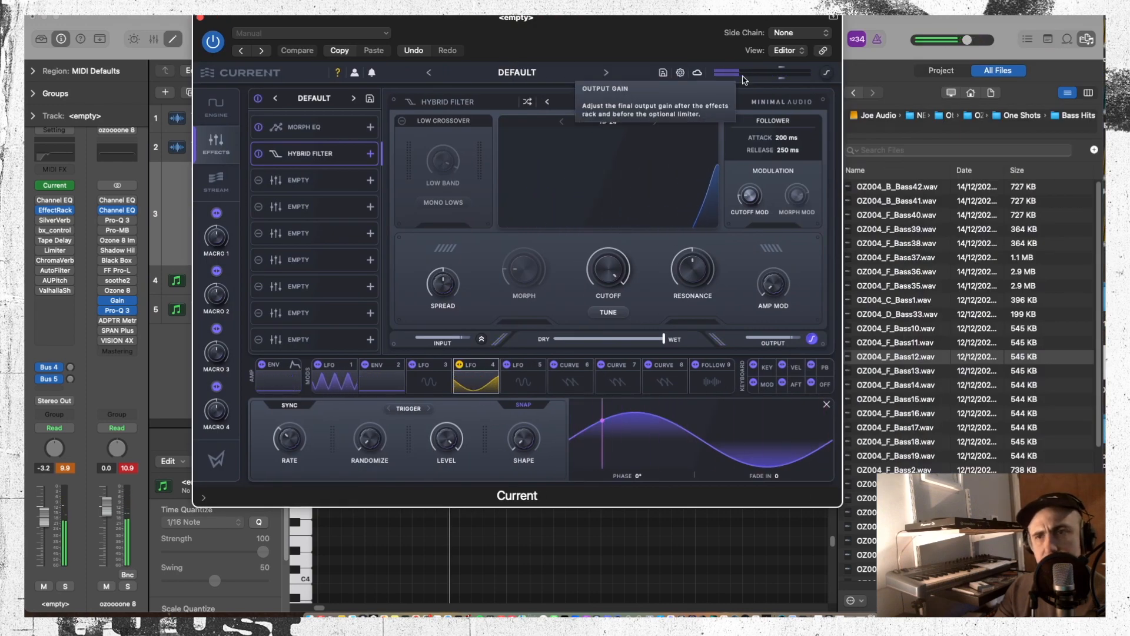
left_click(501, 73)
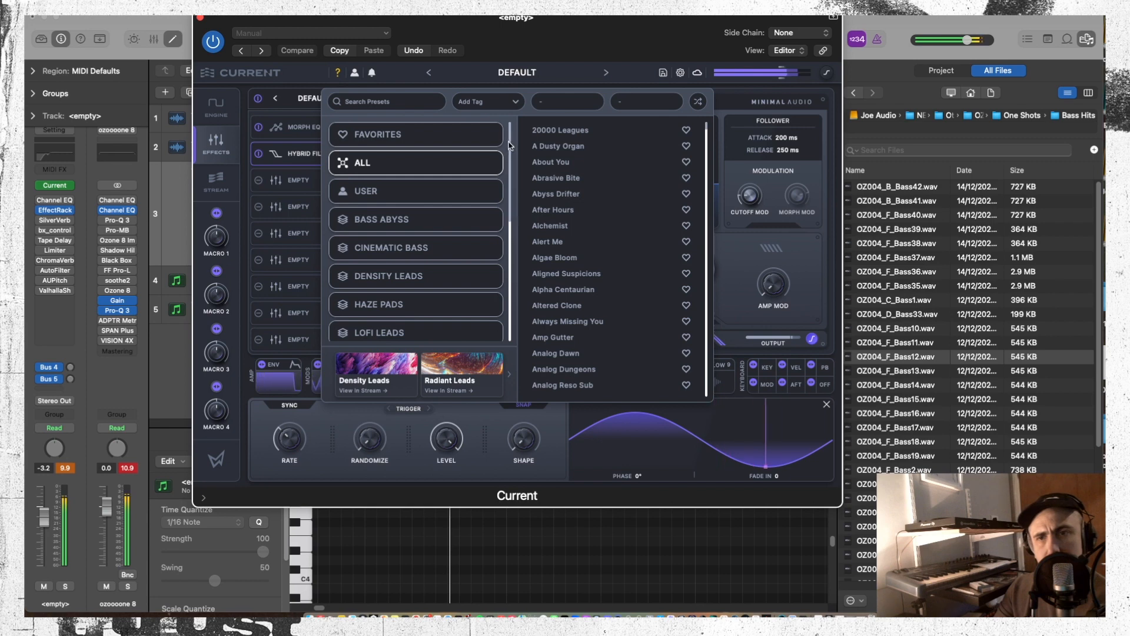
left_click(428, 190)
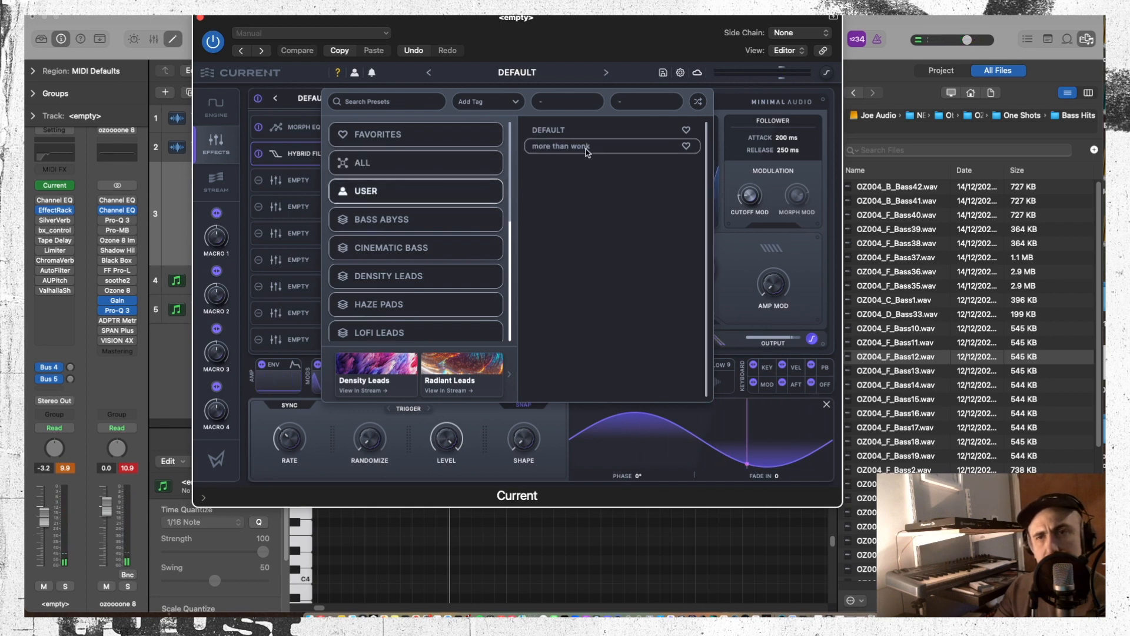
left_click(663, 73)
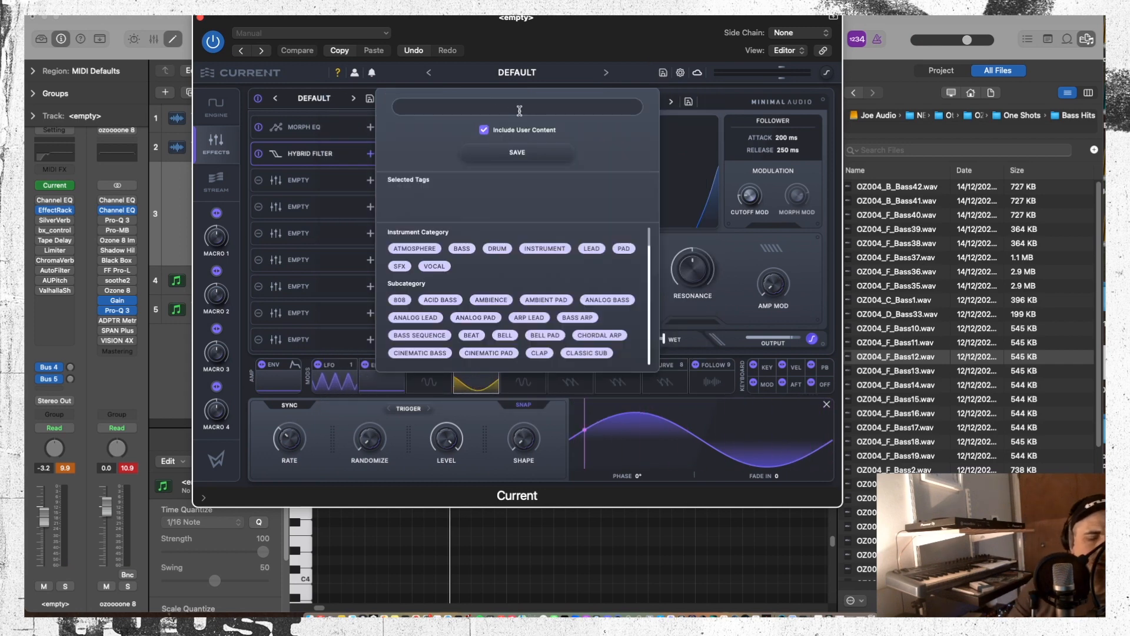
type("Tutorial bass")
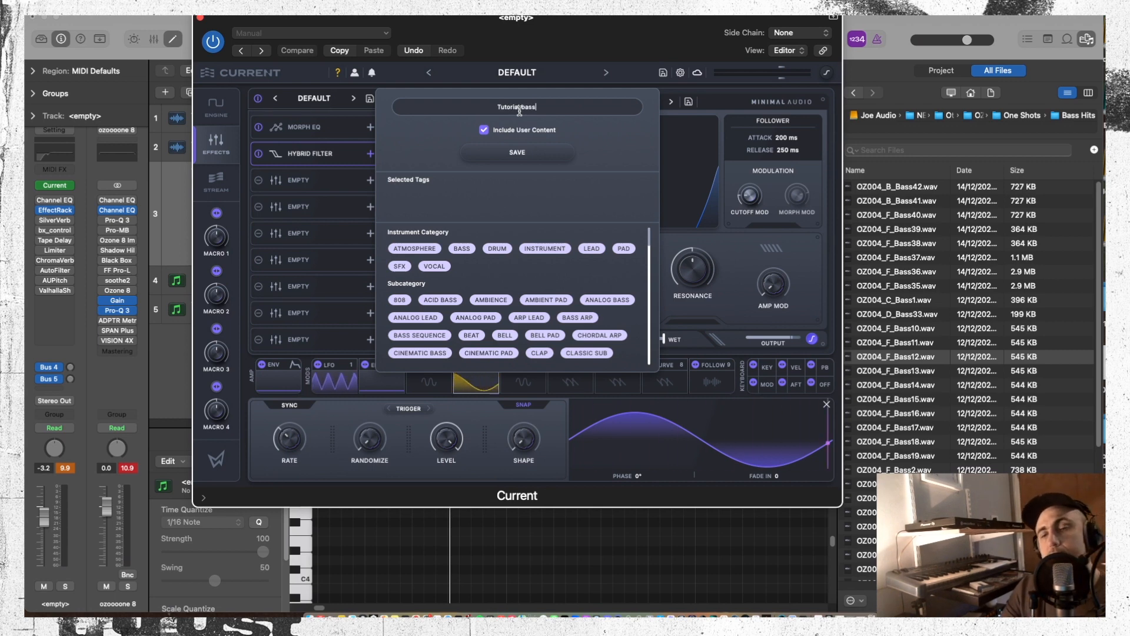
key("Return")
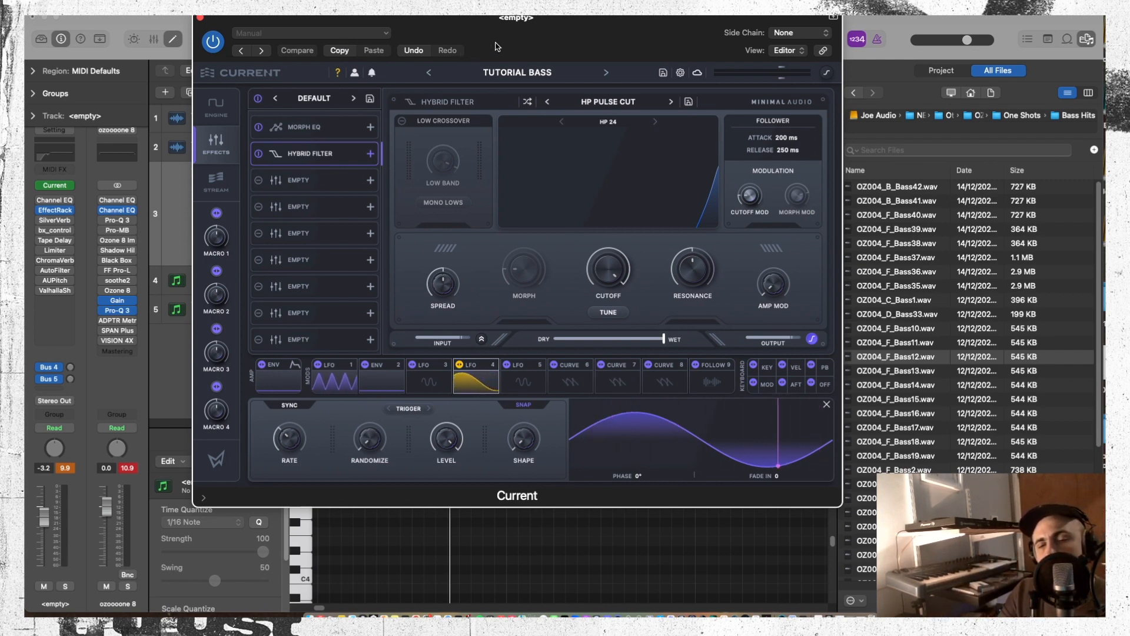
Replace Current with Reaktor 6 on the instrument channel, load Form's Transformator preset and reposition the plug-in window
left_click_drag(496, 46, 584, 46)
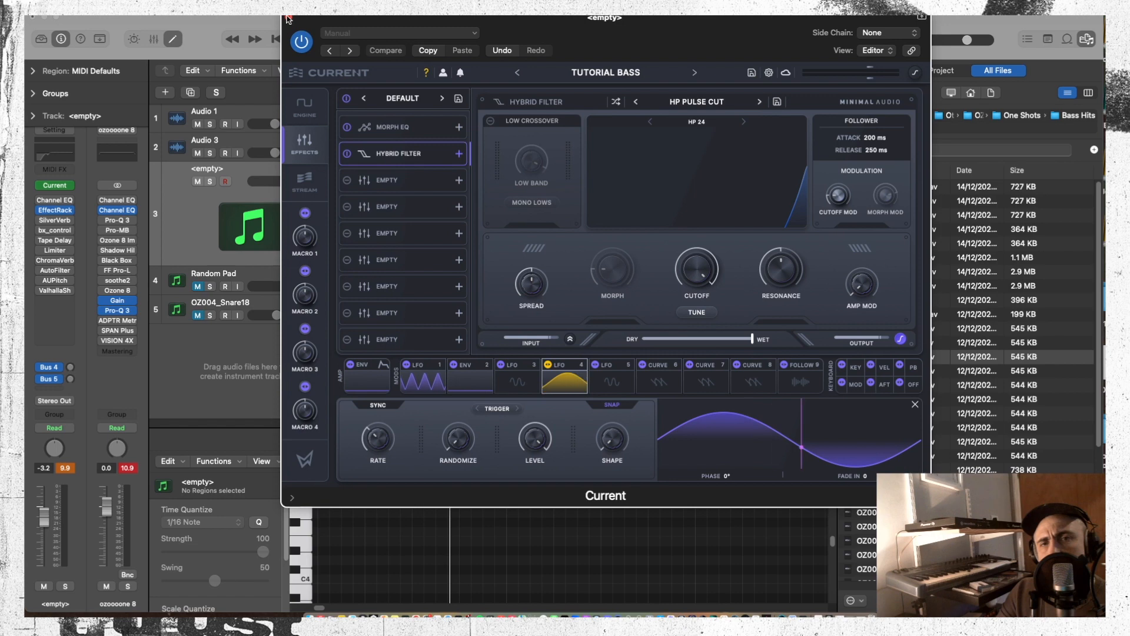
left_click(70, 189)
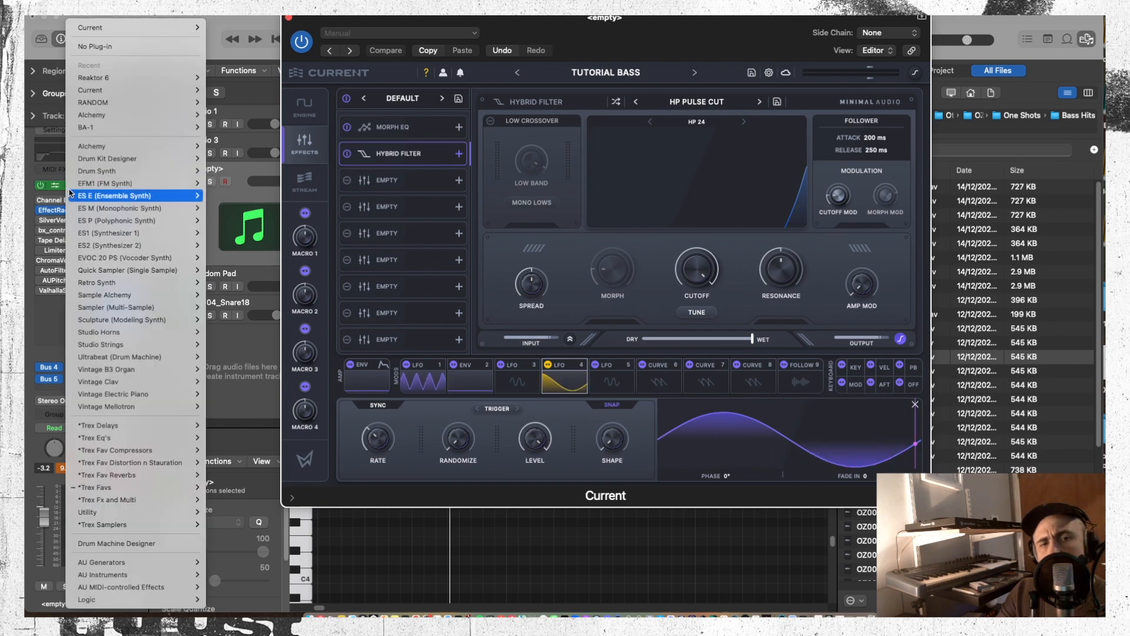
mouse_move(188, 78)
left_click(221, 92)
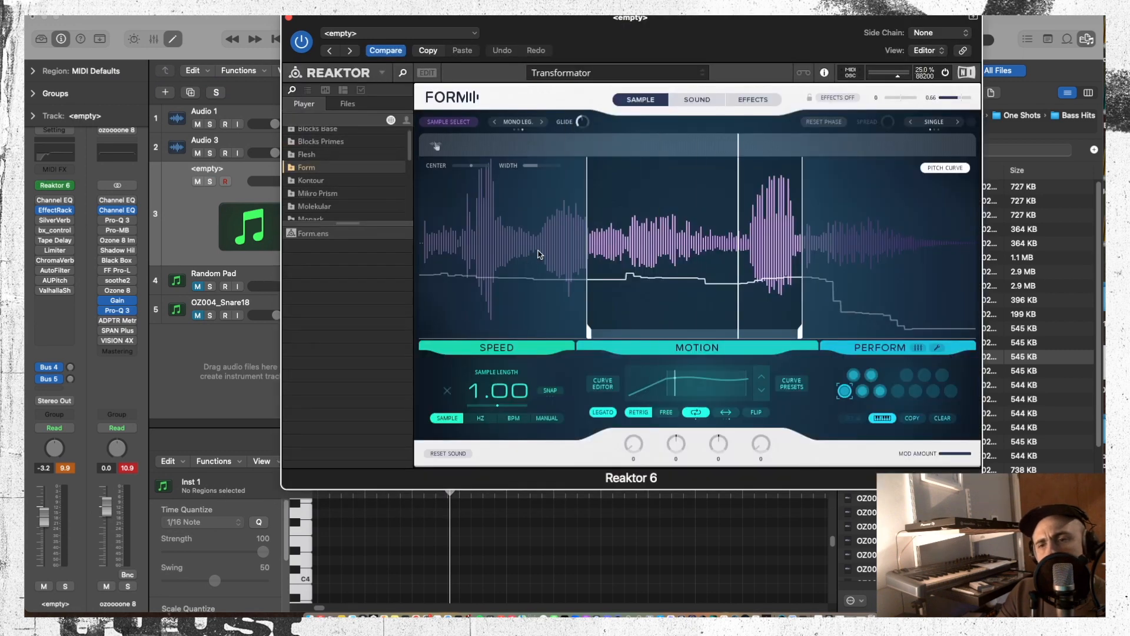
left_click_drag(732, 31, 592, 31)
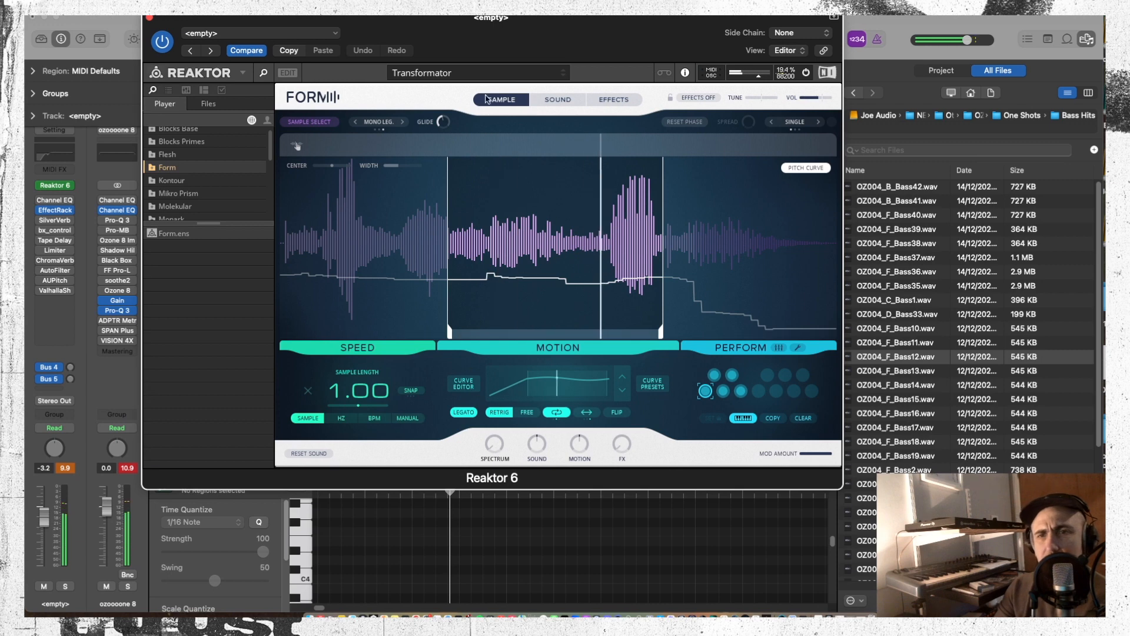
Load Form's factory bass preset Aplomb, look at its Sound page and return to the Sample page
left_click(486, 75)
mouse_move(422, 90)
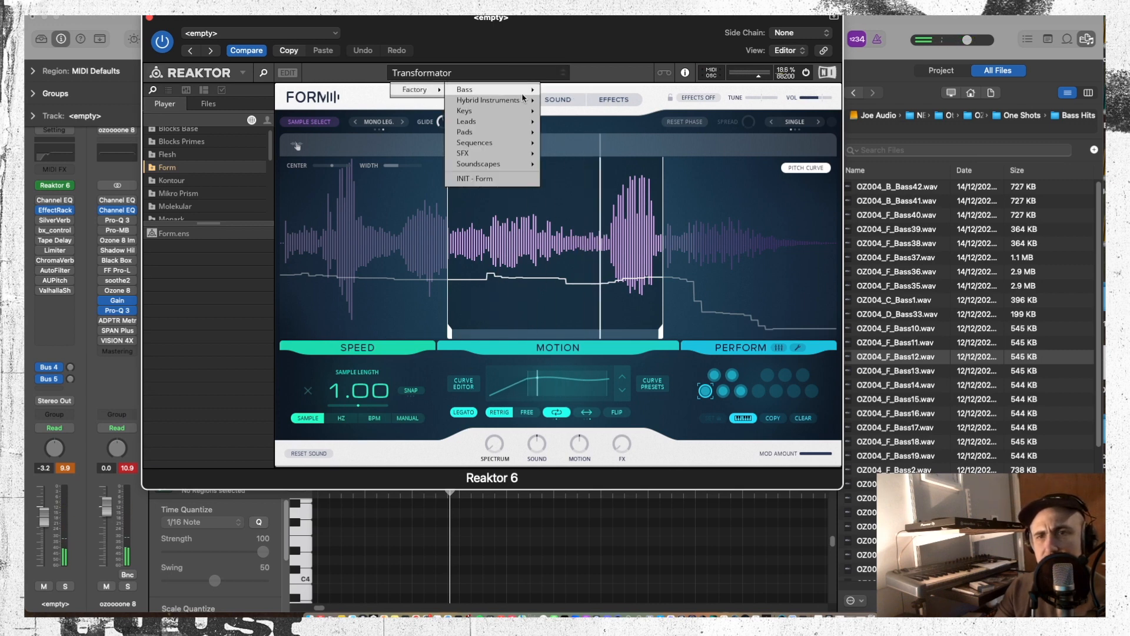
left_click(554, 93)
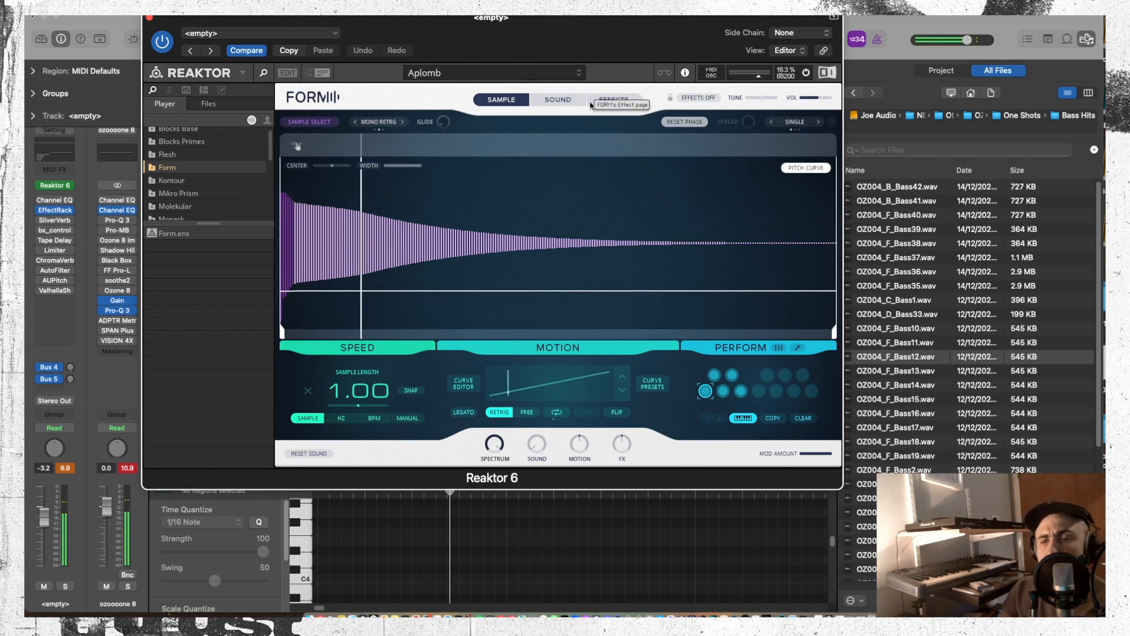
left_click(560, 101)
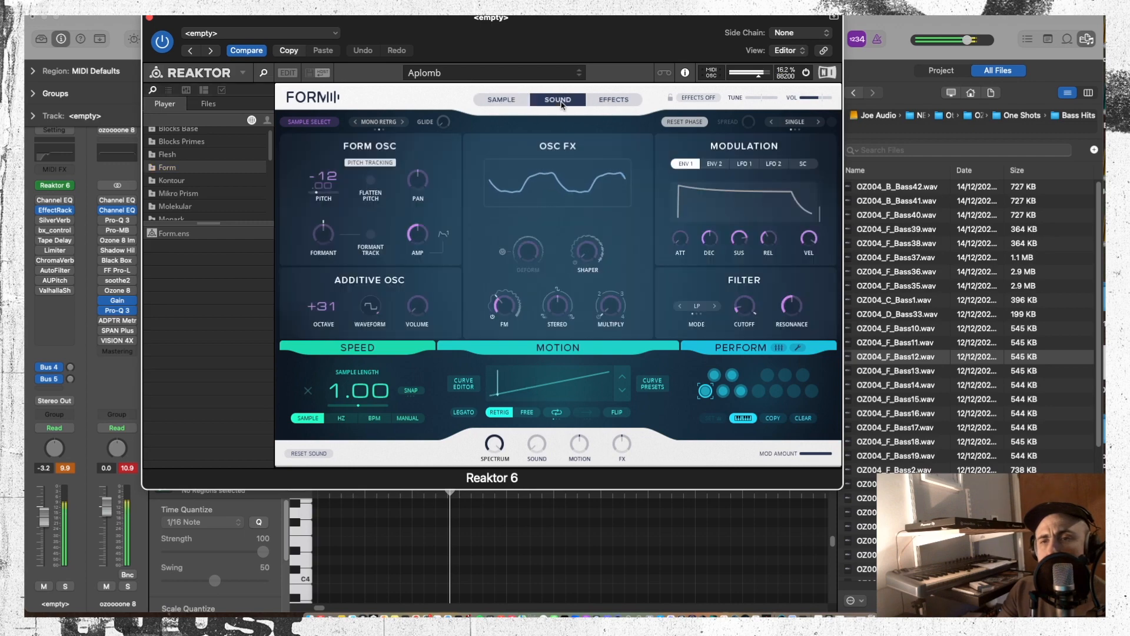
left_click(522, 101)
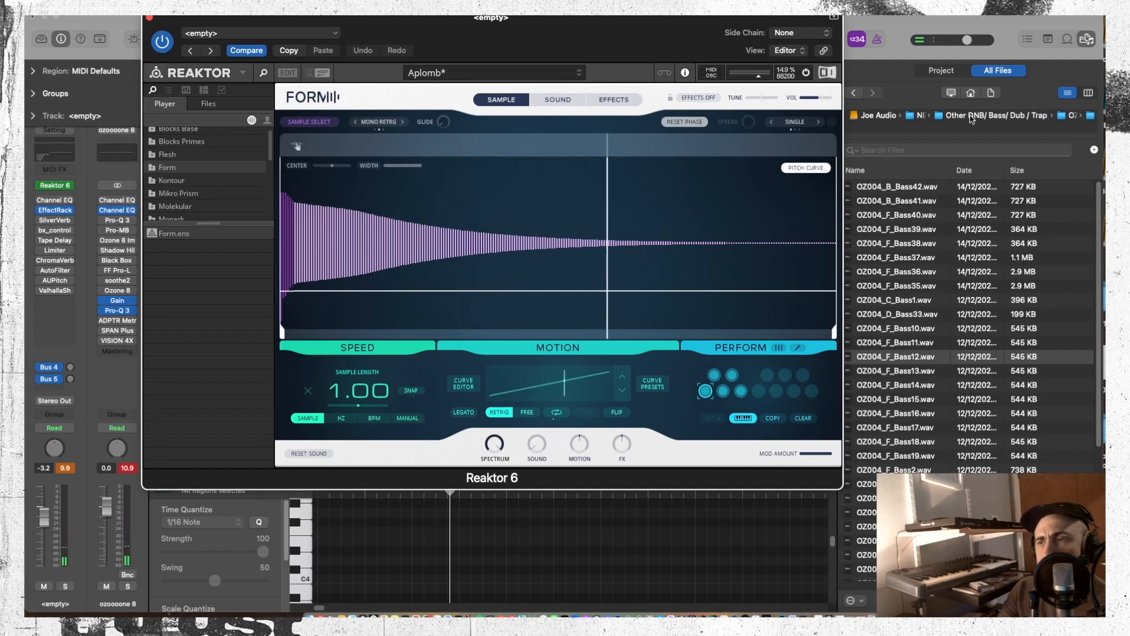
Go up to the Other DNB/ Bass/ Dub / Trap sample folder and switch Form to the Asthmatic Wobble preset
left_click(973, 116)
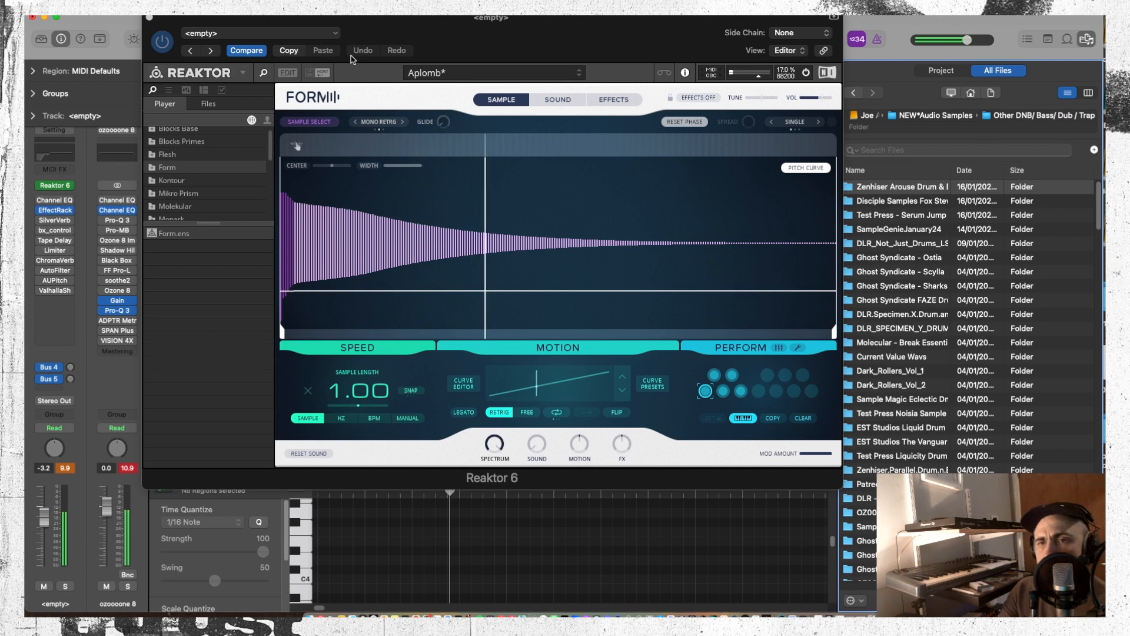
left_click(454, 73)
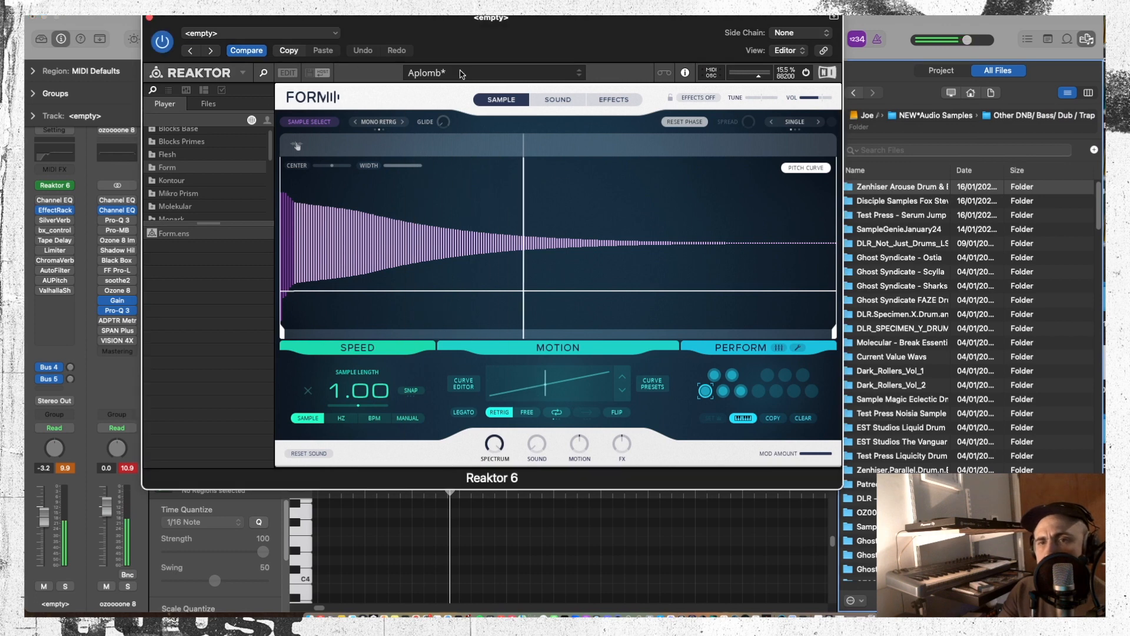
left_click(558, 117)
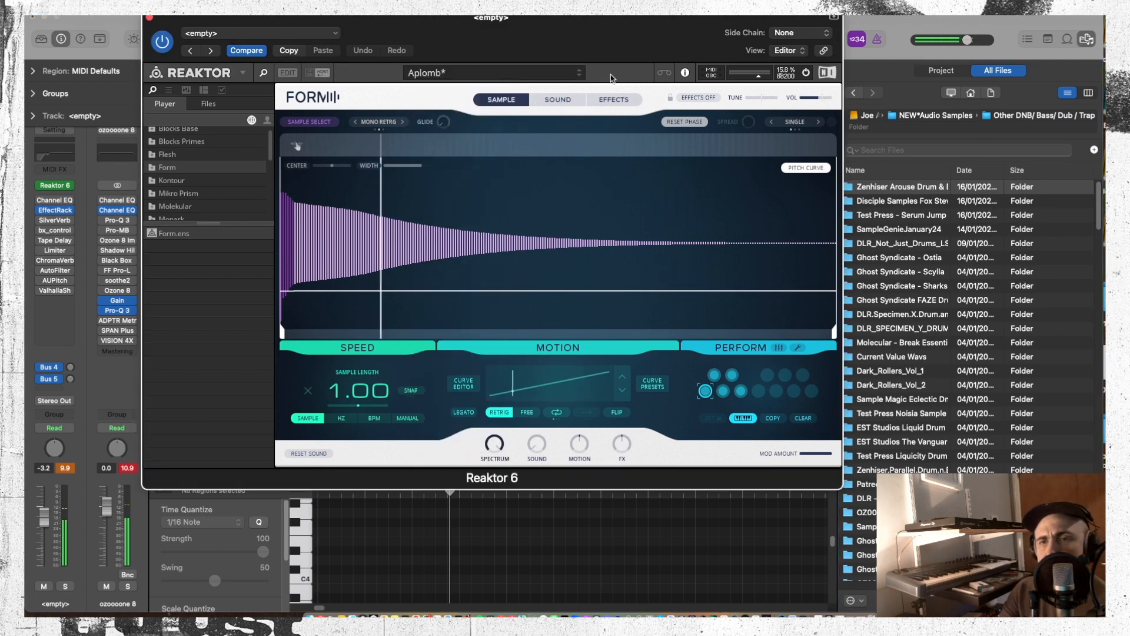
left_click(579, 76)
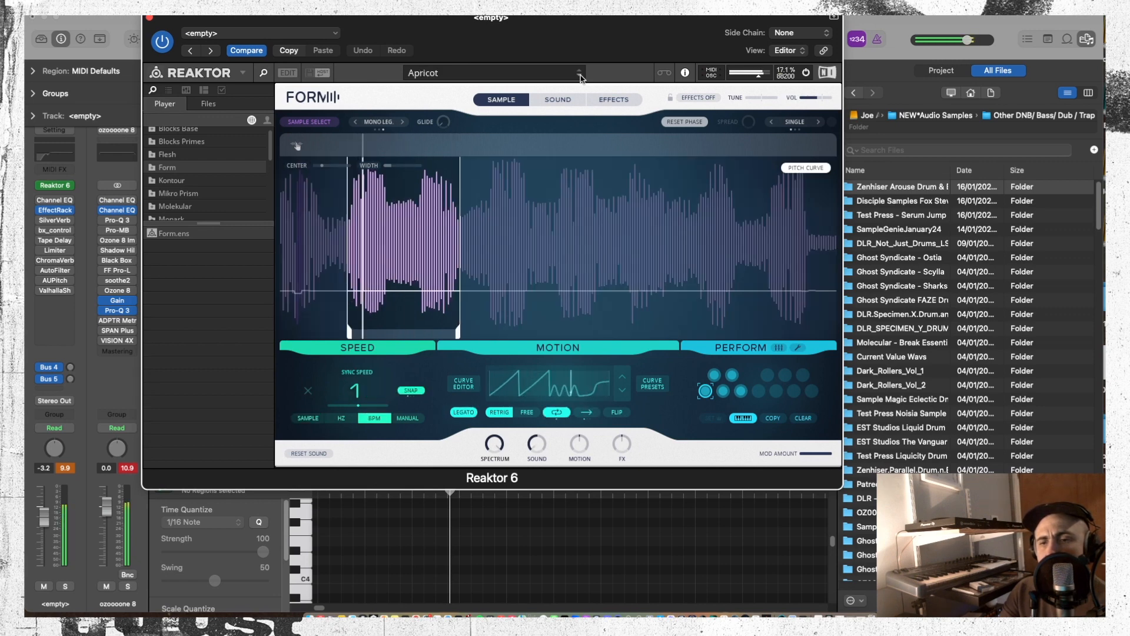
left_click(579, 75)
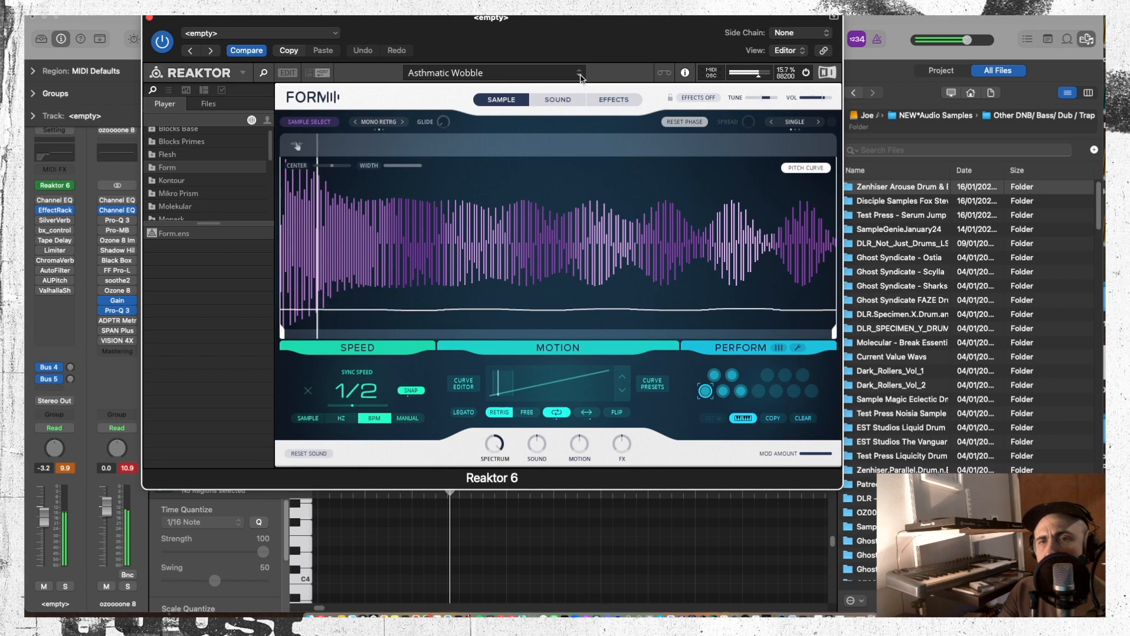
left_click(580, 75)
left_click(579, 71)
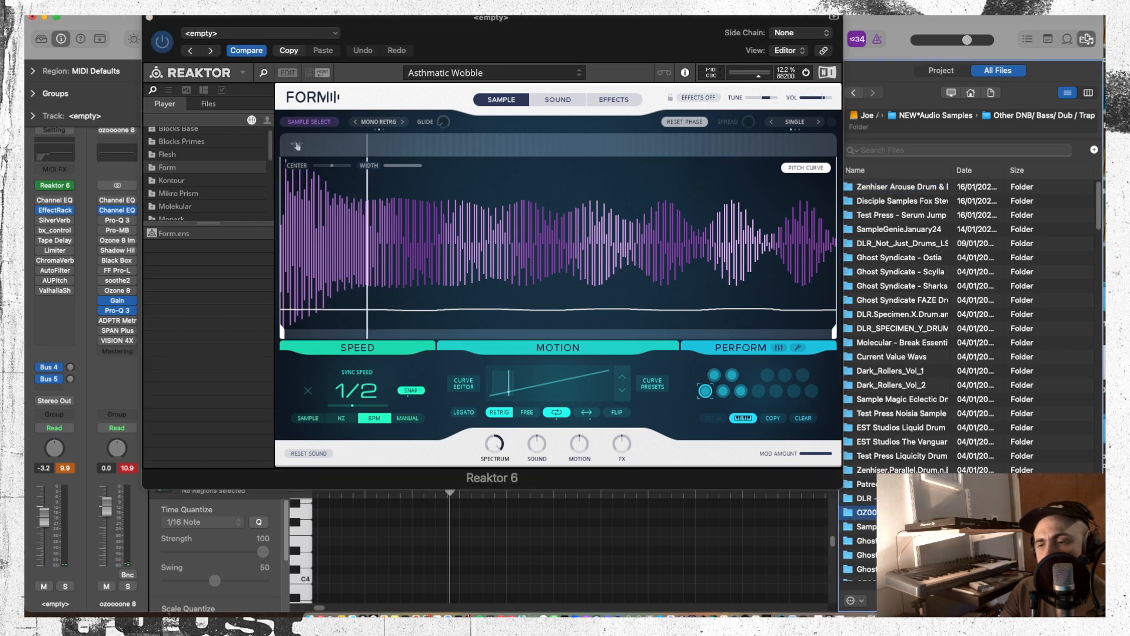
Browse OZ004_Trust Audio Vol1 to the Vocal Fx one shots and audition OZ004_VoxFx6.wav
double_click(866, 512)
double_click(868, 229)
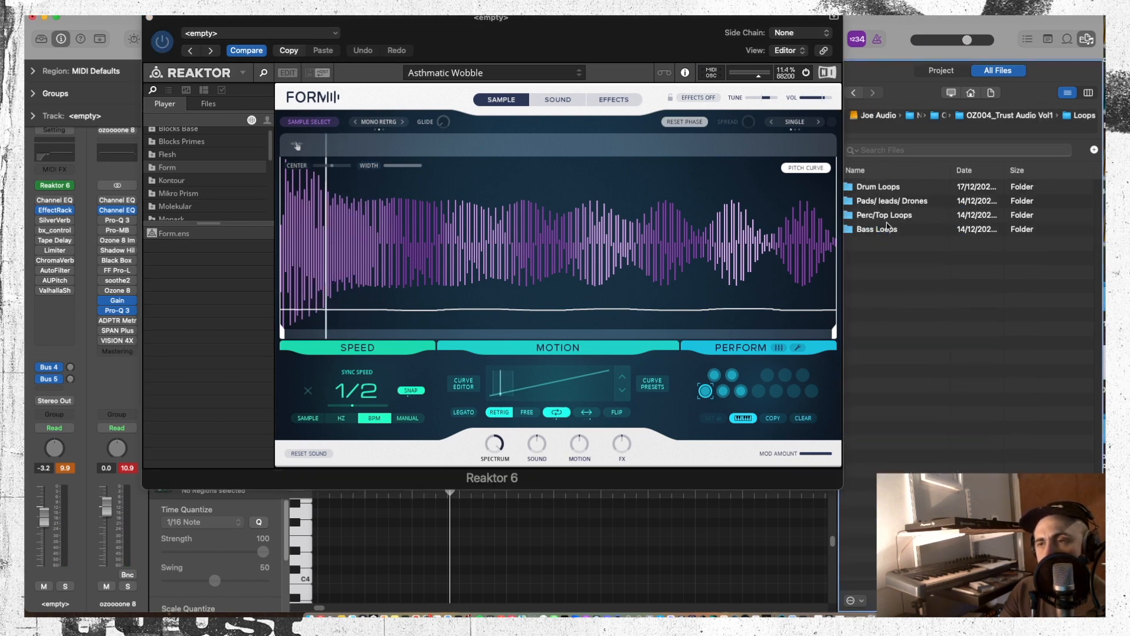
left_click(855, 93)
double_click(883, 216)
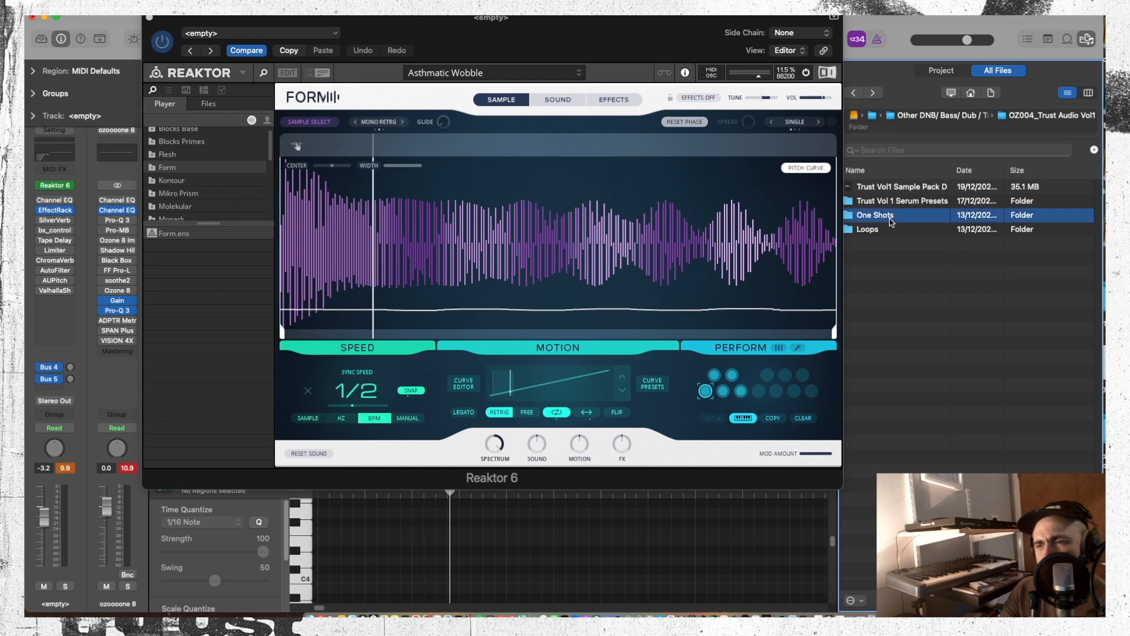
double_click(877, 286)
left_click(893, 259)
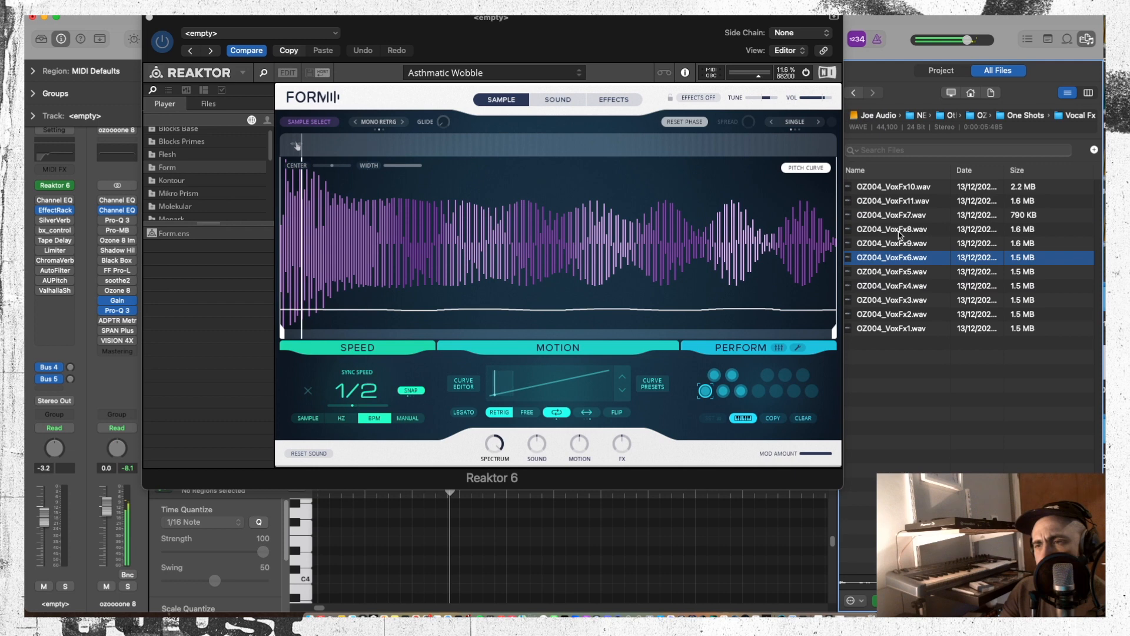
Audition the OZ004_VoxFx one shots 8, 7, 11, 10, 1, 2 and 3, and stop the preview
left_click(900, 234)
left_click(899, 217)
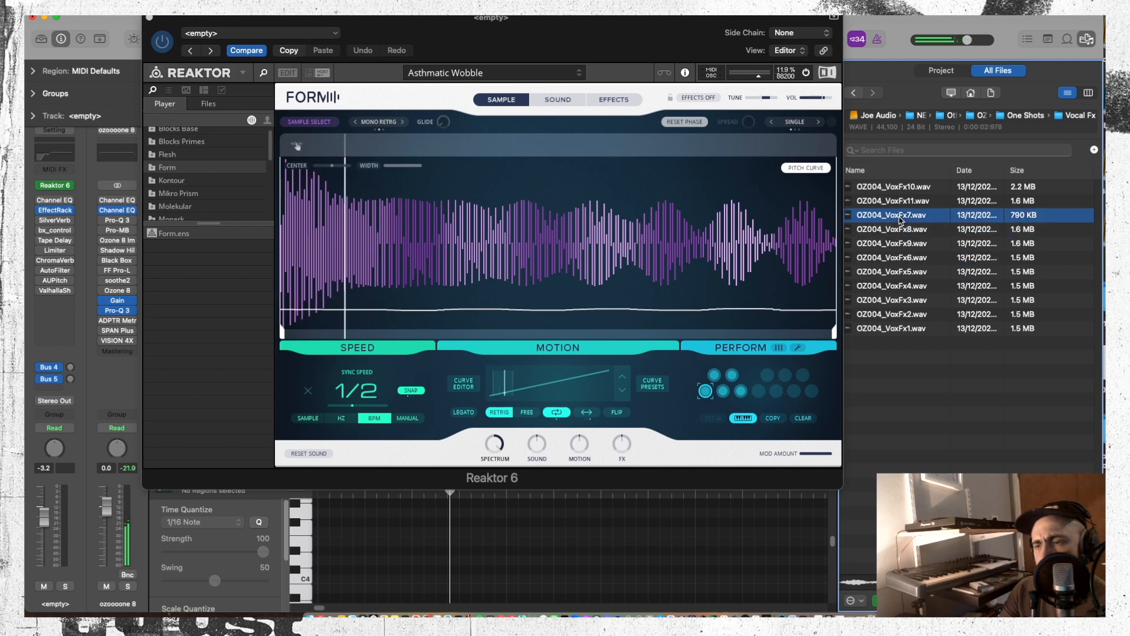
left_click(900, 202)
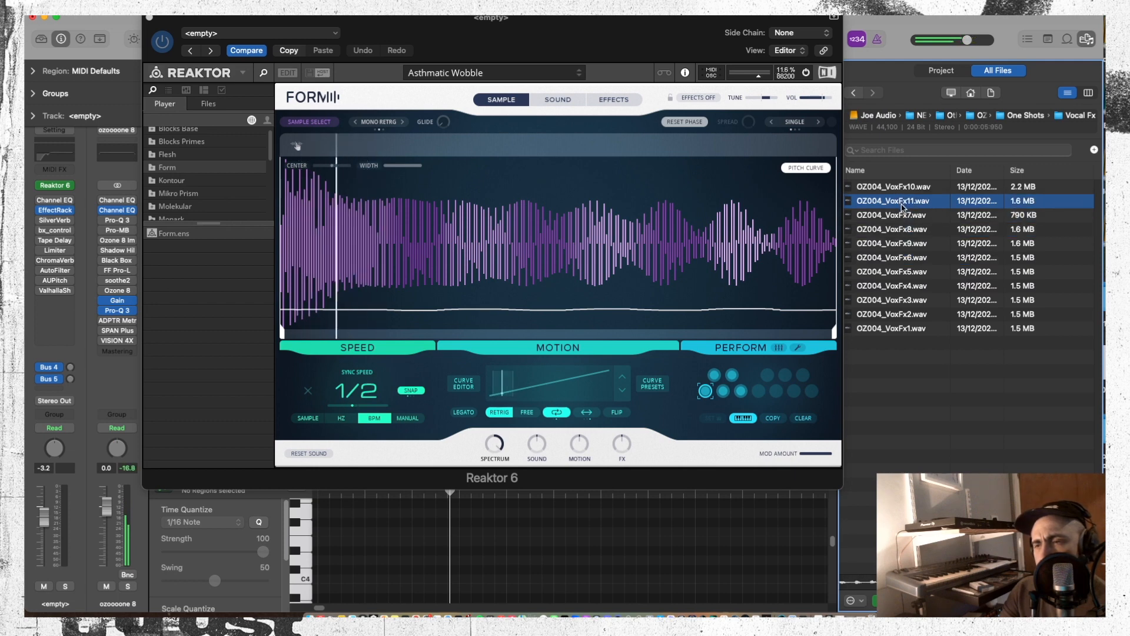
left_click(902, 219)
left_click(910, 188)
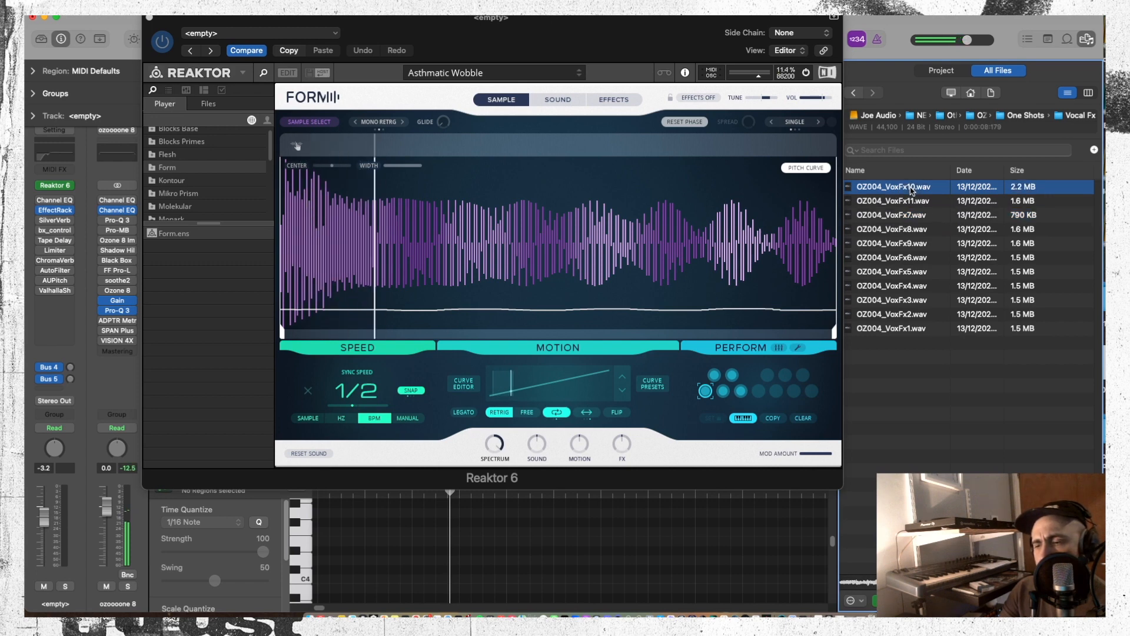
left_click(904, 327)
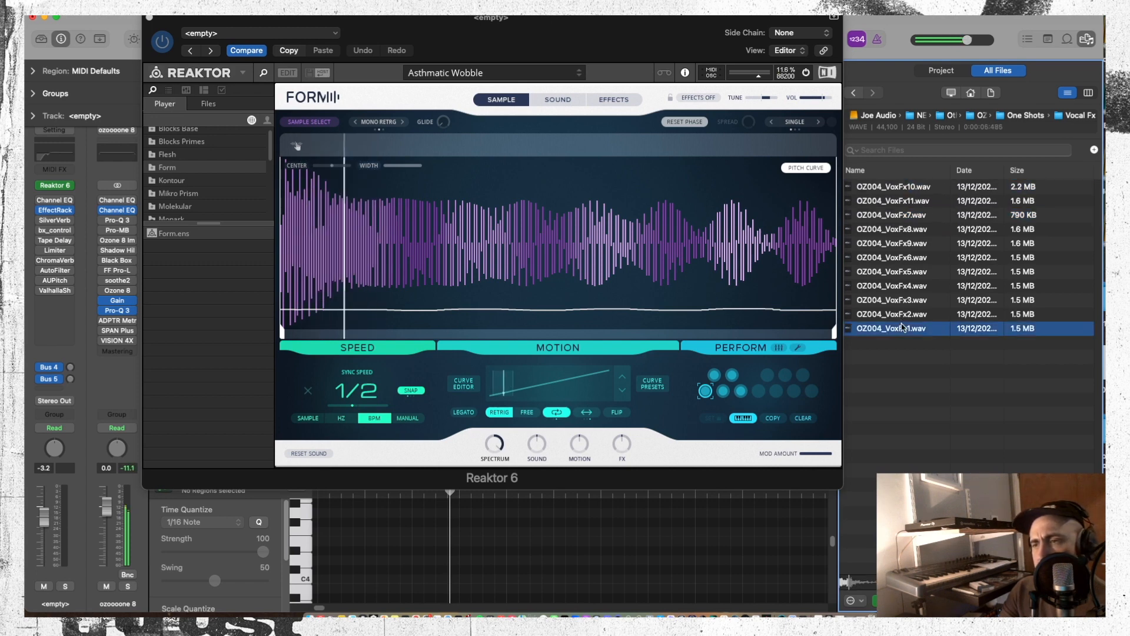
left_click(905, 315)
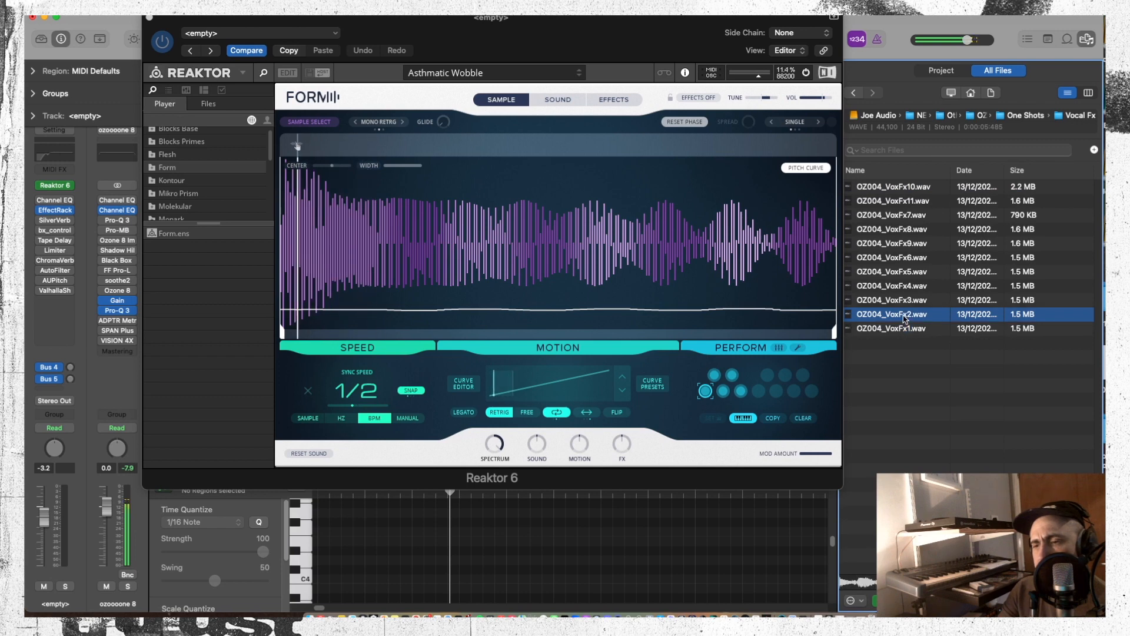
left_click(902, 300)
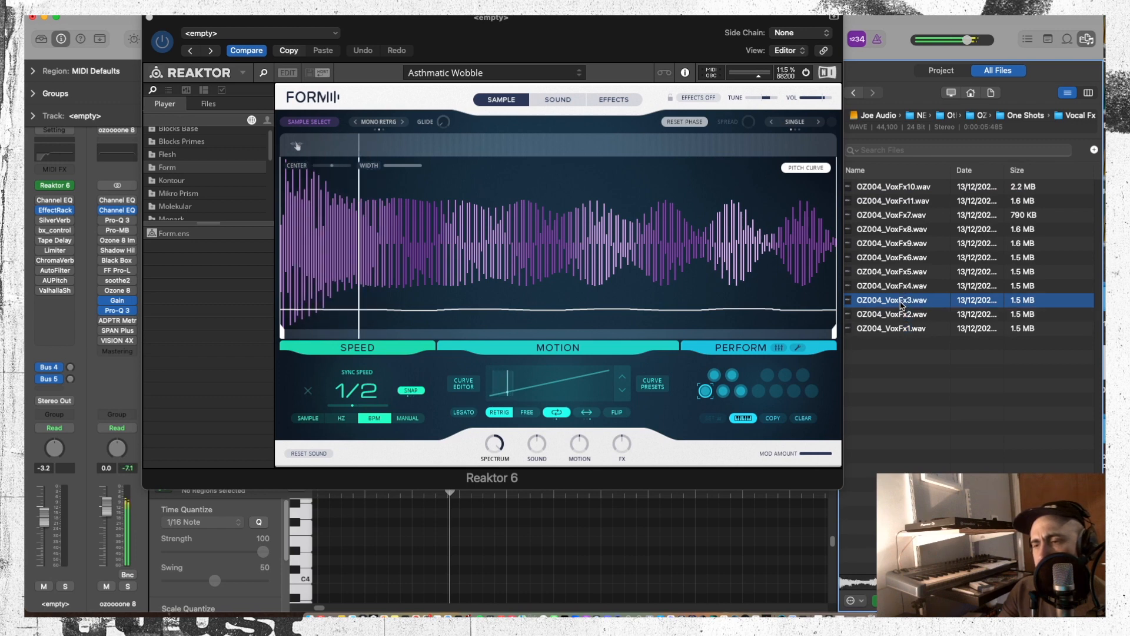
left_click(862, 376)
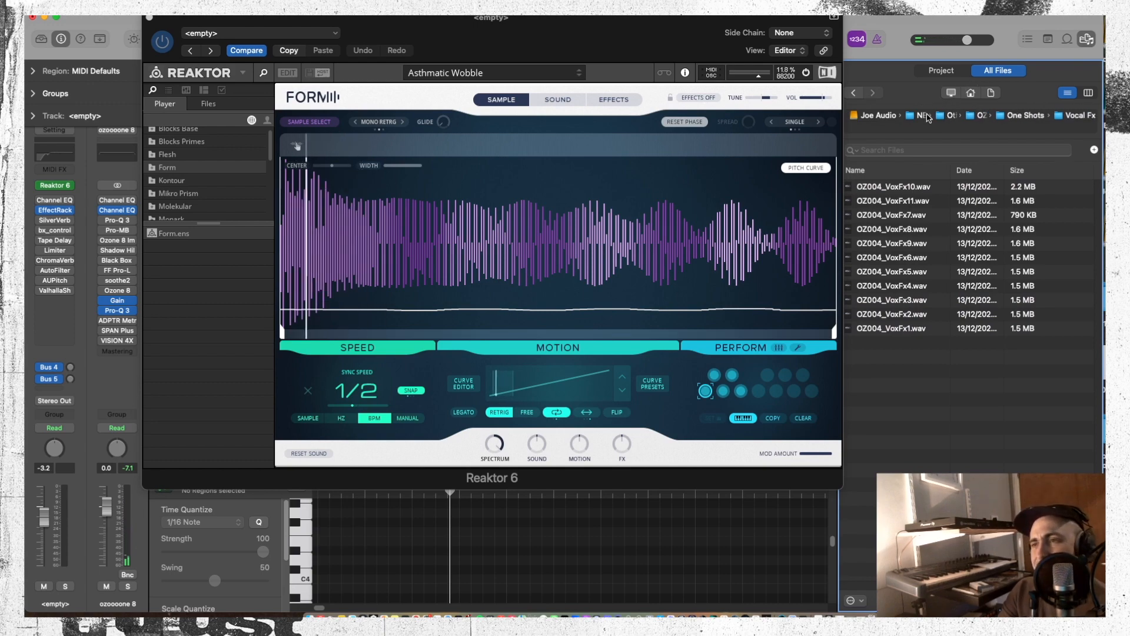
Go up to the NEW*Audio Samples folder and browse through v0x2020 and LONDON_GRIME_BARS to the GVO_140_CLICK_CLACK vocals
left_click(990, 117)
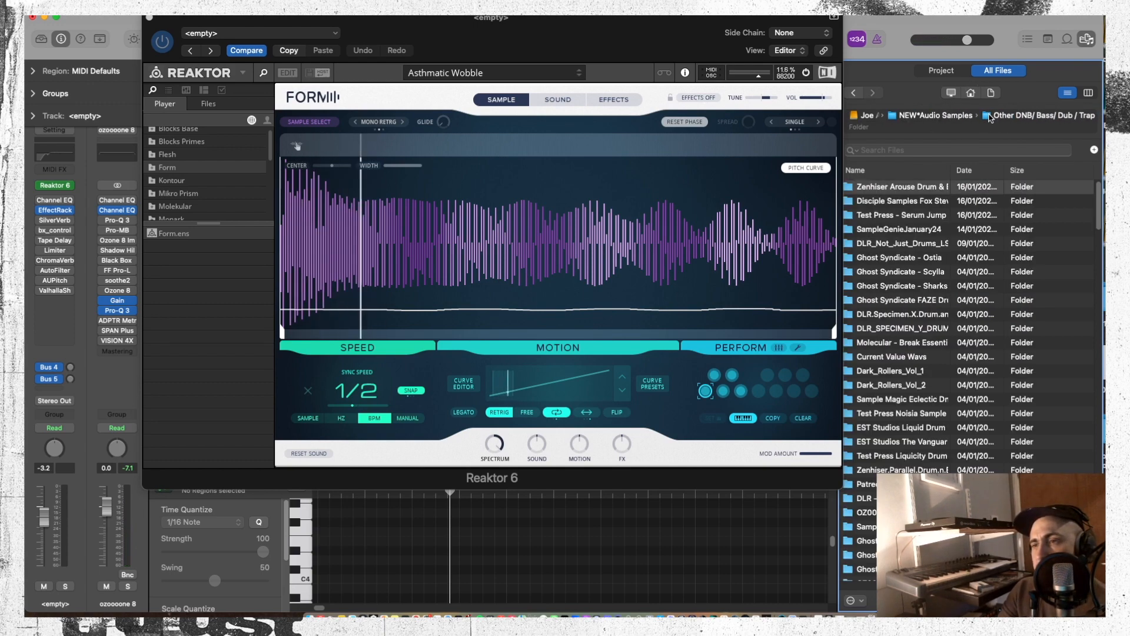
left_click(987, 173)
scroll(901, 324, "down", 10)
left_click(946, 117)
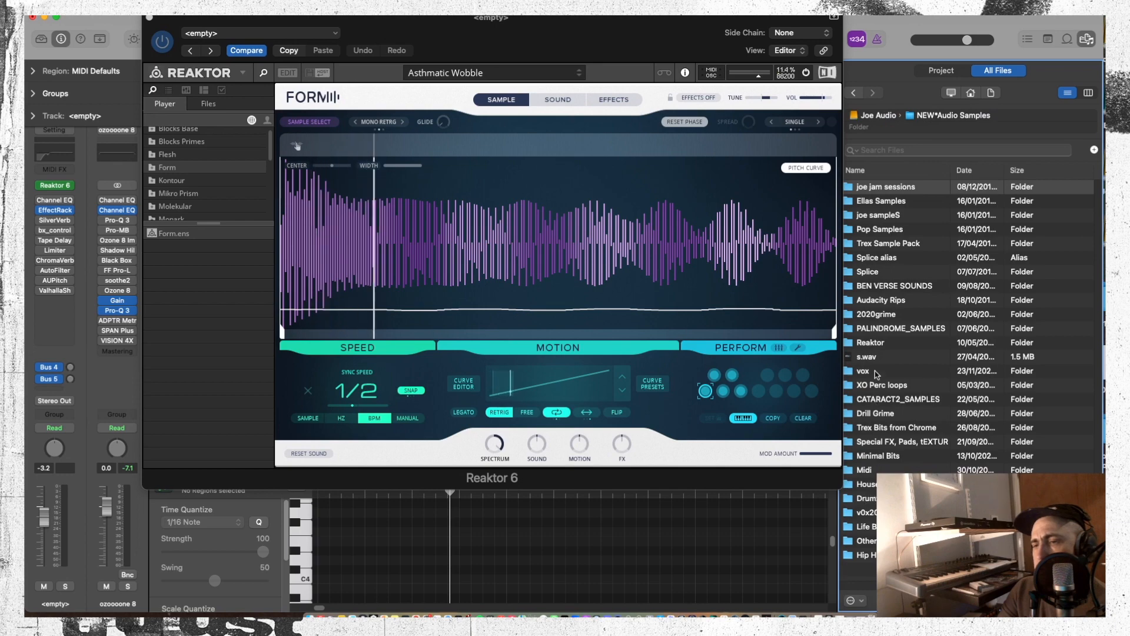
double_click(865, 512)
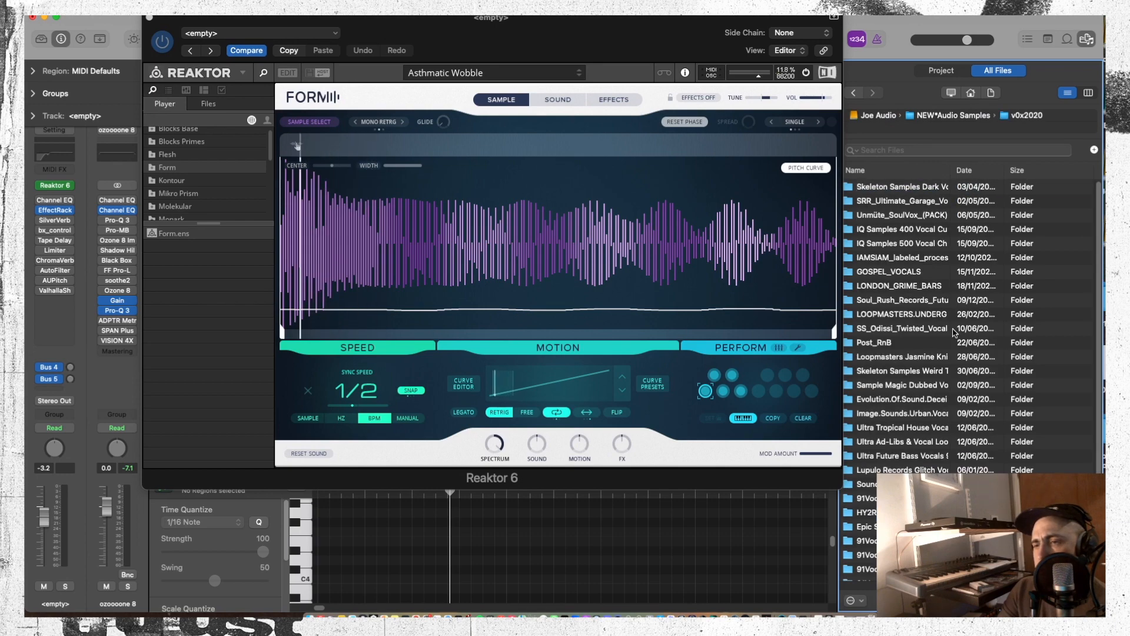
double_click(900, 286)
double_click(909, 257)
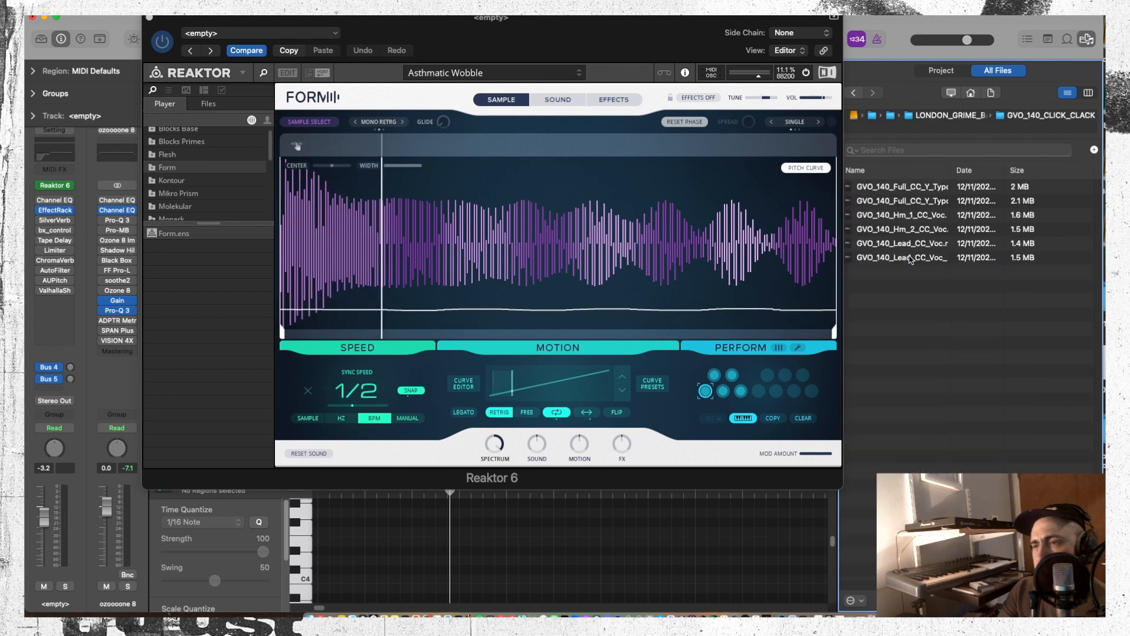
Preview the GVO_140_Hm_1_CC_Voc.rx2 vocal, look through the v0x2020 packs and return to the NEW*Audio Samples folder
left_click(915, 216)
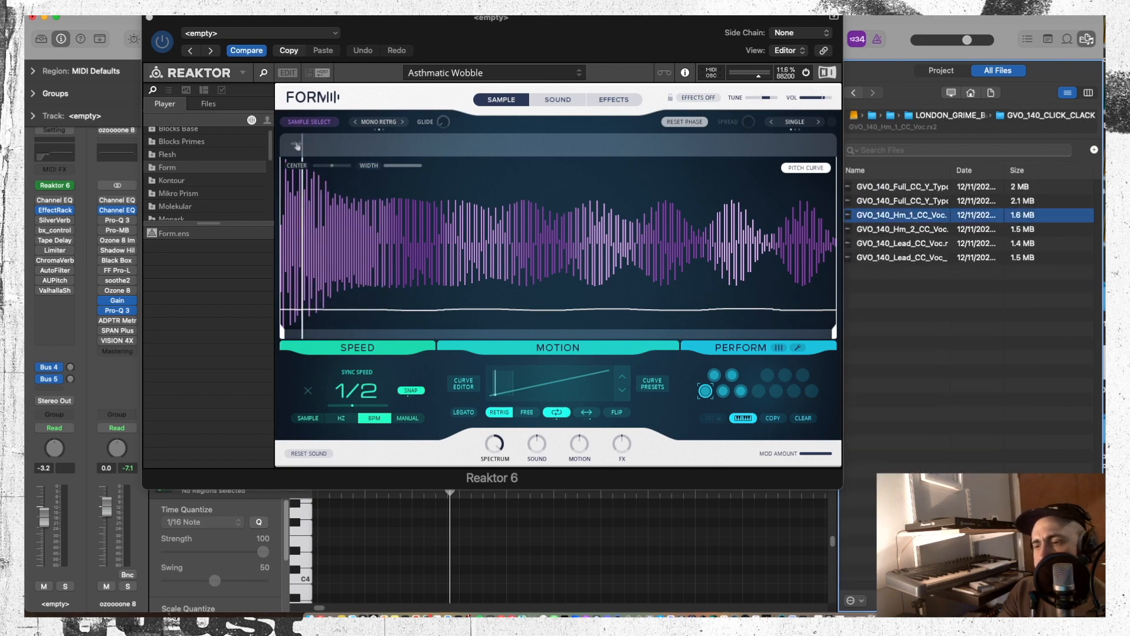
key("Up")
left_click(854, 93)
left_click(855, 94)
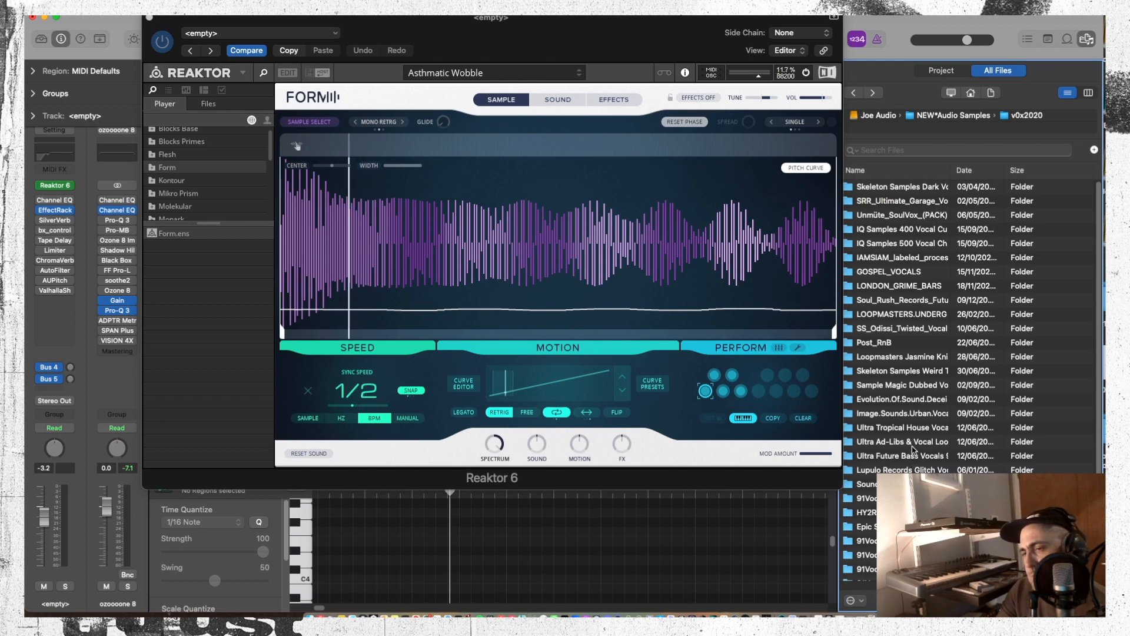
scroll(1096, 353, "down", 2)
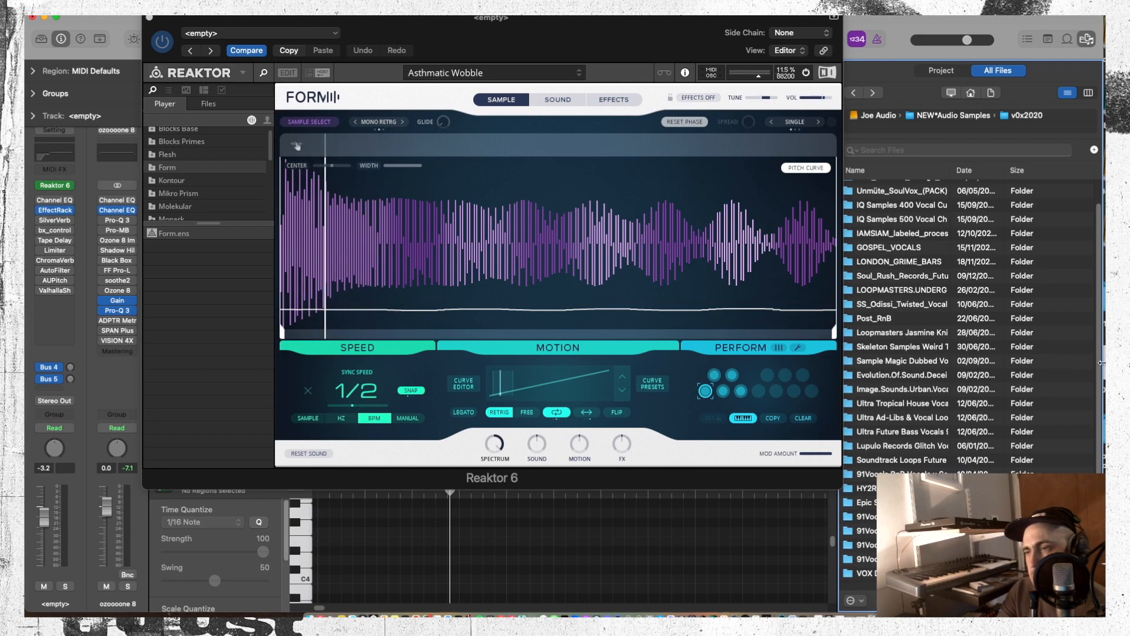
scroll(1058, 265, "up", 2)
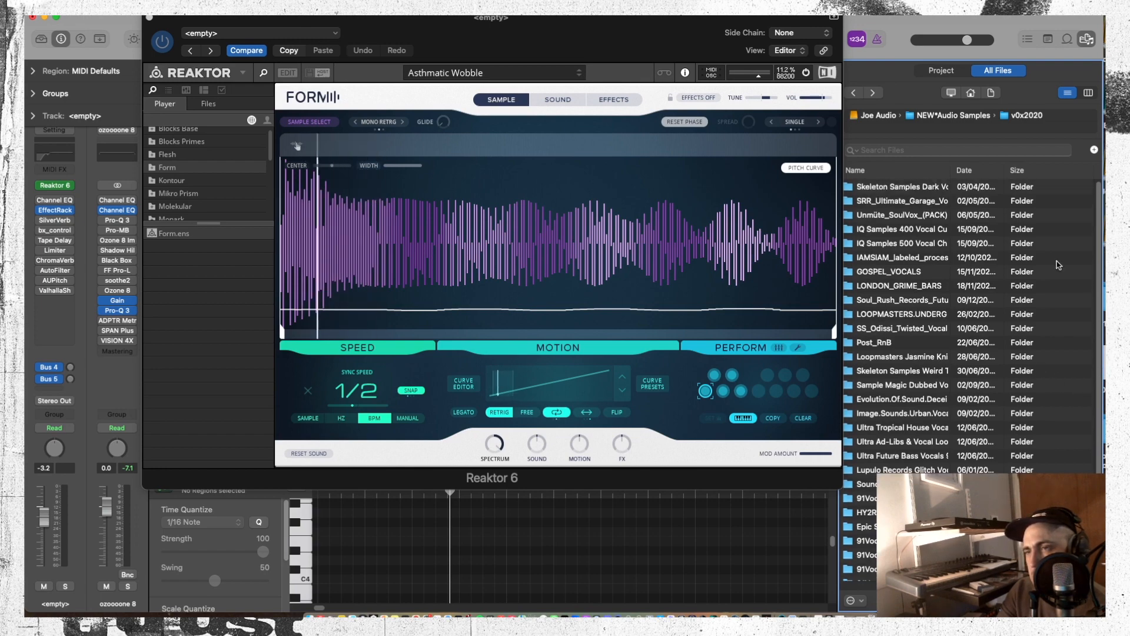
left_click(854, 93)
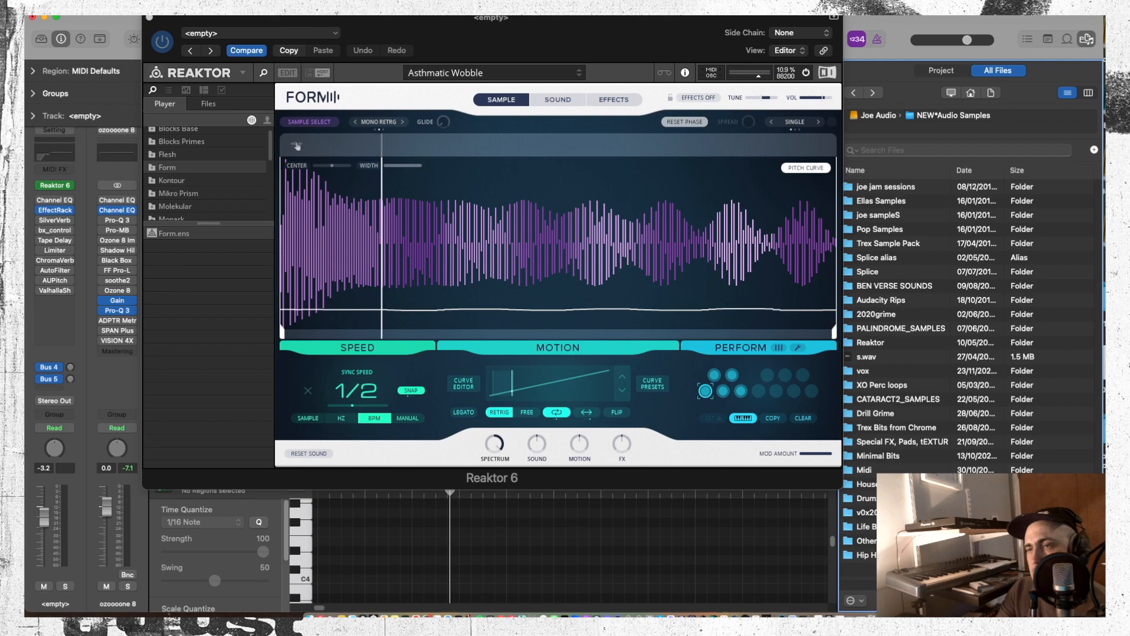
Browse the vox folder to MS_RAW_GRIME_ACAPELLAS and open its MSGV_VOCAL_SHOTS_&_PHRASES folder
left_click(866, 370)
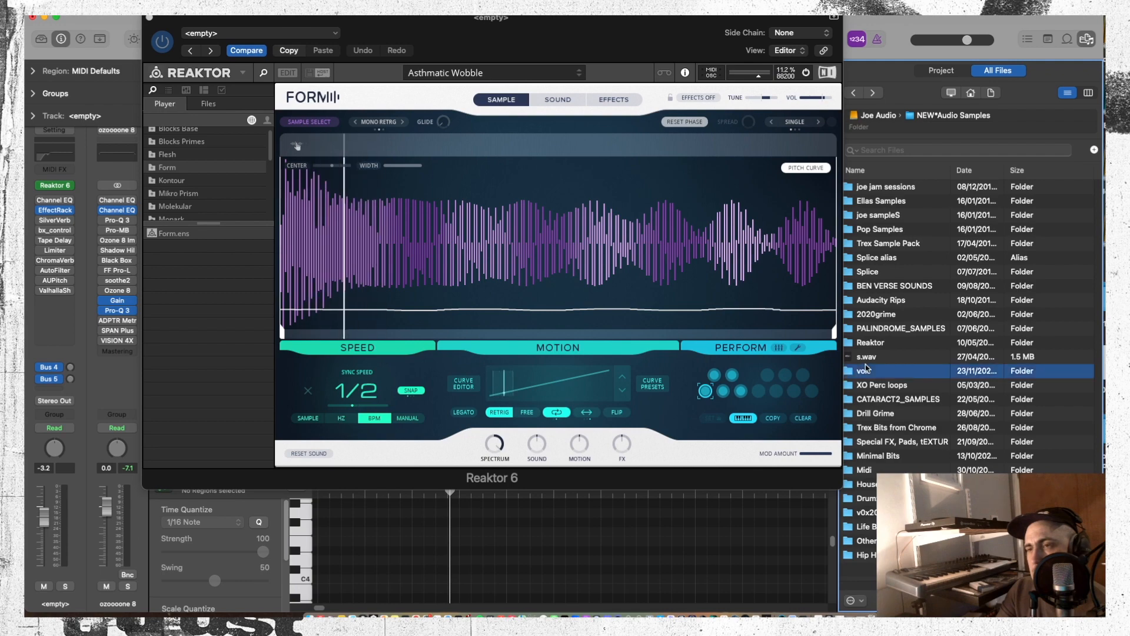
double_click(869, 370)
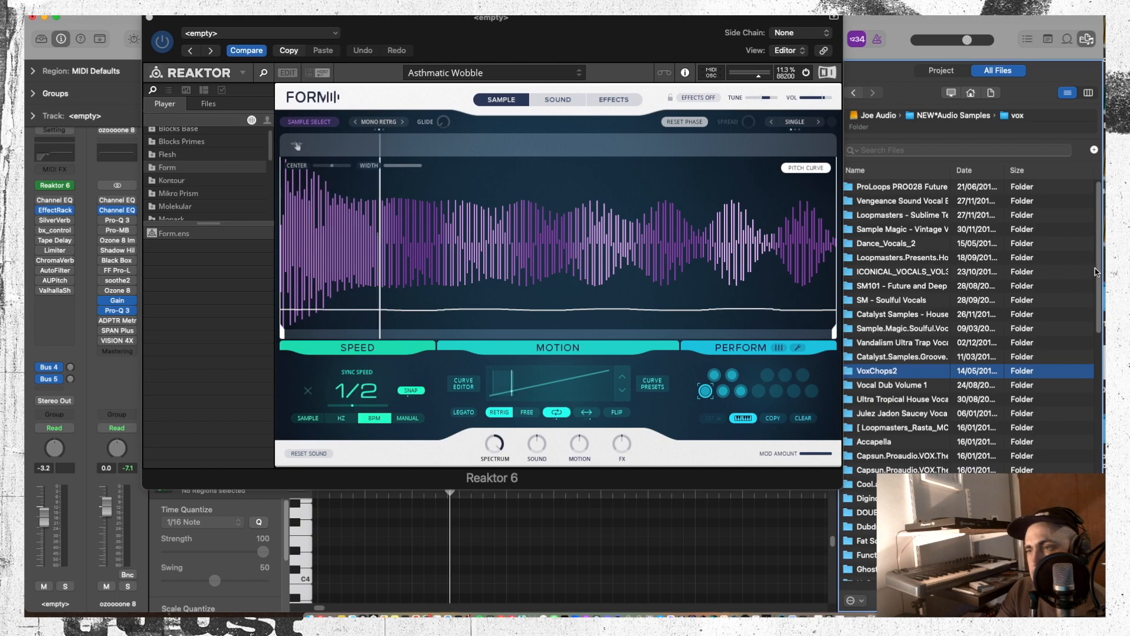
scroll(1088, 274, "down", 15)
scroll(971, 324, "down", 3)
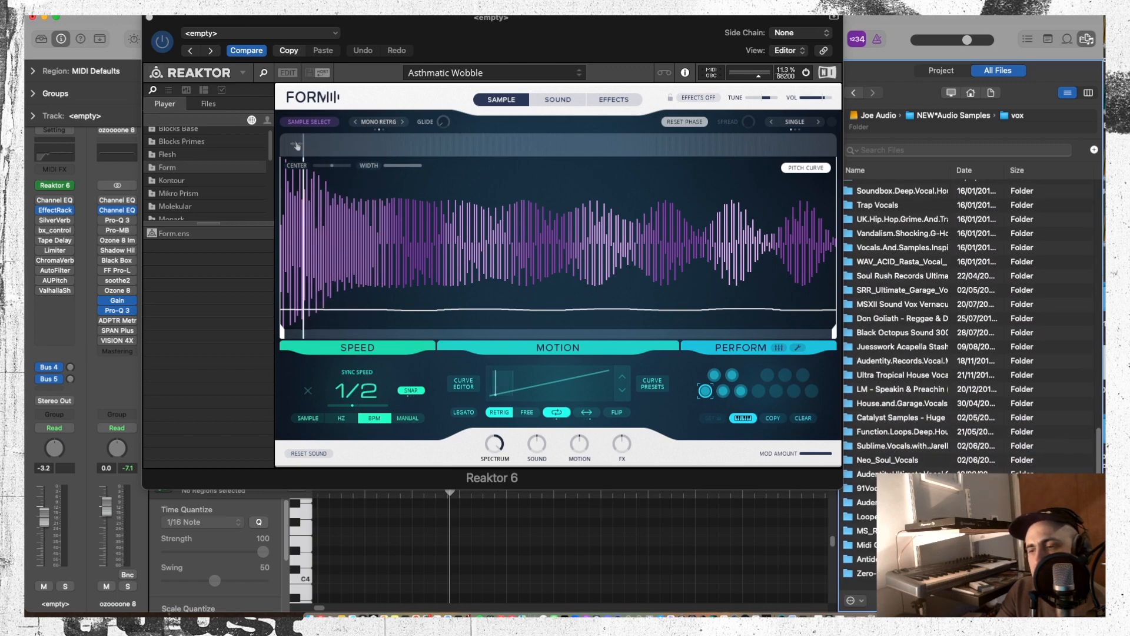
left_click(904, 531)
left_click(903, 531)
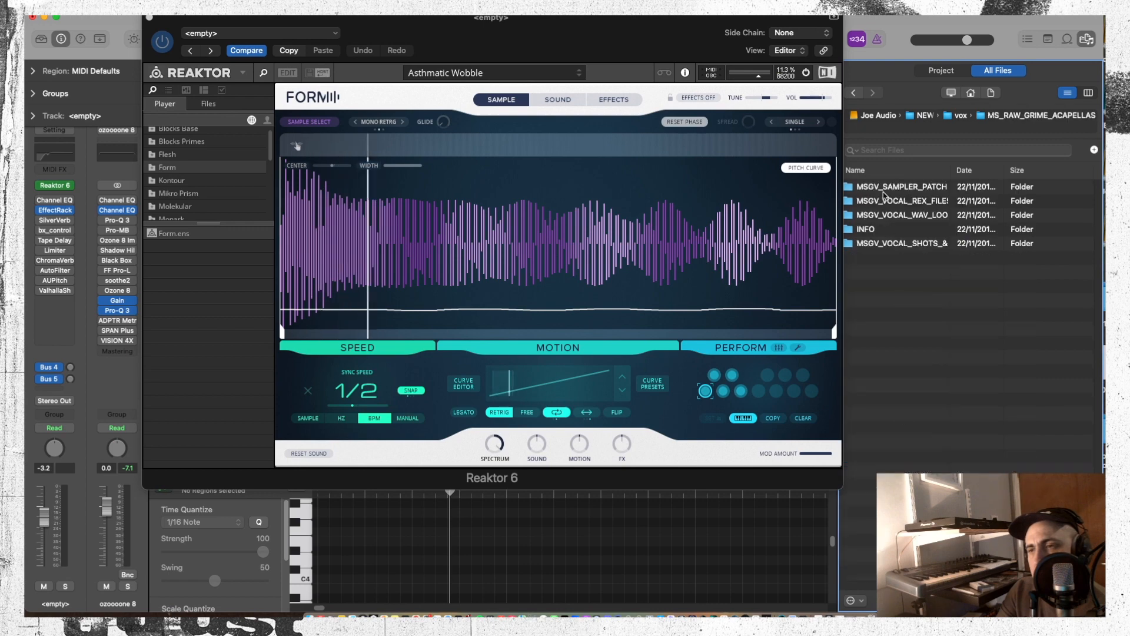
double_click(889, 241)
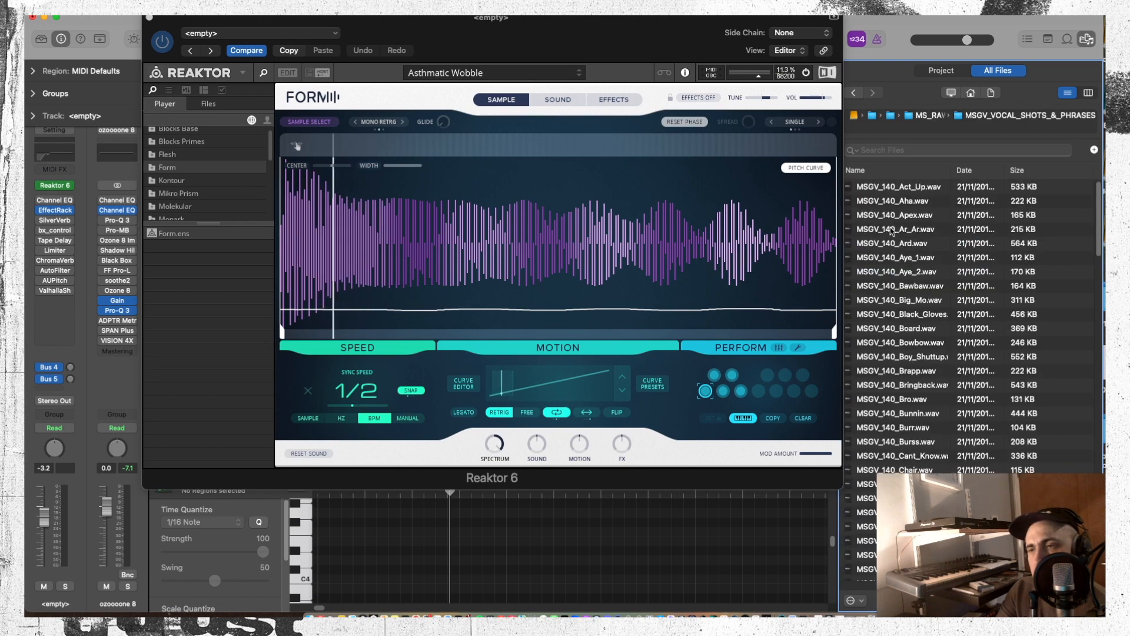
Audition the MSGV_140 Ar_Ar, Apex, Aha and Black_Gloves shots, and load Black_Gloves into Form's Asthmatic Wobble preset
left_click(891, 229)
left_click(893, 216)
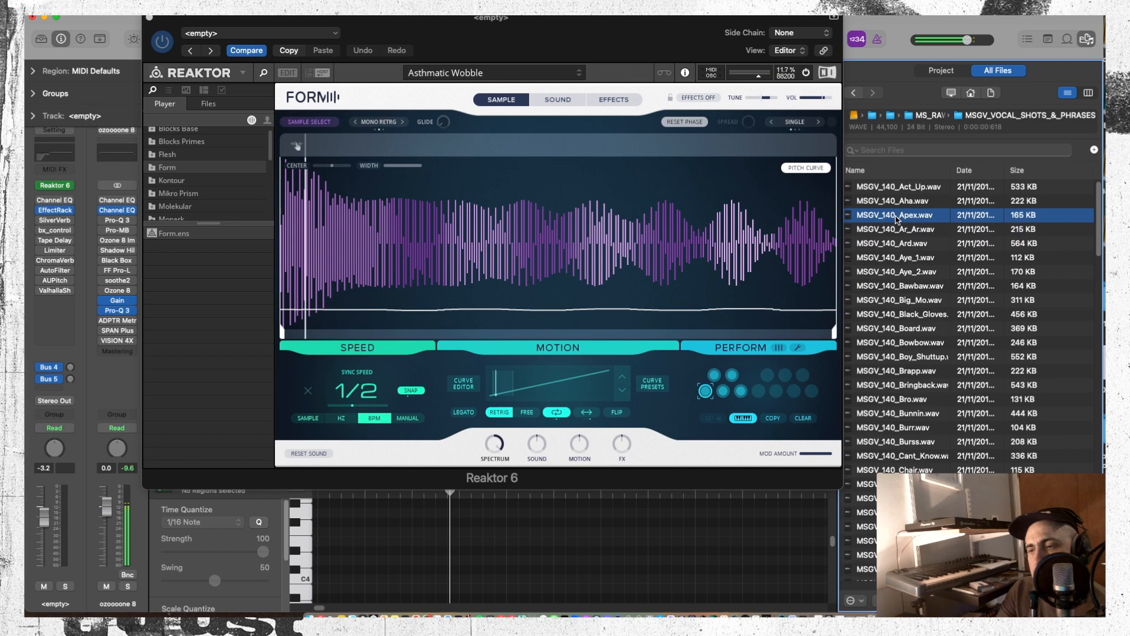
left_click(894, 200)
left_click(916, 316)
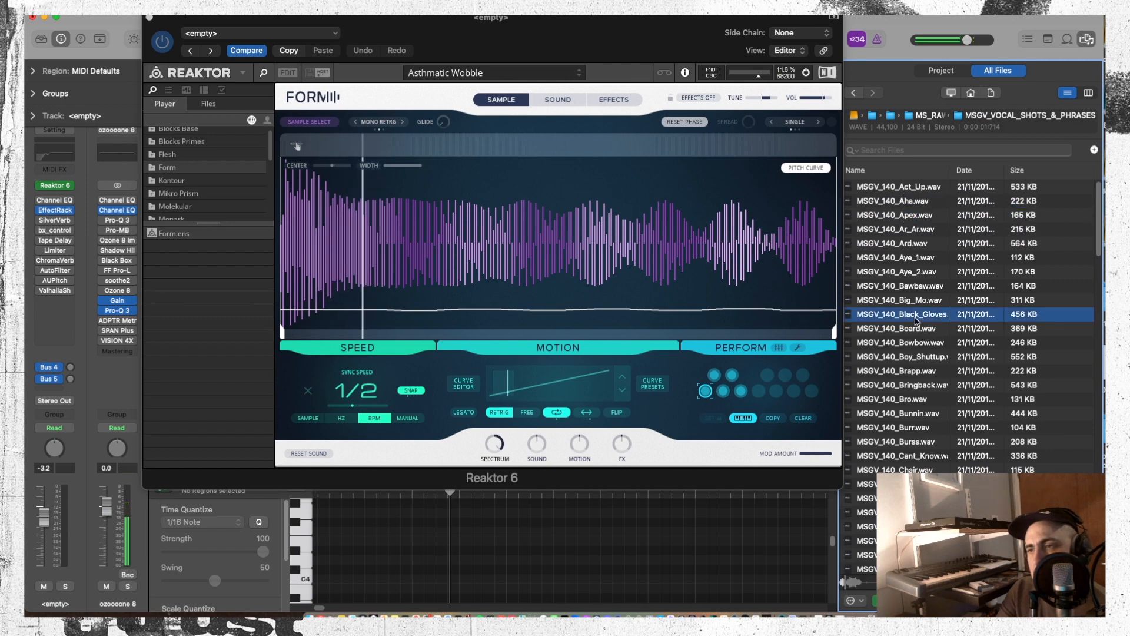
left_click_drag(915, 318, 599, 286)
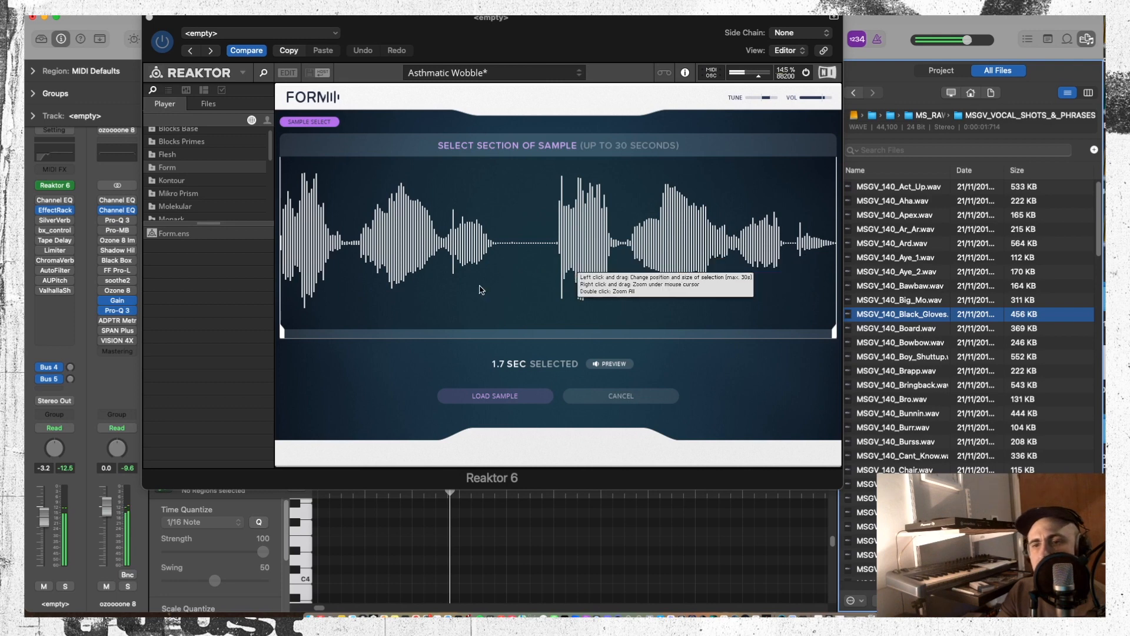
left_click(493, 395)
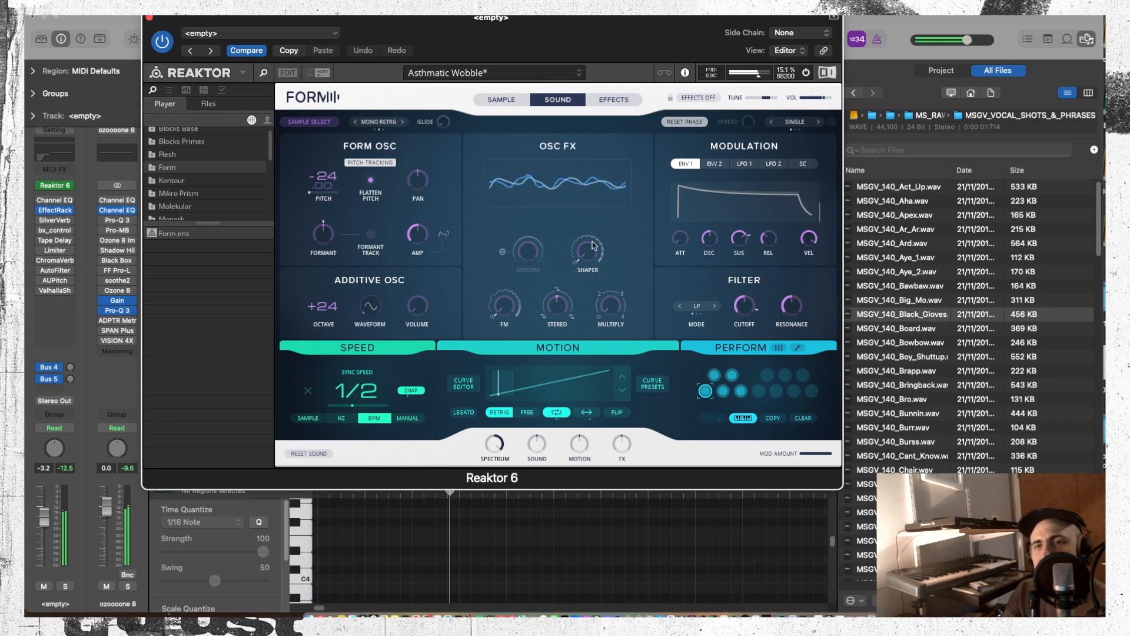
Switch Form to the Atomik Buzz preset and load MSGV_140_Black_Gloves as its sample
left_click(580, 75)
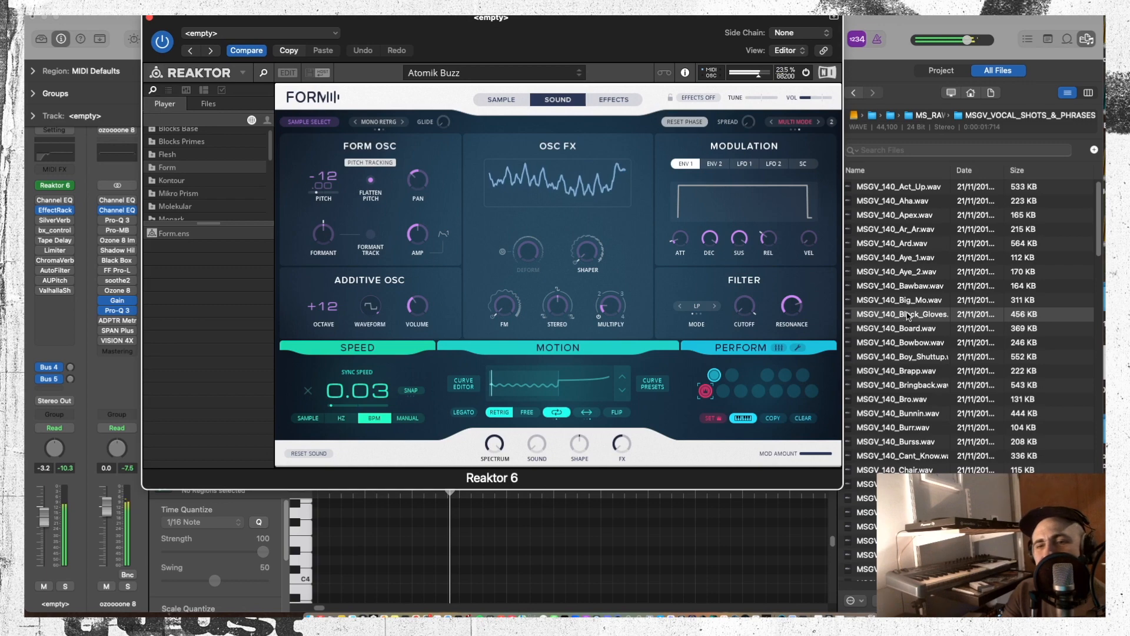
left_click(476, 100)
left_click_drag(900, 314, 548, 311)
left_click(495, 396)
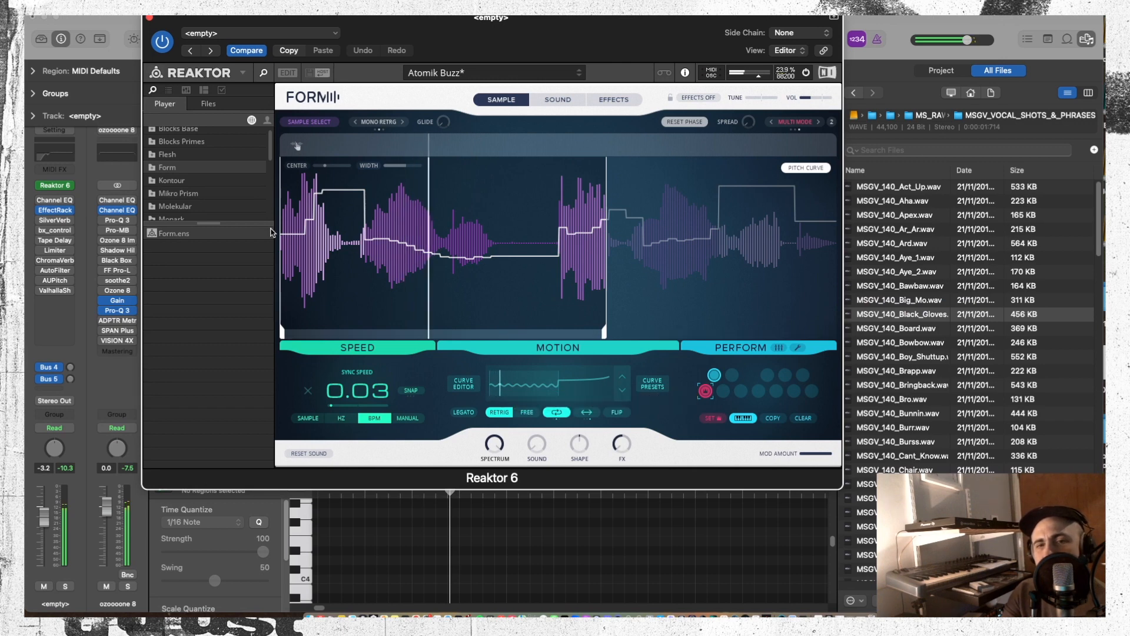
Shift Form's playback range to the second half of the vocal sample, starting just before the second phrase
left_click_drag(379, 229, 602, 224)
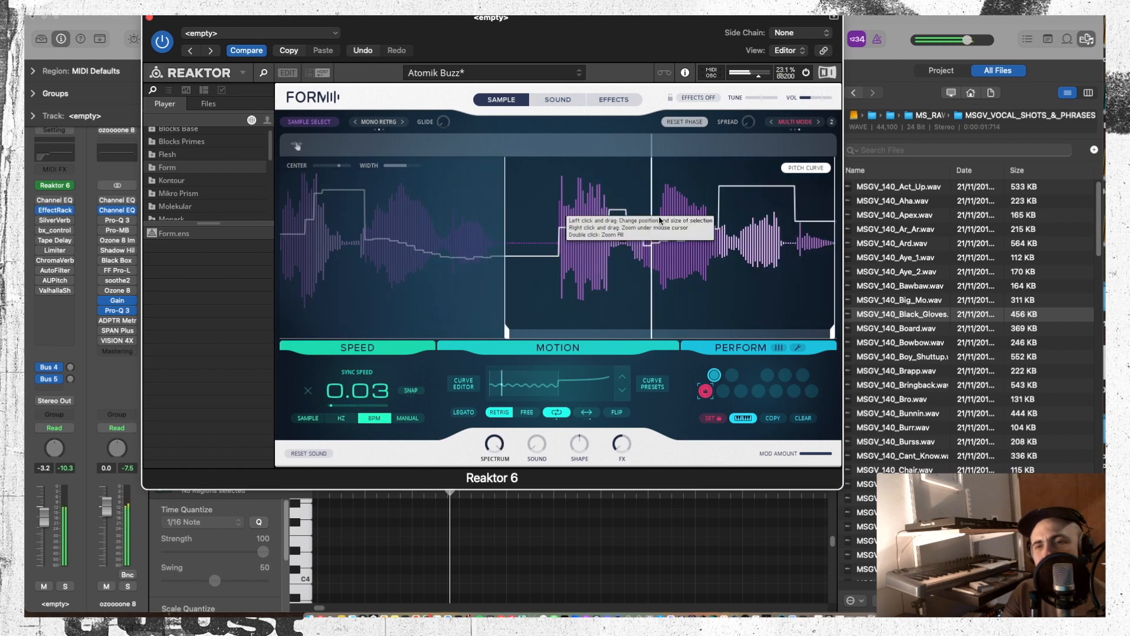
left_click_drag(504, 226, 500, 227)
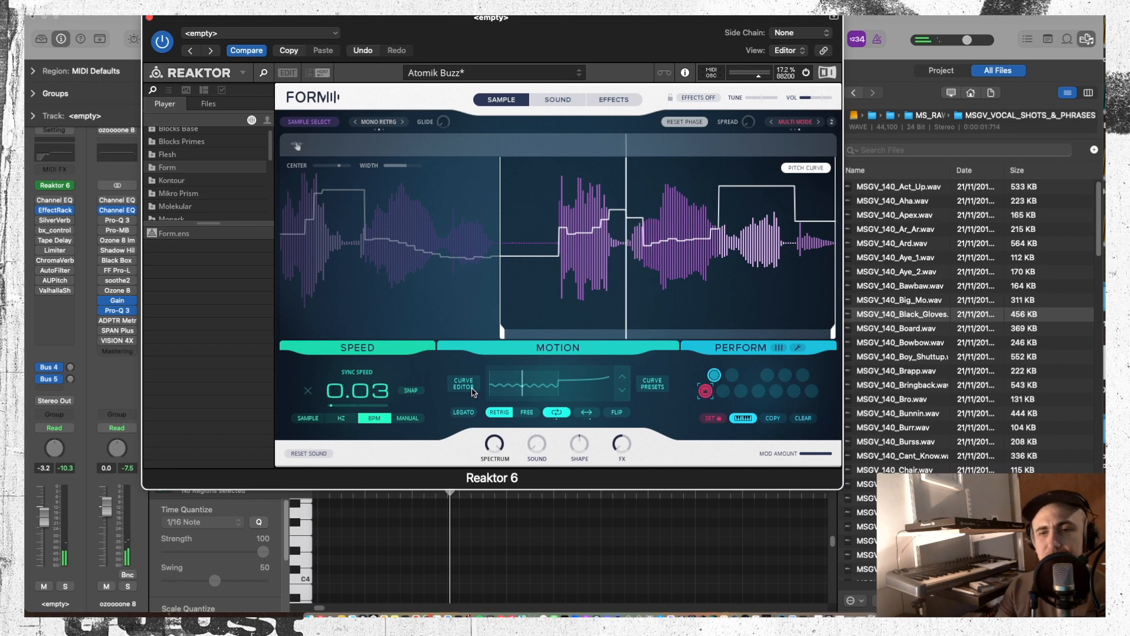
Switch the motion curve to the straight rising ramp and set the sync speed to 2.38
left_click(621, 377)
left_click_drag(361, 390, 368, 360)
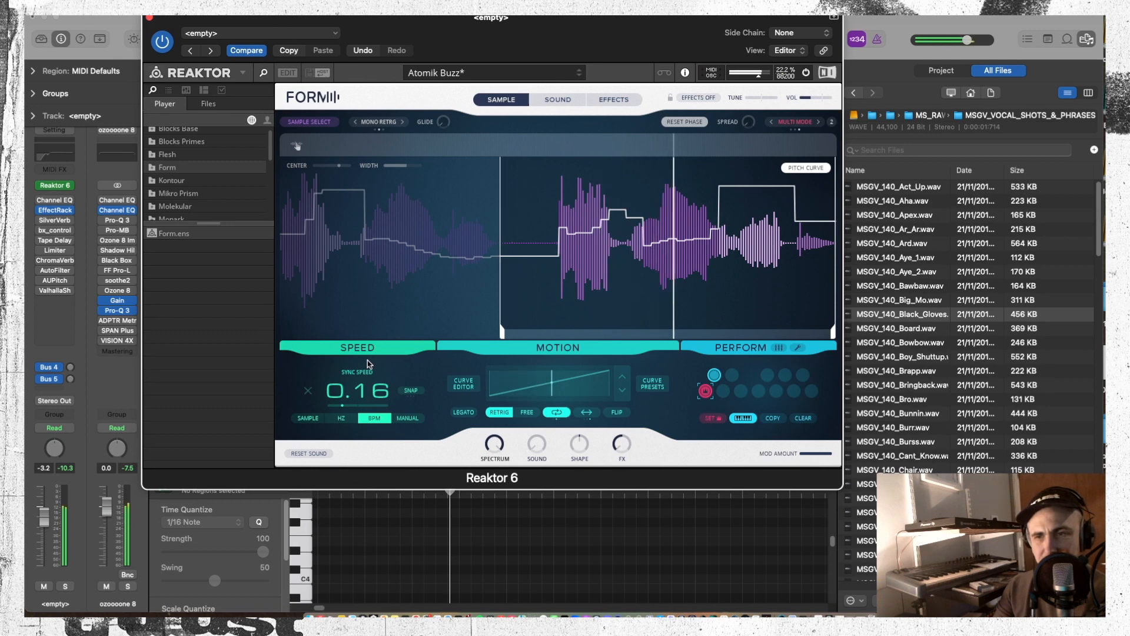
left_click_drag(367, 360, 353, 286)
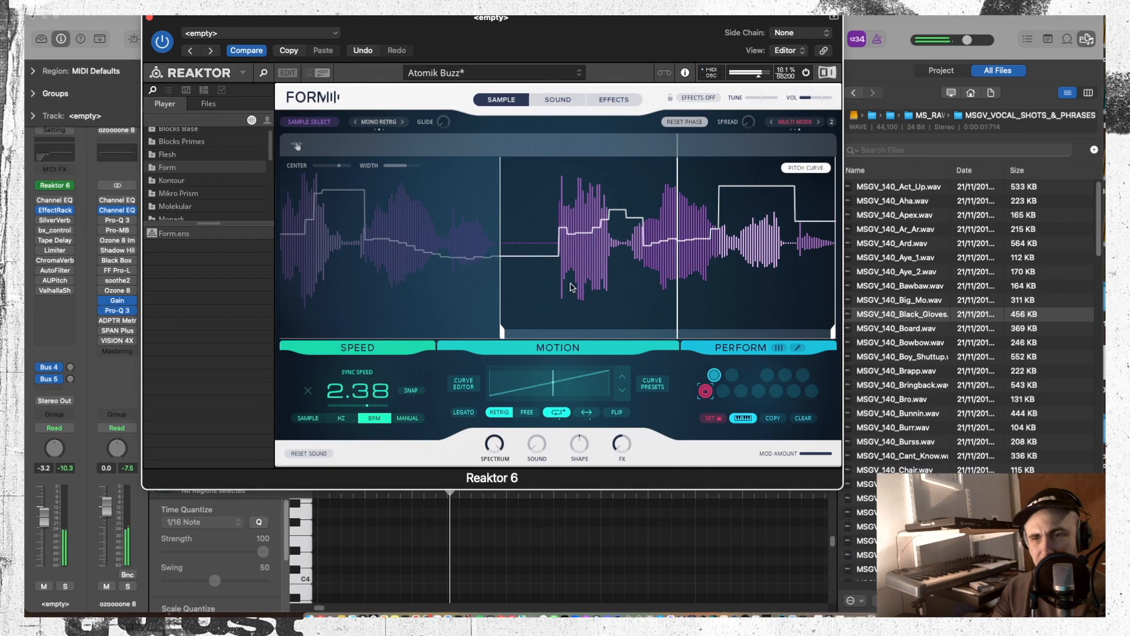
Try a different Form Osc pitch, lower its formant and return to the Sample page
left_click(547, 99)
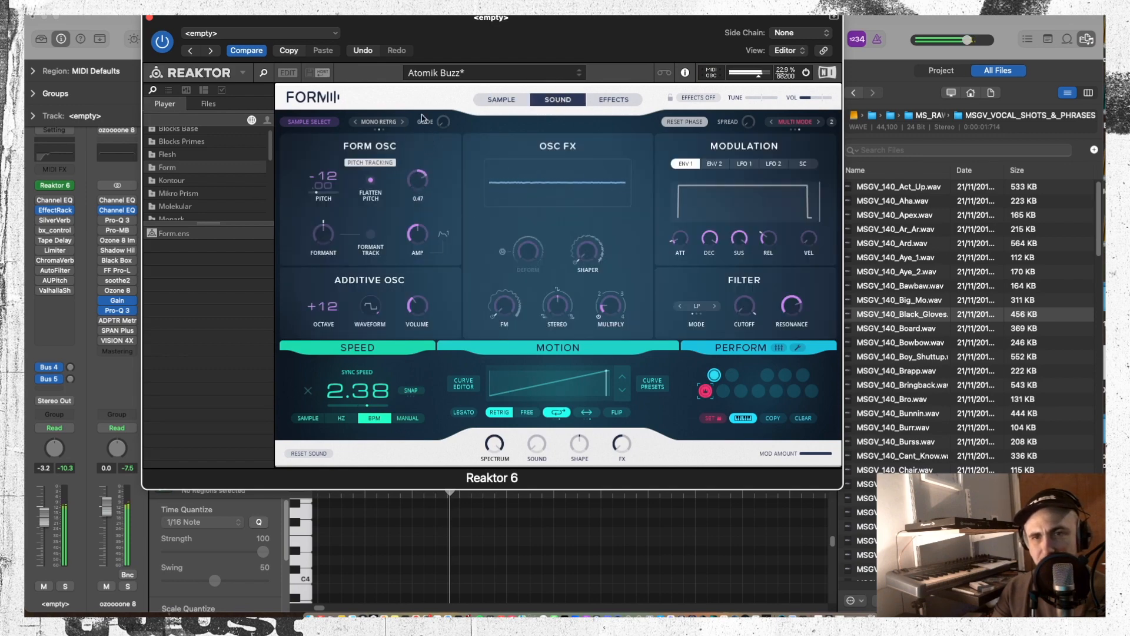
left_click_drag(331, 180, 342, 170)
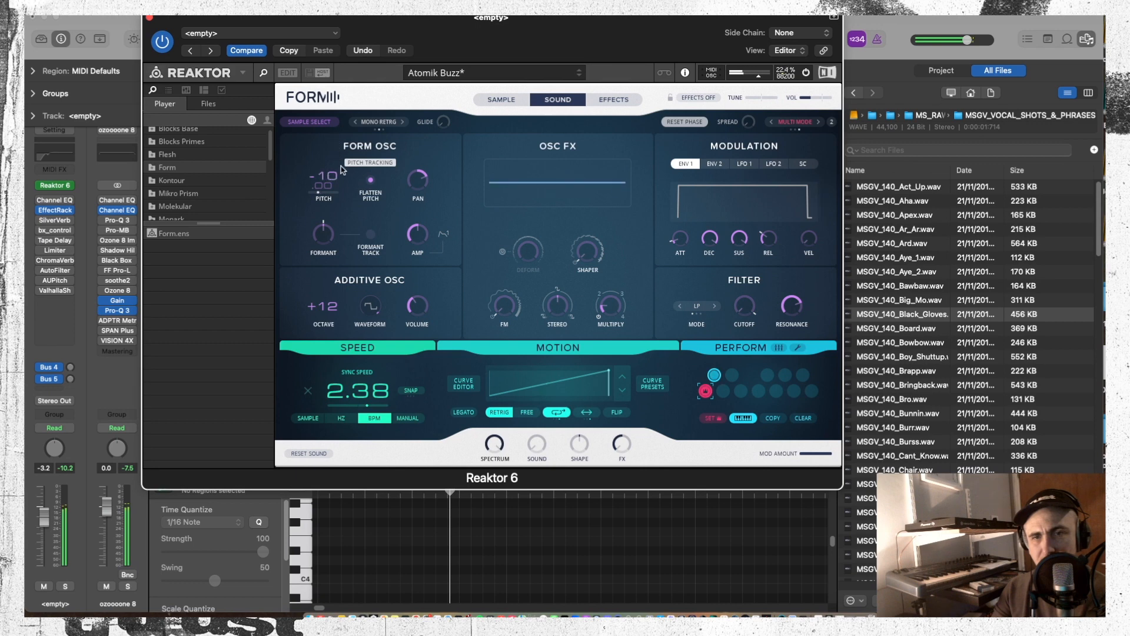
left_click_drag(324, 233, 349, 284)
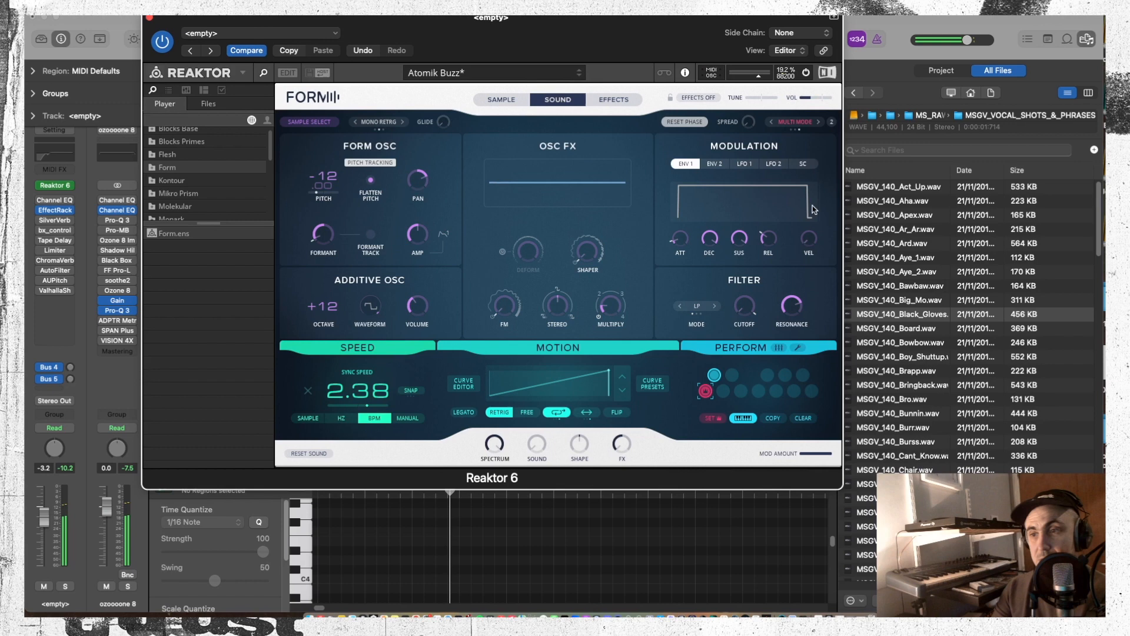
left_click(497, 101)
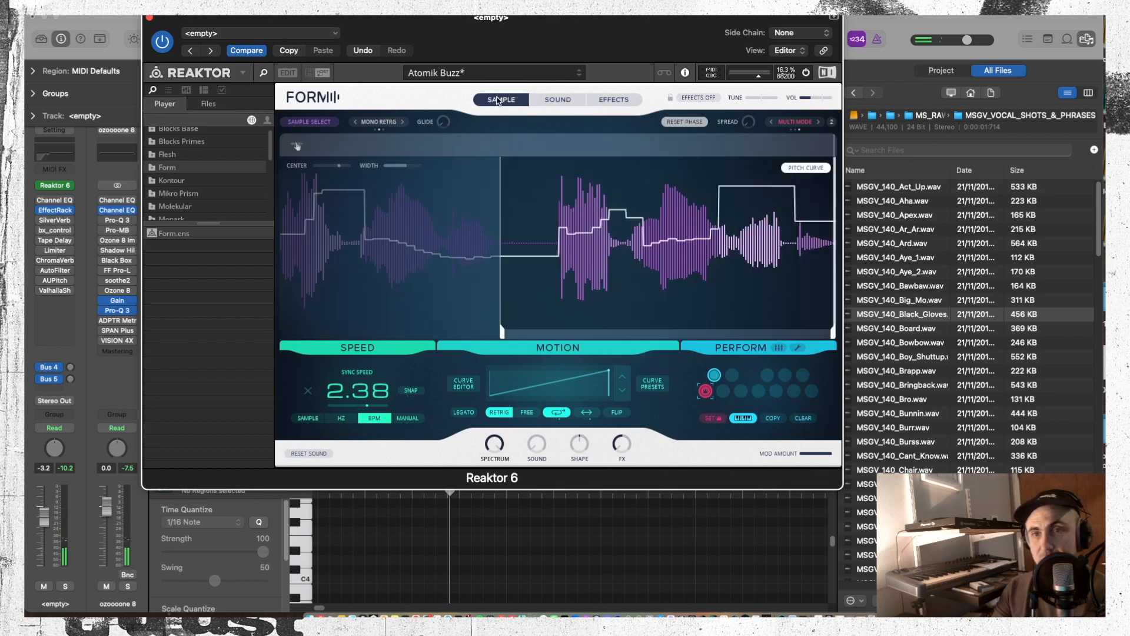
Try Form's bass presets from Bin Can through Binary Acid to Brobass, inspecting the Sound and Sample pages of Bin Can
left_click(461, 282)
left_click(580, 75)
left_click(492, 396)
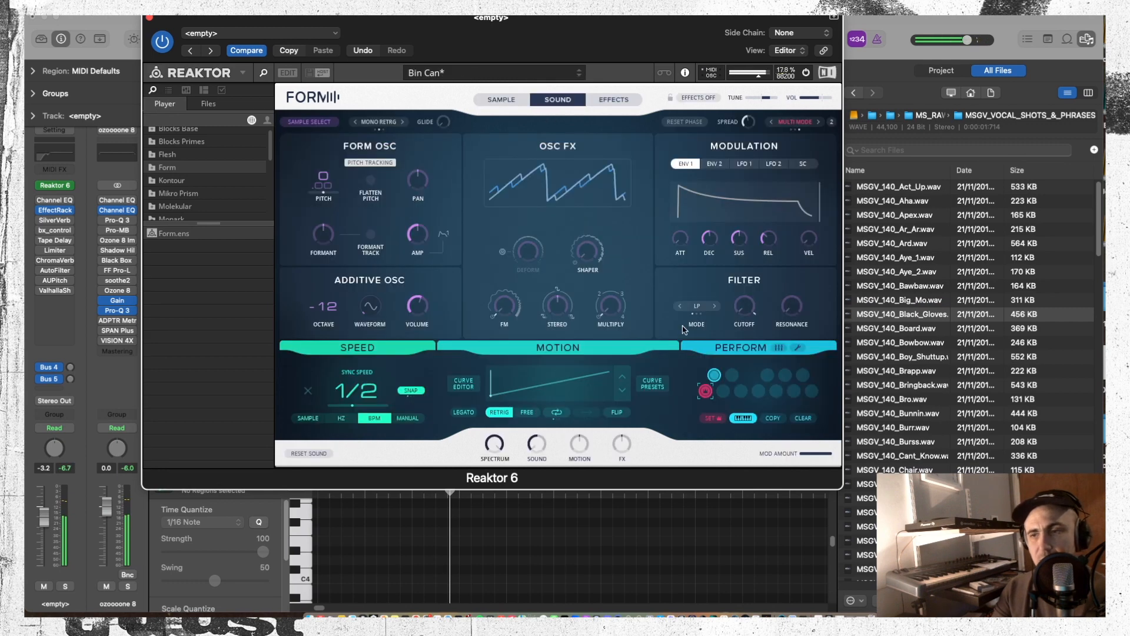
left_click_drag(912, 318, 665, 263)
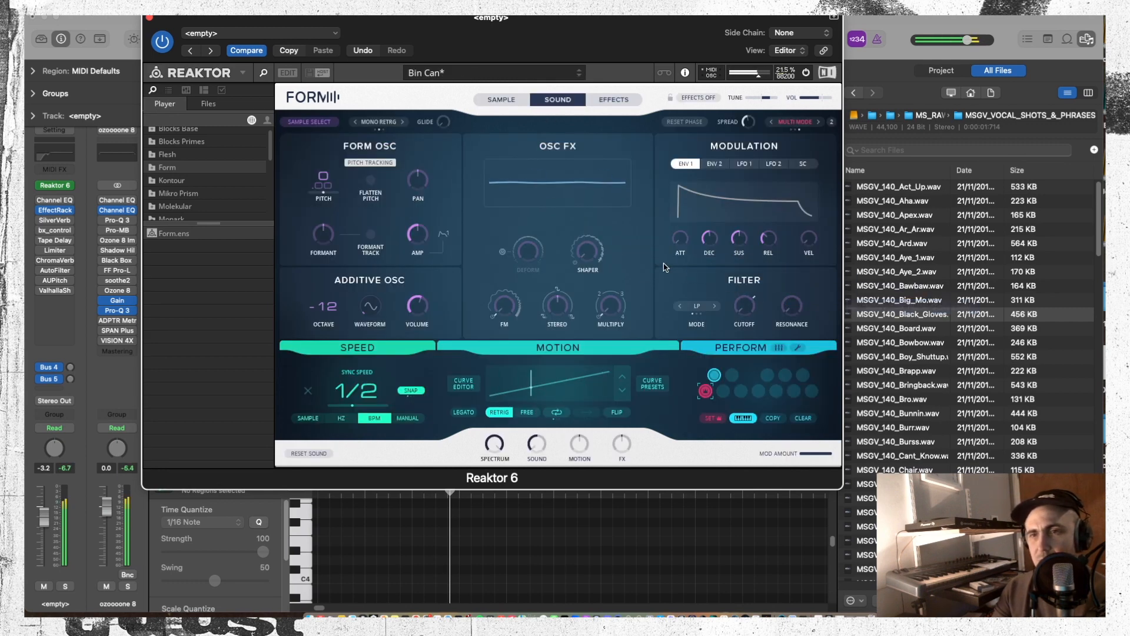
left_click(483, 103)
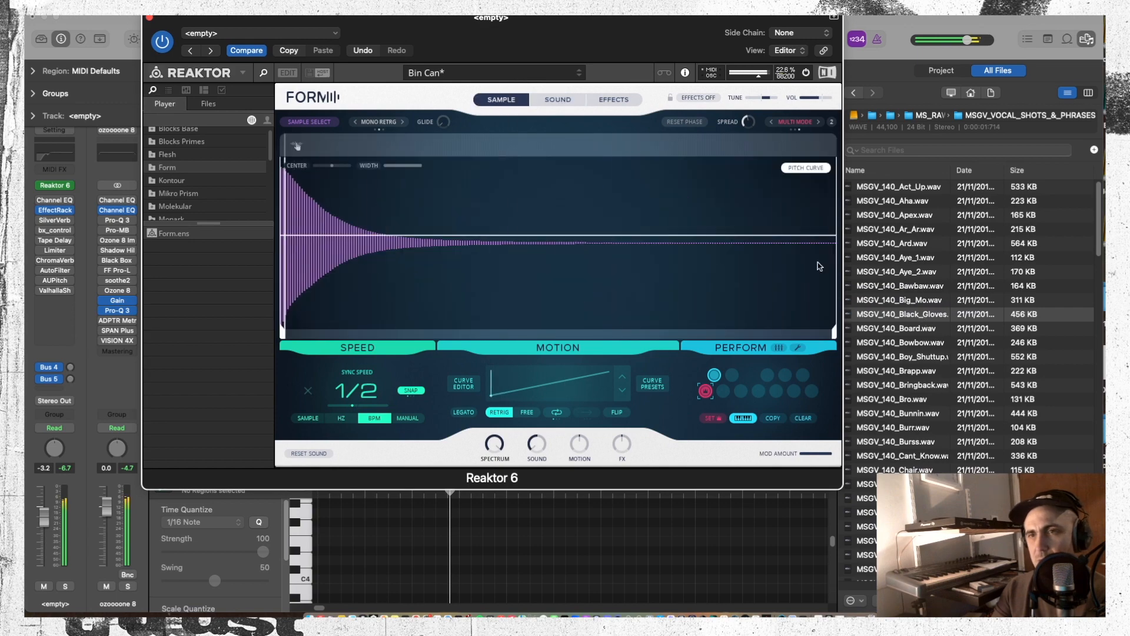
left_click(580, 76)
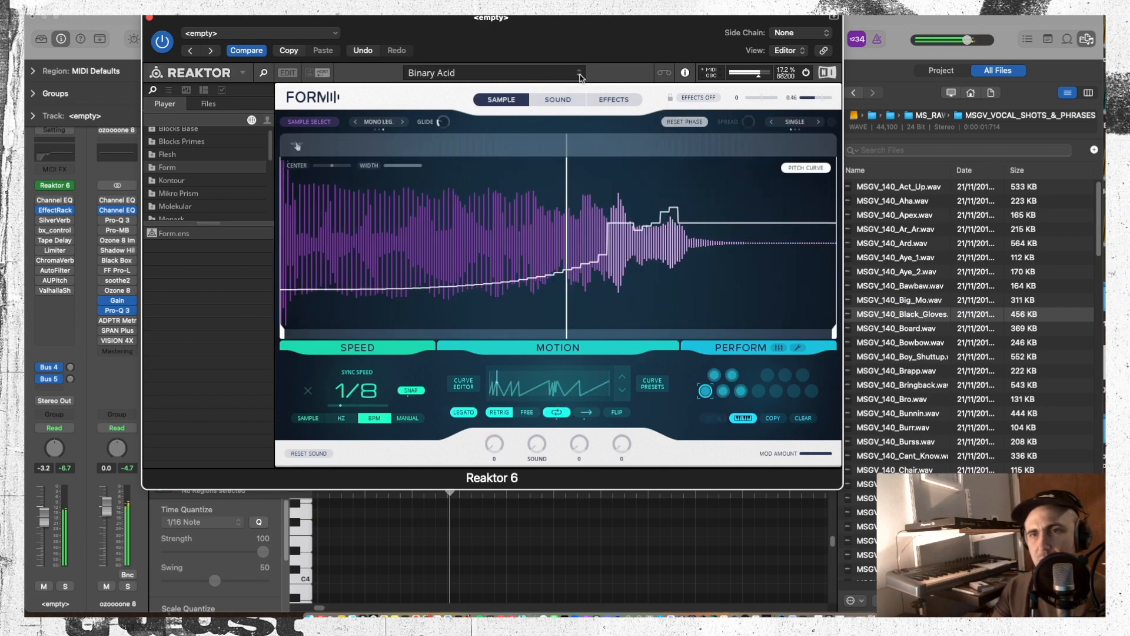
left_click(580, 77)
left_click(579, 76)
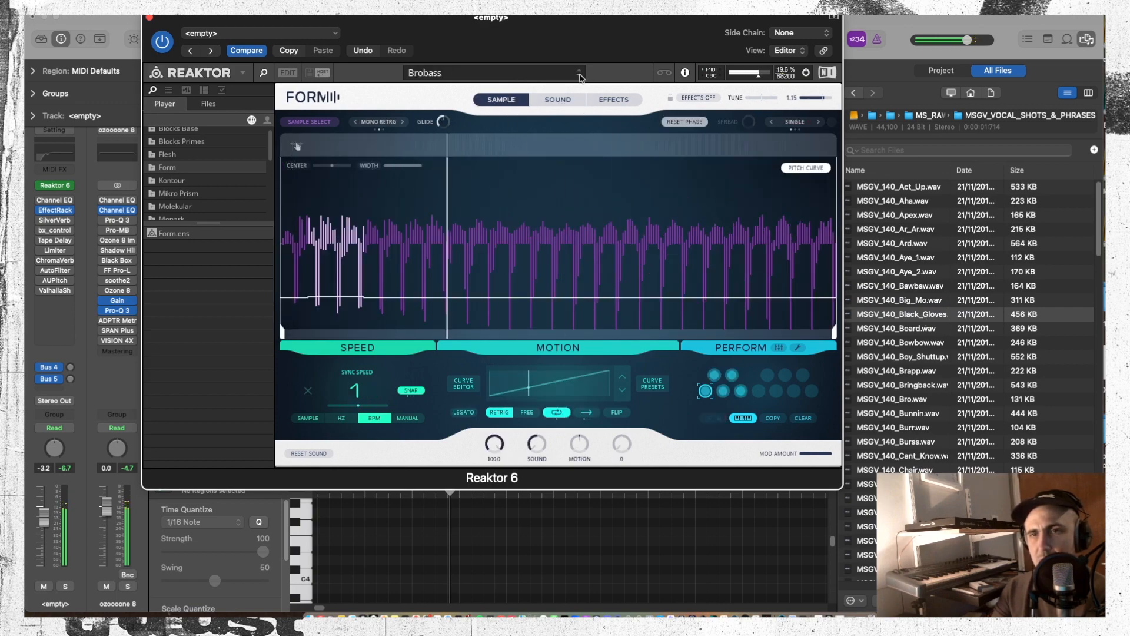
Load the Balloon preset from Form's factory SFX category
left_click(436, 72)
mouse_move(439, 69)
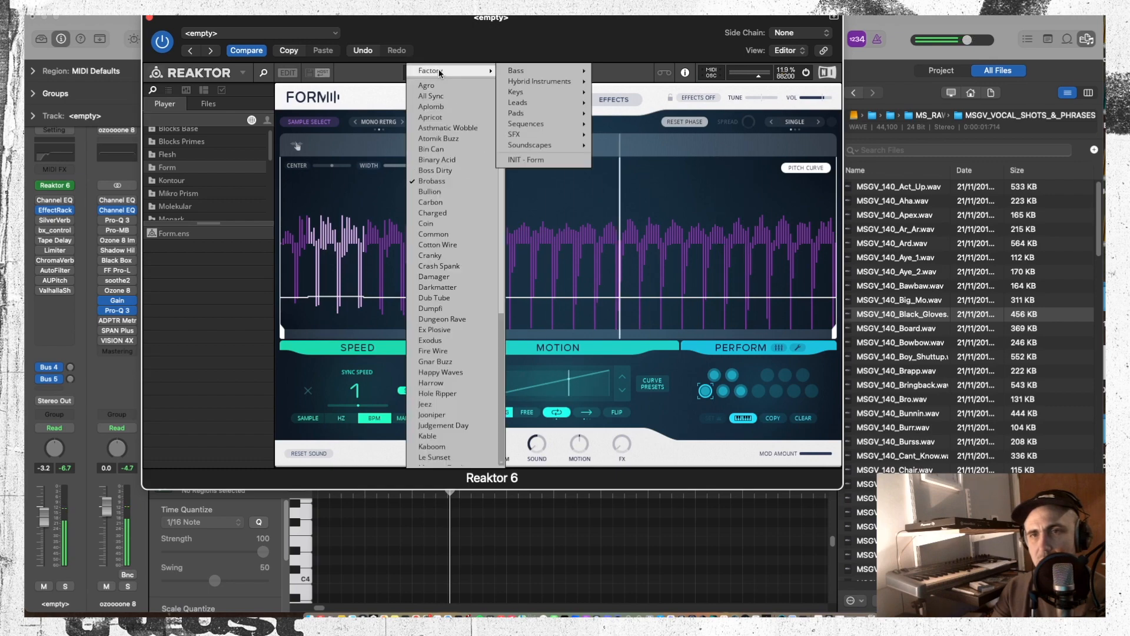
mouse_move(569, 114)
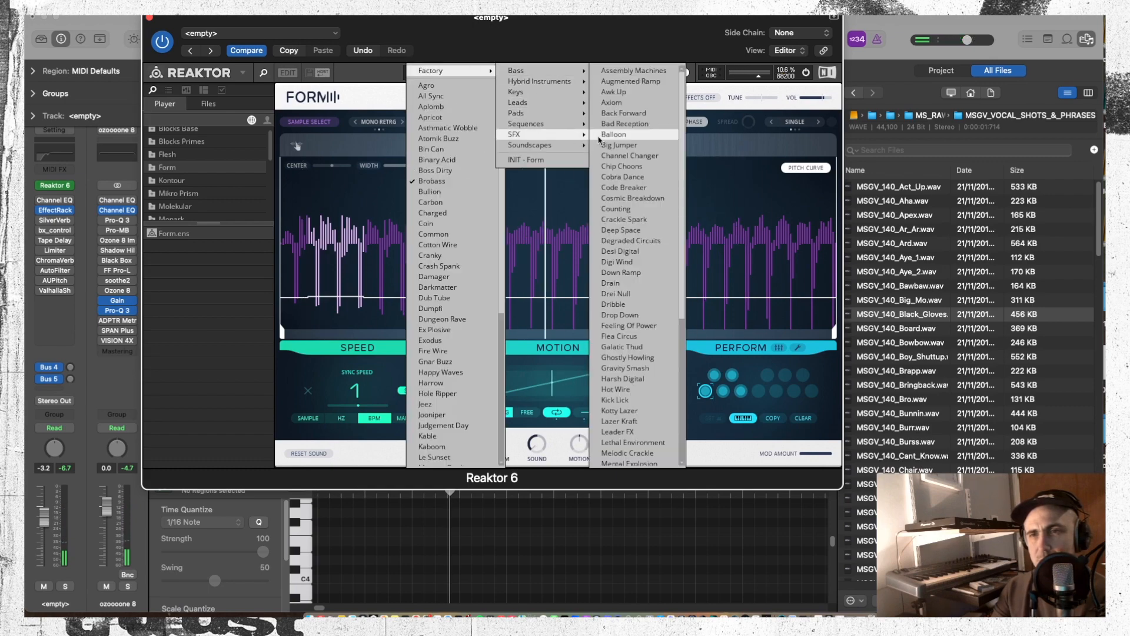
left_click(624, 101)
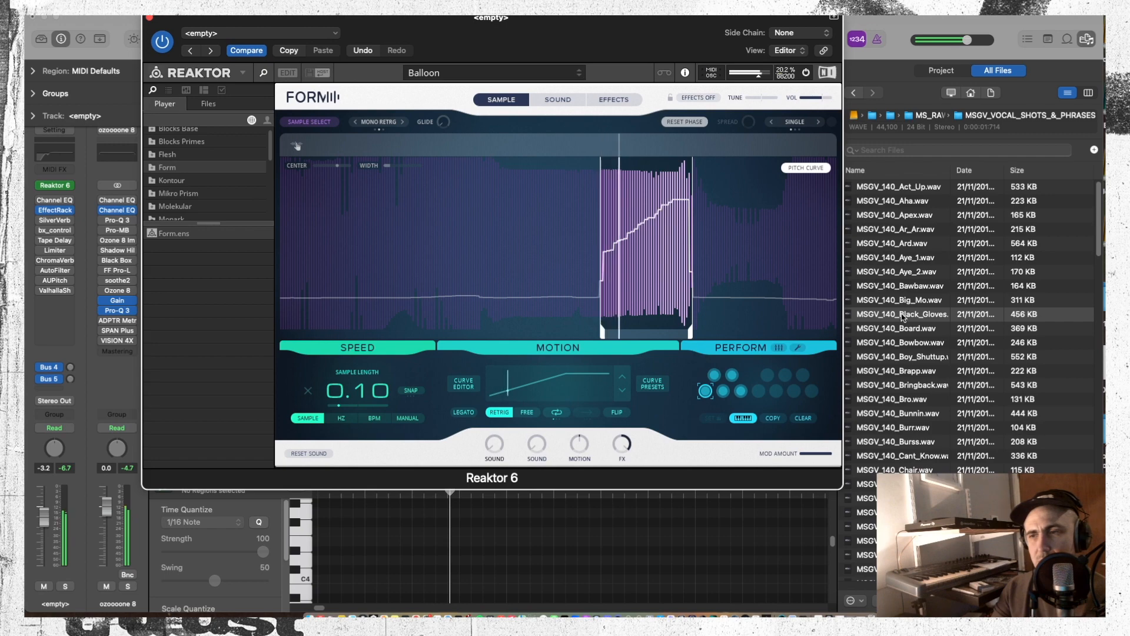
Replace the Balloon preset's sample with the full MSGV_140_Black_Gloves vocal
left_click(564, 101)
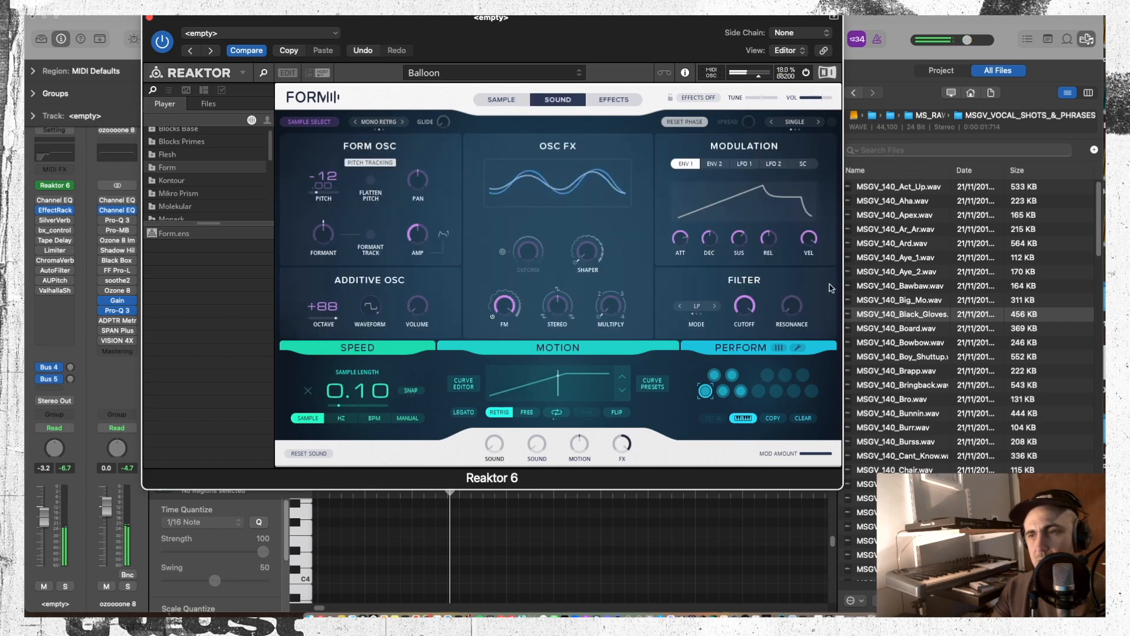
left_click(505, 100)
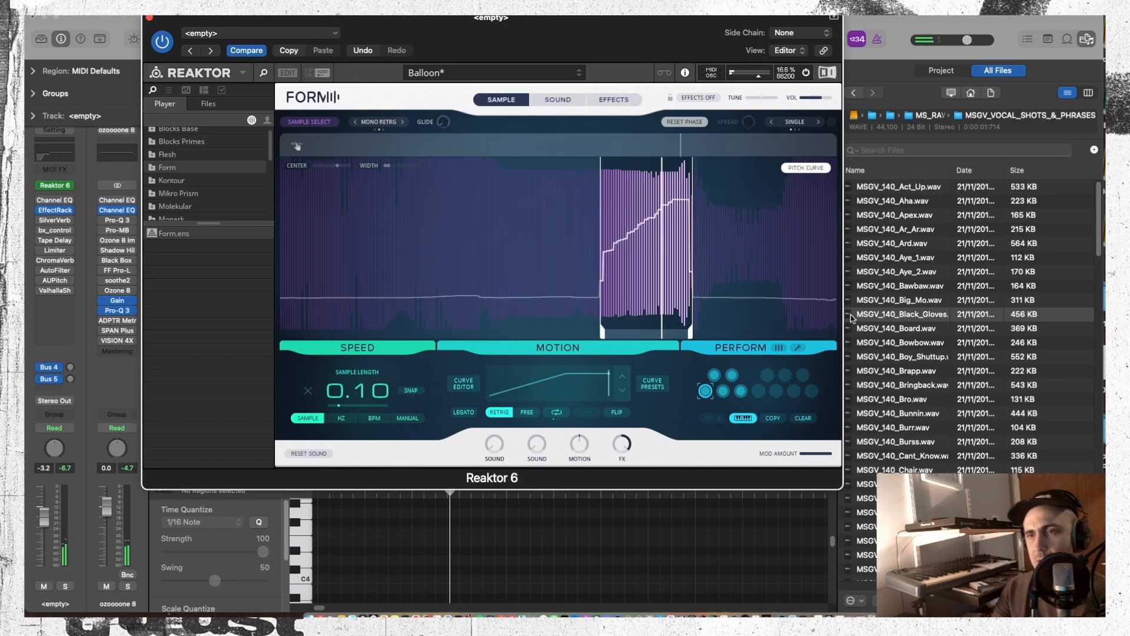
left_click_drag(890, 318, 526, 258)
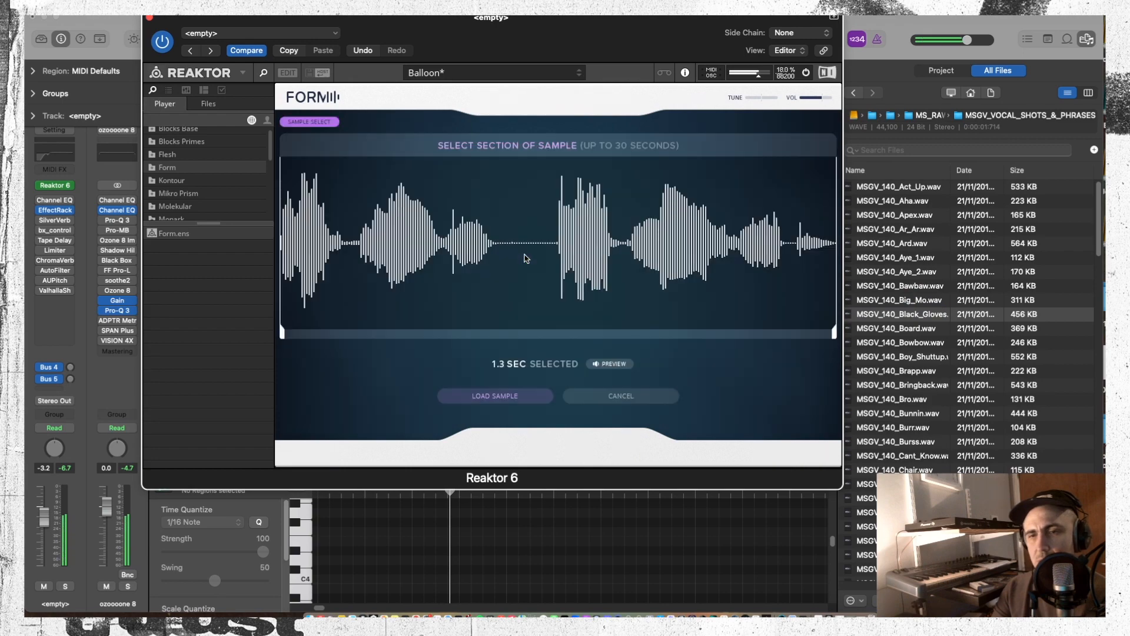
left_click(482, 398)
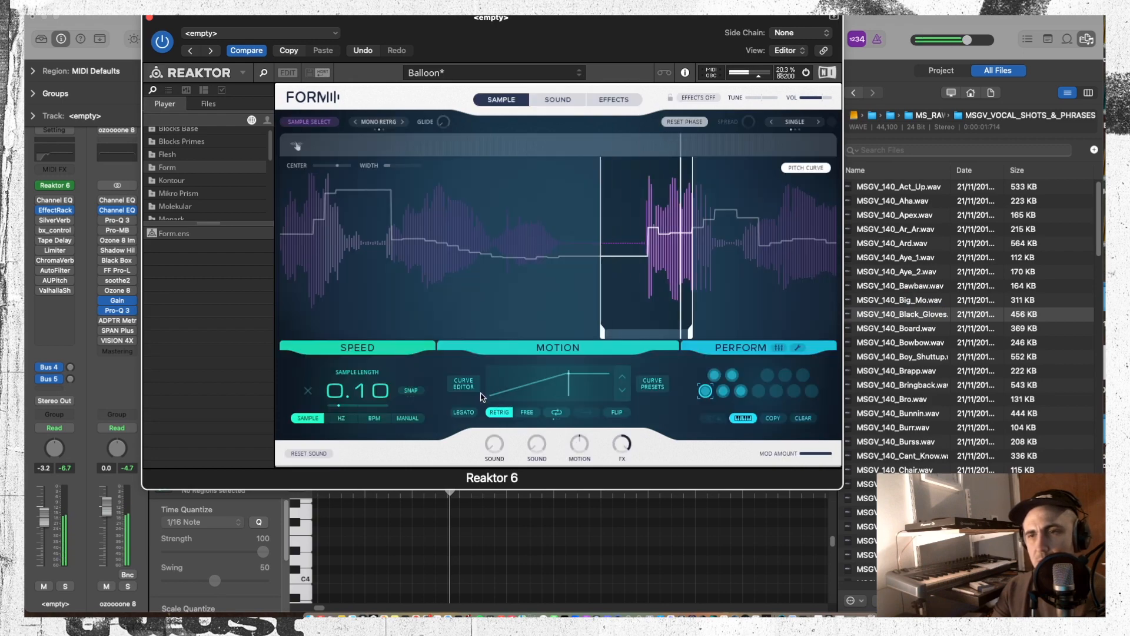
Set the sample length speed to 0.54 and extend the start of the playback range back into the first vocal phrase
left_click_drag(363, 390, 363, 378)
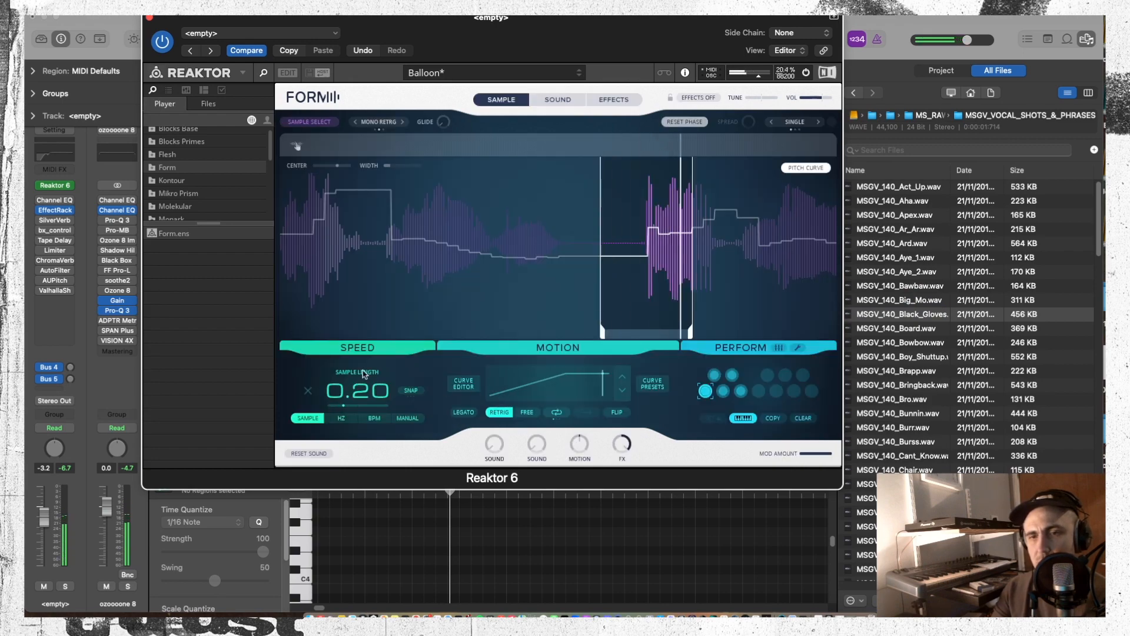
left_click_drag(365, 339, 364, 356)
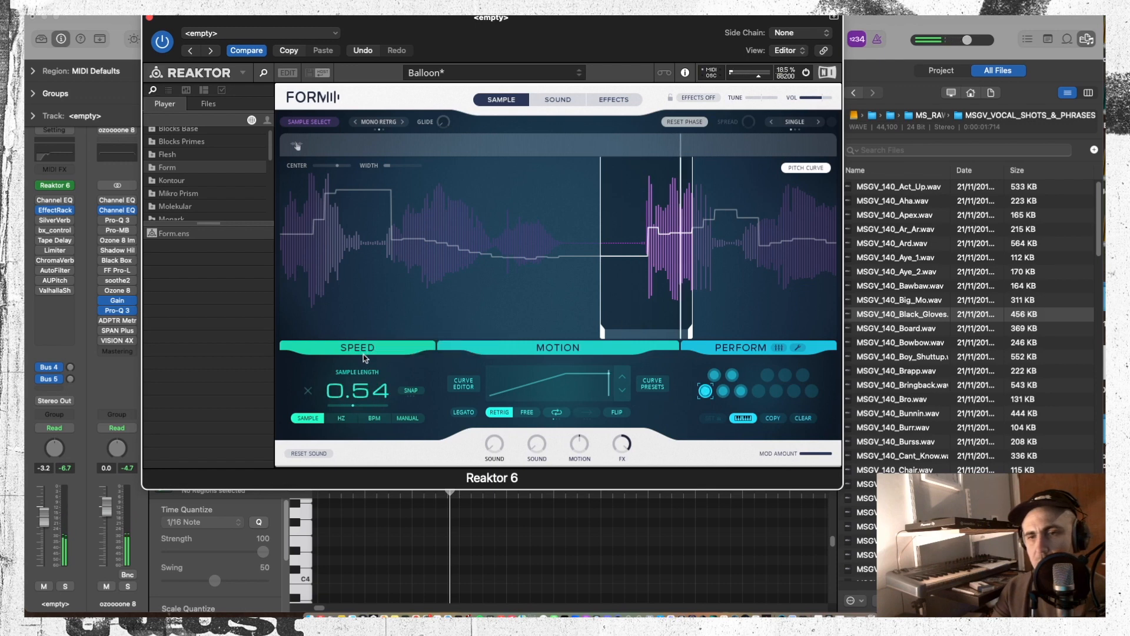
left_click_drag(602, 333, 303, 314)
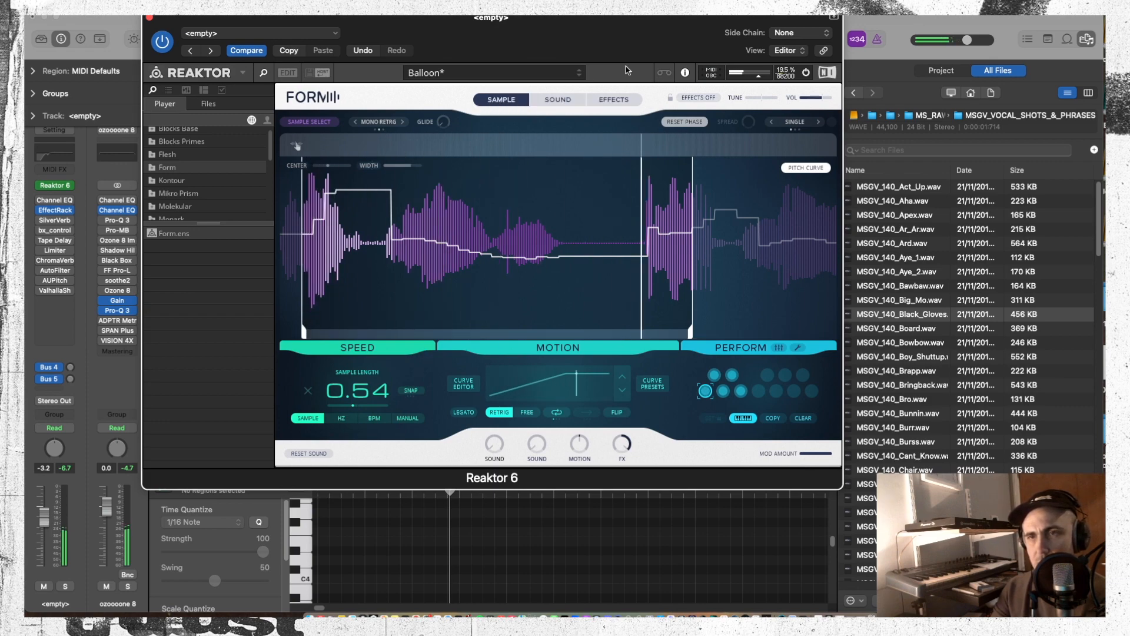
Lower the Frequency Shaping Band 2 in Form's effects to center 0.15 and width 0.08
left_click(613, 100)
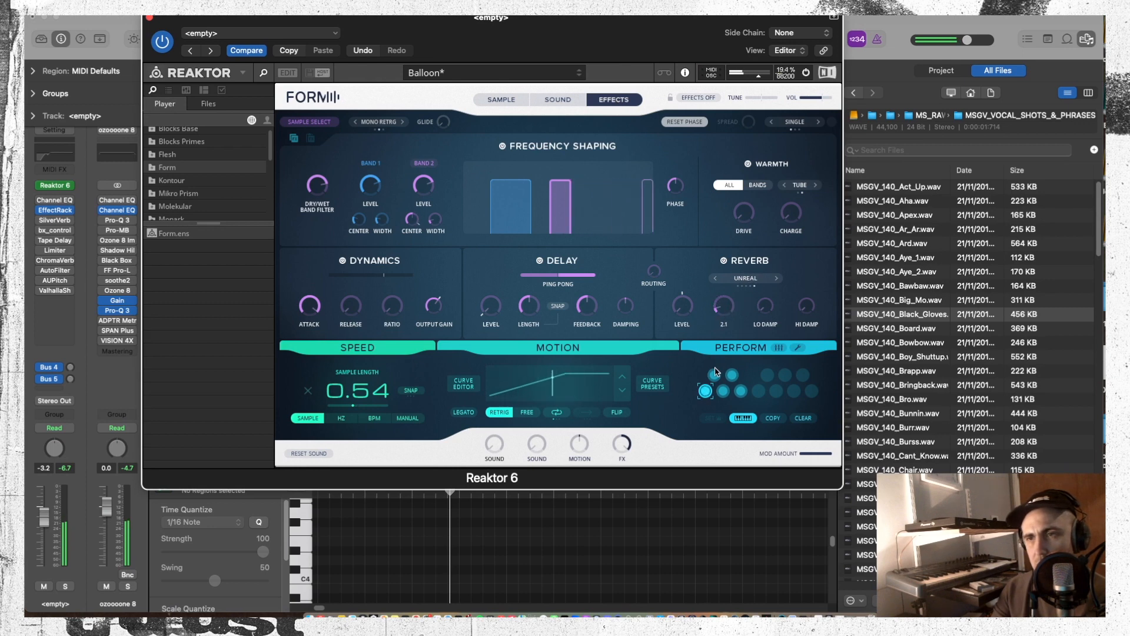
left_click_drag(560, 215, 495, 209)
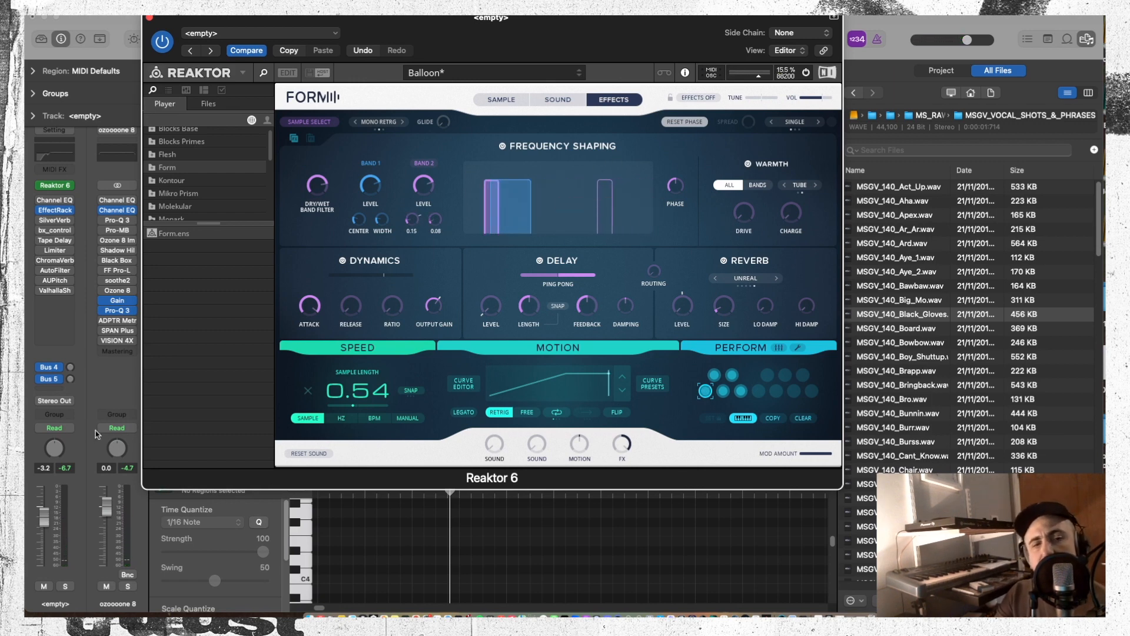
Move the Inst 1 region to bar 6 and record a two-bar MIDI region of four C3 notes from bar 1
left_click_drag(378, 23, 946, 30)
left_click_drag(391, 202, 626, 203)
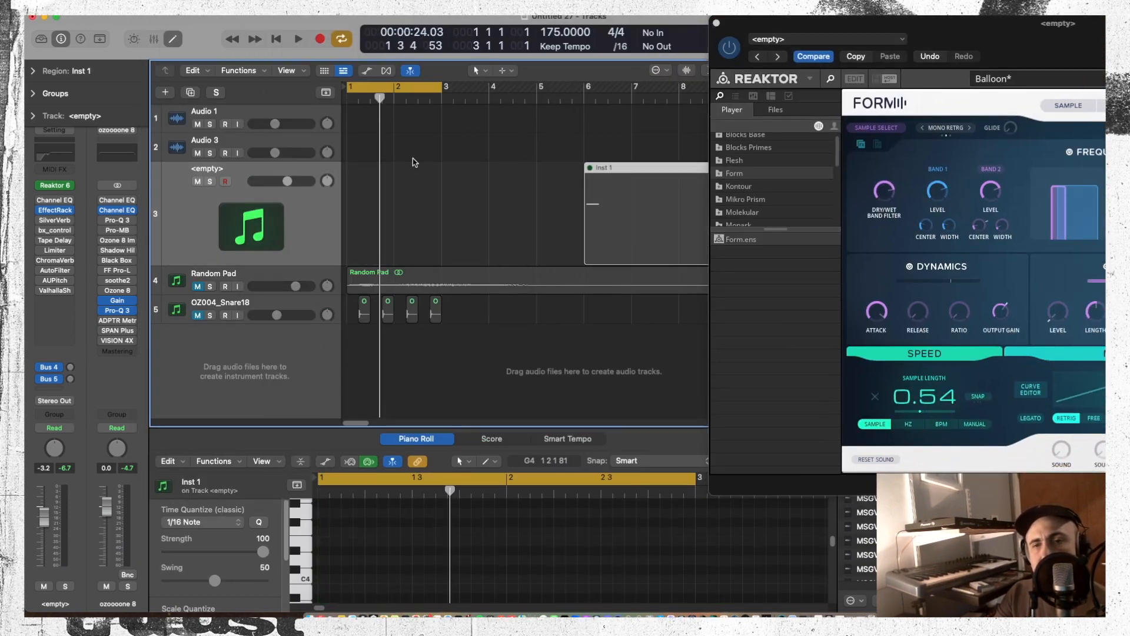
left_click(321, 39)
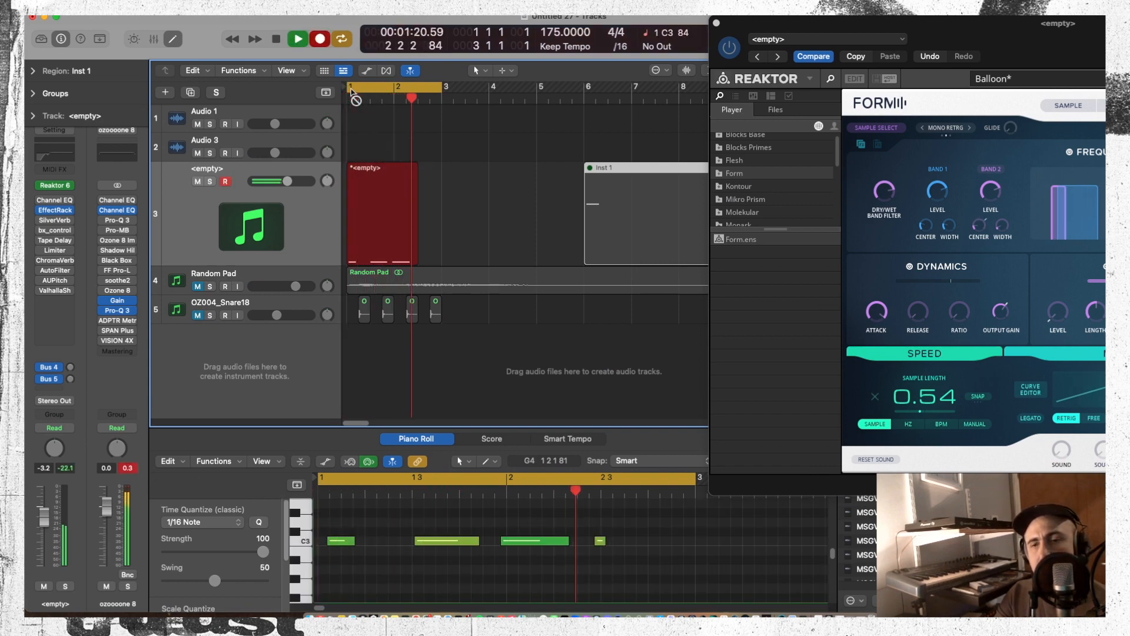
key("space")
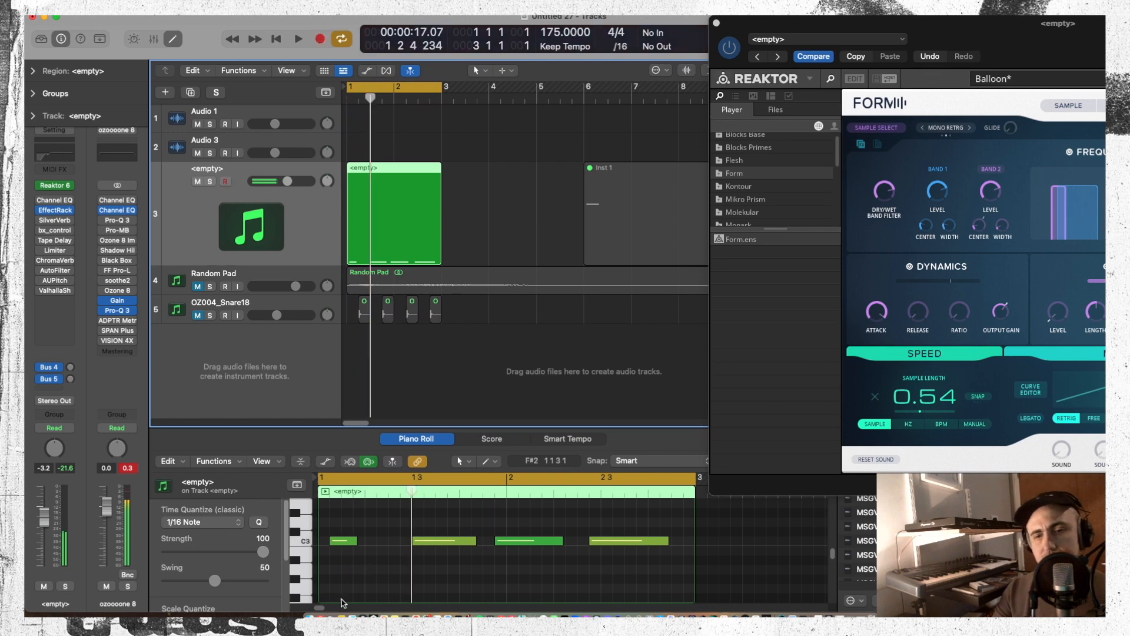
Align the first note with the start of bar 1 and the last two notes with bar 2 and its third beat
left_click_drag(342, 542, 330, 540)
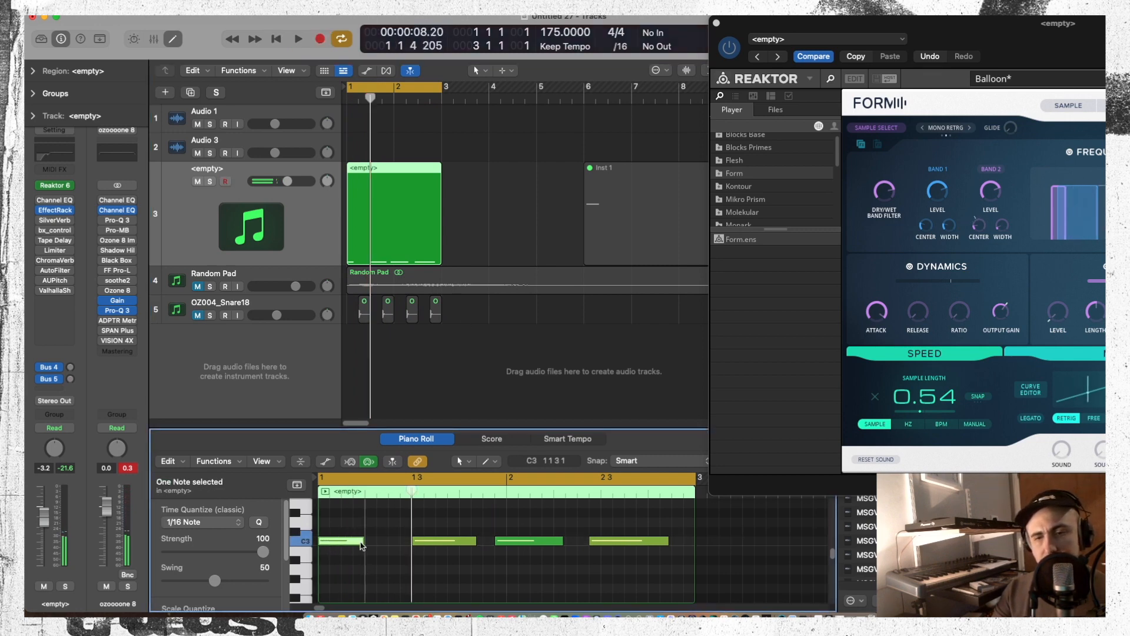
key("space")
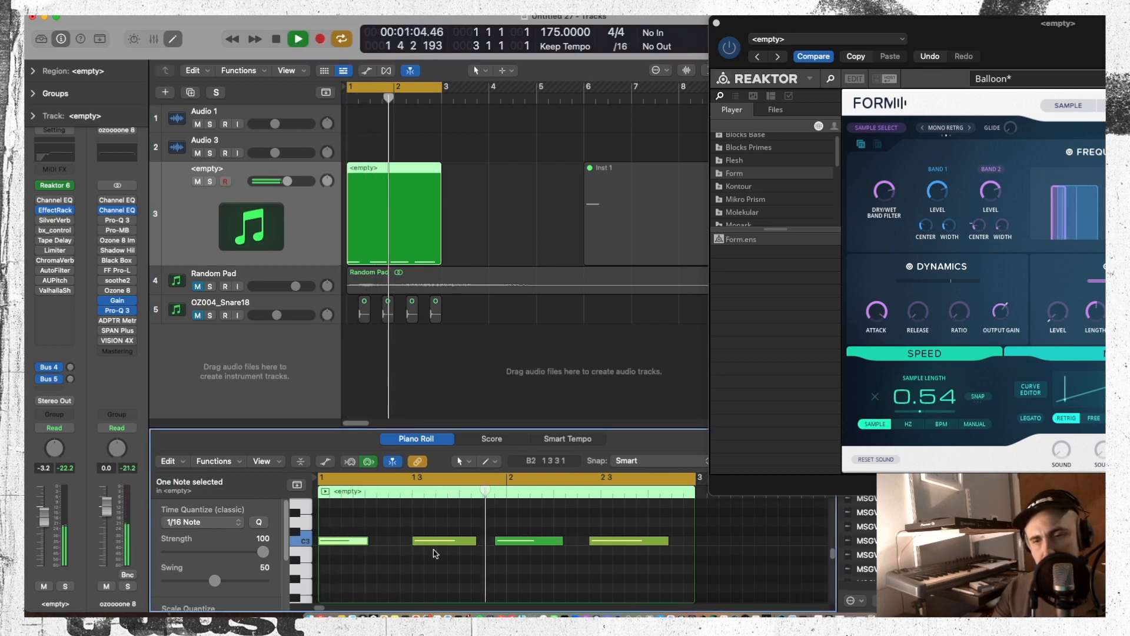
key("space")
left_click_drag(529, 540, 614, 539)
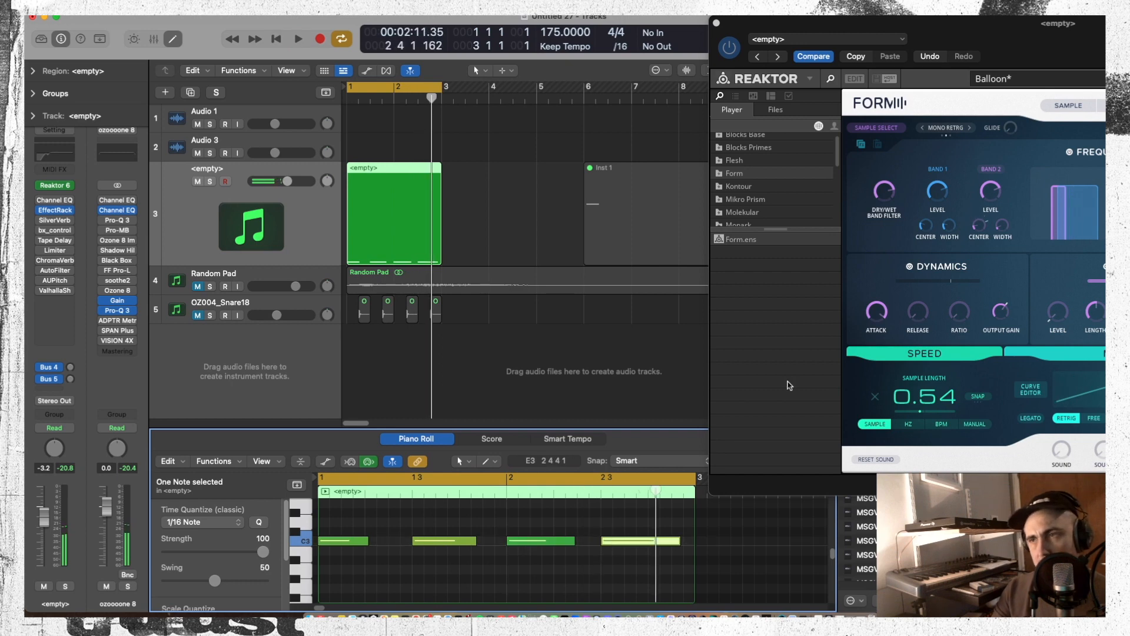
Set the Reaktor track's automation mode to Touch and record a movement of Frequency Shaping Band 1 during playback
left_click_drag(1039, 70, 803, 63)
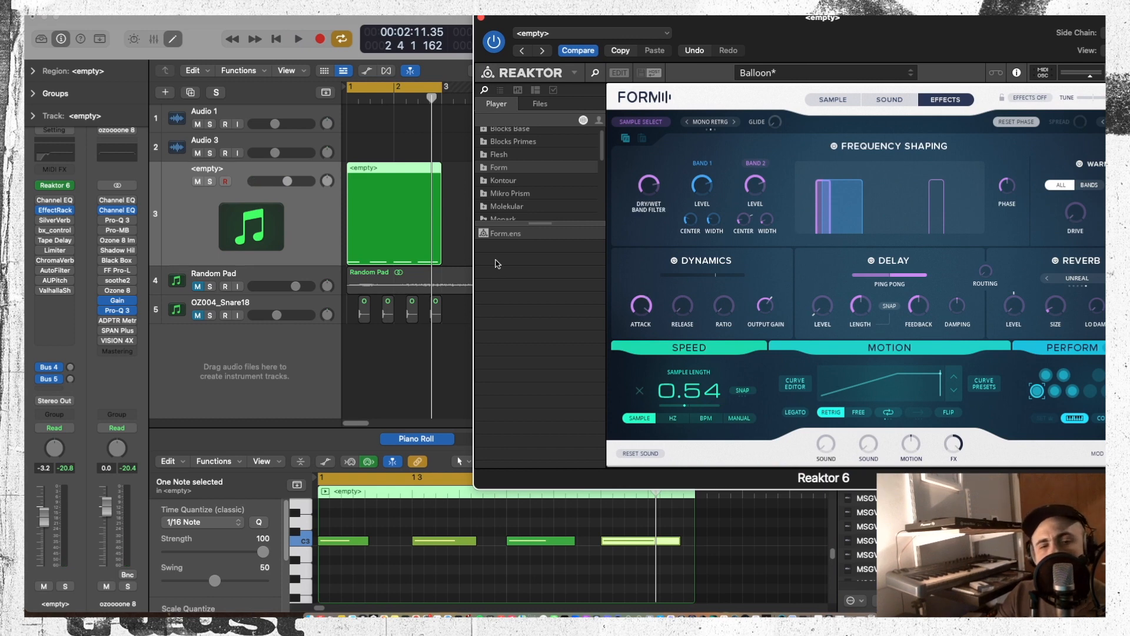
left_click(67, 431)
left_click(56, 511)
key("space")
left_click_drag(847, 209, 889, 196)
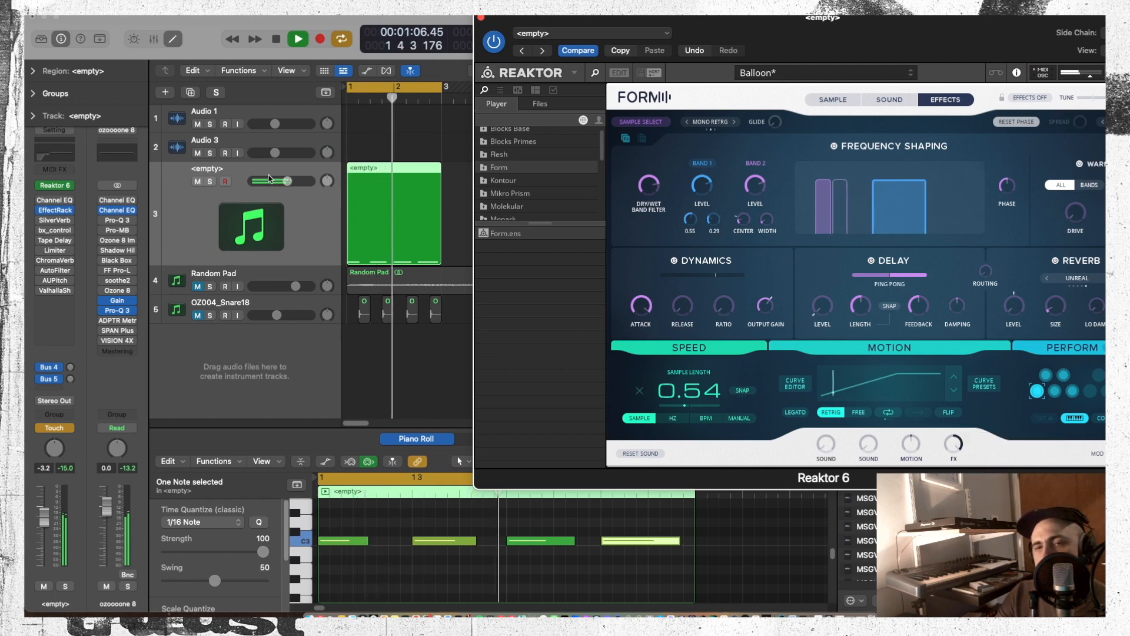
Return the track's automation mode to Read and play back the loop with the recorded band movement
left_click_drag(497, 22, 724, 22)
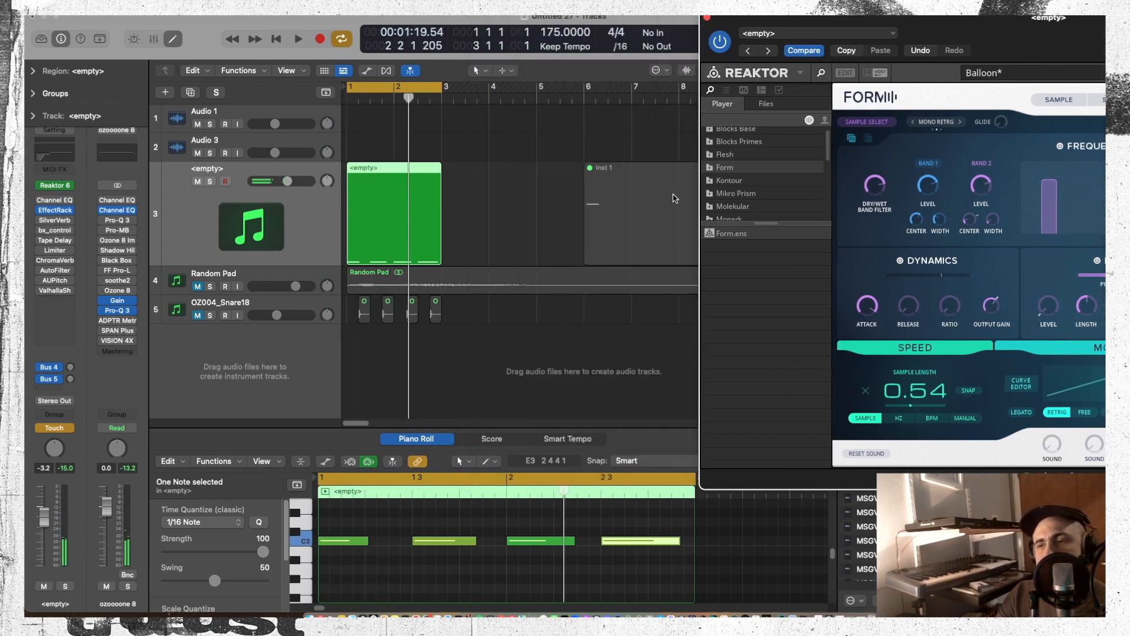
left_click(71, 434)
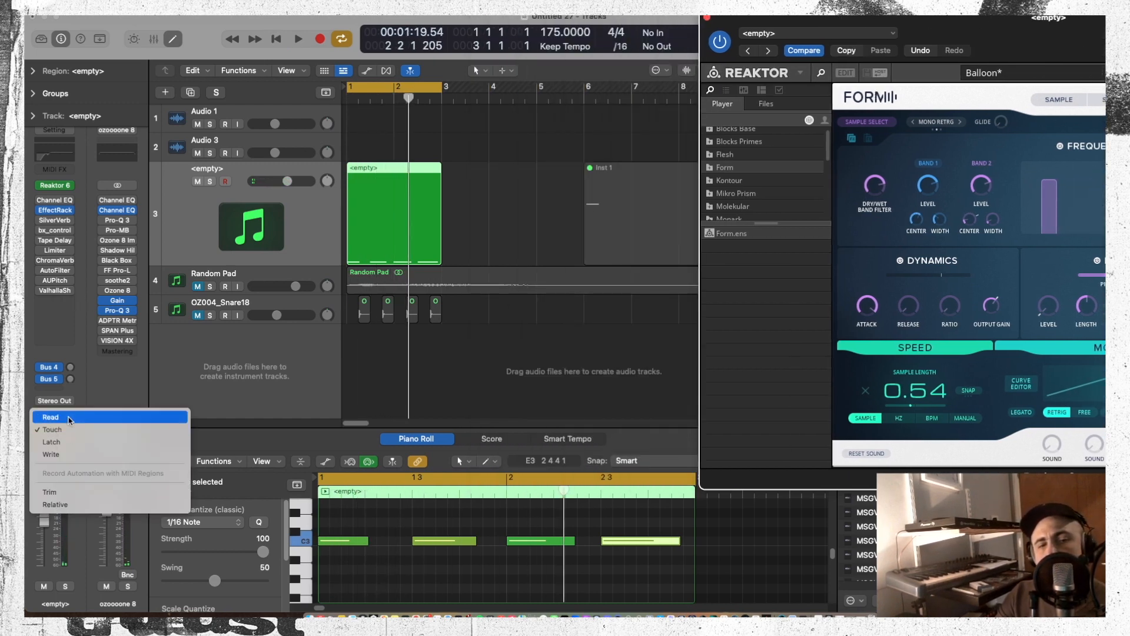
left_click(70, 417)
left_click_drag(760, 20, 409, 20)
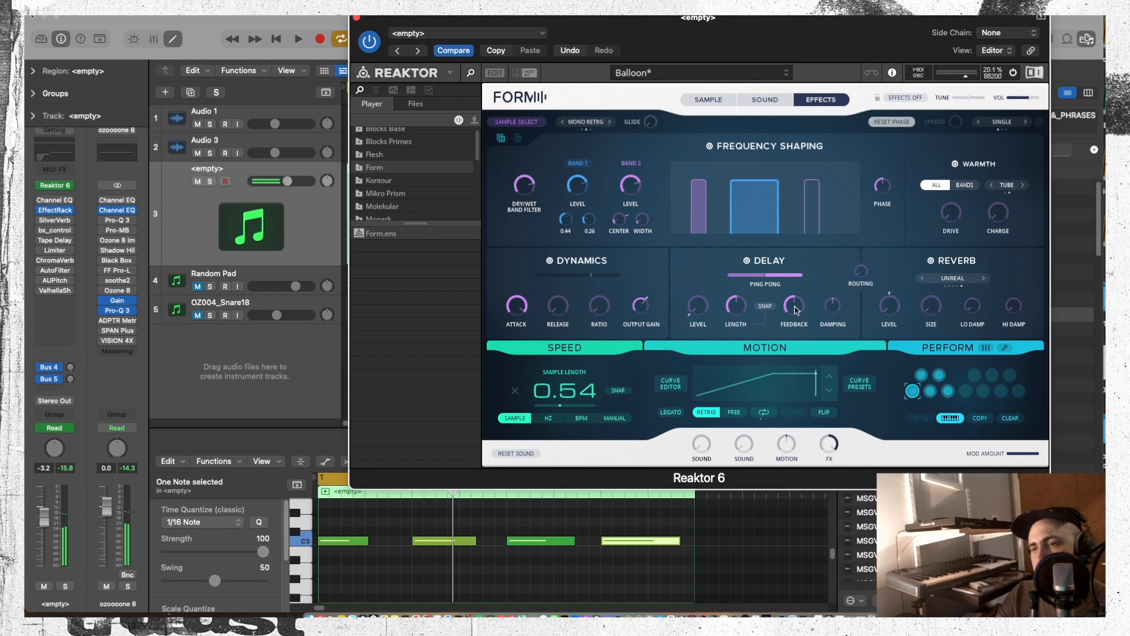
key("space")
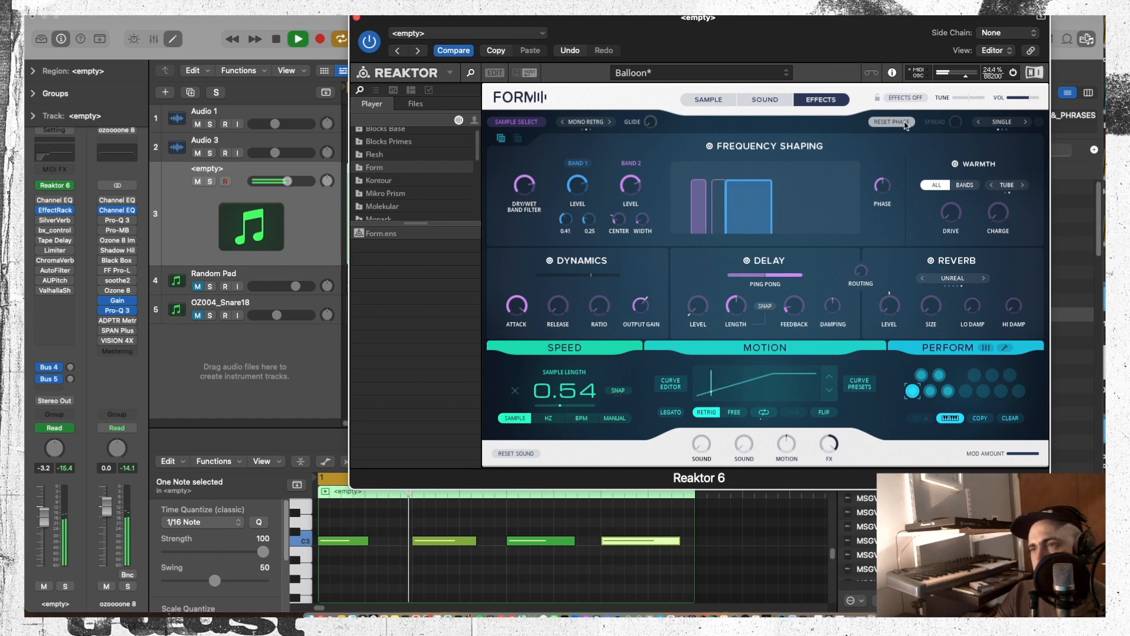
key("space")
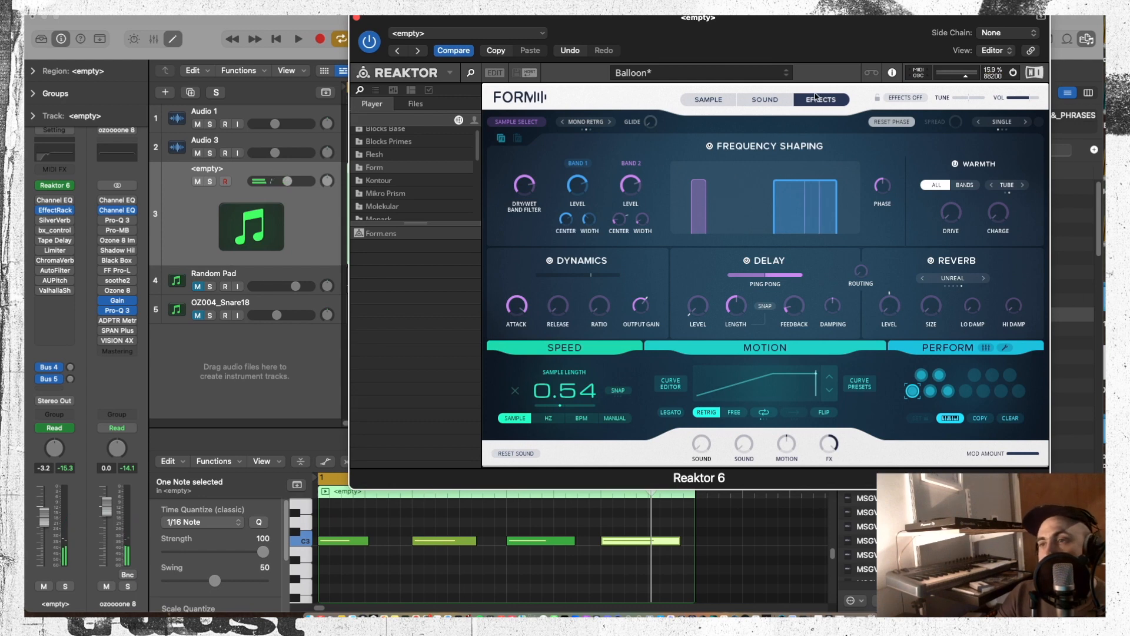
Bypass all of Form's effects during playback and re-enable them to compare the sound
left_click(900, 98)
key("space")
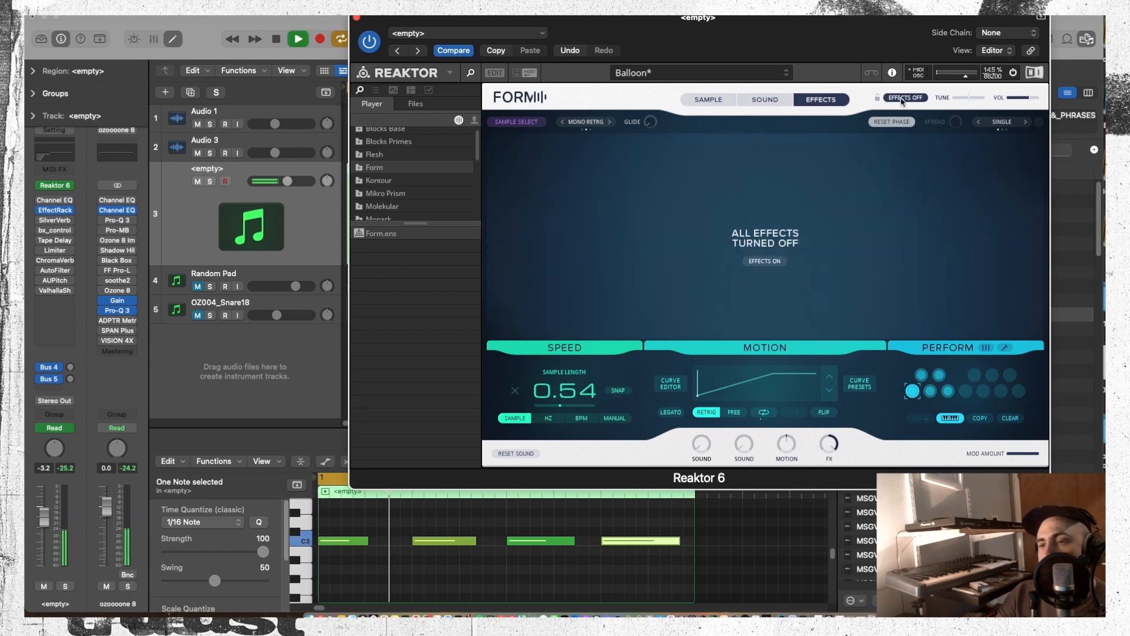
left_click(901, 98)
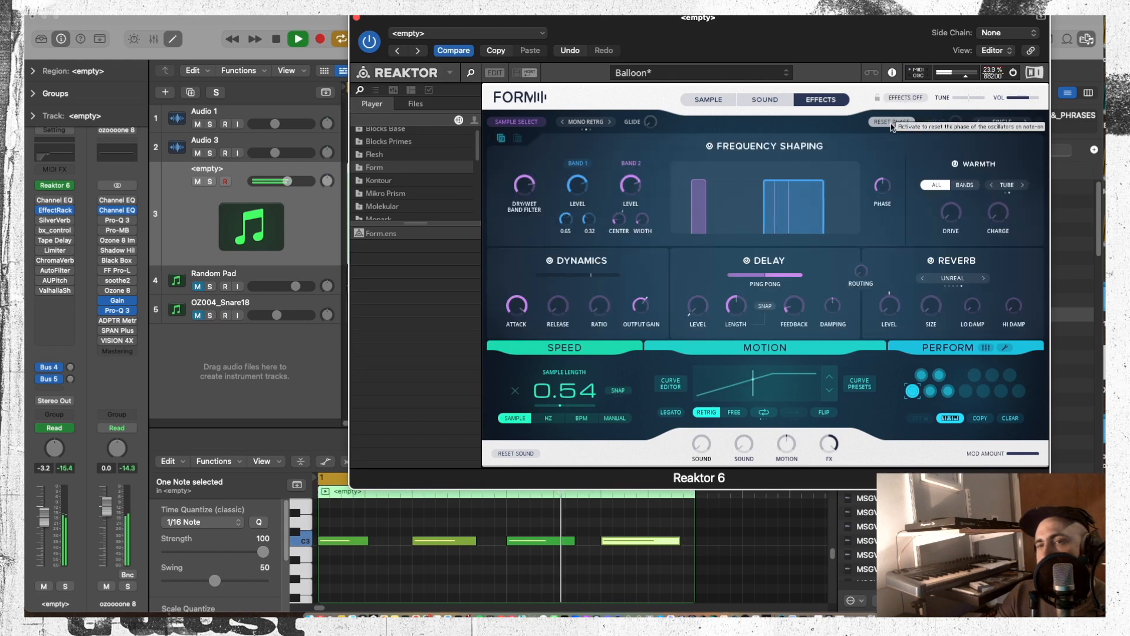
Set the Warmth effect to Digital, raise its Charge and adjust its Drive to 3.27 during playback
key("space")
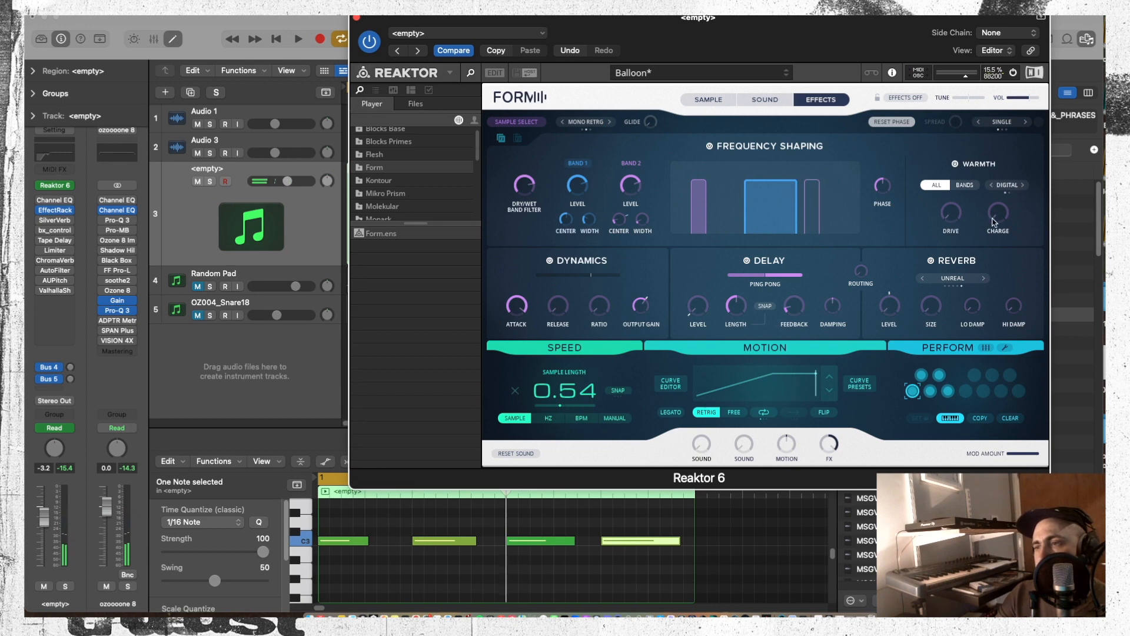
key("space")
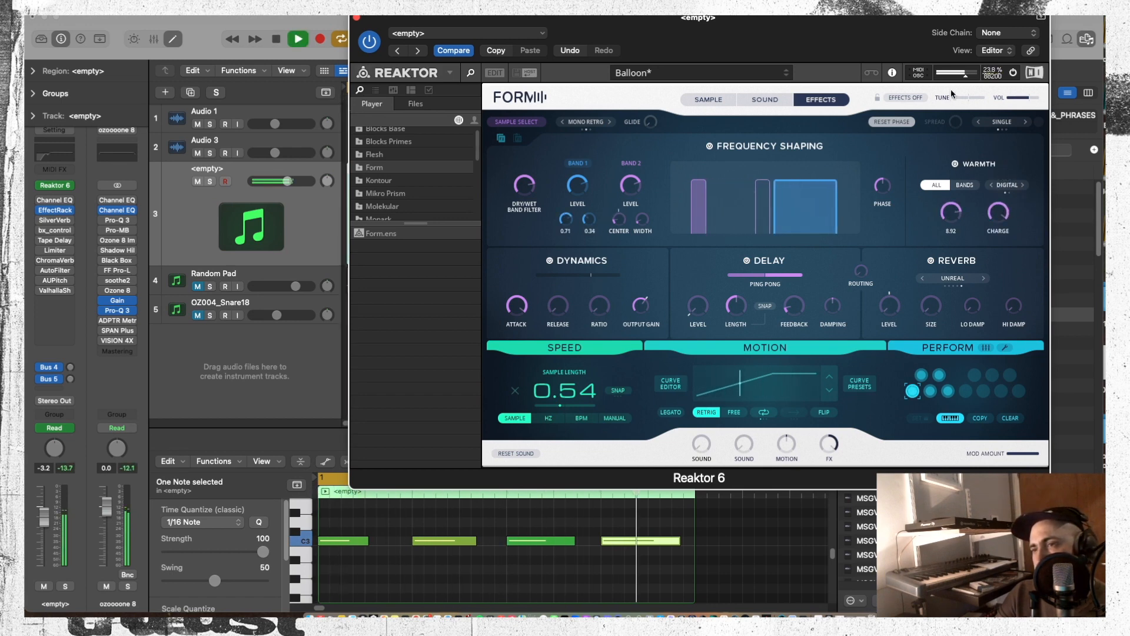
left_click_drag(951, 89, 989, 343)
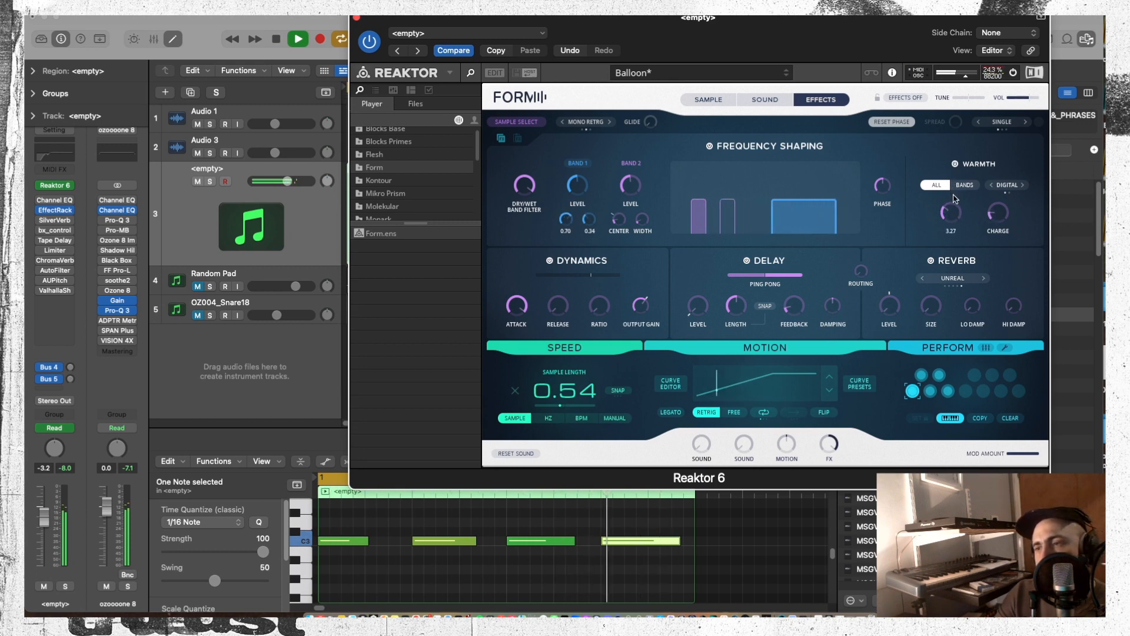
Compare the sound with Form's Delay and Reverb bypassed during playback, re-enable both, and set the Reverb type to Large
left_click(746, 261)
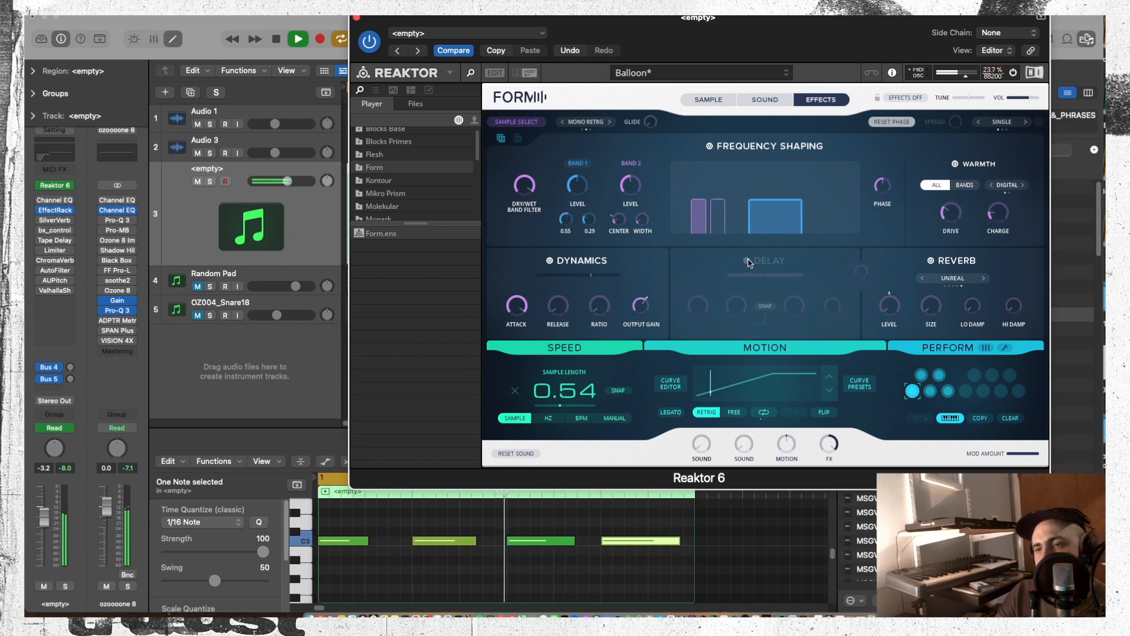
left_click(931, 260)
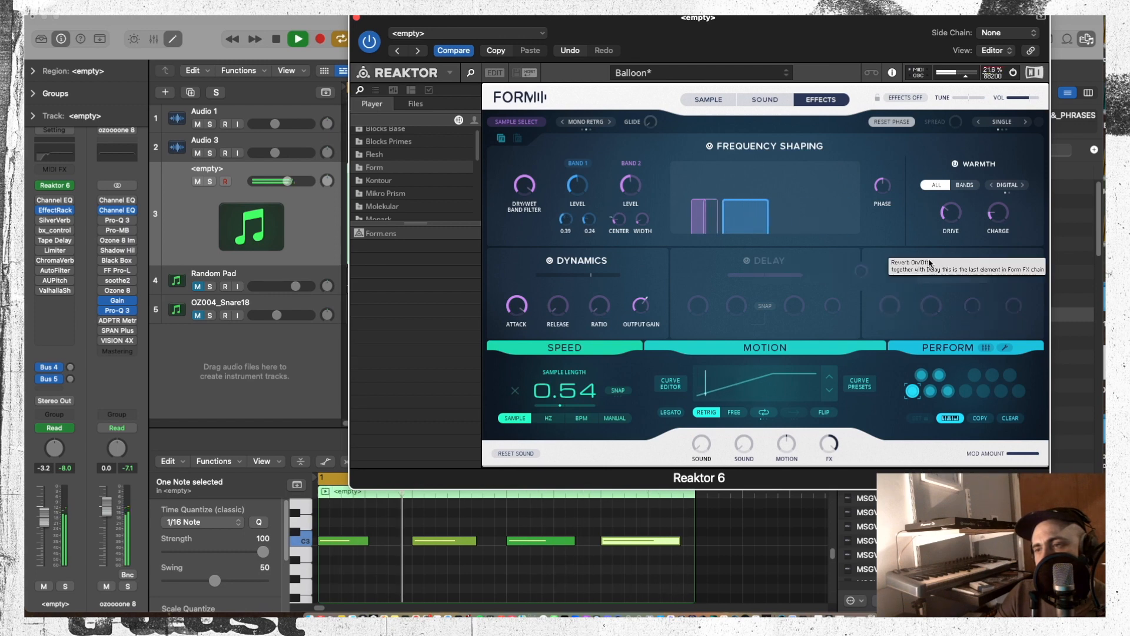
left_click(746, 260)
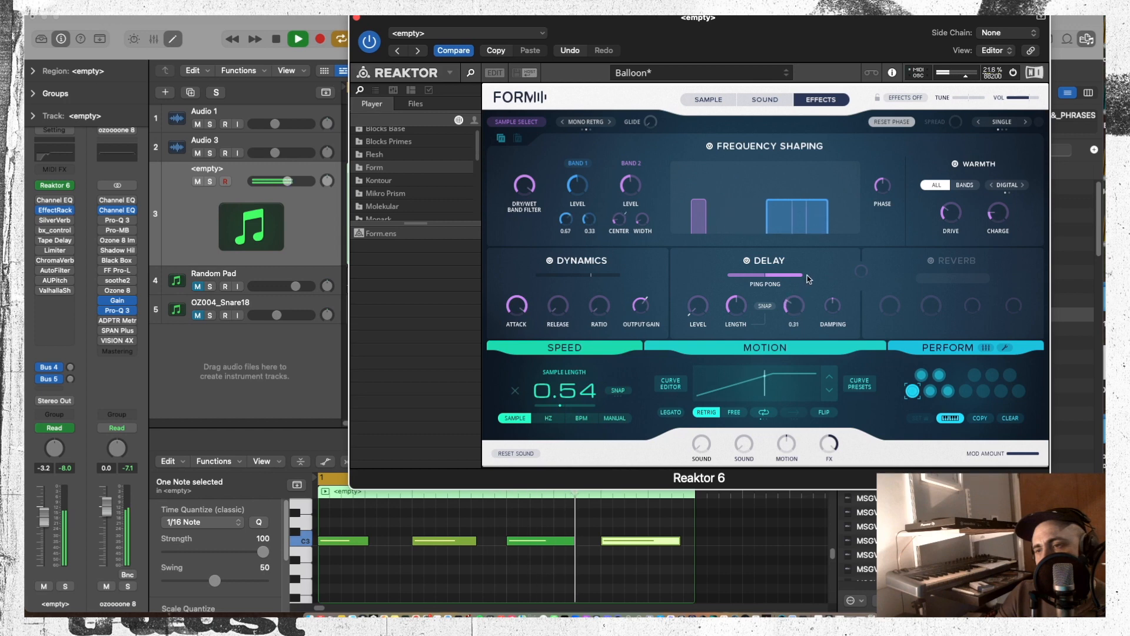
left_click(930, 260)
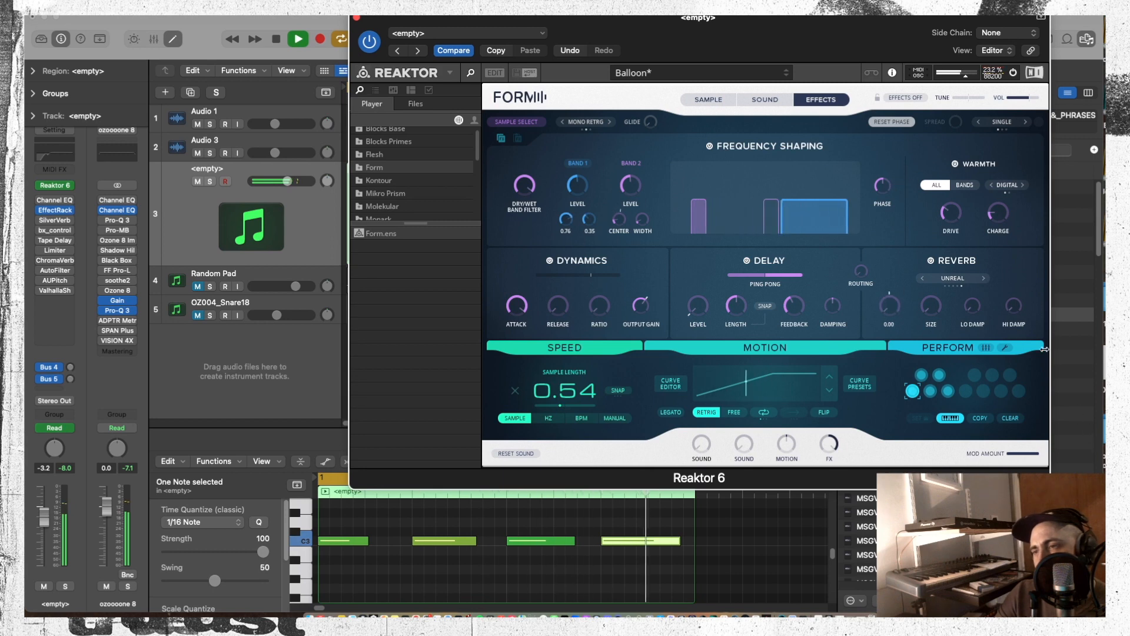
left_click(985, 279)
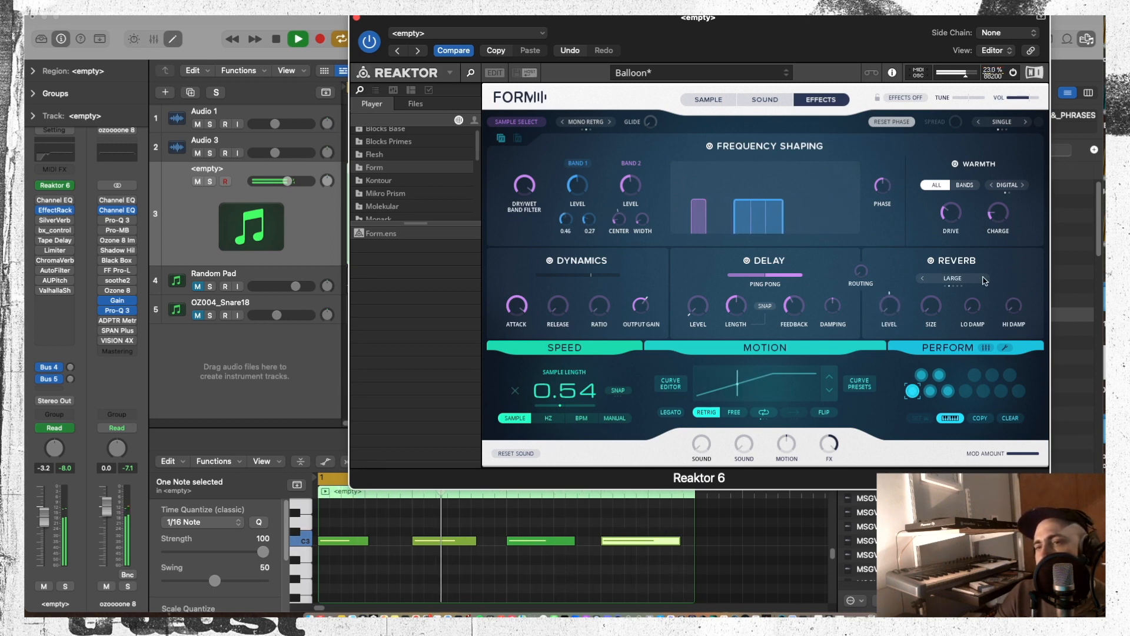
key("space")
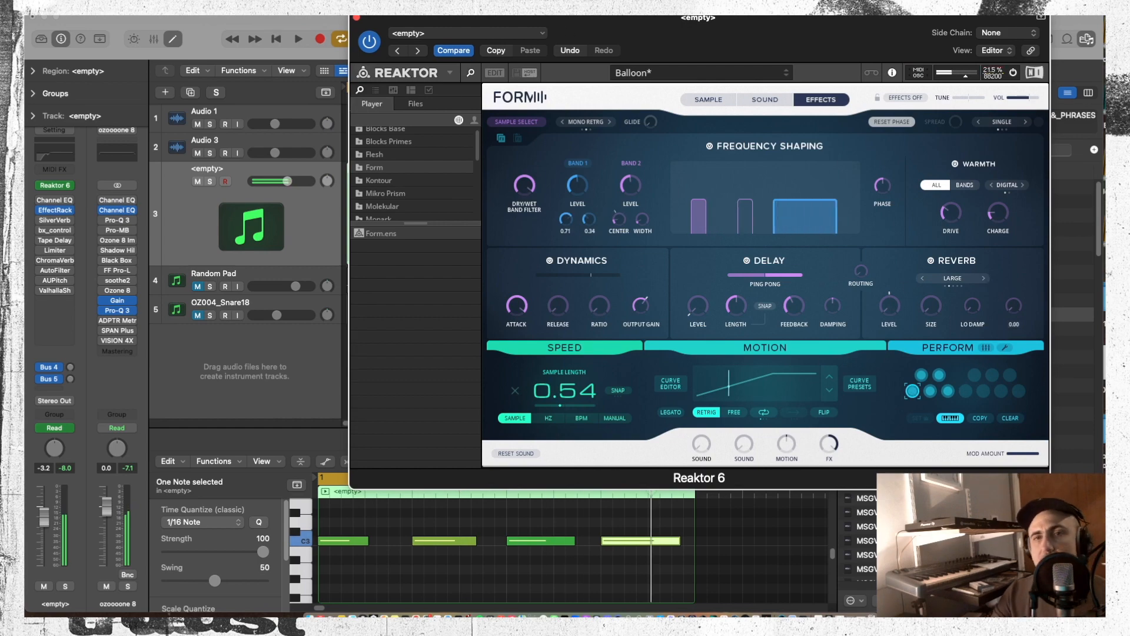
Bounce the Reaktor track's MIDI region in place to a new track named dry vox fx, muting the source region
left_click(357, 19)
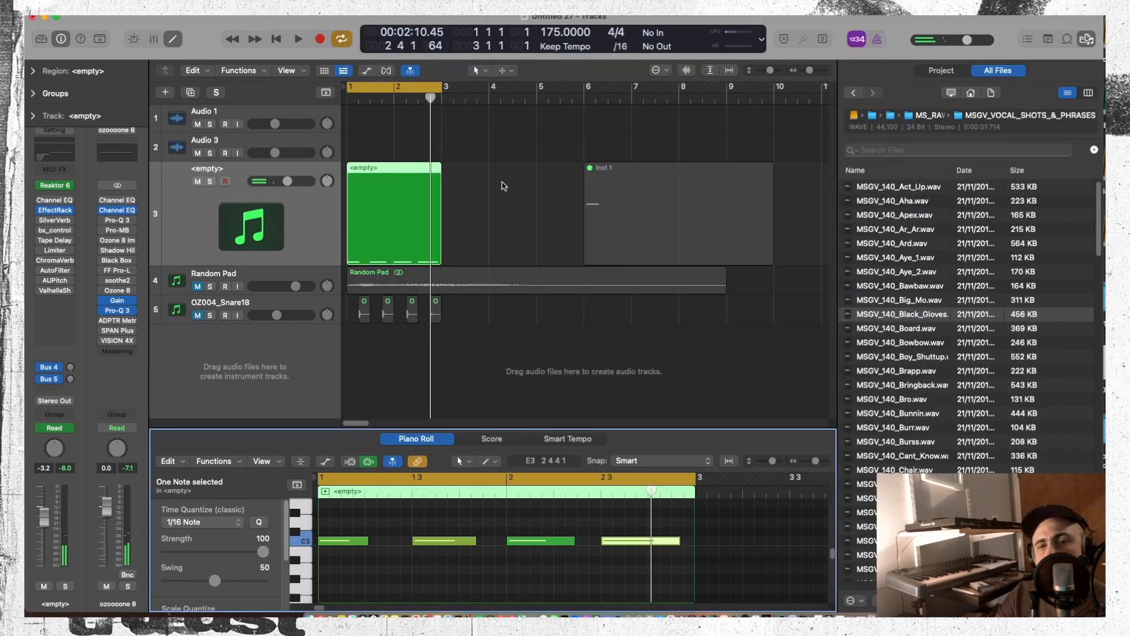
right_click(374, 212)
left_click(564, 439)
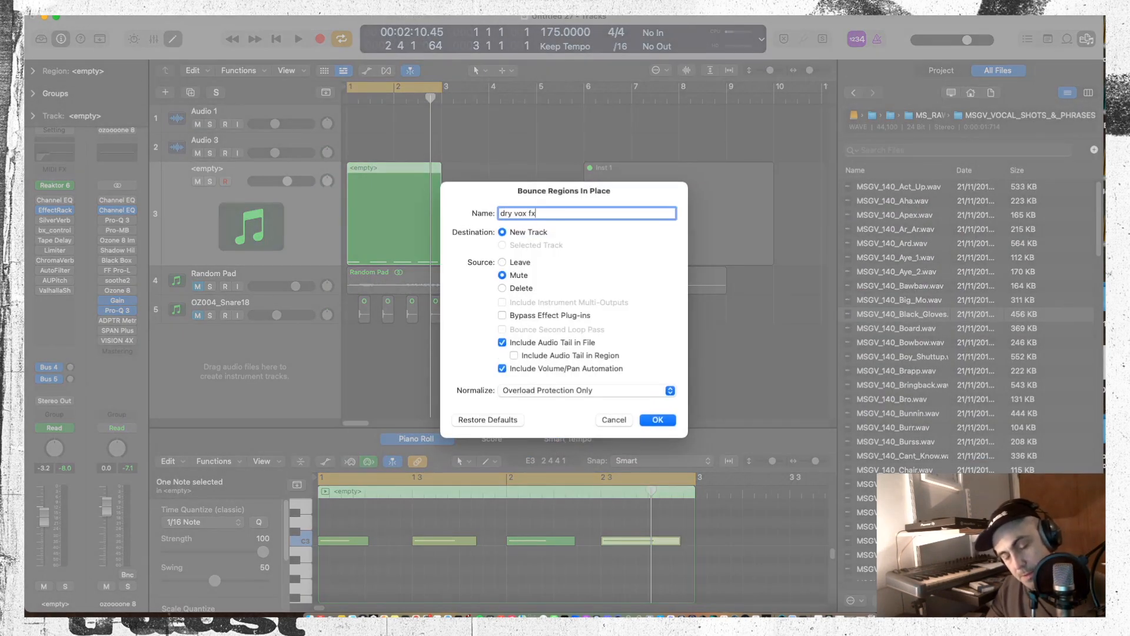
key("Return")
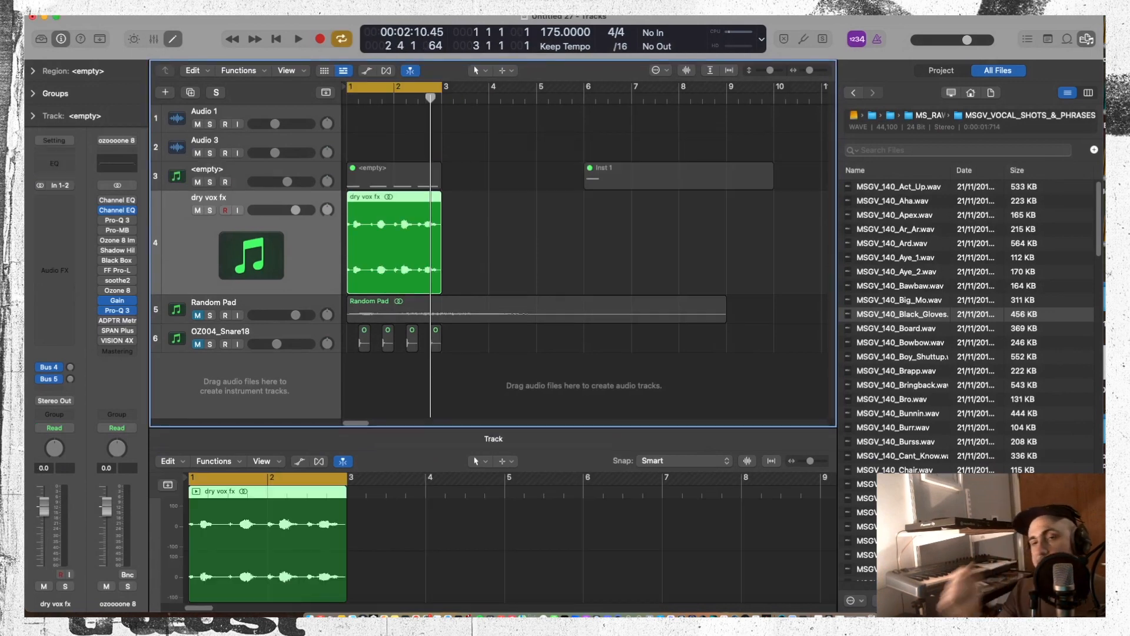
Unmute the MIDI region on the Reaktor track with the Mute tool and mute the dry vox fx track
left_click(313, 186)
right_click(527, 210)
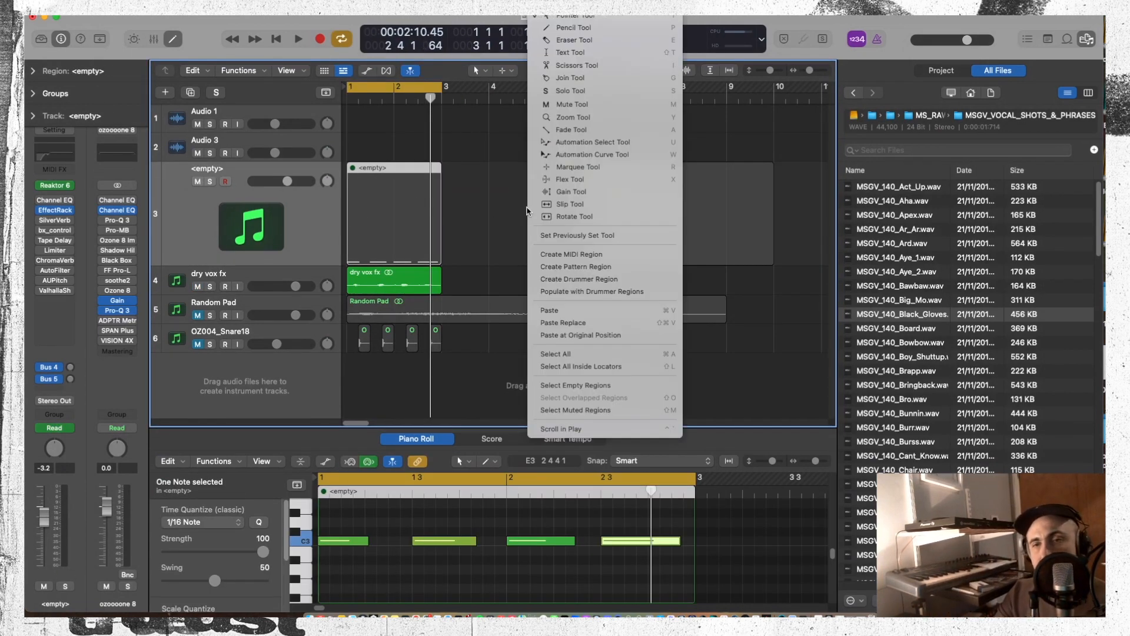
left_click(568, 105)
left_click(388, 225)
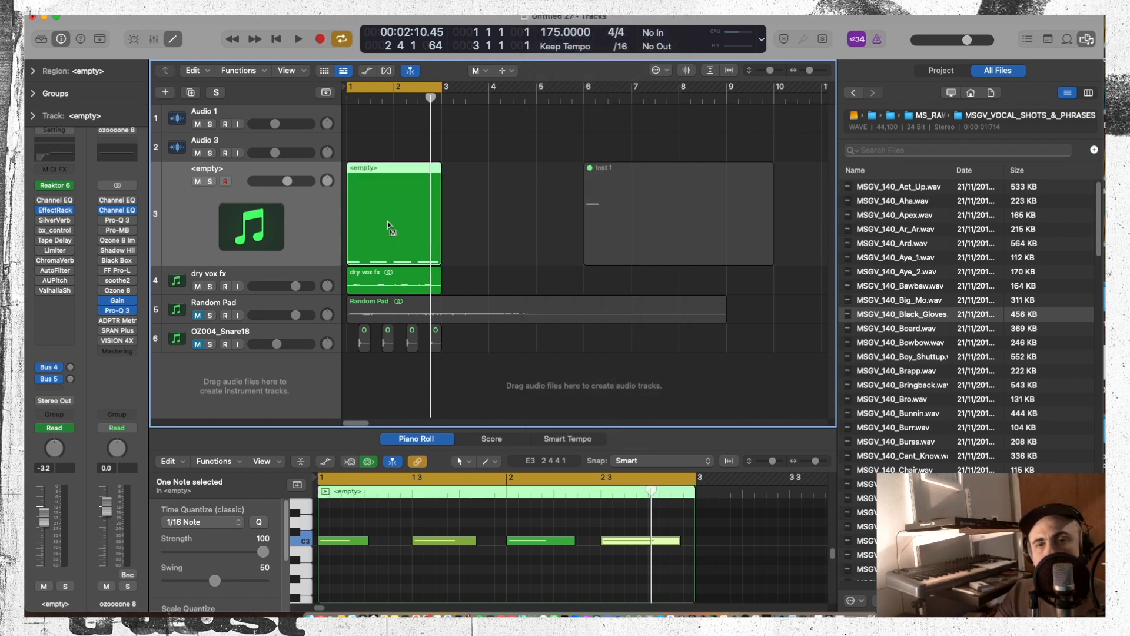
left_click(197, 287)
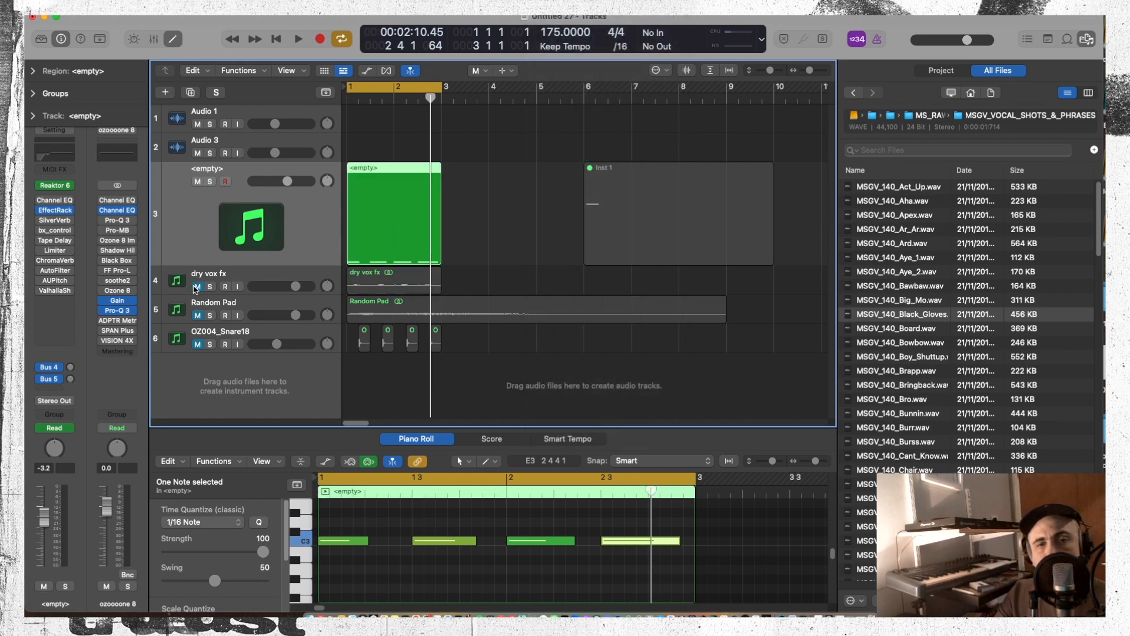
Reopen Form on the Reaktor track and play back the loop
left_click(56, 187)
key("space")
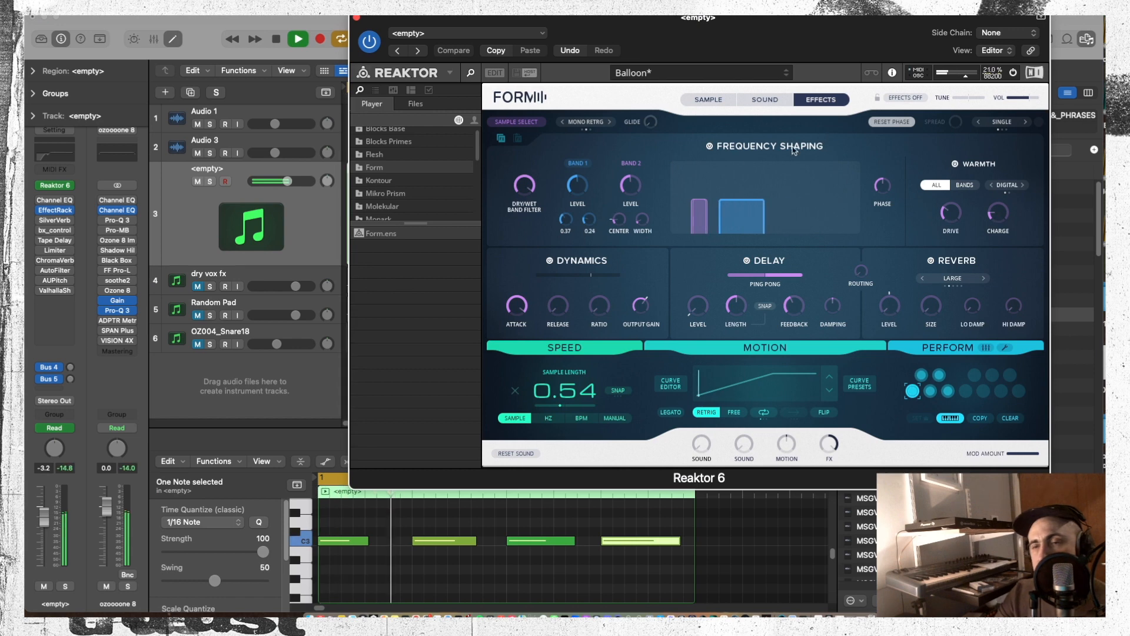
key("space")
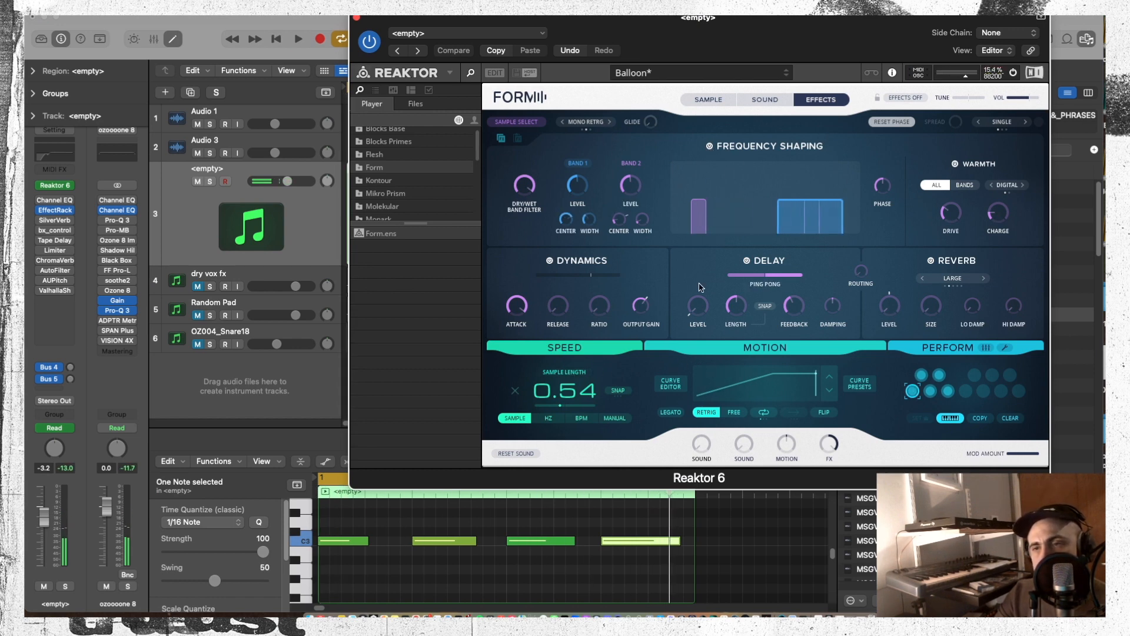
Shift Form's selected sample range to the end of the waveform and play back the loop with the new range
left_click(763, 101)
left_click(706, 100)
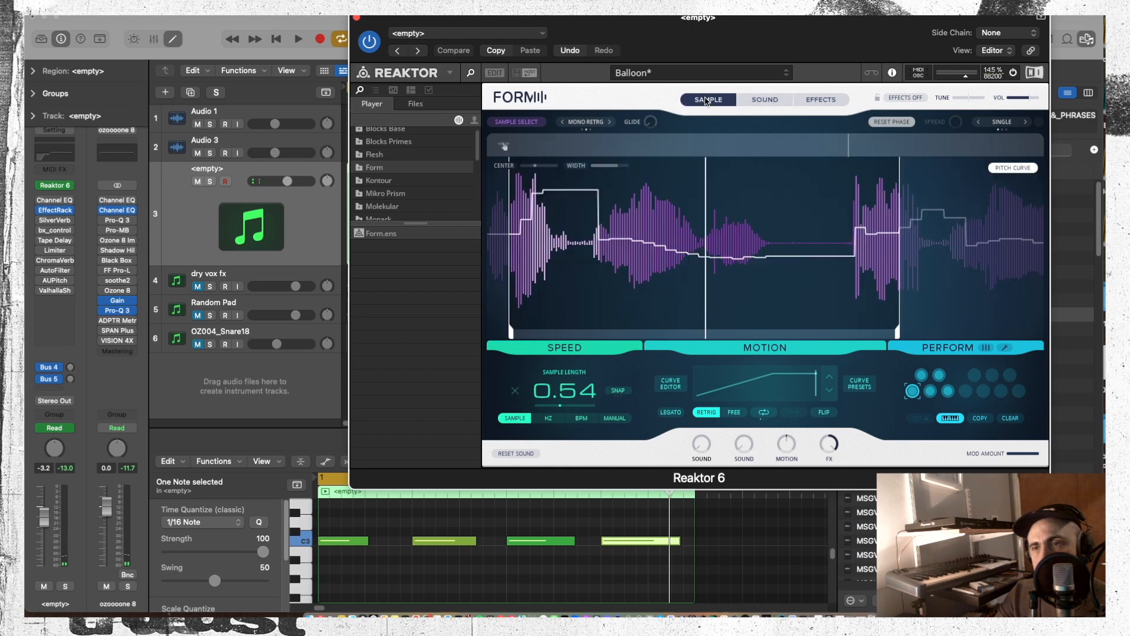
key("space")
key("space")
left_click_drag(792, 228, 997, 232)
key("space")
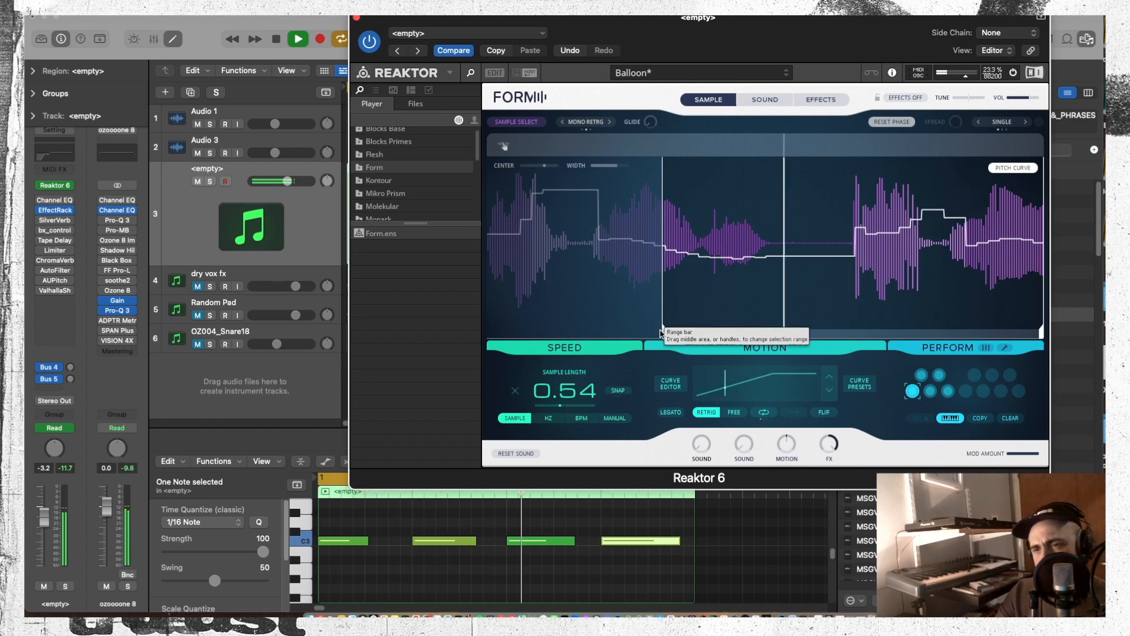
key("space")
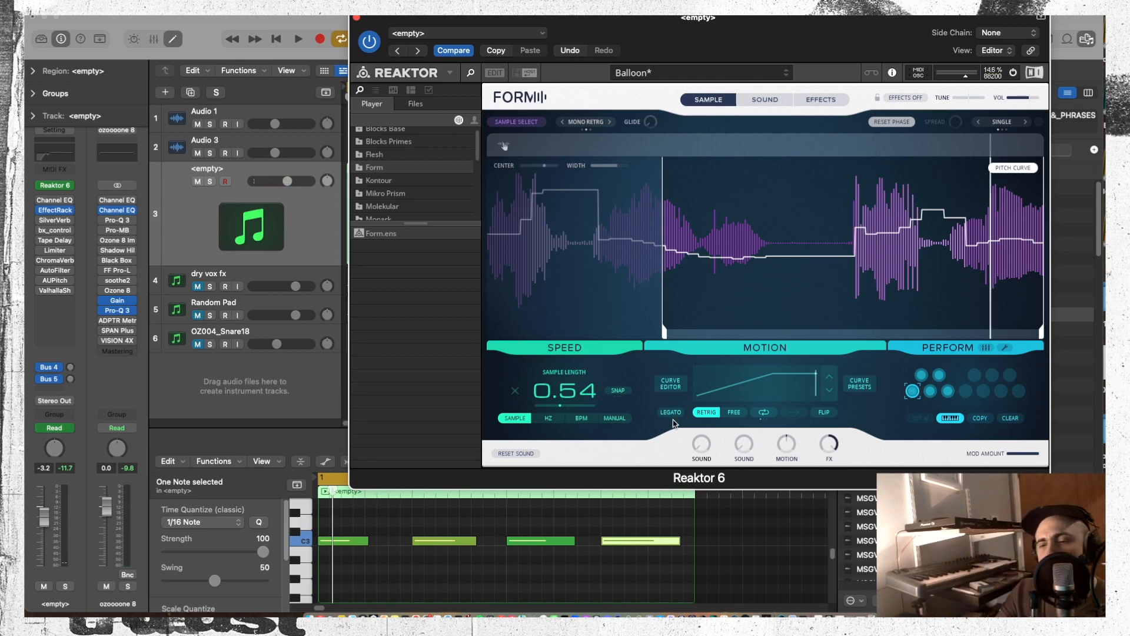
Try a sample length of 0.22 and the Hz speed mode during playback, and set Form's speed to BPM sync at 1/16
key("space")
left_click_drag(563, 391, 595, 409)
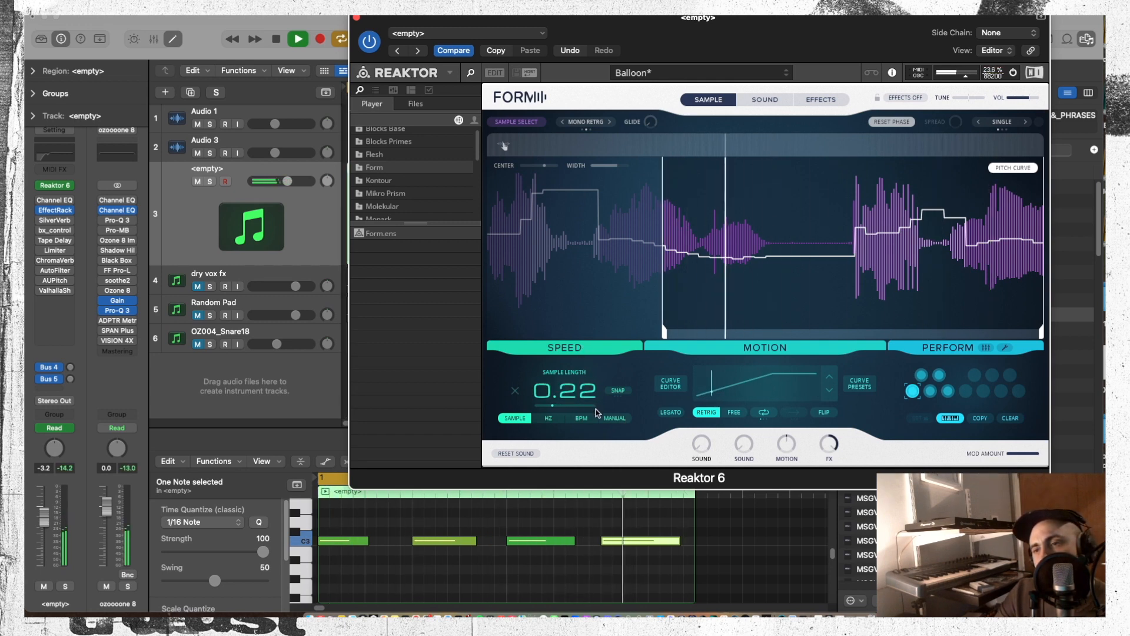
left_click(548, 418)
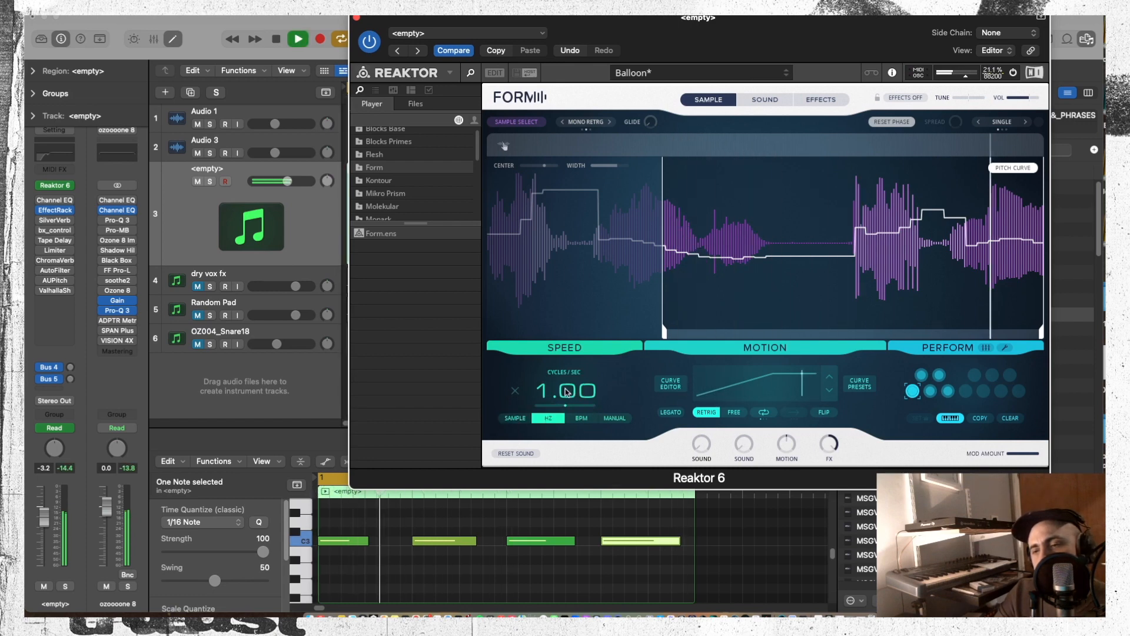
mouse_move(577, 394)
left_mouse_down()
mouse_move(574, 420)
mouse_move(575, 366)
mouse_move(583, 391)
left_mouse_up()
left_click(581, 417)
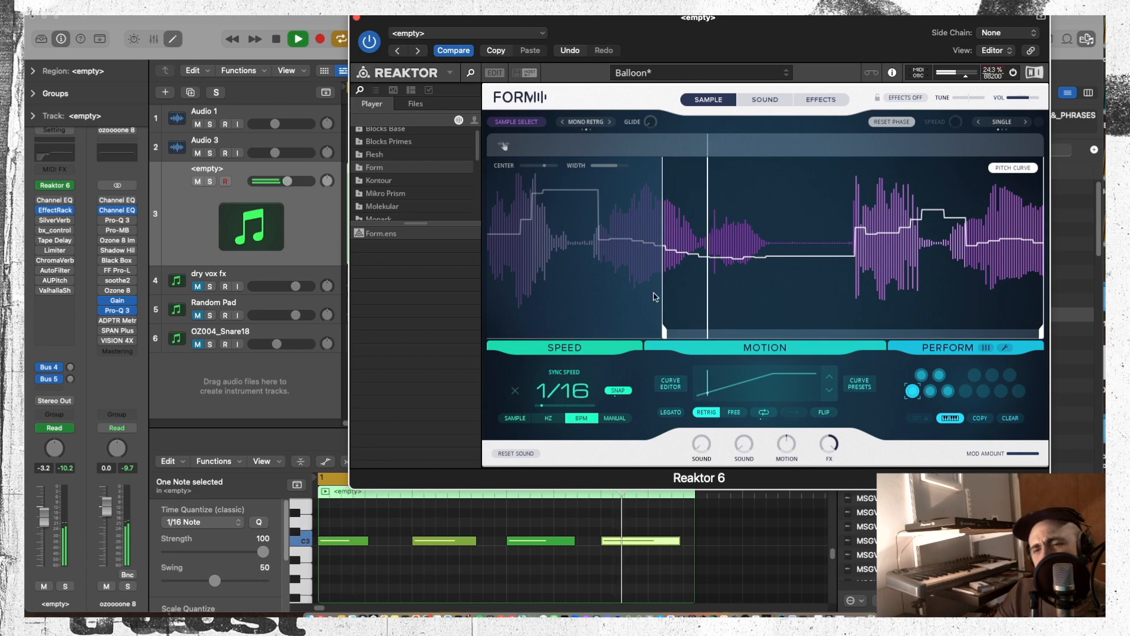
Bounce the MIDI region in place to a new track named vox 2, muting the source region
left_click(358, 22)
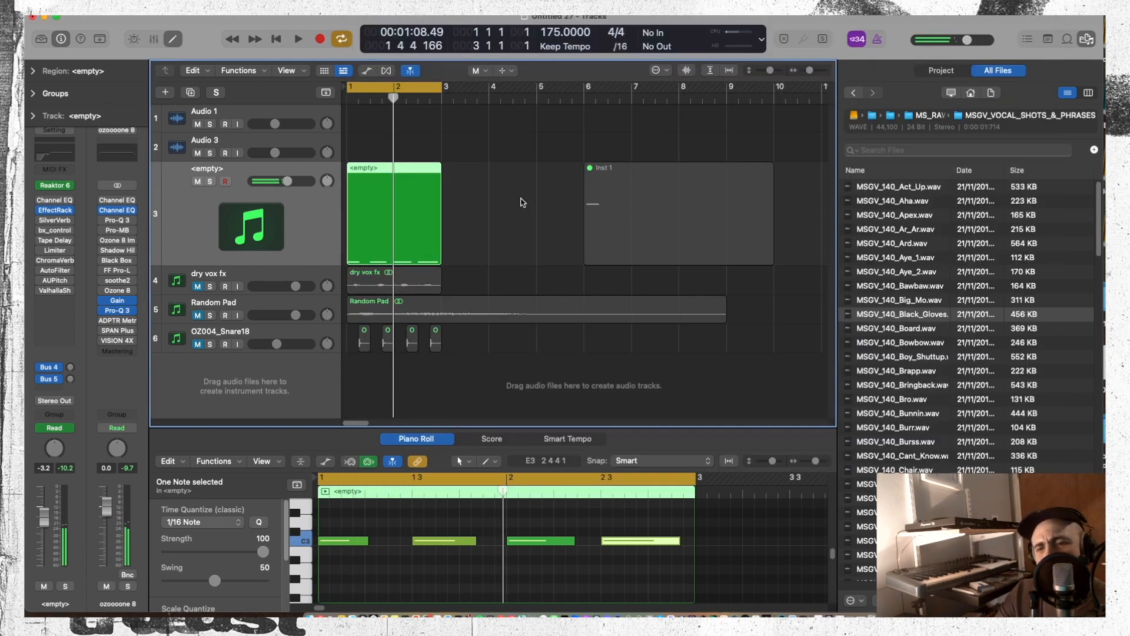
right_click(383, 209)
left_click(382, 209)
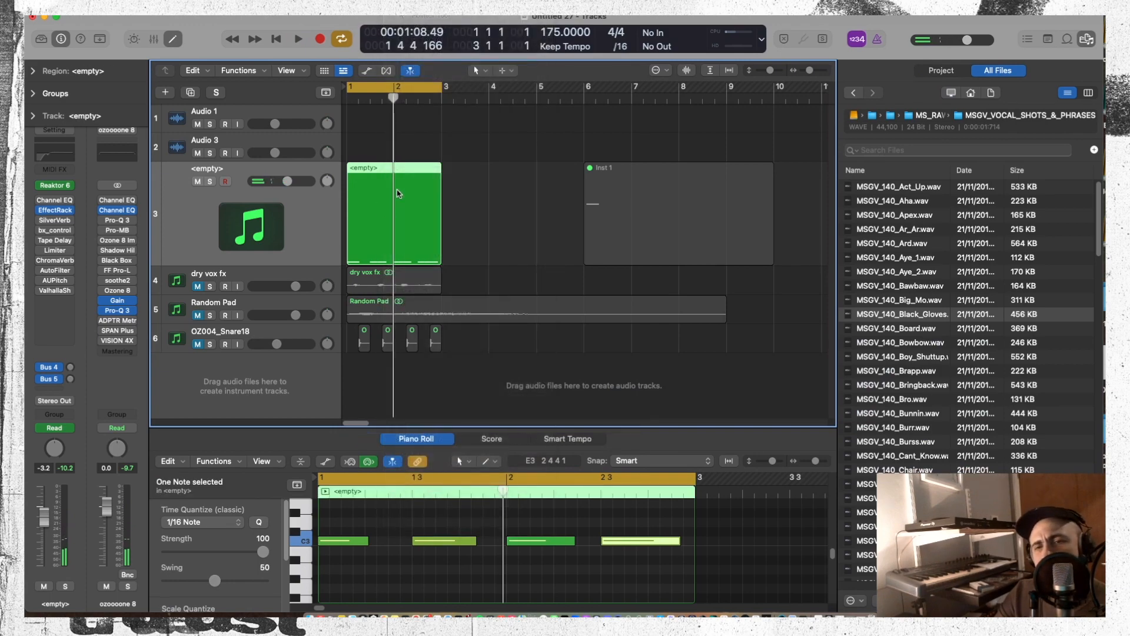
right_click(397, 191)
left_click(589, 441)
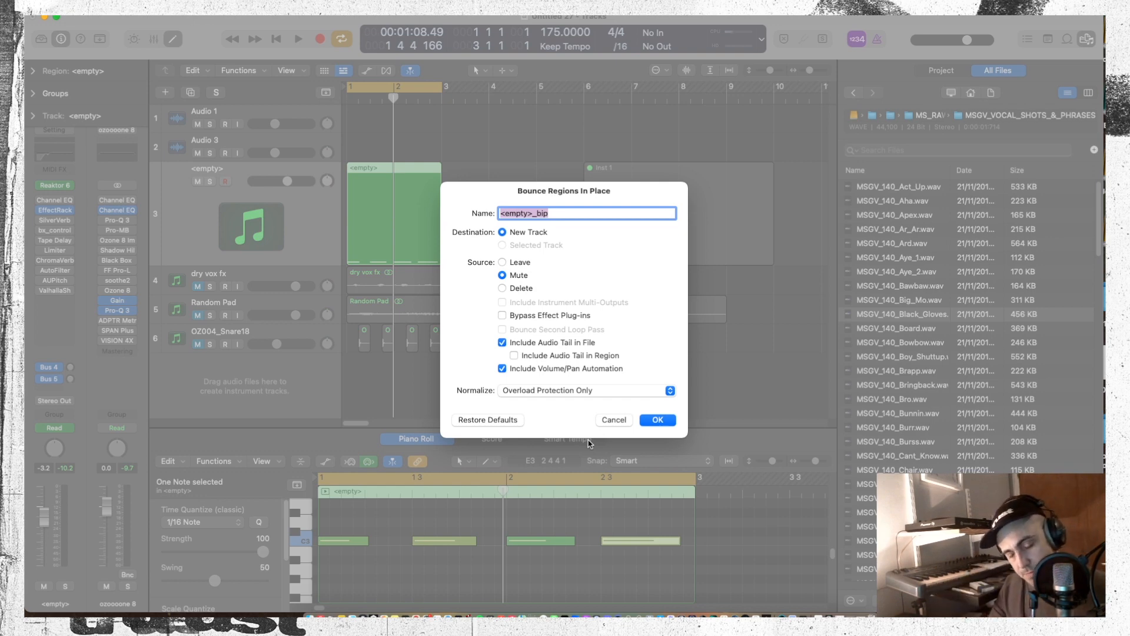
key("Return")
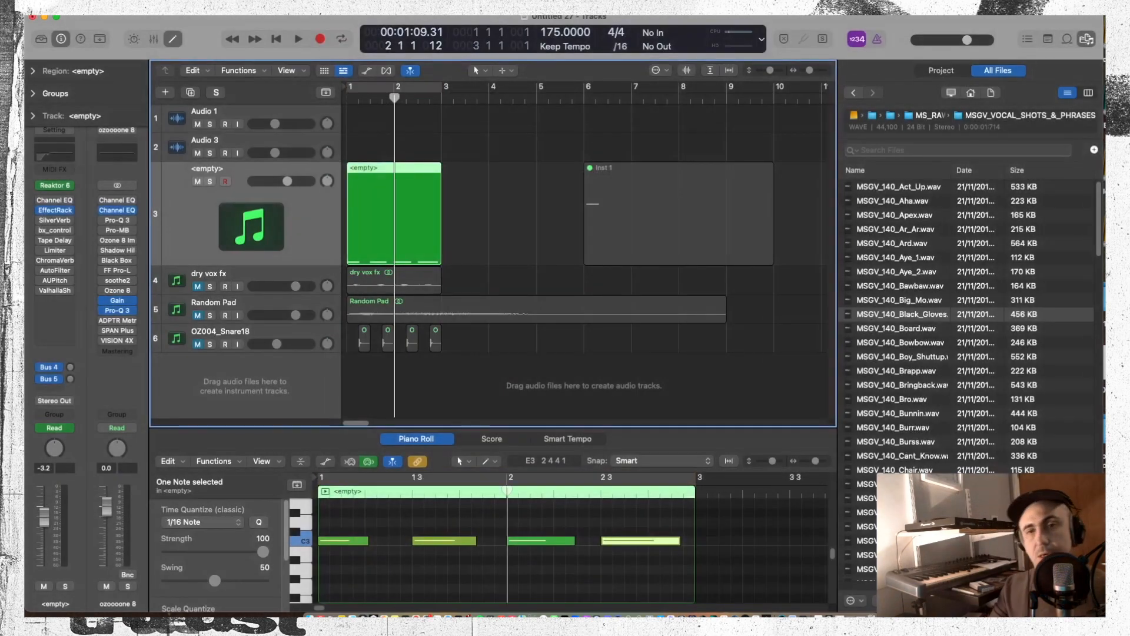
Preview the MSGV_140_Black_Gloves sample and play back the loop with the bounced vox 2 audio
left_click(916, 338)
left_click(917, 316)
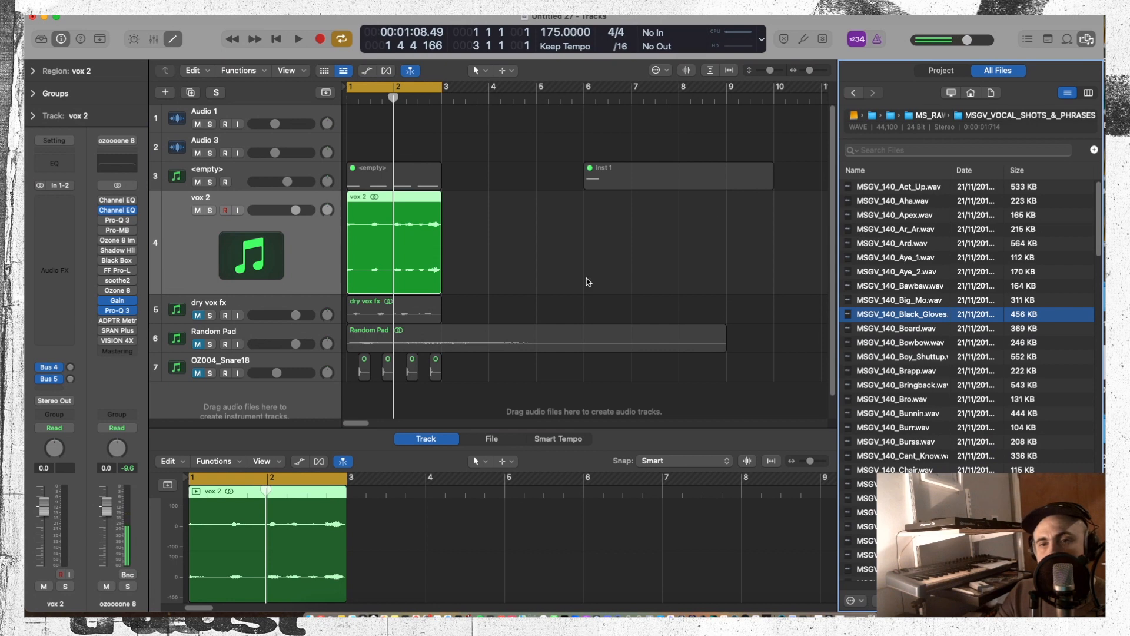
left_click(588, 282)
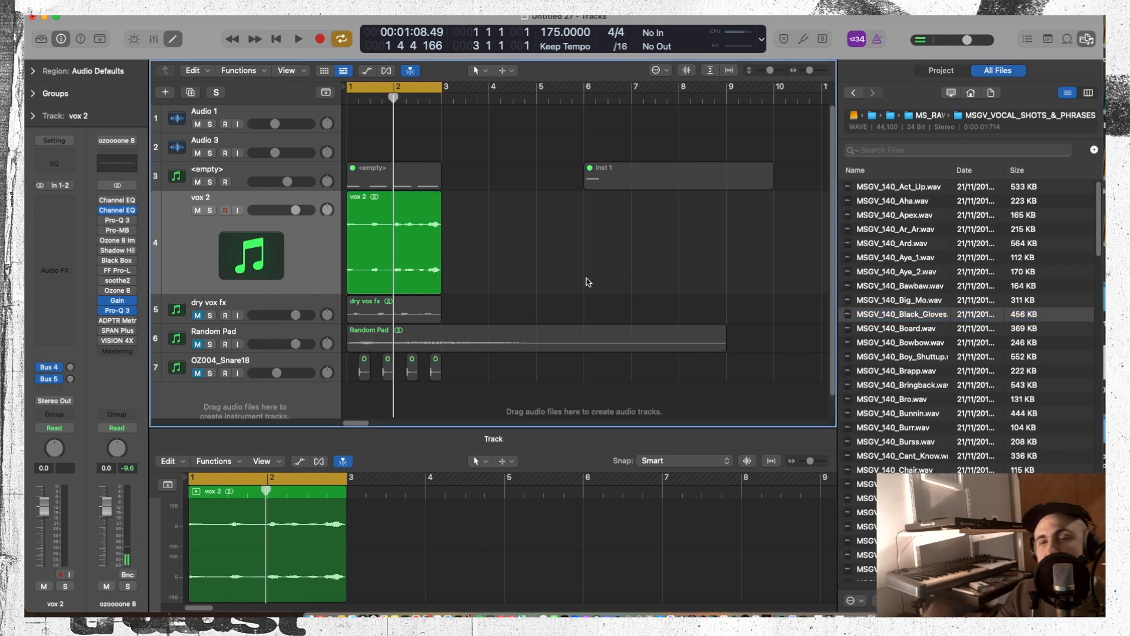
key("space")
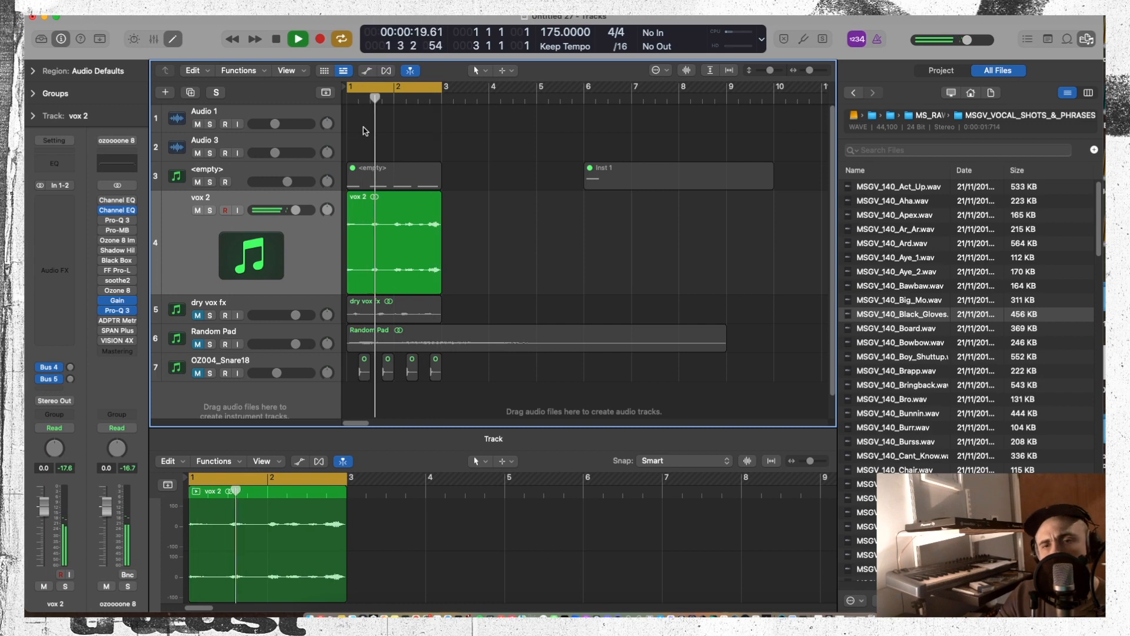
key("space")
Select the Reaktor instrument track and mute the vox 2 track
left_click(268, 175)
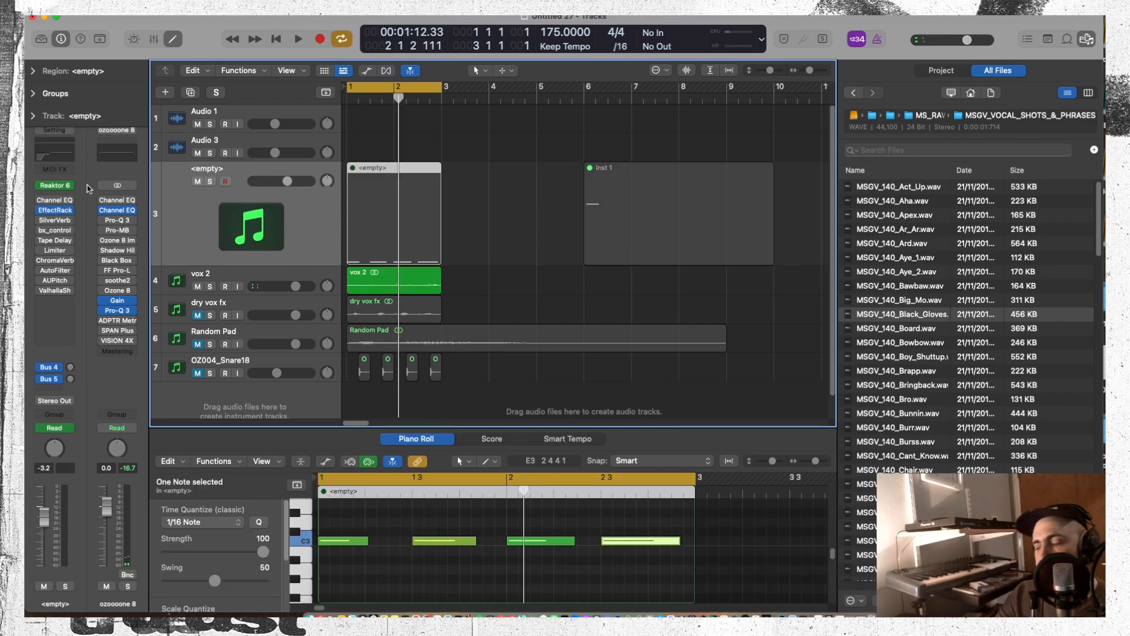
mouse_move(69, 185)
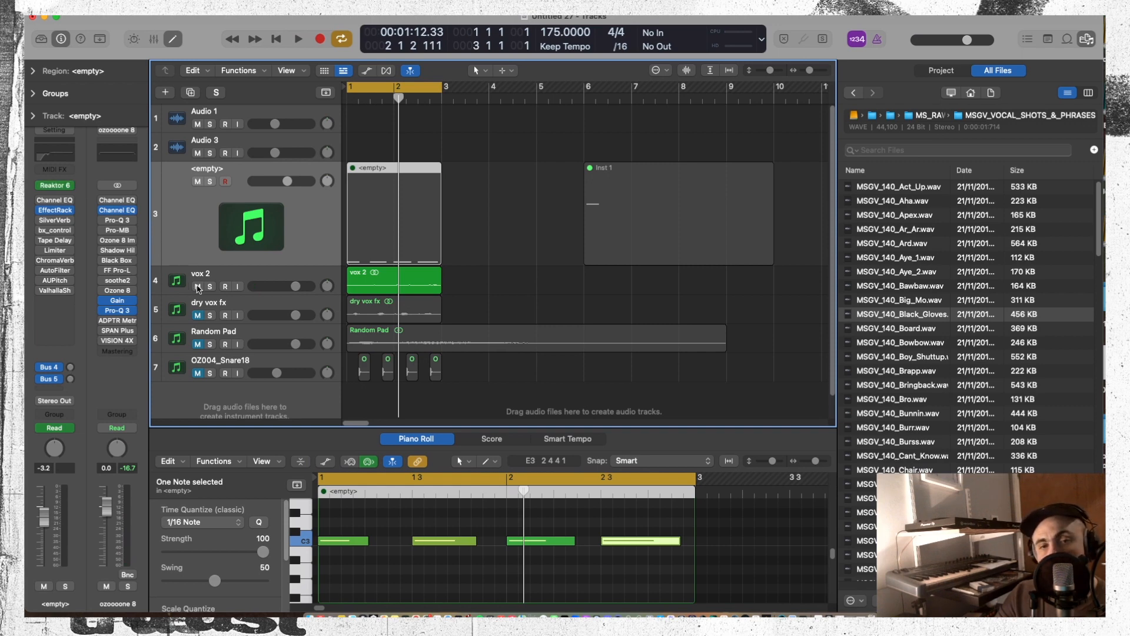
left_click(197, 286)
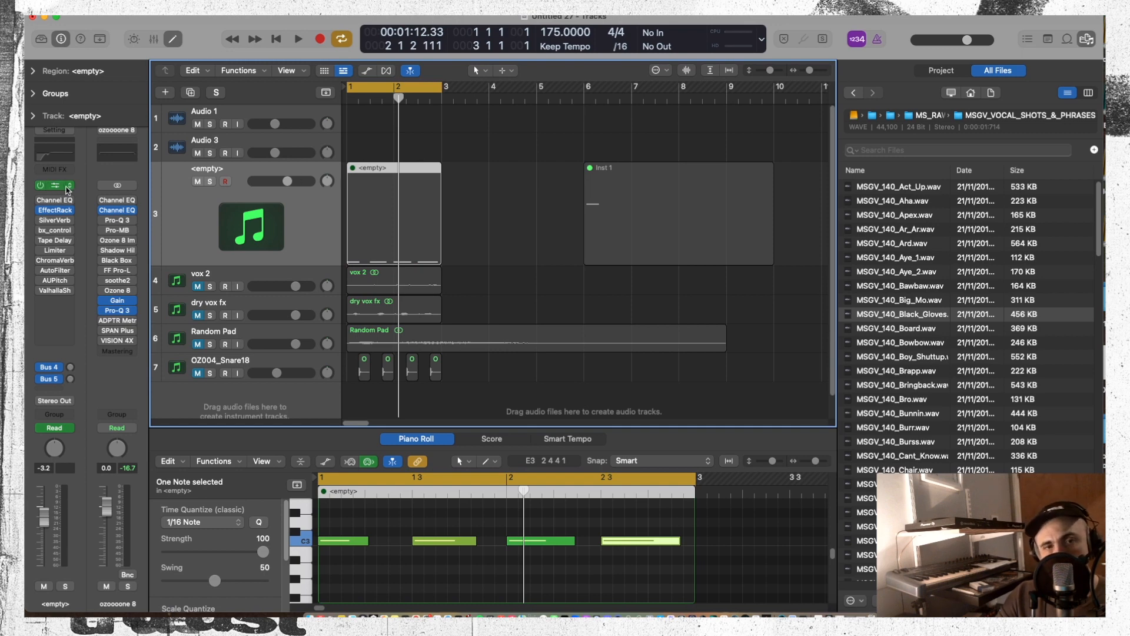
Replace Reaktor 6 with the stereo XLN Audio XO instrument, dismiss its welcome screen and reposition its window
left_click(68, 186)
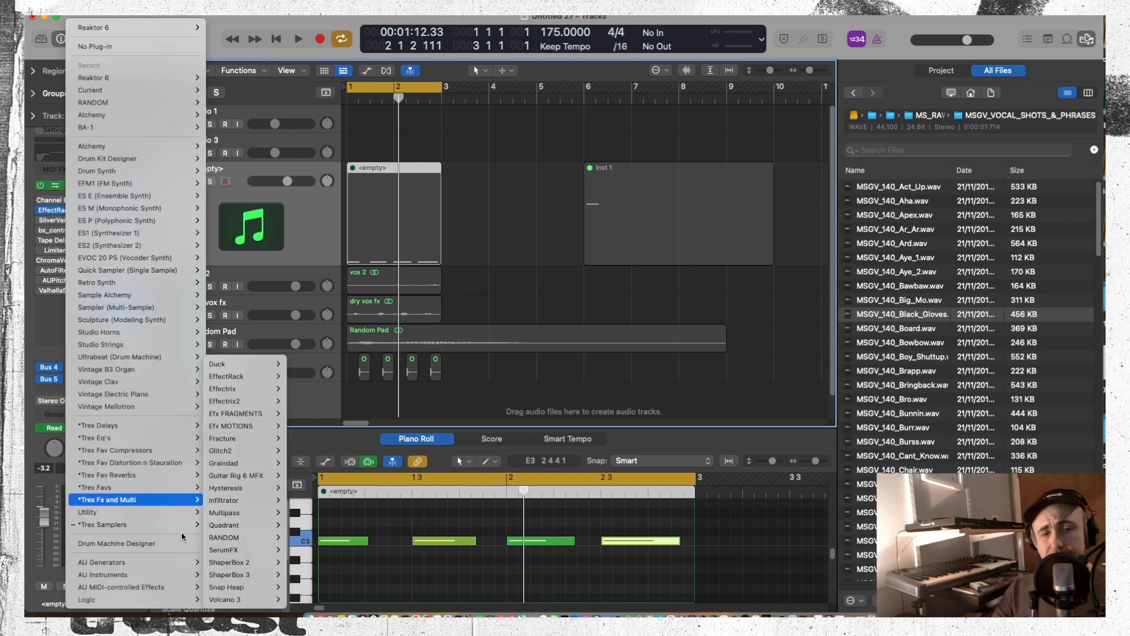
mouse_move(129, 574)
mouse_move(253, 599)
mouse_move(328, 600)
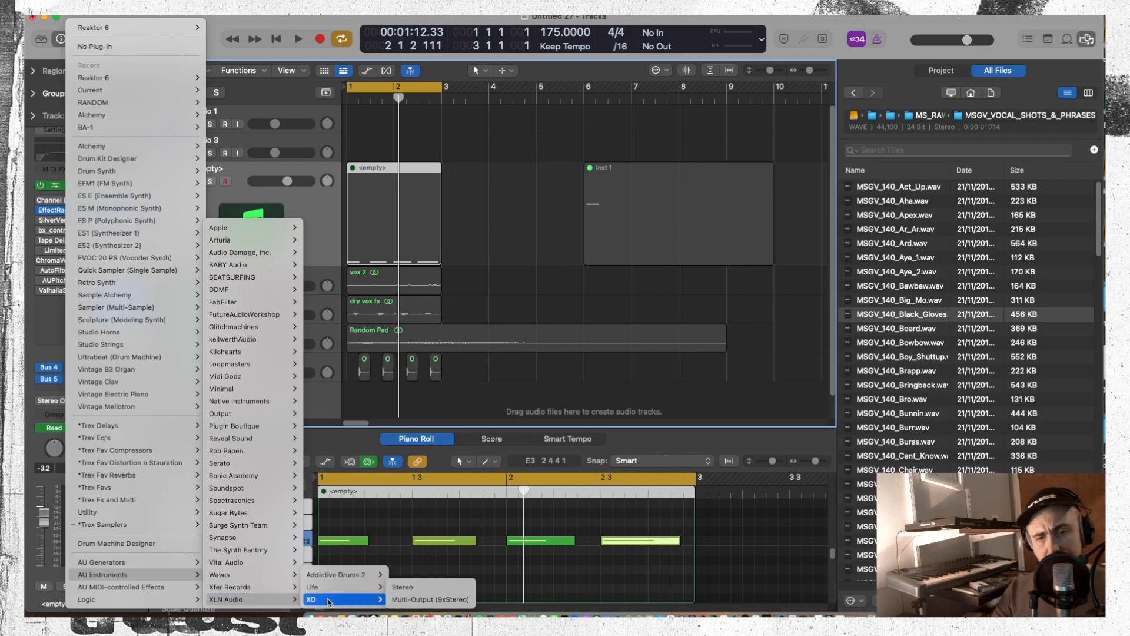
left_click(412, 587)
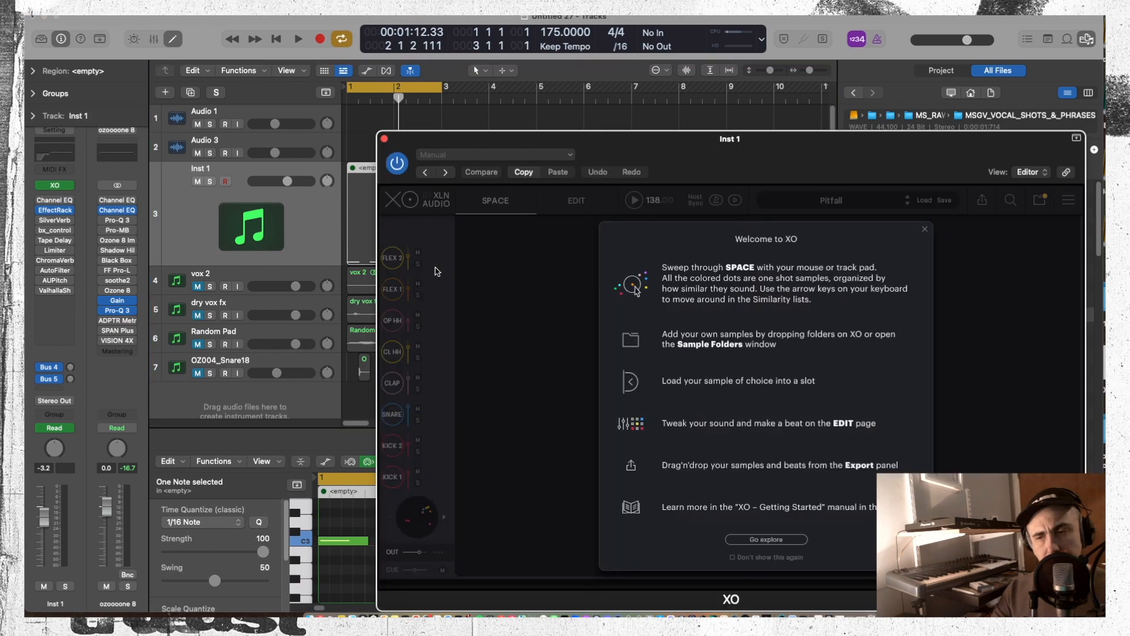
left_click(925, 229)
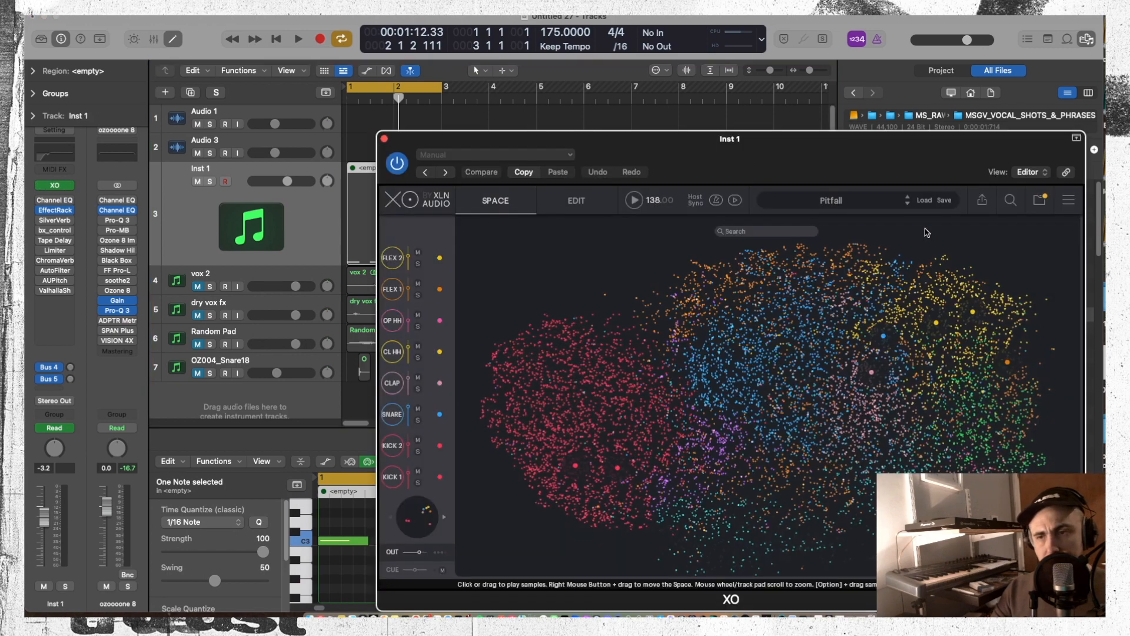
left_click_drag(837, 156, 658, 35)
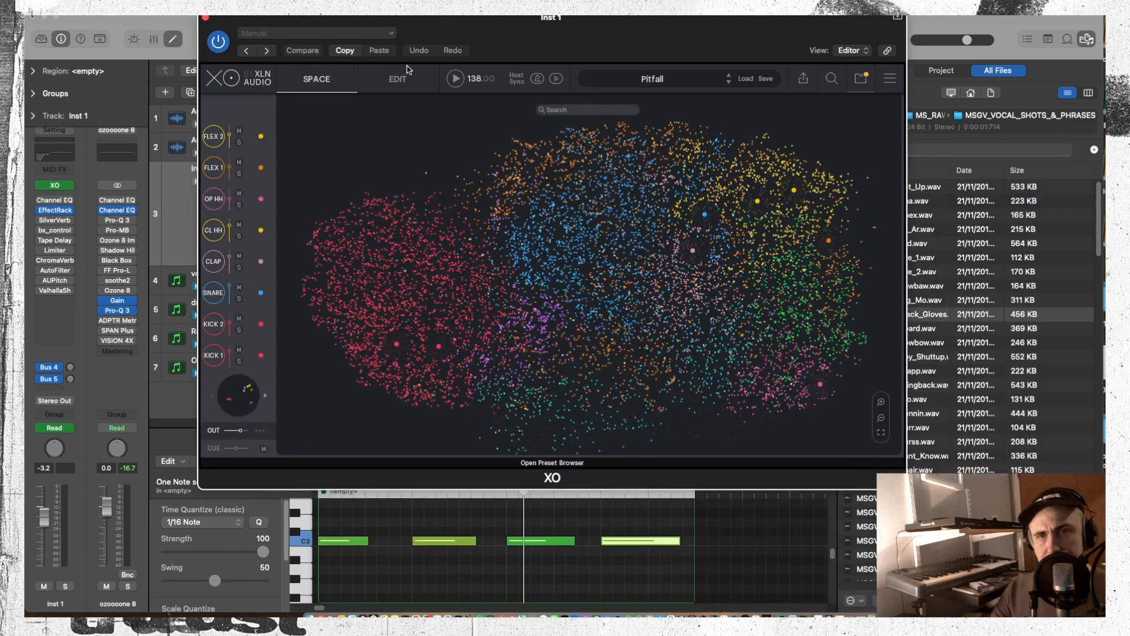
Filter XO's preset browser to user presets, load and audition the first one, nuuuulish games, and close the browser
left_click(636, 80)
left_click(626, 128)
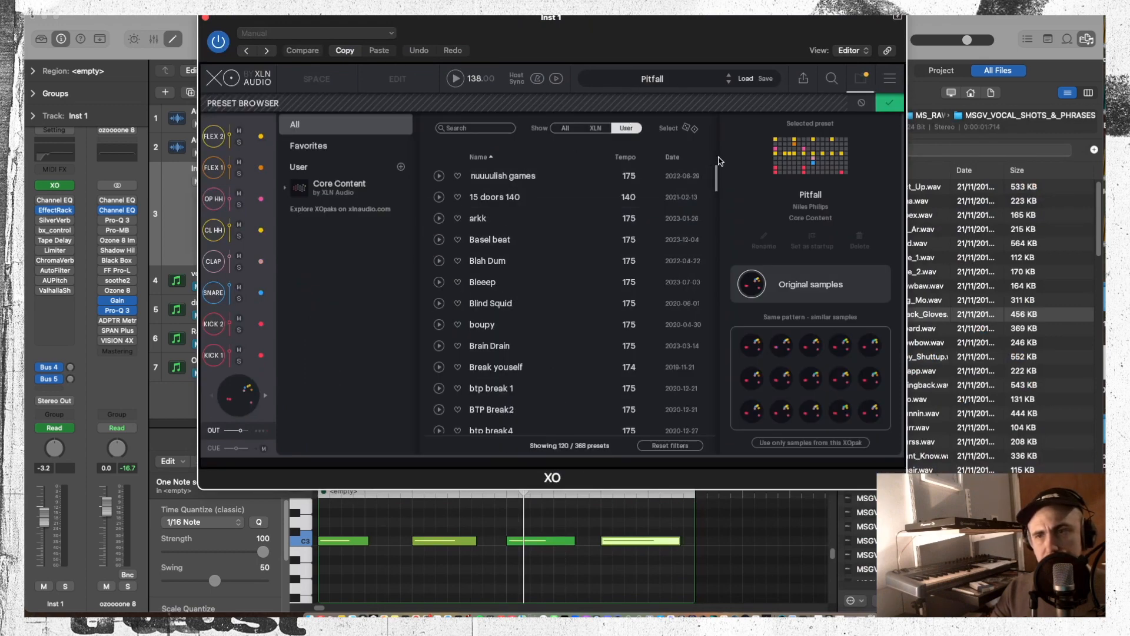
scroll(718, 171, "down", 4)
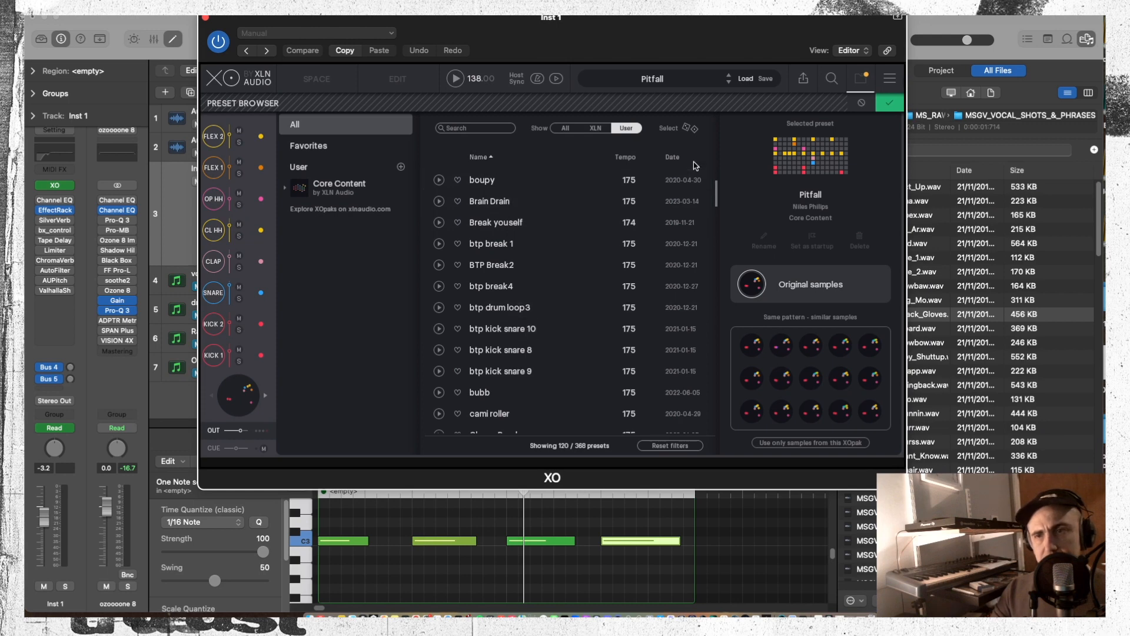
scroll(504, 182, "up", 4)
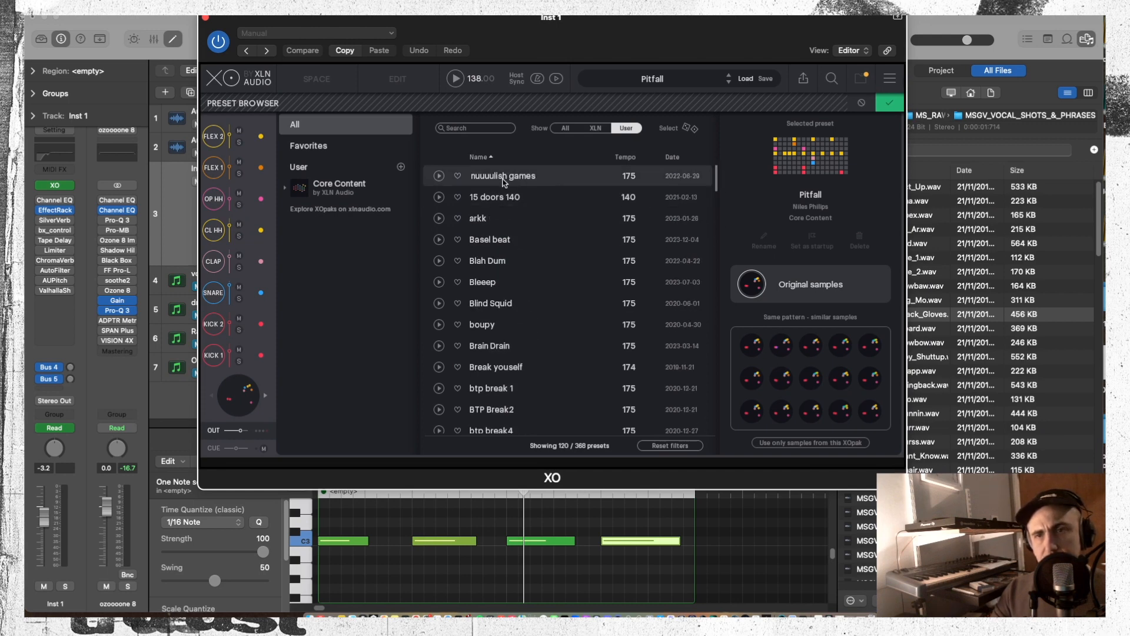
left_click(503, 180)
left_click(449, 79)
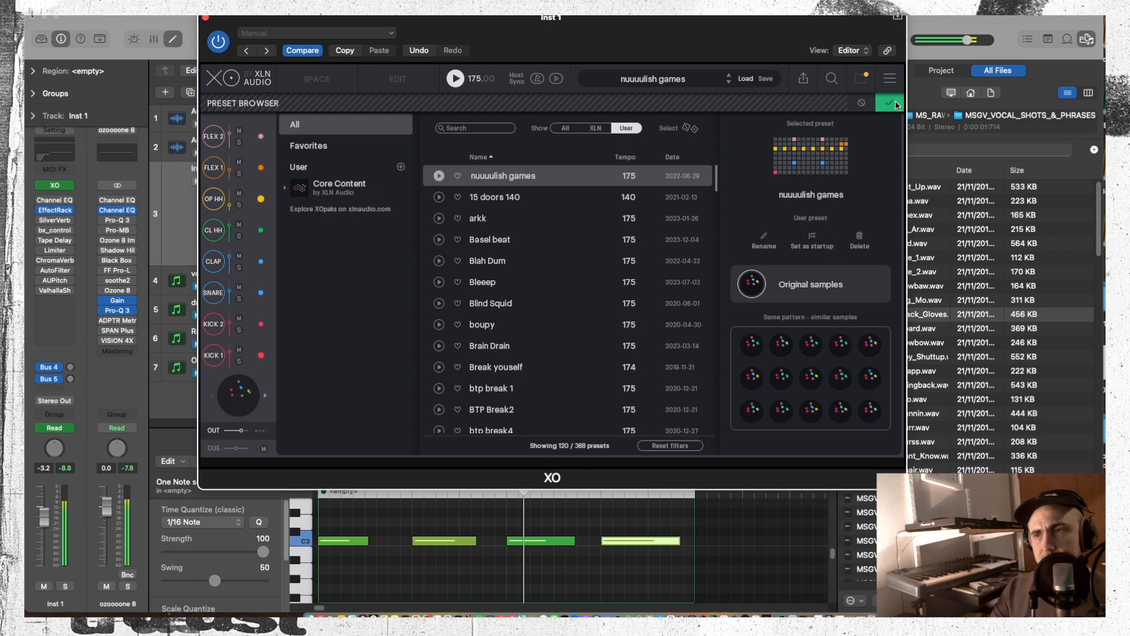
left_click(890, 104)
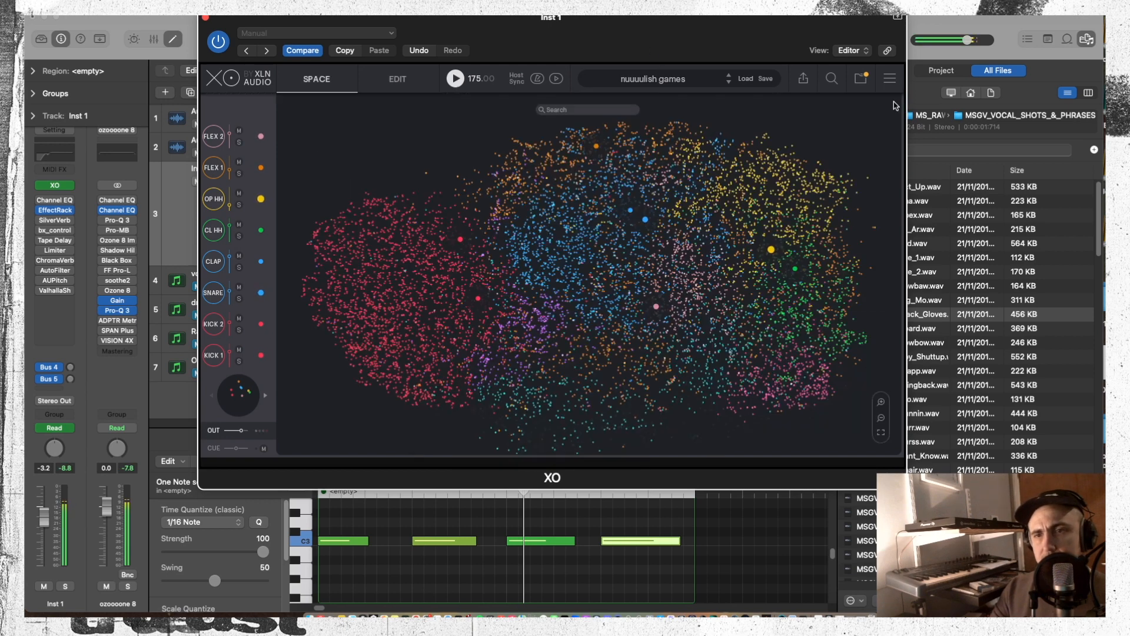
Step forward through the user presets to Basel beat and check it in the preset browser
left_click(729, 82)
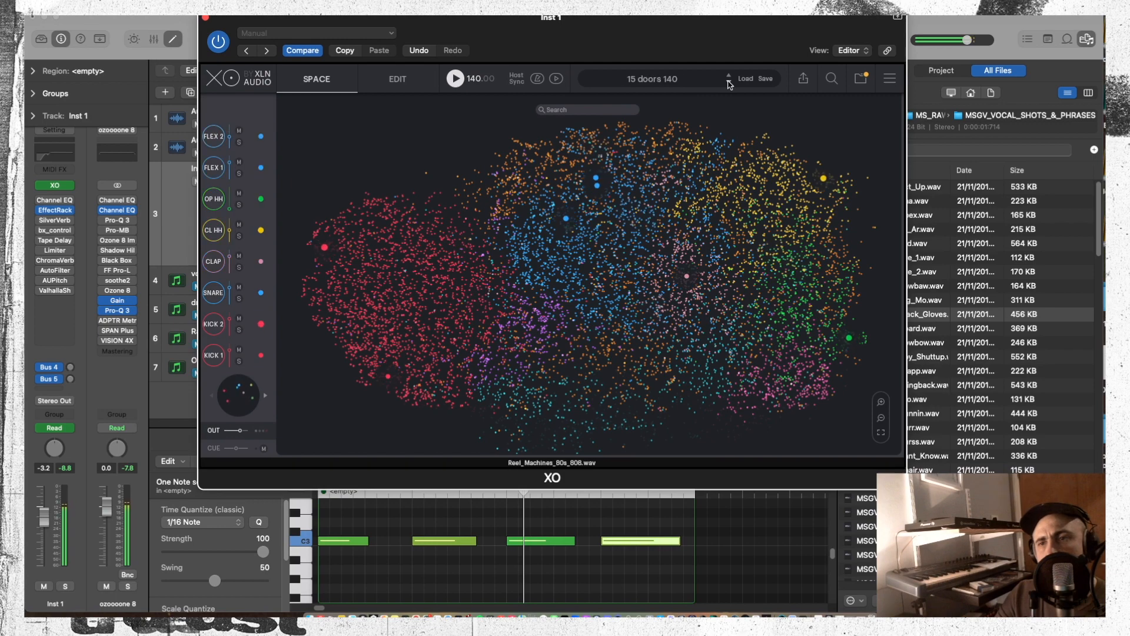
left_click(729, 82)
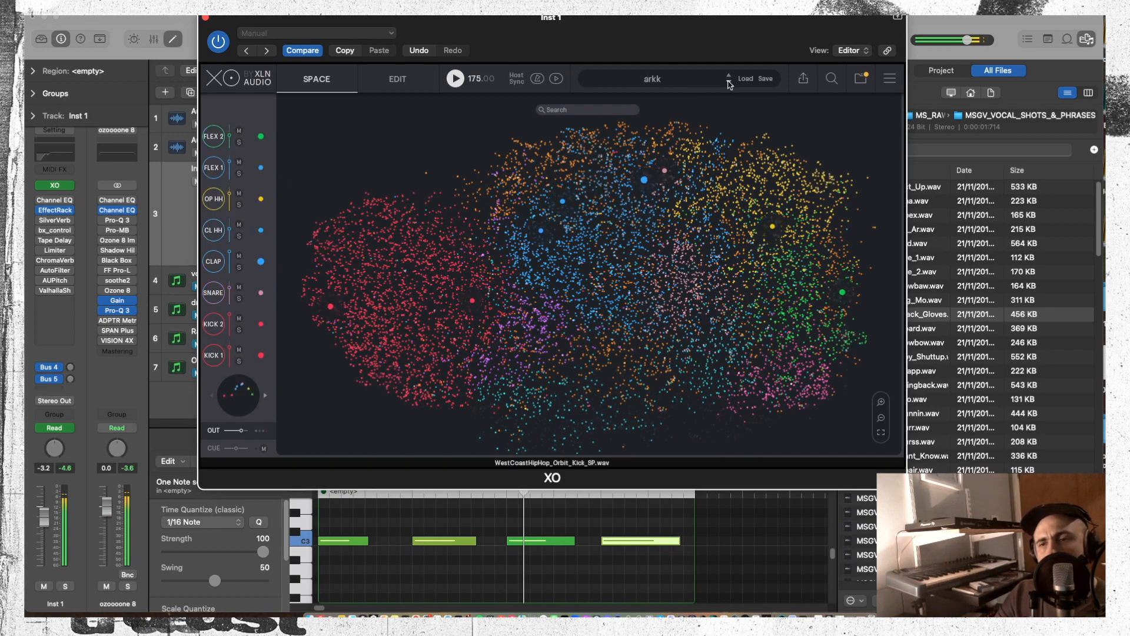
left_click(728, 82)
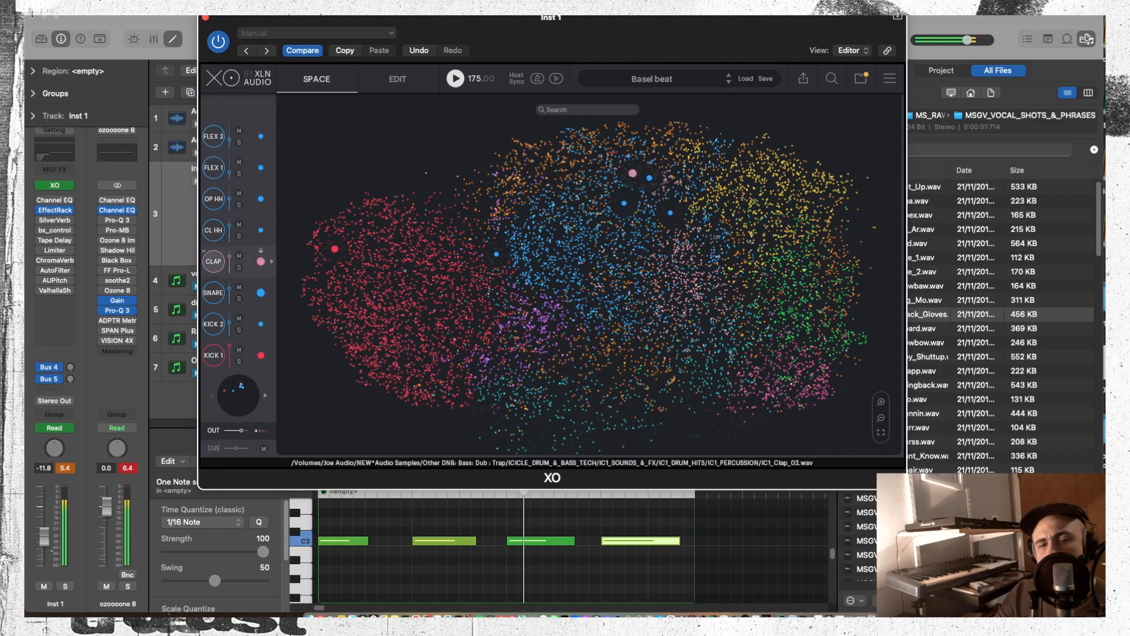
left_click(178, 247)
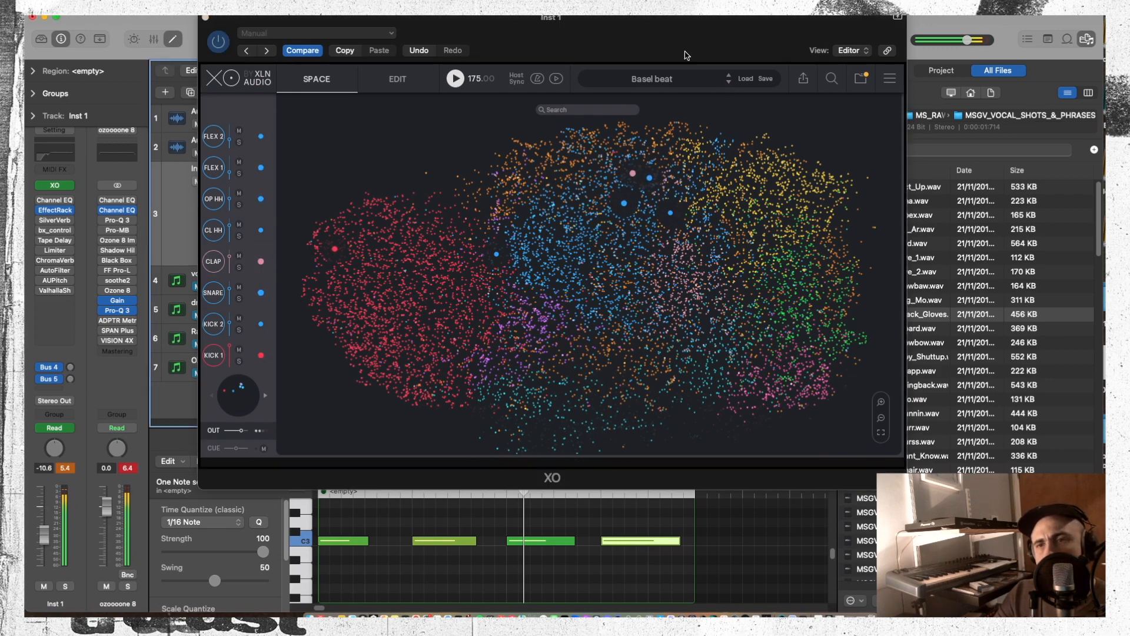
left_click(657, 82)
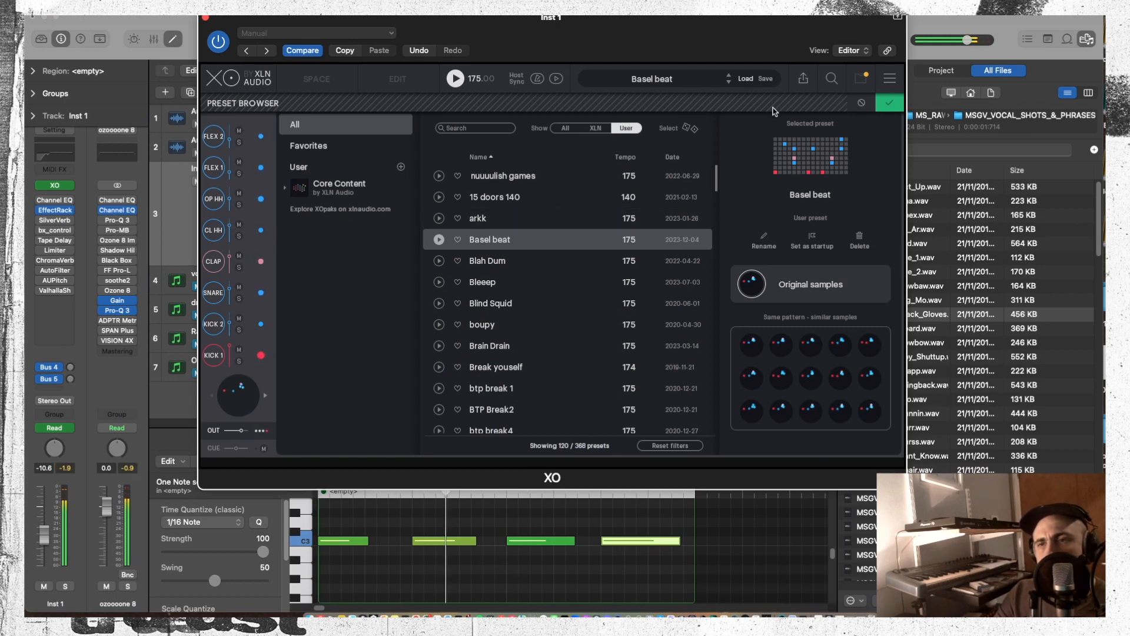
left_click(889, 103)
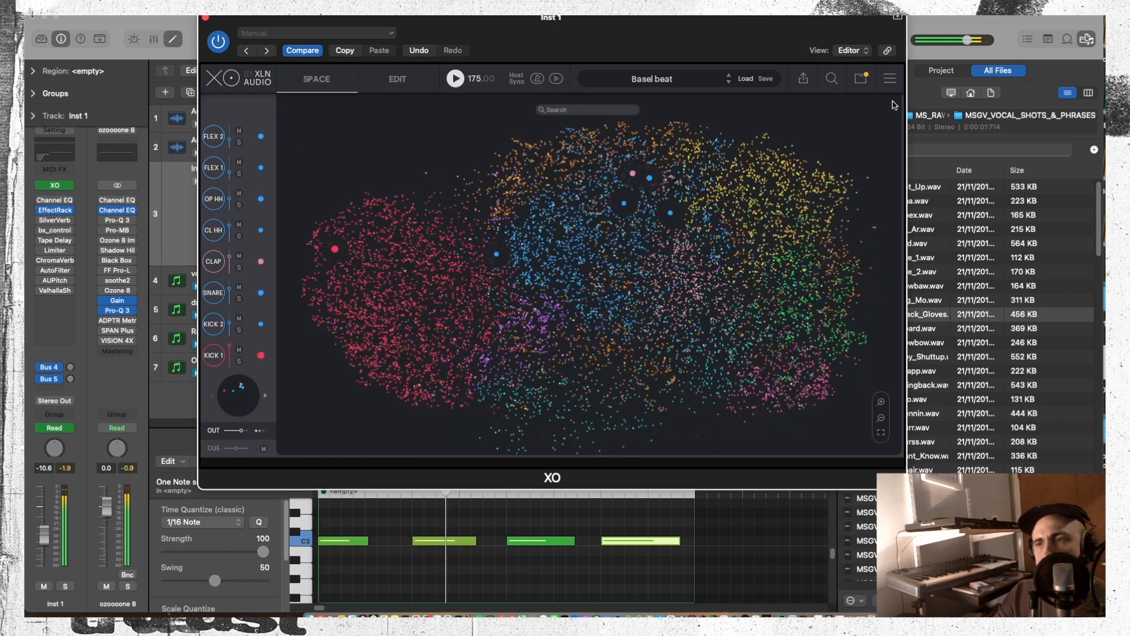
Stop XO's internal playback and audition samples in the red kick cluster of the Space view
left_click(377, 534)
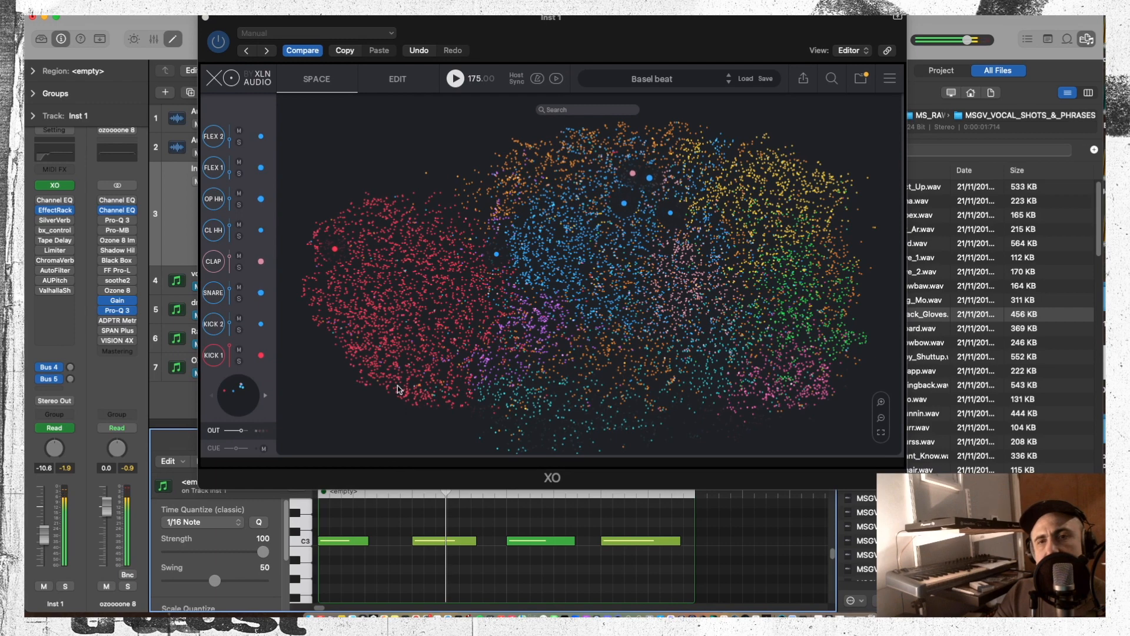
left_click(455, 79)
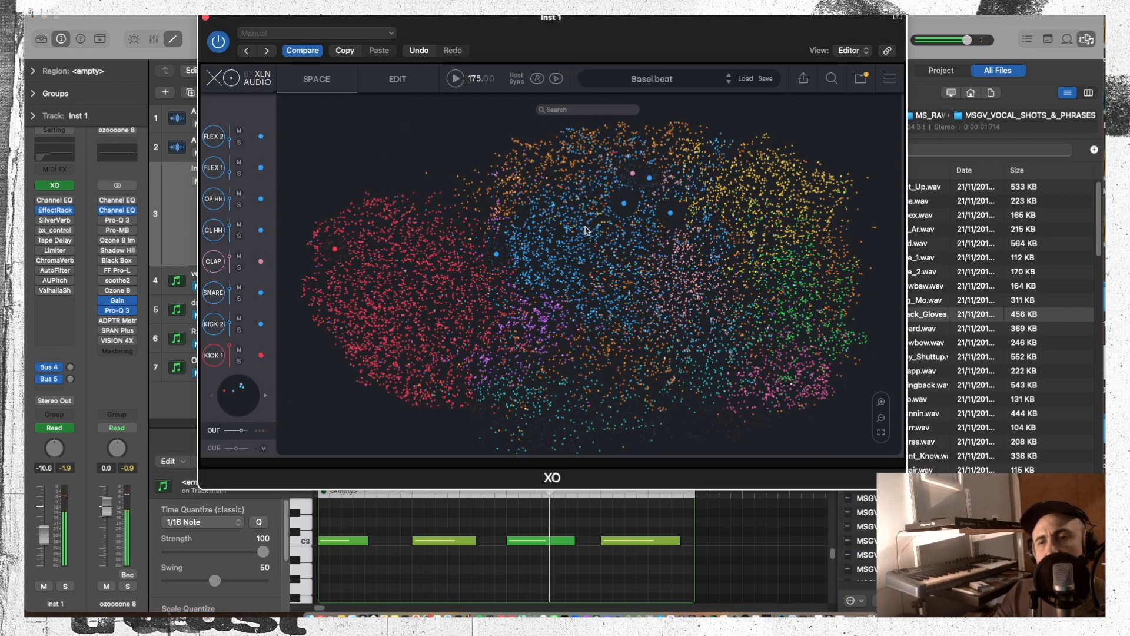
mouse_move(439, 192)
left_mouse_down()
mouse_move(432, 280)
mouse_move(746, 255)
mouse_move(723, 199)
mouse_move(762, 177)
mouse_move(511, 244)
mouse_move(411, 247)
mouse_move(394, 274)
left_mouse_up()
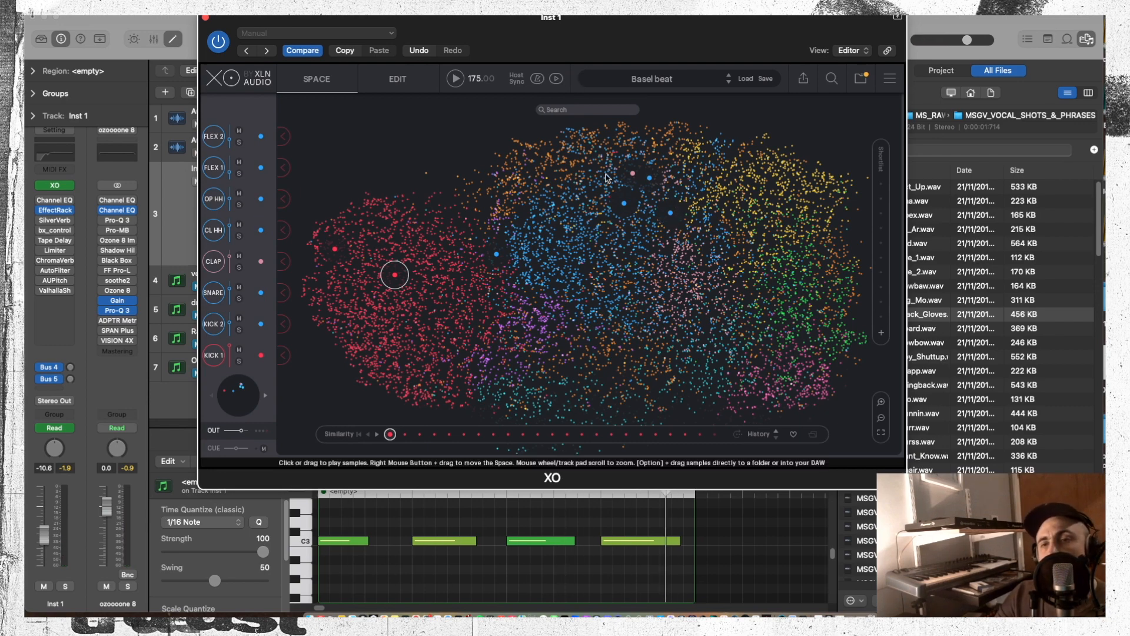
Set XO's Host Sync to start its sequencer with the host transport, testing it with project playback
left_click_drag(597, 31, 608, 29)
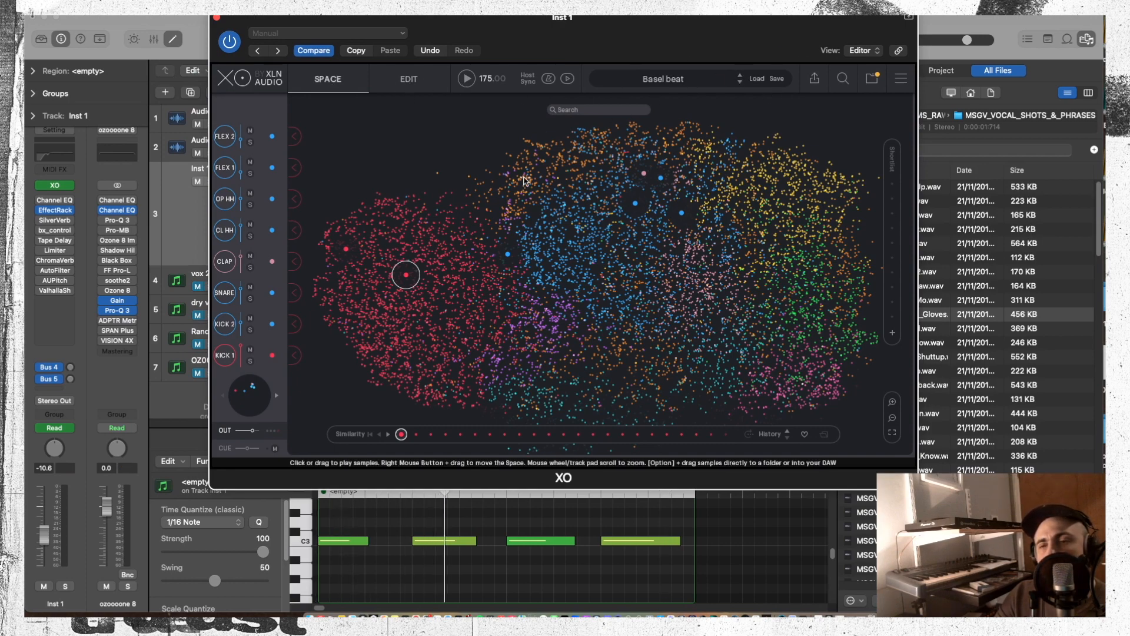
left_click(548, 78)
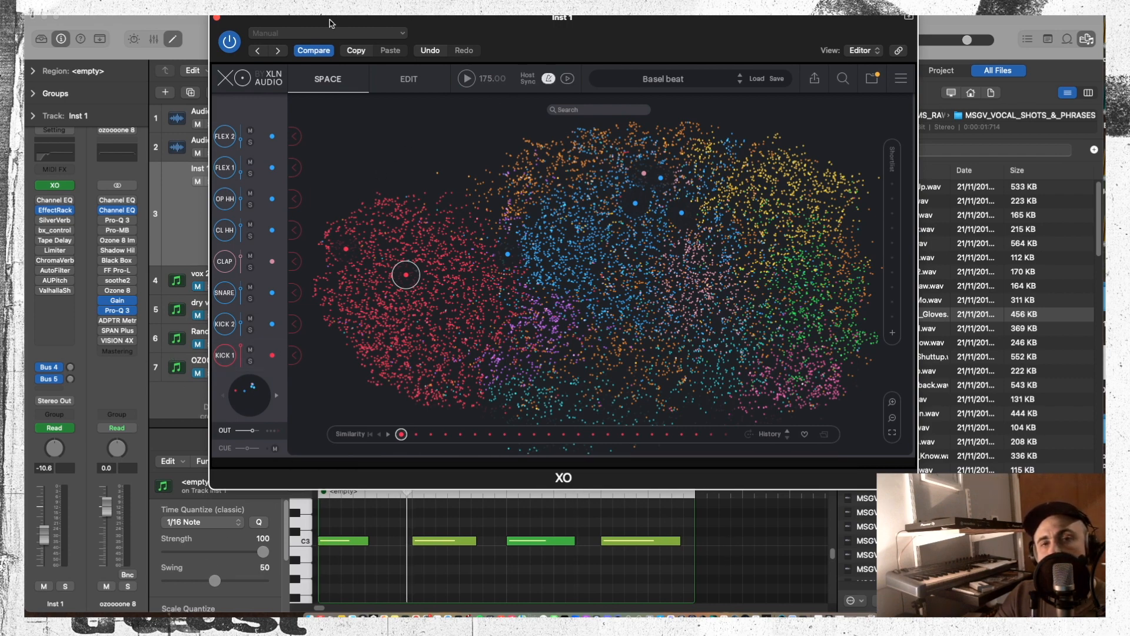
left_click_drag(330, 23, 786, 23)
left_click_drag(413, 198, 544, 199)
key("space")
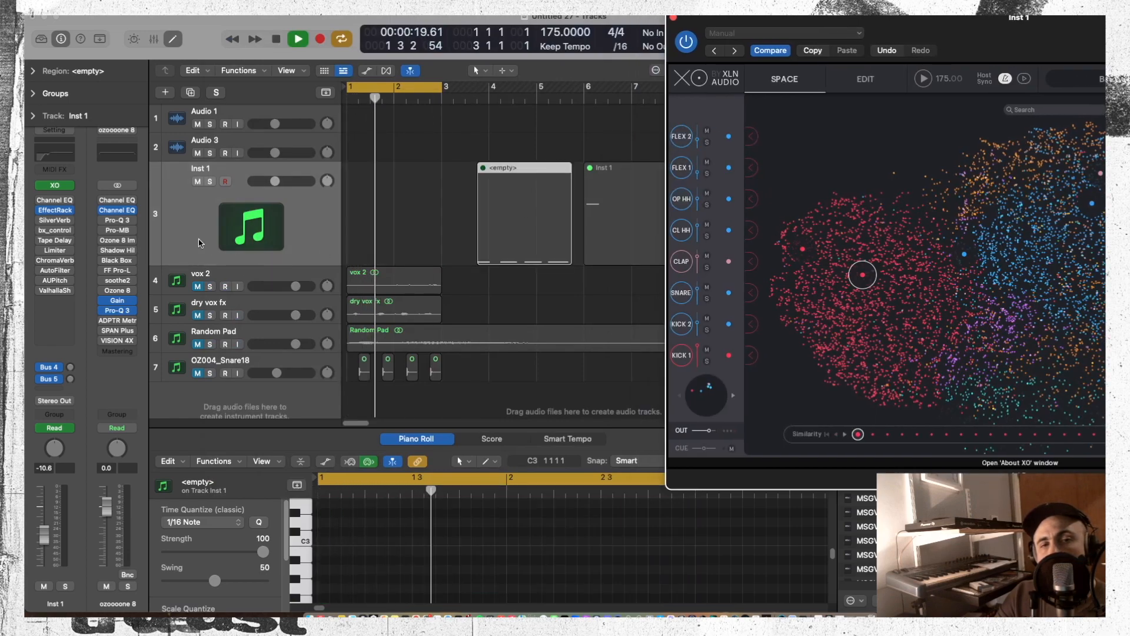
left_click(1026, 82)
key("space")
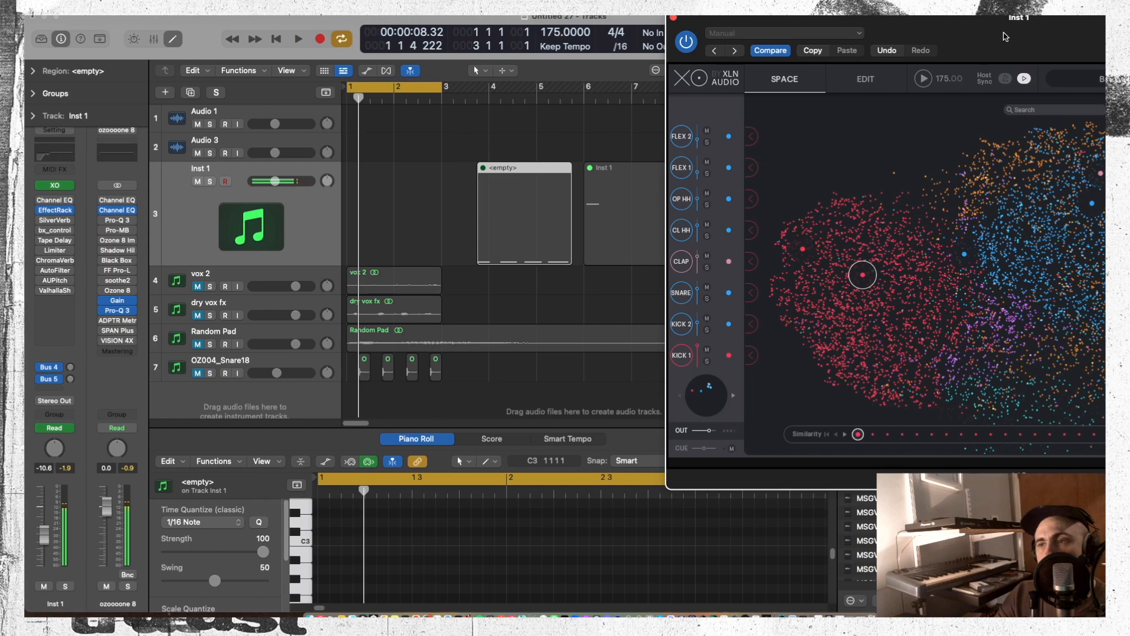
left_click_drag(1005, 36, 579, 37)
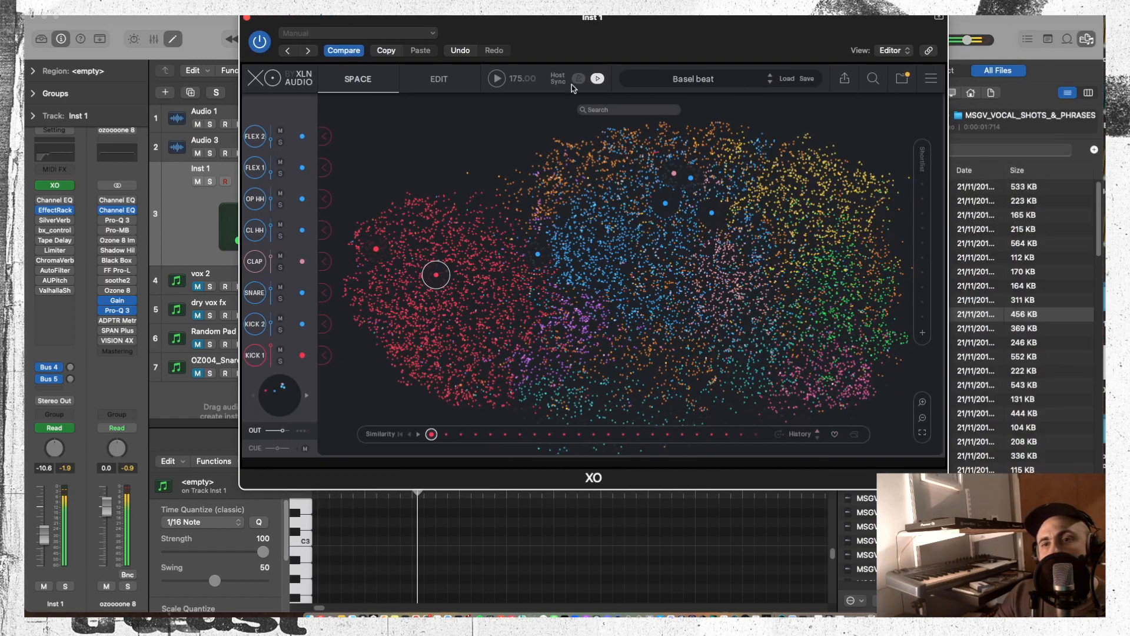
Randomize the Basel beat kit's samples four times with the Sample Combiner during playback and accept the last combination
left_click(440, 80)
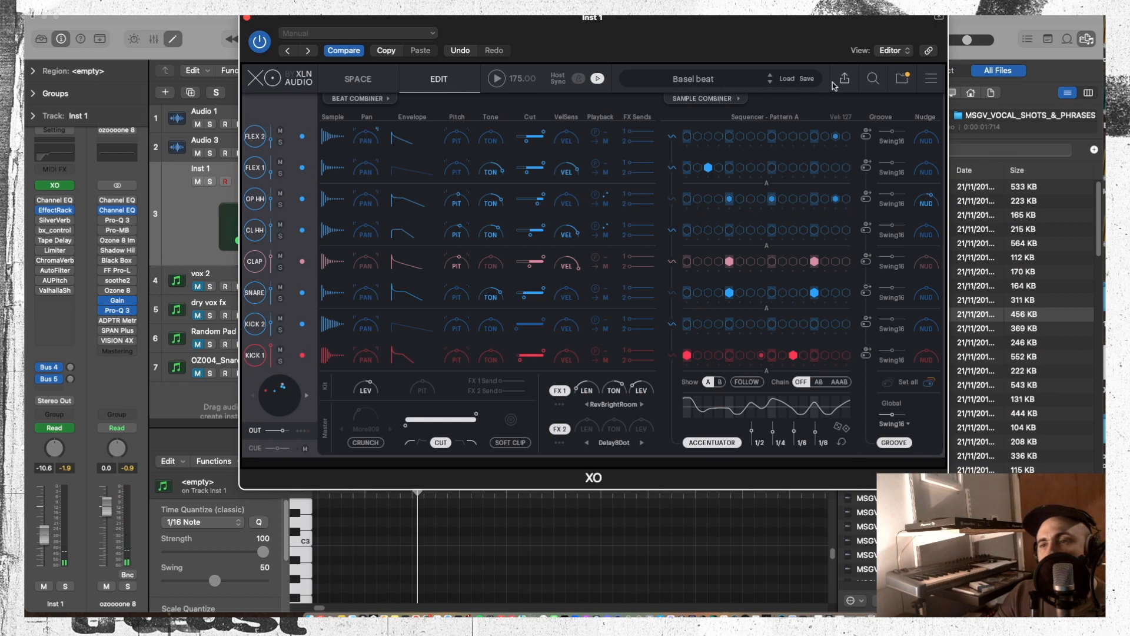
left_click(706, 99)
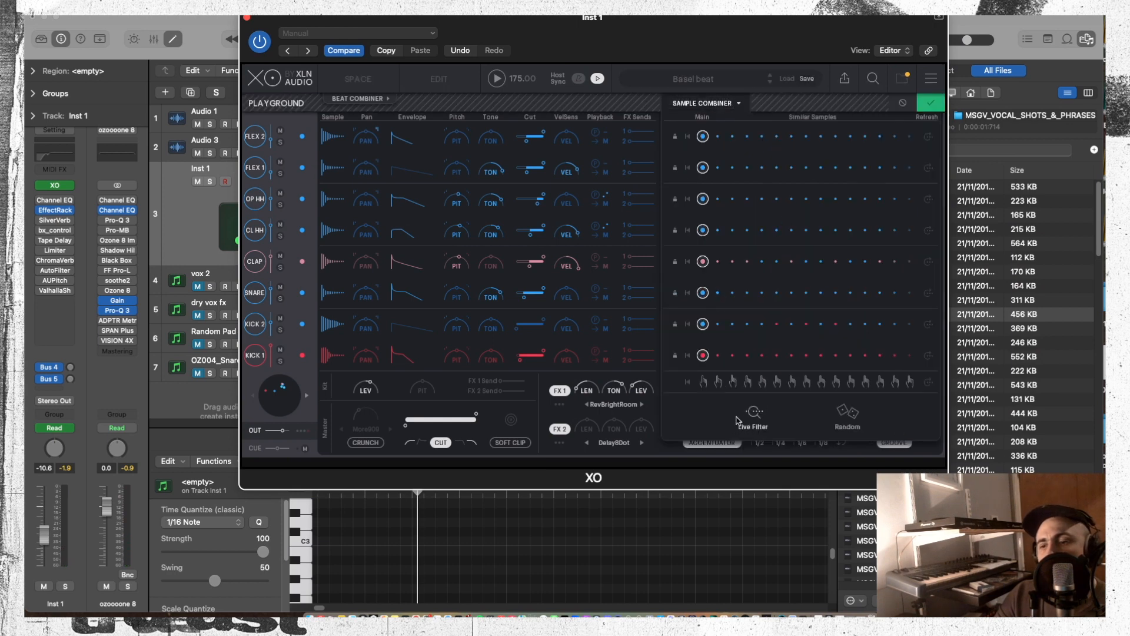
key("space")
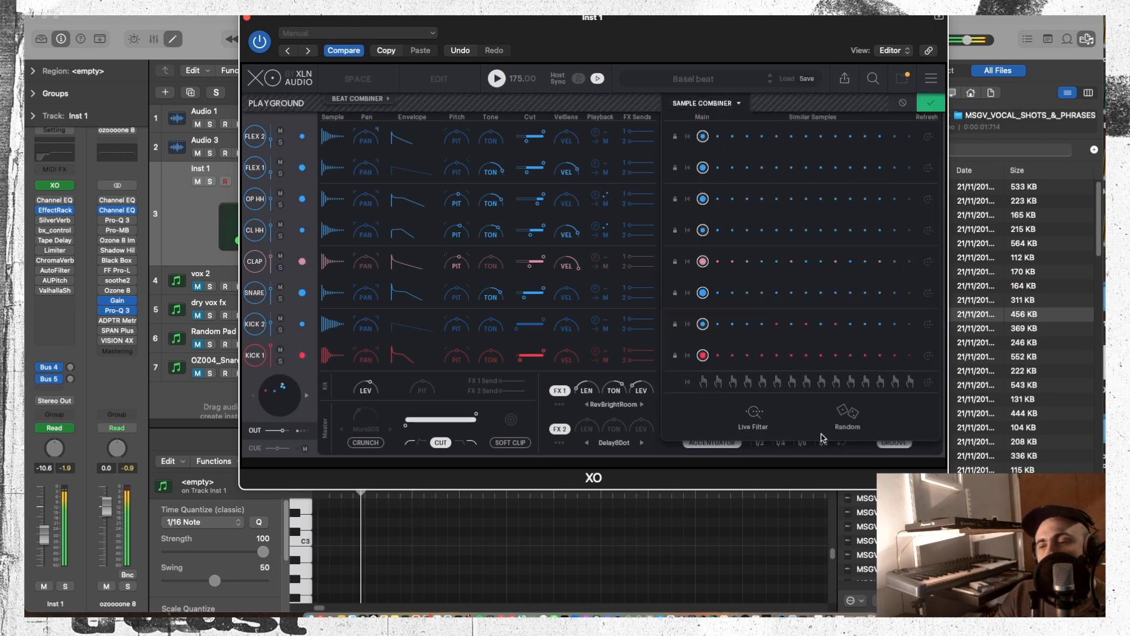
left_click(848, 412)
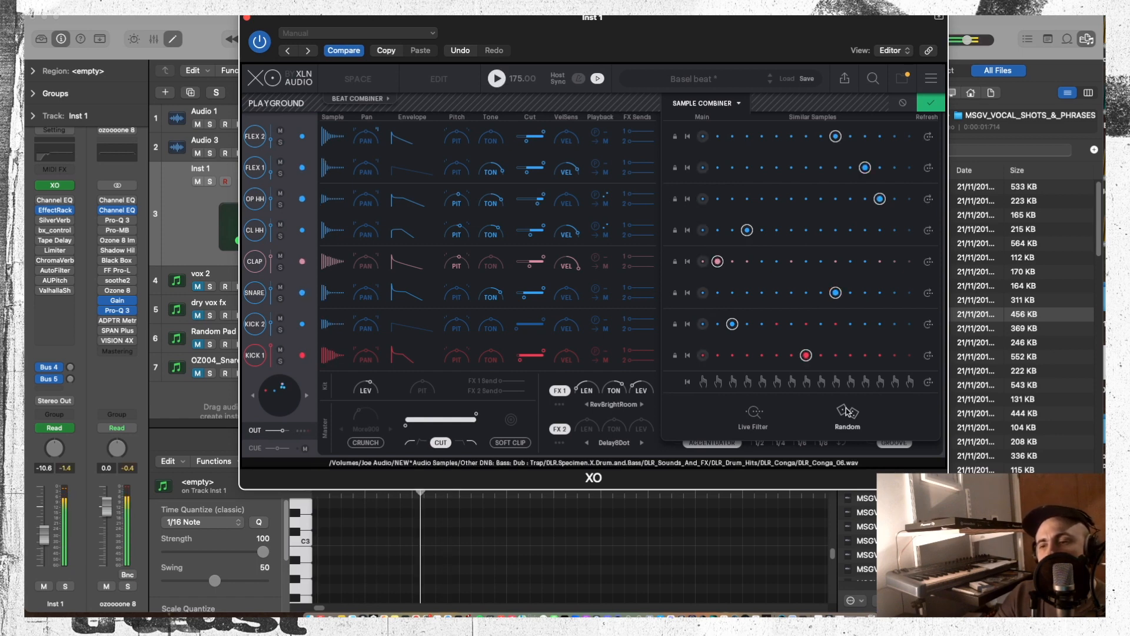
left_click(847, 412)
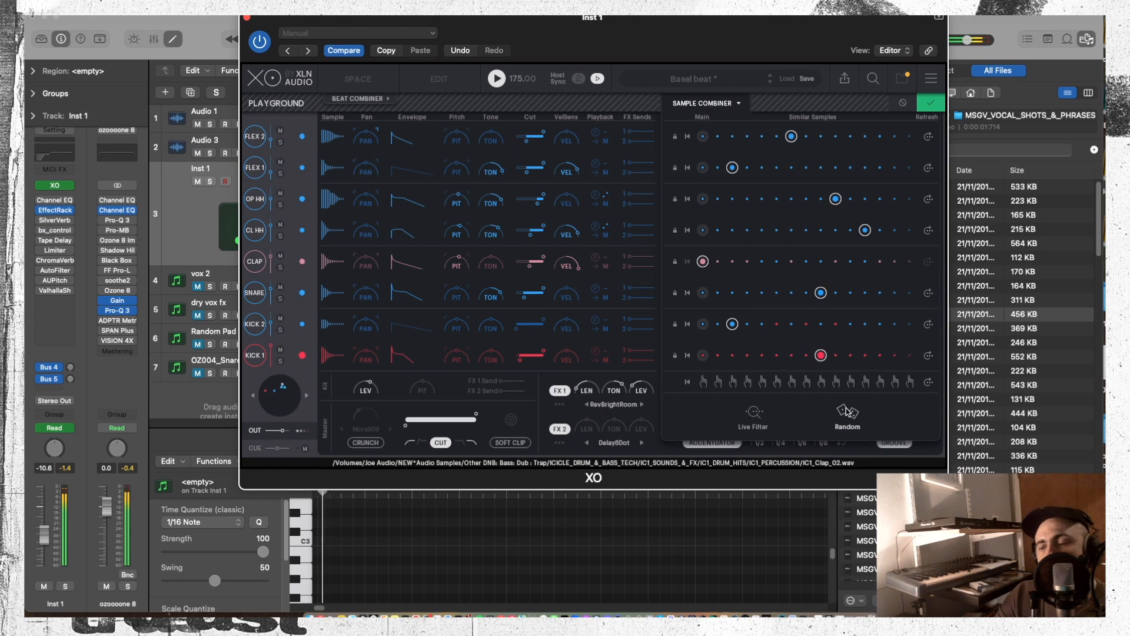
left_click(848, 412)
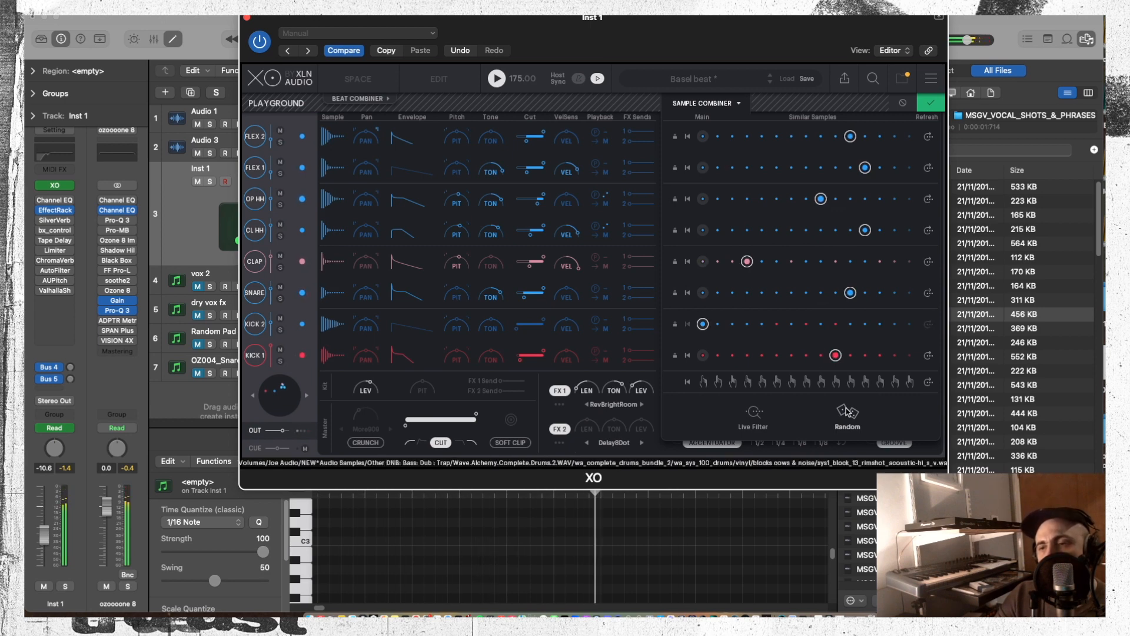
left_click(847, 412)
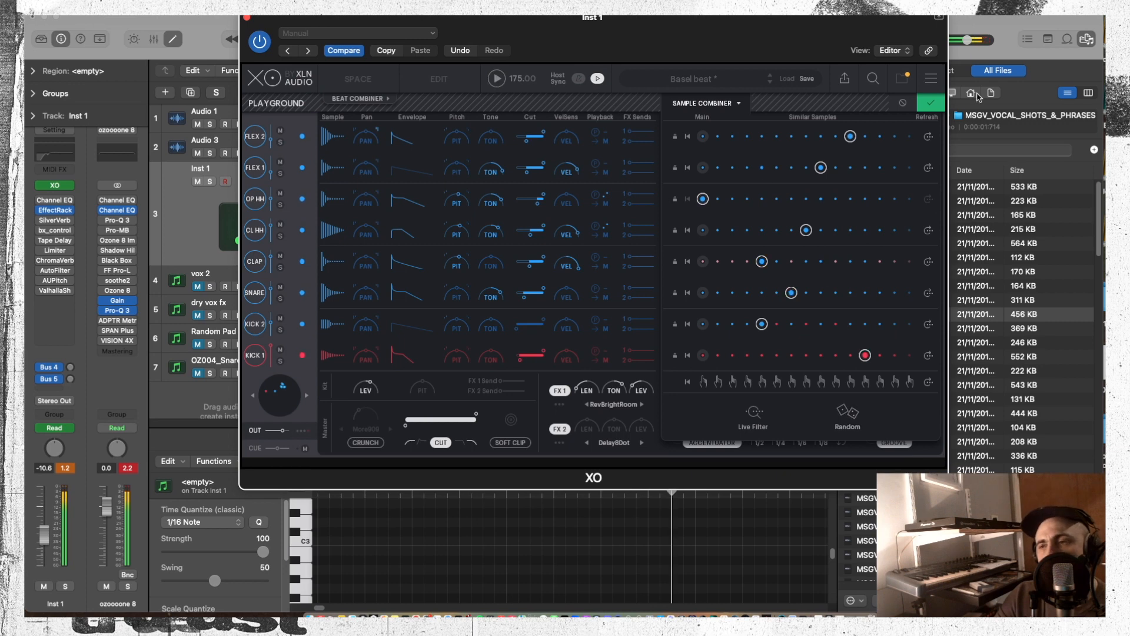
left_click(931, 103)
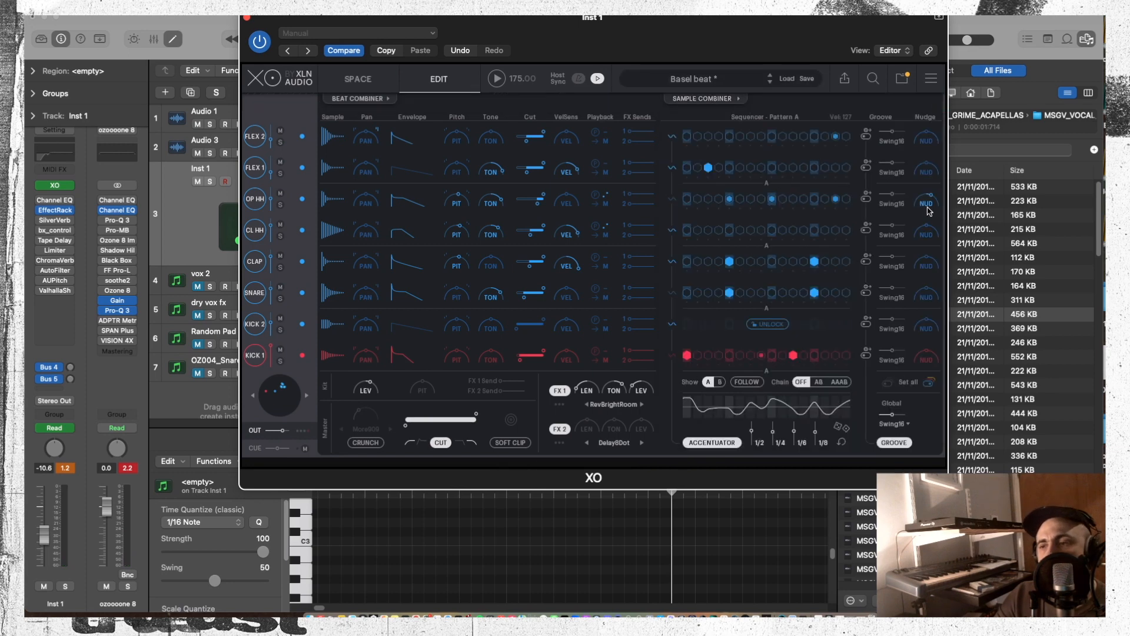
Randomize the Accentuator sliders repeatedly while playing the beat to compare accent patterns
key("space")
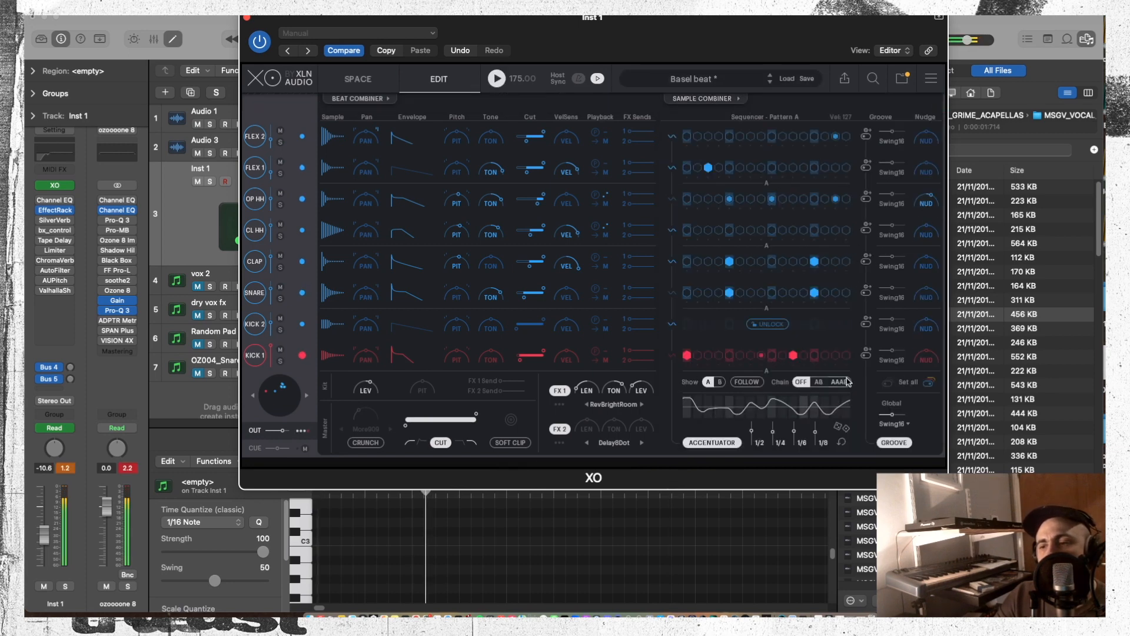
left_click(842, 428)
key("space")
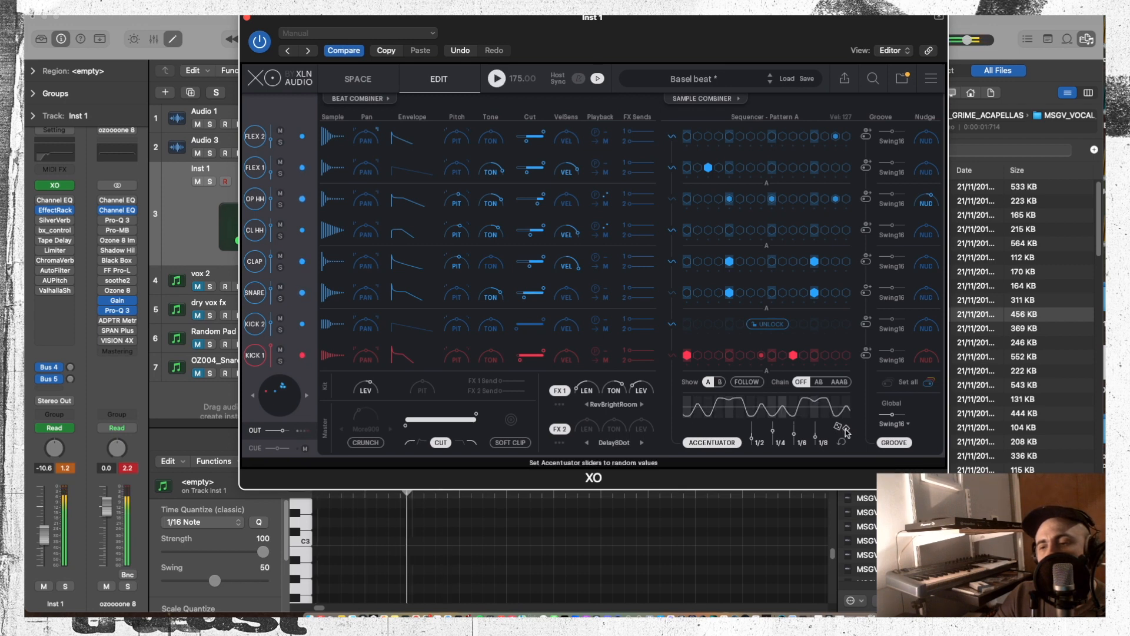
left_click(844, 430)
left_click(844, 429)
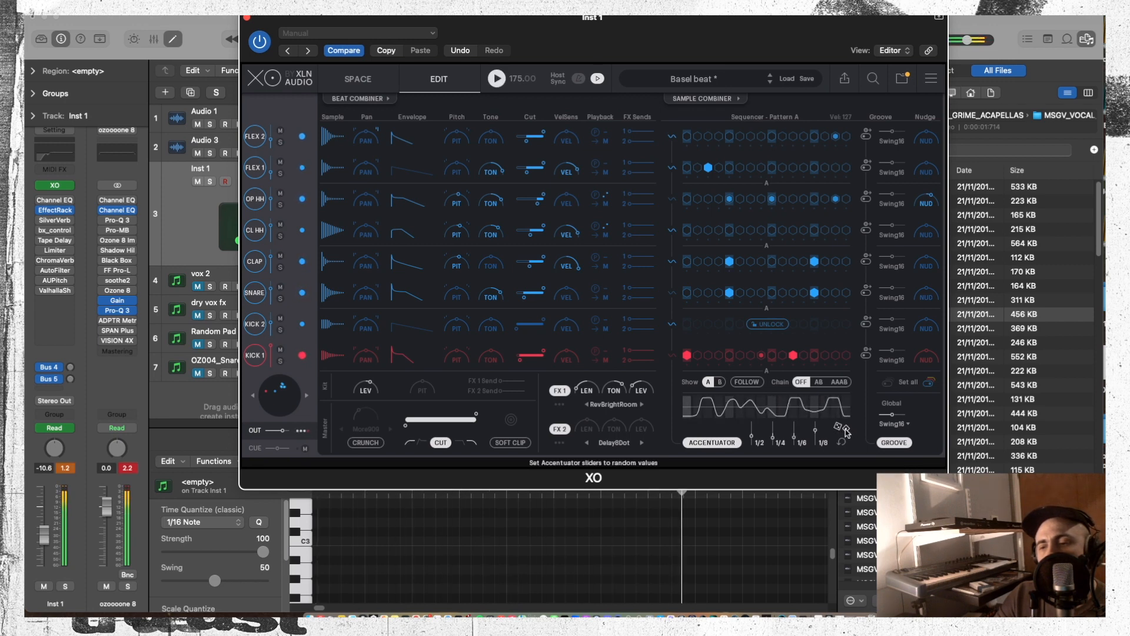
left_click(844, 429)
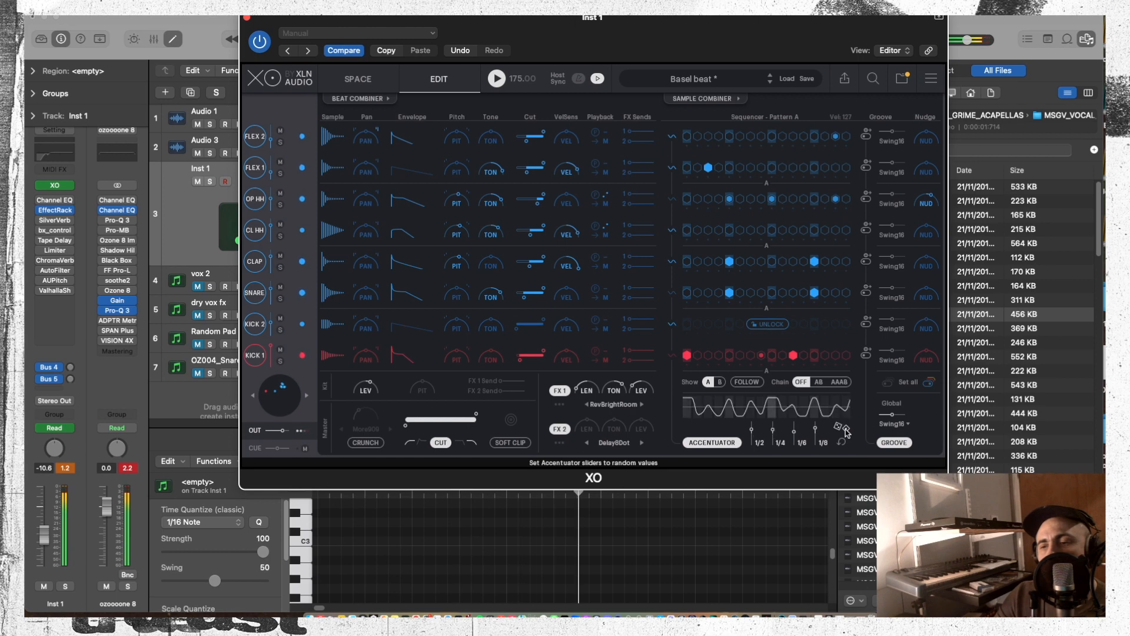
key("space")
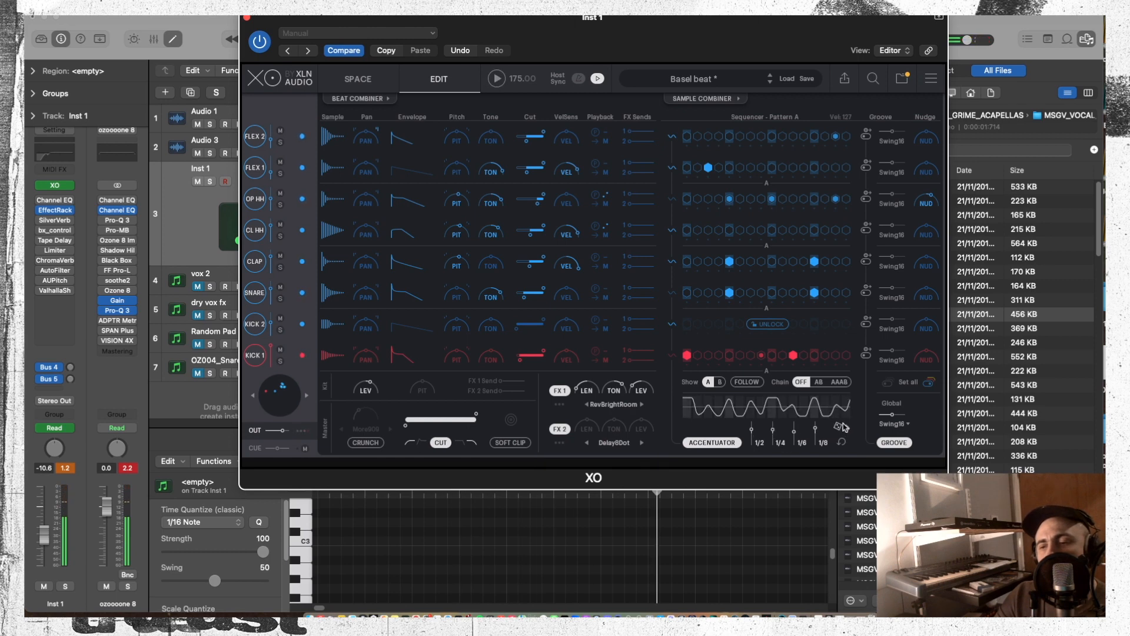
left_click(845, 430)
key("space")
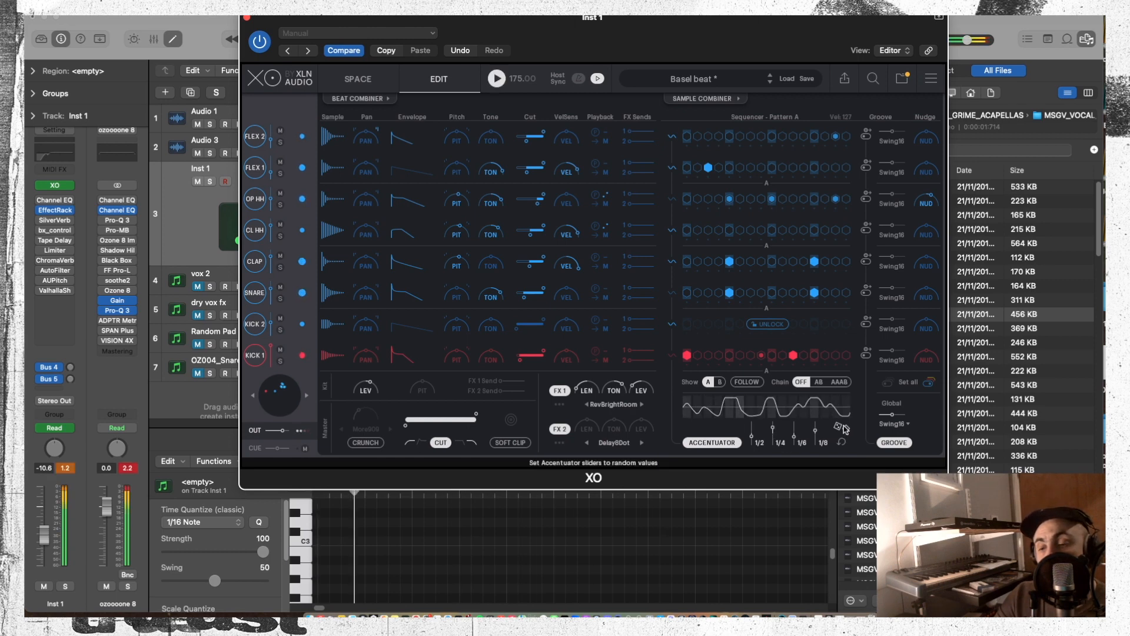
left_click(844, 429)
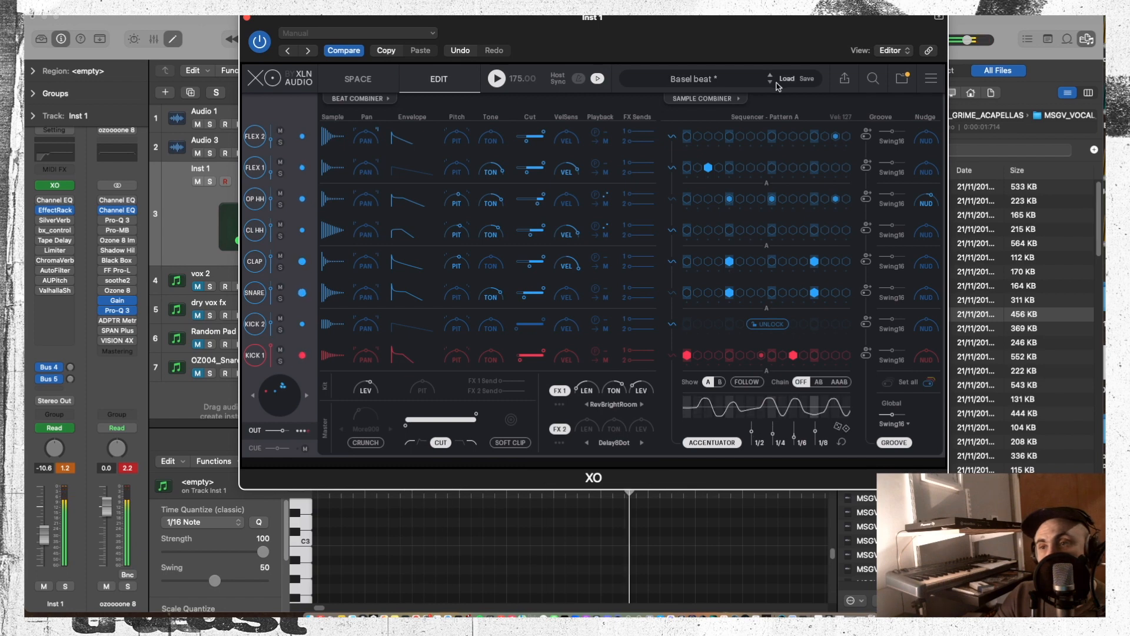
Randomize the Basel beat kit's samples twice with the Sample Combiner during playback and accept the last combination
left_click(702, 98)
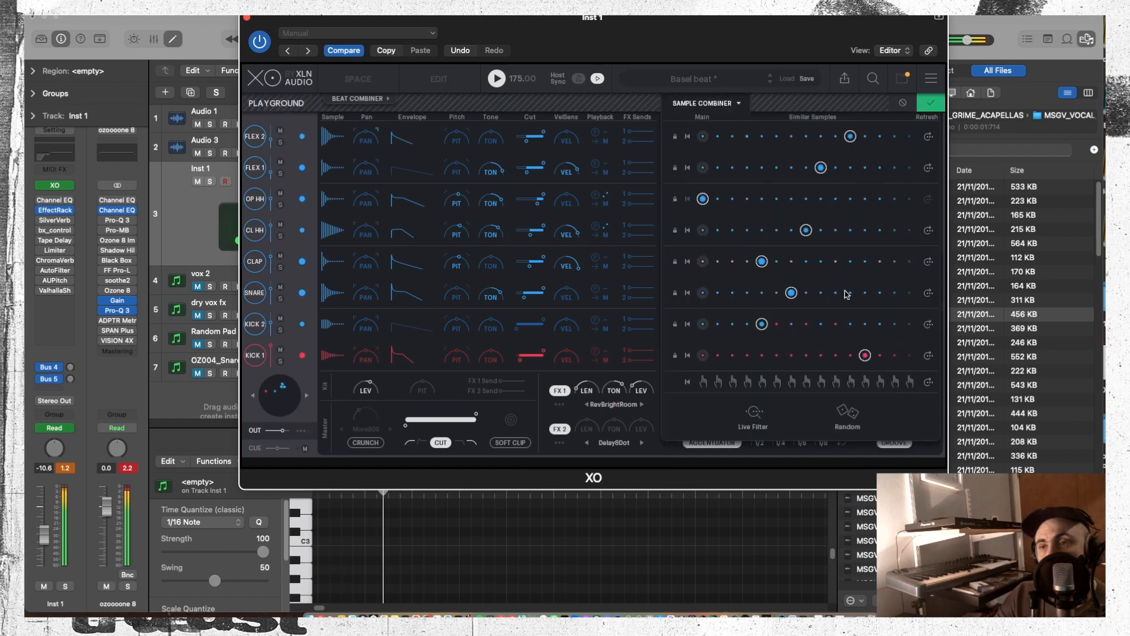
left_click(844, 412)
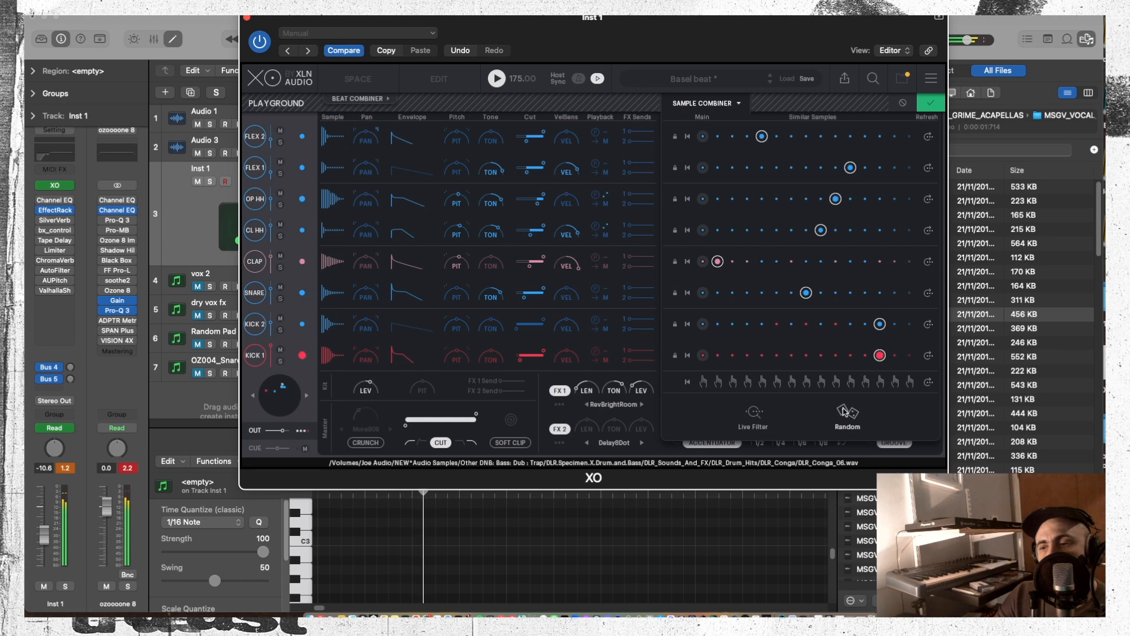
left_click(845, 412)
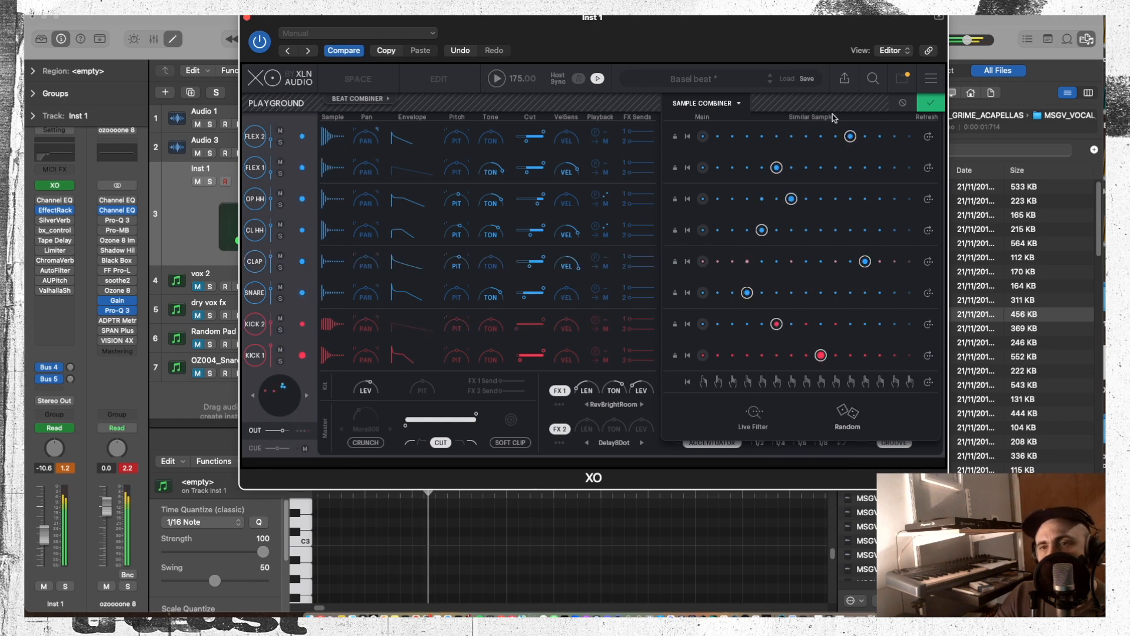
left_click(930, 103)
Filter the Space view to samples matching "futurity" and audition the remaining snare and kick samples
left_click(387, 87)
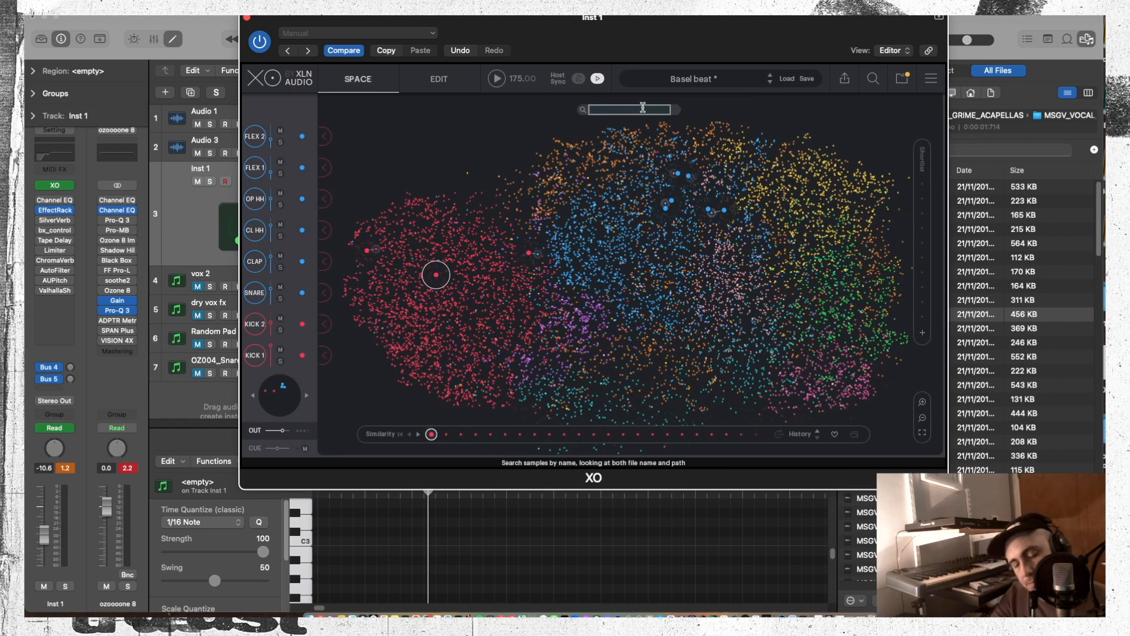
type("futu")
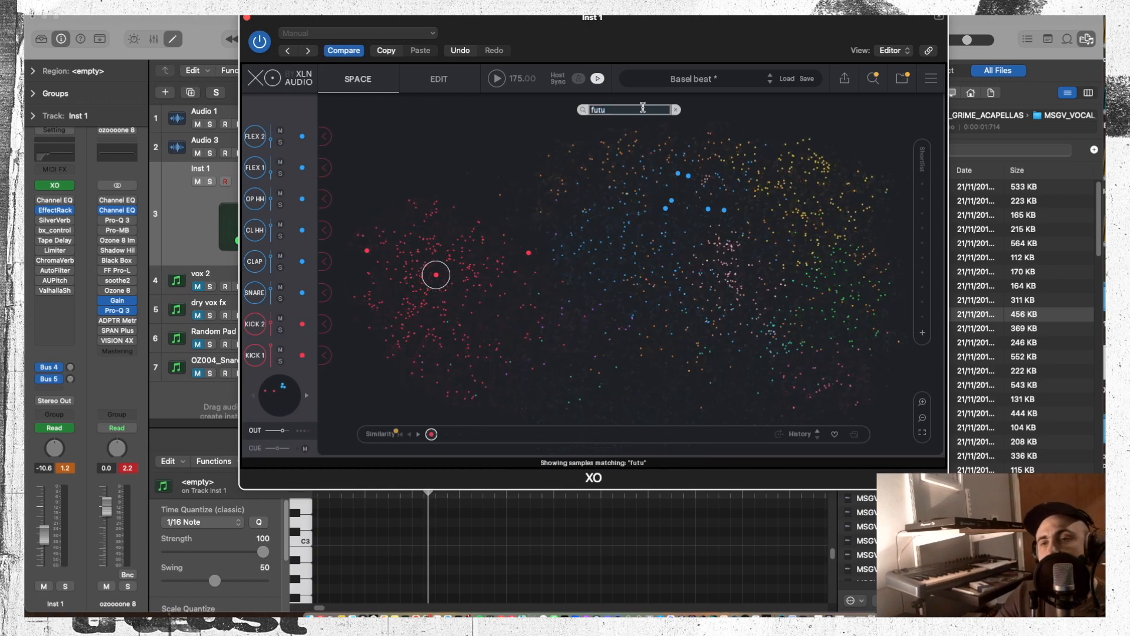
type("rity")
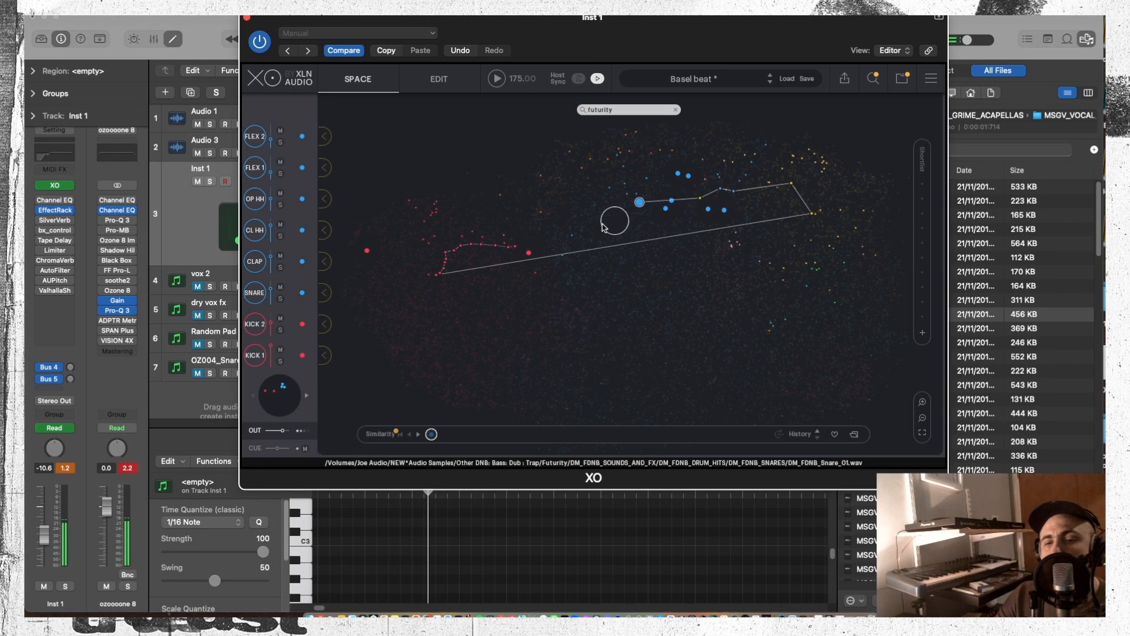
left_click_drag(397, 253, 403, 288)
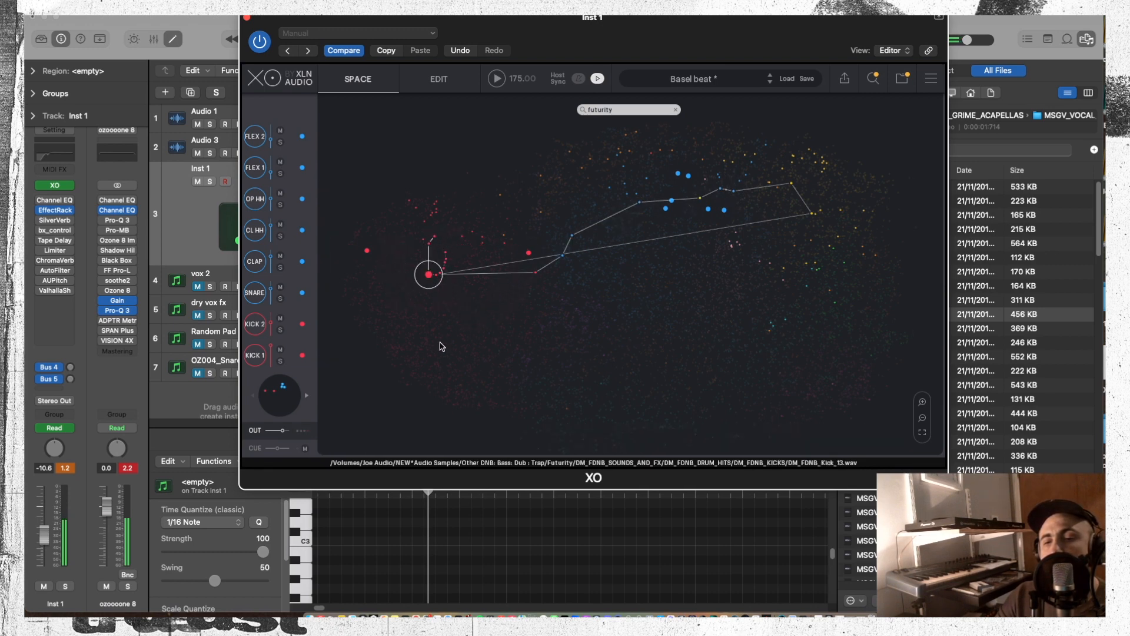
left_click_drag(456, 244, 435, 204)
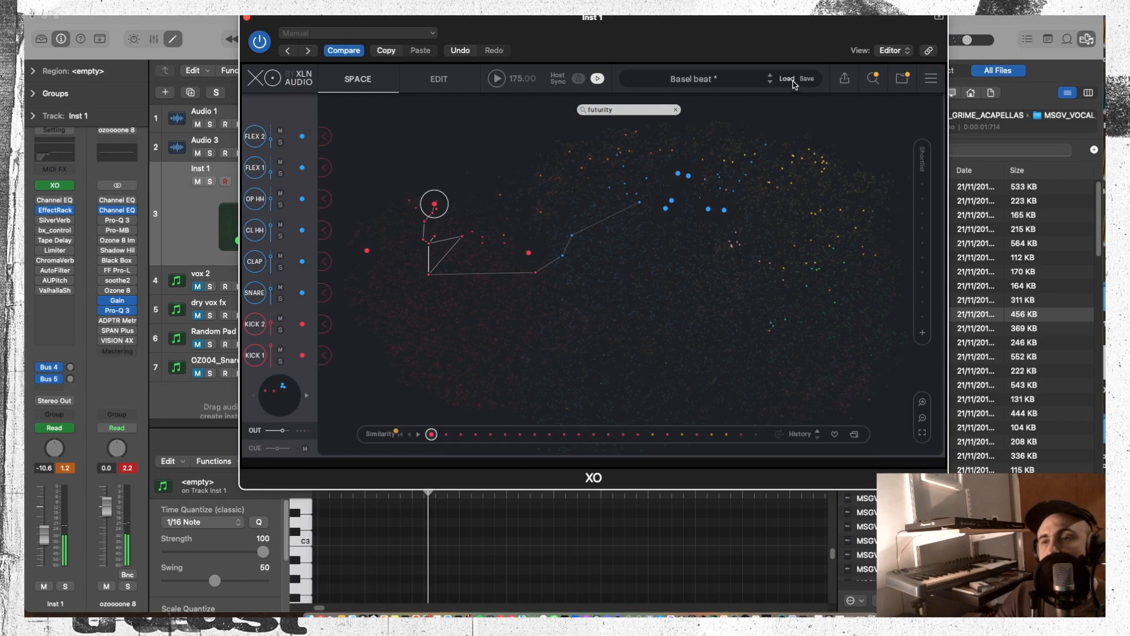
Randomize the kit once with the Sample Combiner using the futurity-filtered samples, play the beat and return to the Edit page
left_click(443, 82)
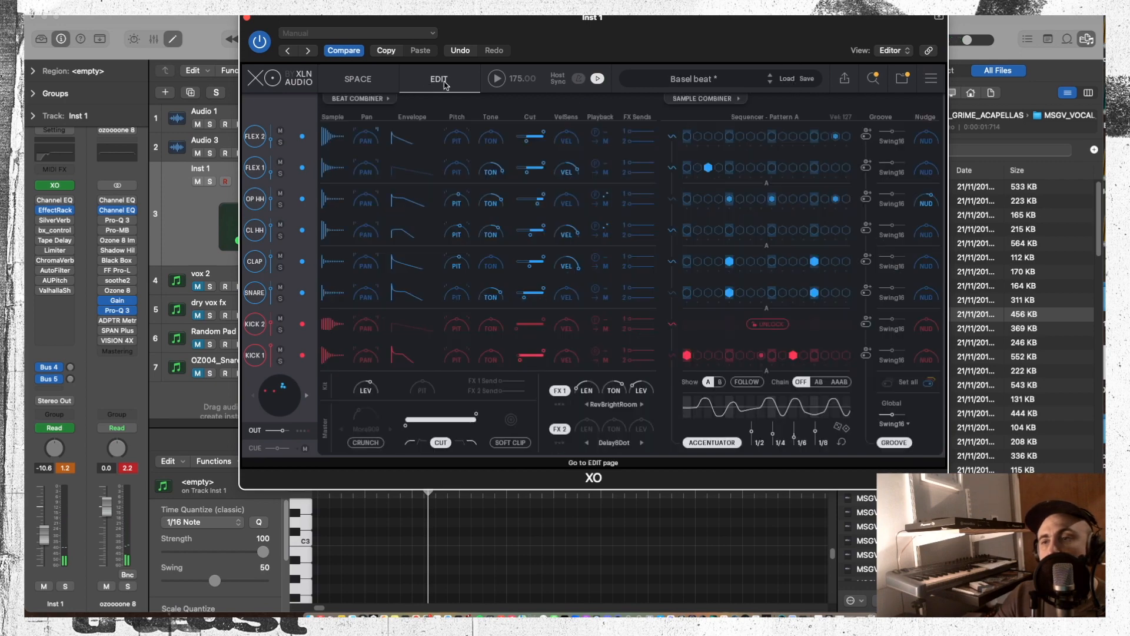
left_click(703, 98)
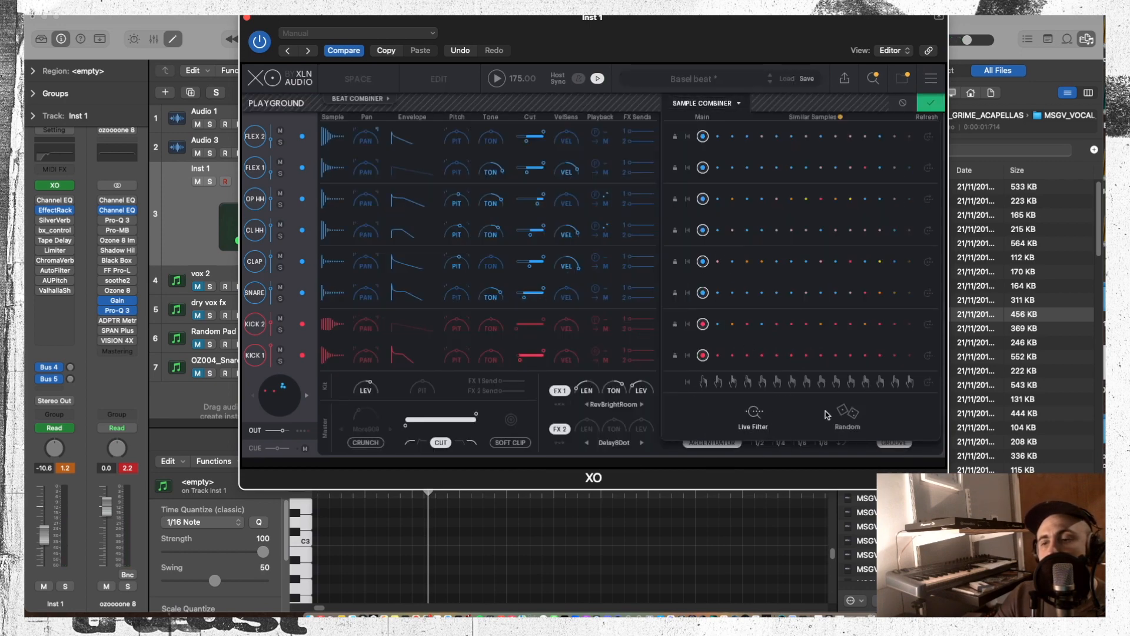
left_click(845, 414)
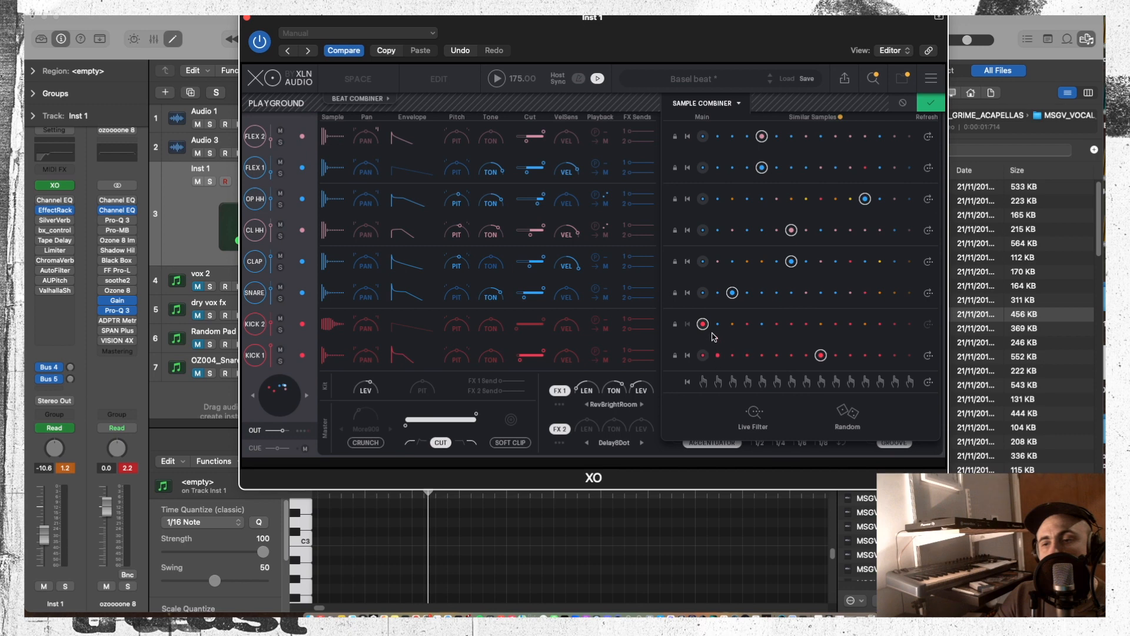
key("space")
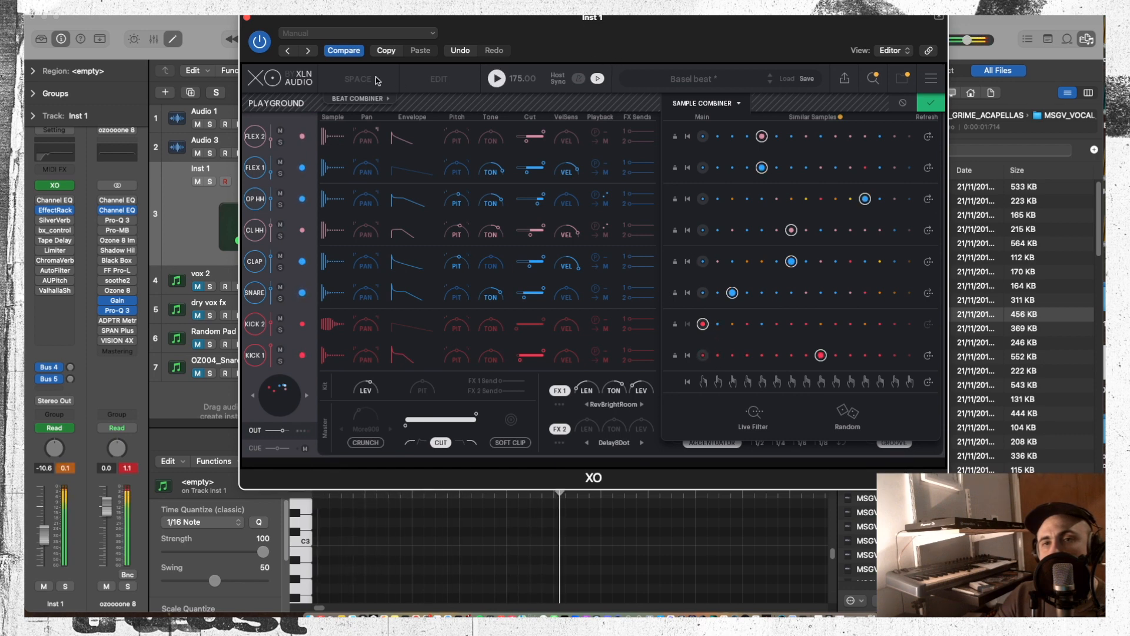
left_click(439, 79)
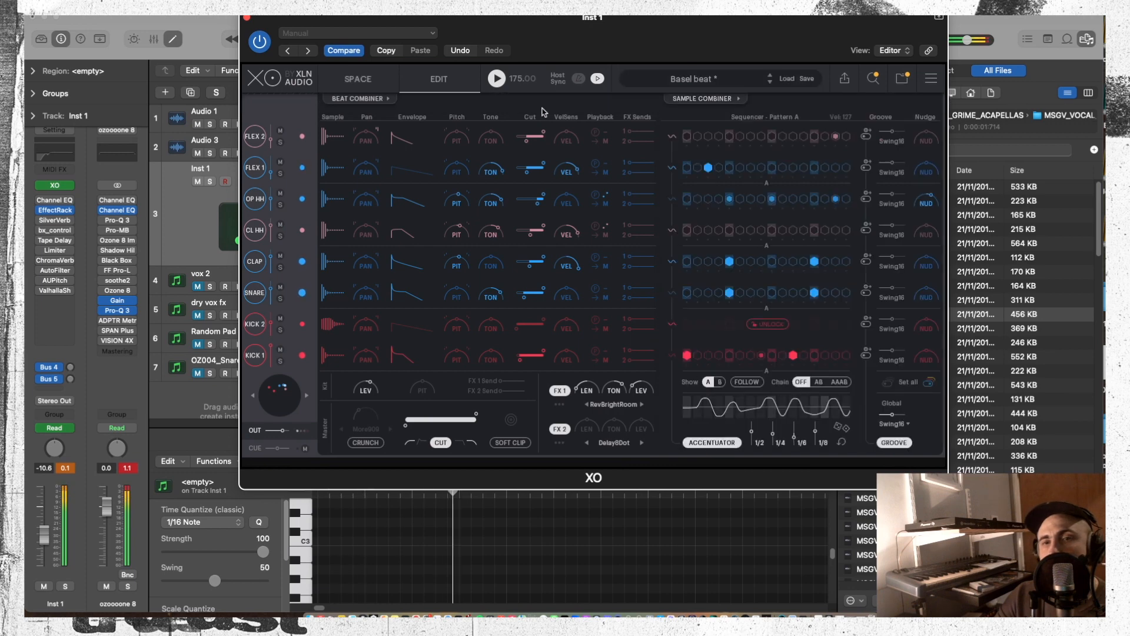
Cycle the whole kit forward through four similar sample sets in the Space view during playback, and stop the transport
left_click(358, 79)
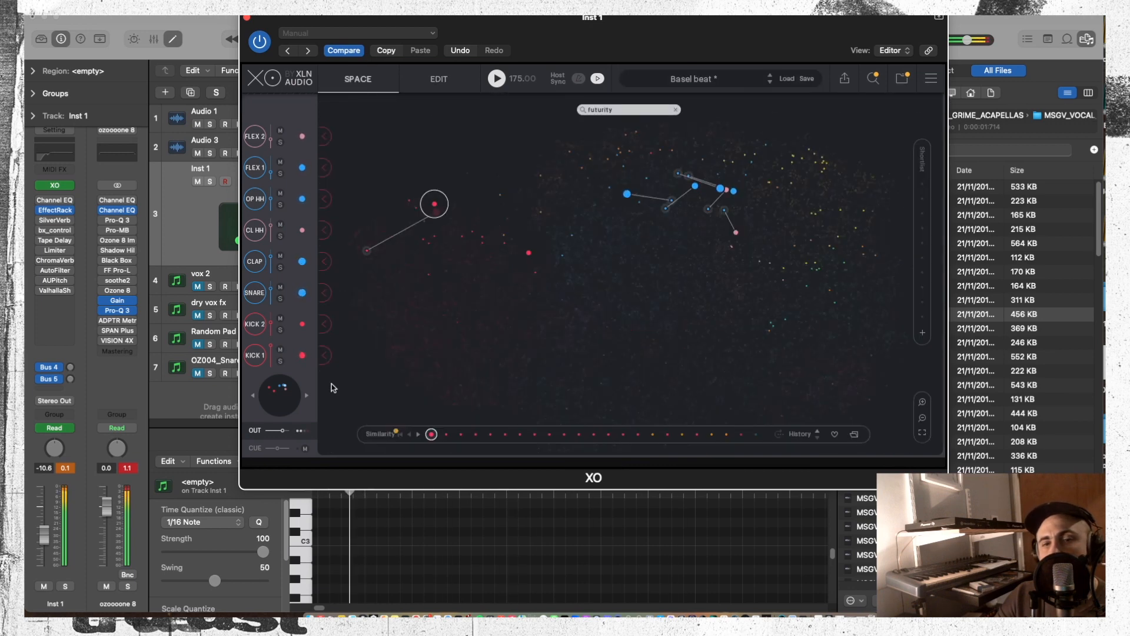
left_click(306, 397)
left_click(306, 396)
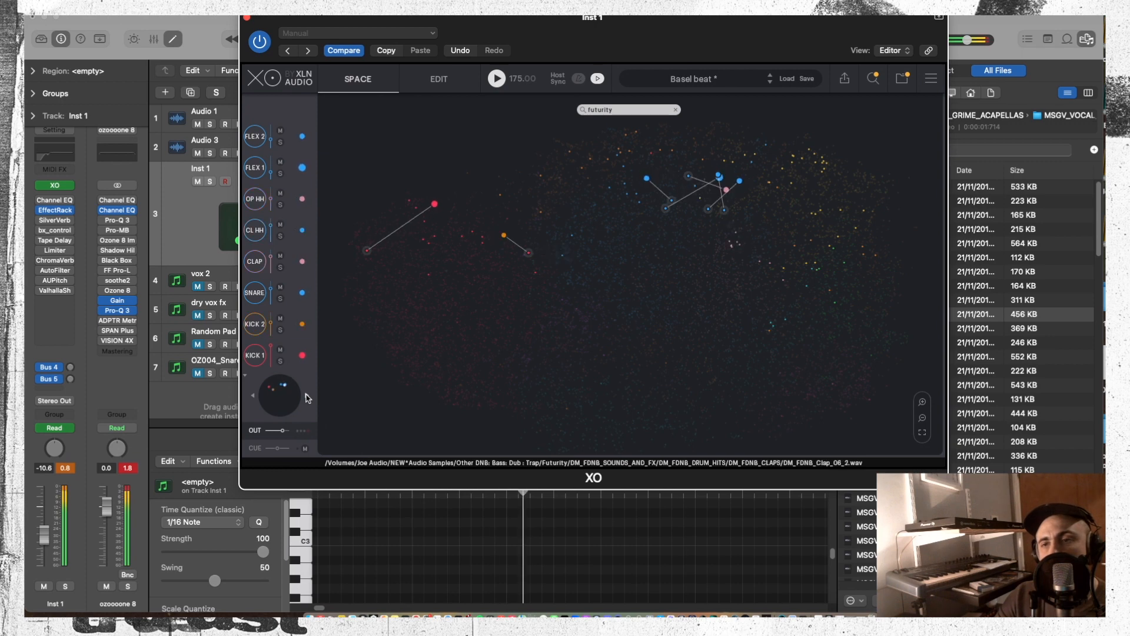
left_click(306, 397)
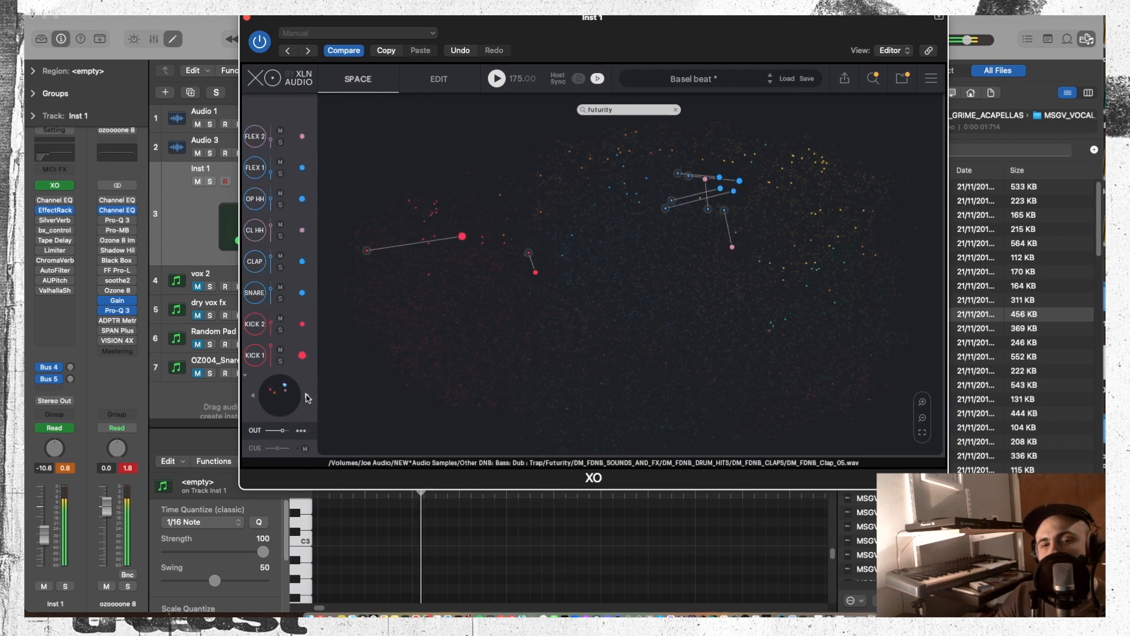
left_click(305, 396)
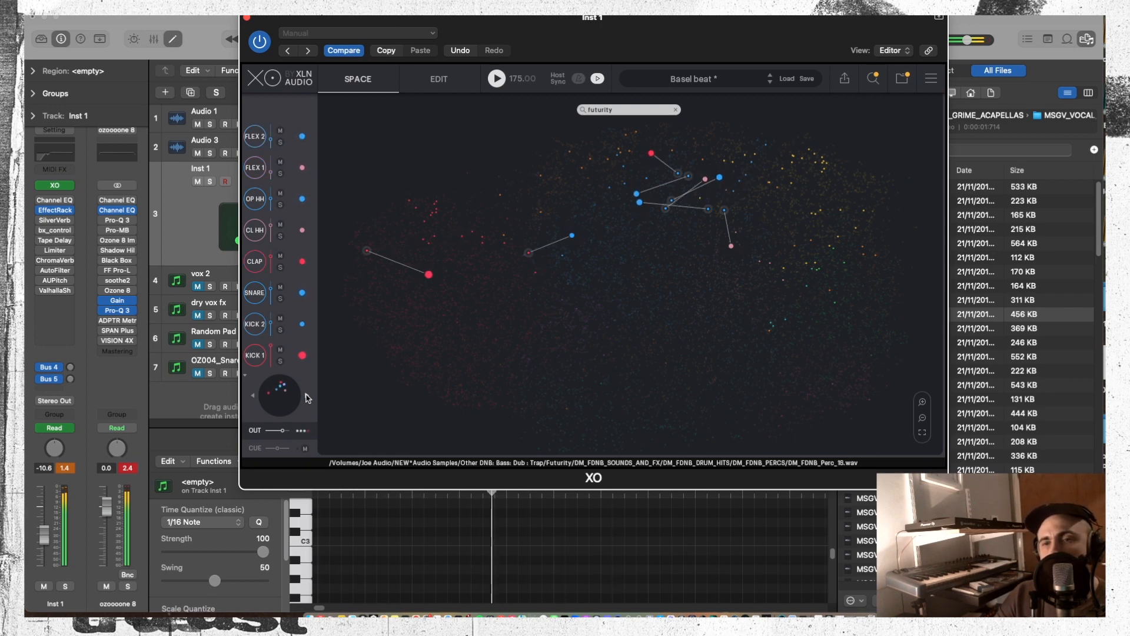
key("space")
Examine the Core Content folders in XO's preset browser, comparing the All and User preset lists, and return to the Space view
left_click_drag(683, 60, 750, 17)
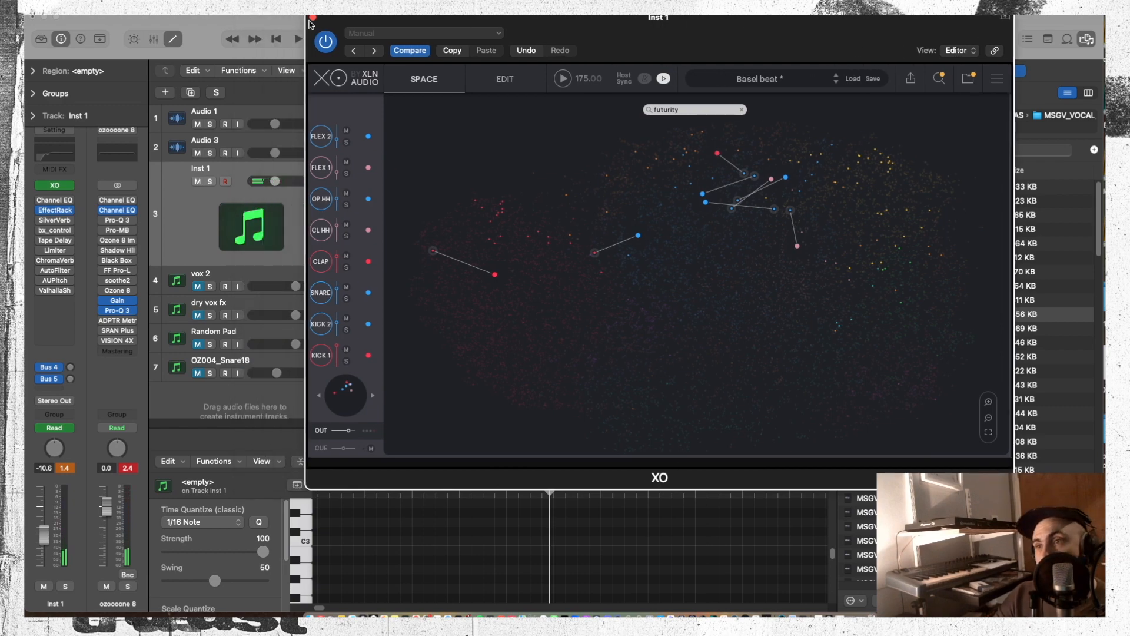
left_click(760, 78)
mouse_move(822, 176)
left_mouse_down()
mouse_move(825, 371)
mouse_move(823, 174)
left_mouse_up()
left_click(455, 189)
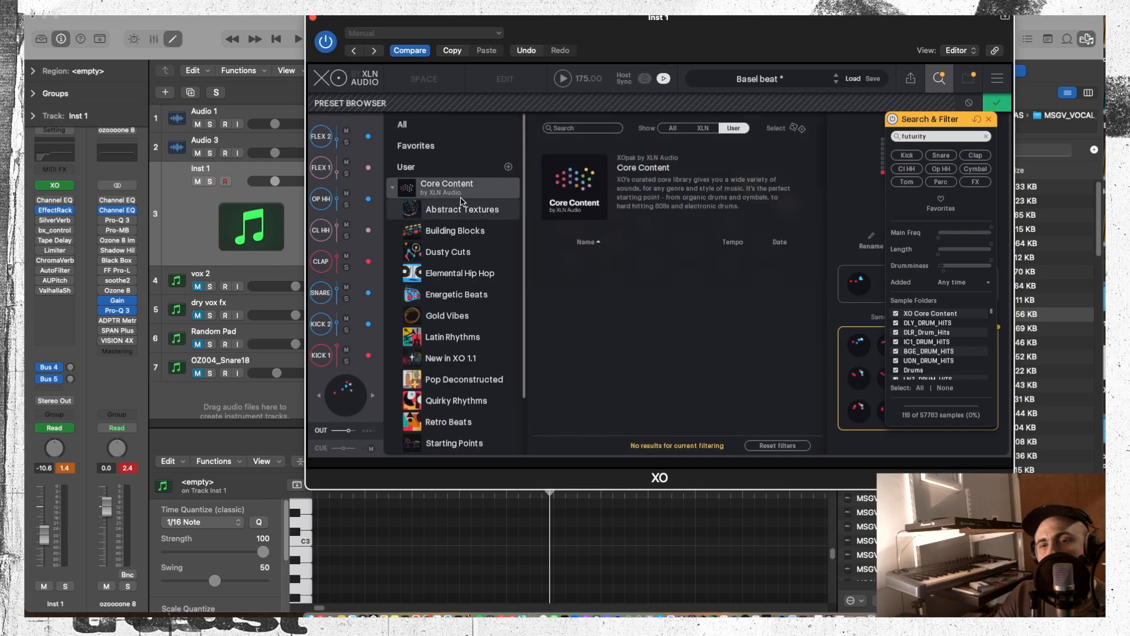
scroll(495, 369, "down", 3)
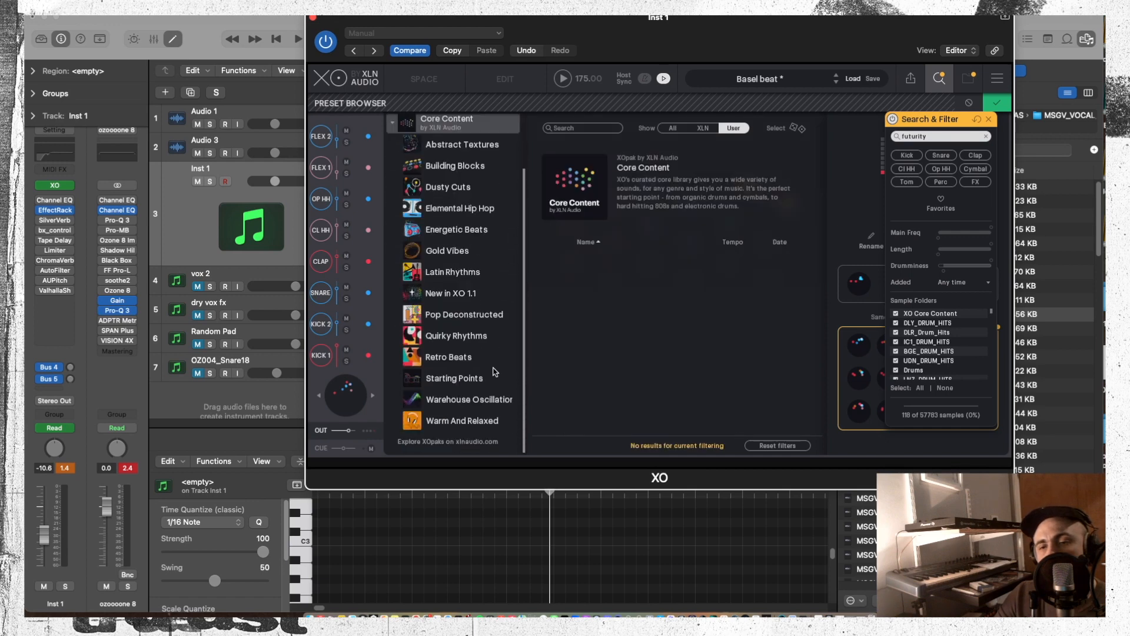
scroll(504, 315, "up", 3)
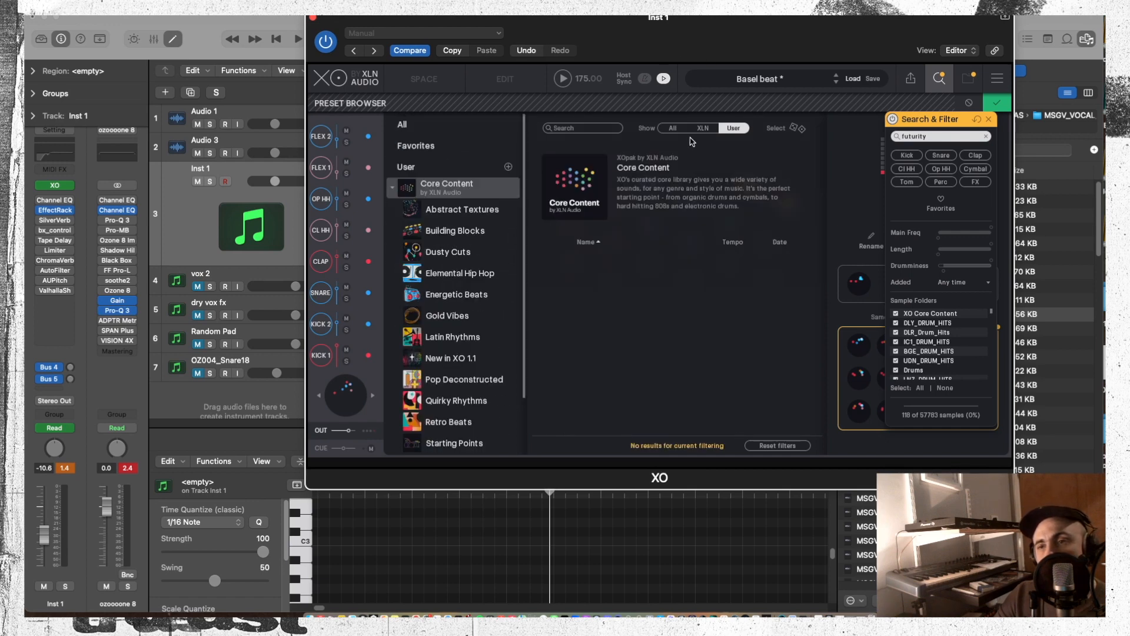
left_click(671, 128)
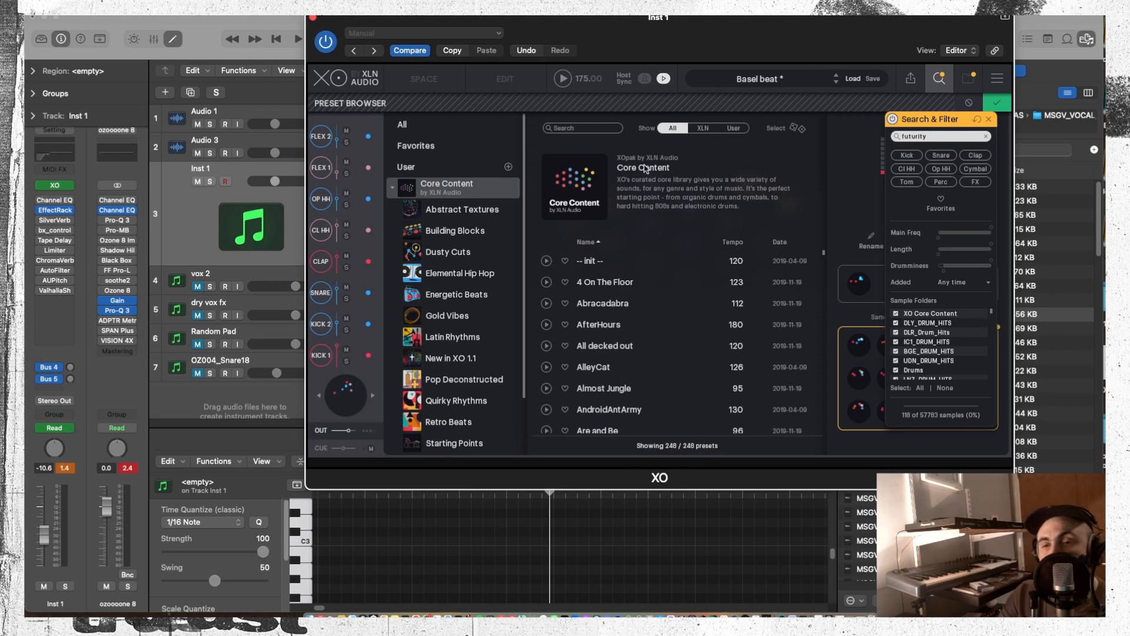
left_click(734, 128)
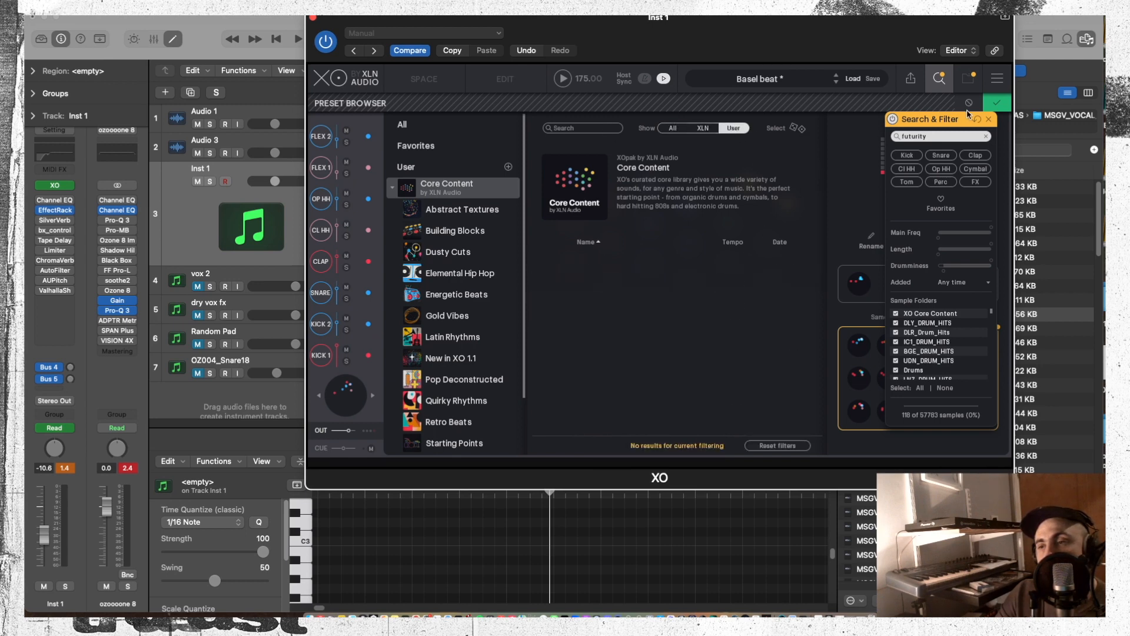
left_click(989, 119)
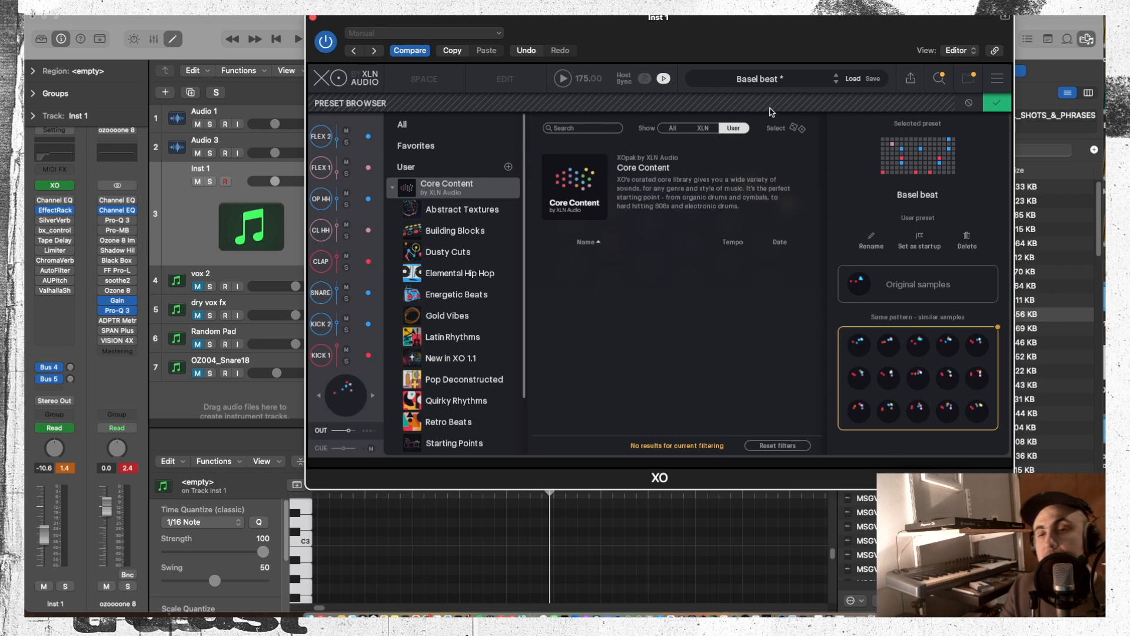
left_click(992, 103)
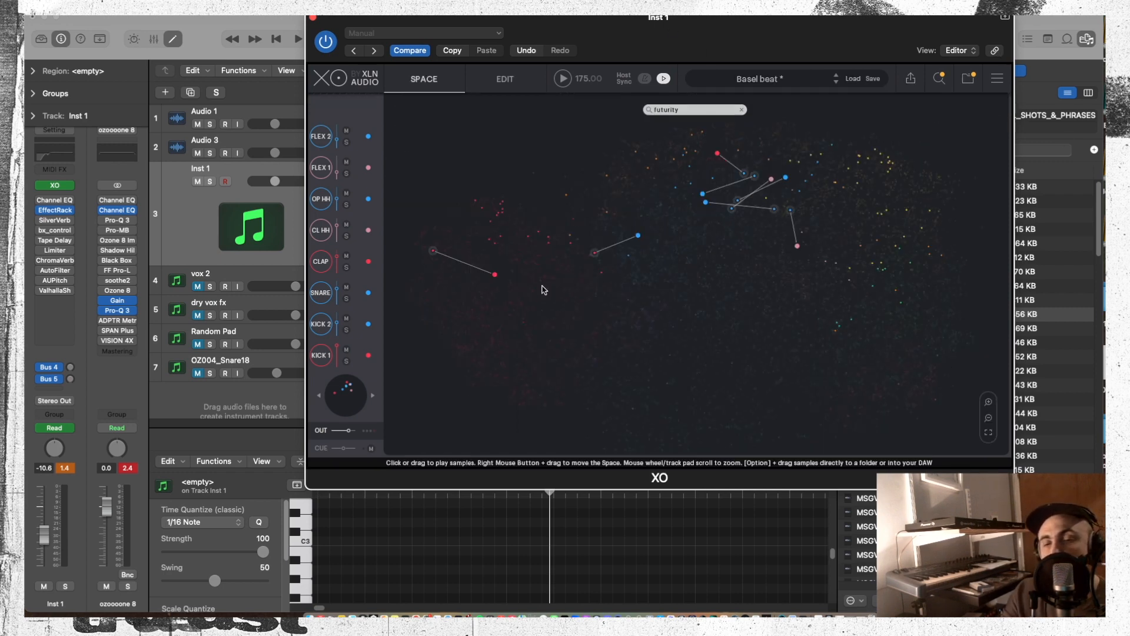
Mute the Kick 2, Kick 1 and Snare lanes, playing the beat to compare it before and after
key("space")
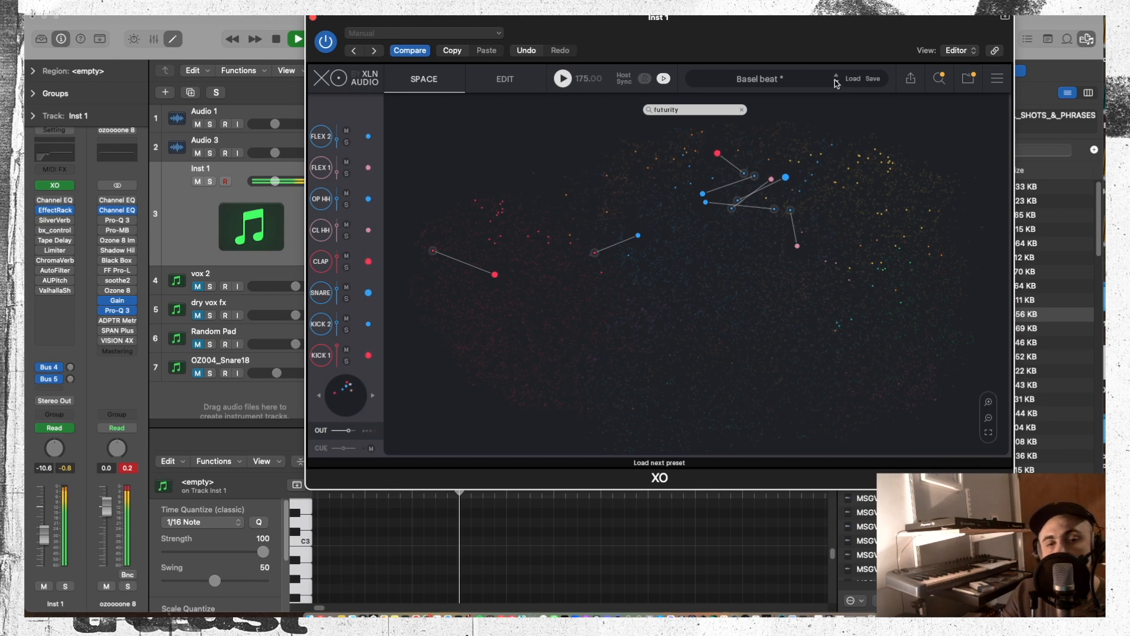
key("space")
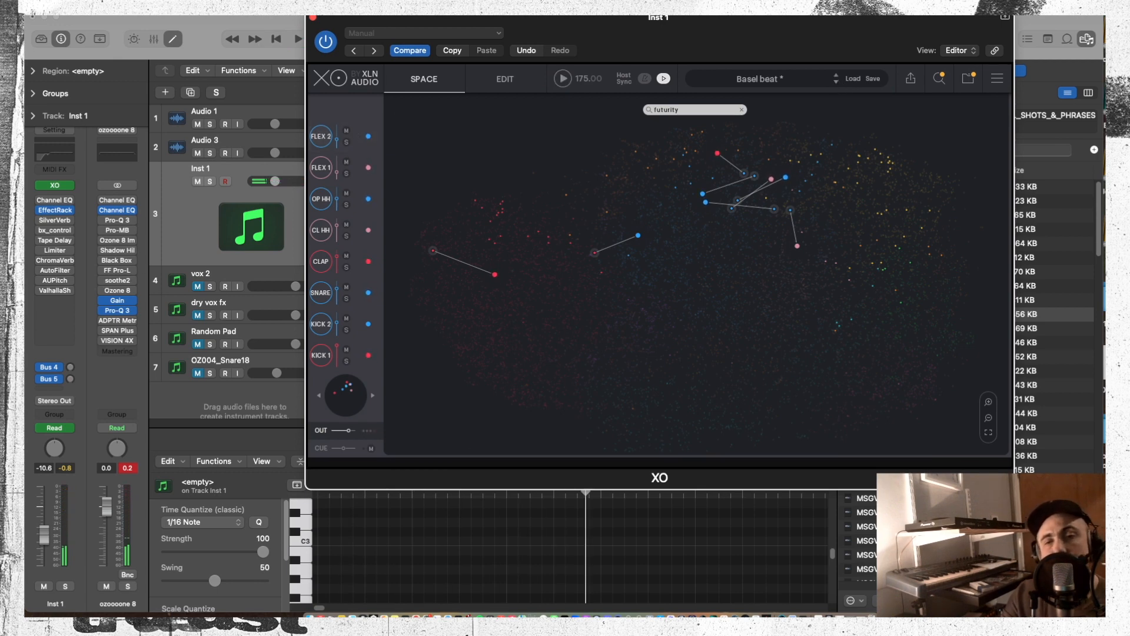
left_click(346, 318)
left_click(346, 350)
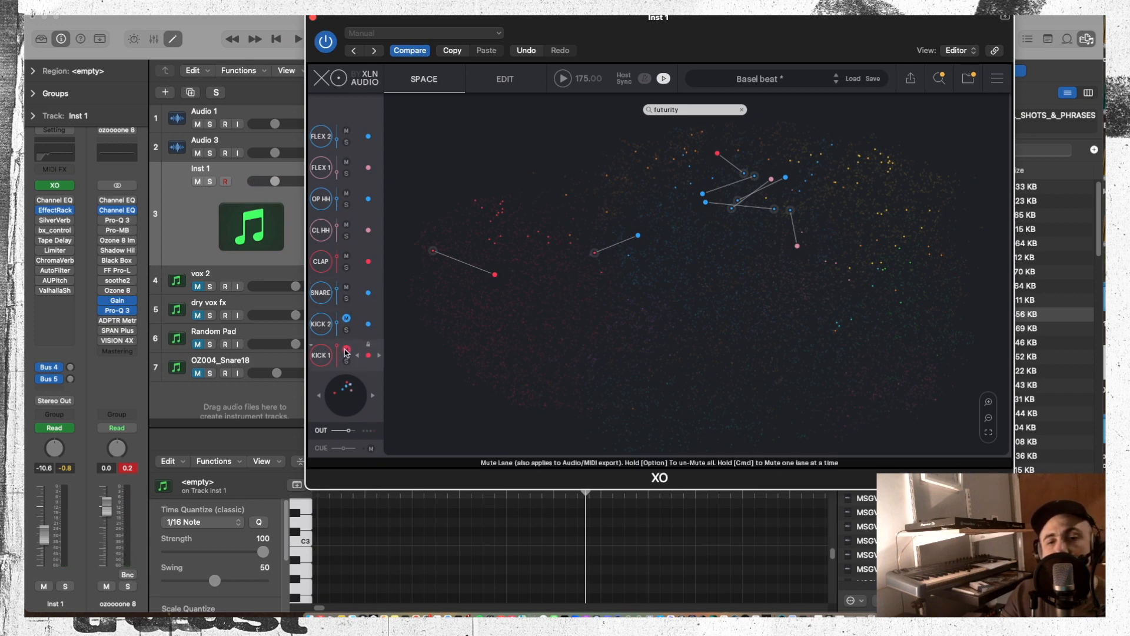
key("space")
left_click(346, 288)
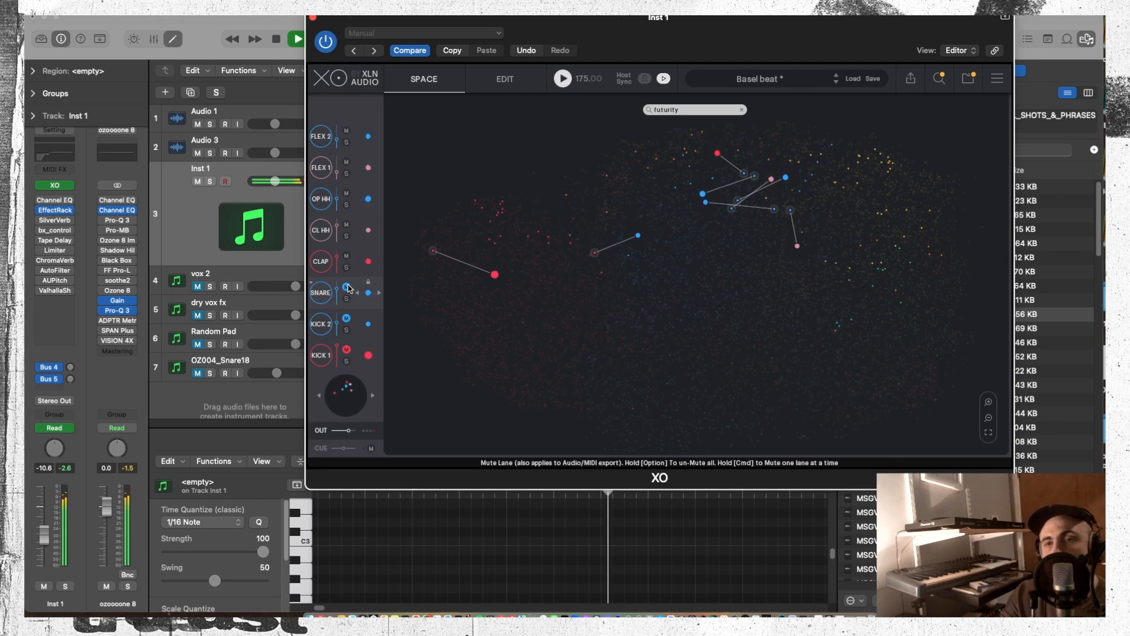
key("space")
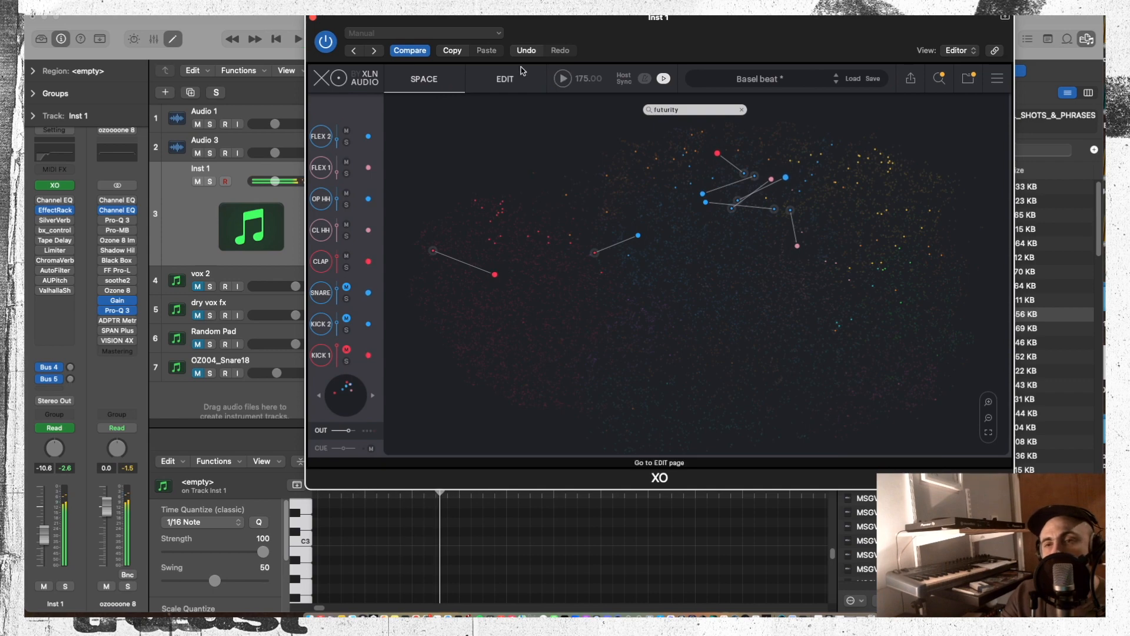
Replace XO on the Inst 1 track with XLN Audio's Life instrument and open its source file list
left_click(313, 19)
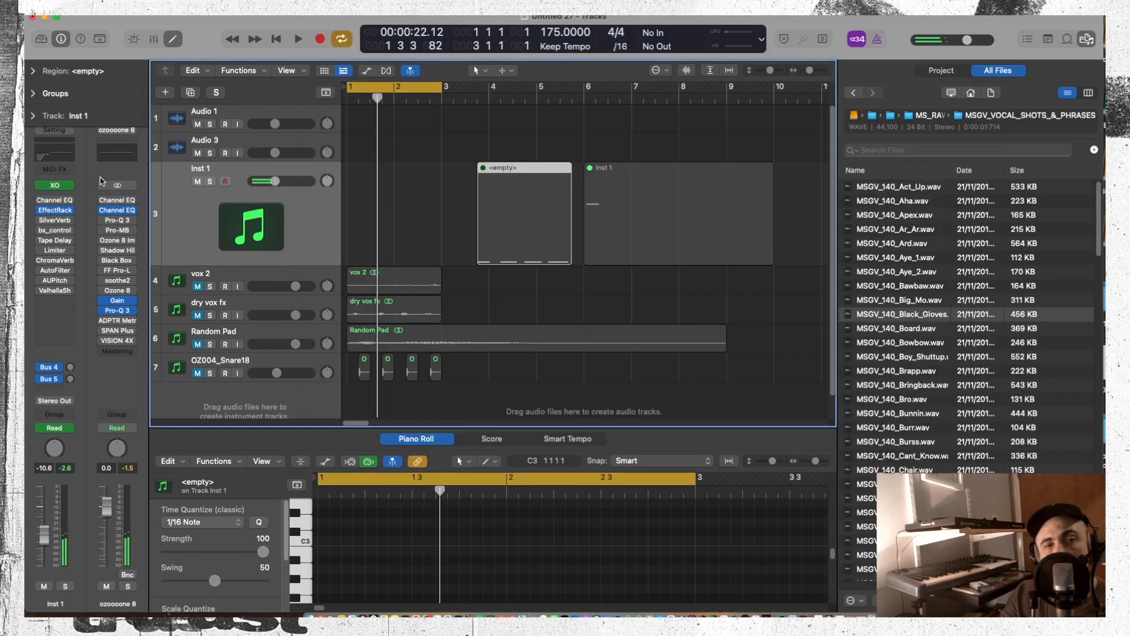
left_click(73, 185)
mouse_move(103, 574)
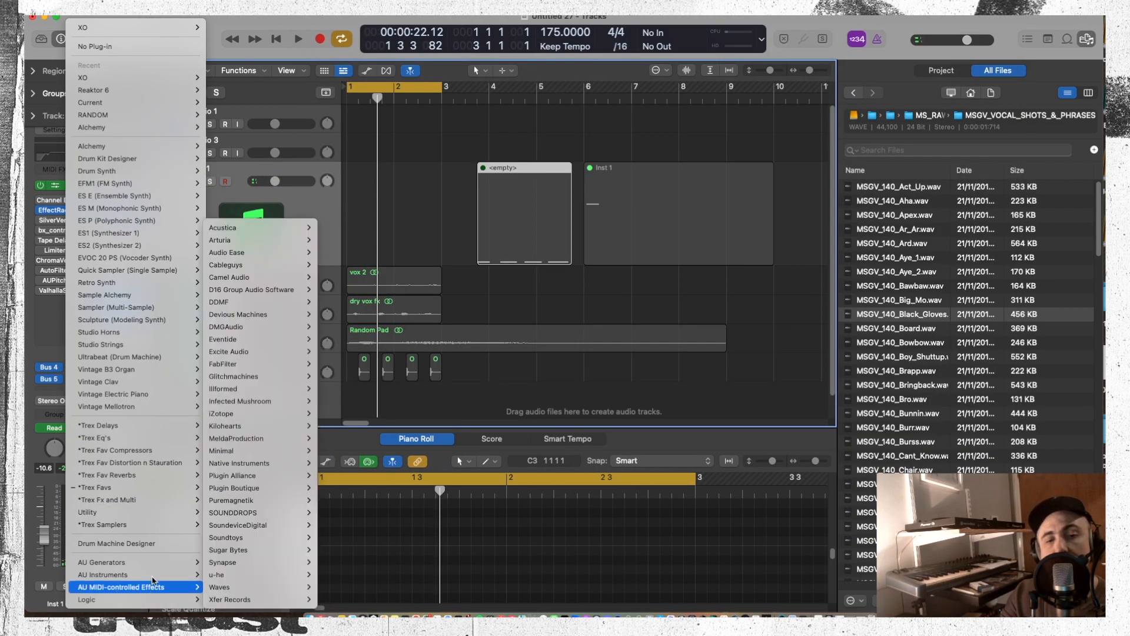
mouse_move(264, 600)
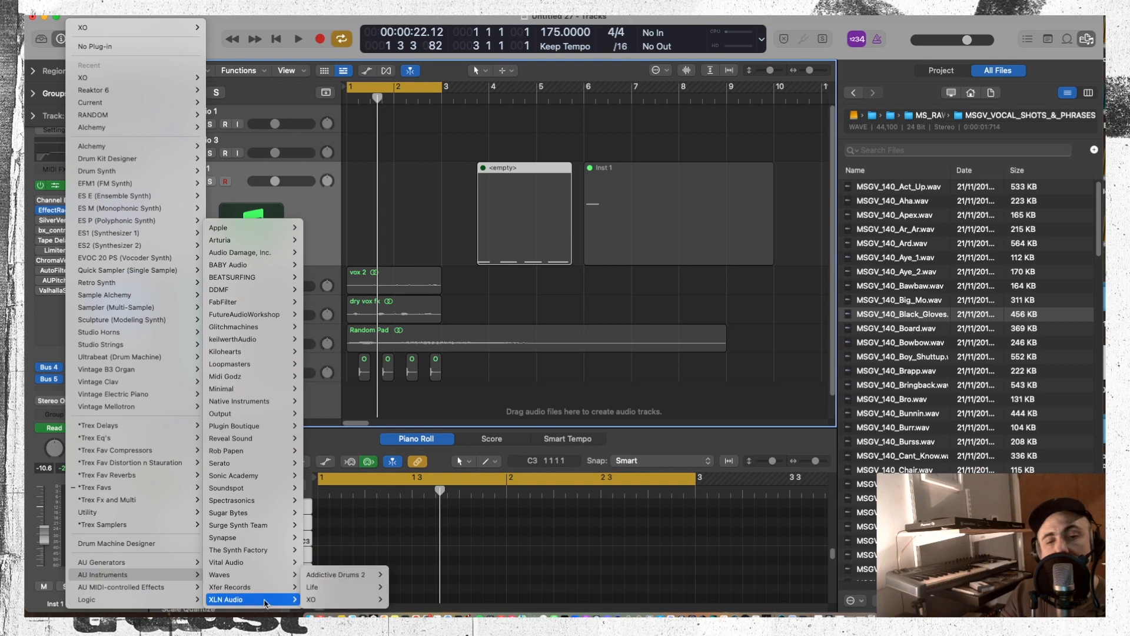
mouse_move(367, 587)
left_click(411, 587)
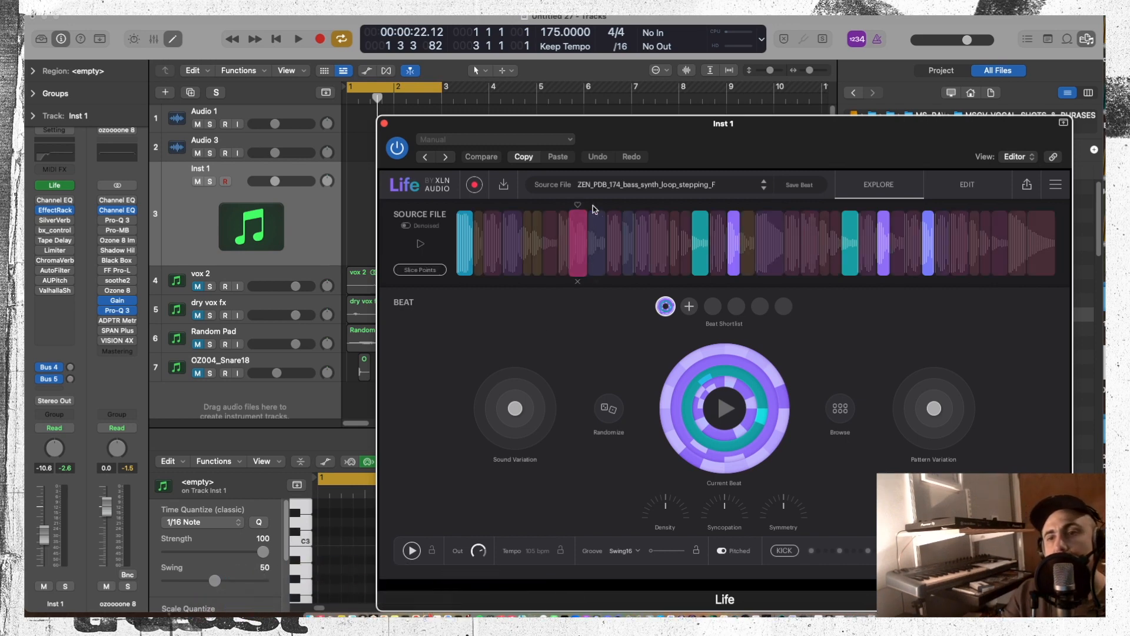
left_click(615, 186)
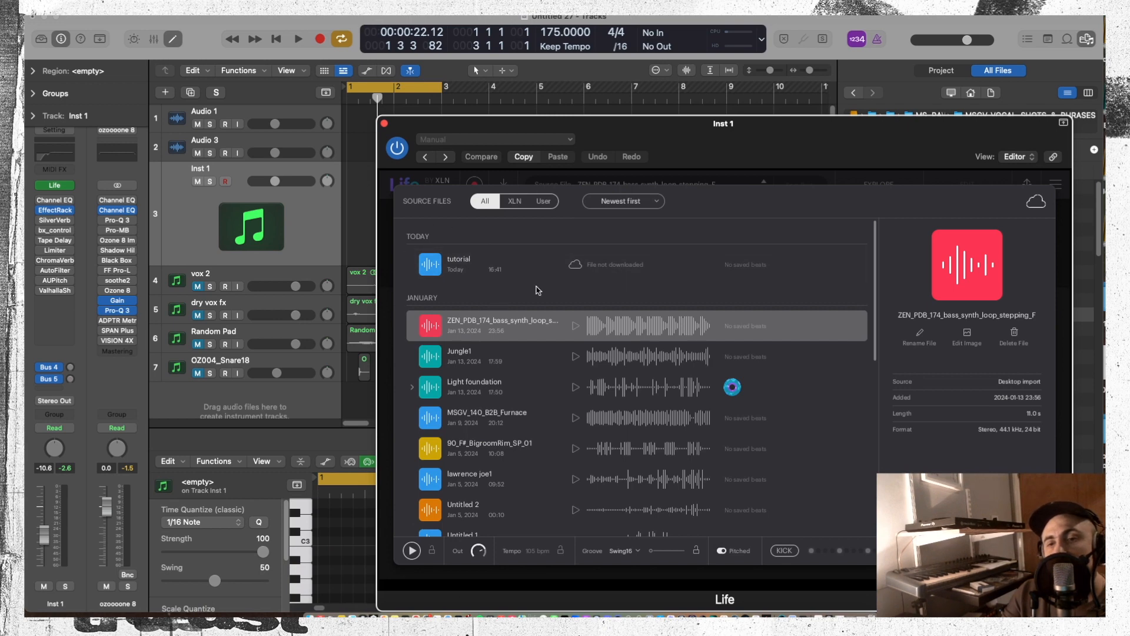
Download the tutorial recording in Life's source files, and open the Other DNB/ Bass/ Dub / Trap folder within NEW*Audio Samples
left_click(580, 267)
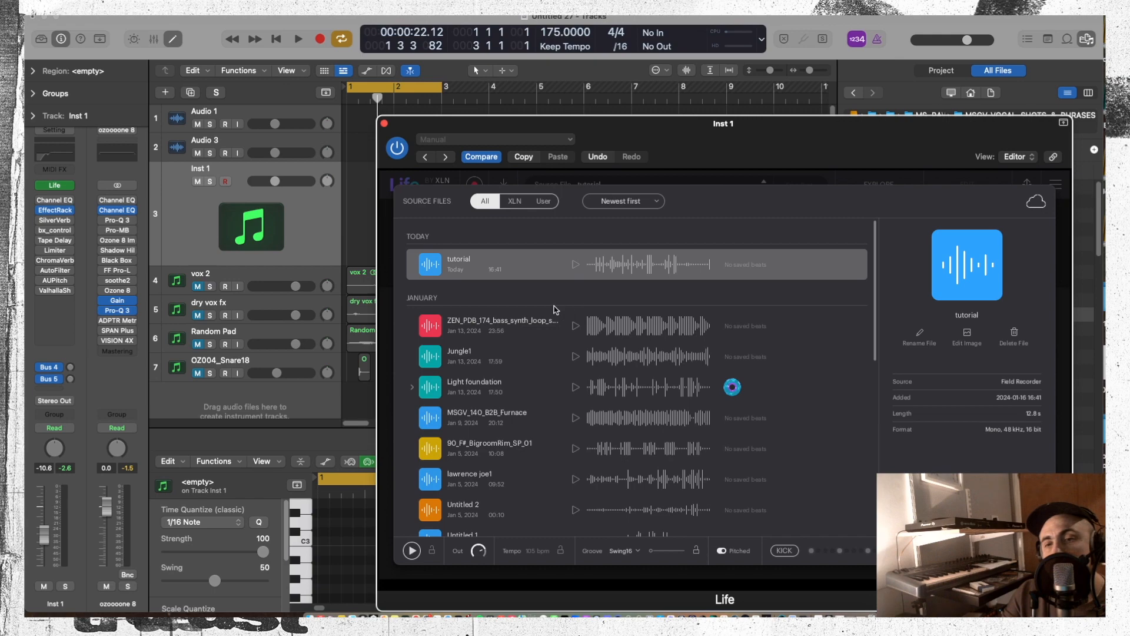
left_click_drag(677, 123, 743, 352)
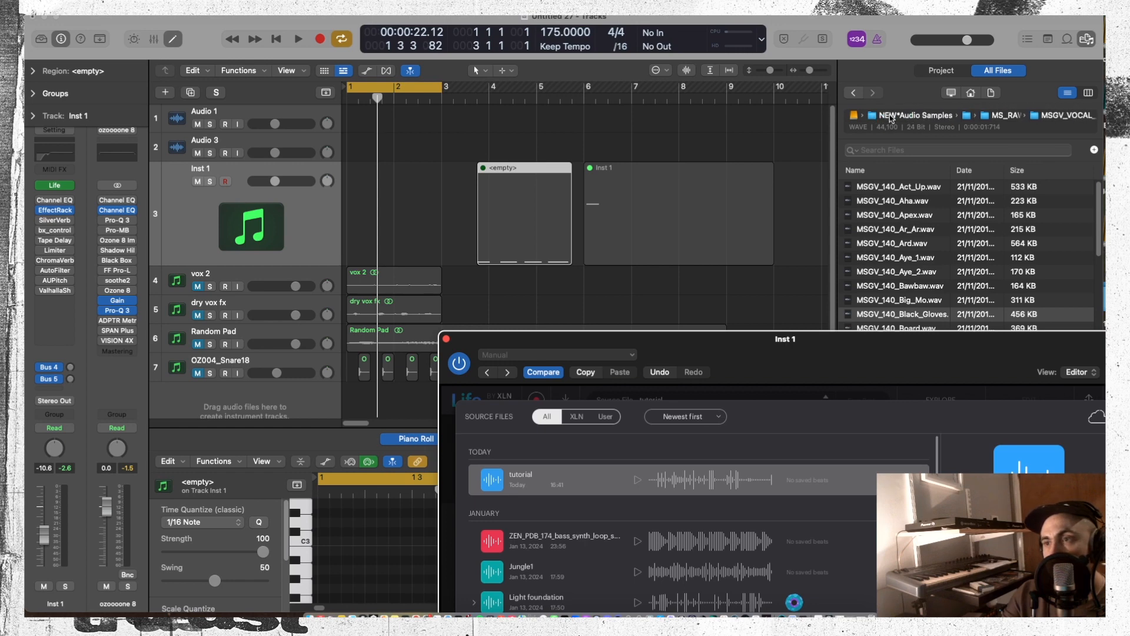
left_click(890, 130)
left_click(890, 130)
left_click_drag(1000, 360, 582, 113)
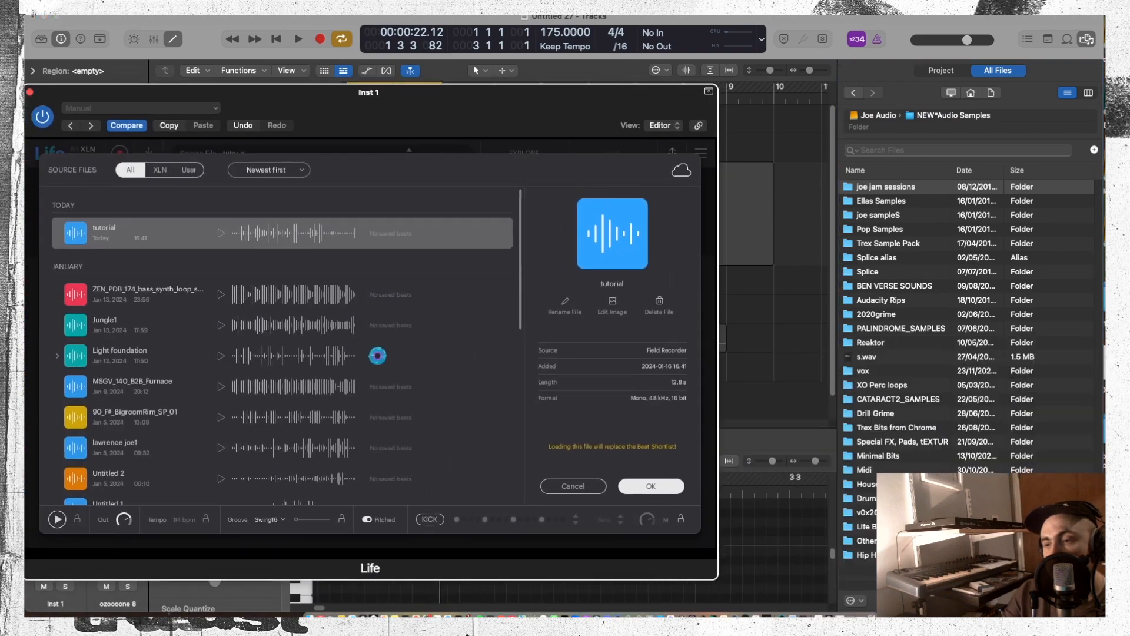
left_click(865, 540)
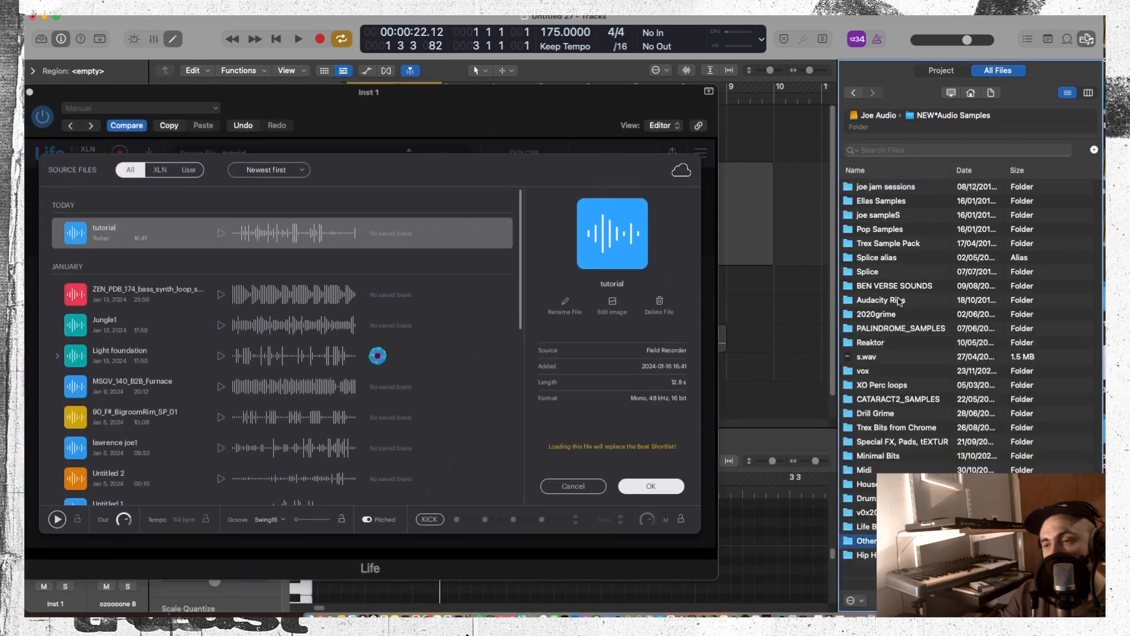
key("Return")
Sort the Other DNB/ Bass/ Dub / Trap folder by date with the newest sample packs first
left_click_drag(474, 104, 586, 425)
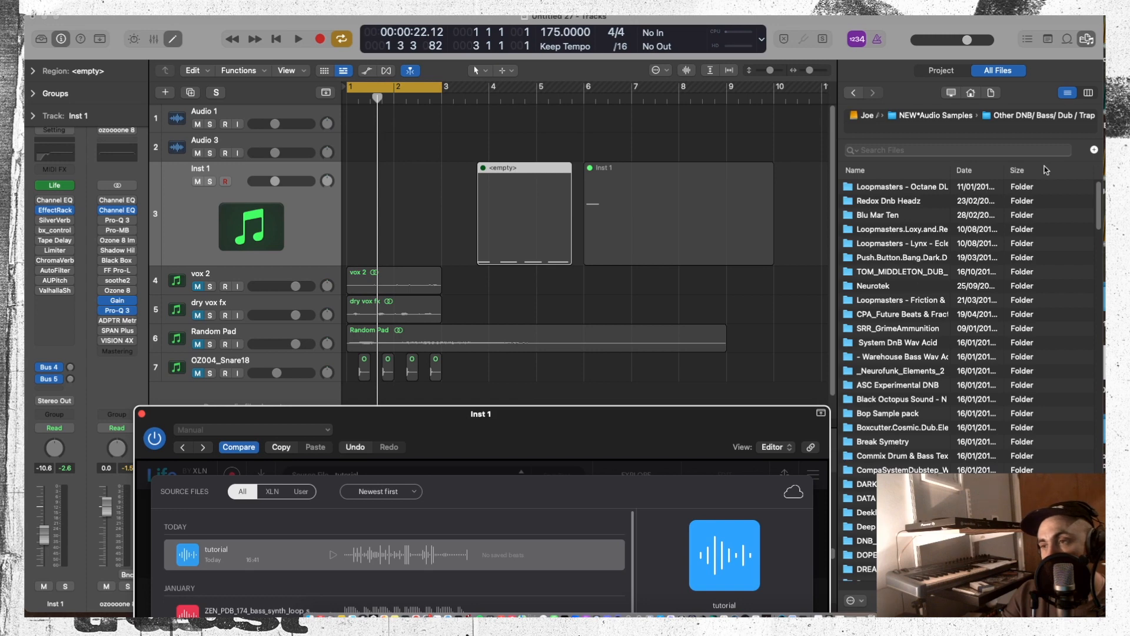
left_click(984, 170)
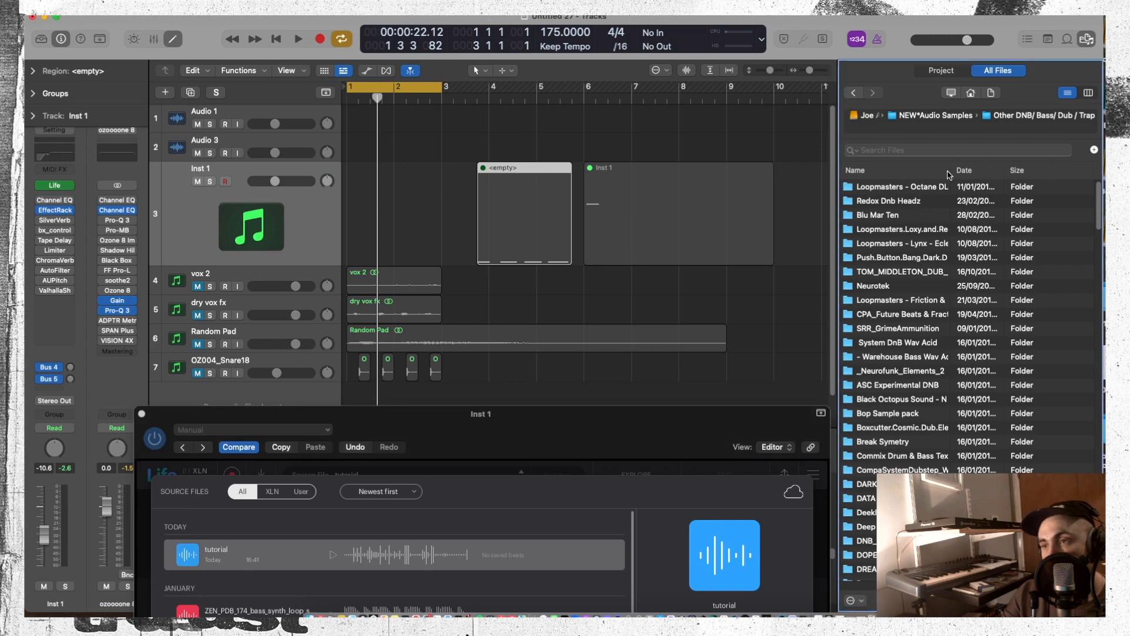
left_click(971, 171)
left_click(925, 170)
left_click(925, 171)
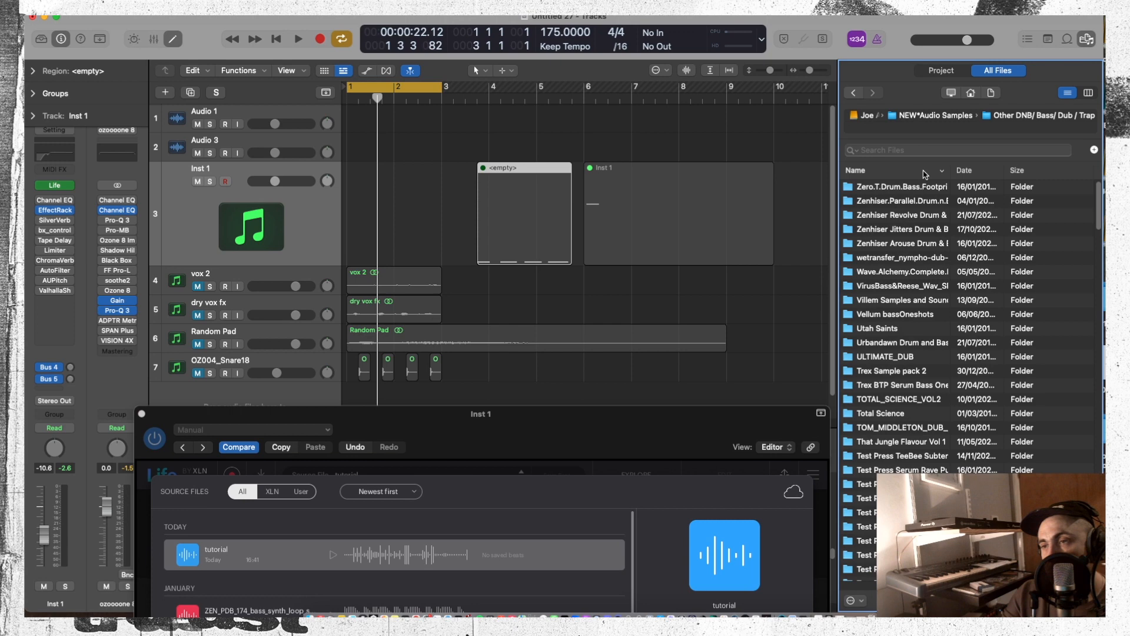
left_click(925, 170)
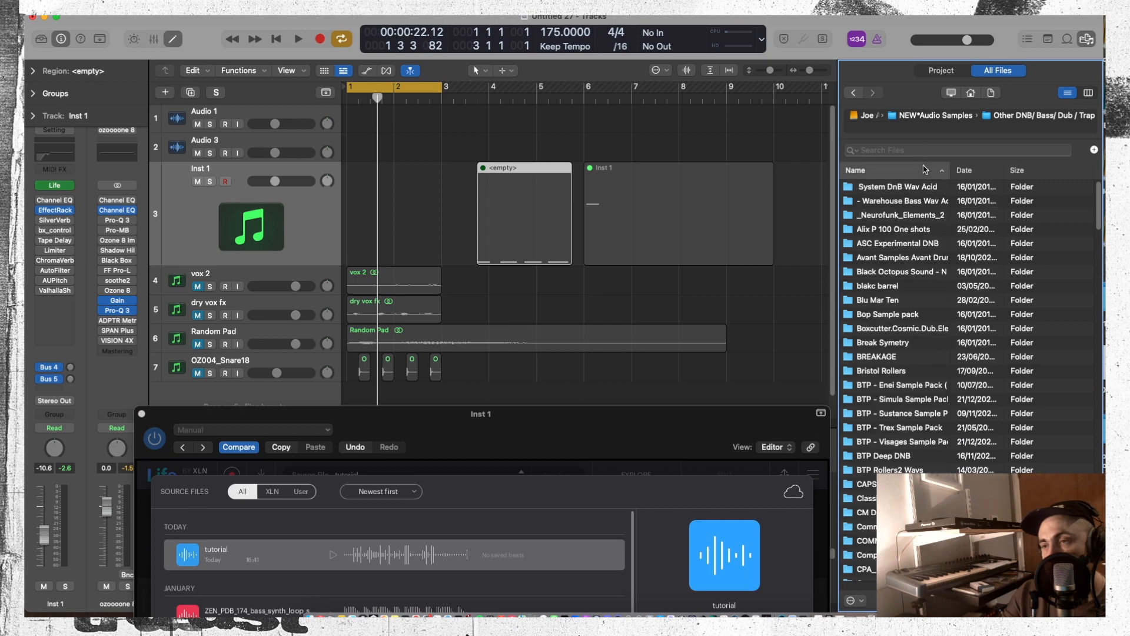
left_click(970, 170)
left_click(971, 171)
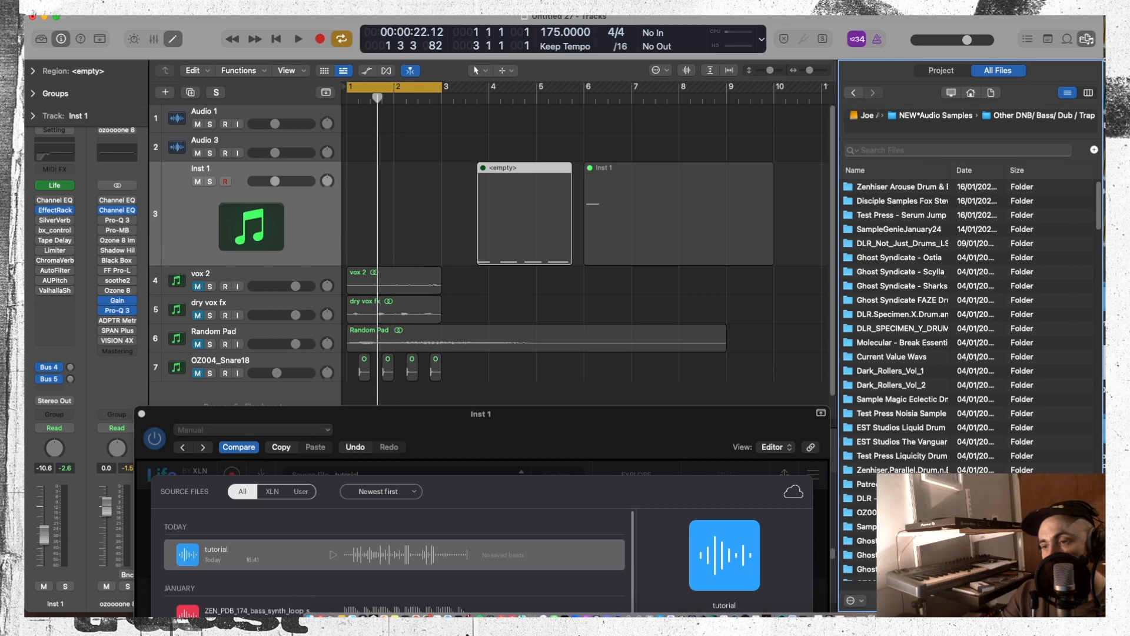
Open the Drum Loops folder of the OZ004_Trust Audio Vol1 pack and audition DrumLoop11, DrumLoop13 and DrumLoop1
double_click(894, 512)
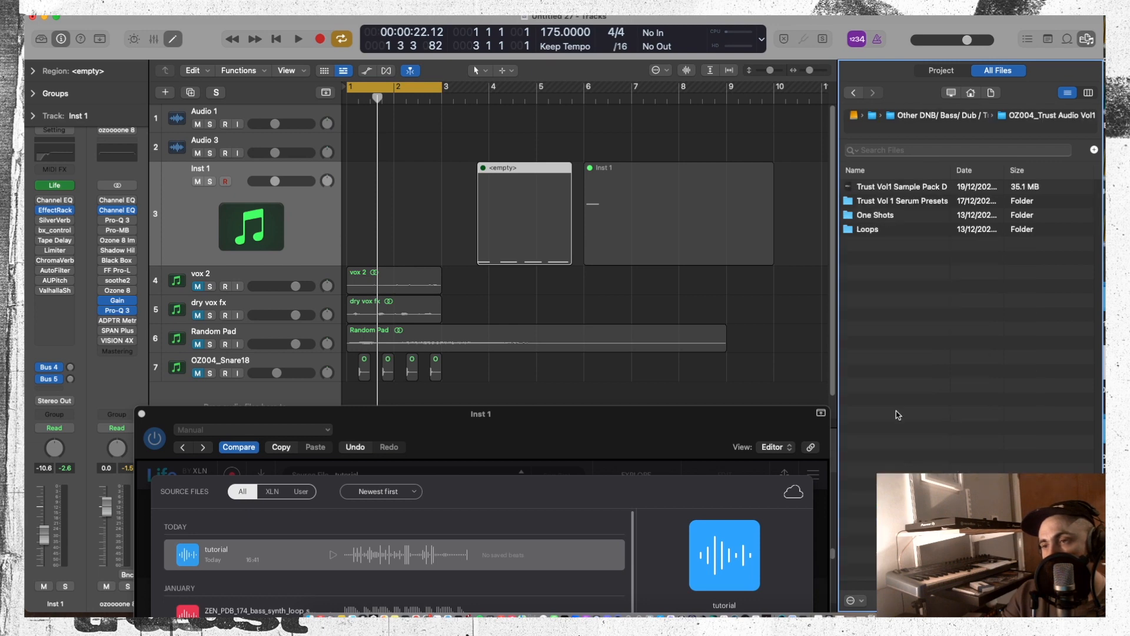
double_click(879, 229)
double_click(878, 186)
left_click(903, 303)
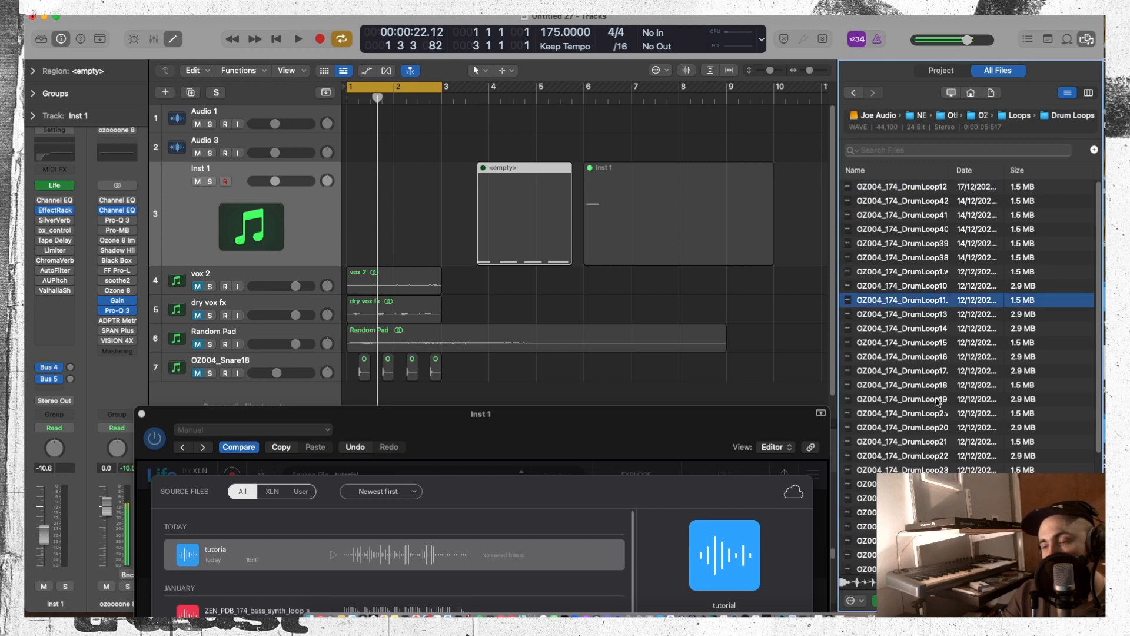
left_click(911, 315)
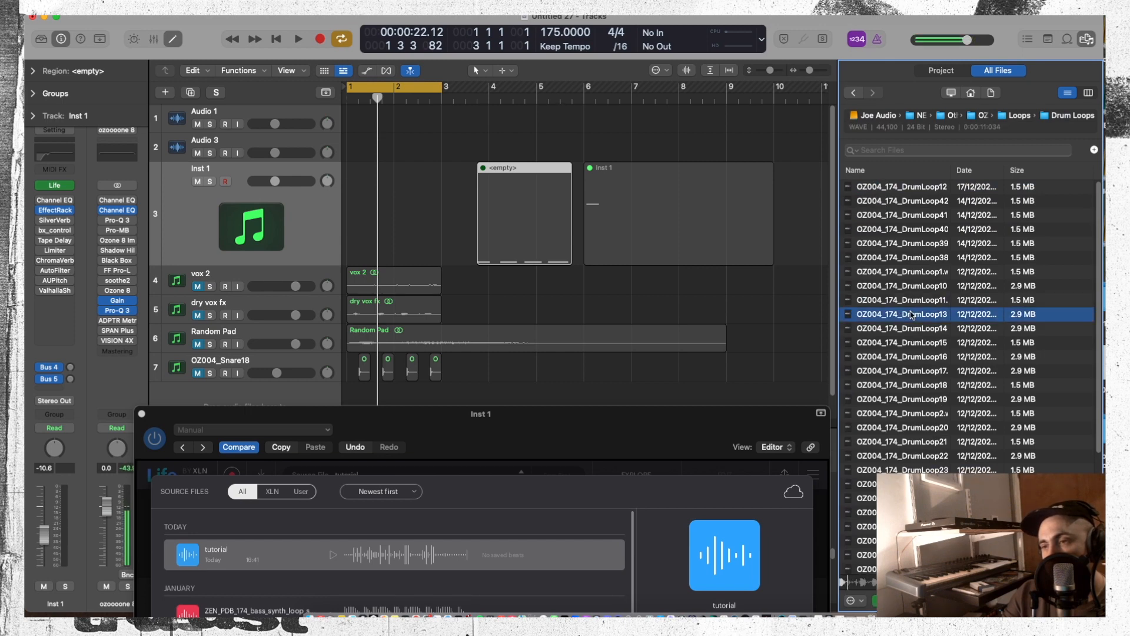
left_click(904, 273)
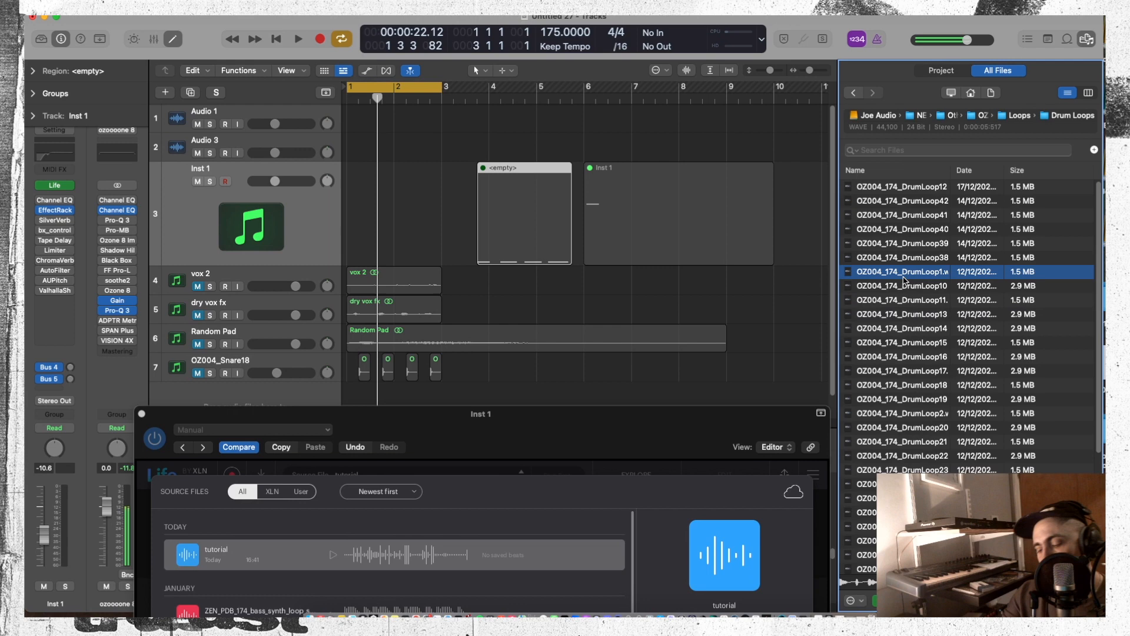
Place OZ004_174_DrumLoop1 at bar 1 on the Audio 1 track, fitted to bar 5, and play it with the cycle range extended to bar 5
left_click_drag(899, 273, 360, 129)
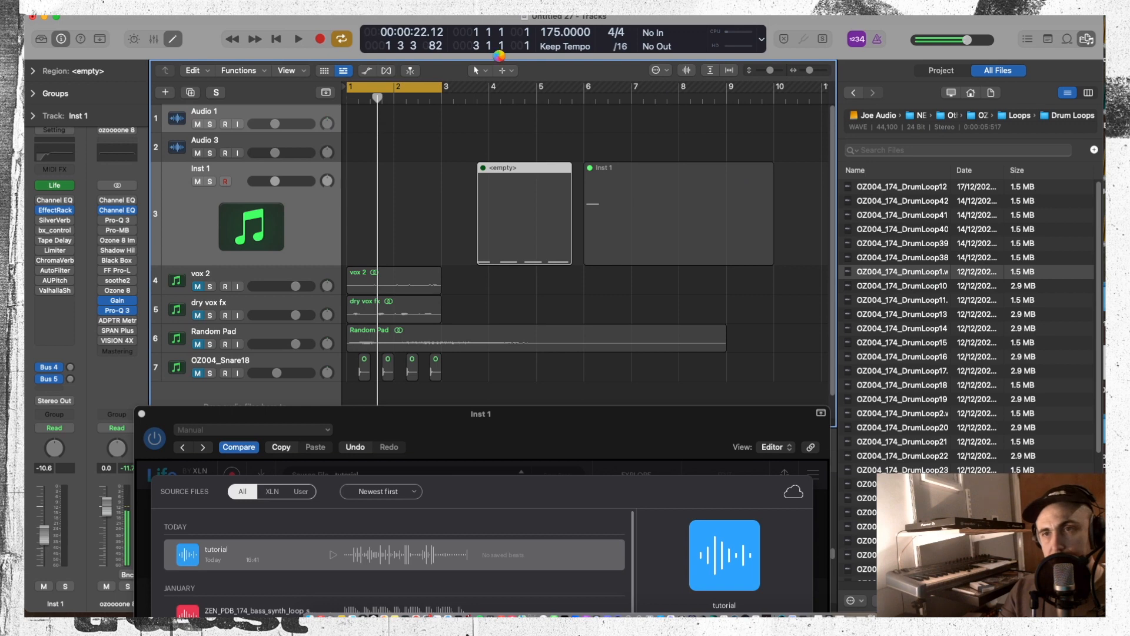
mouse_move(536, 128)
left_mouse_down()
mouse_move(555, 128)
mouse_move(533, 141)
left_mouse_up()
left_click_drag(445, 89, 536, 88)
key("space")
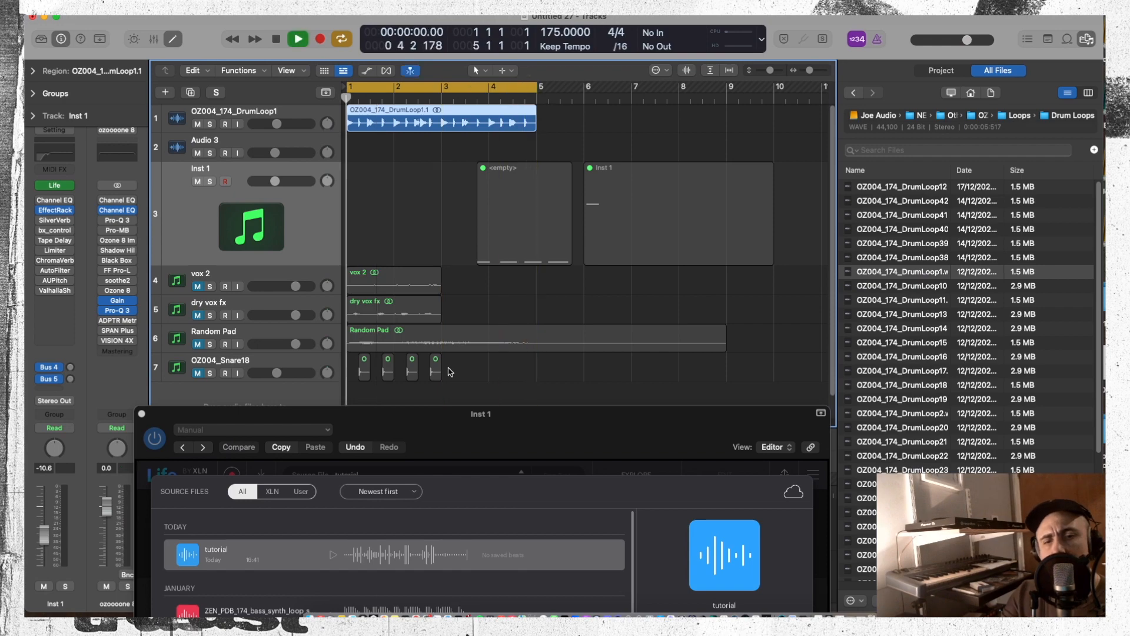
Stop playback, load the tutorial recording into Life as its source file, and turn on denoising
left_click_drag(481, 419, 773, 36)
key("space")
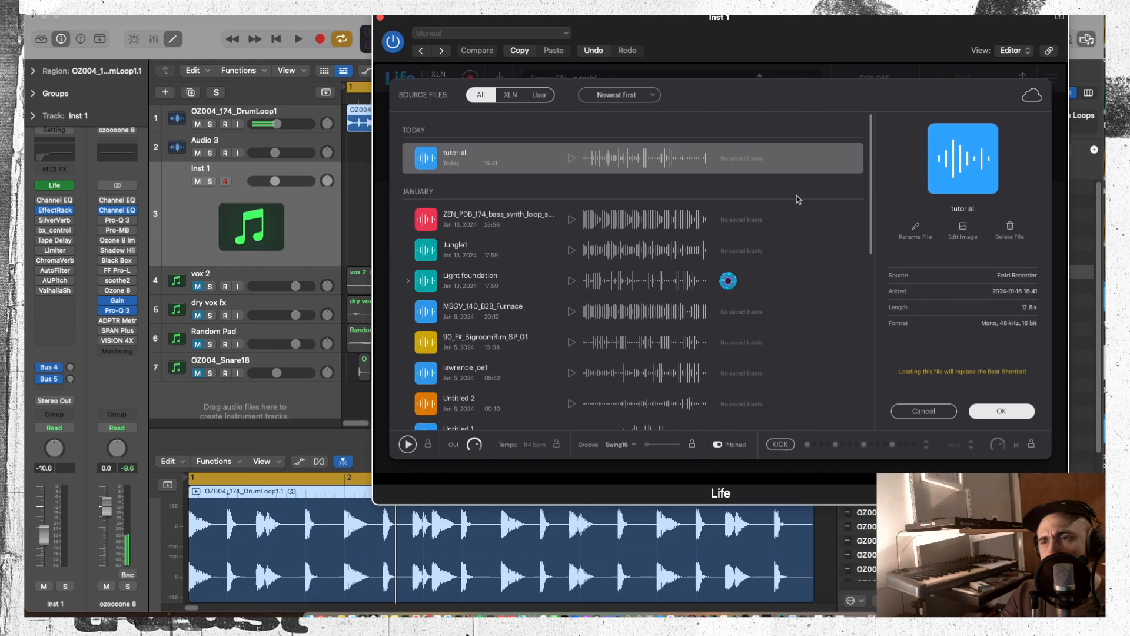
left_click(1007, 412)
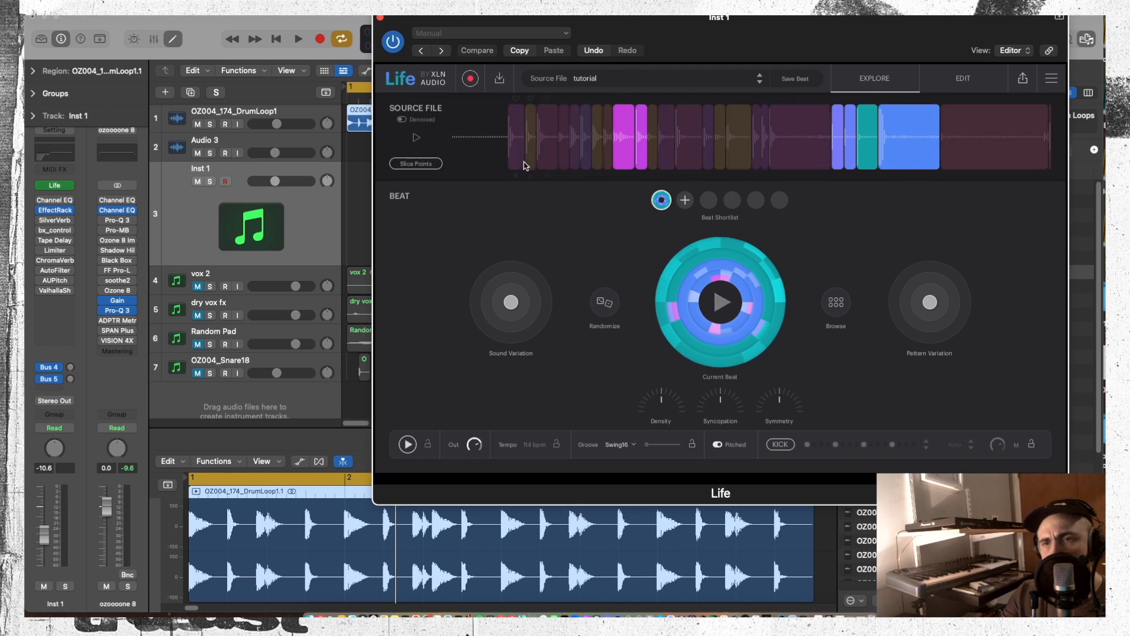
left_click(402, 120)
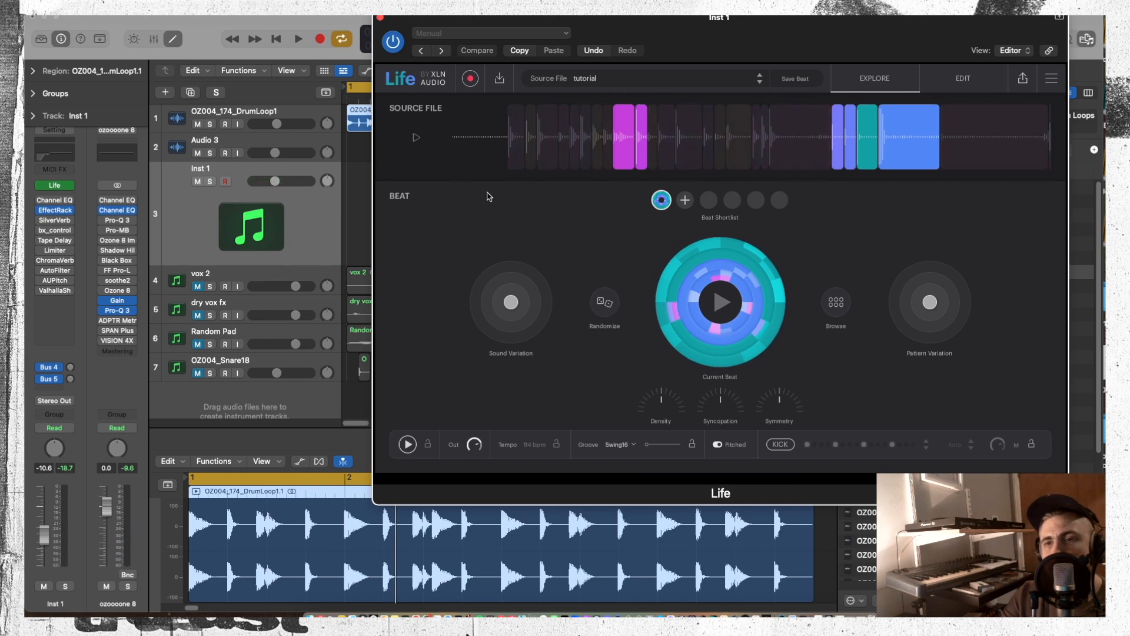
Randomize Life's beat, lock its playback to the host, and play it with the OZ004_174_DrumLoop1 track muted
left_click(605, 303)
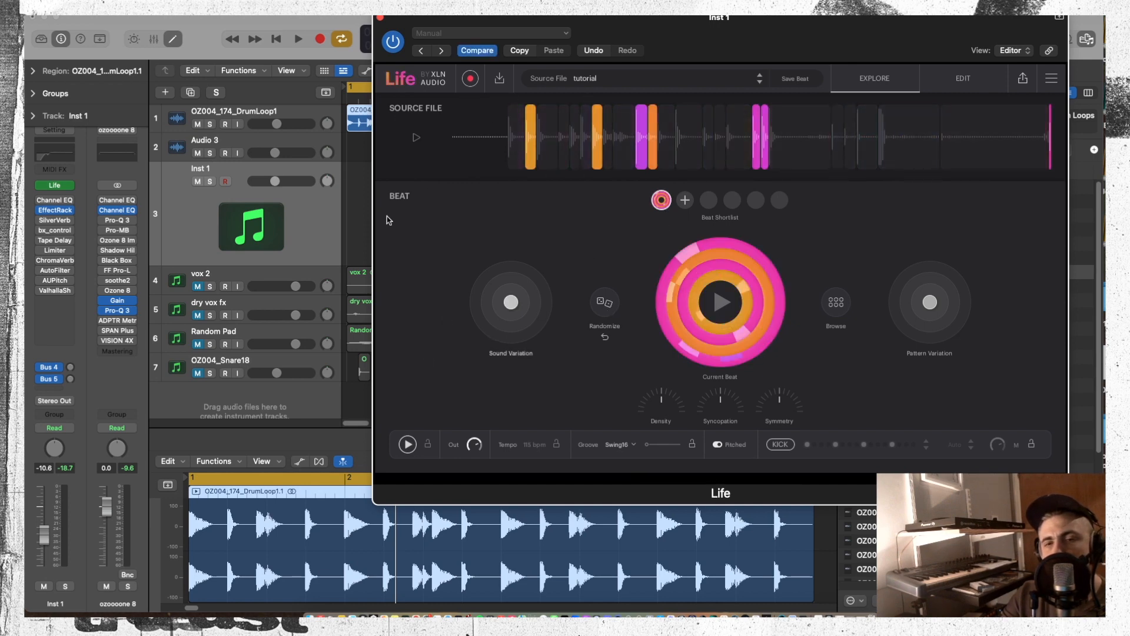
left_click(198, 125)
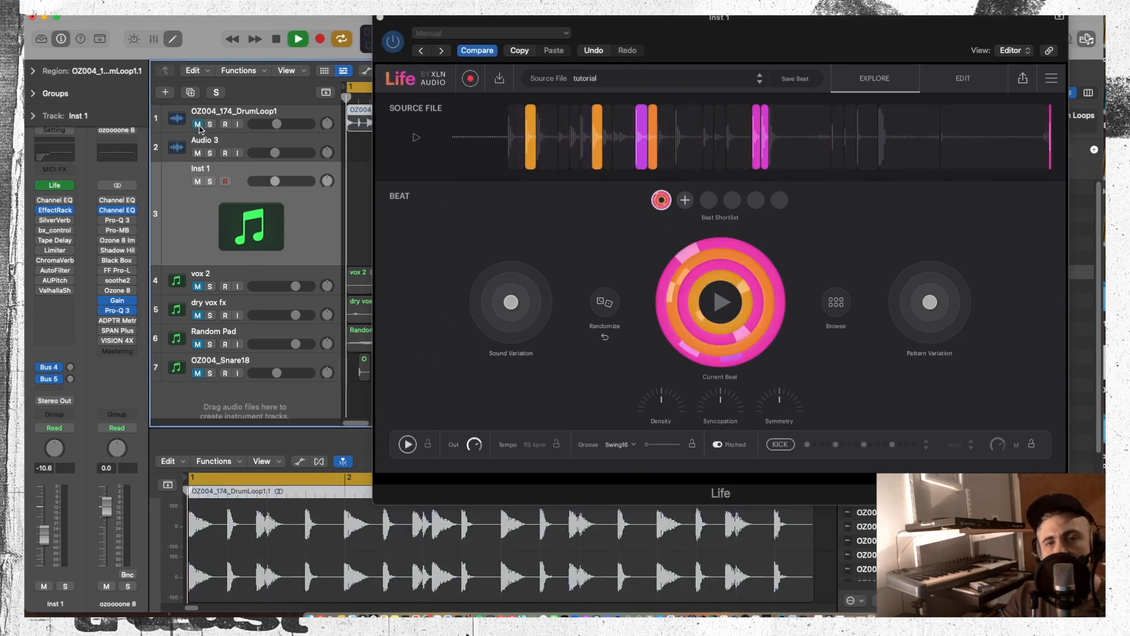
left_click(428, 444)
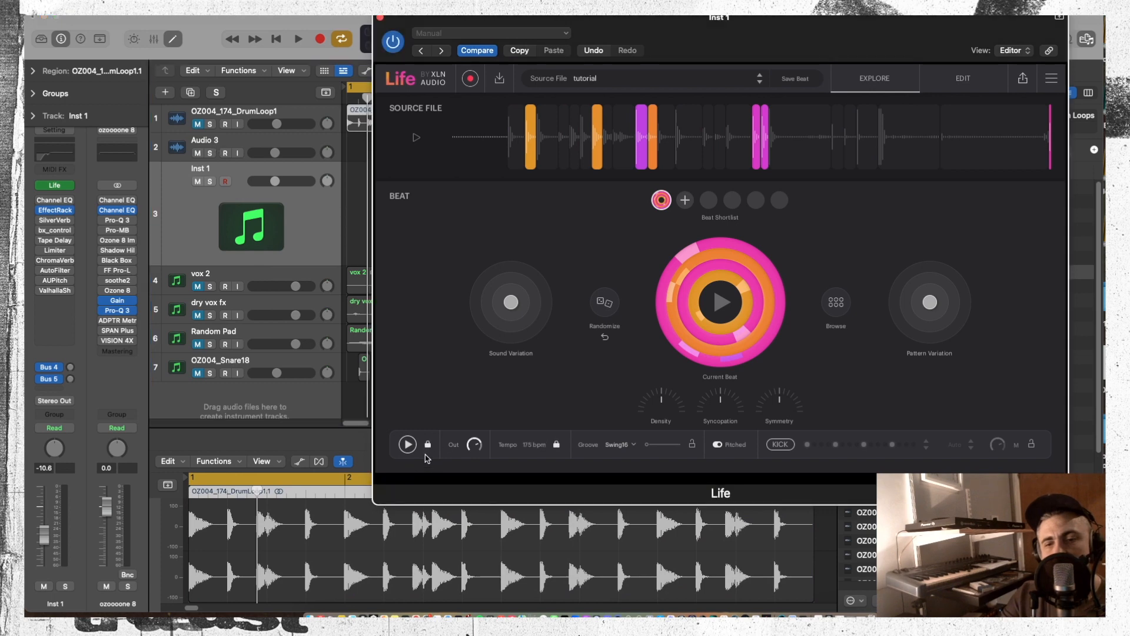
key("space")
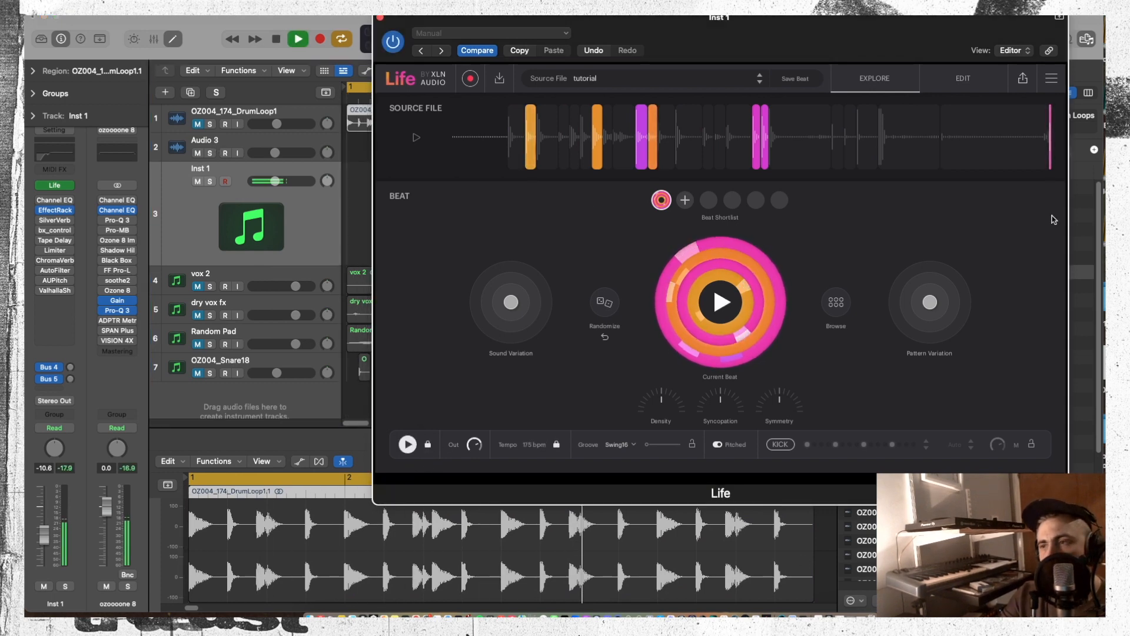
Open Life's Edit view and switch off the beat's reverb, pausing and resuming playback
left_click(963, 78)
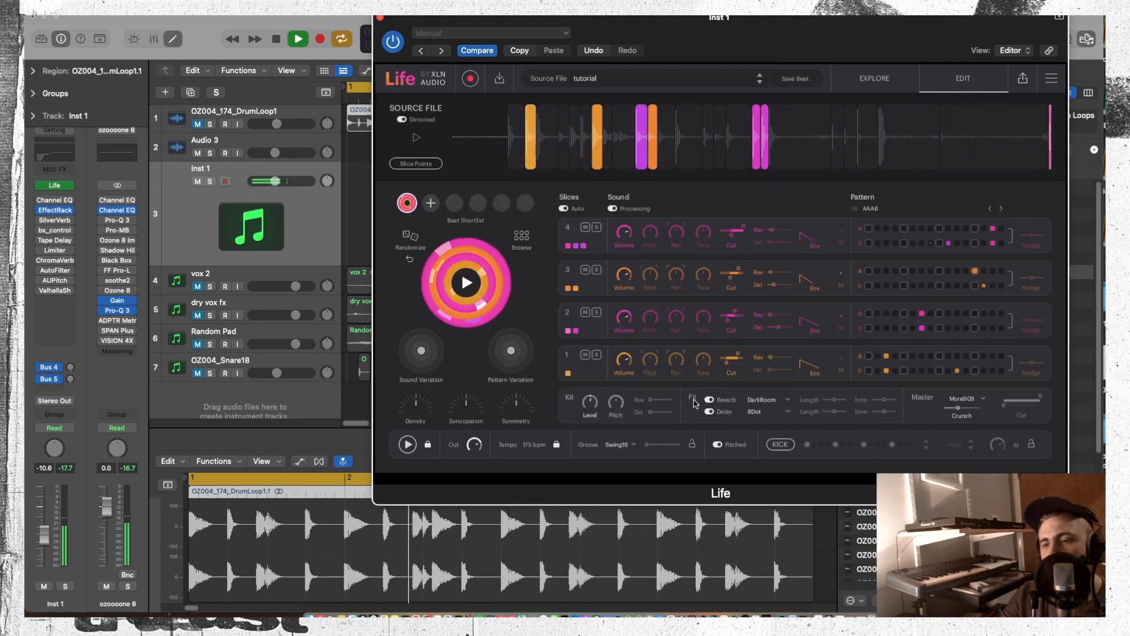
key("space")
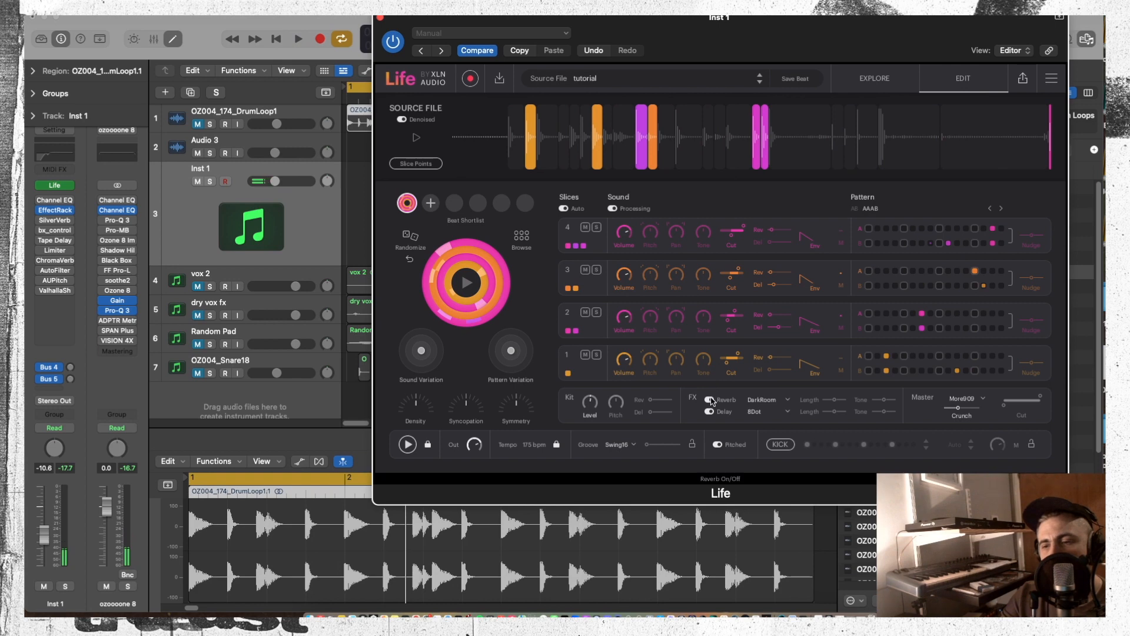
key("space")
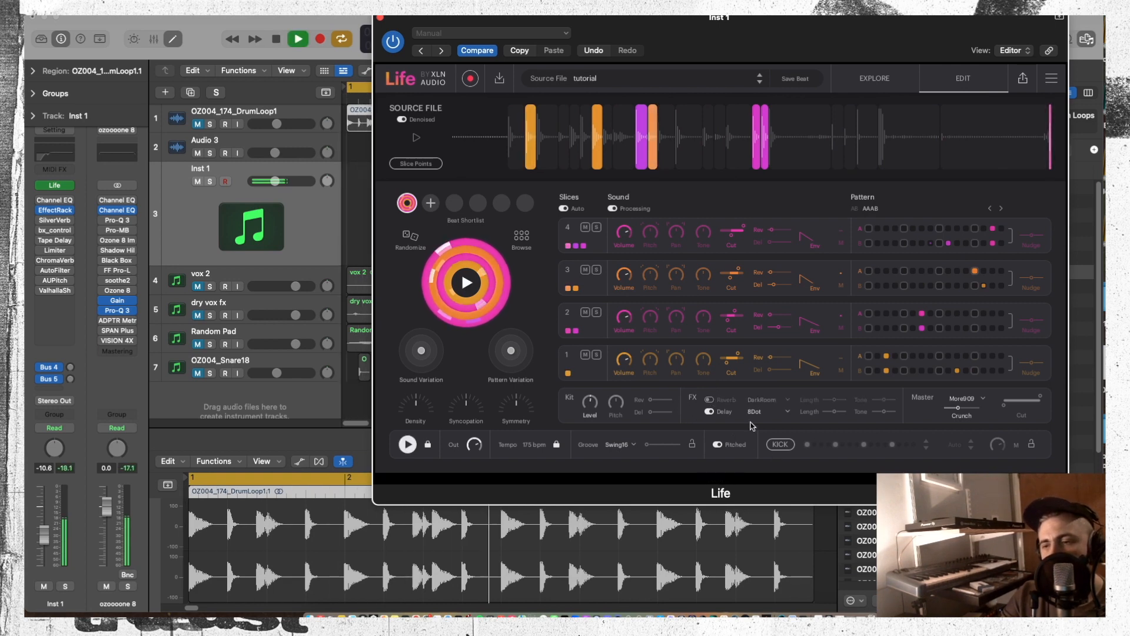
Raise the master crunch to 100%, change its type to Degrade, and lower the crunch amount again
left_click_drag(957, 408, 967, 407)
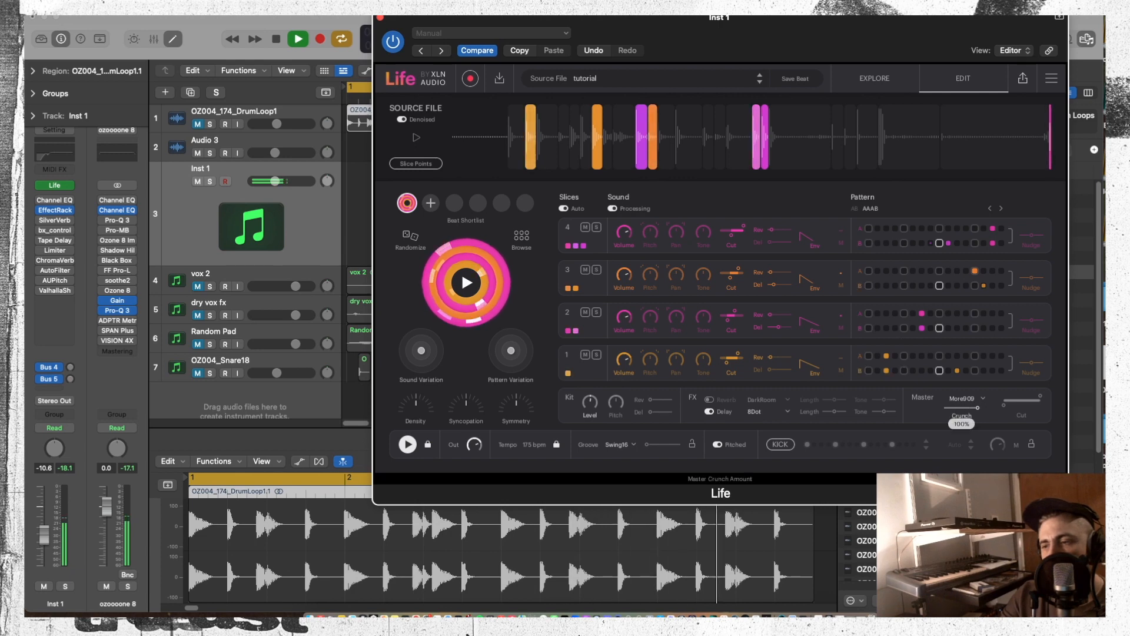
left_click(972, 399)
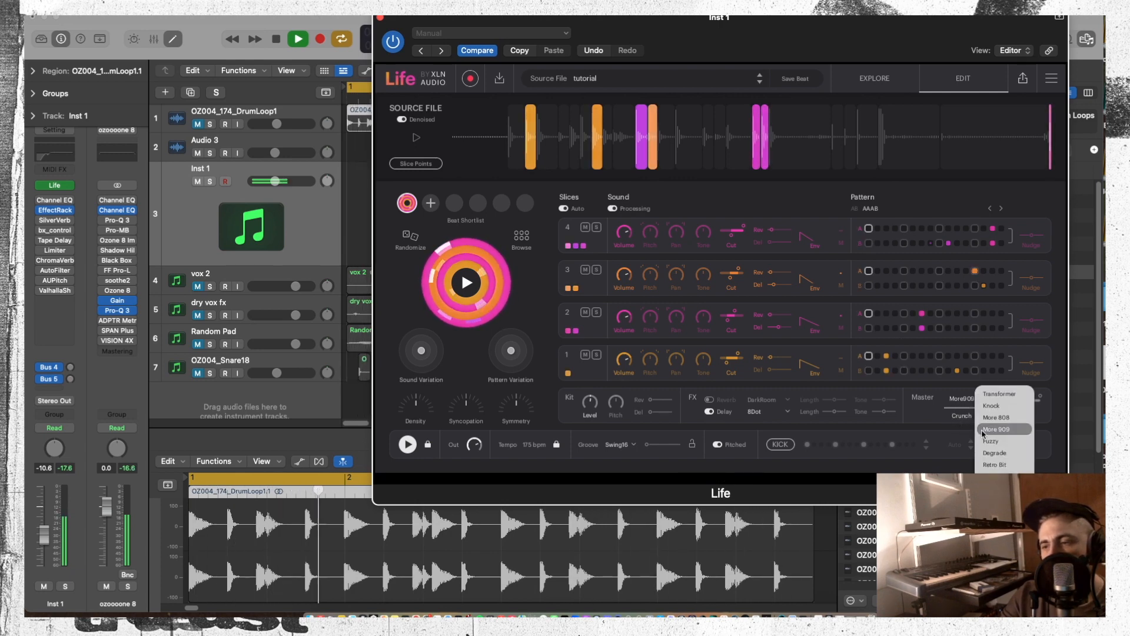
left_click(995, 453)
left_click_drag(975, 410, 958, 407)
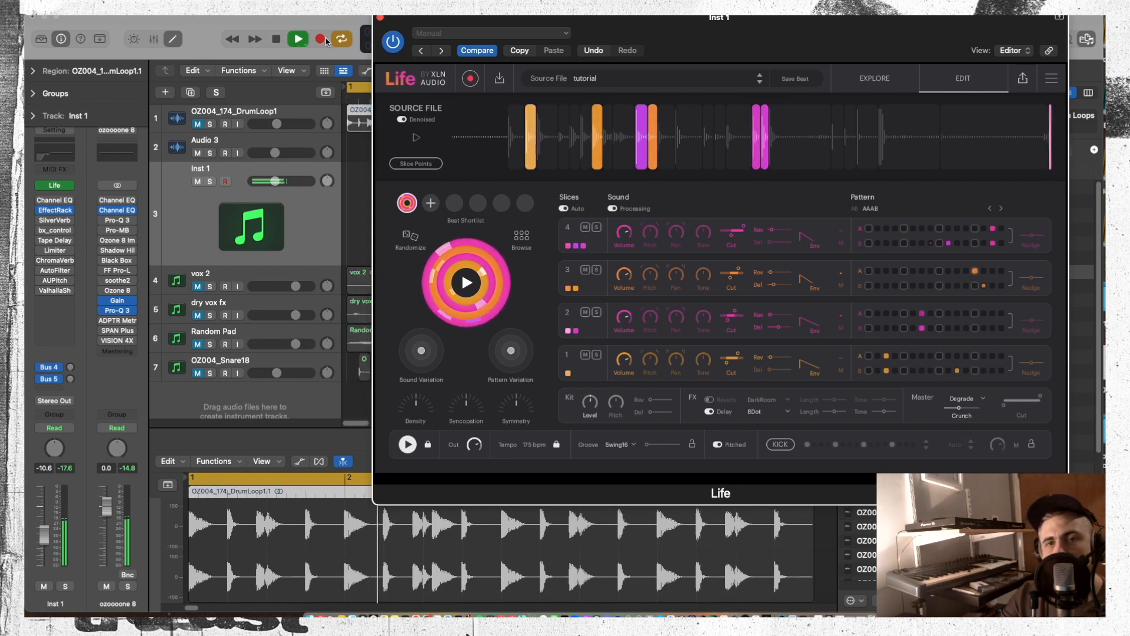
Unmute the OZ004_174_DrumLoop1 track and, during playback, raise the beat's density and set syncopation to -9%
left_click(198, 124)
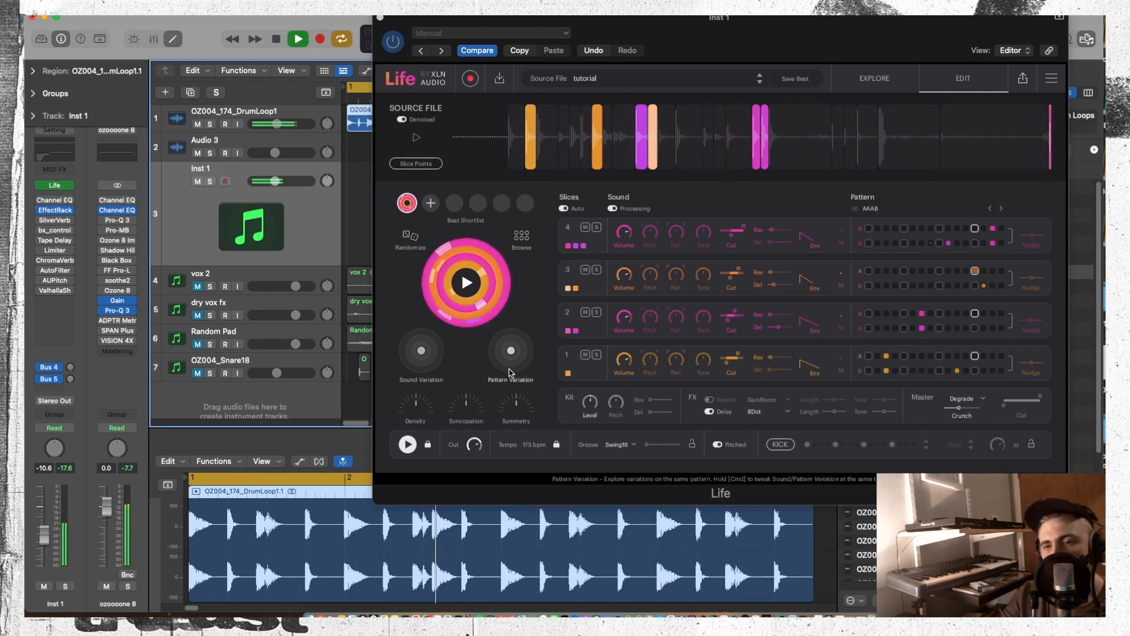
key("space")
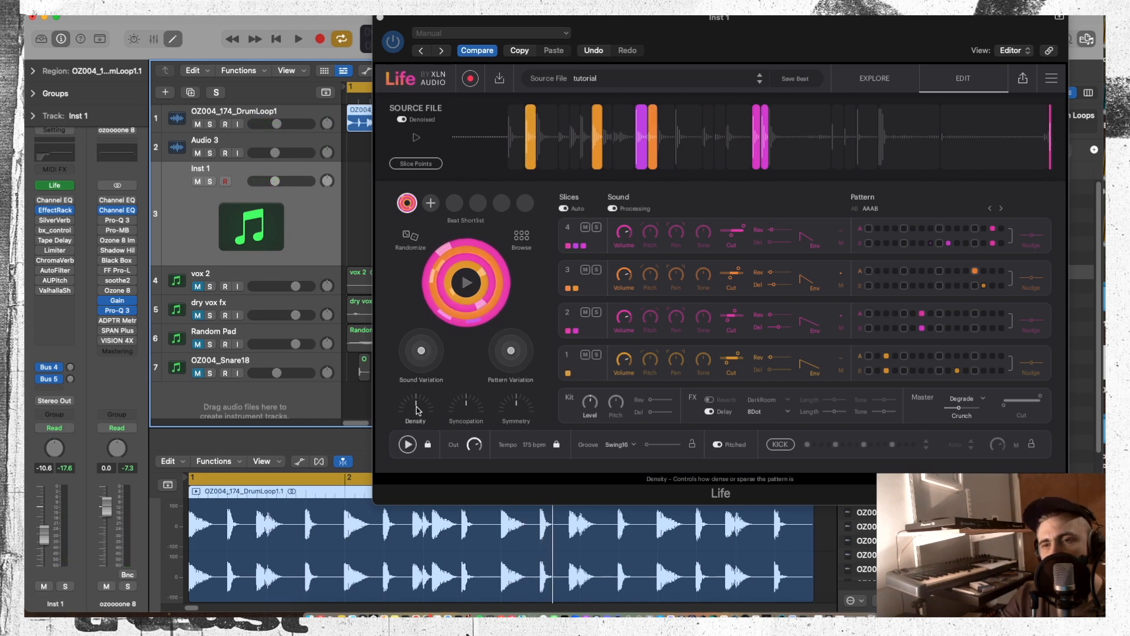
key("space")
left_click_drag(416, 406, 466, 410)
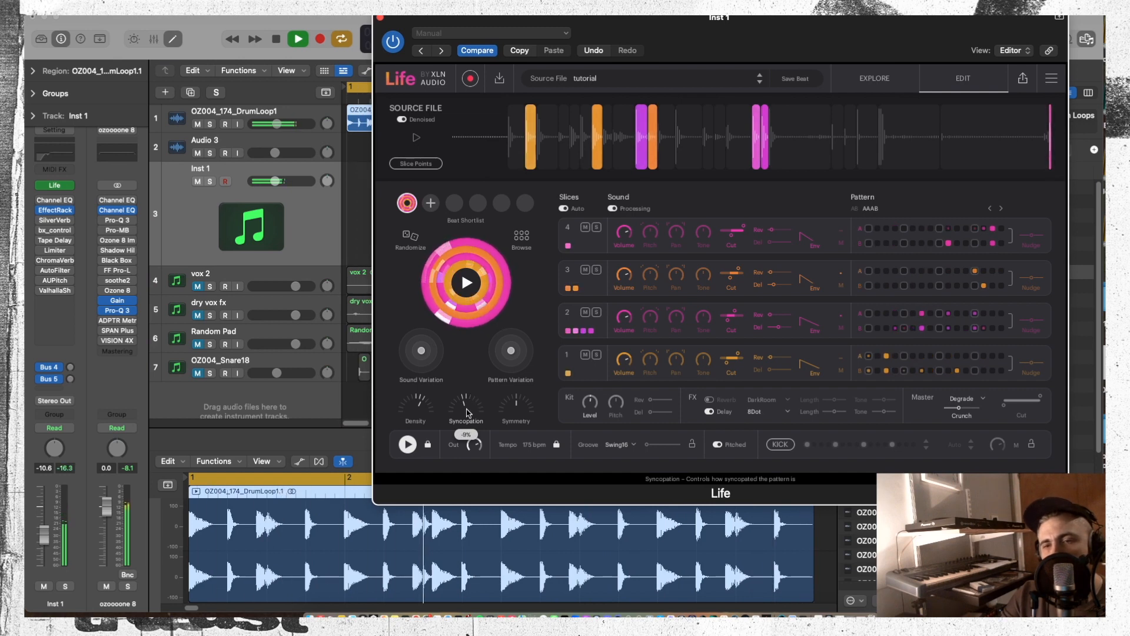
Randomize the whole beat twice during playback, and clean up the result by disabling reverb and setting the master low cut to 110 Hz
left_click(410, 238)
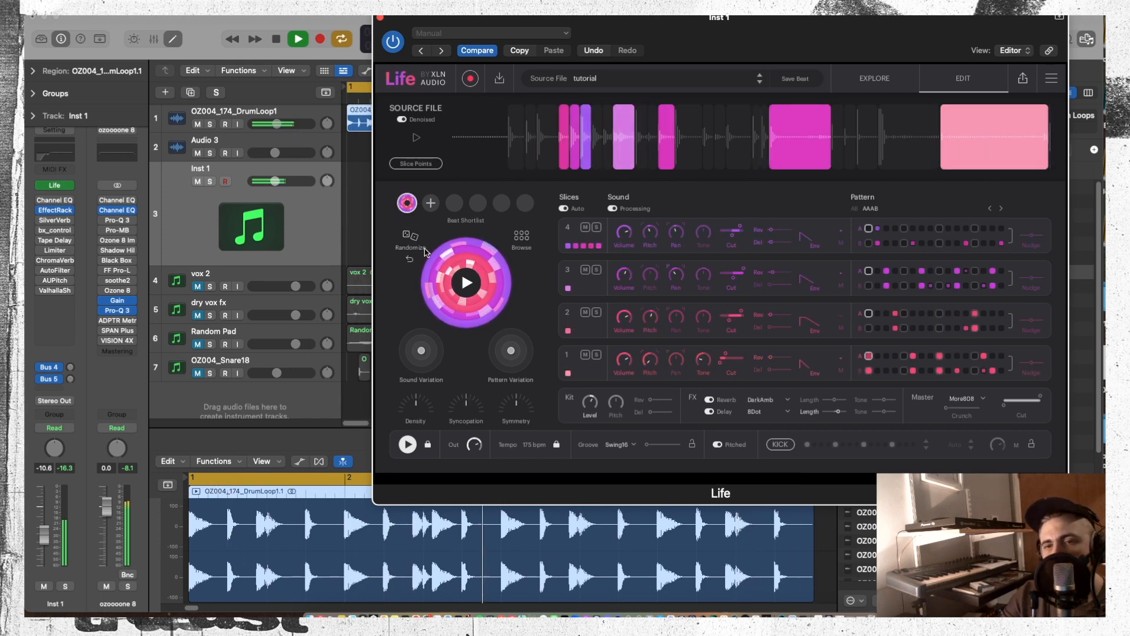
left_click(411, 239)
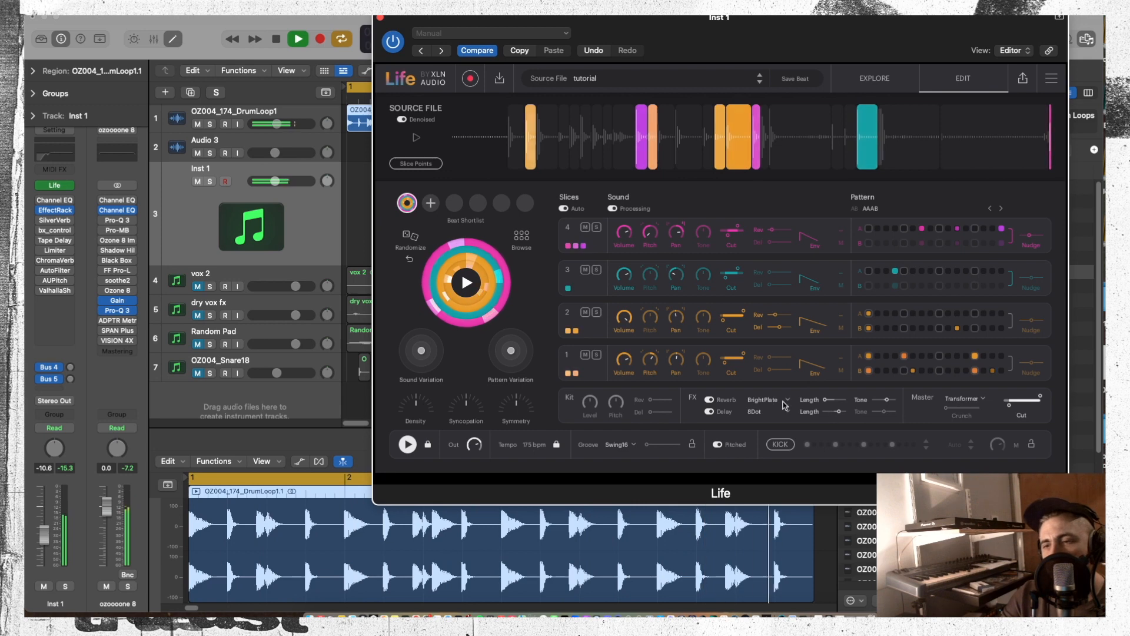
left_click(710, 400)
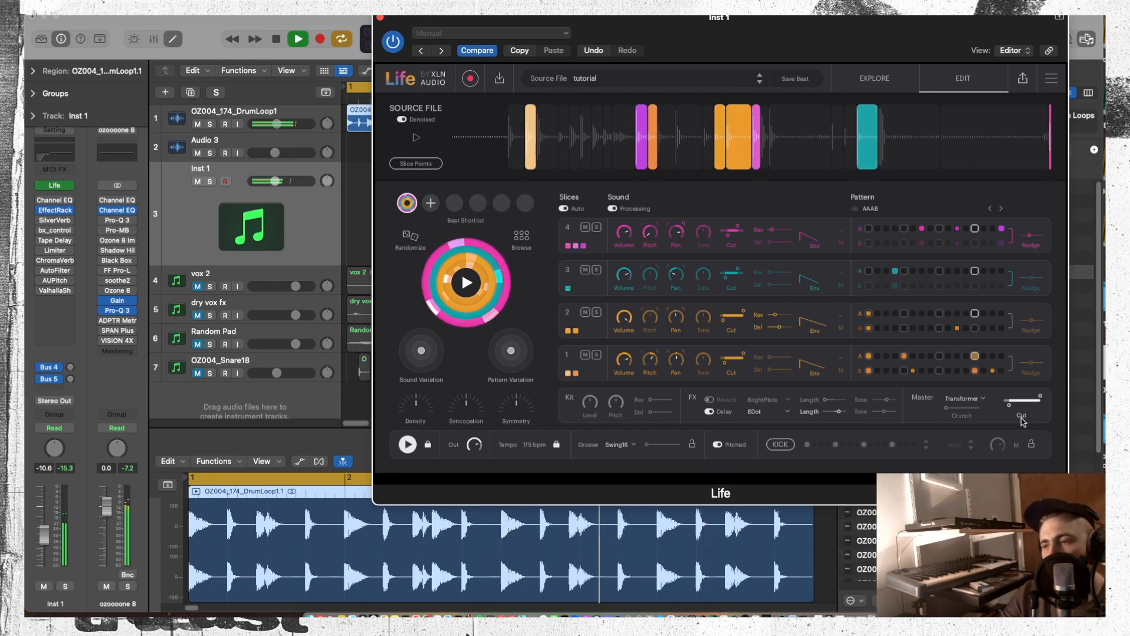
left_click_drag(1013, 405, 1012, 405)
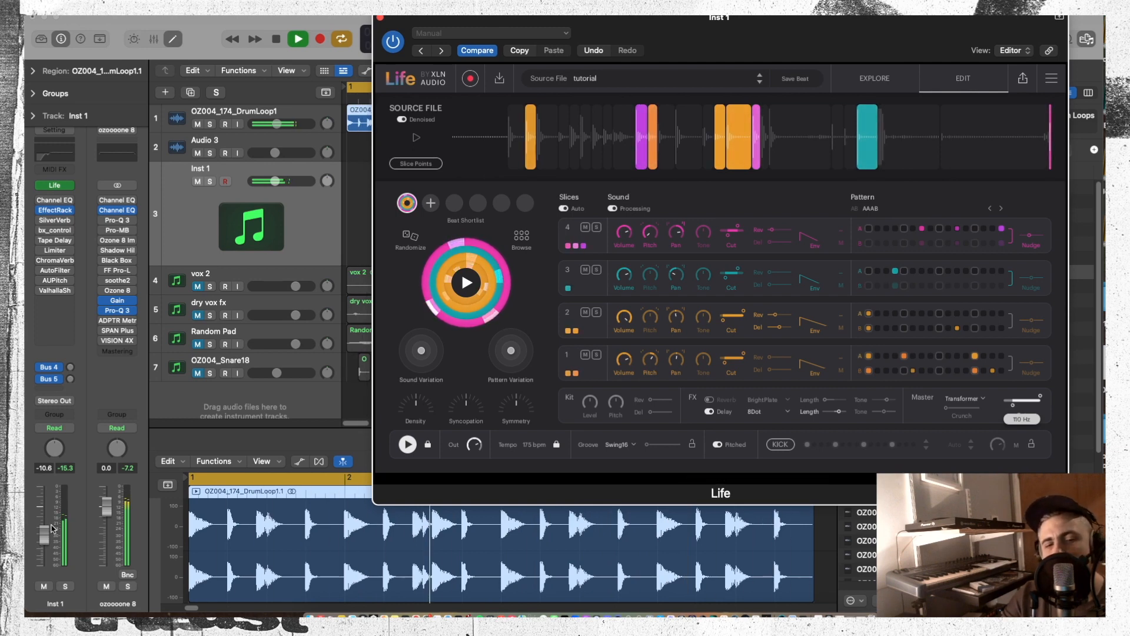
Raise the Inst 1 track's volume to -3.4 dB, audition it soloed and back with the drum loop, and stop playback
left_click(65, 585)
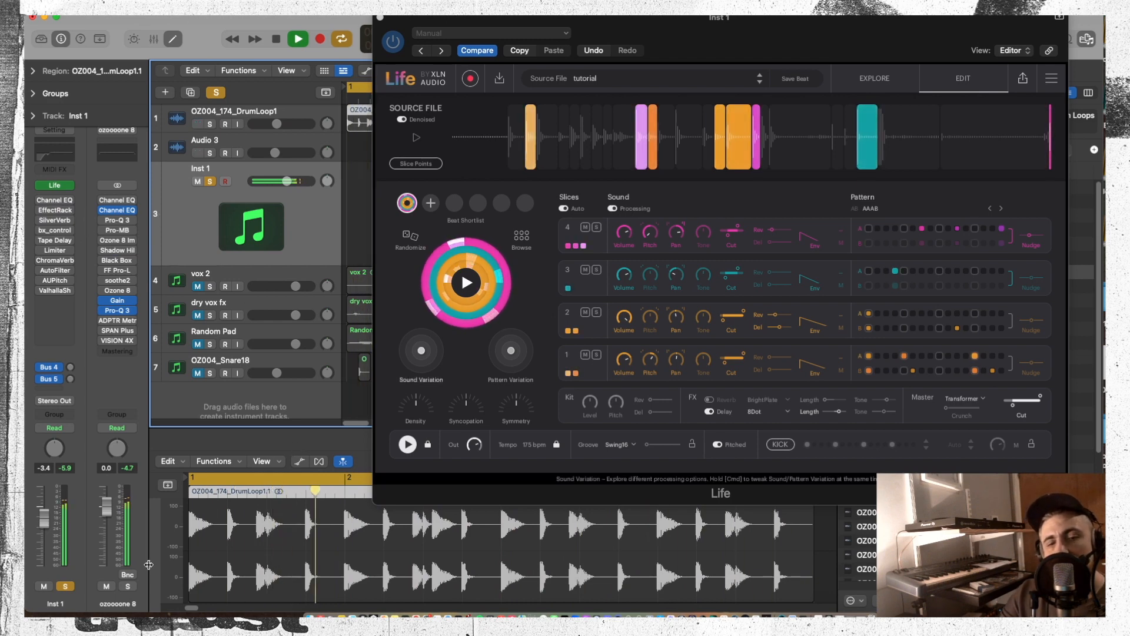
key("s")
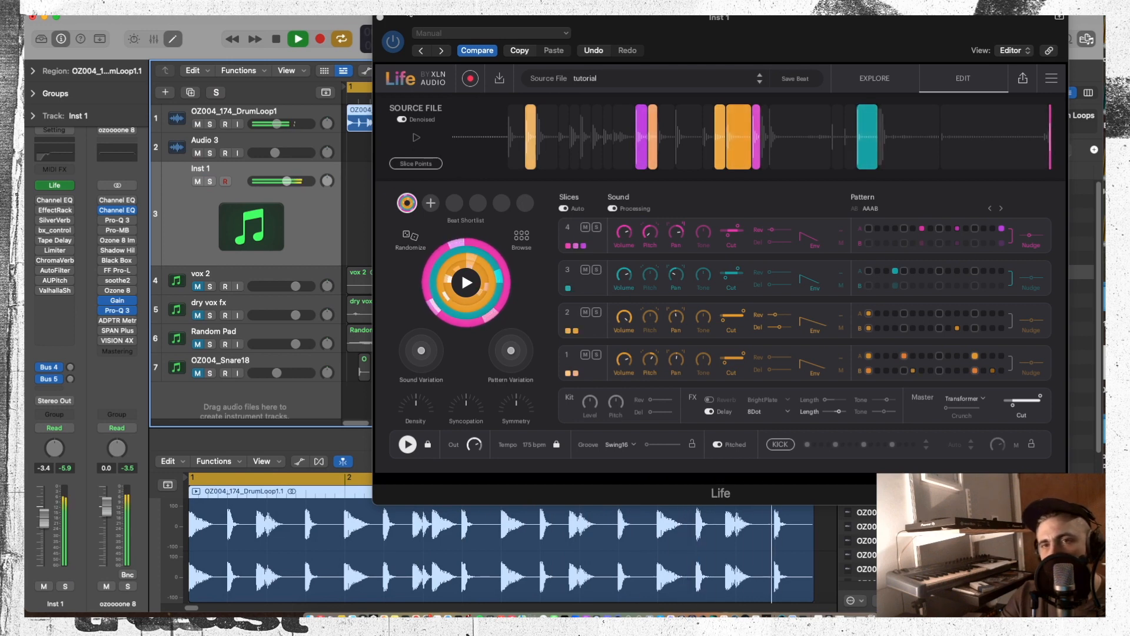
left_click(411, 16)
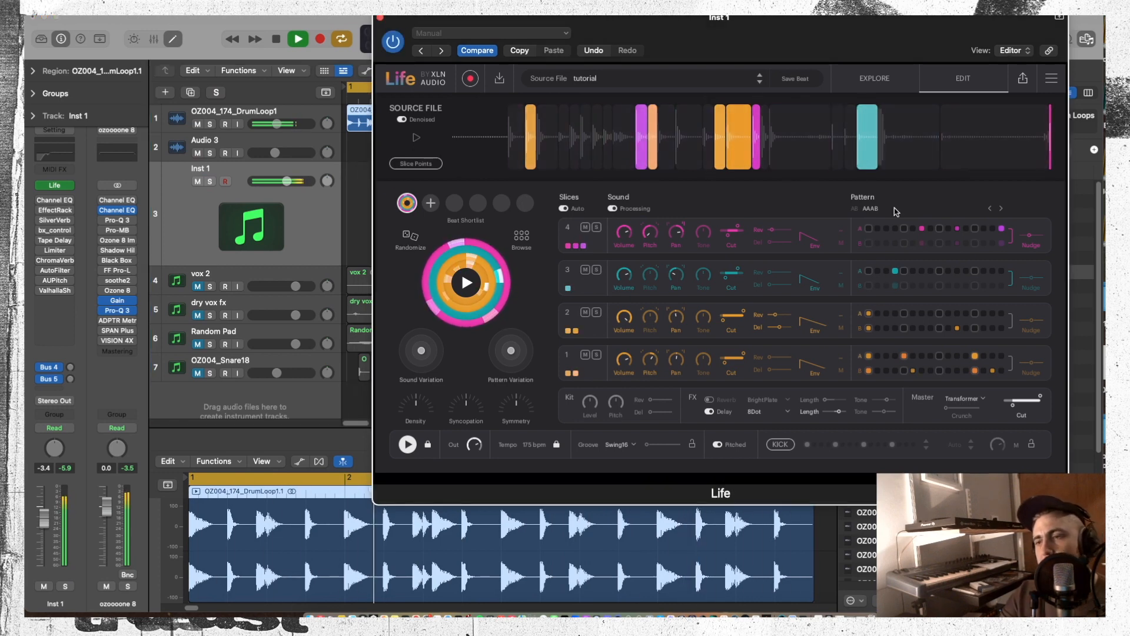
key("space")
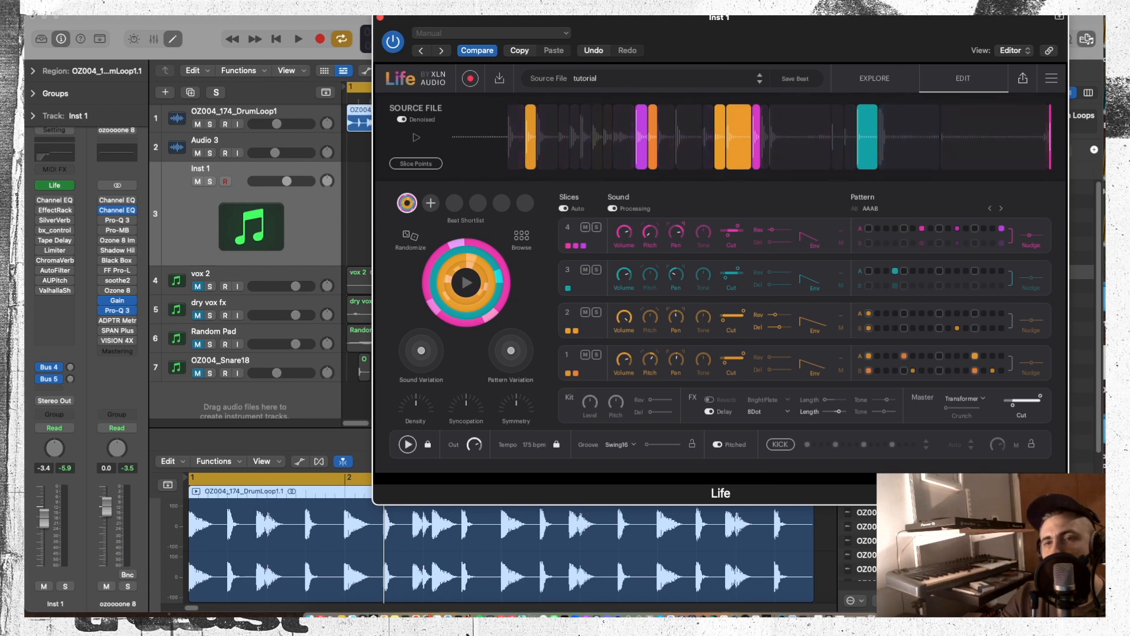
Reposition the Life window over the project, play the beat together with the drum loop, and close the plugin window
left_click_drag(888, 52, 728, 52)
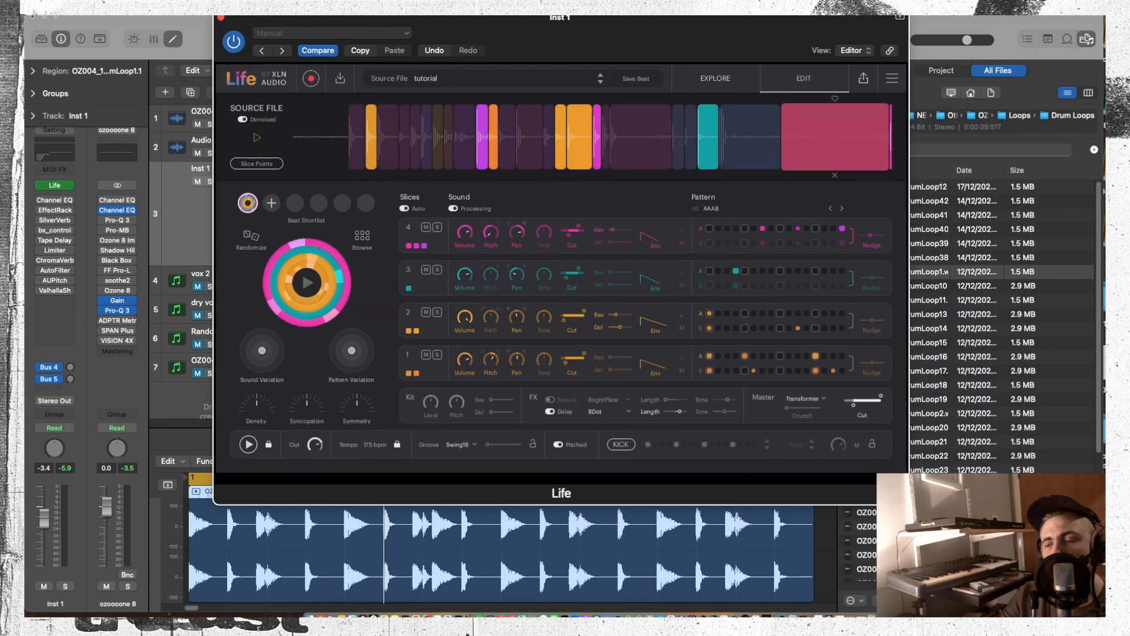
left_click_drag(787, 16, 685, 17)
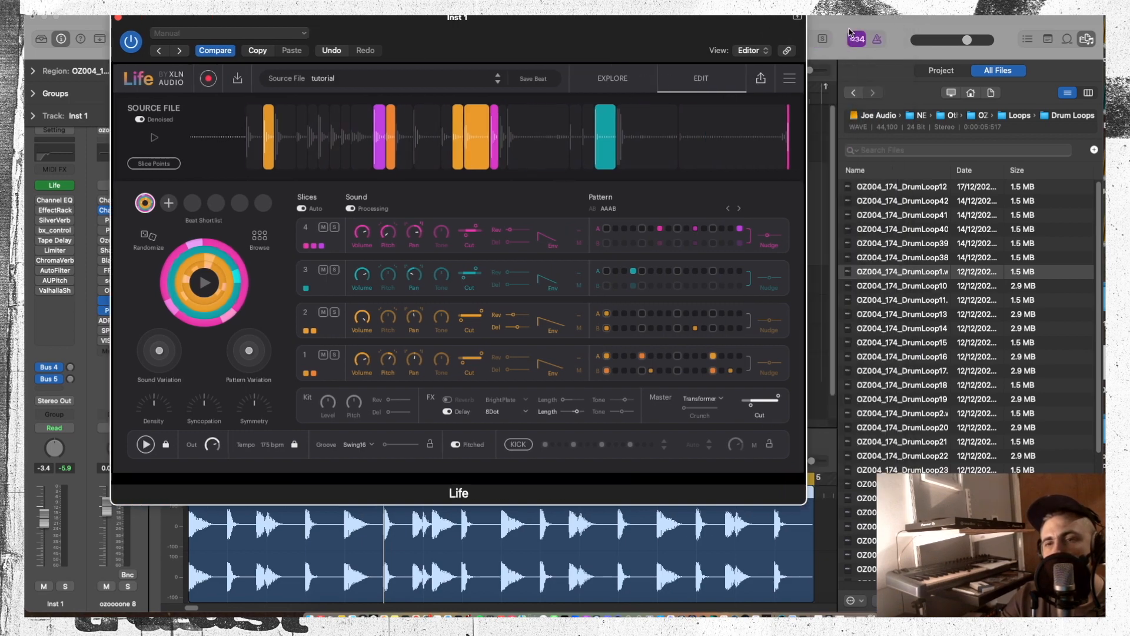
left_click_drag(433, 17, 597, 18)
key("space")
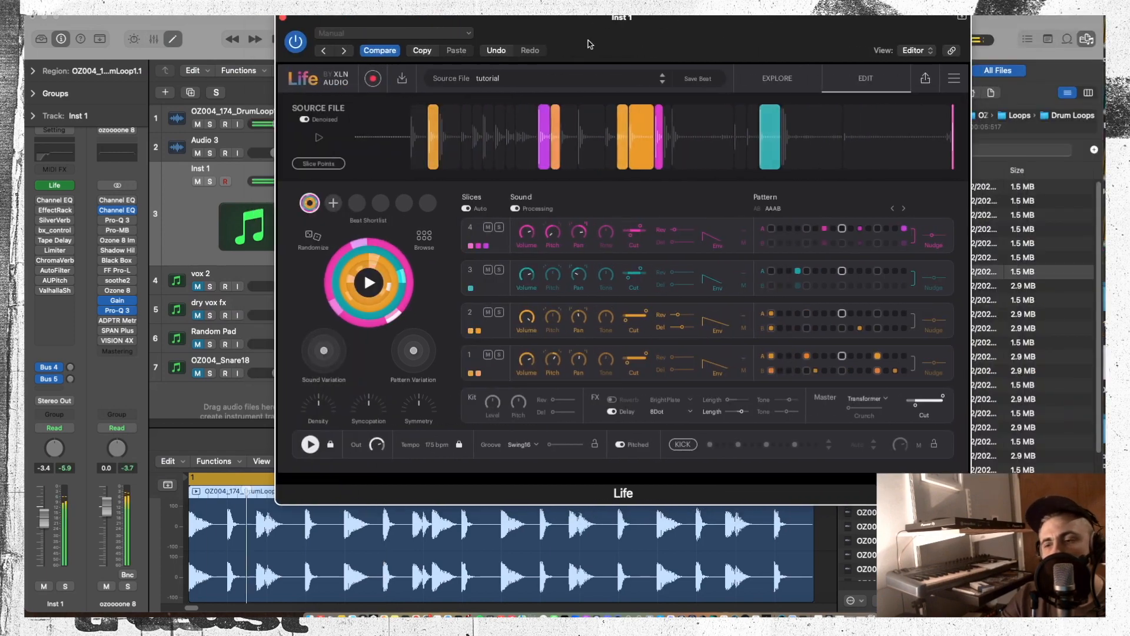
left_click_drag(303, 21, 475, 33)
left_click(454, 30)
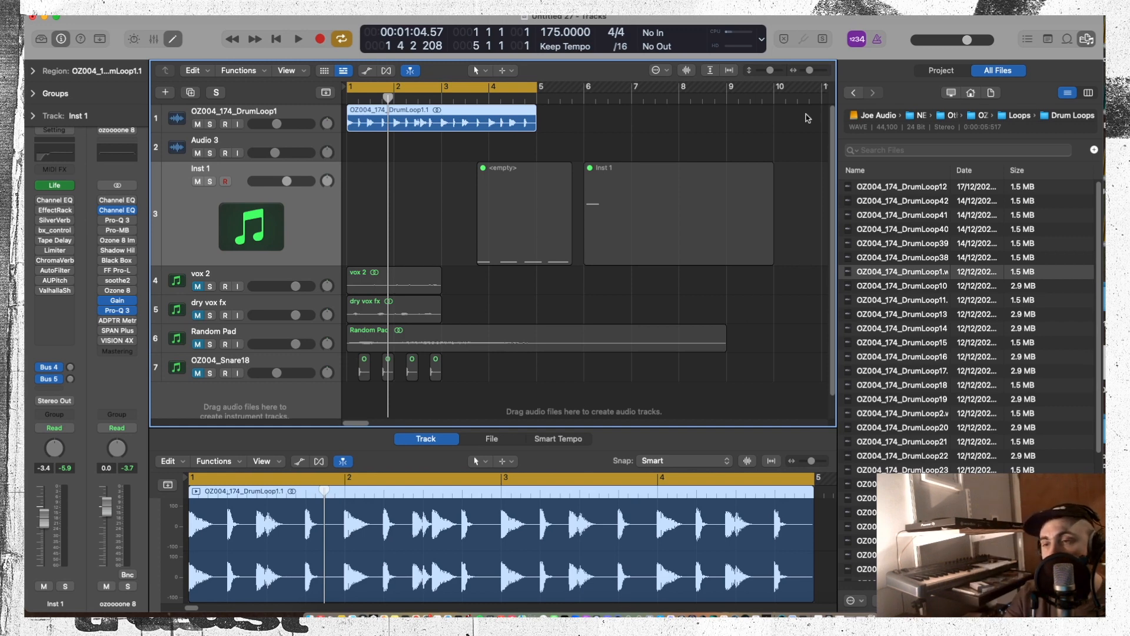
Widen the file browser beside the tracks area to give the Drum Loops folder path and file list more room
scroll(827, 123, "down", 2)
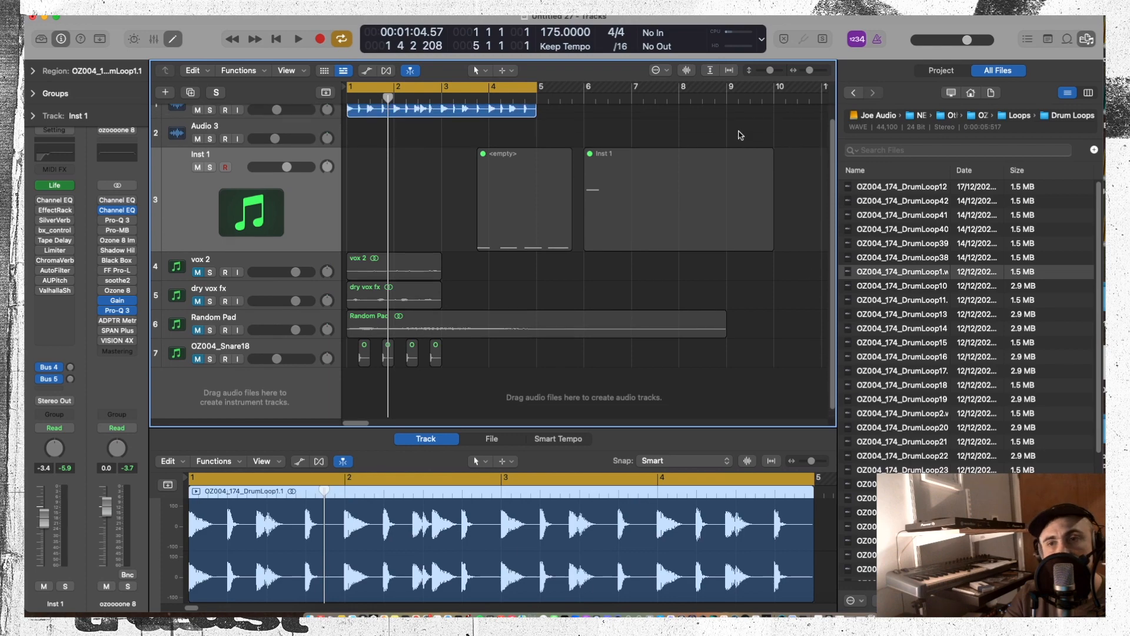
scroll(741, 134, "up", 2)
left_click_drag(853, 311, 708, 275)
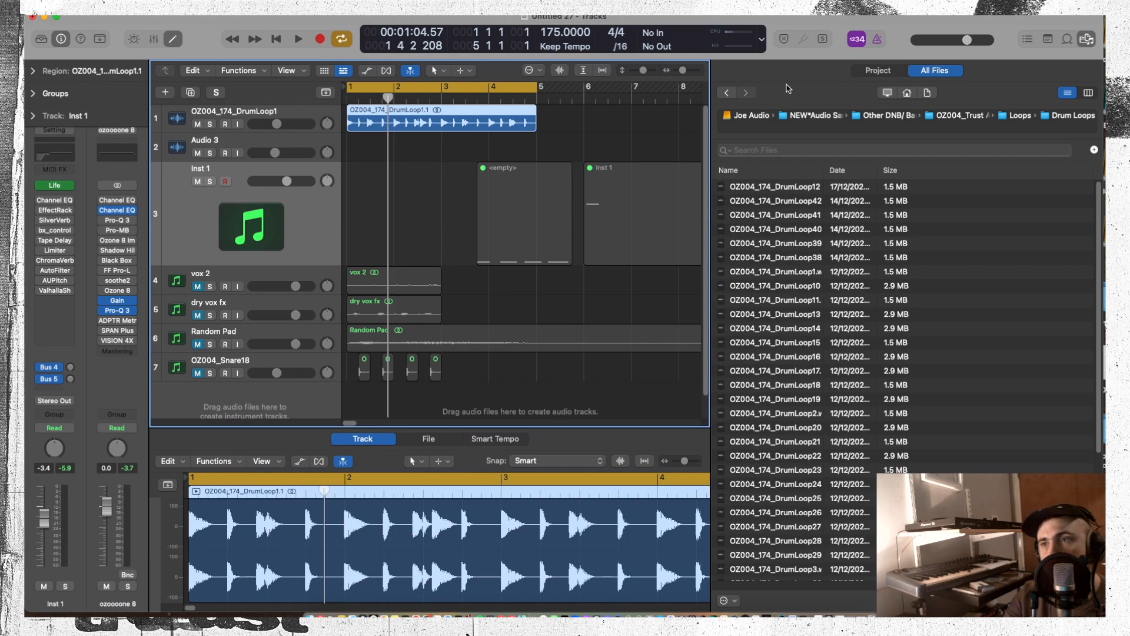
left_click(811, 21)
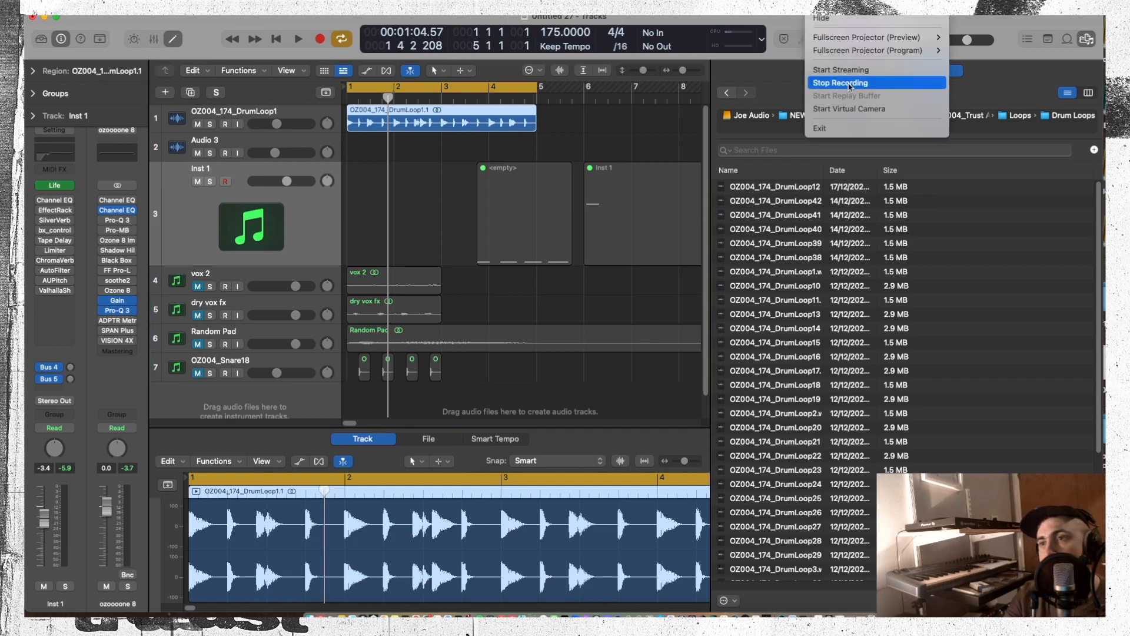